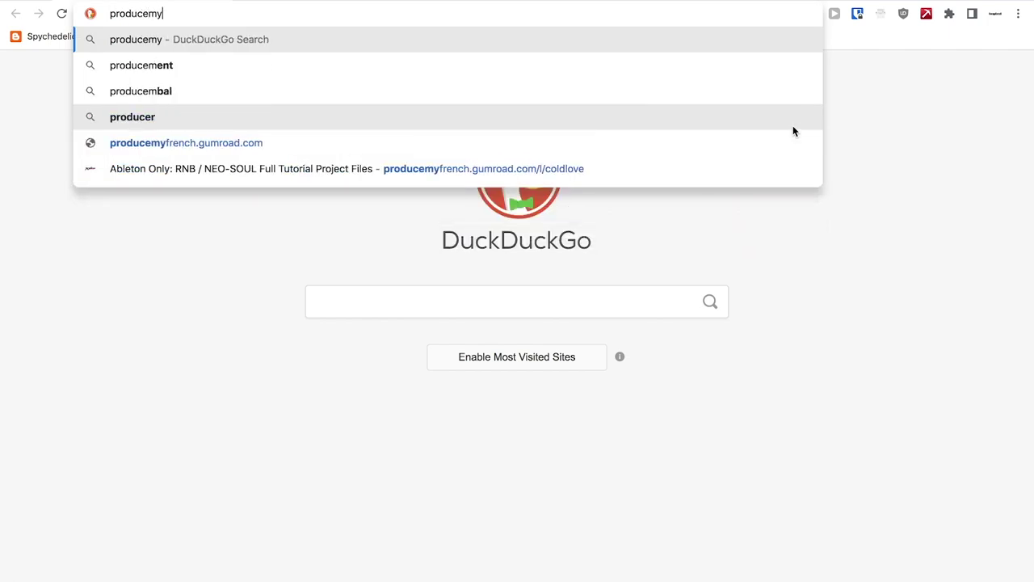
Step: Open the producemyfrench.gumroad.com/l/coldlove product page and look through the project files' description
{"action": "key", "text": "Down"}
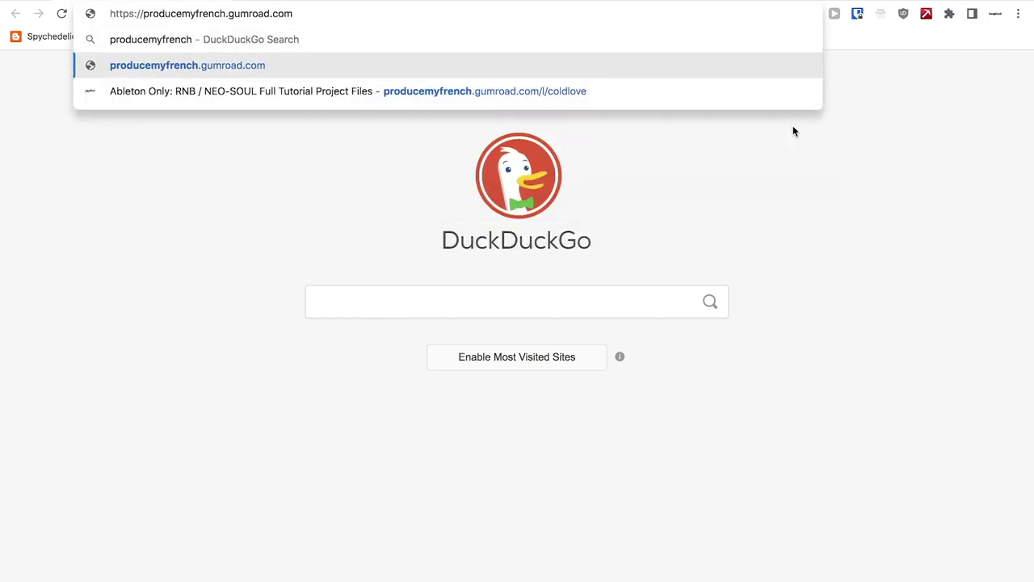
{"action": "key", "text": "Down"}
{"action": "key", "text": "Return"}
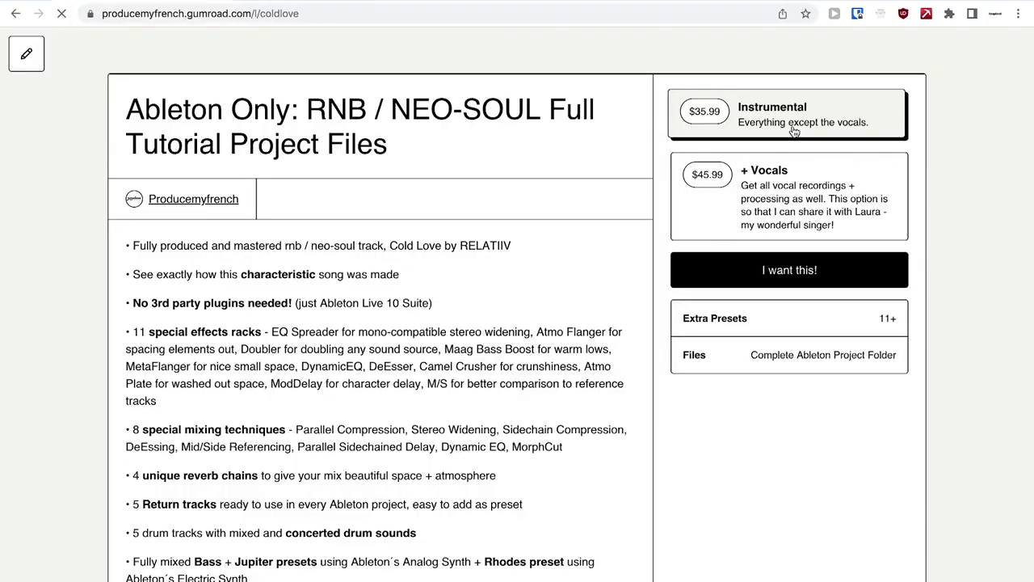
{"action": "scroll", "coordinate": [794, 130], "scroll_direction": "down", "scroll_amount": 5}
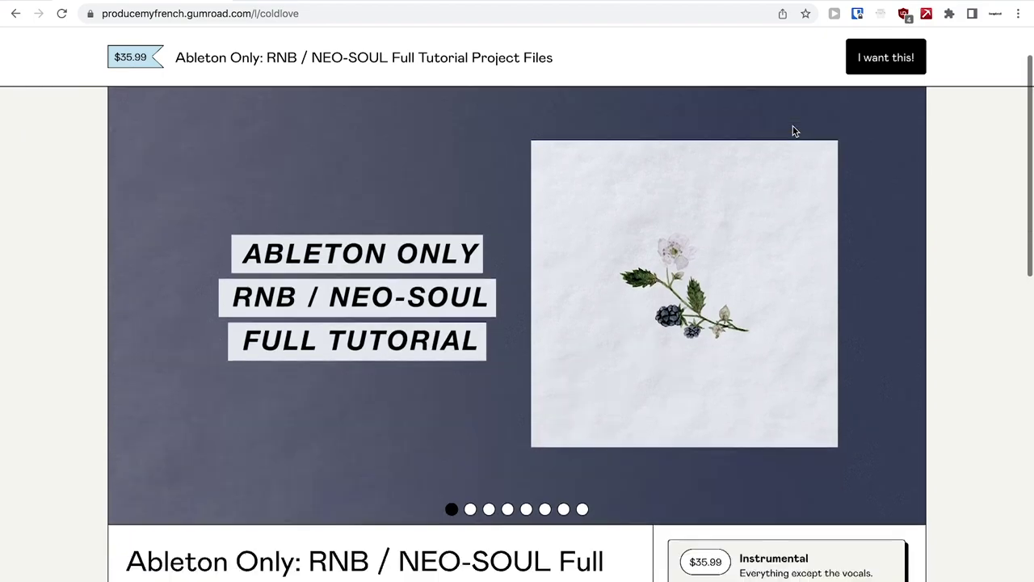
{"action": "scroll", "coordinate": [802, 331], "scroll_direction": "down", "scroll_amount": 5}
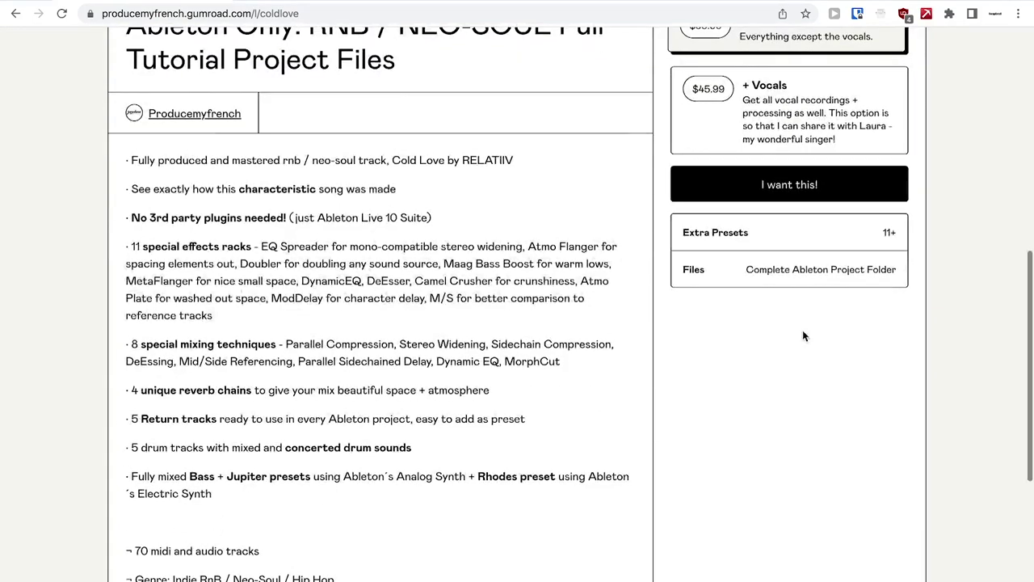
{"action": "scroll", "coordinate": [803, 337], "scroll_direction": "up", "scroll_amount": 9}
Step: Go through the product page's preview images up to the last slide, the list of included presets
{"action": "left_click", "coordinate": [904, 365]}
{"action": "left_click", "coordinate": [904, 365]}
{"action": "scroll", "coordinate": [906, 370], "scroll_direction": "down", "scroll_amount": 1}
{"action": "left_click", "coordinate": [905, 339]}
{"action": "left_click", "coordinate": [904, 337]}
{"action": "left_click", "coordinate": [905, 337]}
{"action": "left_click", "coordinate": [905, 338]}
{"action": "left_click", "coordinate": [905, 337]}
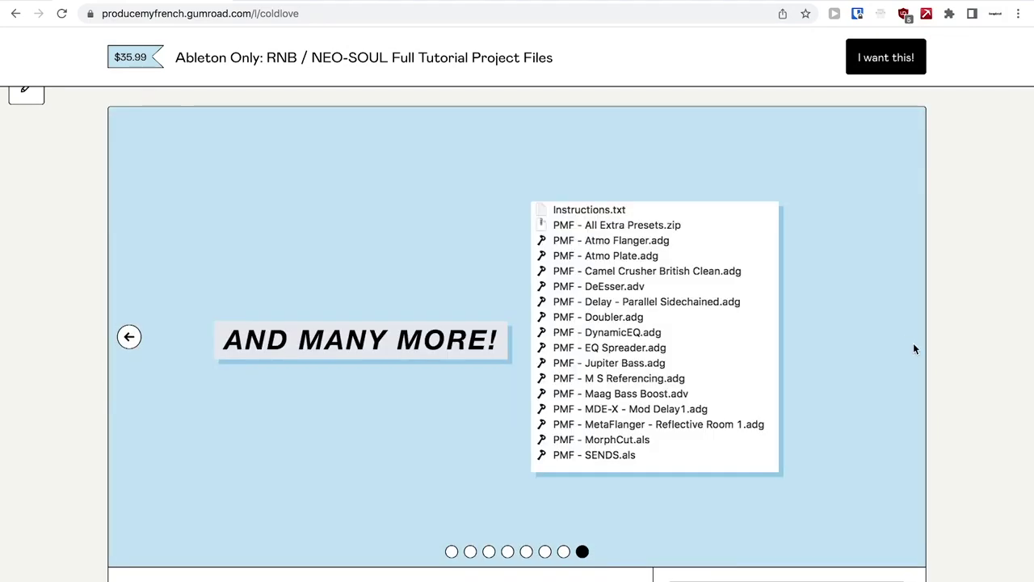
Step: Go back through the product page's preview images towards the first slide
{"action": "left_click", "coordinate": [129, 336]}
{"action": "left_click", "coordinate": [130, 336]}
{"action": "left_click", "coordinate": [131, 343]}
{"action": "left_click", "coordinate": [132, 343]}
{"action": "left_click", "coordinate": [133, 343]}
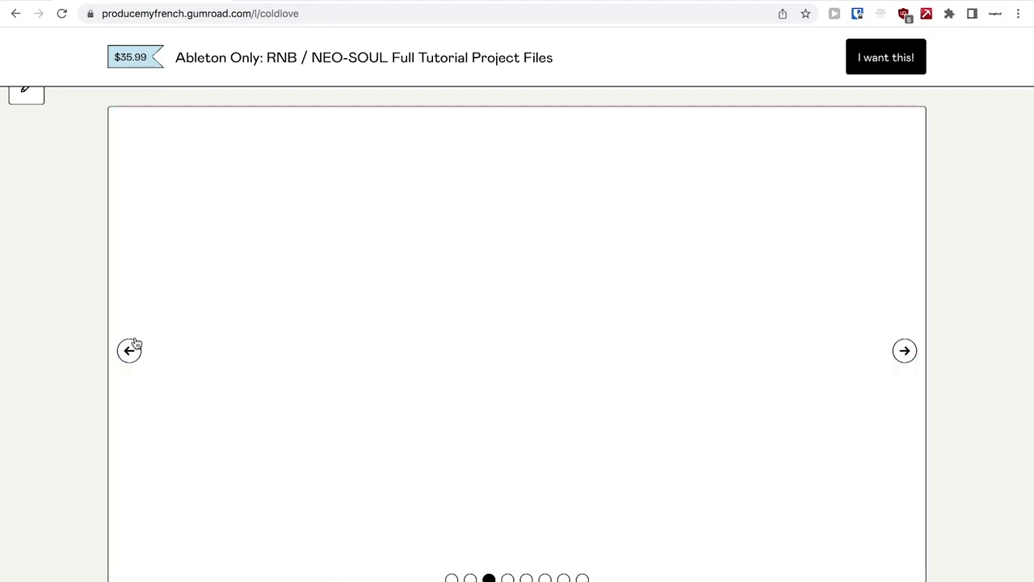
{"action": "left_click", "coordinate": [127, 344]}
{"action": "left_click", "coordinate": [128, 343]}
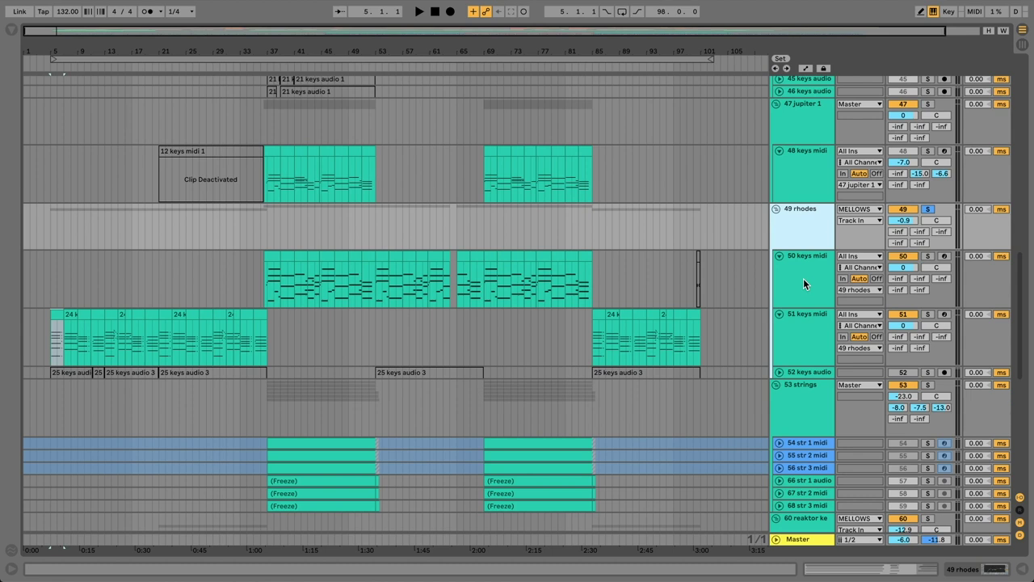
Step: Audition the soloed rhodes group from bar 5, show the device chain of 51 keys midi, and listen to it again
{"action": "key", "text": "space"}
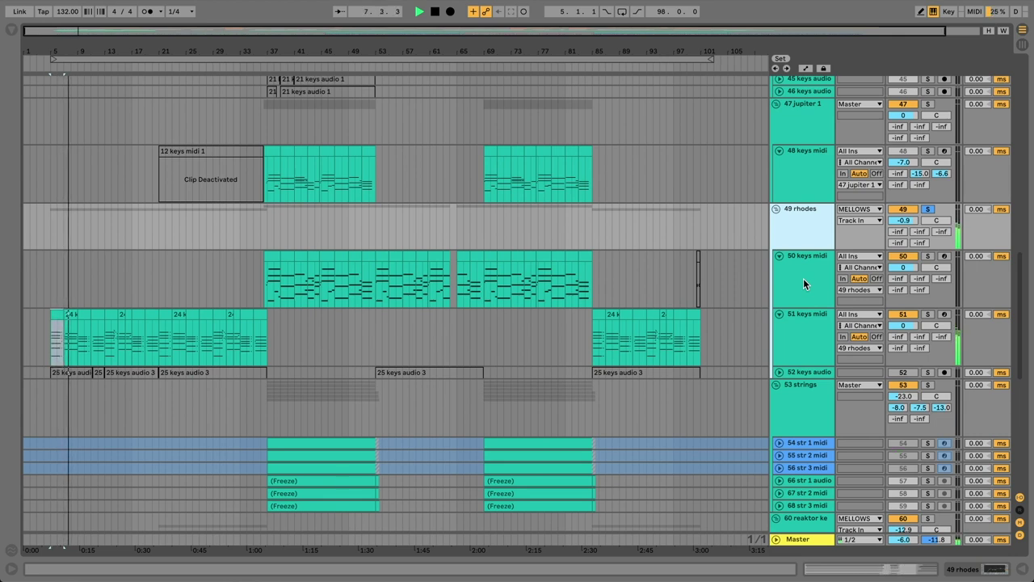
{"action": "key", "text": "space"}
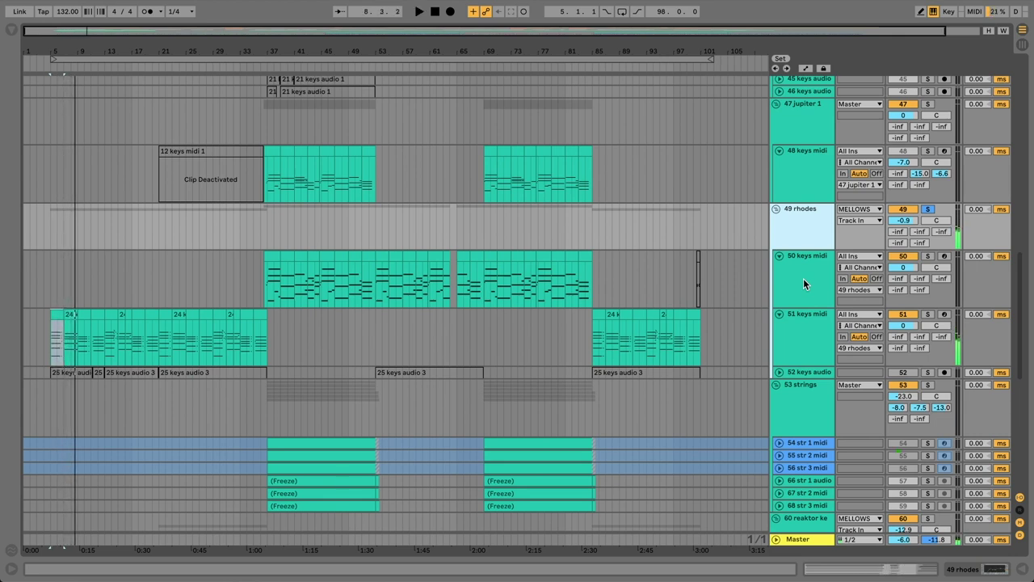
{"action": "key", "text": "super+alt+b"}
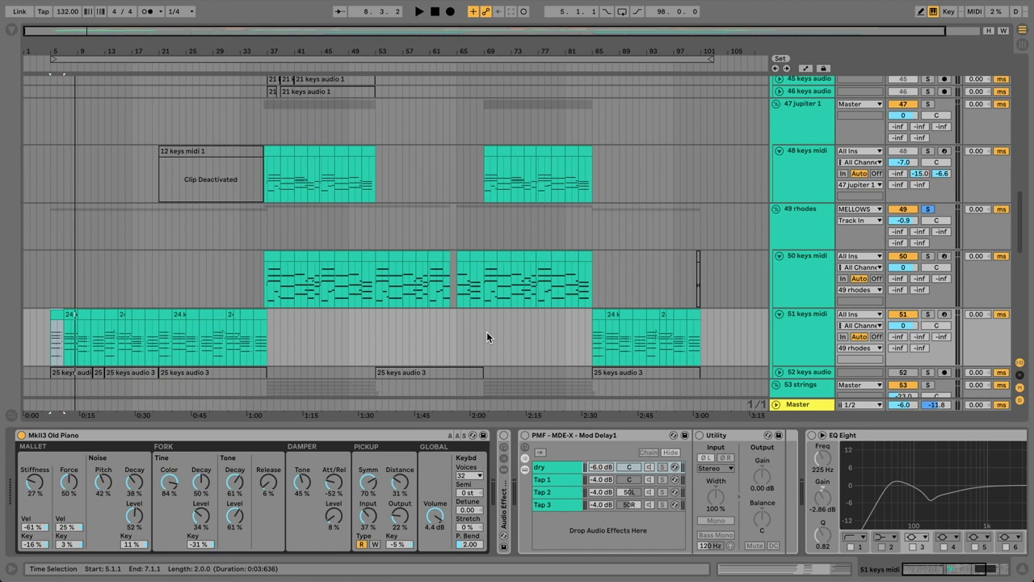
{"action": "key", "text": "space"}
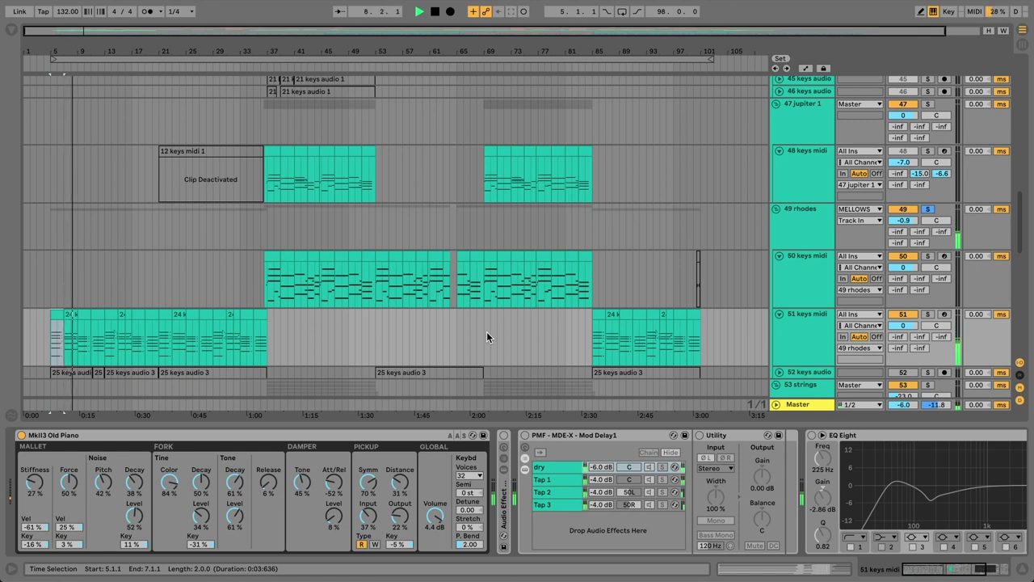
{"action": "key", "text": "space"}
Step: Undo the last change to the electric piano's sound on 51 keys midi and audition the rhodes again from bar 5
{"action": "key", "text": "super+z"}
{"action": "key", "text": "space"}
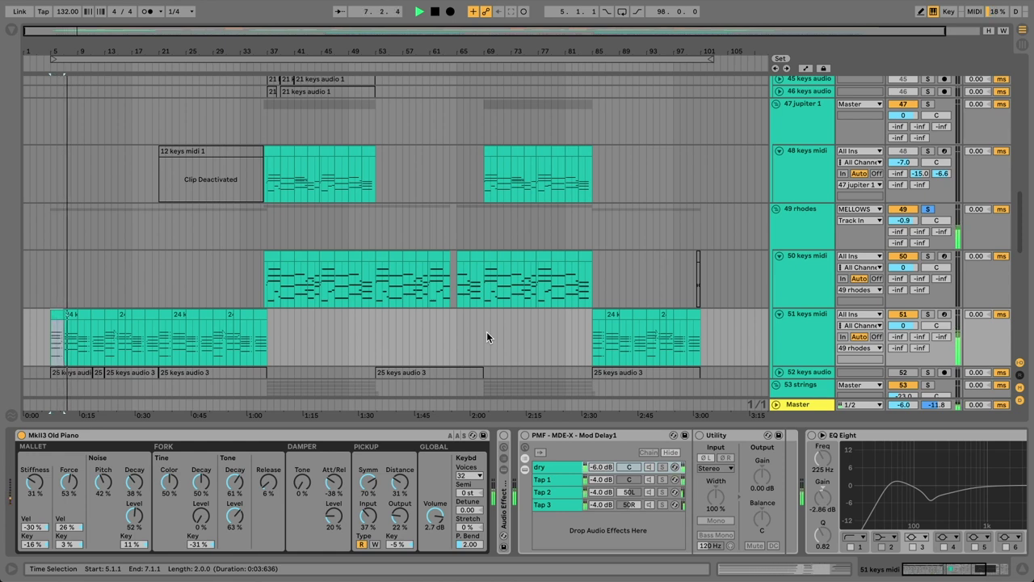
{"action": "key", "text": "space"}
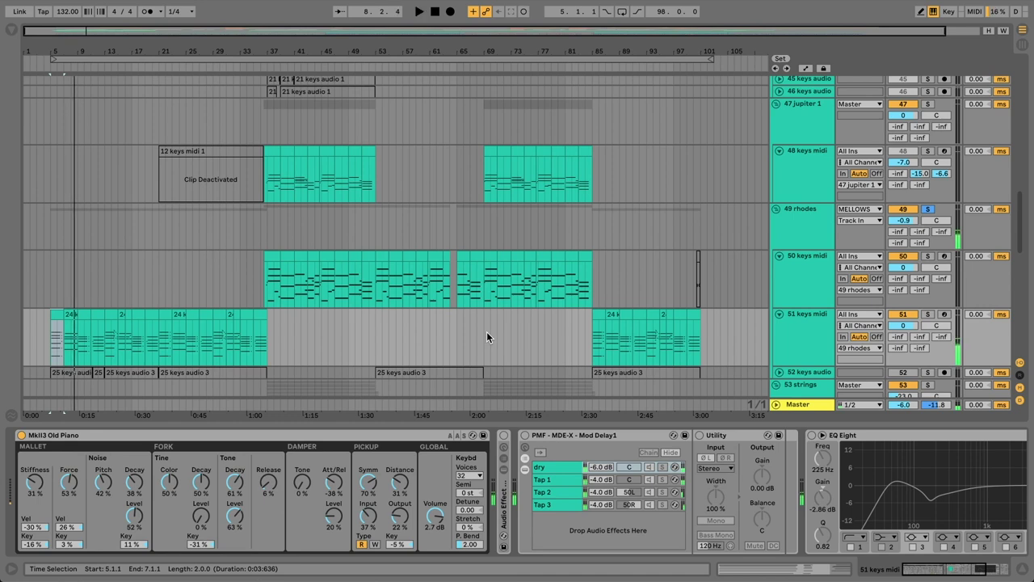
Step: Unfold the audio effect rack directly after the electric piano on 51 keys midi and switch it on
{"action": "double_click", "coordinate": [506, 499]}
{"action": "left_click", "coordinate": [504, 437]}
{"action": "scroll", "coordinate": [504, 438], "scroll_direction": "right", "scroll_amount": 3}
{"action": "scroll", "coordinate": [503, 439], "scroll_direction": "right", "scroll_amount": 5}
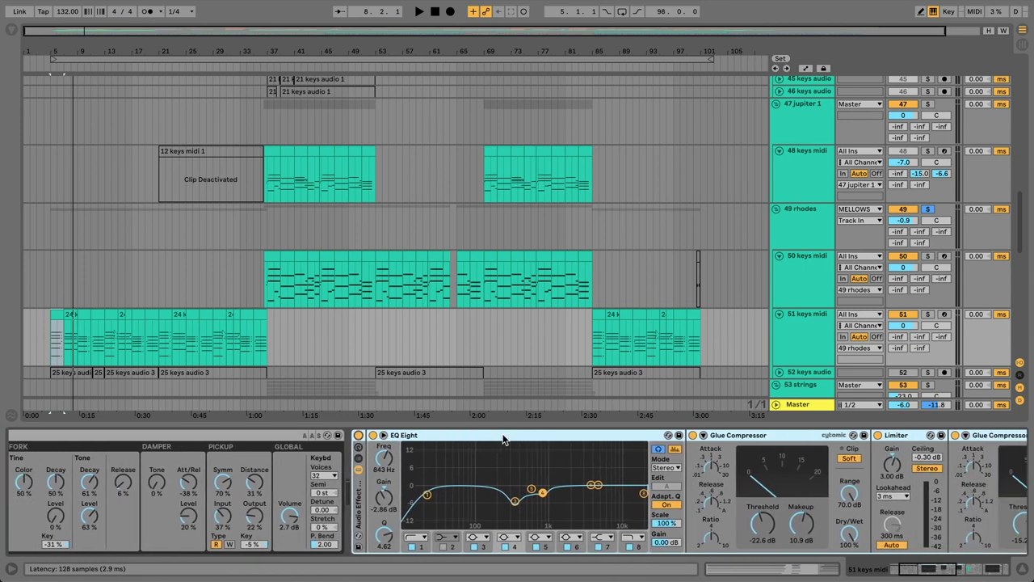
Step: Play the rhodes from bar 5 and examine the EQ Eight's cut bands at 344 Hz and 843 Hz
{"action": "key", "text": "space"}
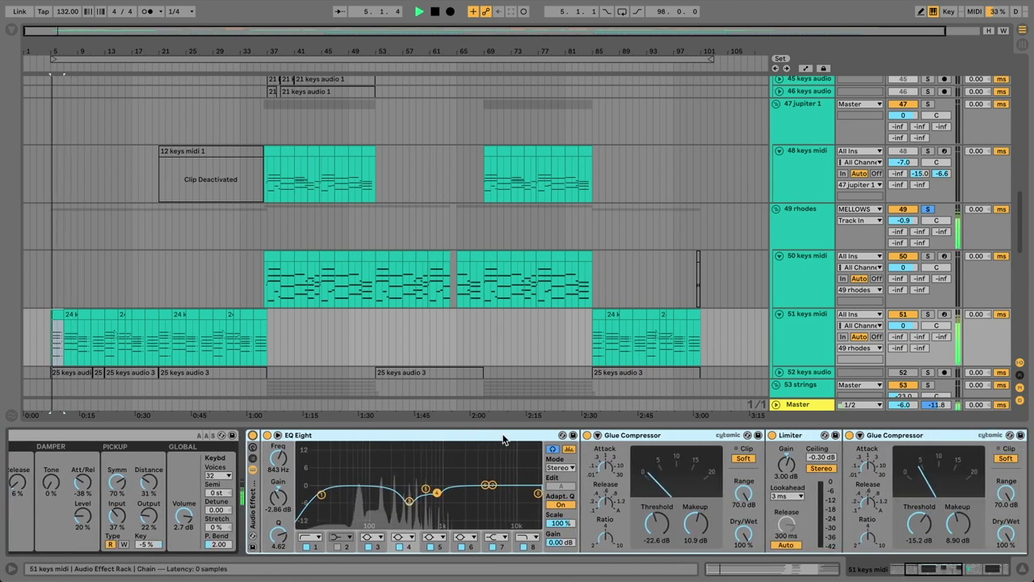
{"action": "left_click", "coordinate": [409, 502]}
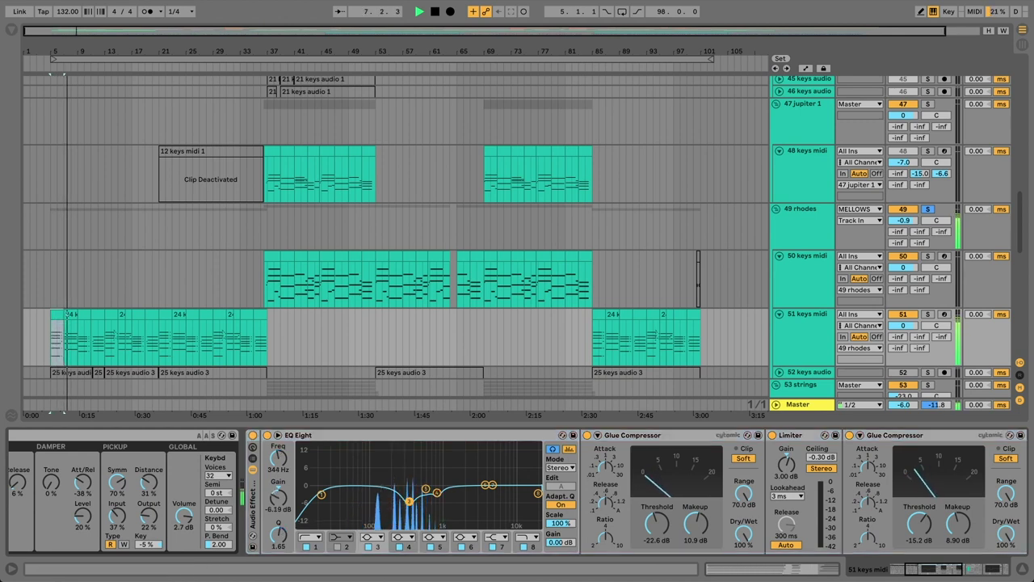
{"action": "left_click", "coordinate": [437, 493]}
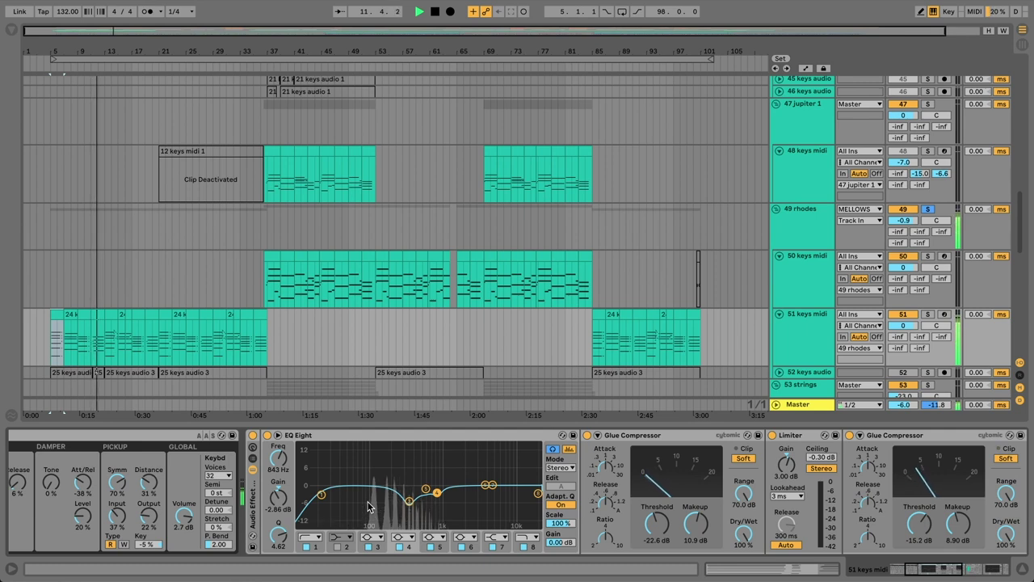
{"action": "key", "text": "space"}
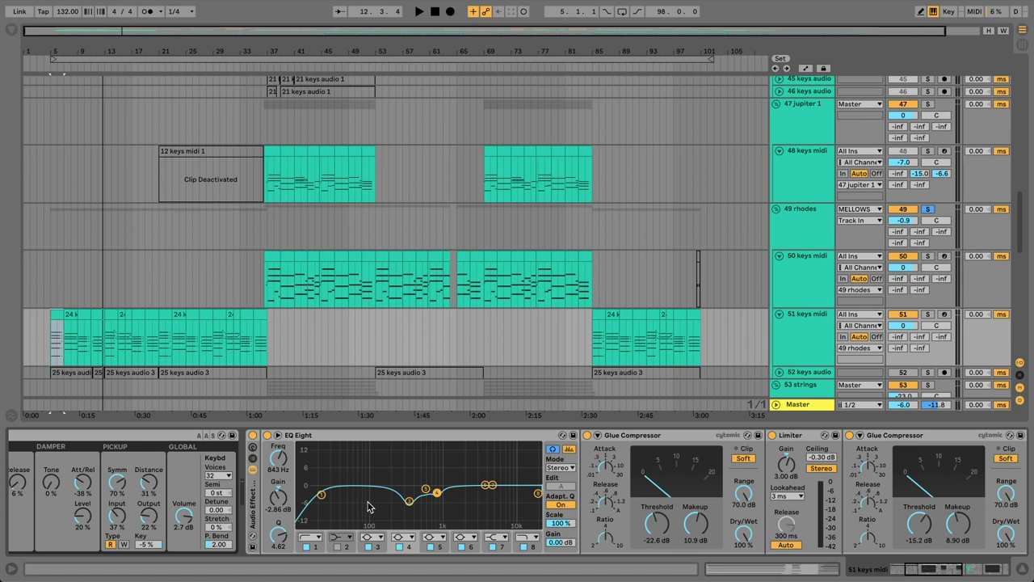
Step: Toggle soft clipping off and back on in the first Glue Compressor, and audition the compressed rhodes from bar 5
{"action": "left_click", "coordinate": [746, 460]}
{"action": "left_click", "coordinate": [746, 461]}
{"action": "key", "text": "space"}
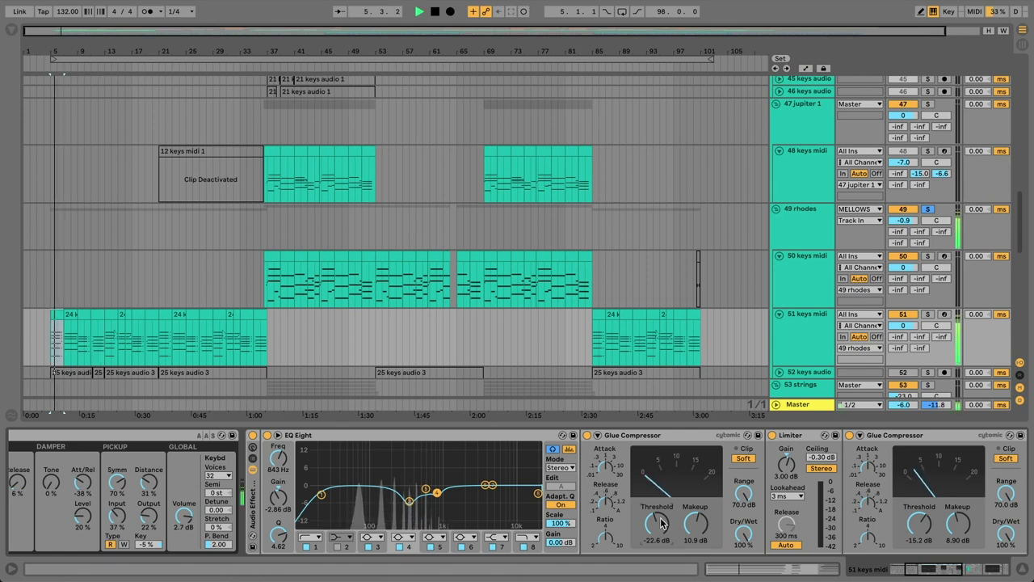
{"action": "key", "text": "space"}
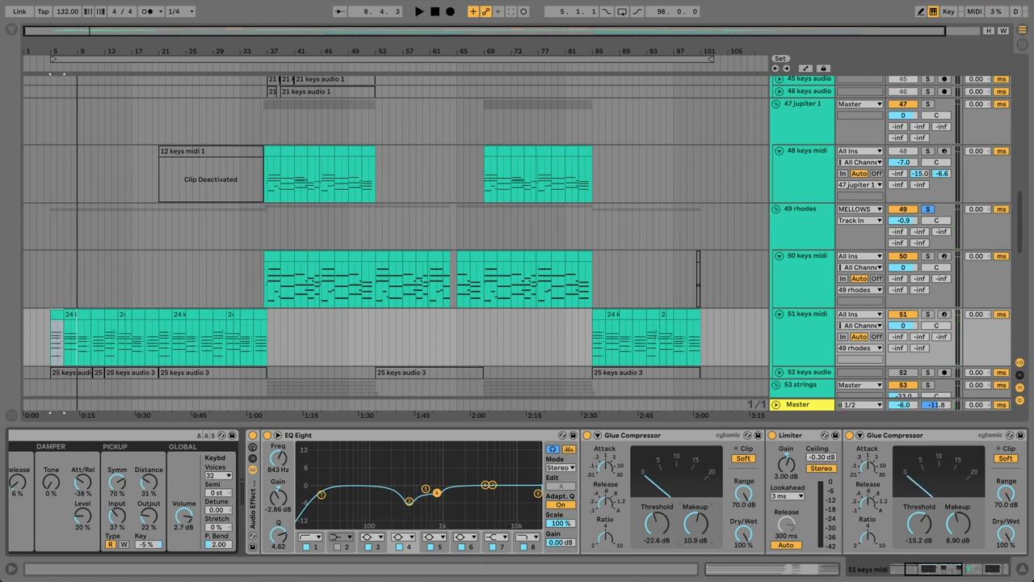
Step: Fold the first effect rack's devices, switch on the PMF - MDE-X - Mod Delay1 rack, and audition it from bar 5
{"action": "left_click", "coordinate": [253, 469]}
{"action": "left_click", "coordinate": [296, 436]}
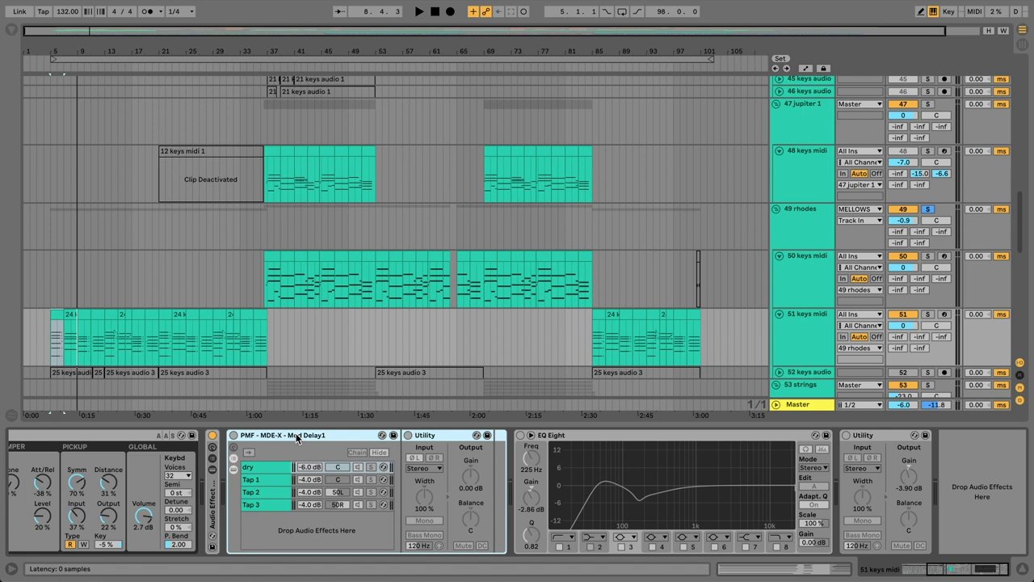
{"action": "left_click", "coordinate": [233, 436]}
{"action": "key", "text": "space"}
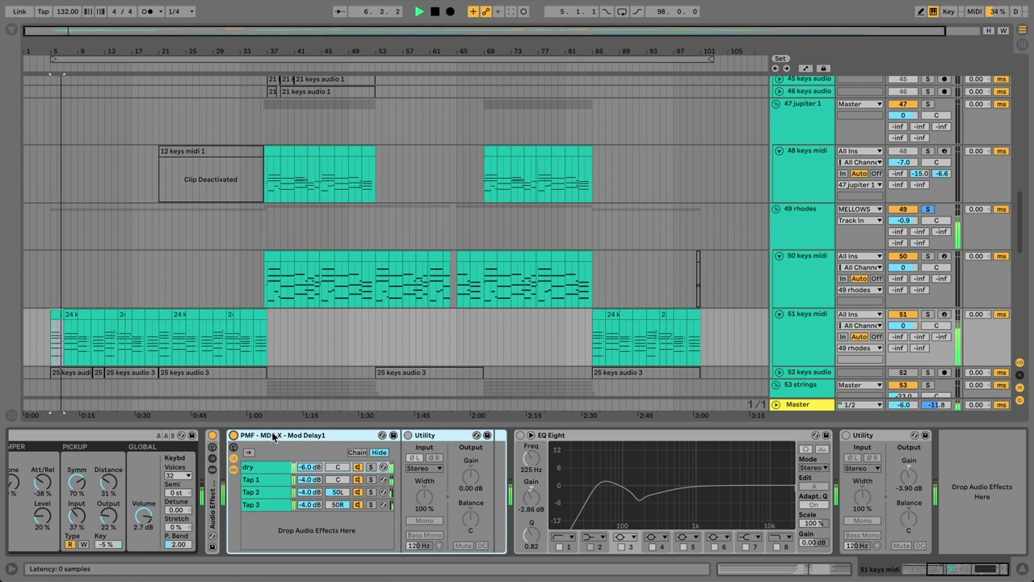
{"action": "key", "text": "space"}
Step: Examine the Echo settings in the Mod Delay1 rack's tap chains and solo the Tap 1 chain
{"action": "left_click", "coordinate": [268, 491]}
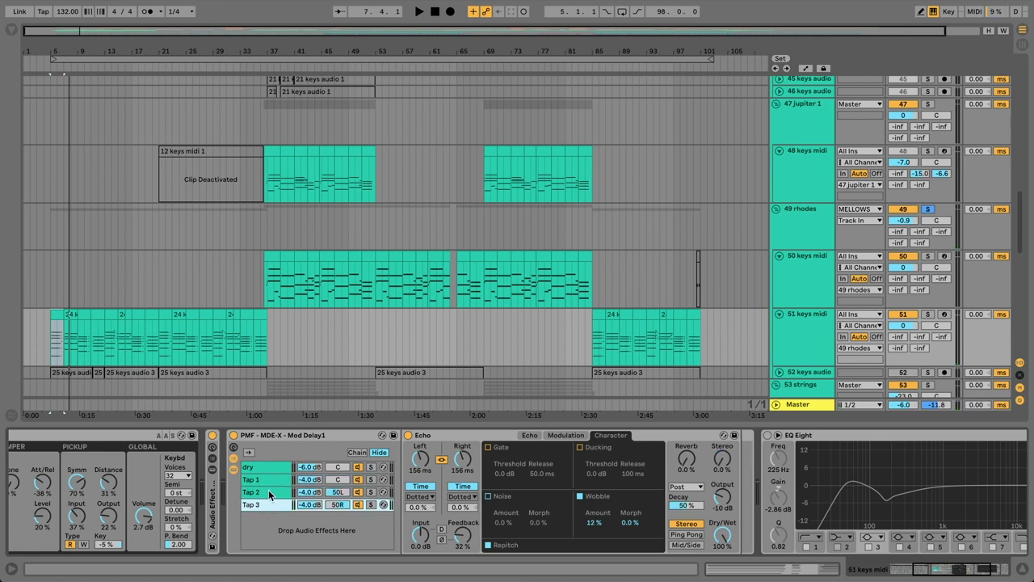
{"action": "left_click", "coordinate": [271, 479]}
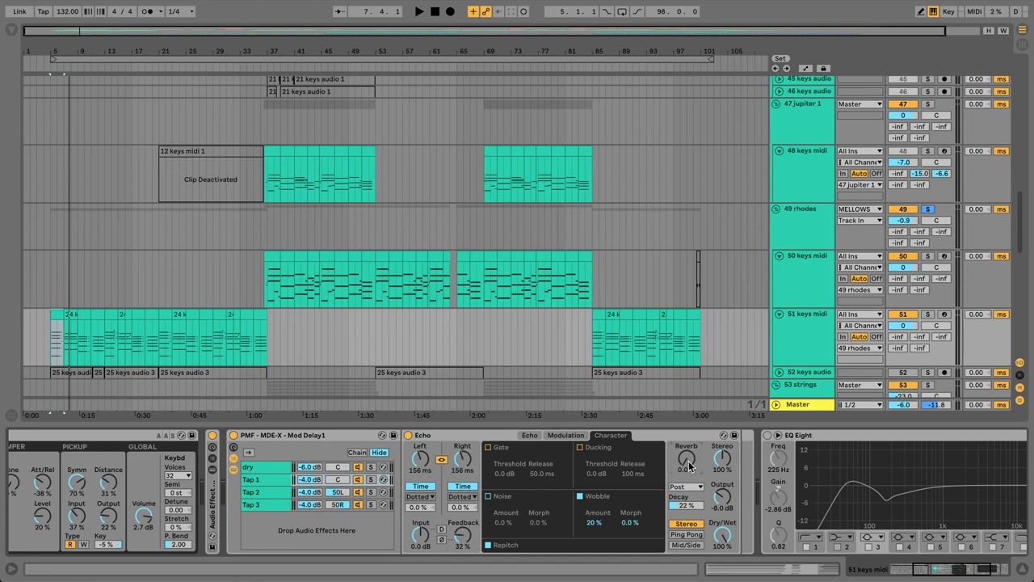
{"action": "left_click", "coordinate": [371, 479]}
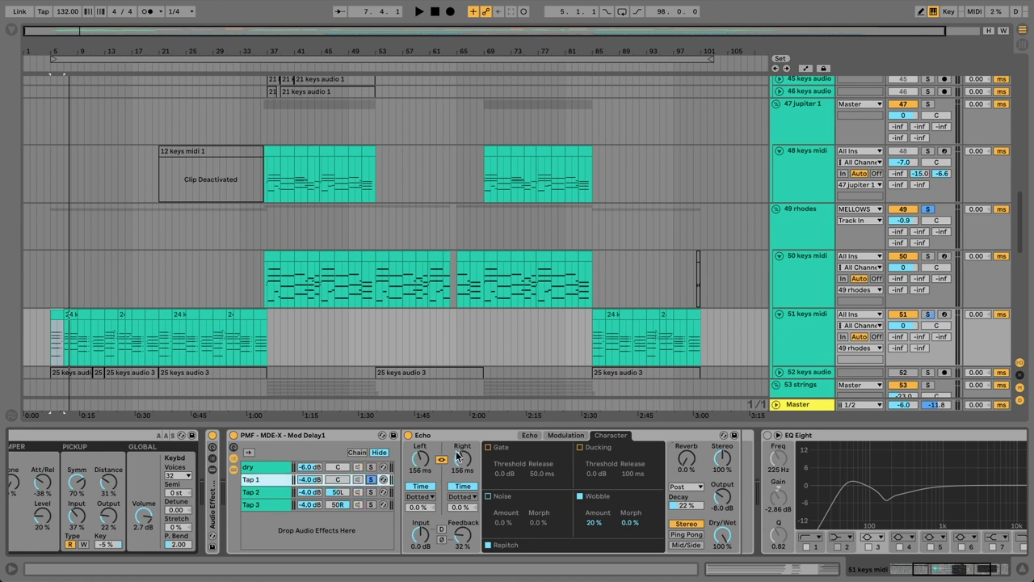
Step: Try 23% delay modulation and 0° phase in Tap 1's Echo during playback, and restore 5.5% and 90°
{"action": "left_click", "coordinate": [568, 434]}
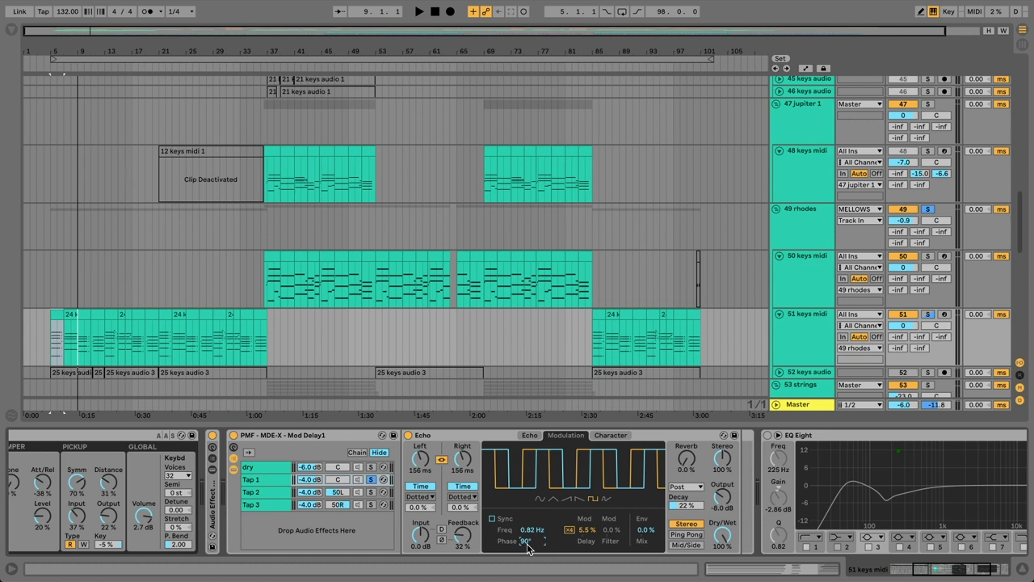
{"action": "key", "text": "space"}
{"action": "left_click_drag", "start_coordinate": [588, 536], "coordinate": [588, 568]}
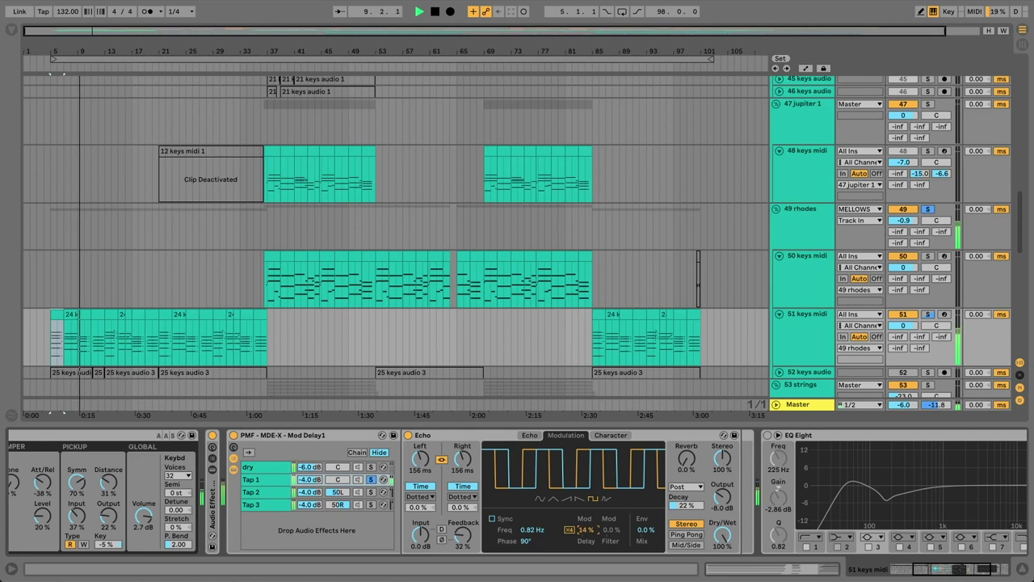
{"action": "left_click_drag", "start_coordinate": [588, 530], "coordinate": [588, 522]}
{"action": "left_click_drag", "start_coordinate": [522, 544], "coordinate": [525, 573]}
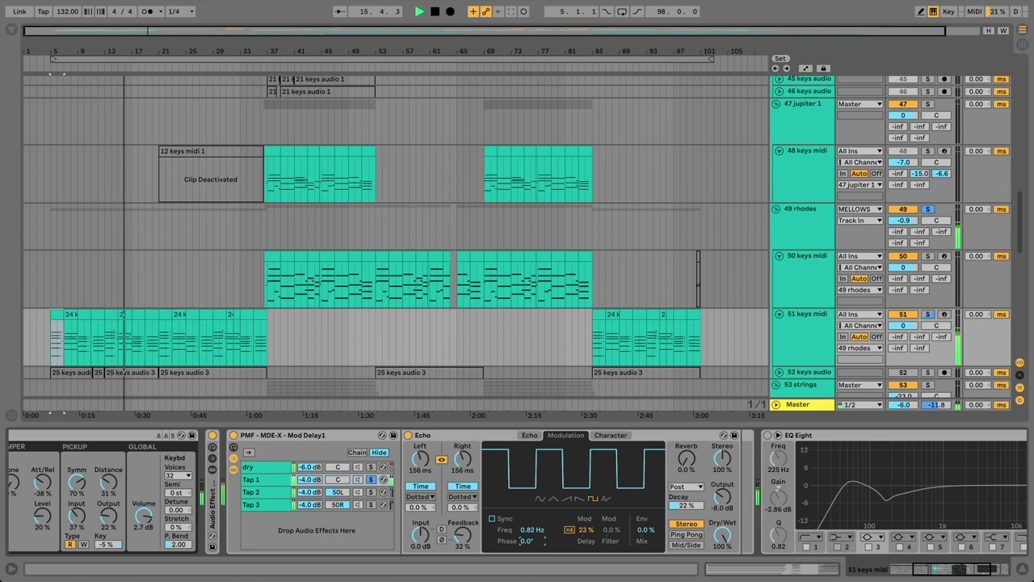
{"action": "mouse_move", "coordinate": [525, 540]}
{"action": "left_mouse_down"}
{"action": "mouse_move", "coordinate": [525, 528]}
{"action": "mouse_move", "coordinate": [524, 540]}
{"action": "left_mouse_up"}
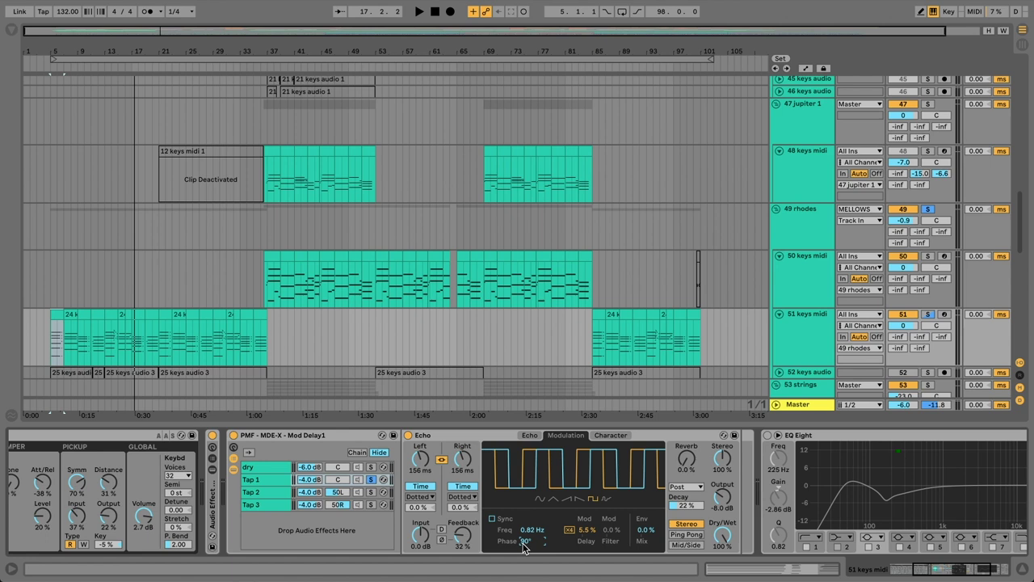
Step: Compare Tap 1's Echo with Repitch off and on during playback, leaving Repitch on
{"action": "left_click", "coordinate": [611, 435]}
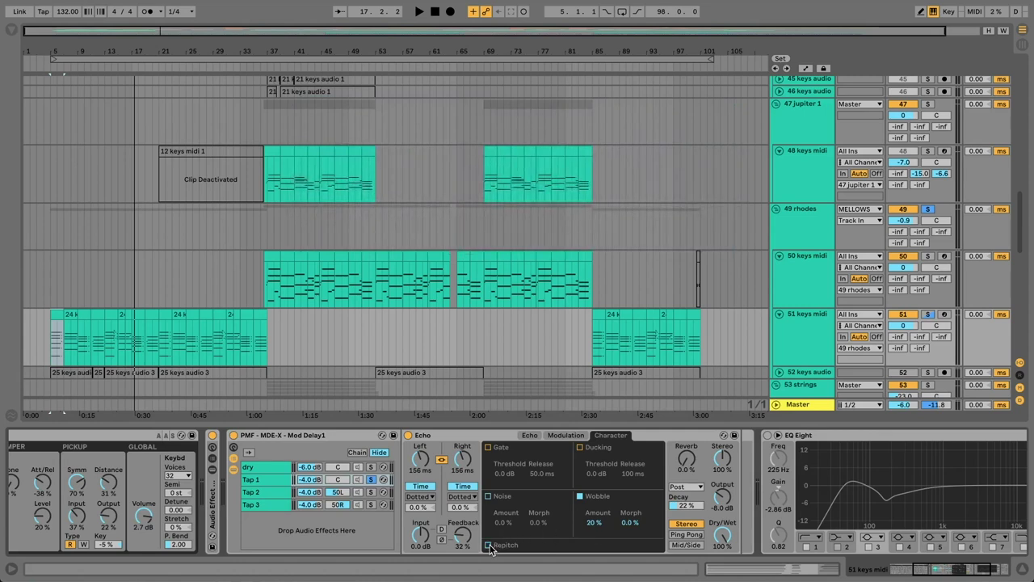
{"action": "key", "text": "space"}
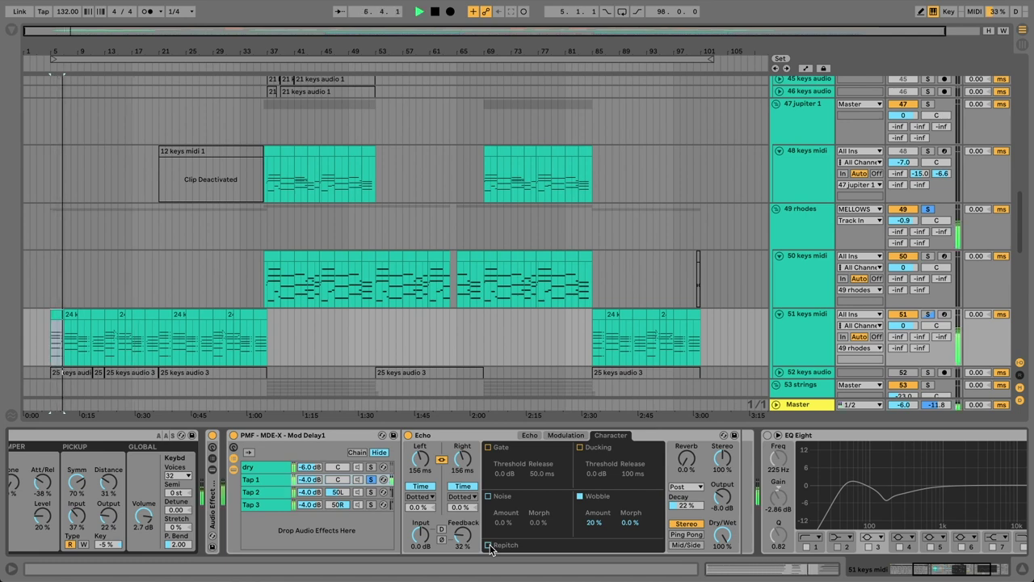
{"action": "left_click", "coordinate": [490, 545]}
{"action": "key", "text": "space"}
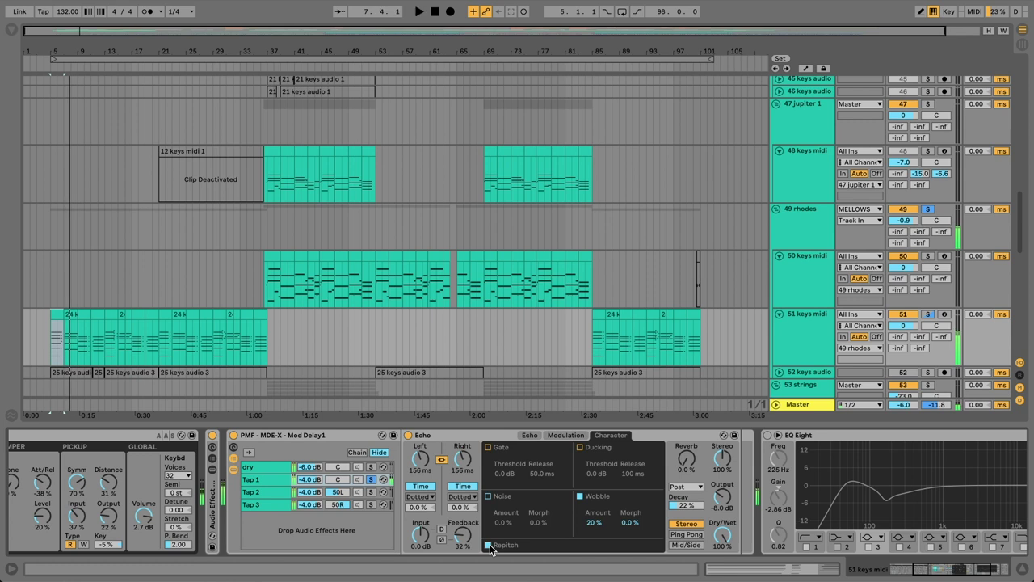
{"action": "key", "text": "space"}
Step: Solo the Tap 2 chain and examine its Echo's modulation and character settings during playback
{"action": "left_click", "coordinate": [371, 492]}
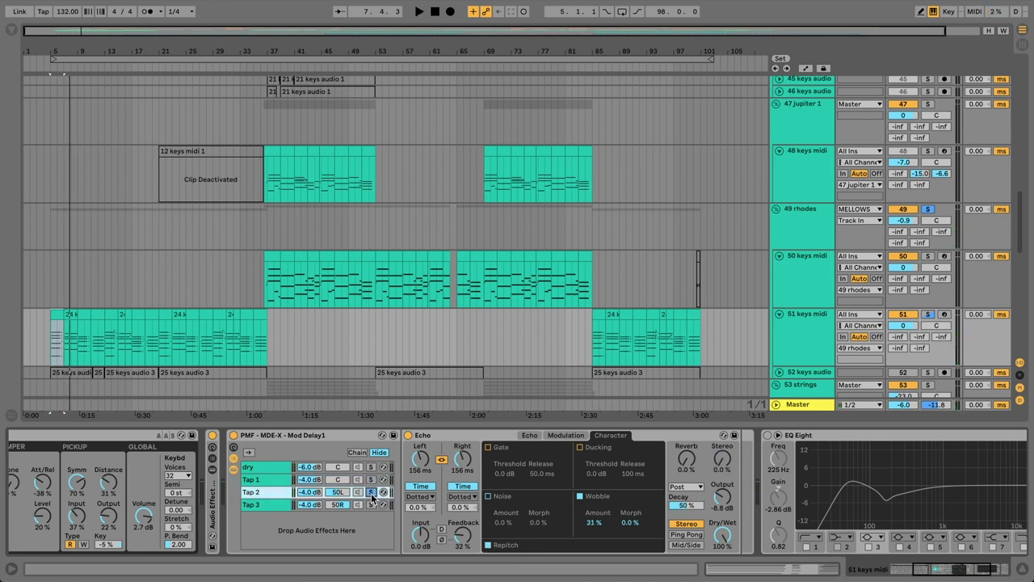
{"action": "left_click", "coordinate": [564, 437]}
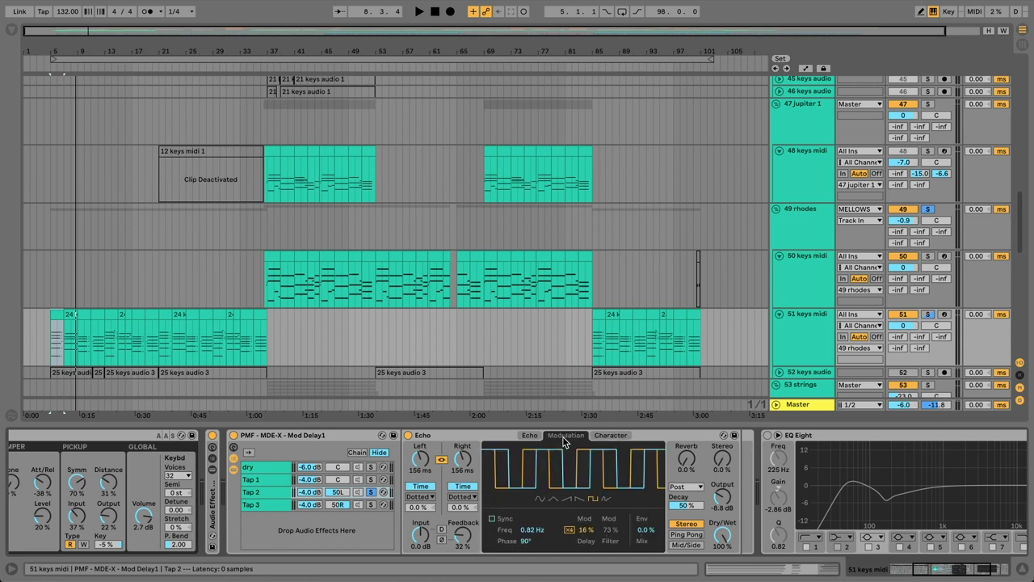
{"action": "key", "text": "space"}
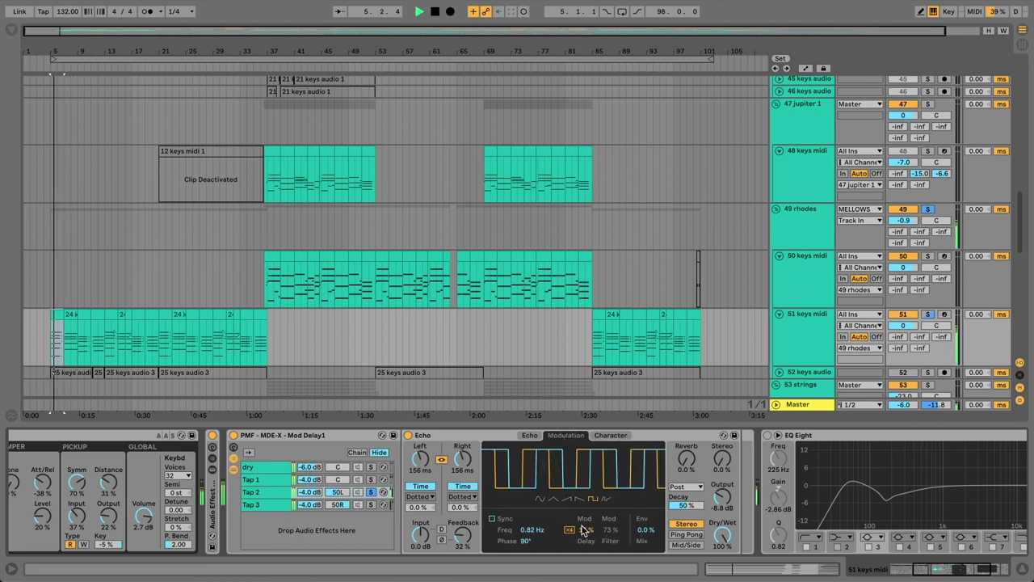
{"action": "left_click", "coordinate": [607, 436]}
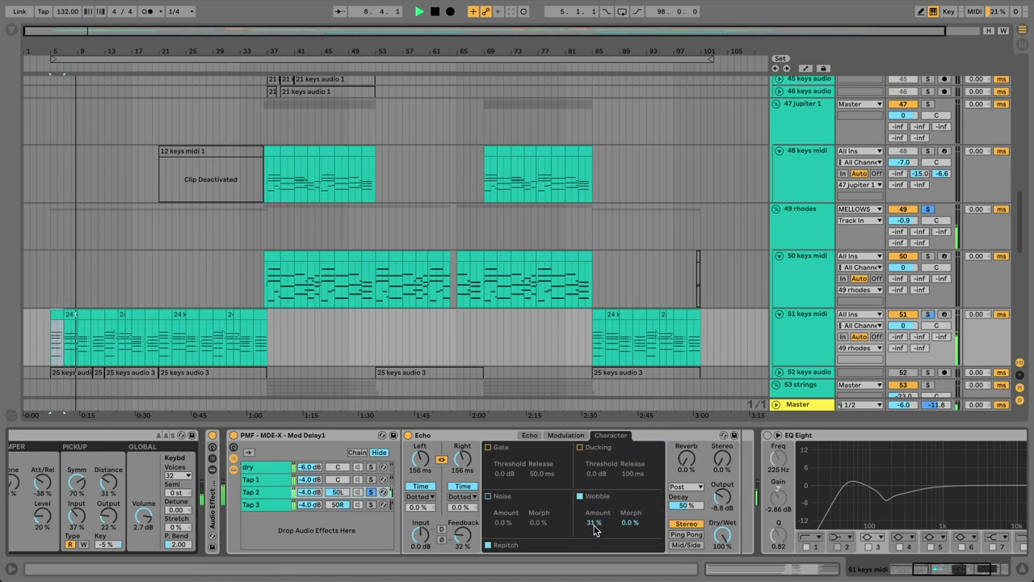
{"action": "key", "text": "space"}
{"action": "left_click", "coordinate": [568, 435]}
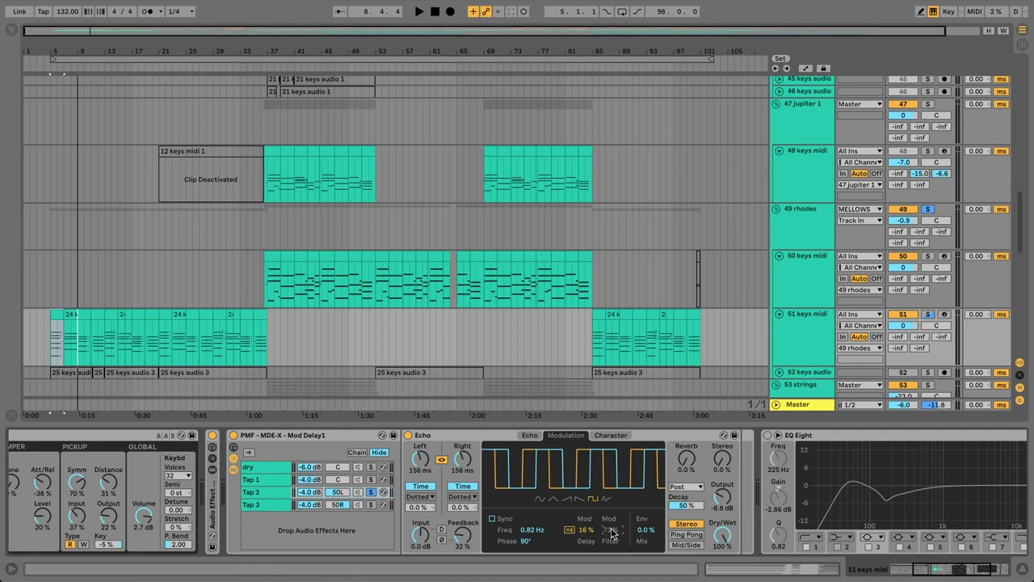
Step: Raise the high-pass of Tap 2's Echo filter to 83.9 Hz and leave the filter switched off
{"action": "left_click", "coordinate": [529, 434]}
{"action": "left_click", "coordinate": [498, 546]}
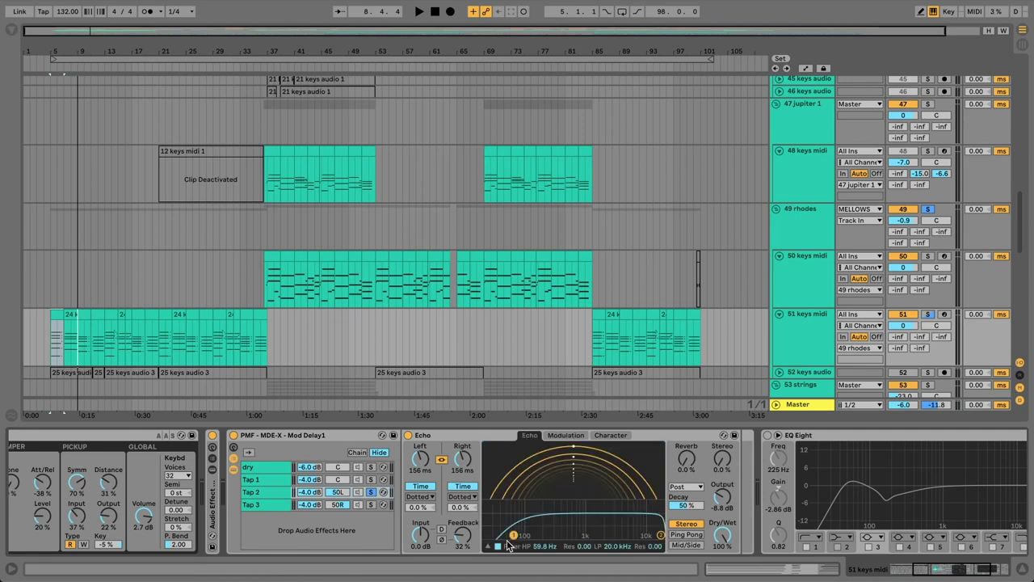
{"action": "left_click_drag", "start_coordinate": [514, 535], "coordinate": [522, 534]}
{"action": "left_click", "coordinate": [498, 547]}
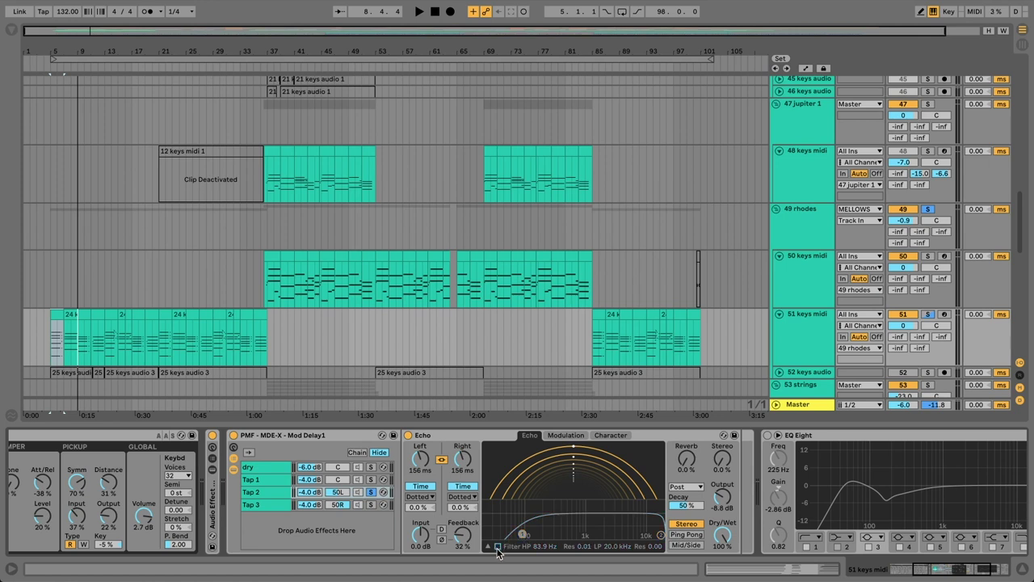
Step: Solo the Tap 3 chain, examine its Echo's modulation and character settings, and audition it
{"action": "left_click", "coordinate": [369, 504]}
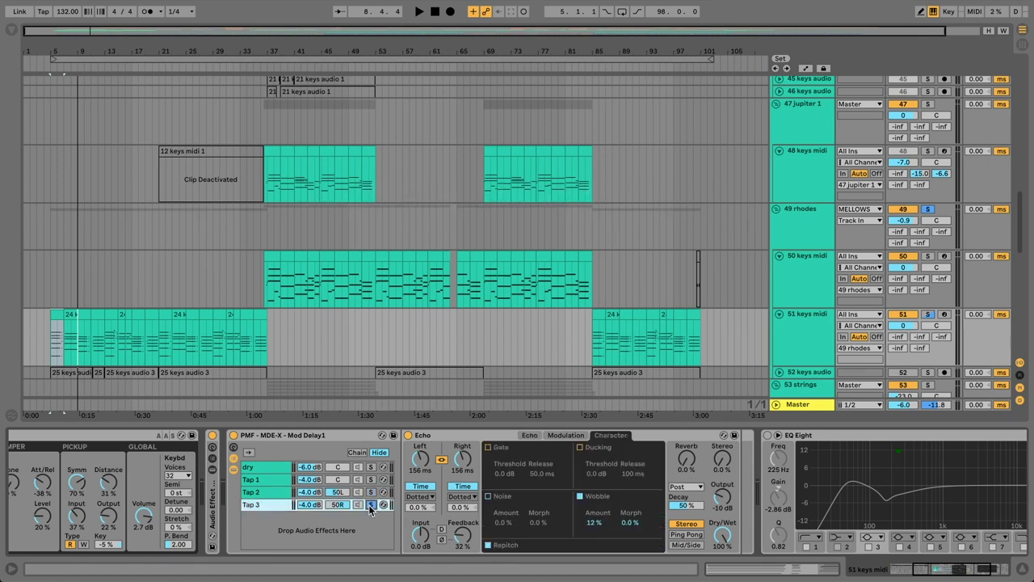
{"action": "left_click", "coordinate": [554, 435]}
{"action": "left_click", "coordinate": [604, 435]}
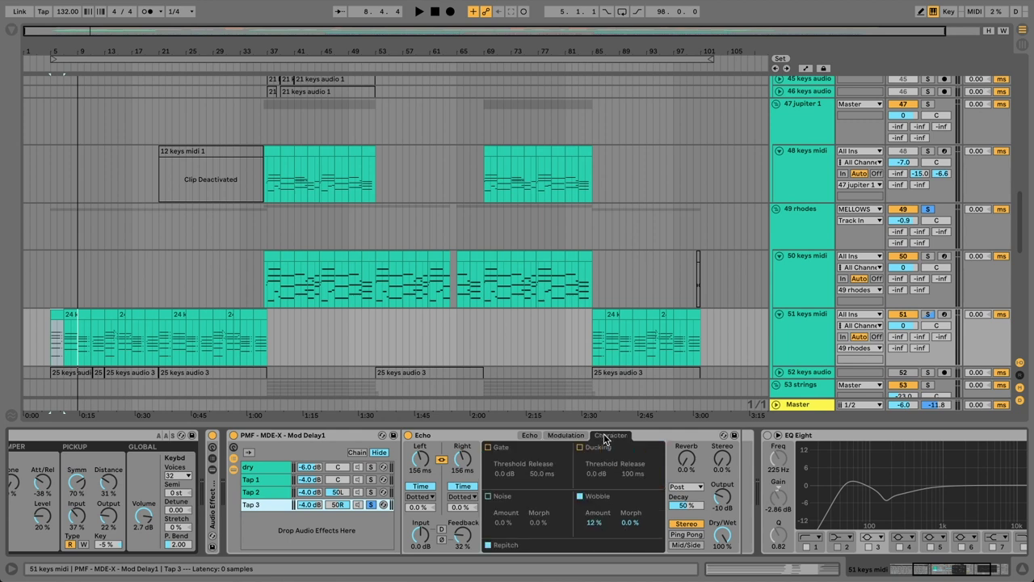
{"action": "key", "text": "space"}
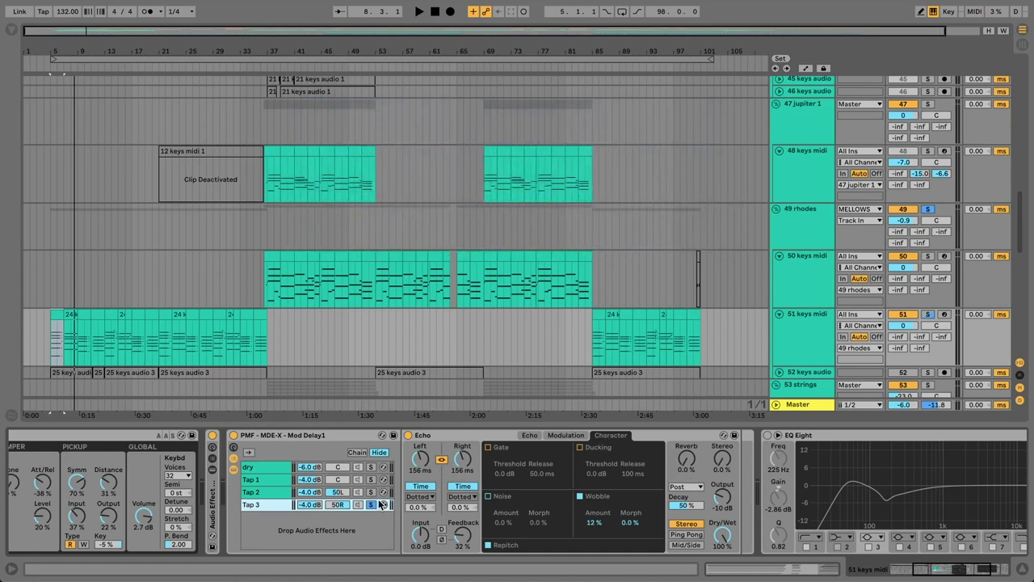
Step: Add Tap 2 and Tap 1 to the solo and audition the three delay taps together
{"action": "left_click", "coordinate": [372, 491]}
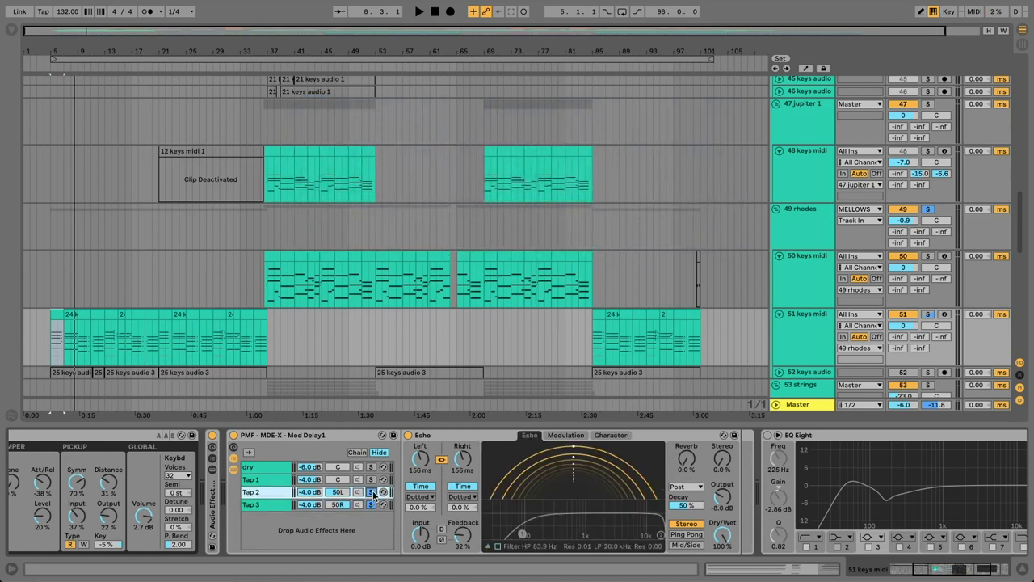
{"action": "left_click", "coordinate": [372, 480]}
{"action": "key", "text": "space"}
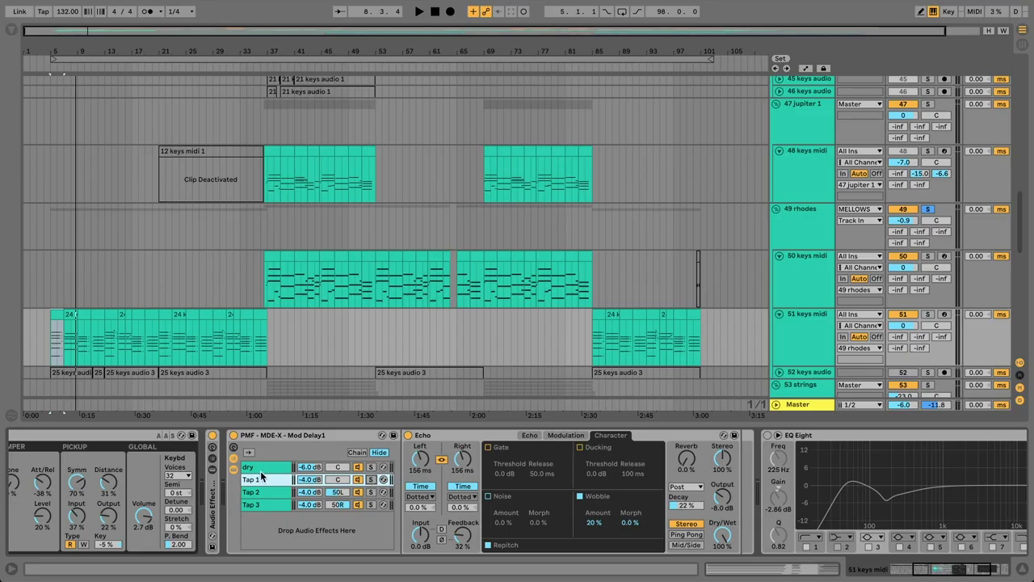
Step: Show the dry chain, switch on the EQ Eight after the Mod Delay1 rack, and select its low-cut band 1
{"action": "left_click", "coordinate": [268, 468]}
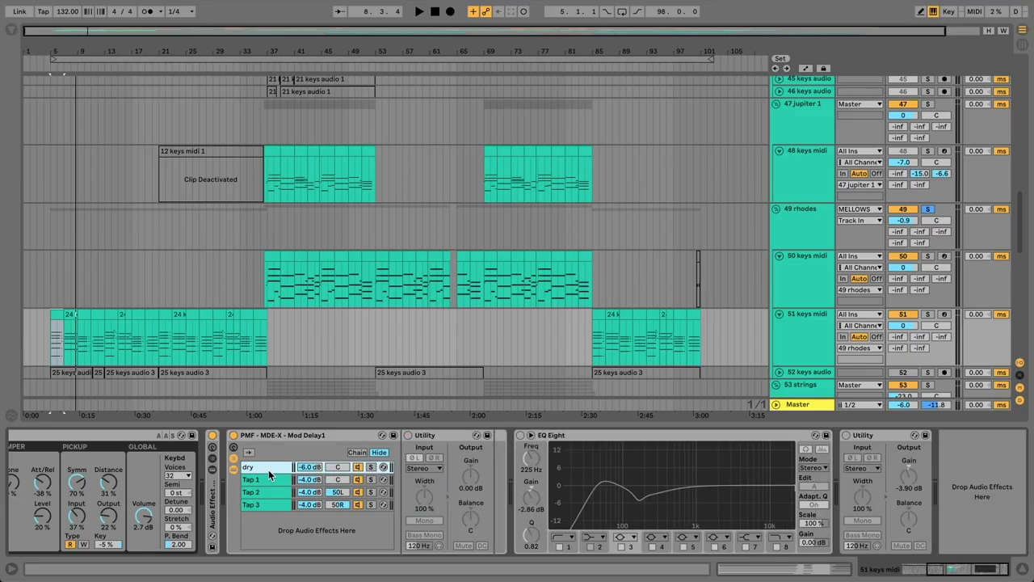
{"action": "left_click", "coordinate": [565, 436]}
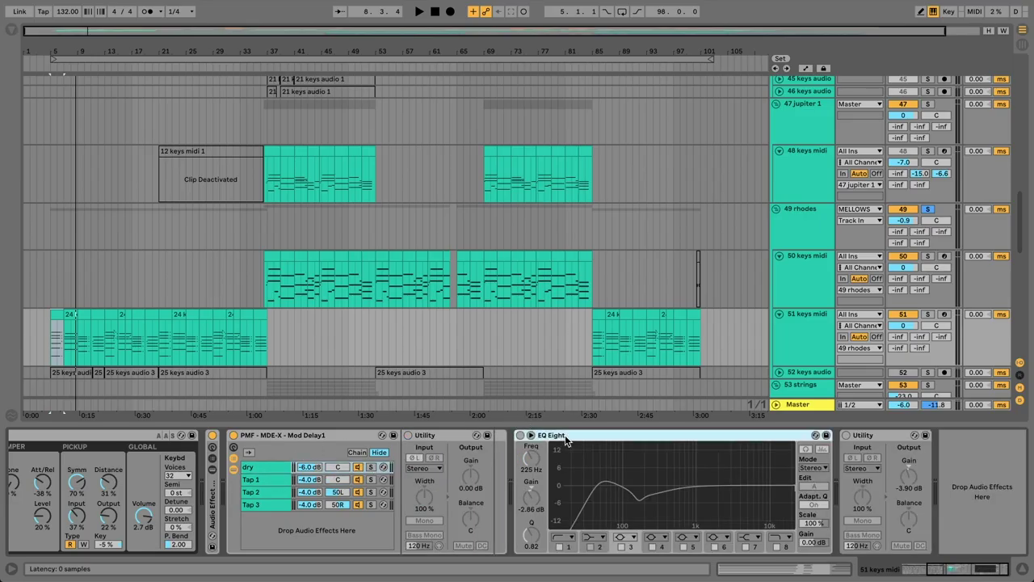
{"action": "left_click", "coordinate": [519, 435]}
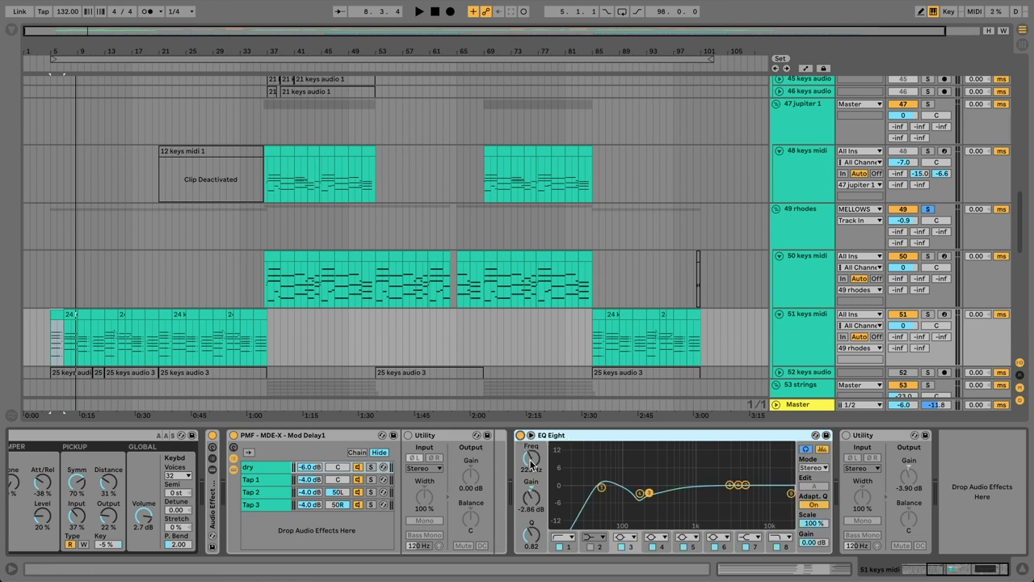
{"action": "left_click", "coordinate": [571, 552]}
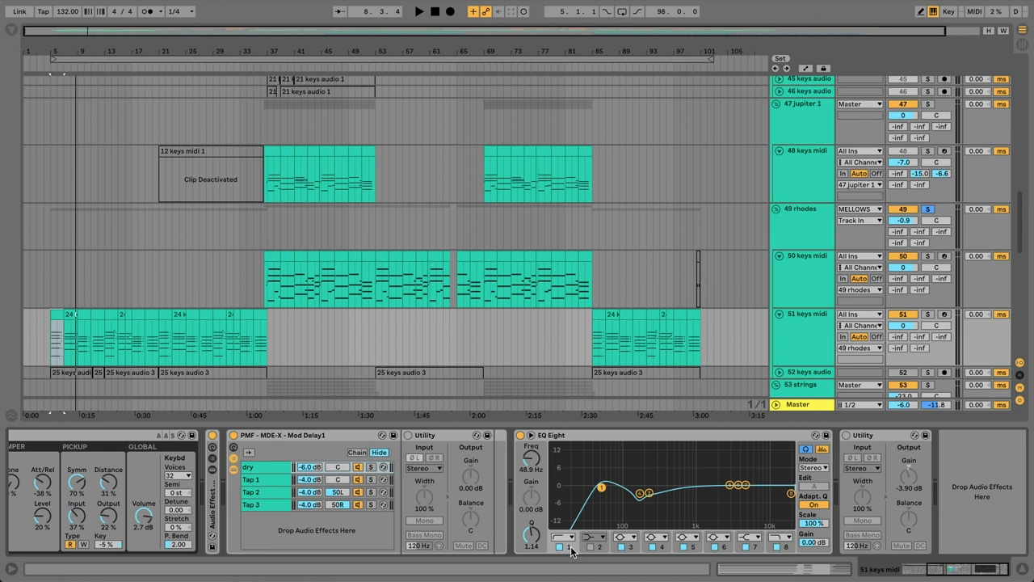
Step: Audition the EQ Eight's low-mid cuts, try shifting one band, and undo the shift
{"action": "key", "text": "space"}
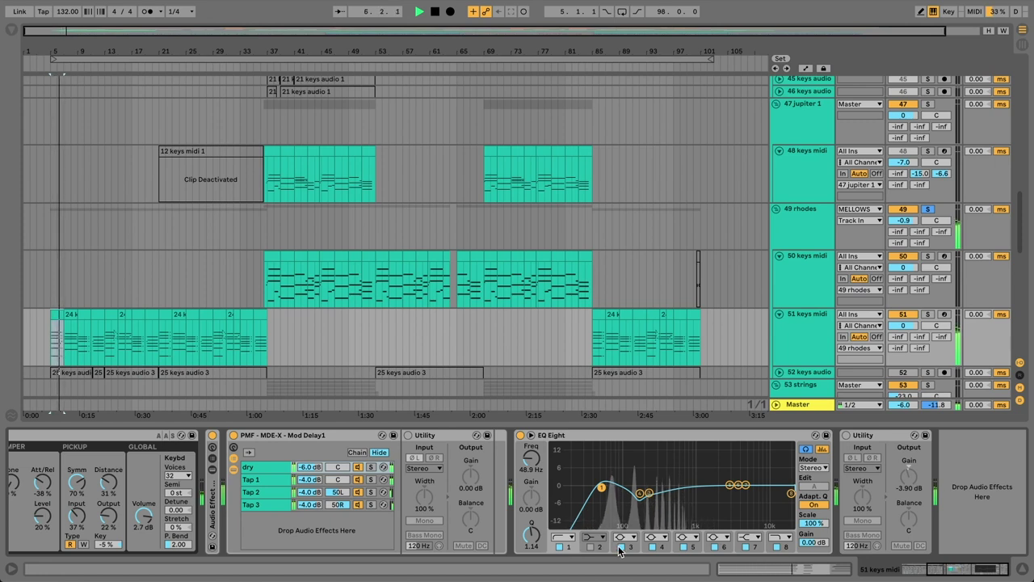
{"action": "left_click", "coordinate": [641, 494]}
{"action": "left_click_drag", "start_coordinate": [643, 494], "coordinate": [640, 494]}
{"action": "key", "text": "ctrl+z"}
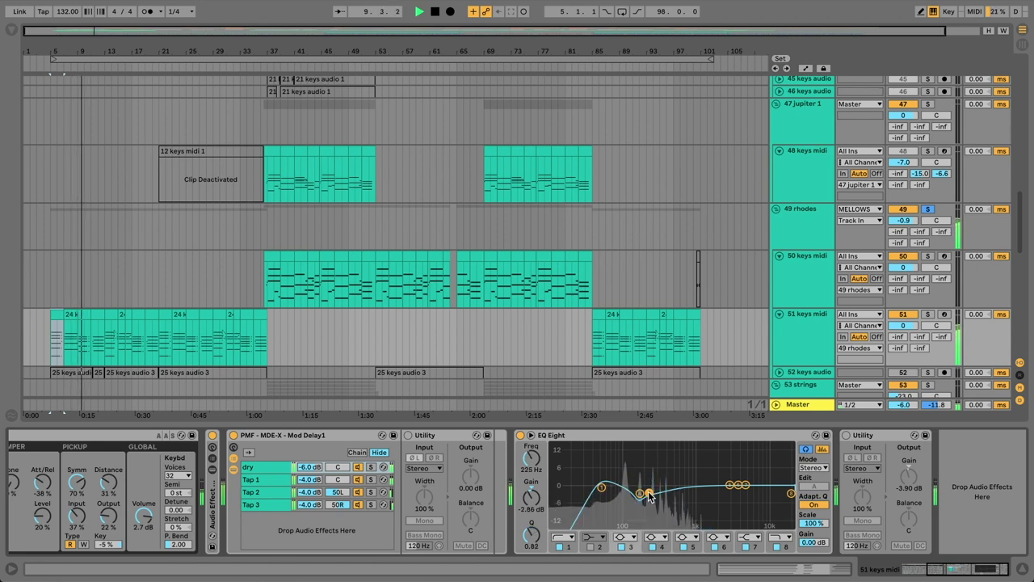
Step: Stop playback and switch on the Utility that follows the EQ Eight on 51 keys midi
{"action": "key", "text": "space"}
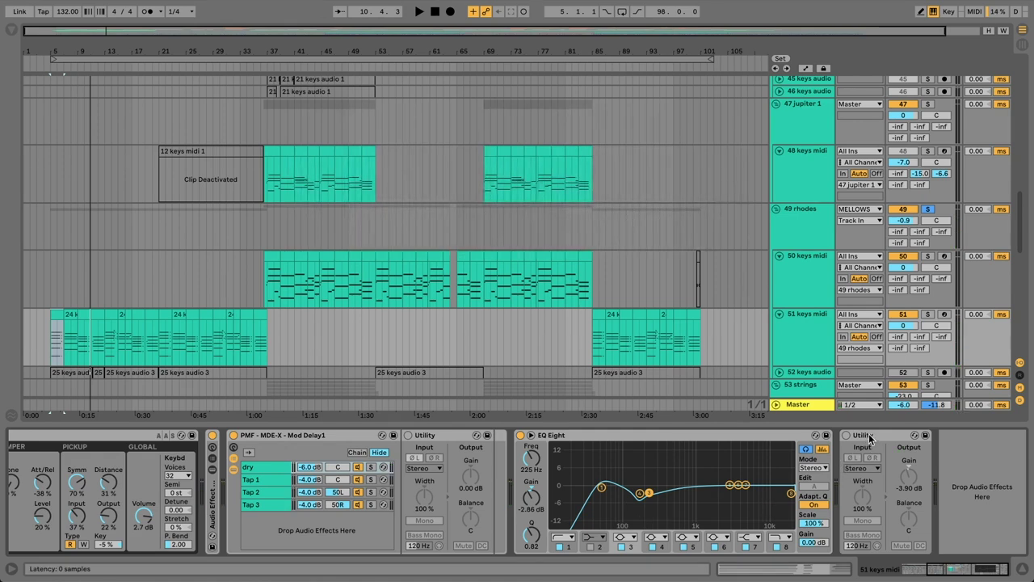
{"action": "left_click", "coordinate": [845, 436]}
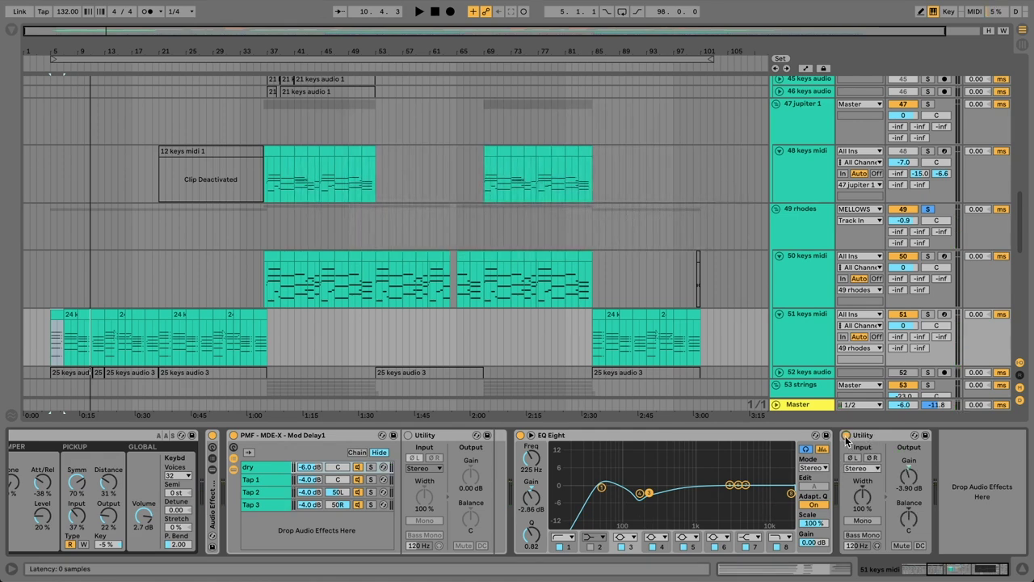
Step: Examine the EQ Eight on the 49 rhodes group during playback, auditioning the cuts of bands 4, 3 and 5
{"action": "left_click", "coordinate": [804, 228]}
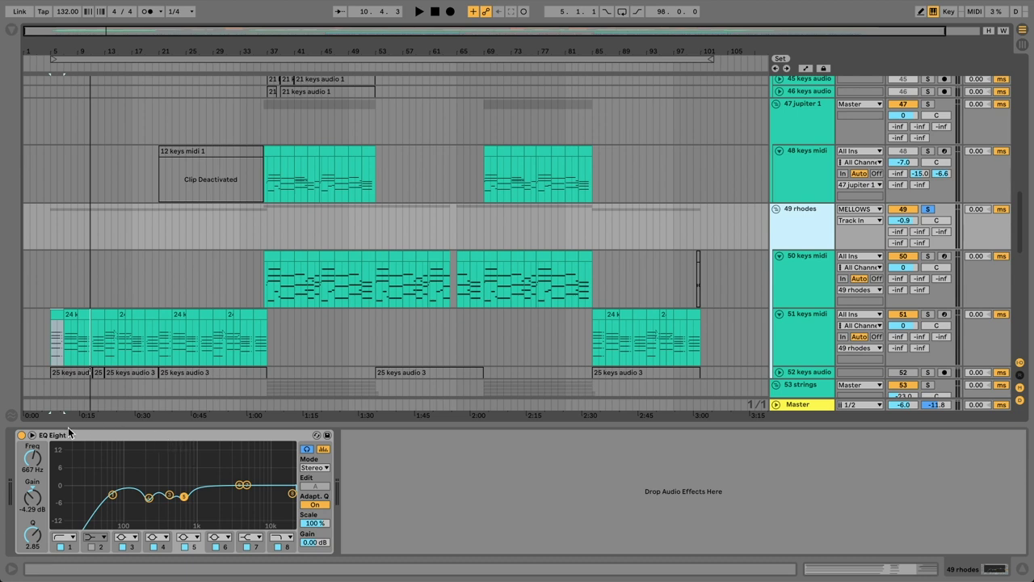
{"action": "key", "text": "space"}
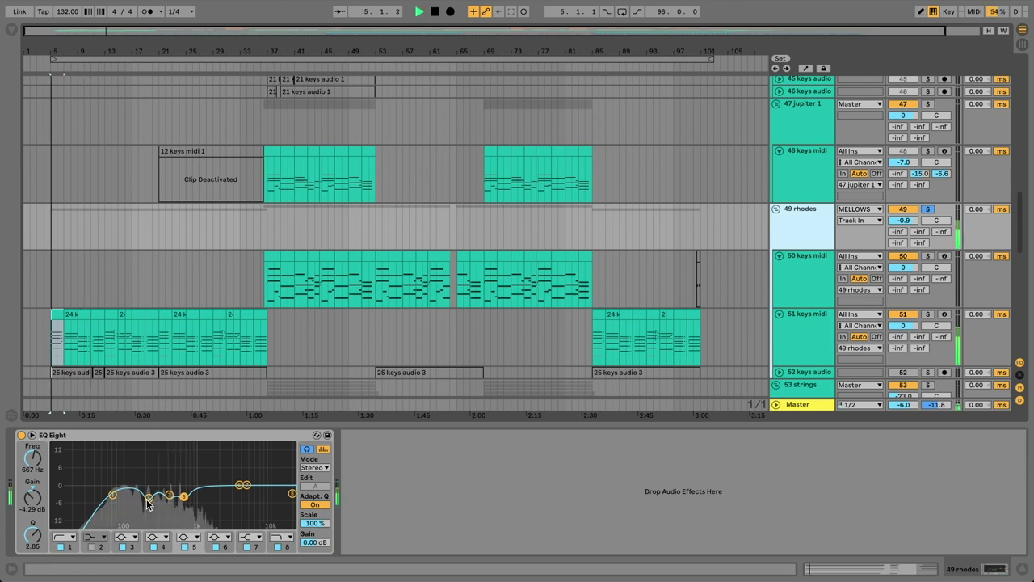
{"action": "left_click", "coordinate": [150, 500]}
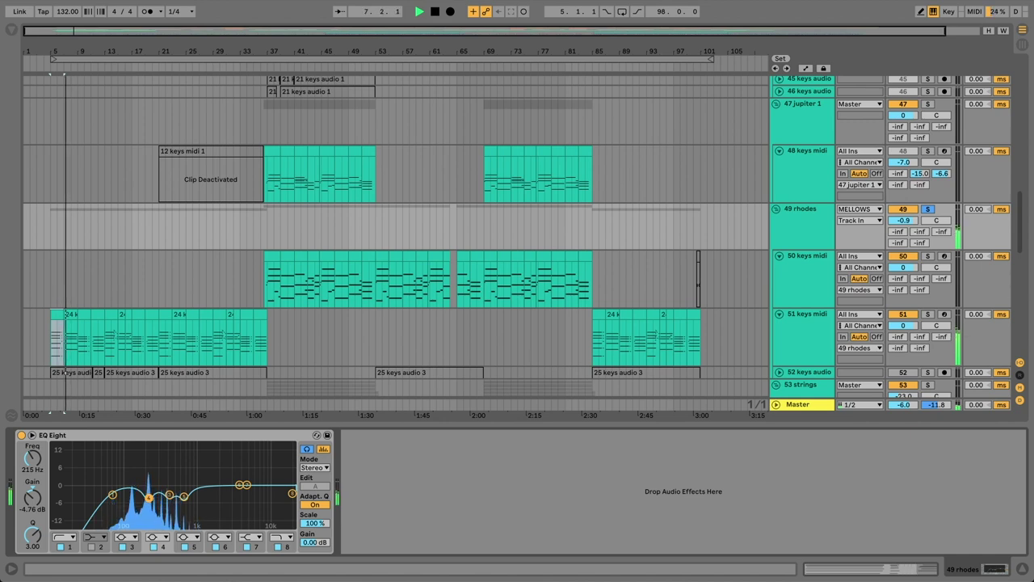
{"action": "left_click", "coordinate": [170, 495]}
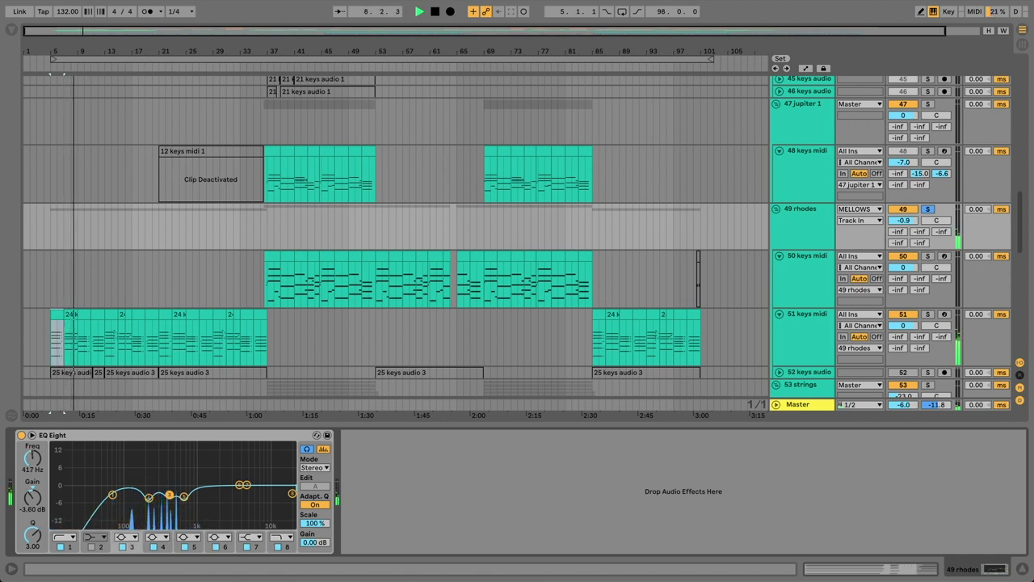
{"action": "left_click", "coordinate": [185, 496]}
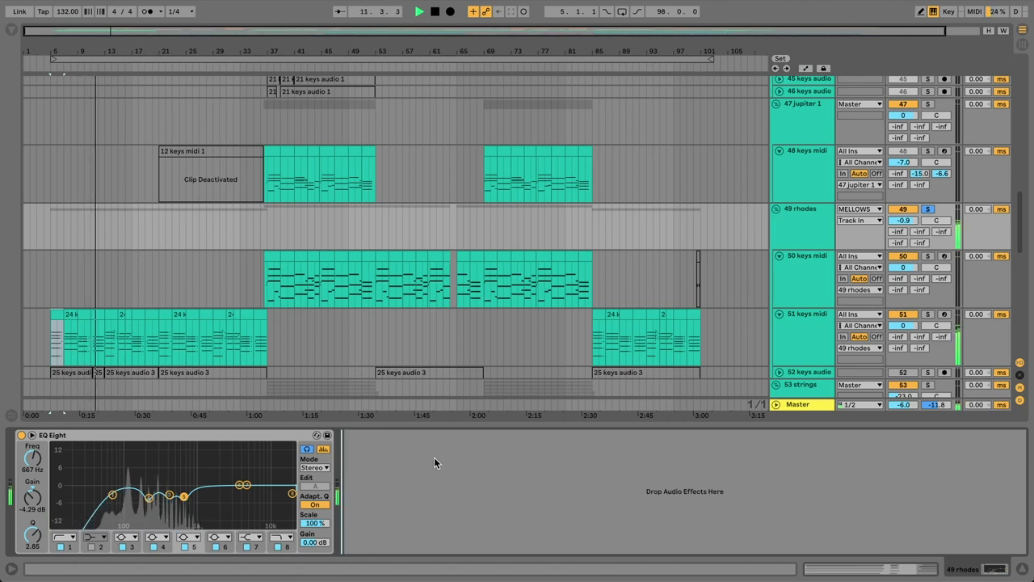
{"action": "key", "text": "space"}
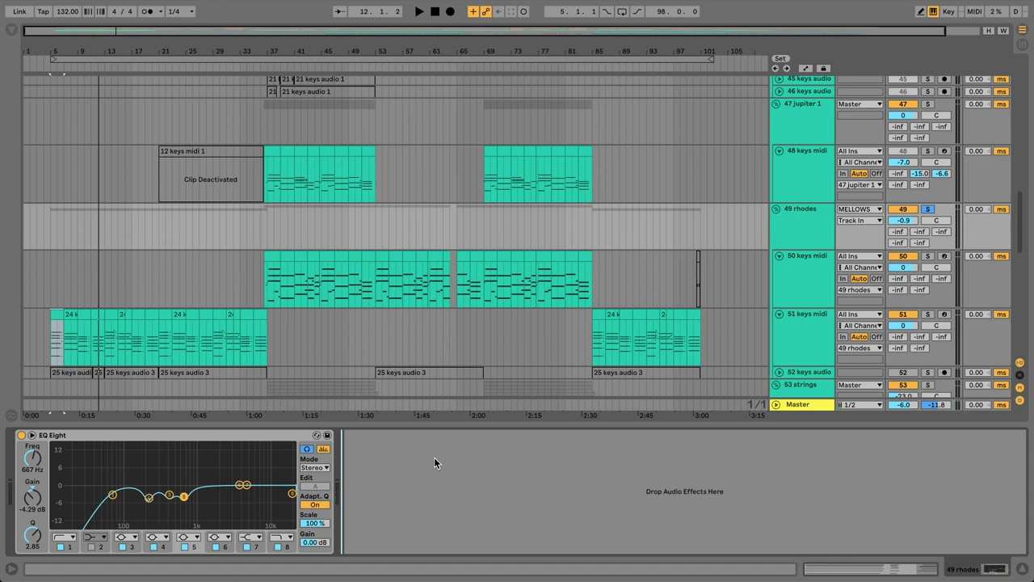
Step: Compare the 51 keys midi sound with the Utility, EQ Eight and Mod Delay1 rack bypassed and switched back on
{"action": "left_click", "coordinate": [792, 322]}
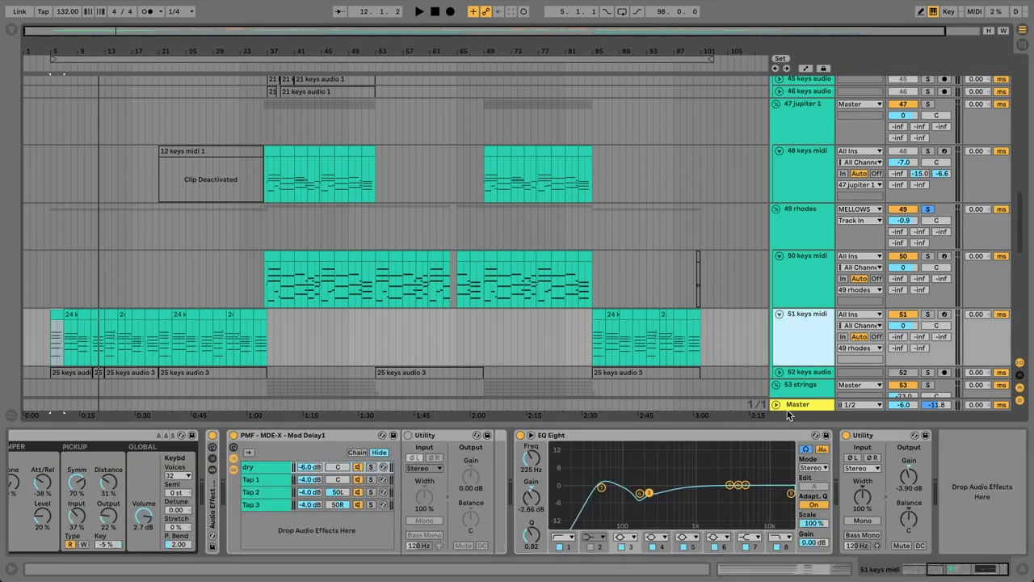
{"action": "left_click", "coordinate": [845, 435]}
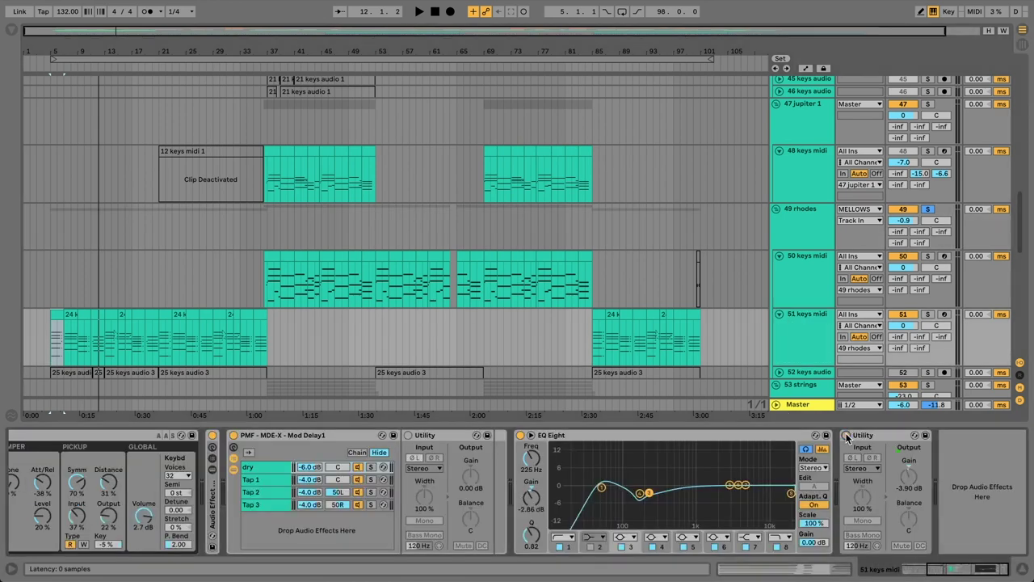
{"action": "left_click", "coordinate": [520, 436]}
{"action": "left_click", "coordinate": [233, 434]}
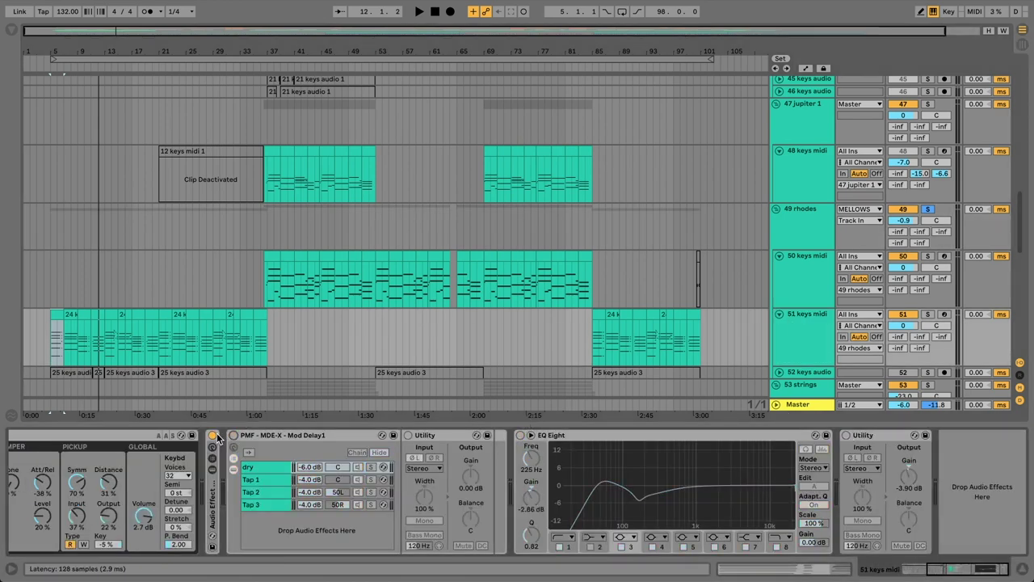
{"action": "key", "text": "space"}
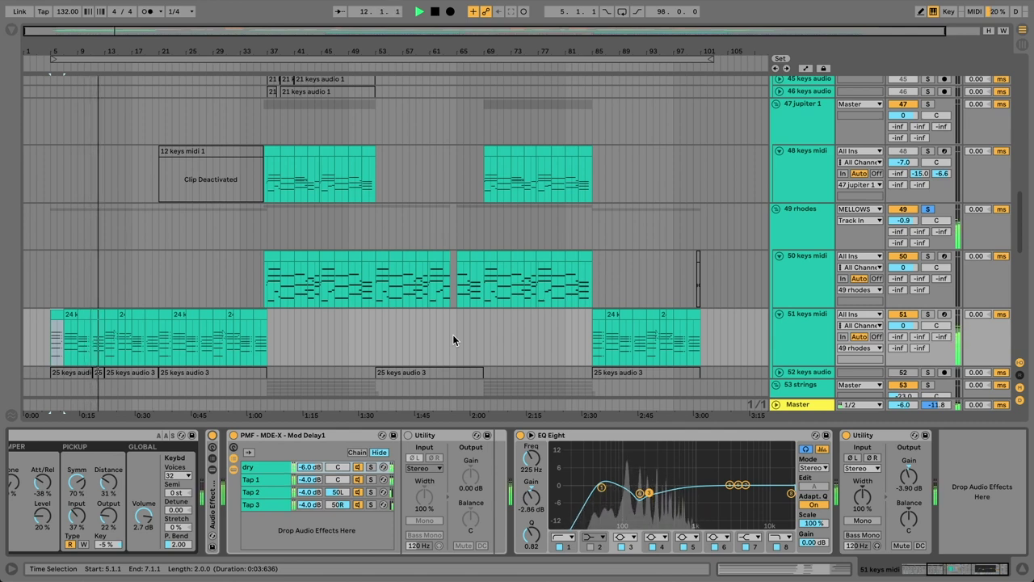
{"action": "key", "text": "space"}
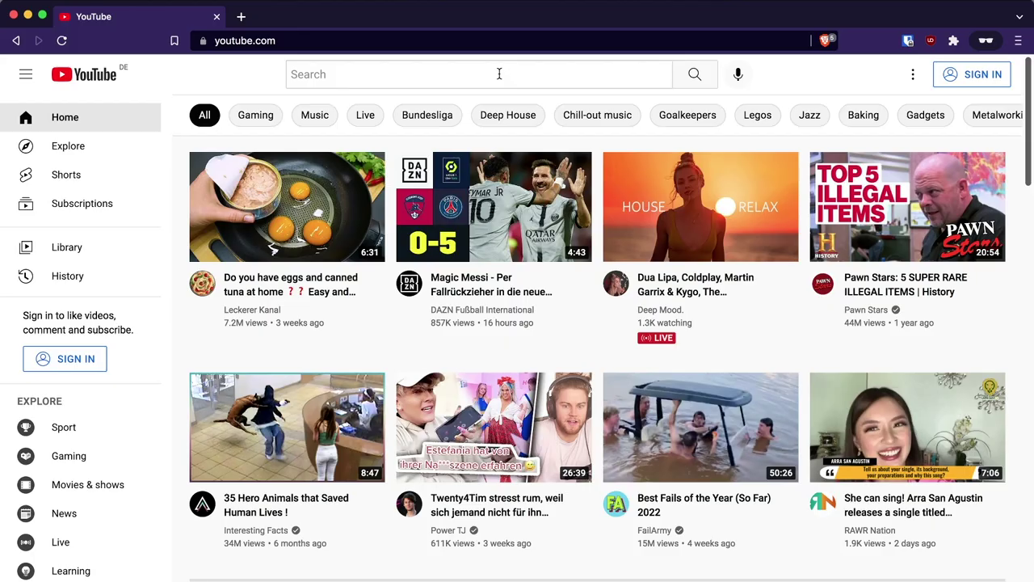
Step: Search YouTube for "producemyfrench relatiiv", open the RnB / Neo Soul full tutorial, and jump to its "Underlying music theory + chord structure" chapter
{"action": "left_click", "coordinate": [496, 72]}
{"action": "type", "text": "producemyfrench relatiiv"}
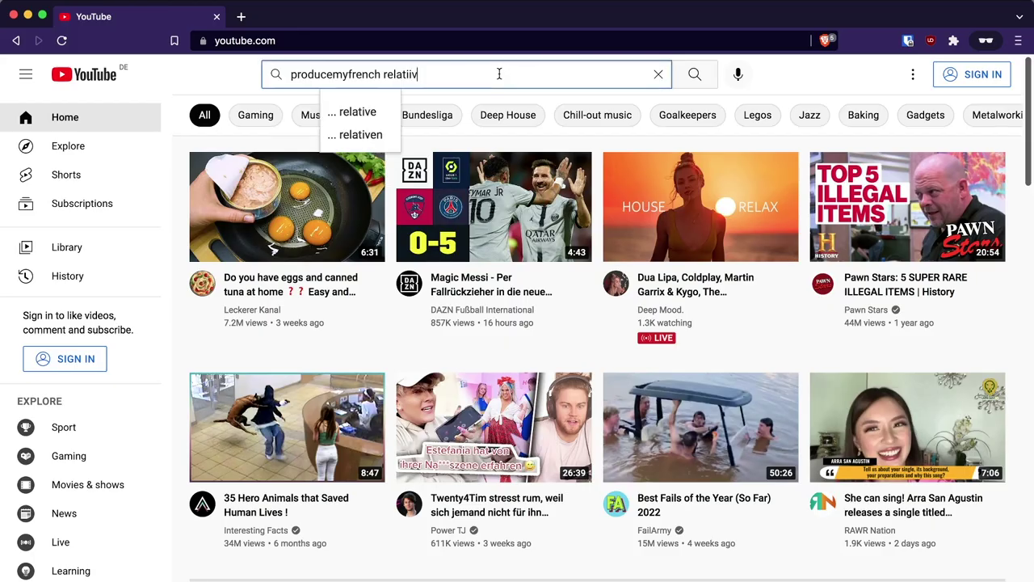
{"action": "key", "text": "Return"}
{"action": "left_click", "coordinate": [282, 307]}
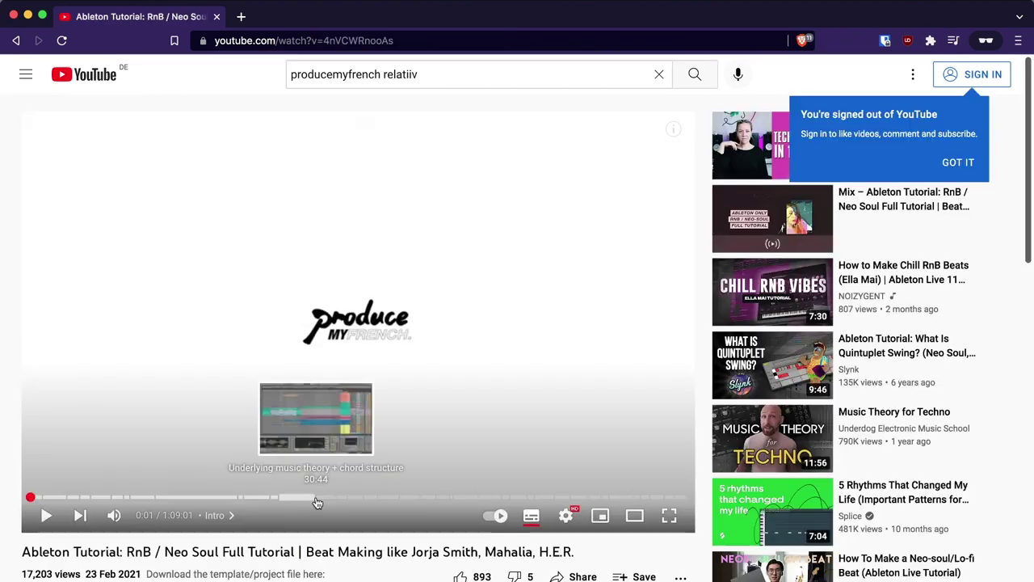
{"action": "left_click", "coordinate": [316, 499]}
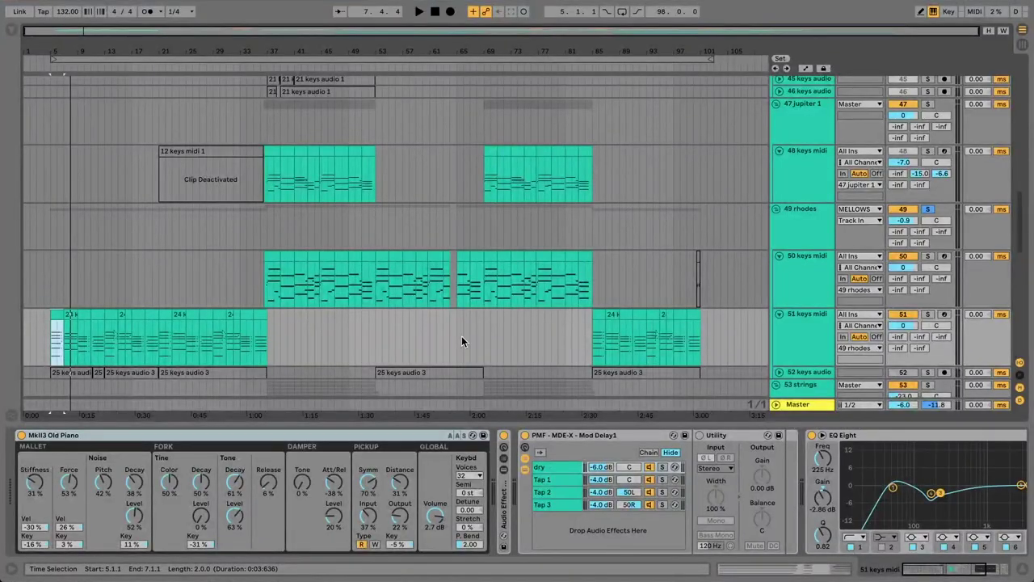
Step: Open the 51 keys midi clip at bar 5 and look through the notes of the clips up to bar 21
{"action": "left_click_drag", "start_coordinate": [78, 50], "coordinate": [78, 66]}
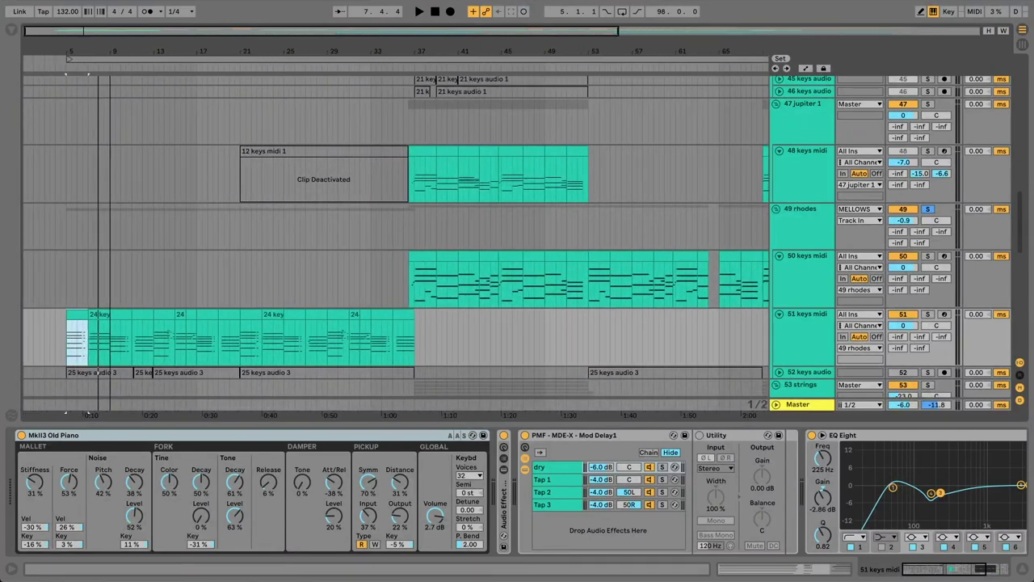
{"action": "double_click", "coordinate": [77, 315]}
{"action": "left_click_drag", "start_coordinate": [116, 315], "coordinate": [229, 314]}
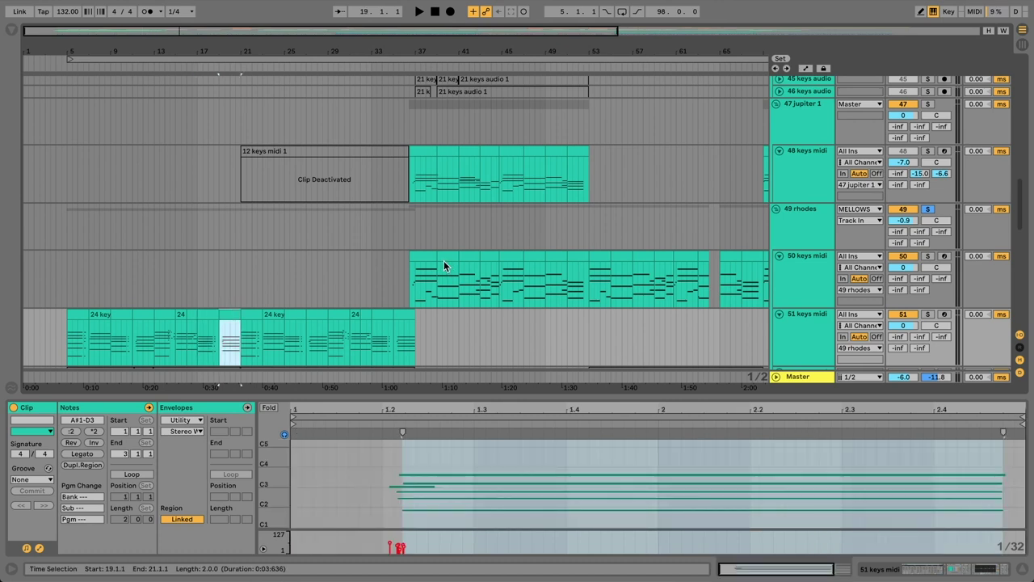
Step: Look through the chord notes of the successive 50 keys midi clips between bars 37 and 47
{"action": "left_click", "coordinate": [425, 256]}
{"action": "left_click", "coordinate": [452, 256]}
{"action": "left_click", "coordinate": [474, 256]}
{"action": "left_click", "coordinate": [495, 257]}
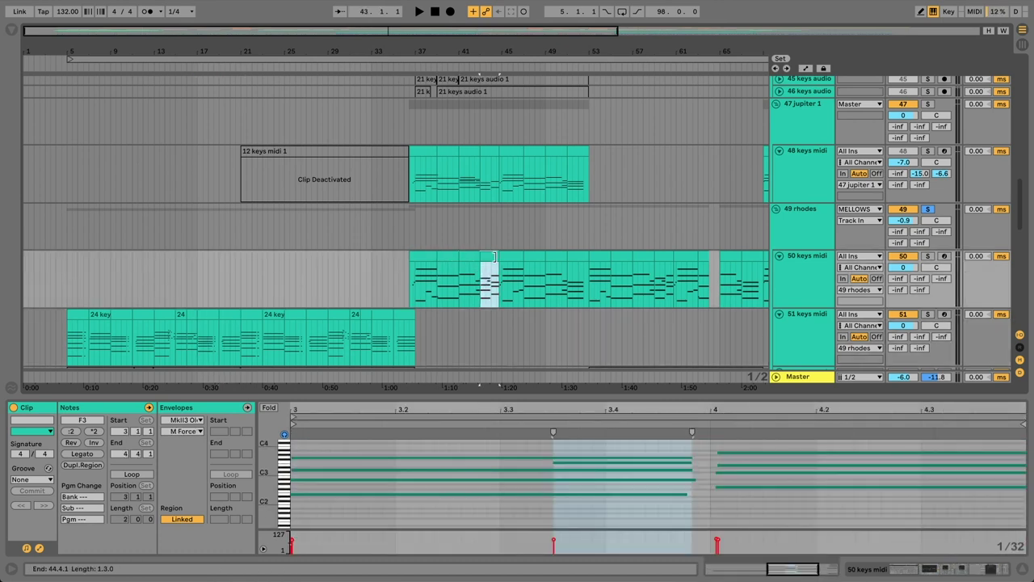
{"action": "left_click", "coordinate": [511, 257]}
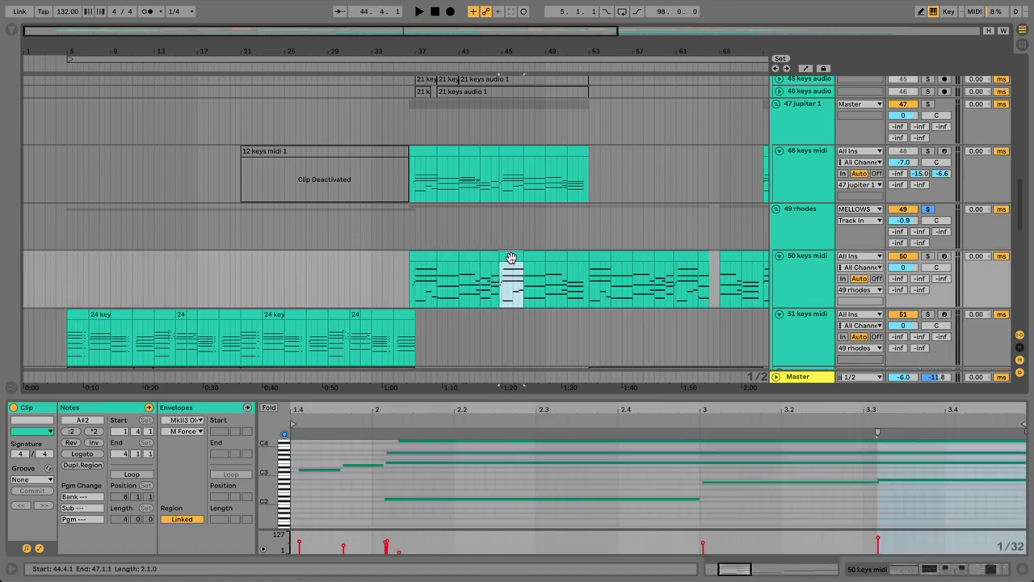
{"action": "left_click", "coordinate": [494, 342]}
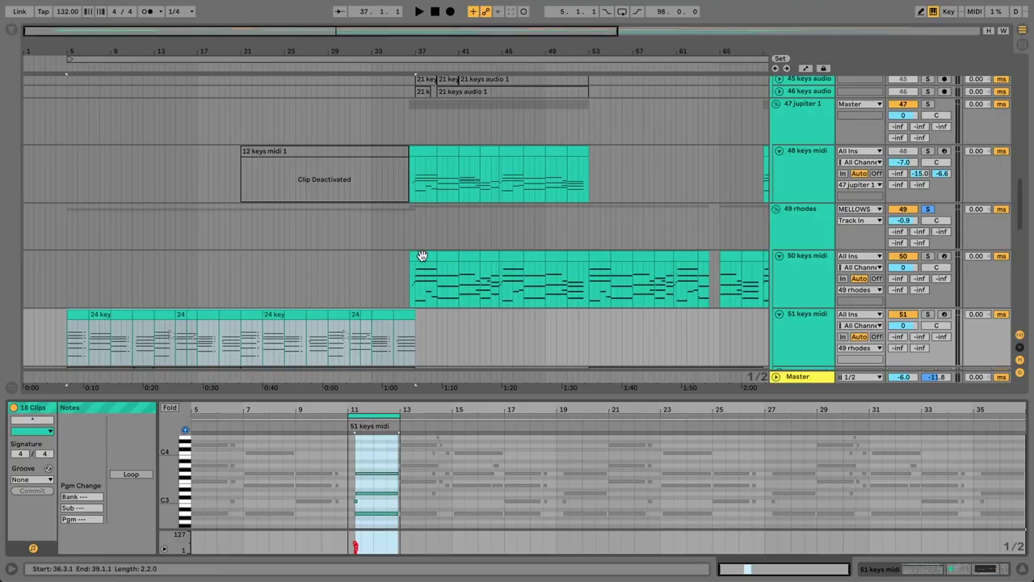
Step: Examine the first 50 keys midi clip, selecting its opening chord to check how the notes and velocities are staggered
{"action": "left_click", "coordinate": [421, 256]}
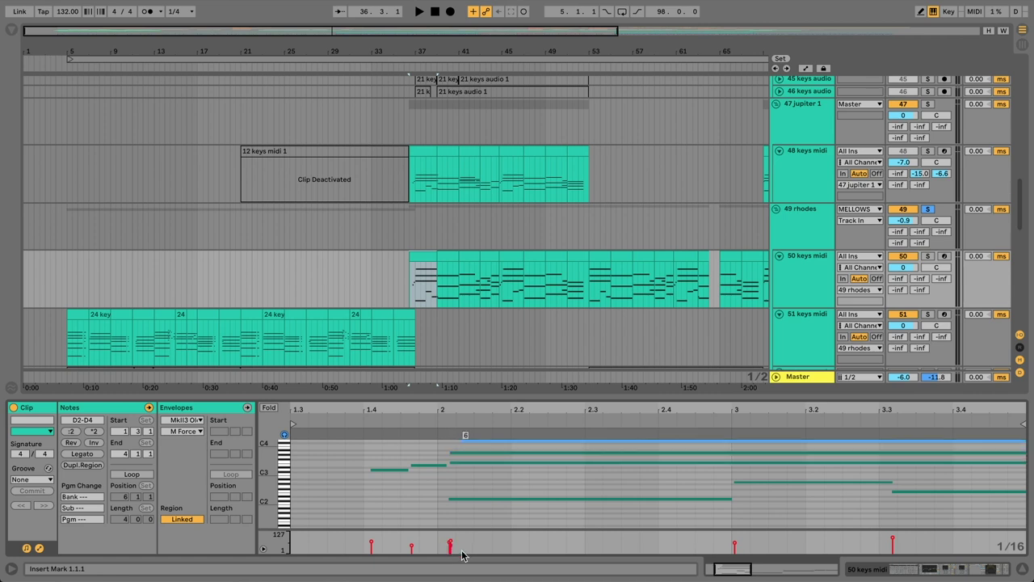
{"action": "left_click", "coordinate": [601, 499]}
{"action": "left_click", "coordinate": [450, 542]}
{"action": "left_click_drag", "start_coordinate": [450, 545], "coordinate": [447, 436]}
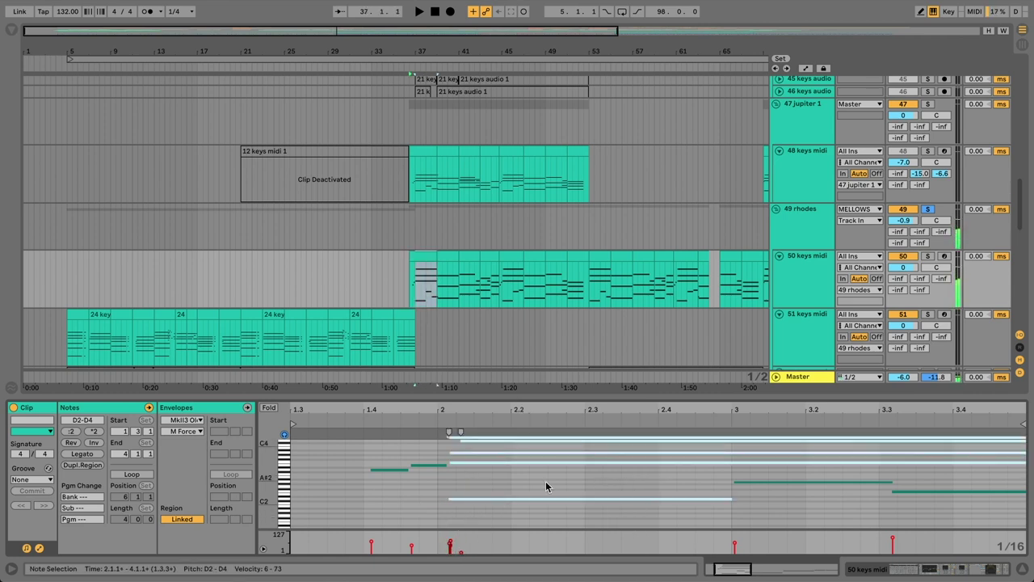
{"action": "scroll", "coordinate": [547, 489], "scroll_direction": "right", "scroll_amount": 1}
{"action": "left_click", "coordinate": [468, 525]}
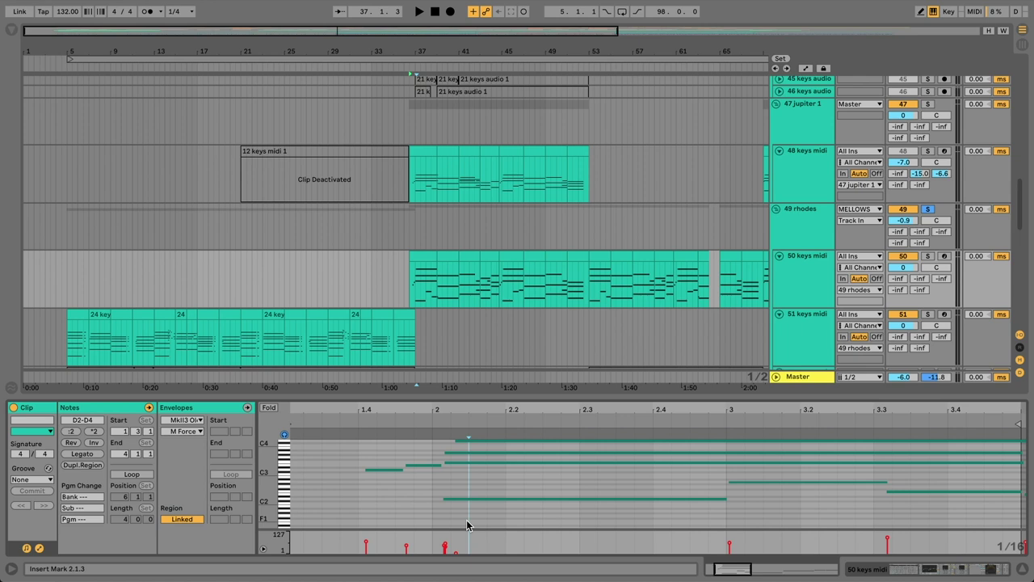
Step: Quantize the first 50 keys midi clip repeatedly to the current grid, adjusting note starts by 17%
{"action": "left_click", "coordinate": [610, 515]}
{"action": "key", "text": "super+shift+u"}
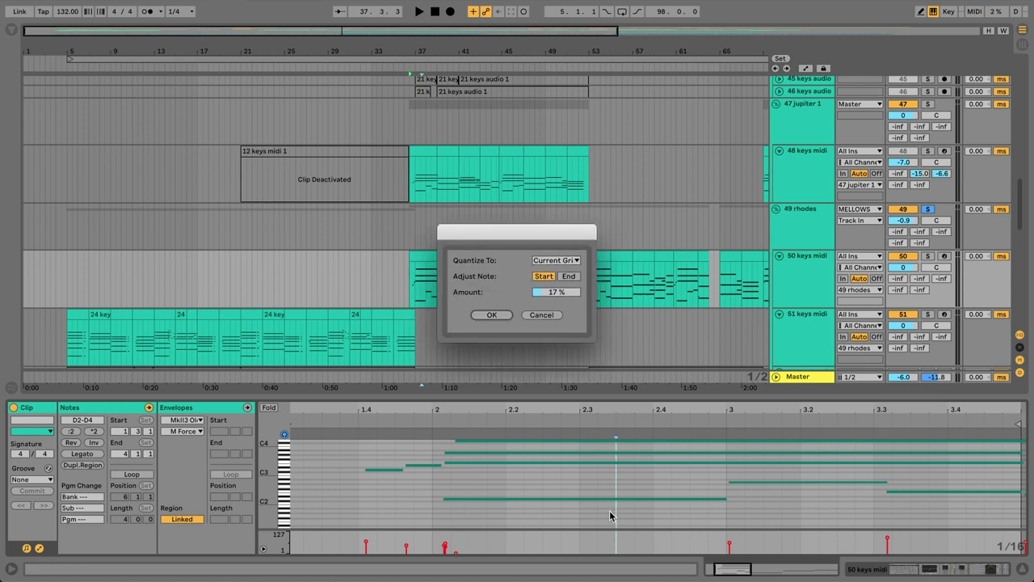
{"action": "left_click", "coordinate": [559, 289]}
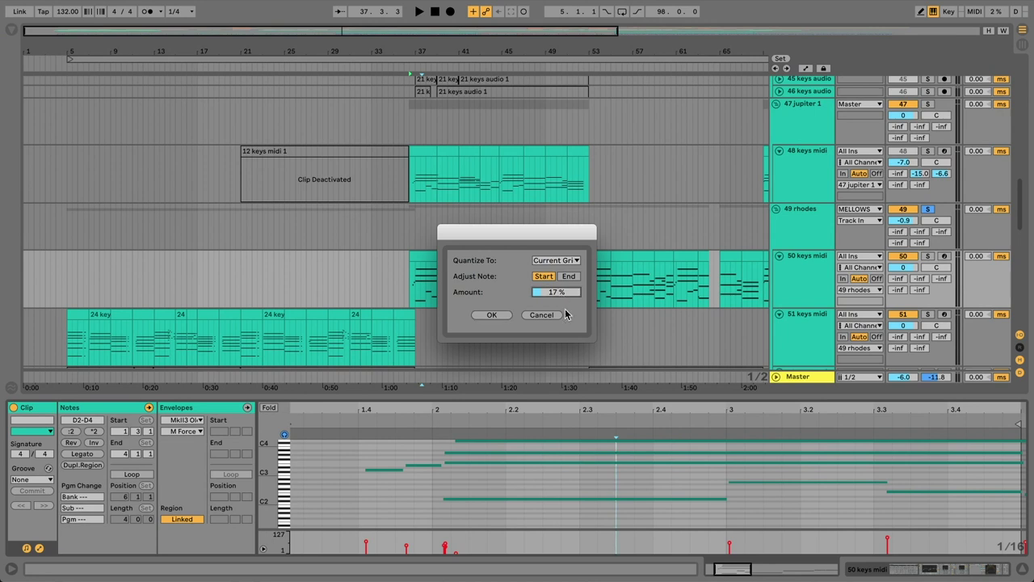
{"action": "left_click", "coordinate": [509, 317]}
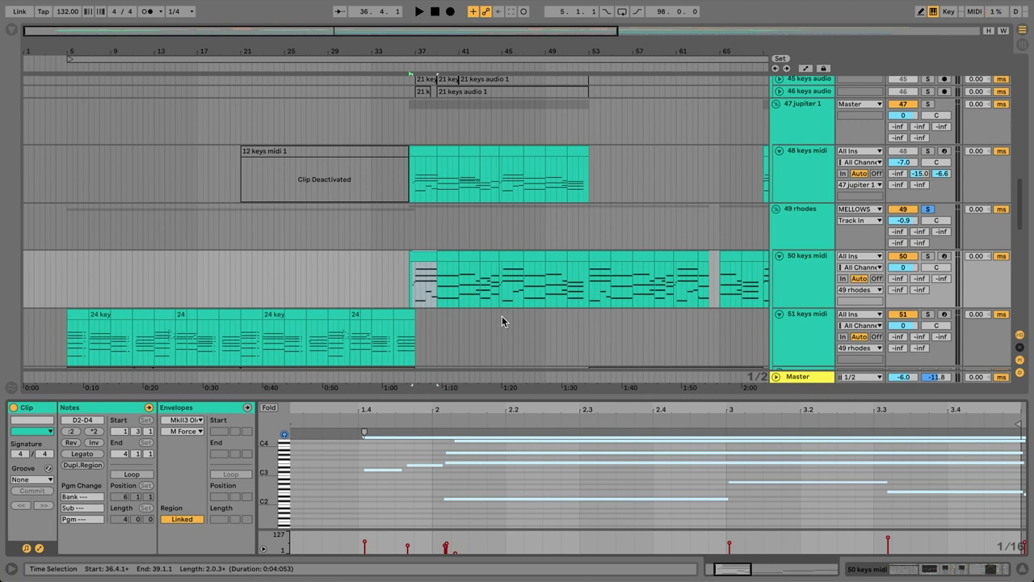
{"action": "key", "text": "super+u"}
{"action": "key", "text": "super+u"}
{"action": "key", "text": "super+u"}
{"action": "key", "text": "super+u"}
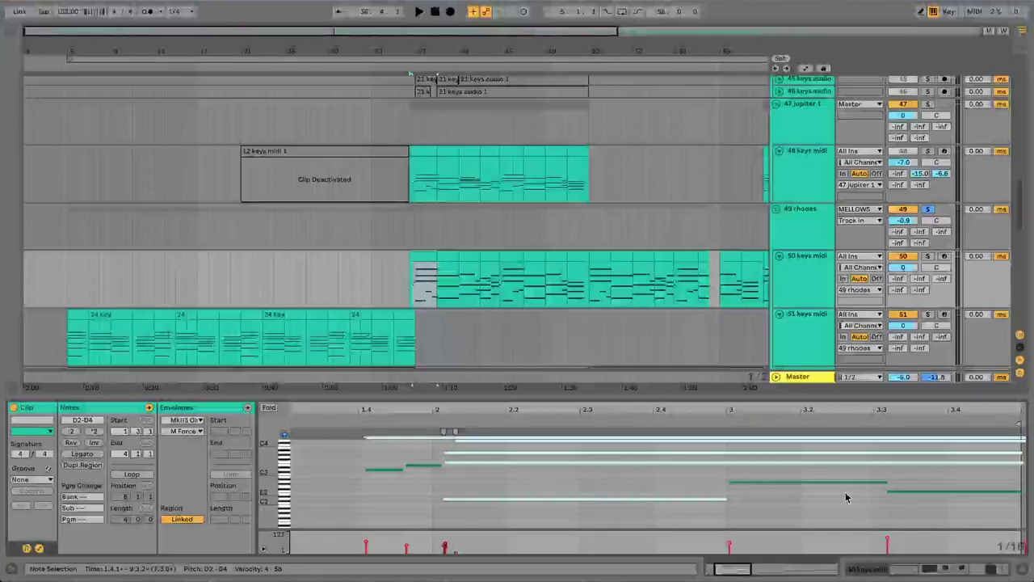
Step: Open and play the 51 keys midi clips at bars 5, 9 and 11 to study their chords
{"action": "left_click", "coordinate": [76, 315]}
{"action": "left_click_drag", "start_coordinate": [419, 409], "coordinate": [400, 410]}
{"action": "key", "text": "space"}
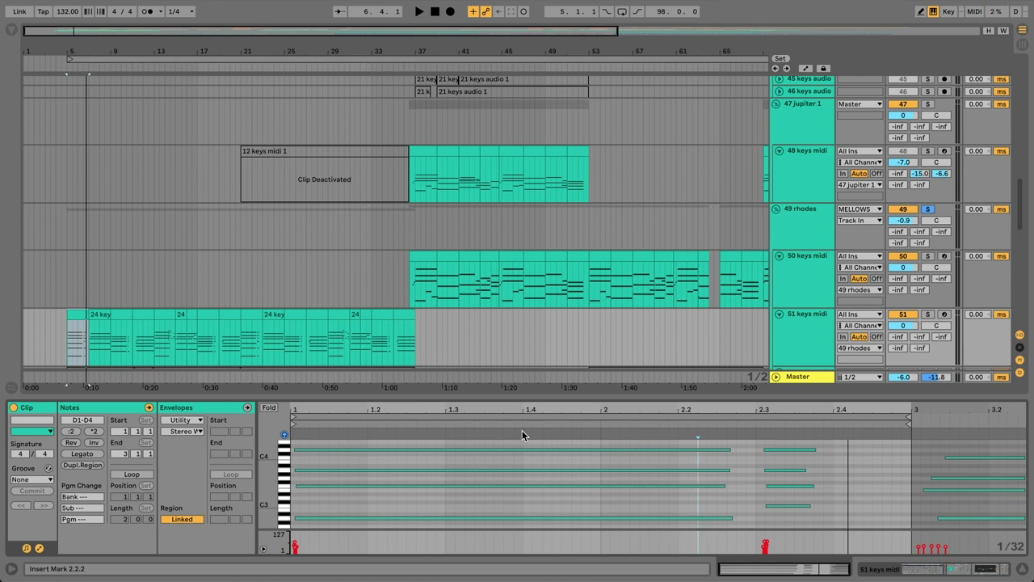
{"action": "left_click", "coordinate": [128, 314]}
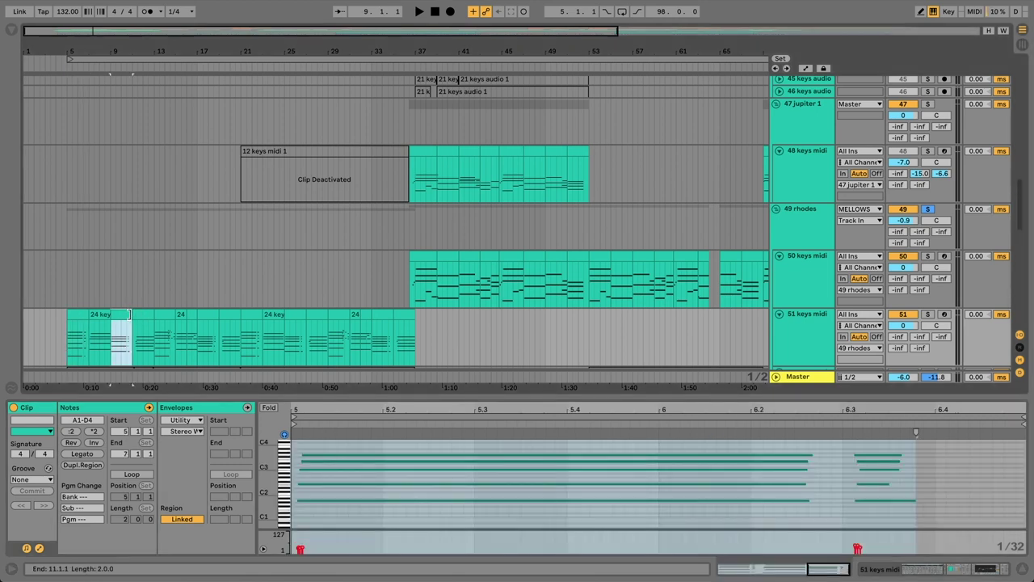
{"action": "key", "text": "space"}
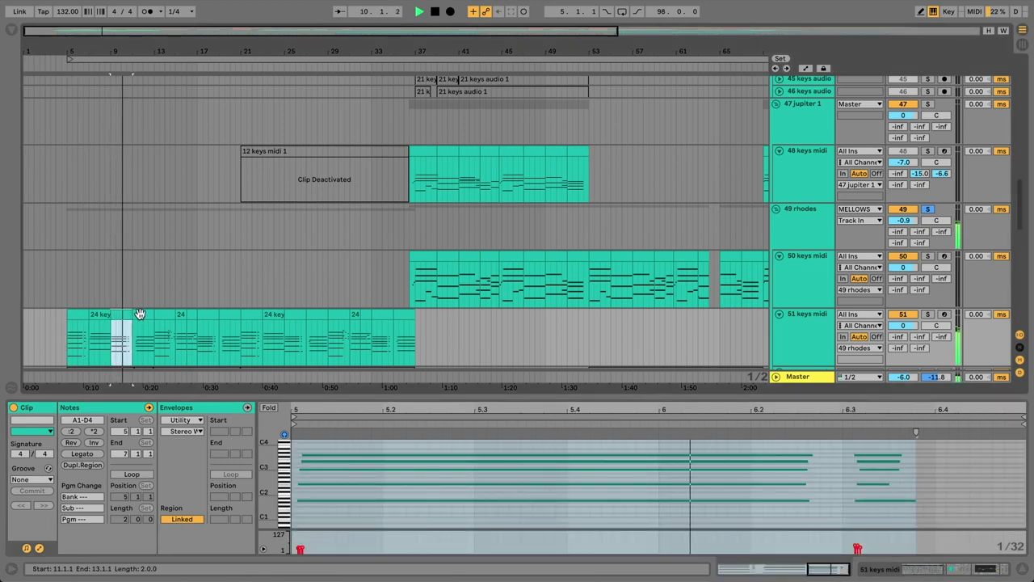
{"action": "left_click", "coordinate": [139, 314]}
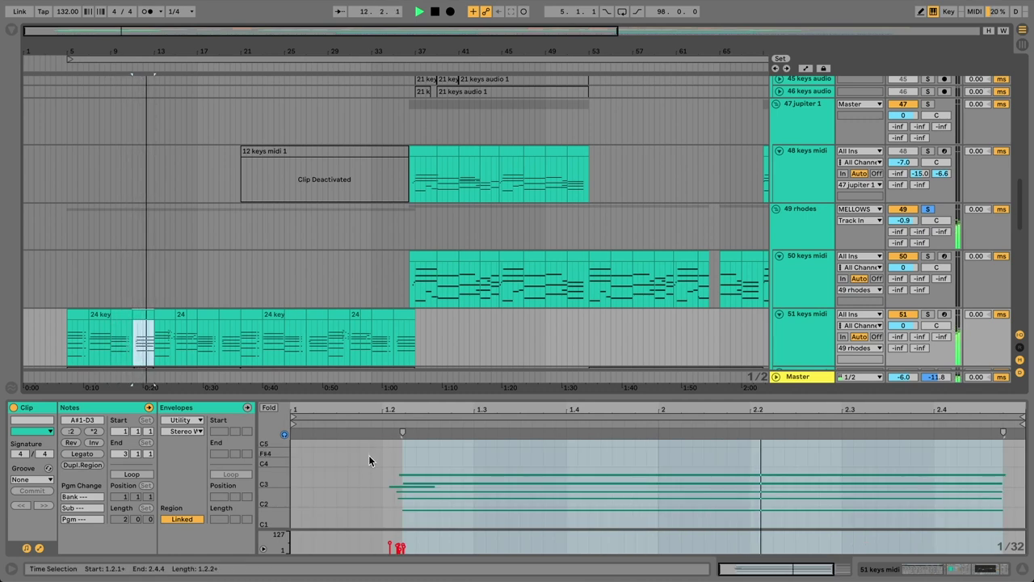
{"action": "key", "text": "space"}
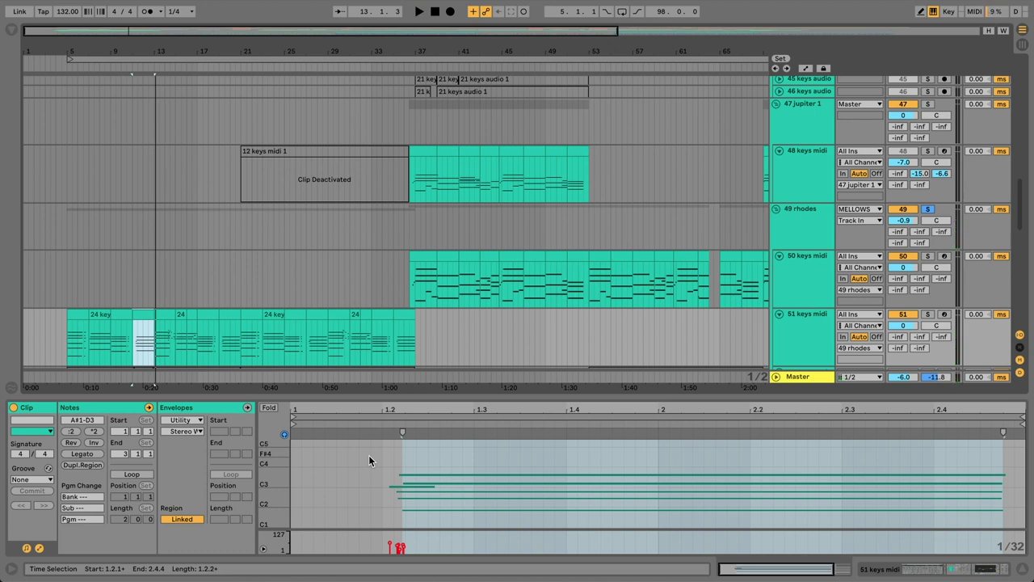
Step: Play the 51 keys midi clip at bar 13 and audition individual notes of its opening chord
{"action": "left_click", "coordinate": [163, 313]}
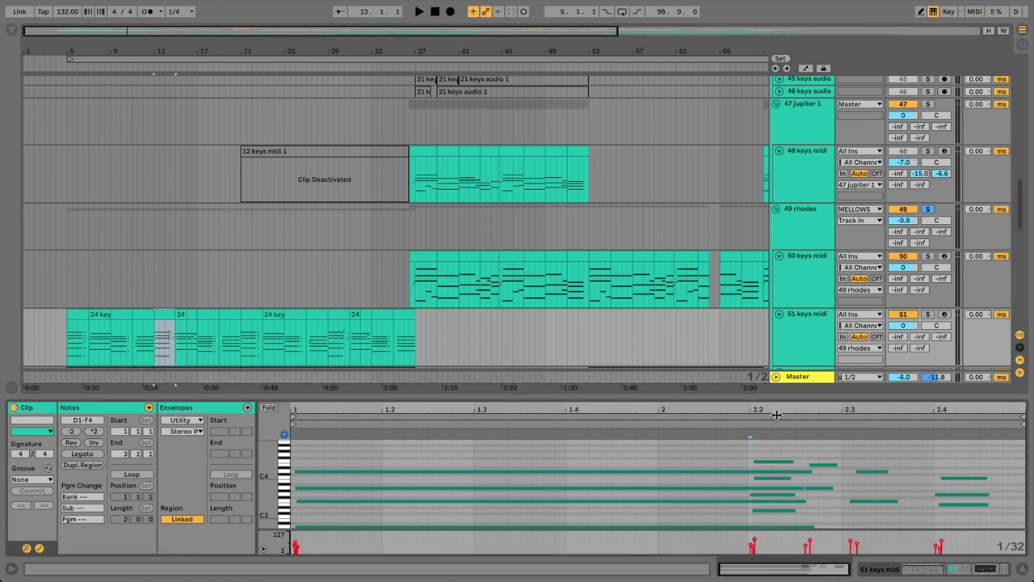
{"action": "key", "text": "space"}
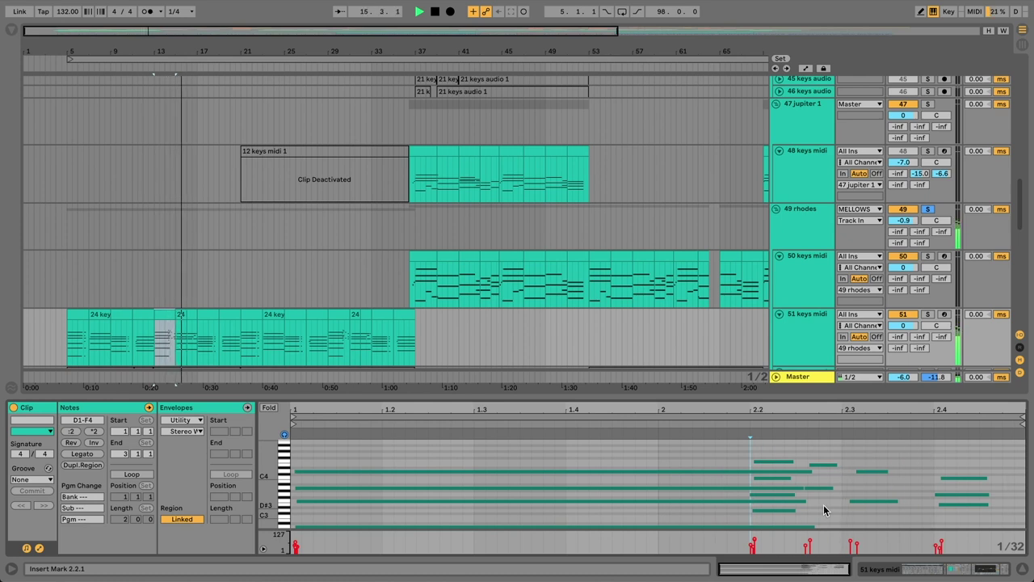
{"action": "key", "text": "space"}
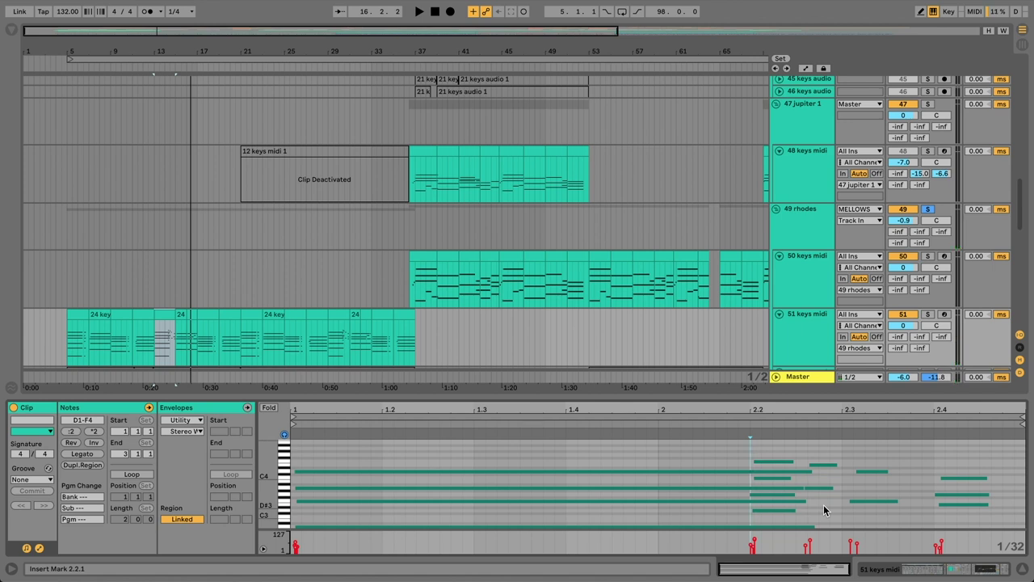
{"action": "left_click_drag", "start_coordinate": [635, 509], "coordinate": [588, 438]}
{"action": "left_click", "coordinate": [613, 494]}
{"action": "left_click", "coordinate": [614, 487]}
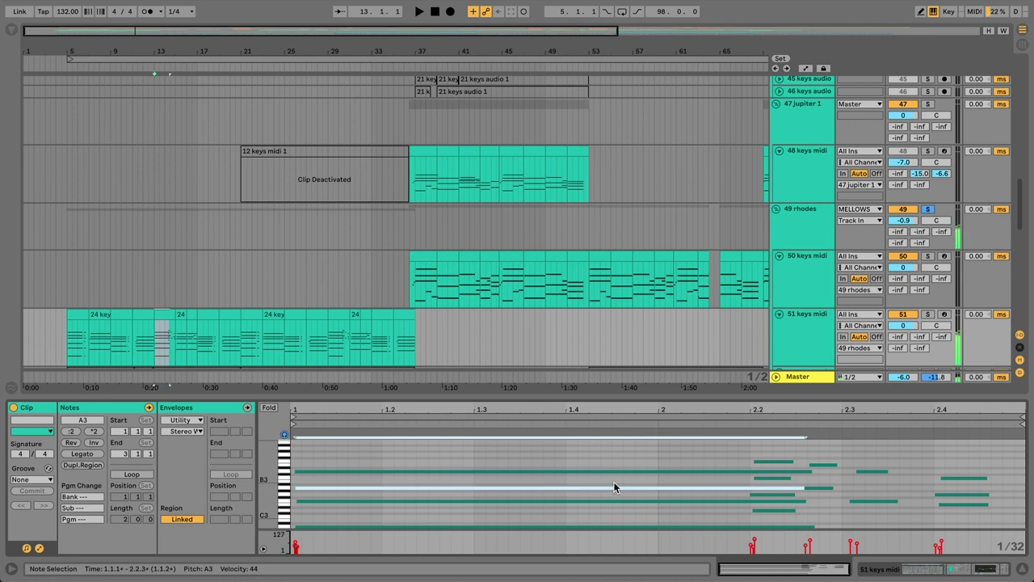
{"action": "key", "text": "shift+Up"}
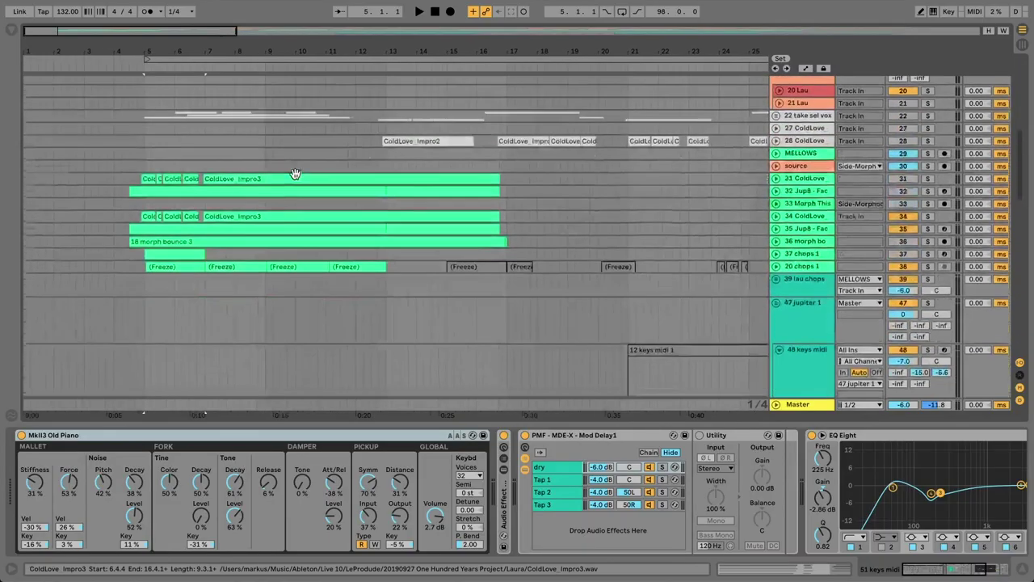
Step: Unfold and solo the 20 chops 1 track and play its frozen clips from bar 5
{"action": "scroll", "coordinate": [835, 276], "scroll_direction": "down", "scroll_amount": 1}
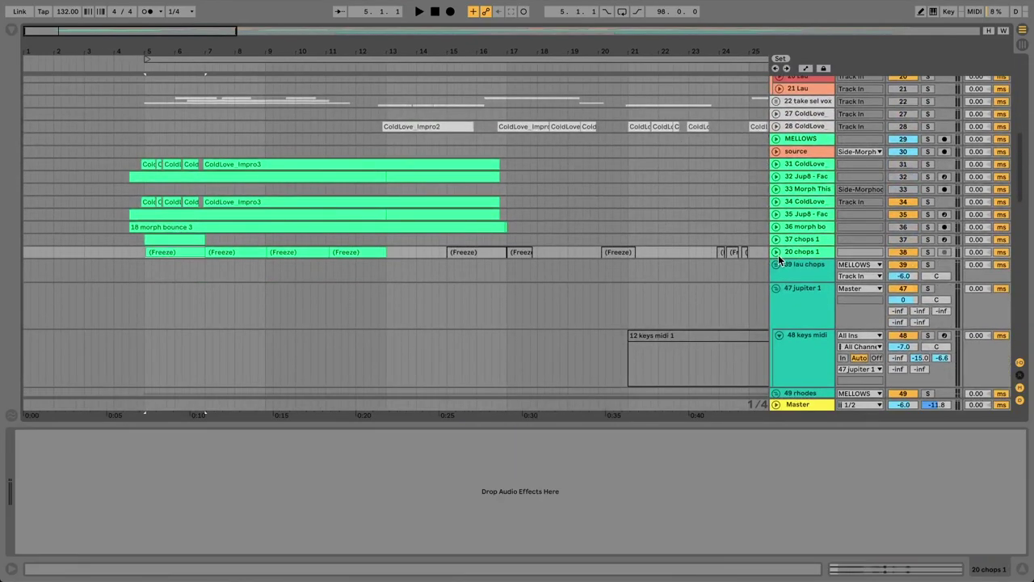
{"action": "left_click", "coordinate": [777, 253]}
{"action": "left_click", "coordinate": [927, 253]}
{"action": "key", "text": "space"}
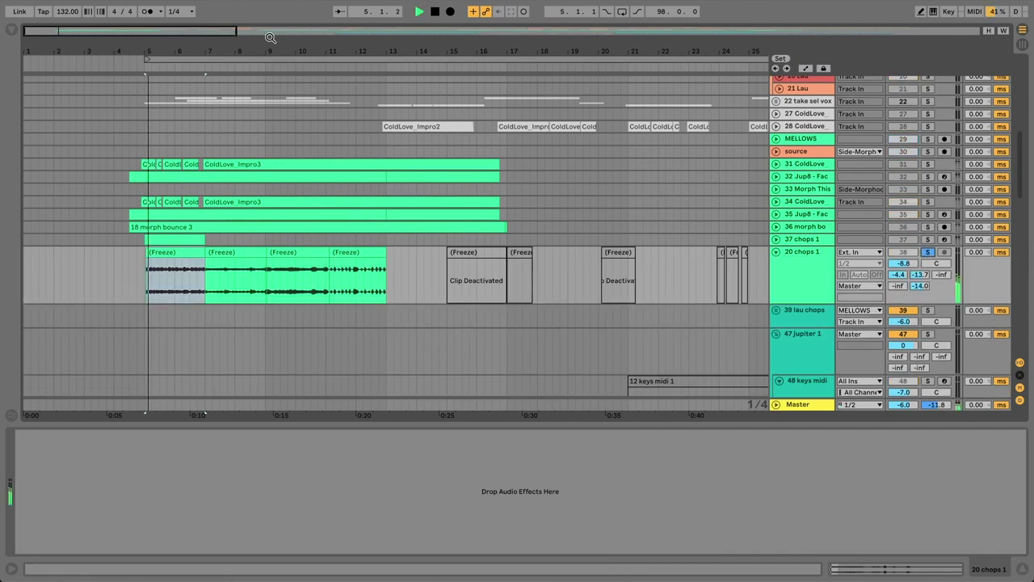
{"action": "left_click_drag", "start_coordinate": [280, 36], "coordinate": [294, 45]}
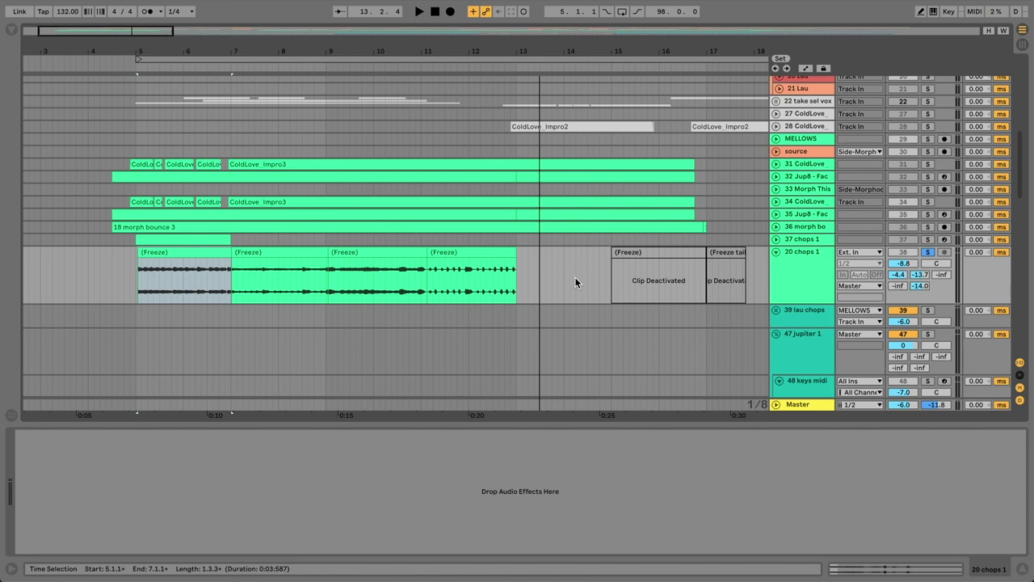
Step: Solo the 33 Morph This track, unfold 34 ColdLove and 35 Jup8, and play the vocal and synth together
{"action": "left_click", "coordinate": [929, 190]}
{"action": "left_click", "coordinate": [775, 202]}
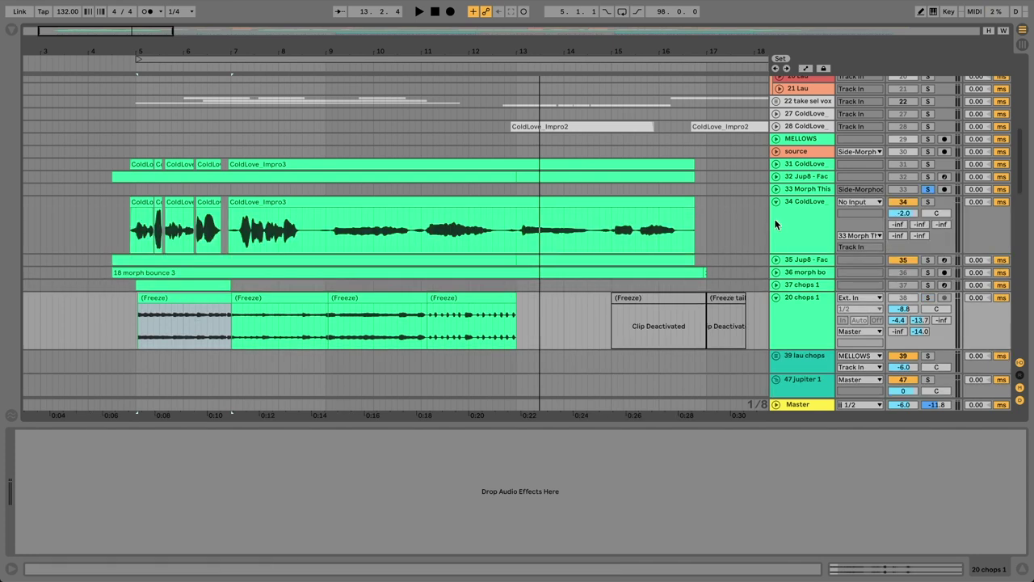
{"action": "left_click", "coordinate": [775, 259]}
{"action": "key", "text": "space"}
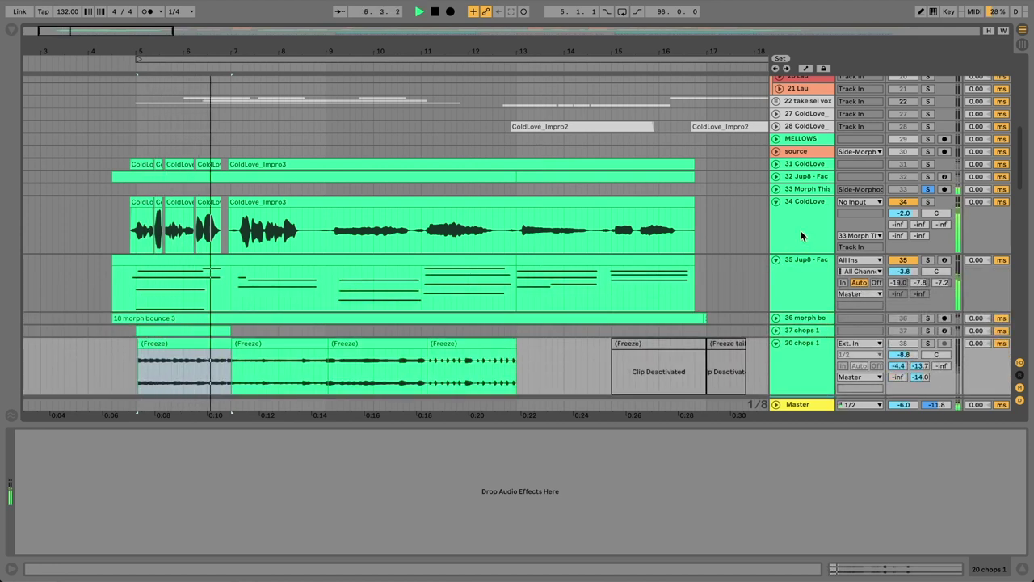
Step: Examine the effect chain on the 35 Jup8 track around its Morphoder Mono/Stereo device
{"action": "left_click", "coordinate": [806, 219]}
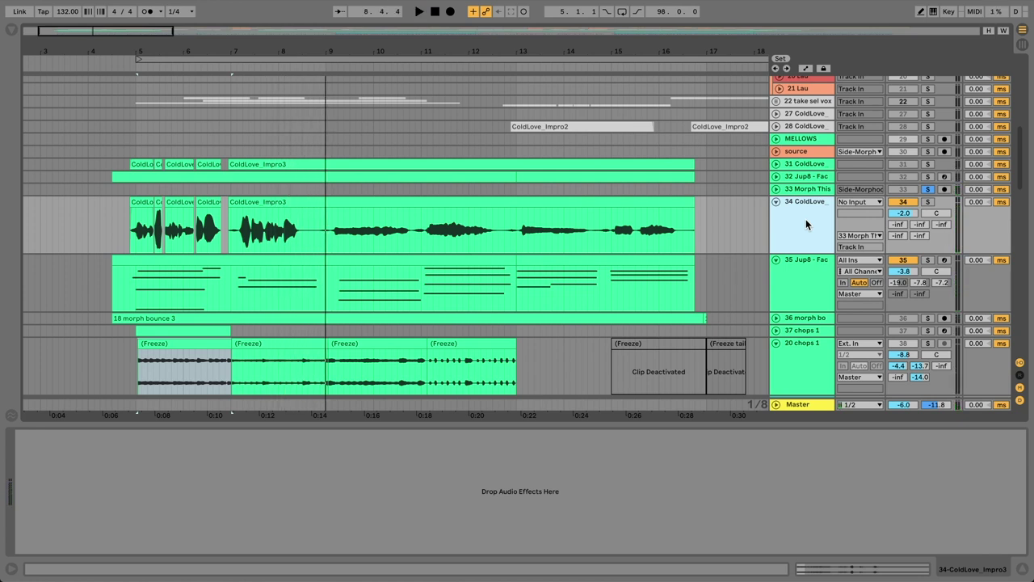
{"action": "left_click", "coordinate": [805, 261]}
{"action": "left_click", "coordinate": [629, 438]}
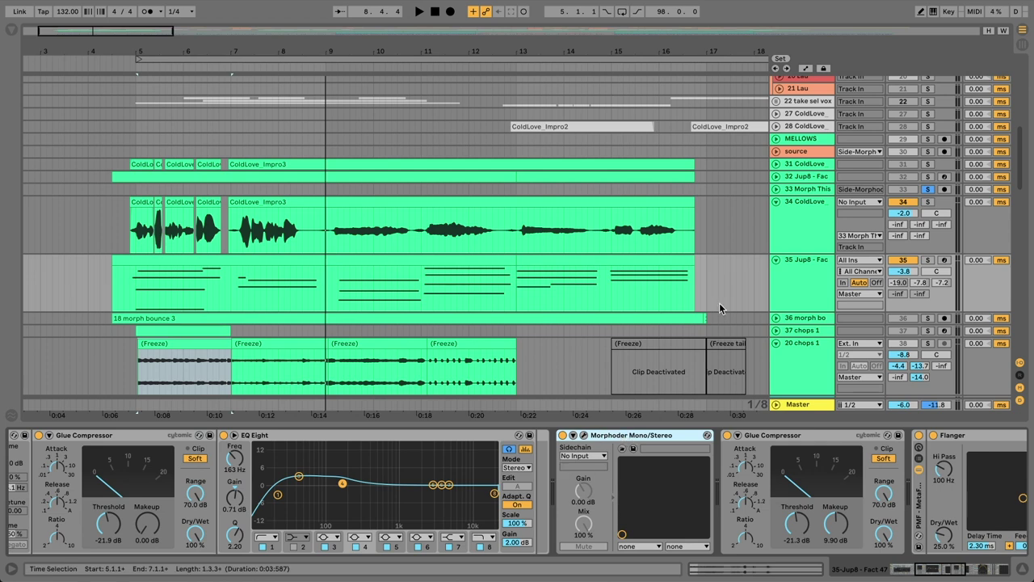
Step: Unfold 33 Morph This, inspect its input from 34-ColdLove and its output routing to 35-Jup8, and fold the track again
{"action": "left_click", "coordinate": [796, 178]}
{"action": "left_click", "coordinate": [794, 190]}
{"action": "left_click", "coordinate": [776, 189]}
{"action": "left_click", "coordinate": [869, 190]}
{"action": "left_click", "coordinate": [865, 195]}
{"action": "left_click", "coordinate": [859, 223]}
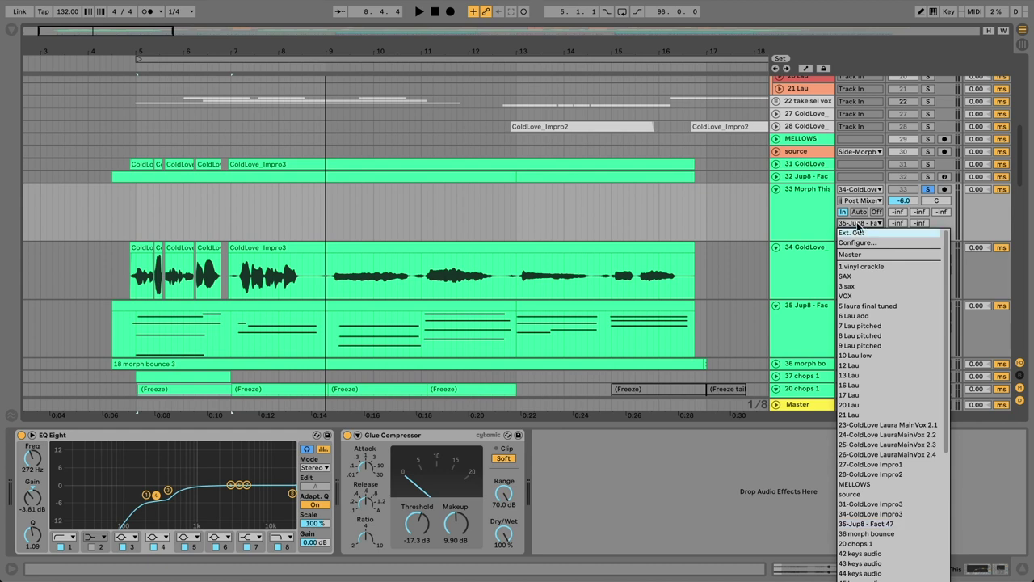
{"action": "left_click", "coordinate": [851, 232]}
{"action": "left_click", "coordinate": [776, 189]}
Step: Open the Morphoder window on 35 Jup8 and set its Carrier source to Track
{"action": "left_click", "coordinate": [806, 260]}
{"action": "left_click", "coordinate": [584, 437]}
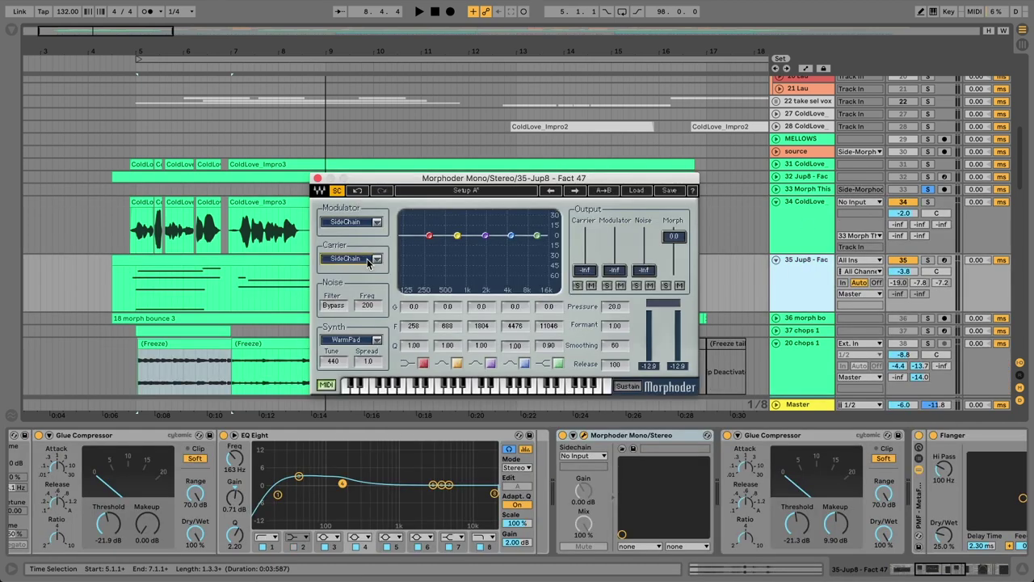
{"action": "left_click", "coordinate": [336, 191]}
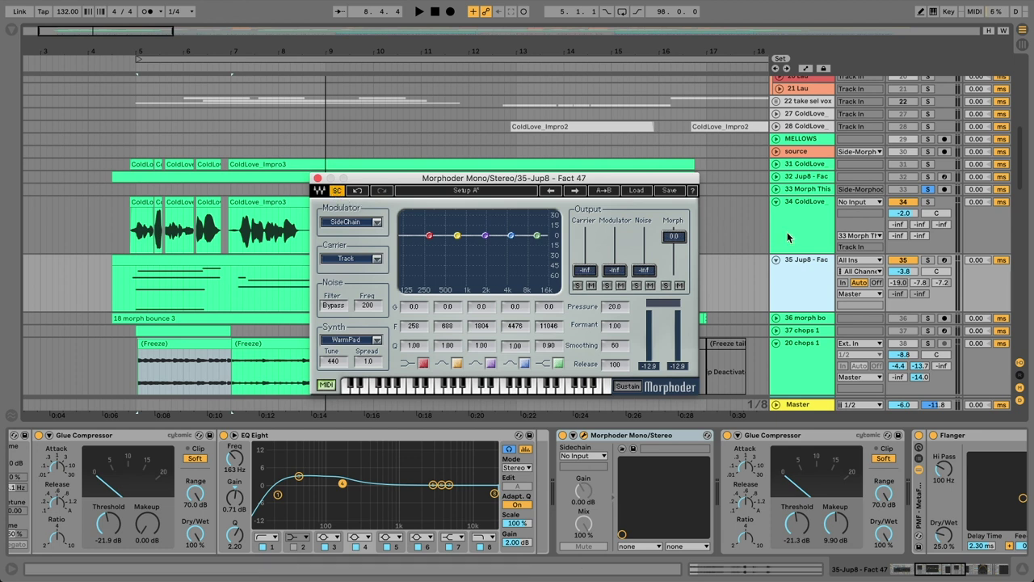
Step: Solo 35 Jup8, raise the Morphoder's Carrier output to -6.8 during playback to hear the synth, and close the plugin window
{"action": "left_click", "coordinate": [928, 260]}
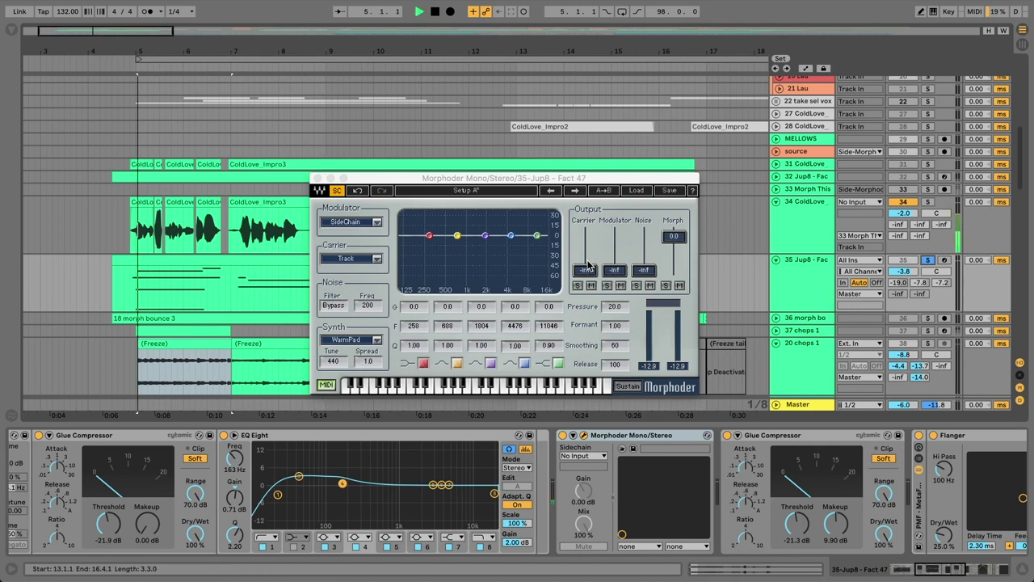
{"action": "key", "text": "space"}
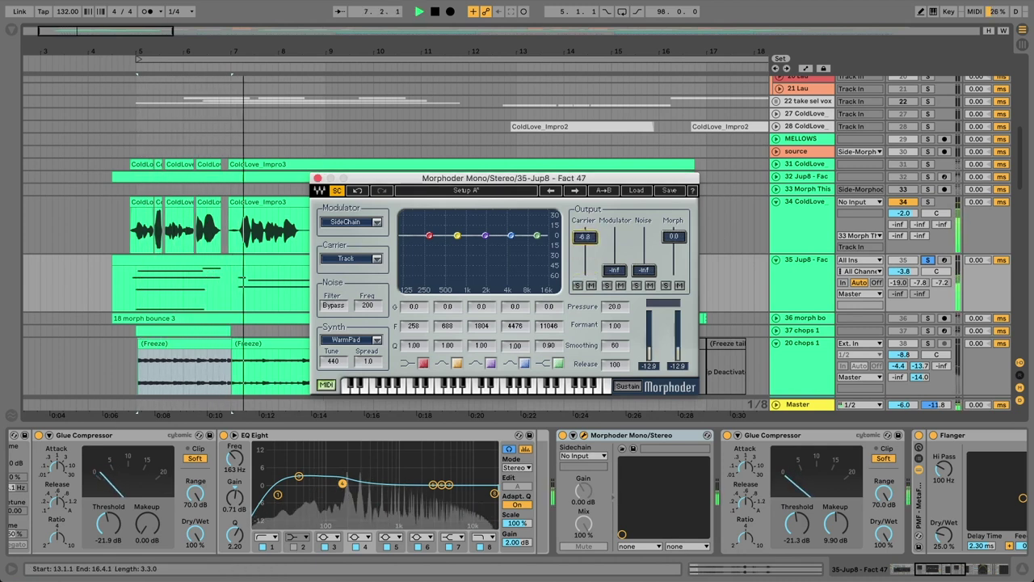
{"action": "left_click", "coordinate": [317, 178]}
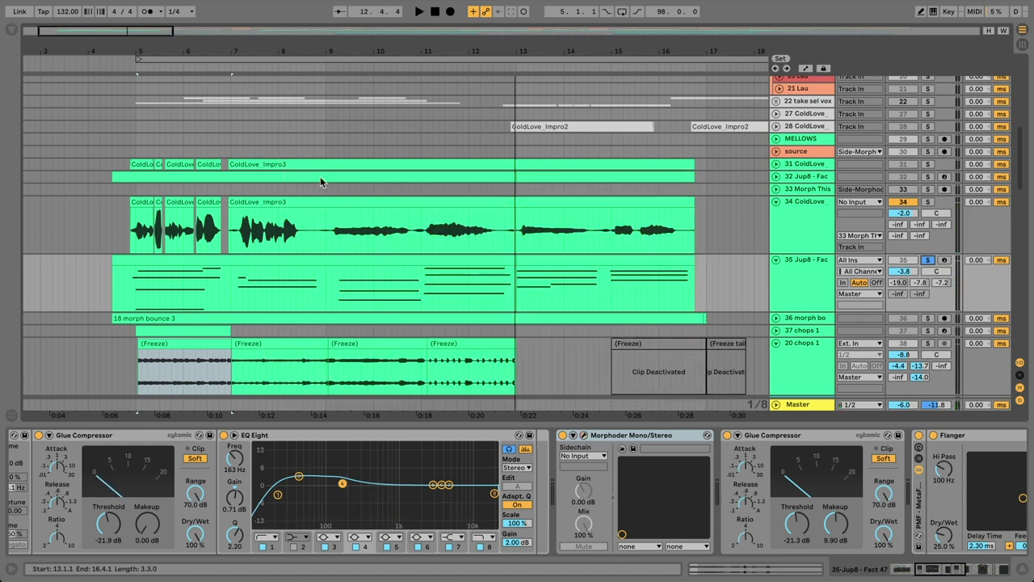
Step: Examine the oscillator and Filter 1 settings of the Analog synth on the 35 Jup8 track
{"action": "left_click", "coordinate": [721, 285]}
{"action": "scroll", "coordinate": [388, 445], "scroll_direction": "left", "scroll_amount": 8}
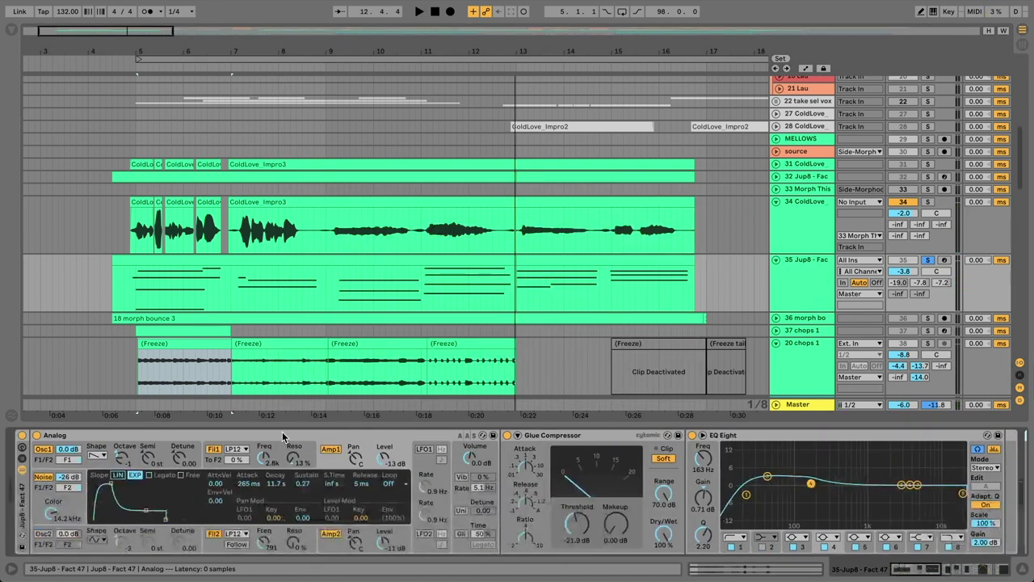
{"action": "left_click", "coordinate": [283, 436]}
{"action": "left_click", "coordinate": [43, 535]}
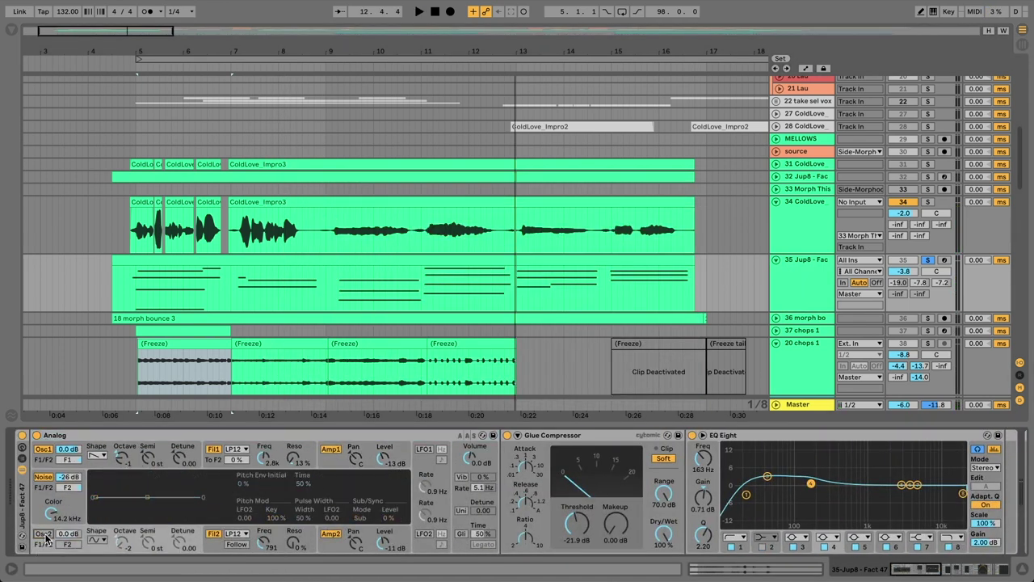
{"action": "left_click", "coordinate": [126, 457]}
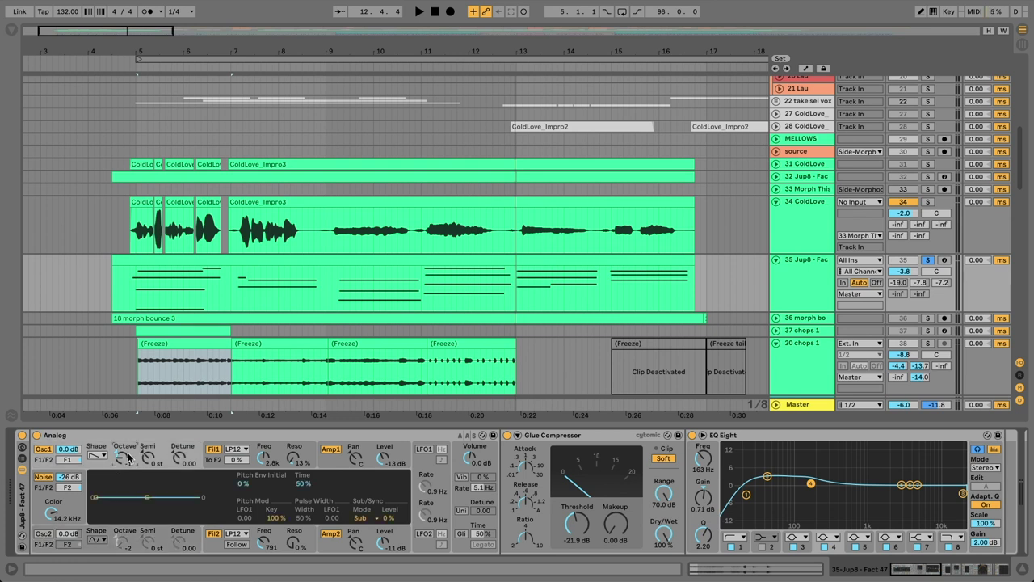
{"action": "left_click", "coordinate": [235, 448]}
{"action": "left_click", "coordinate": [254, 461]}
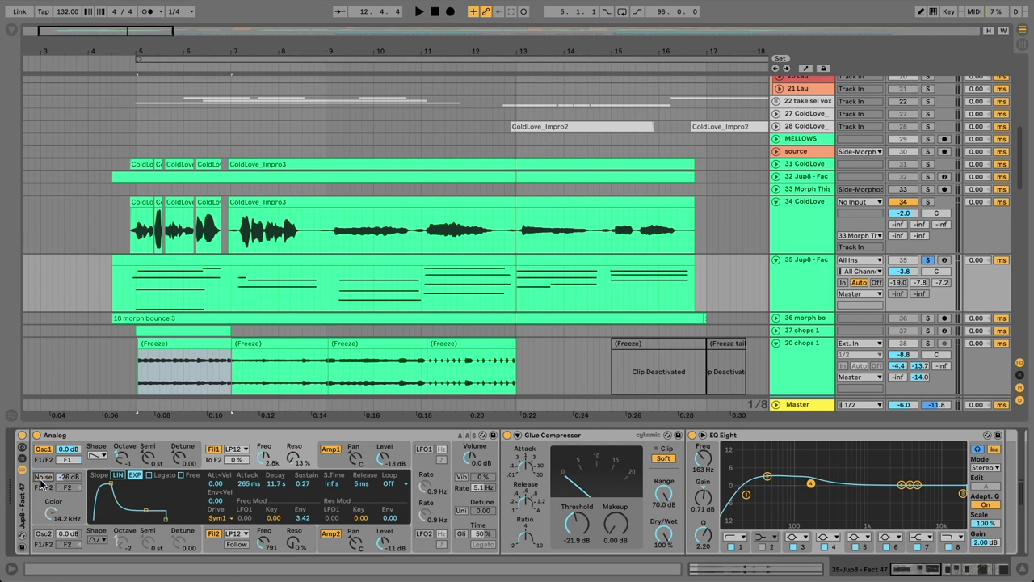
Step: Examine Analog's Amp 2 envelope, noise section, and Filter 2 frequency and envelope settings
{"action": "left_click", "coordinate": [330, 537]}
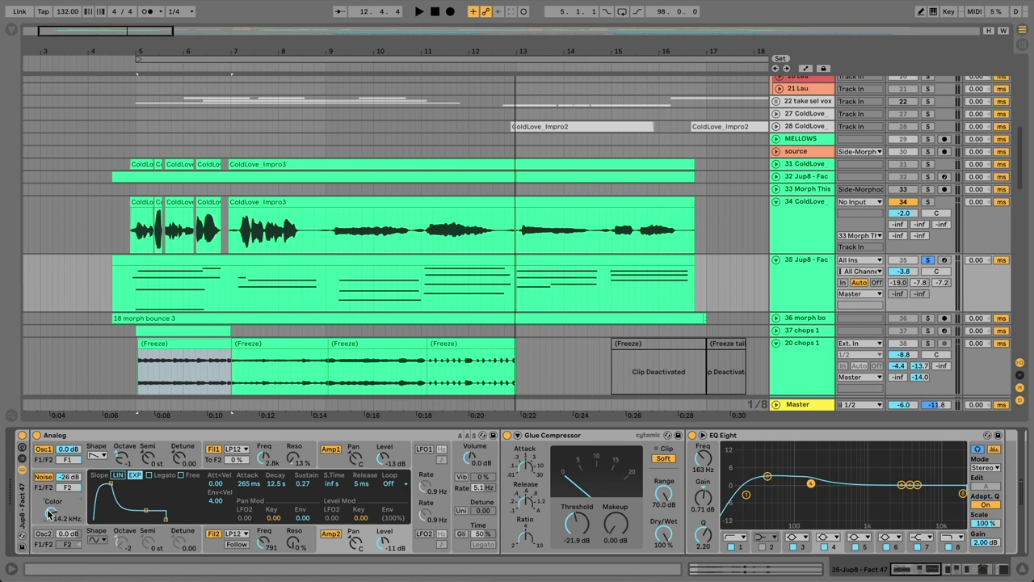
{"action": "left_click_drag", "start_coordinate": [68, 489], "coordinate": [68, 476]}
{"action": "left_click", "coordinate": [287, 538]}
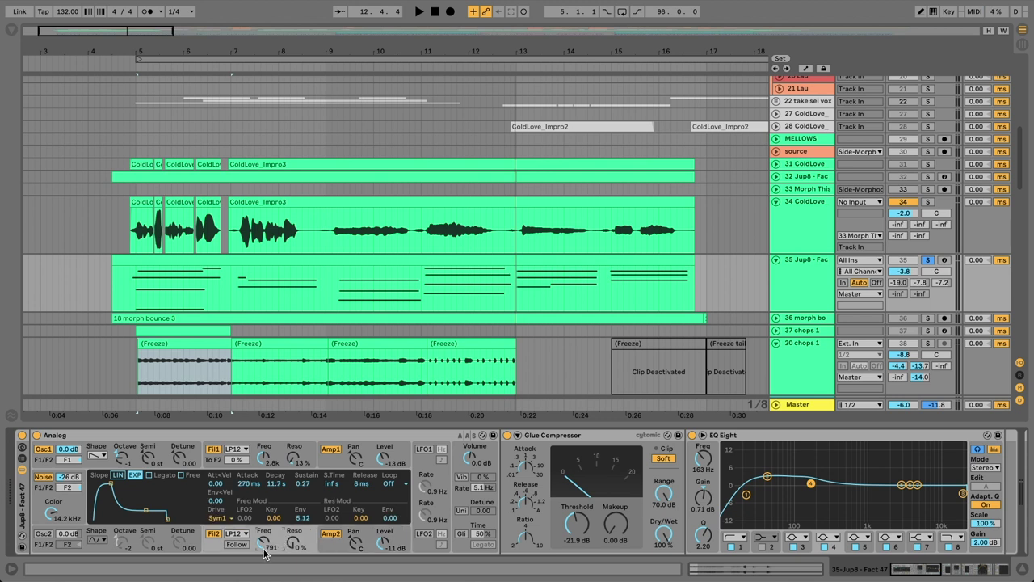
{"action": "left_click", "coordinate": [242, 535]}
{"action": "left_click", "coordinate": [242, 535]}
Step: Try Analog's Filter 1 envelope attack at 5 ms and play the track to hear it
{"action": "left_click", "coordinate": [253, 457]}
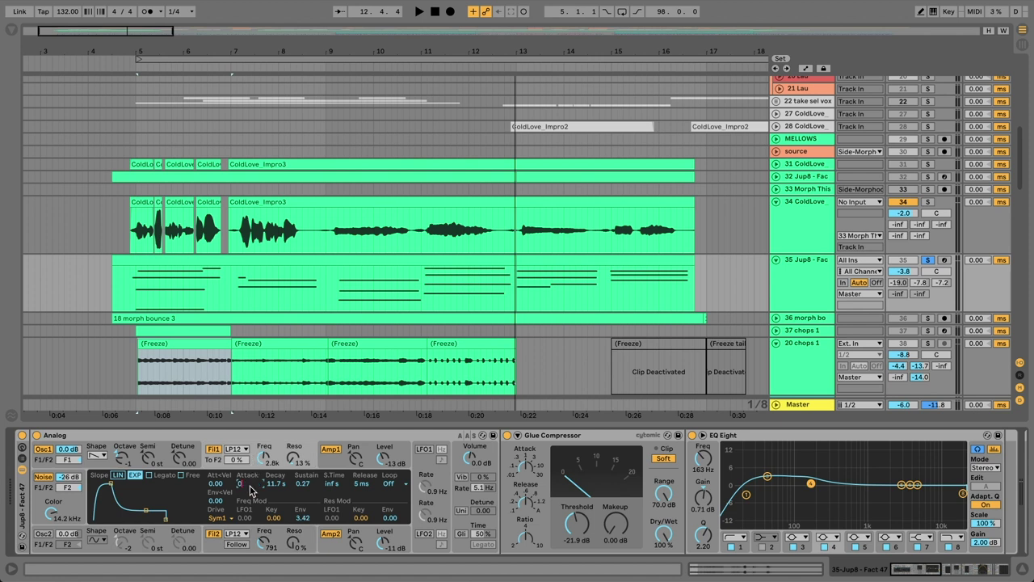
{"action": "left_click", "coordinate": [441, 435]}
{"action": "key", "text": "space"}
{"action": "key", "text": "space"}
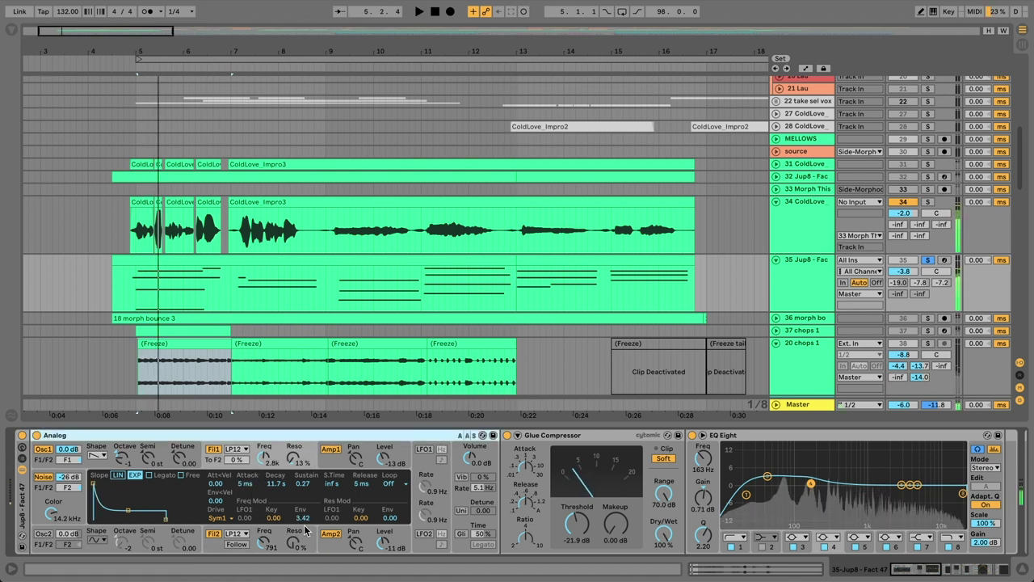
{"action": "key", "text": "space"}
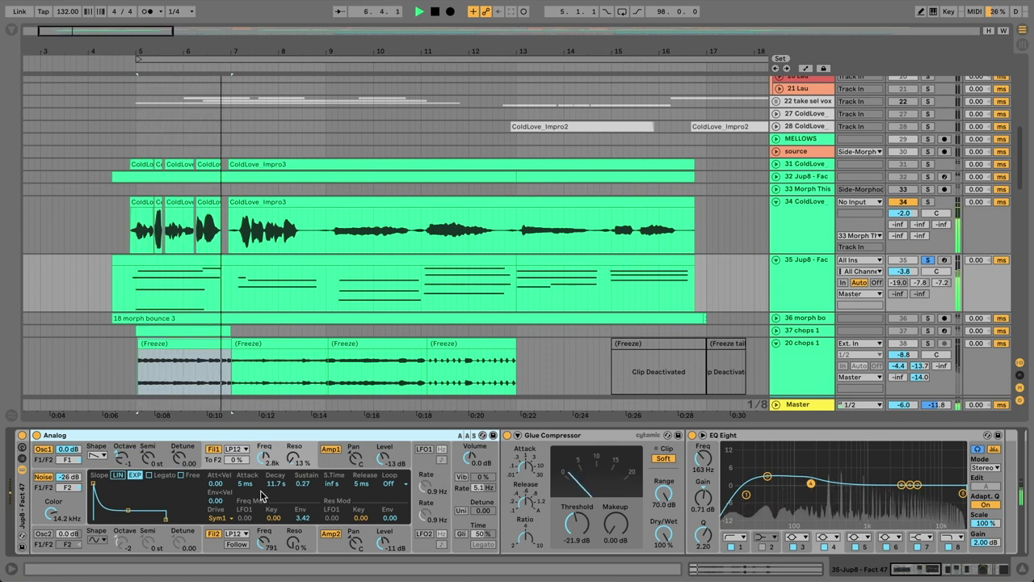
{"action": "key", "text": "space"}
Step: Raise Analog's filter envelope attacks to 301 ms on Filter 1 and 283 ms on Filter 2, and play the result
{"action": "left_click_drag", "start_coordinate": [243, 487], "coordinate": [243, 448]}
{"action": "key", "text": "space"}
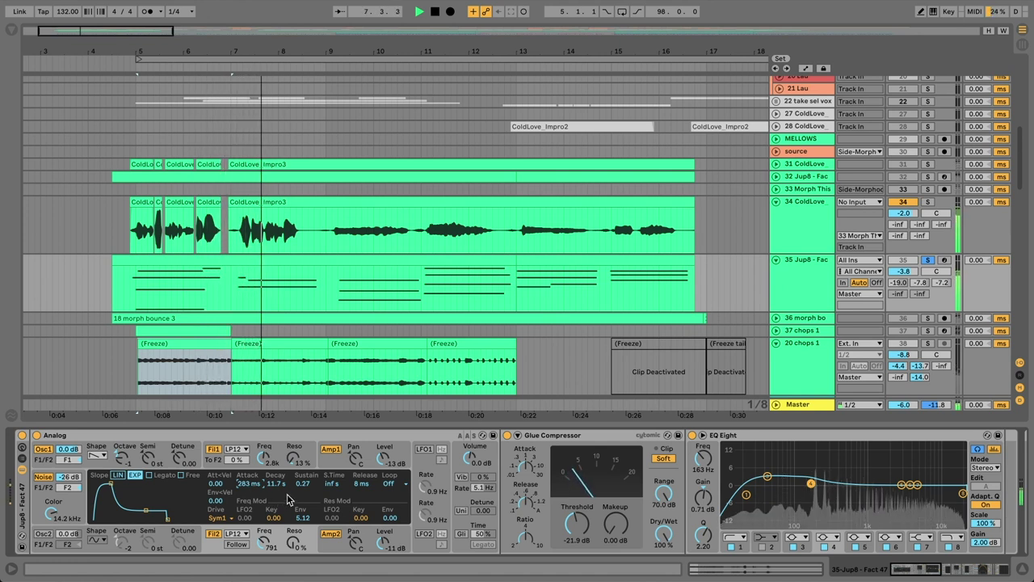
{"action": "key", "text": "space"}
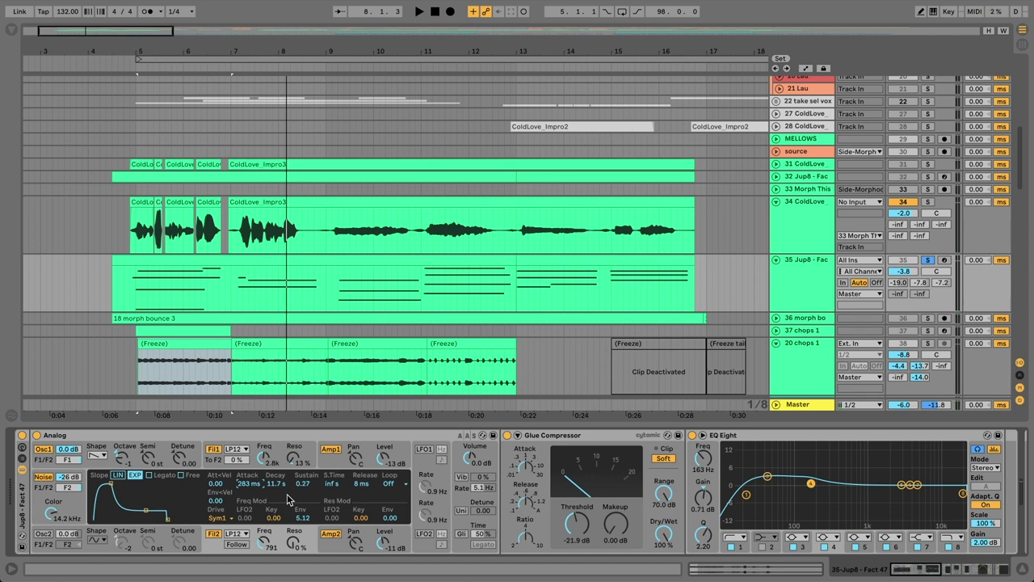
Step: Compare Analog's Filter 1 envelope with the Amp 1 and Amp 2 envelopes and their velocity settings
{"action": "left_click", "coordinate": [281, 453]}
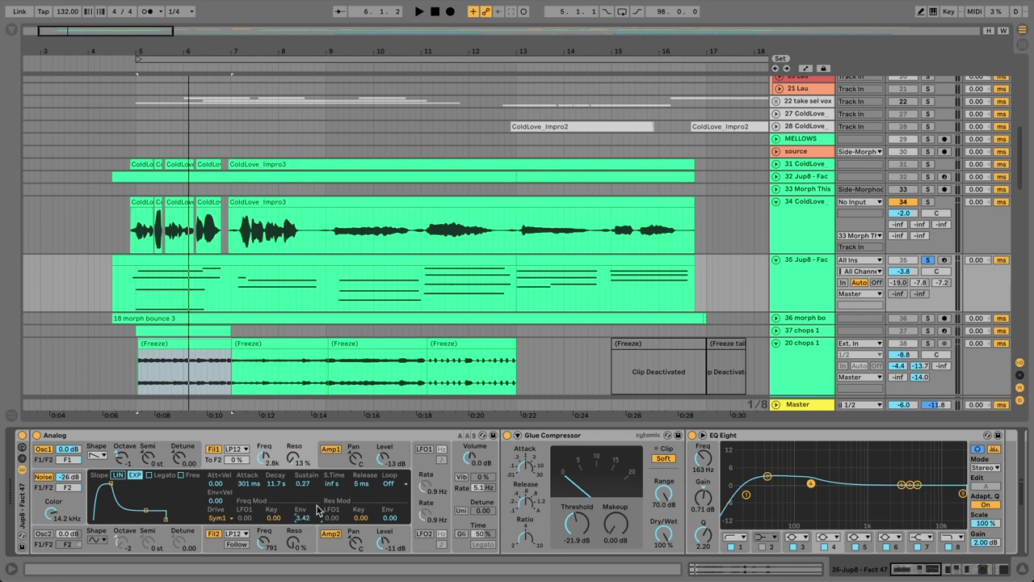
{"action": "left_click", "coordinate": [344, 466]}
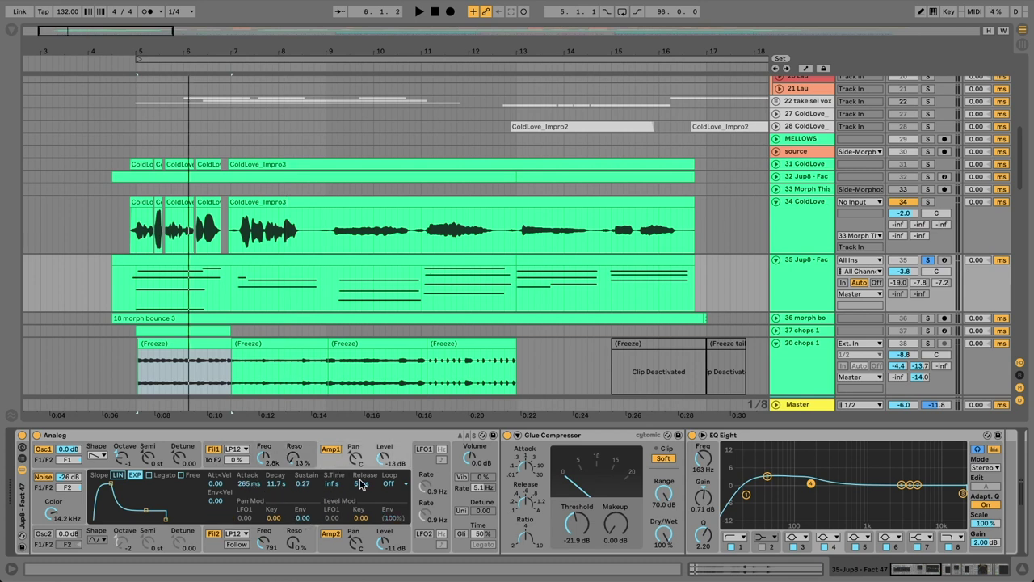
{"action": "left_click", "coordinate": [349, 532]}
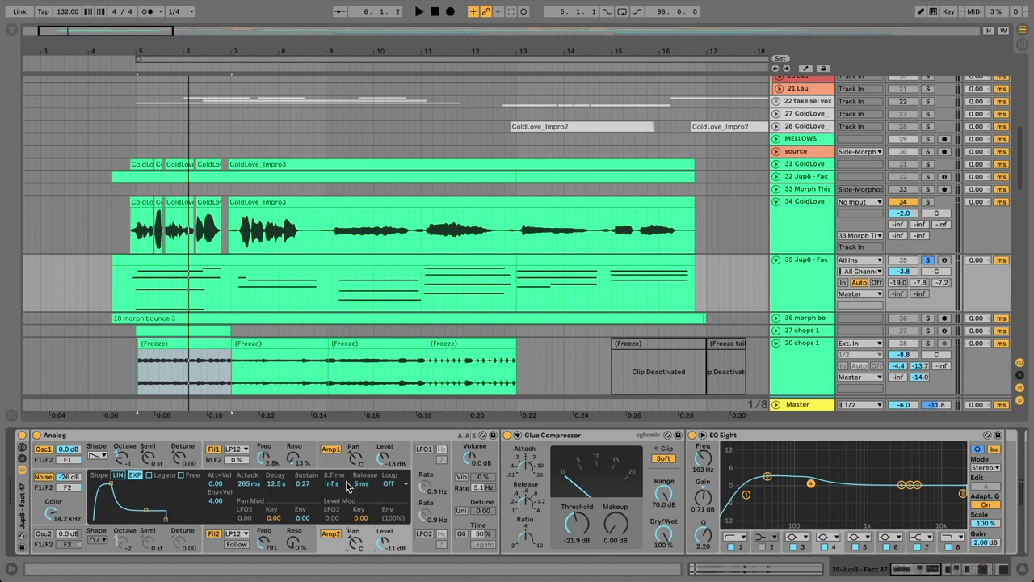
{"action": "left_click", "coordinate": [366, 451]}
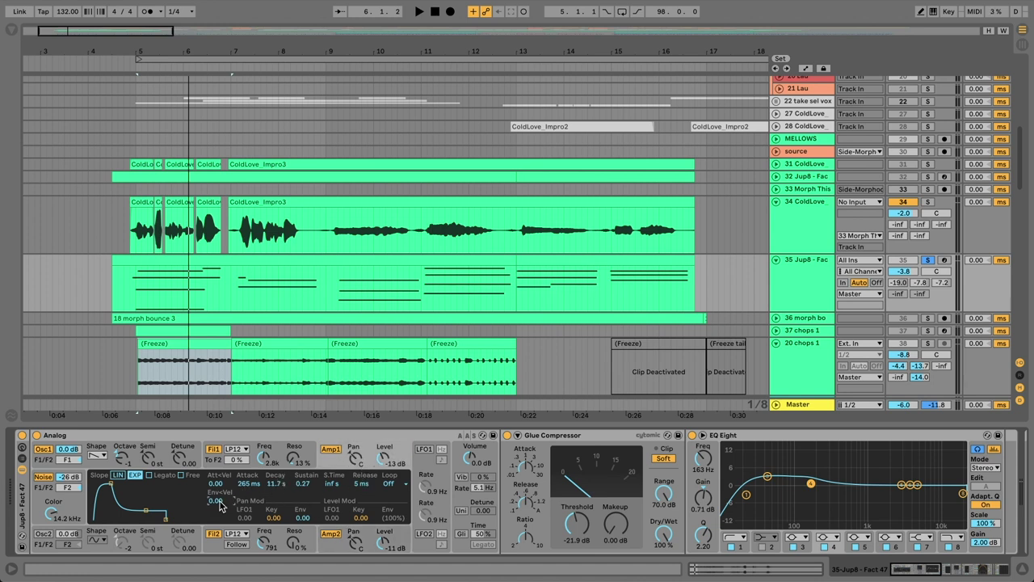
{"action": "key", "text": "space"}
Step: Examine the Glue Compressors, EQ Eight and Morphoder in the 35 Jup8 effect chain, continuing up to the Flanger and Echo
{"action": "scroll", "coordinate": [561, 441], "scroll_direction": "right", "scroll_amount": 5}
{"action": "scroll", "coordinate": [561, 440], "scroll_direction": "right", "scroll_amount": 1}
{"action": "scroll", "coordinate": [549, 441], "scroll_direction": "right", "scroll_amount": 6}
{"action": "left_click", "coordinate": [491, 436]}
{"action": "left_click", "coordinate": [547, 434]}
{"action": "scroll", "coordinate": [548, 436], "scroll_direction": "right", "scroll_amount": 3}
{"action": "left_click", "coordinate": [604, 437]}
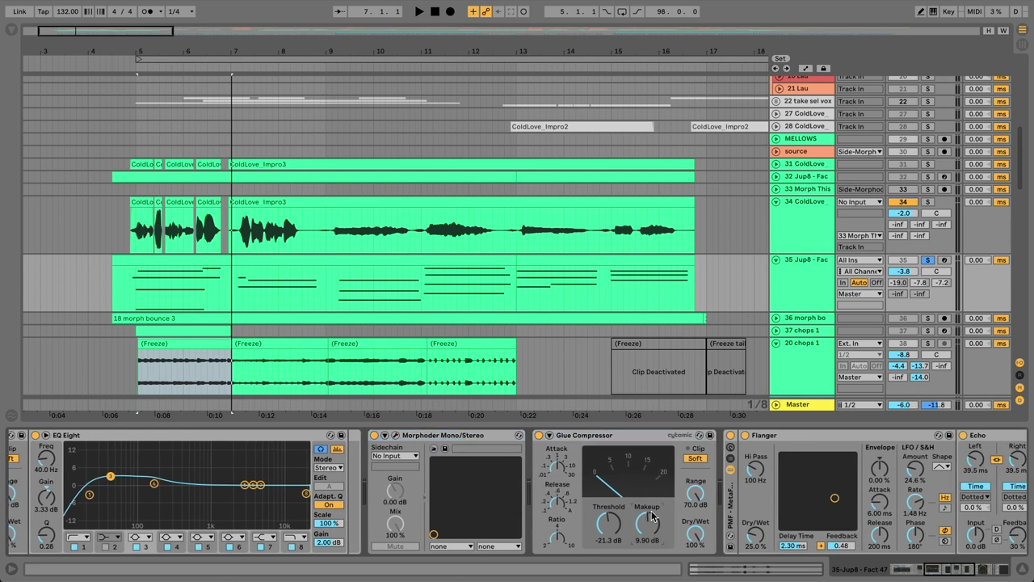
{"action": "scroll", "coordinate": [703, 502], "scroll_direction": "right", "scroll_amount": 5}
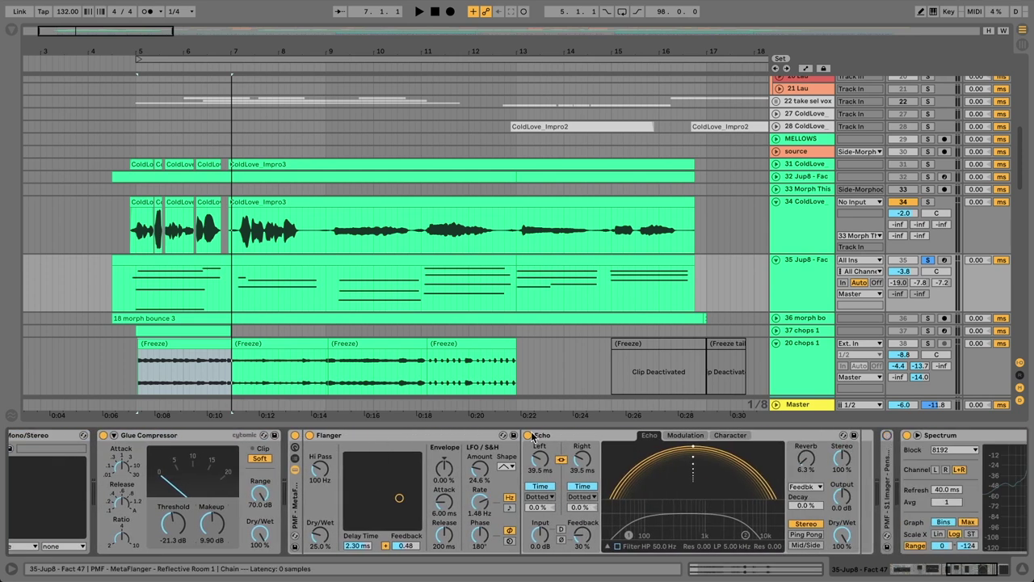
Step: Solo 33 Morph This, bypass Echo, and look at the Flanger's LFO shape options
{"action": "left_click", "coordinate": [379, 435]}
{"action": "left_click", "coordinate": [925, 189]}
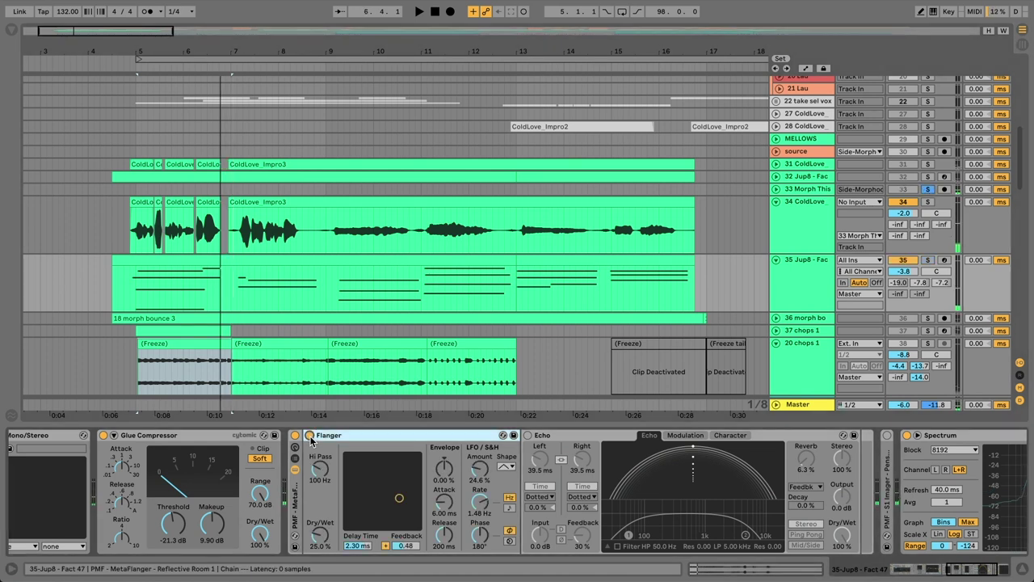
{"action": "left_click", "coordinate": [507, 467]}
{"action": "left_click", "coordinate": [507, 469]}
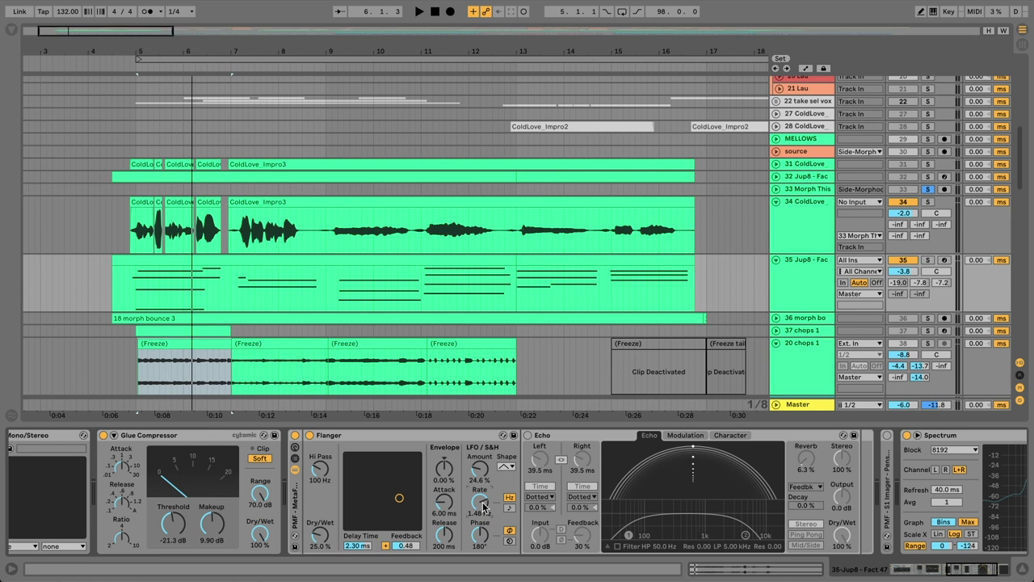
Step: Try the Flanger's Dry/Wet at 100% during playback and undo the change
{"action": "key", "text": "space"}
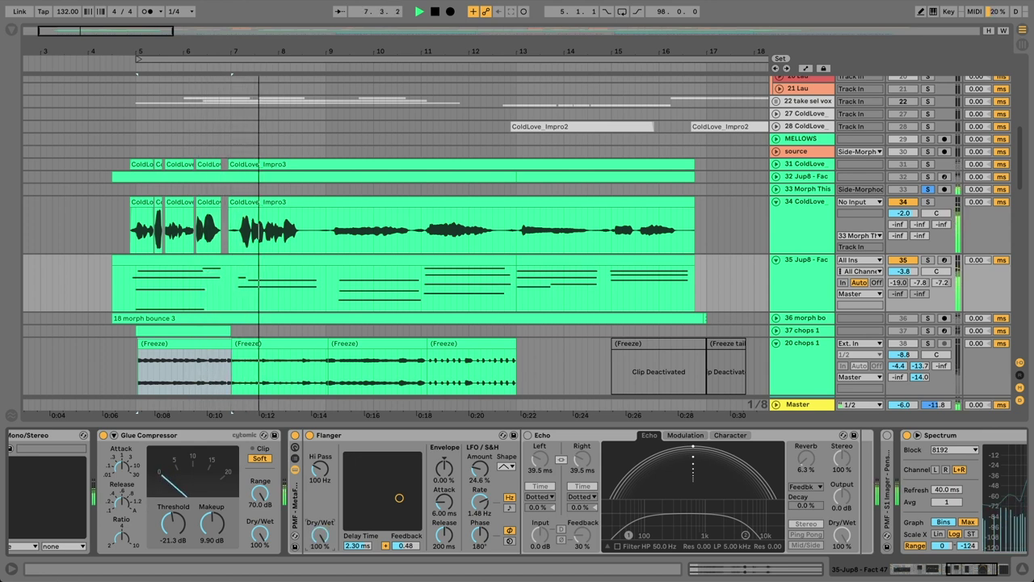
{"action": "key", "text": "space"}
{"action": "key", "text": "super+z"}
{"action": "left_click_drag", "start_coordinate": [410, 547], "coordinate": [410, 514]}
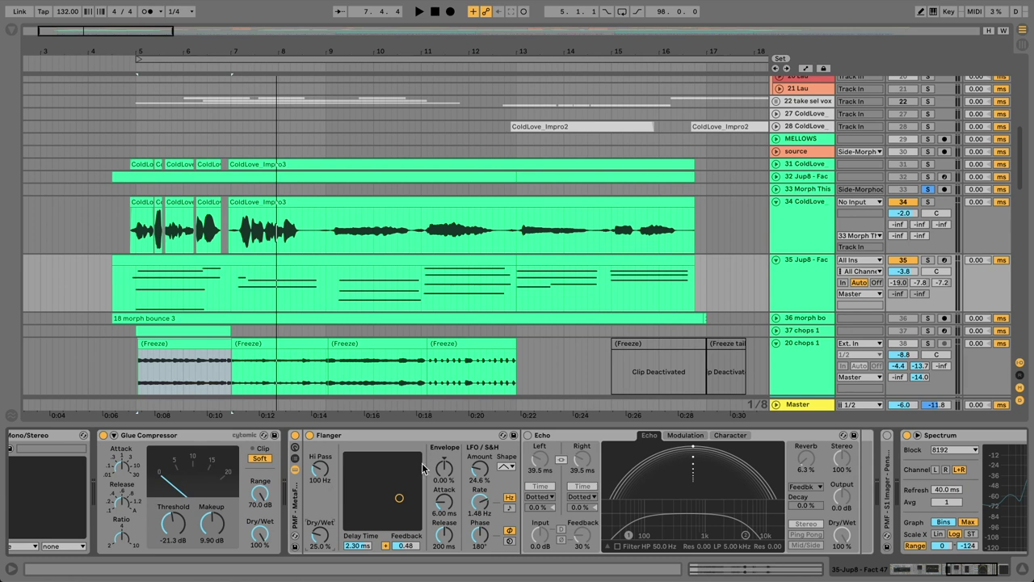
Step: Turn Echo back on during playback, try a different left delay time, and undo that change
{"action": "key", "text": "space"}
{"action": "left_click", "coordinate": [527, 435]}
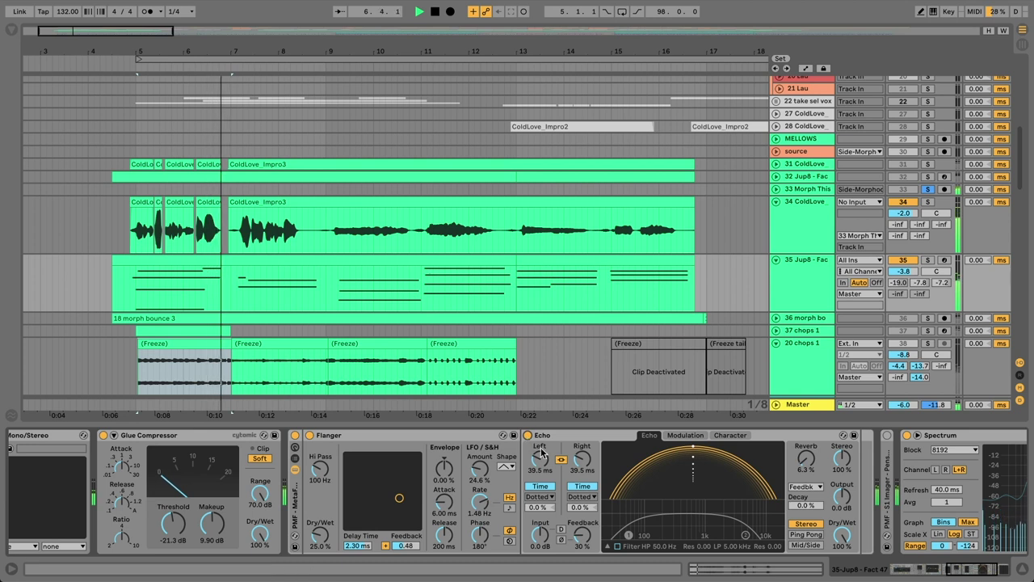
{"action": "left_click_drag", "start_coordinate": [540, 459], "coordinate": [539, 427]}
{"action": "key", "text": "super+z"}
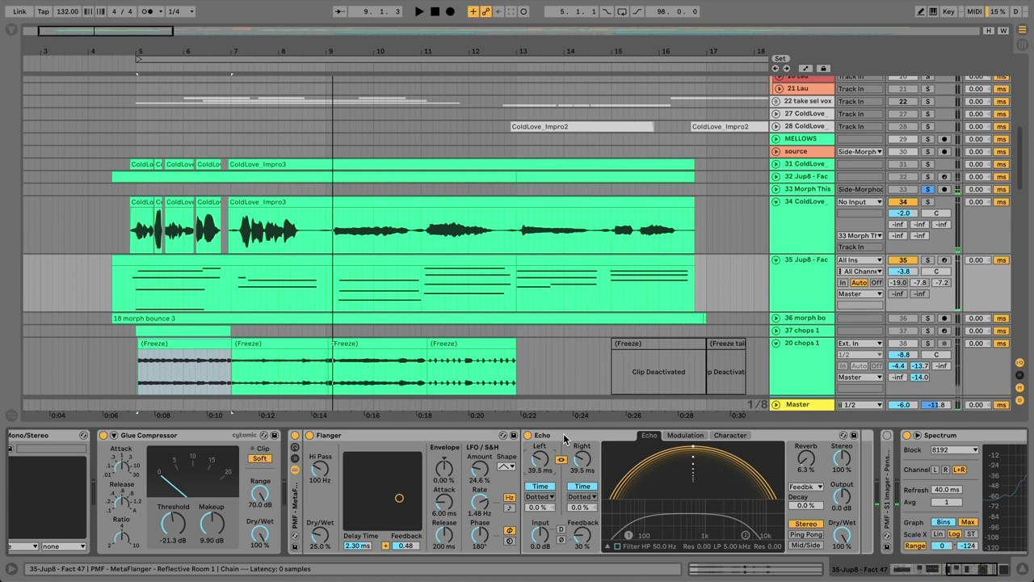
Step: Try Echo's Reverb at 60% during playback, restore it, and view Echo's Modulation and Character settings
{"action": "key", "text": "space"}
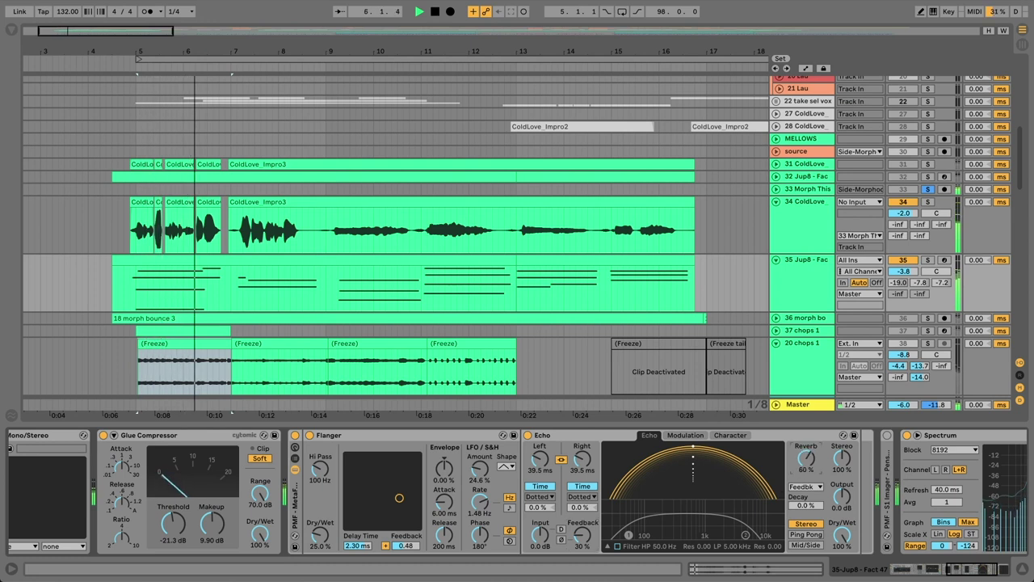
{"action": "left_click_drag", "start_coordinate": [803, 460], "coordinate": [804, 460]}
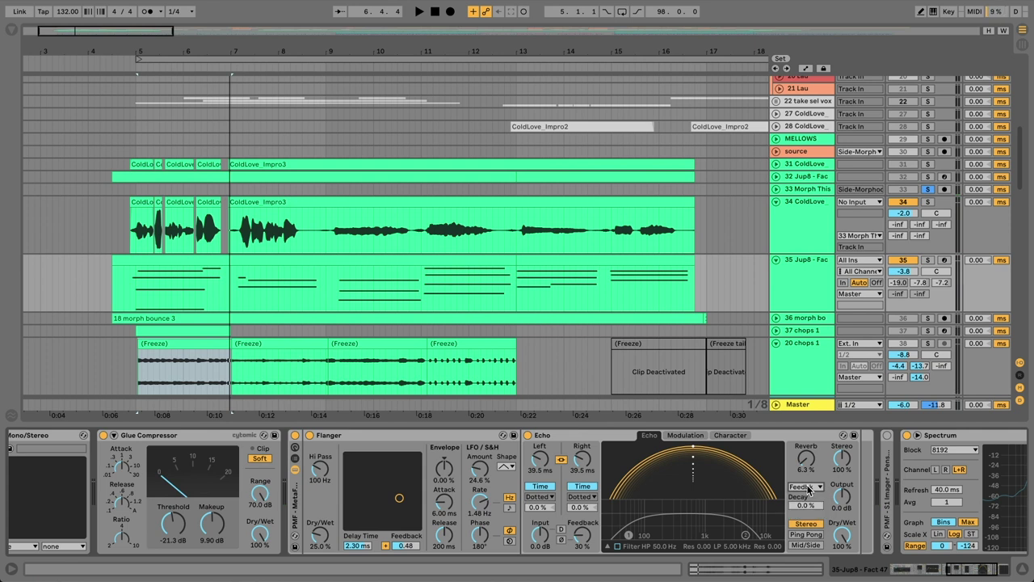
{"action": "left_click", "coordinate": [685, 435]}
{"action": "left_click", "coordinate": [725, 436]}
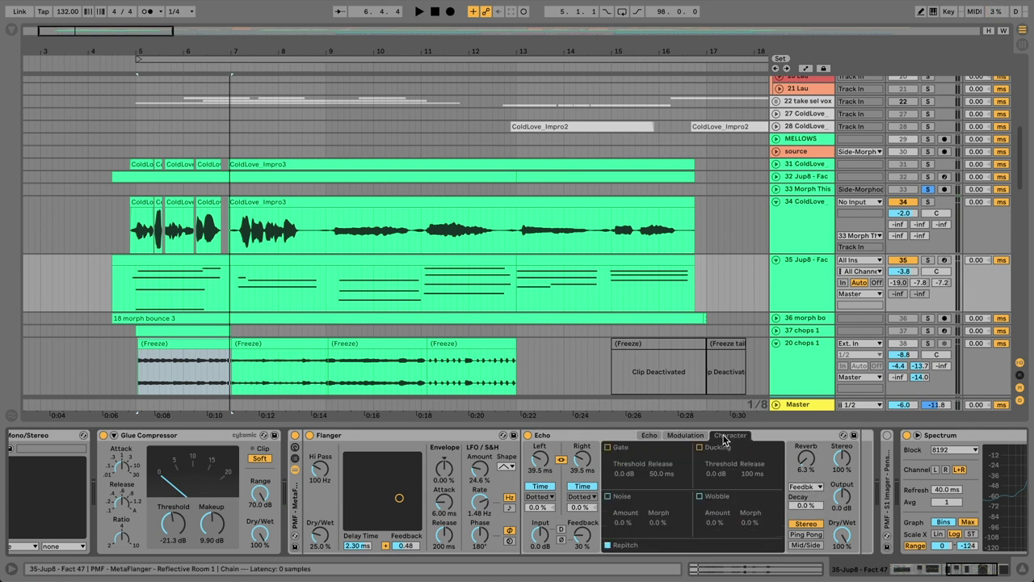
Step: Turn on the PMF - S1 Imager and set its Width to 204% during playback
{"action": "scroll", "coordinate": [711, 460], "scroll_direction": "right", "scroll_amount": 6}
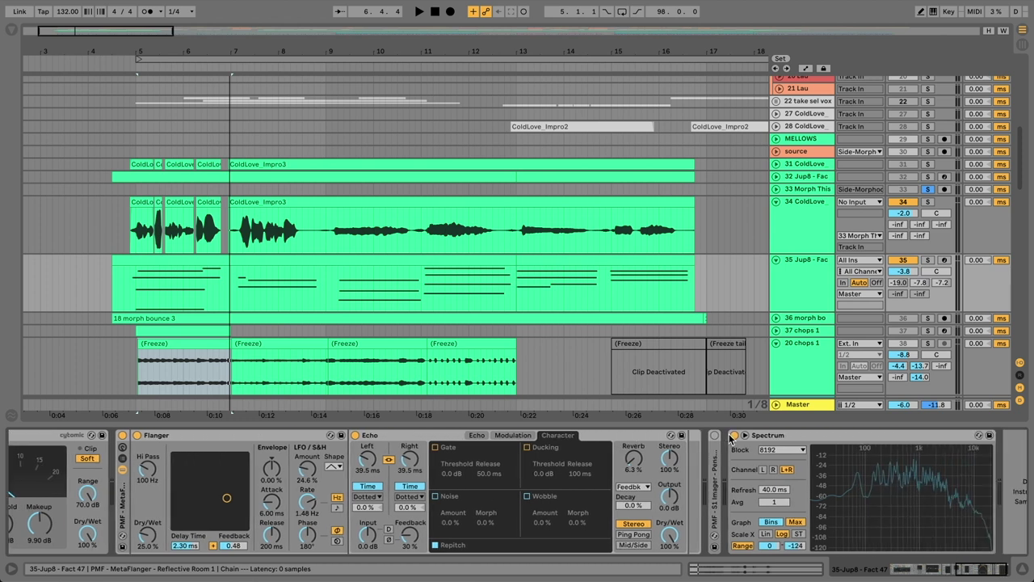
{"action": "scroll", "coordinate": [675, 481], "scroll_direction": "right", "scroll_amount": 1}
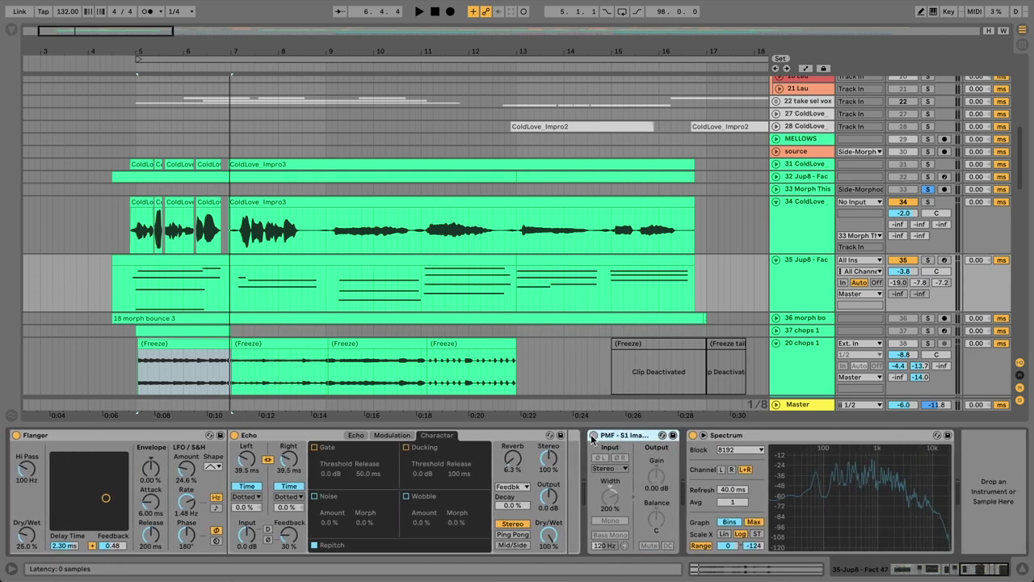
{"action": "left_click", "coordinate": [594, 434]}
{"action": "key", "text": "space"}
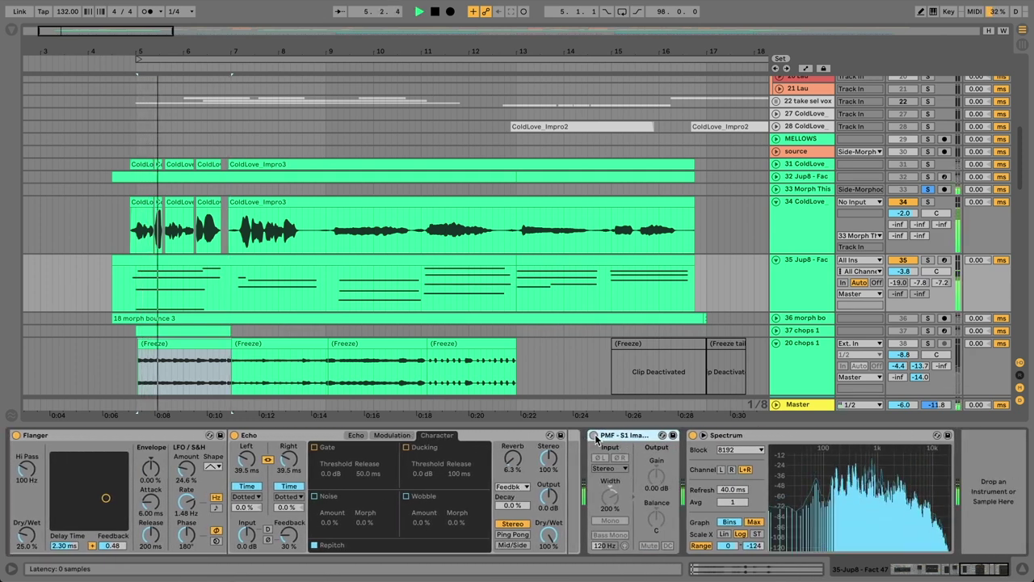
{"action": "left_click_drag", "start_coordinate": [612, 494], "coordinate": [611, 490]}
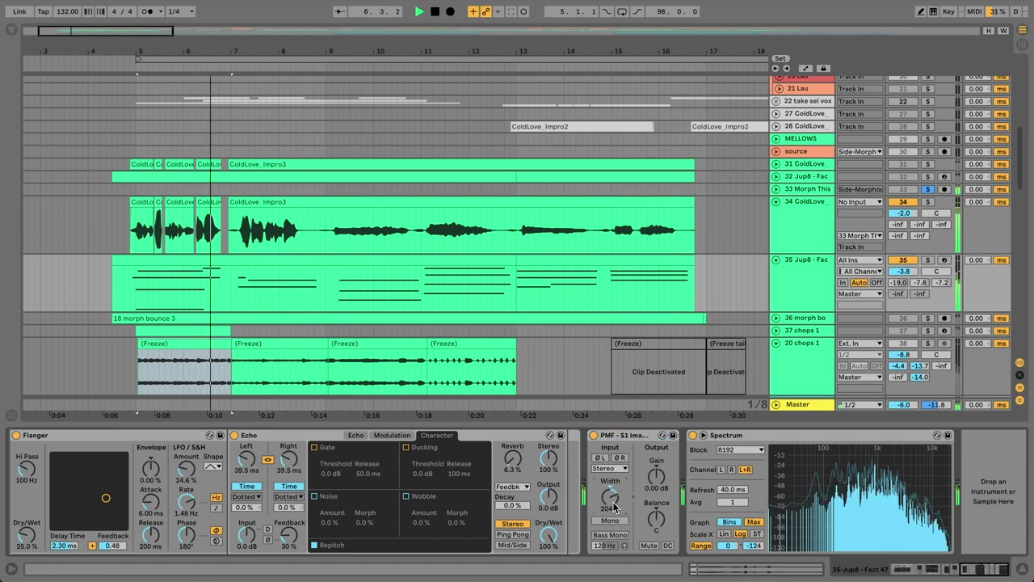
{"action": "key", "text": "space"}
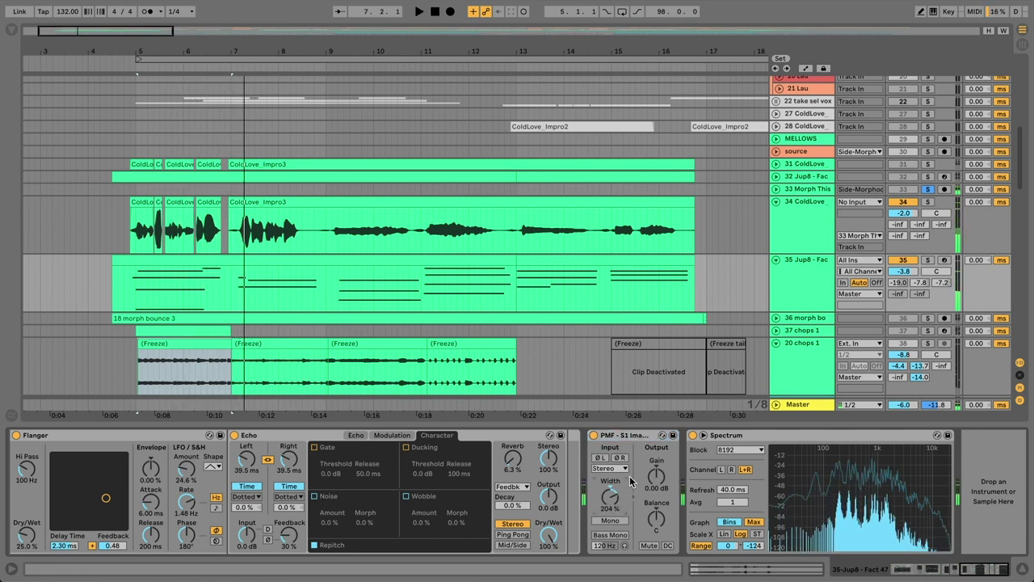
Step: Compare the sound with the S1 Imager and MetaFlanger rack bypassed and with them turned back on
{"action": "left_click", "coordinate": [594, 435]}
{"action": "scroll", "coordinate": [594, 438], "scroll_direction": "left", "scroll_amount": 5}
{"action": "left_click", "coordinate": [298, 436]}
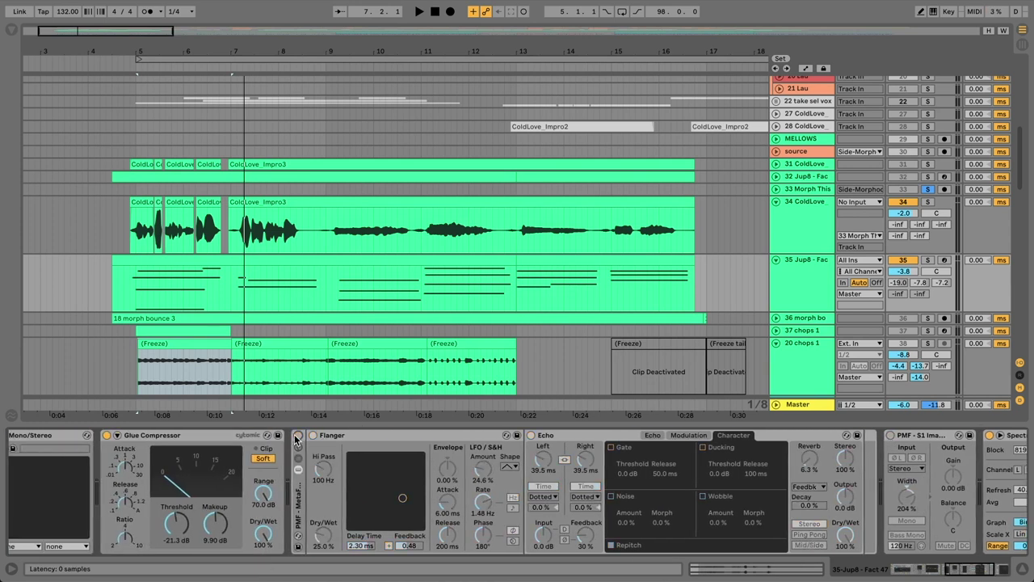
{"action": "key", "text": "space"}
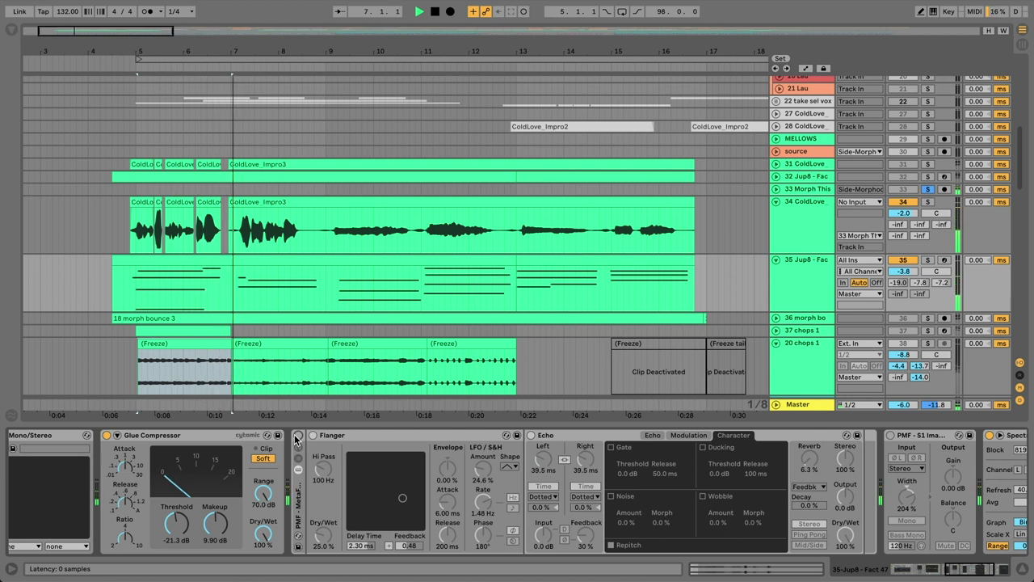
{"action": "left_click", "coordinate": [297, 436]}
{"action": "key", "text": "space"}
{"action": "key", "text": "space"}
{"action": "key", "text": "space"}
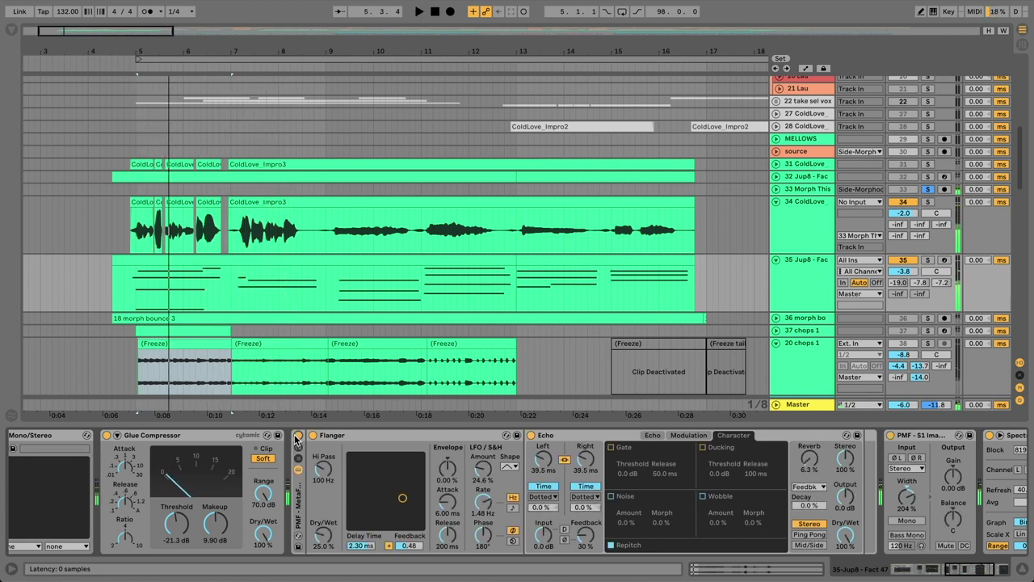
Step: Fold the 34 ColdLove and 35 Jup8 tracks in the arrangement
{"action": "left_click", "coordinate": [776, 201]}
{"action": "left_click", "coordinate": [776, 213]}
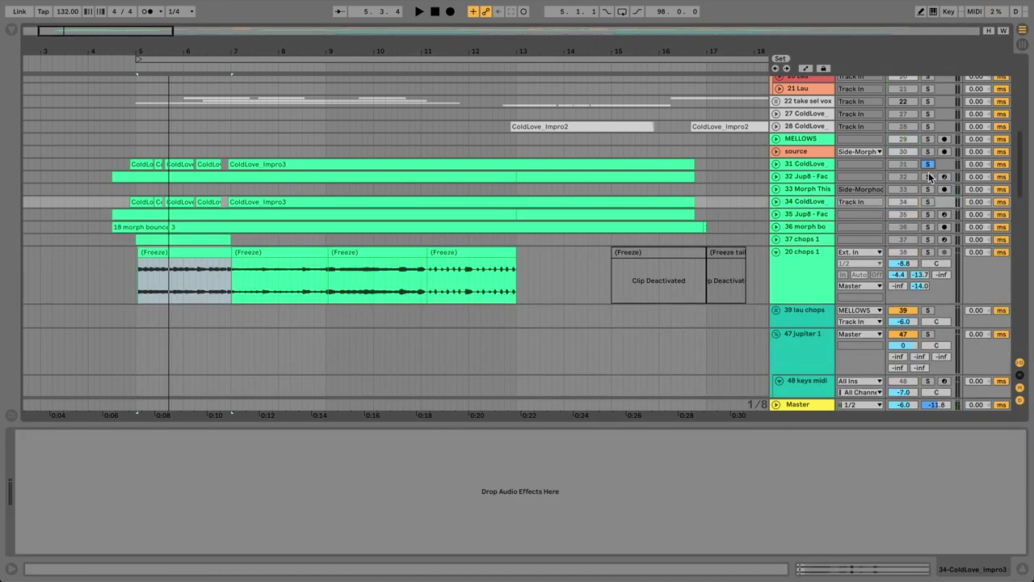
Step: Play the 31 ColdLove track on its own and unfold it in the arrangement
{"action": "left_click", "coordinate": [927, 164]}
{"action": "key", "text": "space"}
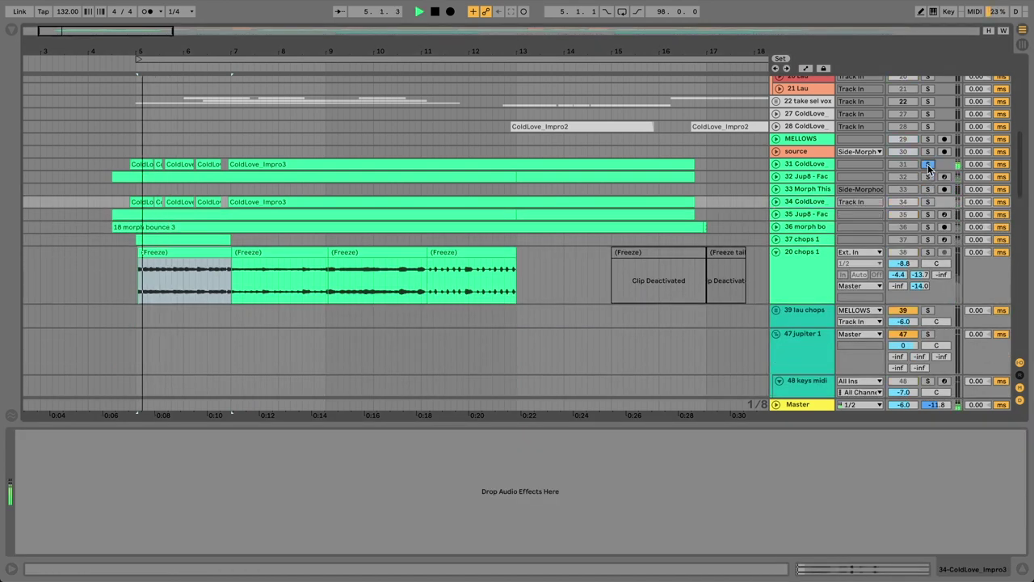
{"action": "left_click", "coordinate": [796, 165]}
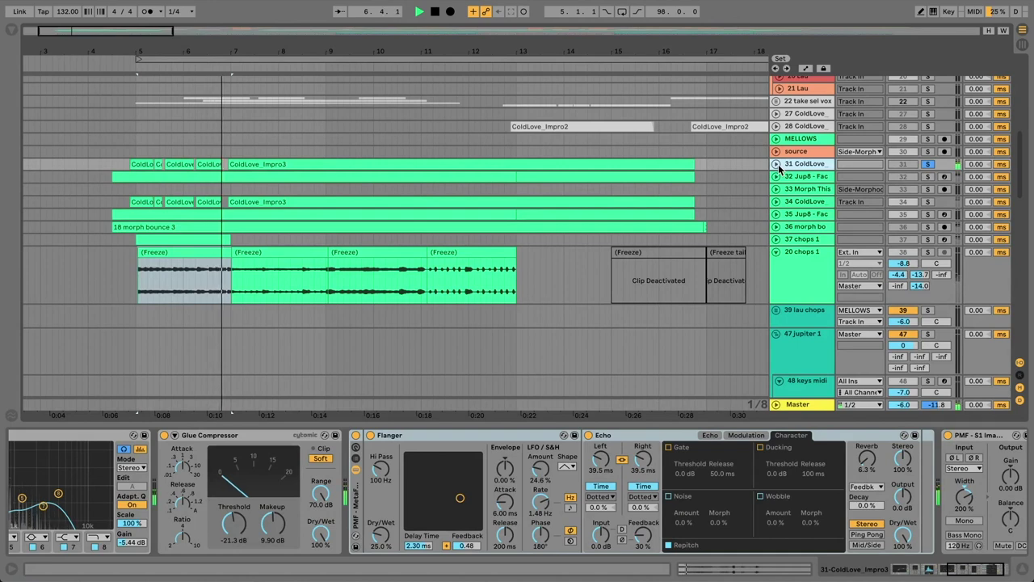
{"action": "left_click", "coordinate": [777, 164]}
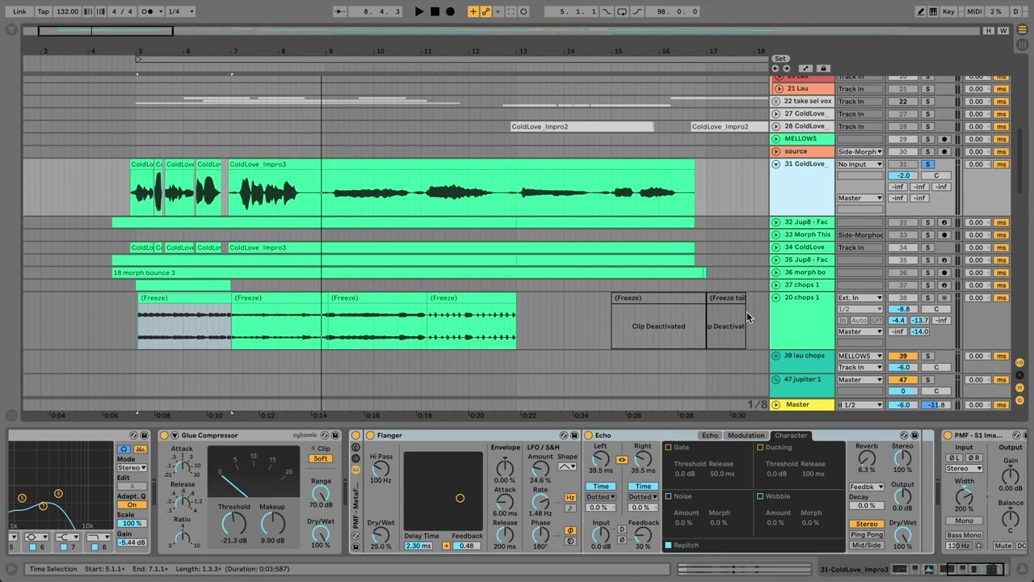
Step: View the Vocoder on the 31 ColdLove track, including its Carrier options and Audio From sources
{"action": "scroll", "coordinate": [677, 436], "scroll_direction": "left", "scroll_amount": 10}
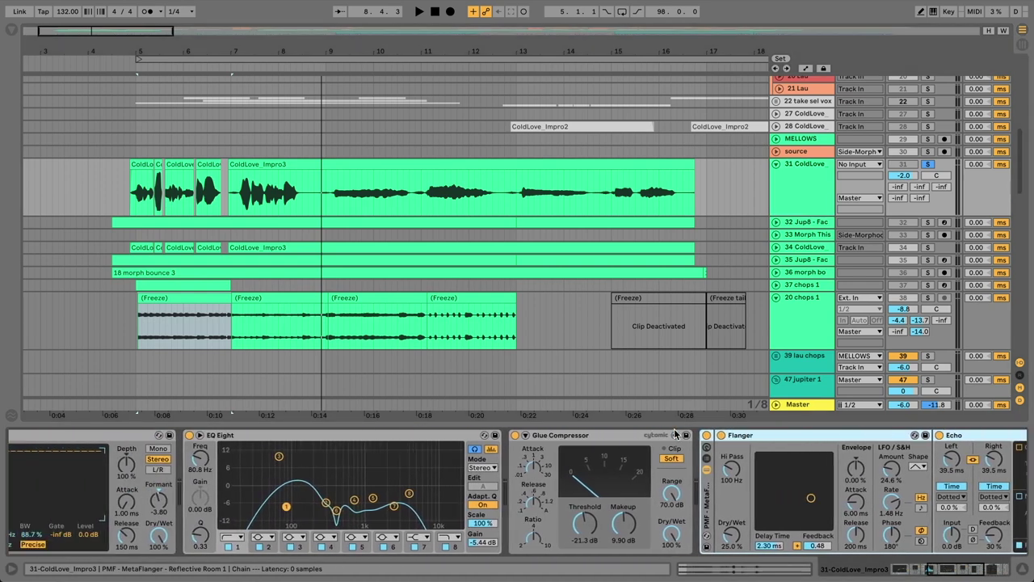
{"action": "scroll", "coordinate": [675, 434], "scroll_direction": "left", "scroll_amount": 8}
{"action": "left_click", "coordinate": [546, 435]}
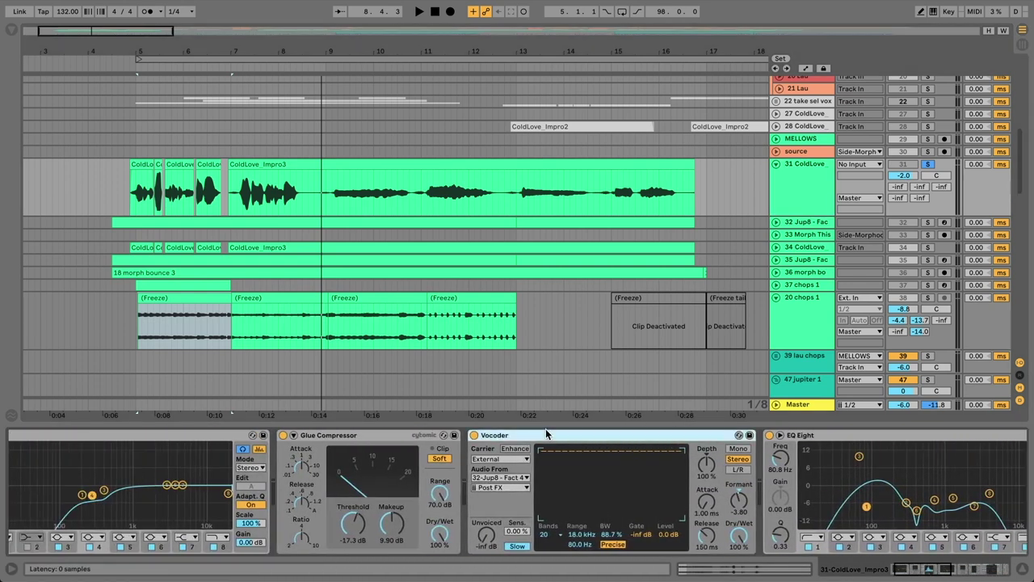
{"action": "left_click", "coordinate": [496, 459]}
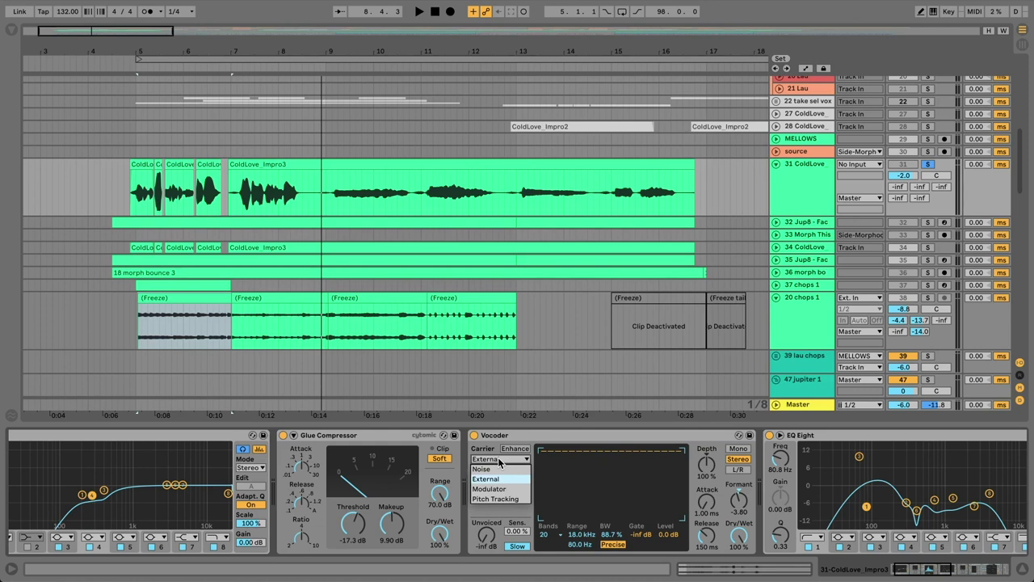
{"action": "left_click", "coordinate": [499, 461]}
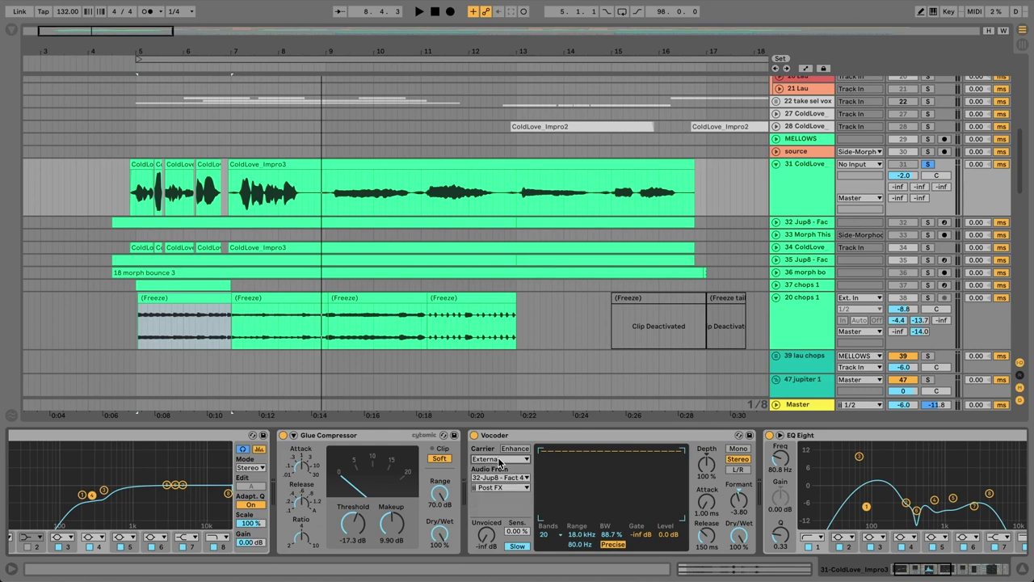
{"action": "left_click", "coordinate": [525, 477]}
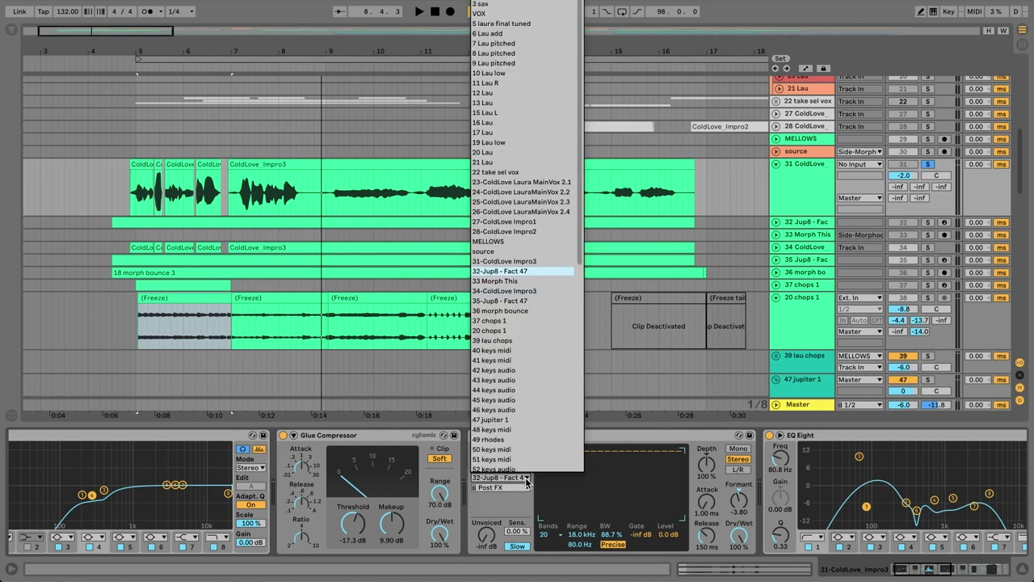
{"action": "left_click", "coordinate": [525, 479]}
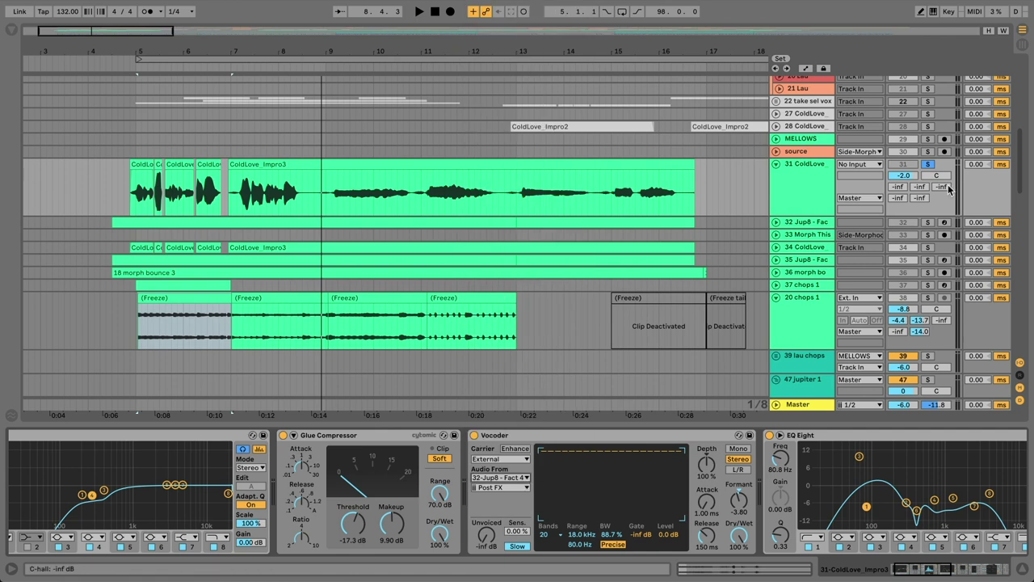
Step: Clear the solo on 31 ColdLove and fold it, and unfold the 36 morph bounce track
{"action": "left_click", "coordinate": [929, 164]}
{"action": "left_click", "coordinate": [775, 165]}
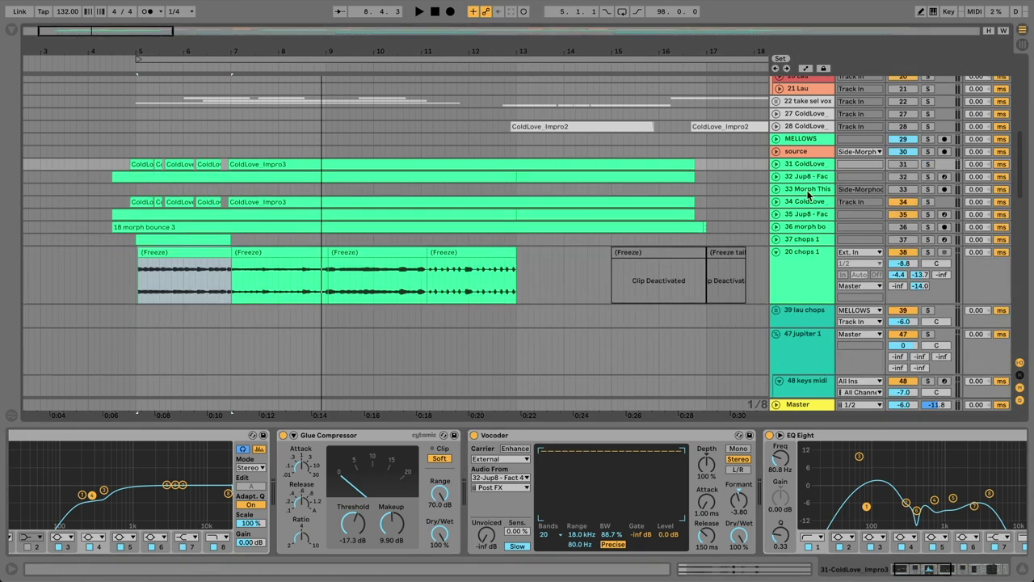
{"action": "left_click", "coordinate": [775, 227]}
Step: Unfold the 37 chops 1 track and audition the slices of its sliced morph bounce instrument
{"action": "left_click", "coordinate": [794, 285]}
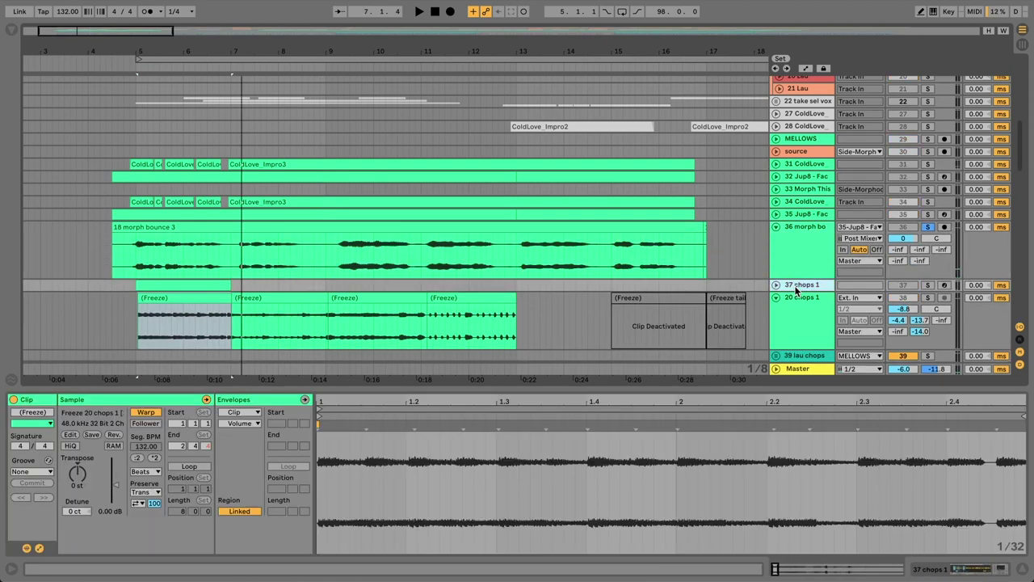
{"action": "left_click", "coordinate": [776, 284]}
{"action": "left_click", "coordinate": [788, 284]}
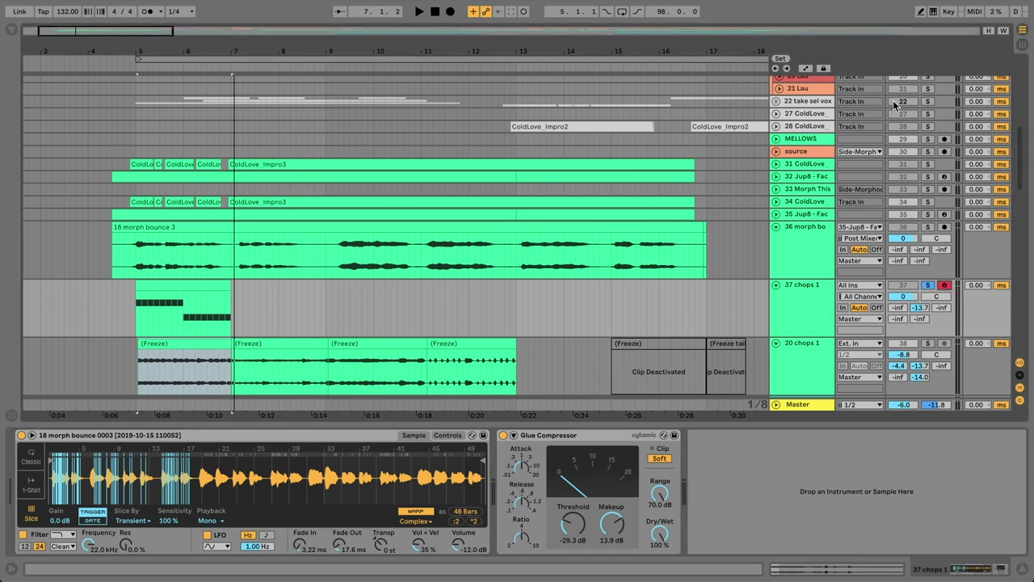
{"action": "key", "text": "a"}
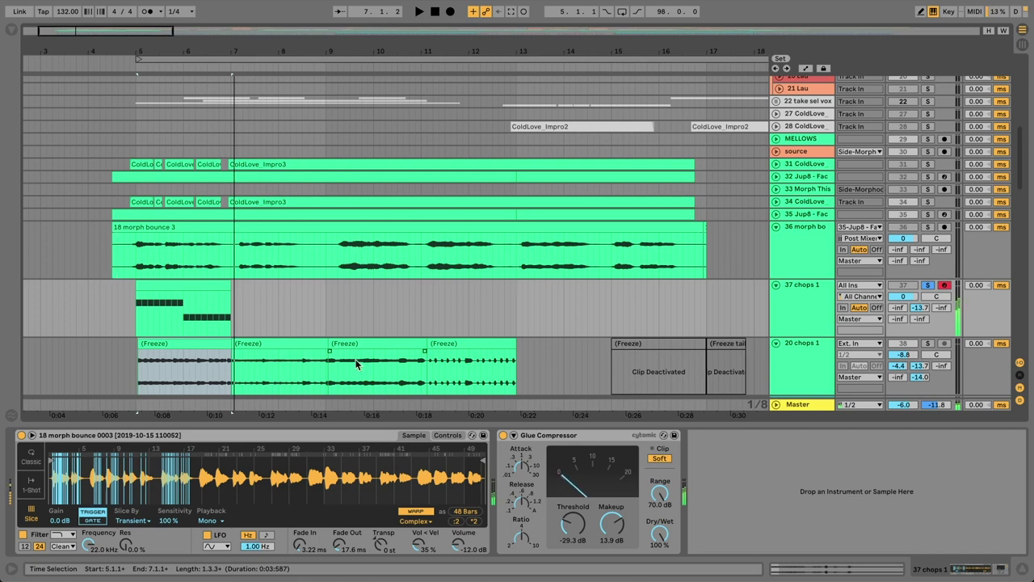
{"action": "key", "text": "a"}
Step: Duplicate the 37 chops 1 track and render the copy to audio by freezing and flattening it
{"action": "left_click", "coordinate": [799, 299]}
{"action": "right_click", "coordinate": [798, 295]}
{"action": "left_click", "coordinate": [818, 323]}
{"action": "right_click", "coordinate": [798, 353]}
{"action": "left_click", "coordinate": [826, 427]}
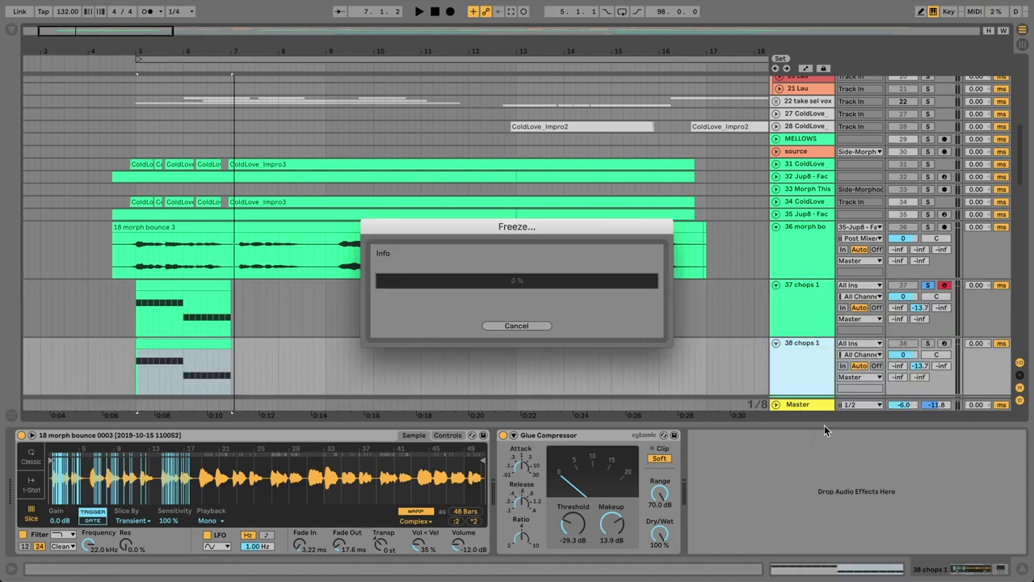
{"action": "right_click", "coordinate": [803, 352]}
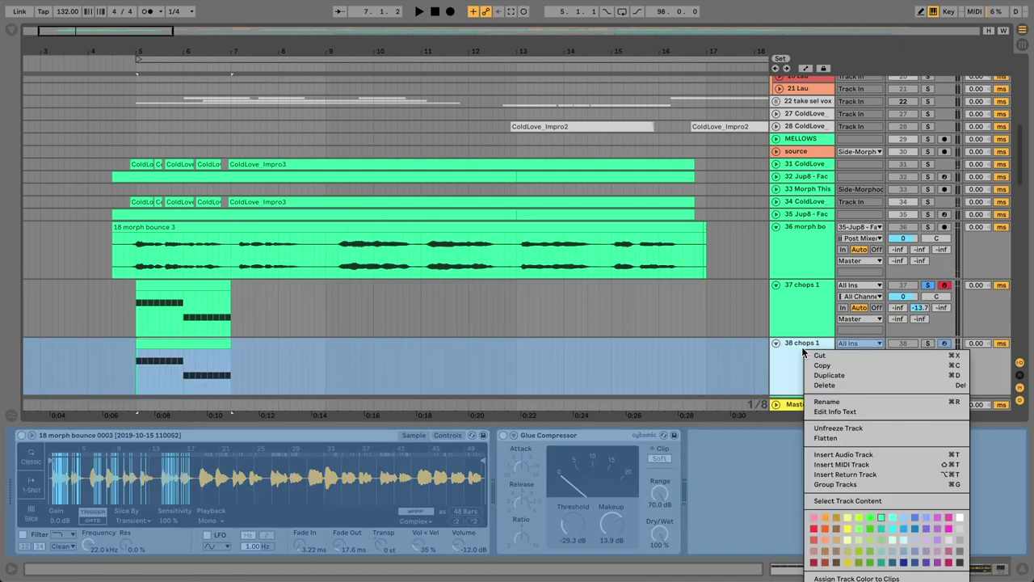
{"action": "left_click", "coordinate": [840, 438]}
{"action": "scroll", "coordinate": [488, 343], "scroll_direction": "down", "scroll_amount": 4}
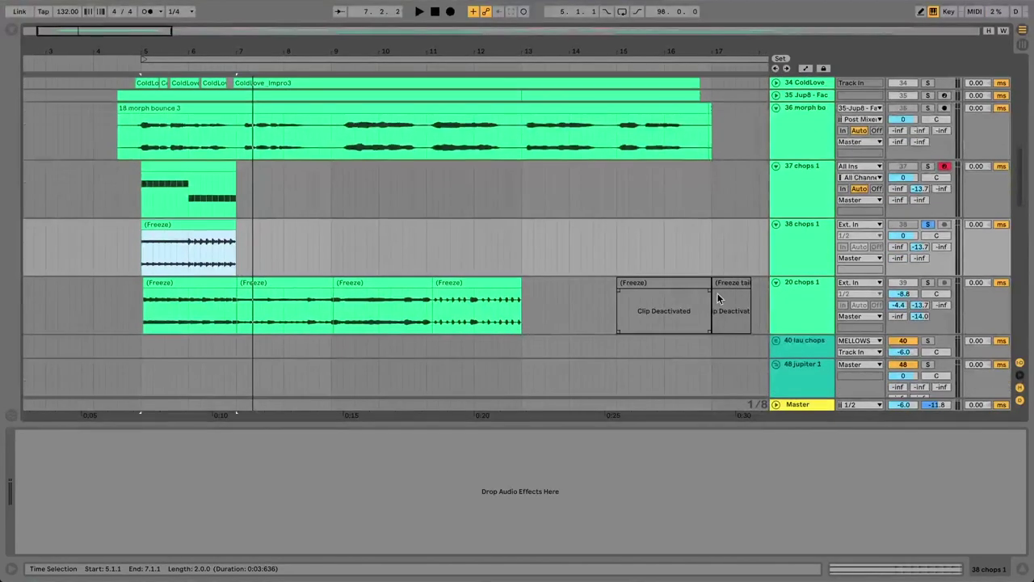
{"action": "left_click", "coordinate": [809, 282]}
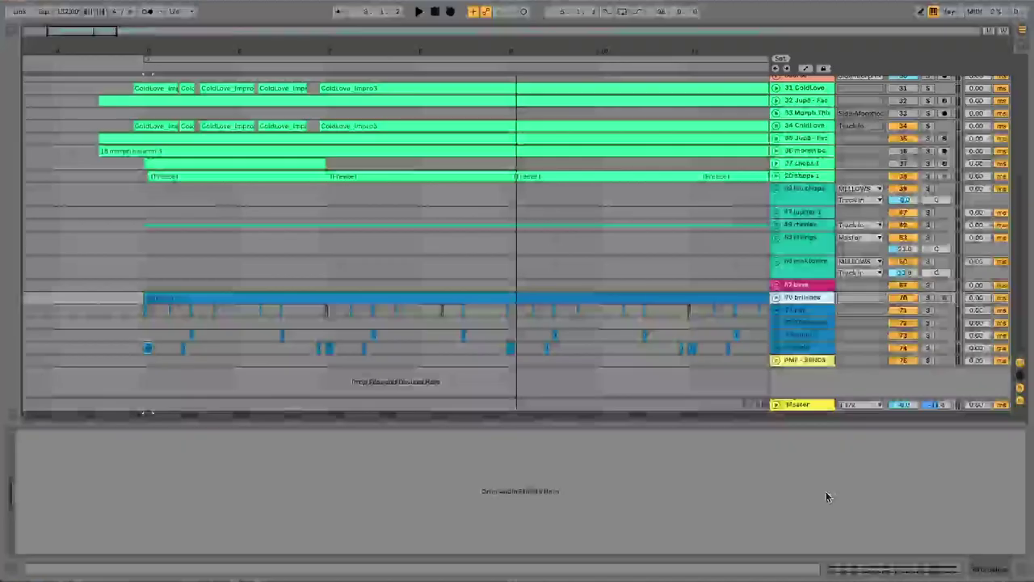
Step: Solo the drum tracks from 70 brushes to 74 kick, play them and unfold them
{"action": "left_click", "coordinate": [796, 349]}
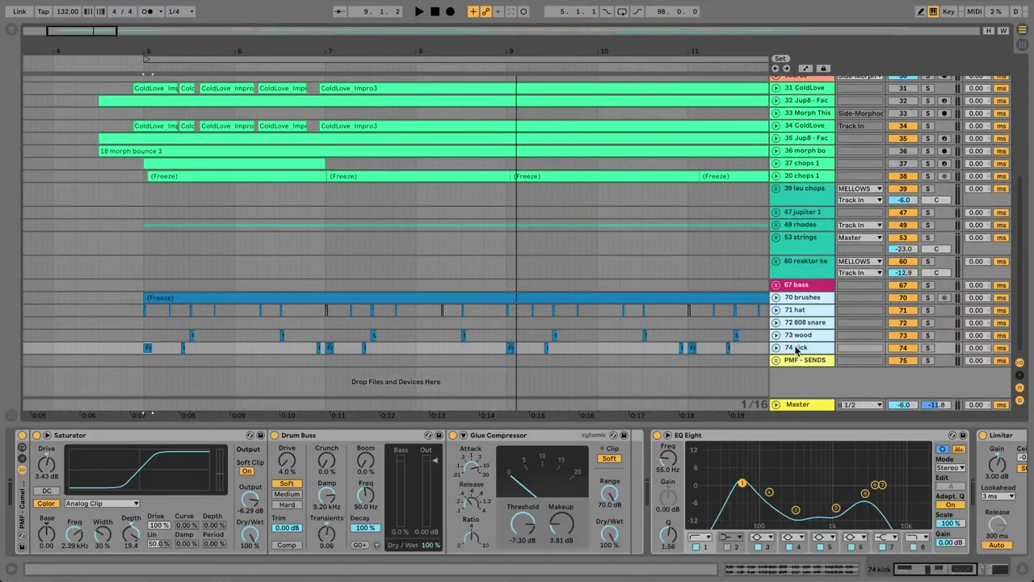
{"action": "left_click", "coordinate": [927, 299]}
{"action": "key", "text": "space"}
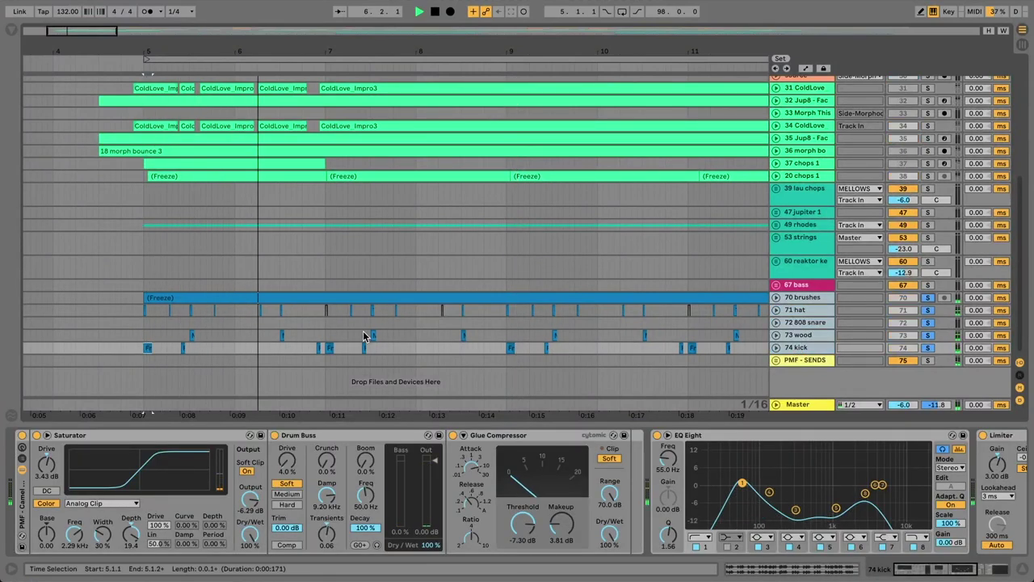
{"action": "left_click", "coordinate": [777, 297]}
{"action": "scroll", "coordinate": [779, 302], "scroll_direction": "down", "scroll_amount": 1}
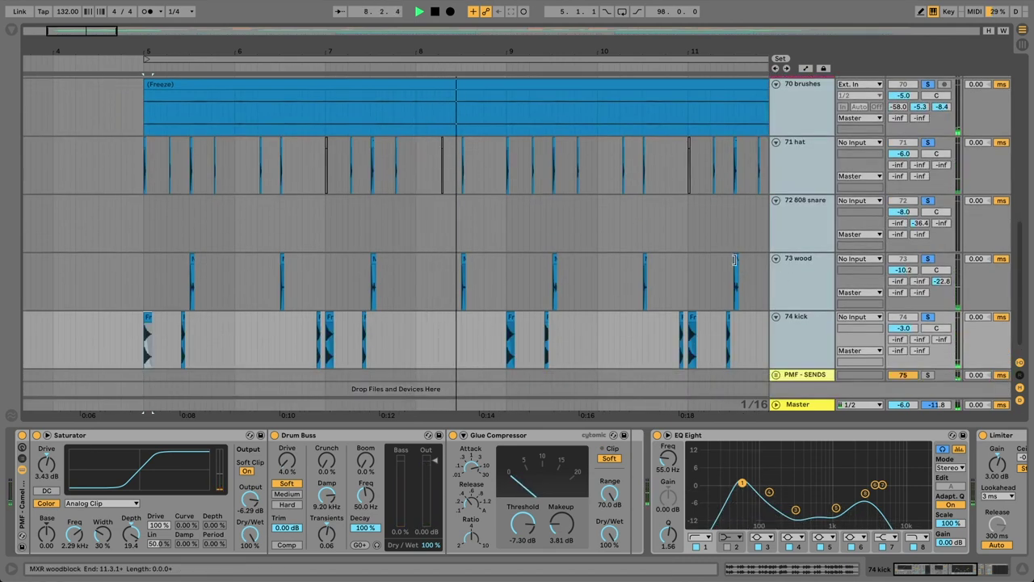
Step: Clear the drum solos and play the 74 kick track on its own
{"action": "left_click", "coordinate": [927, 316]}
{"action": "left_click", "coordinate": [819, 321]}
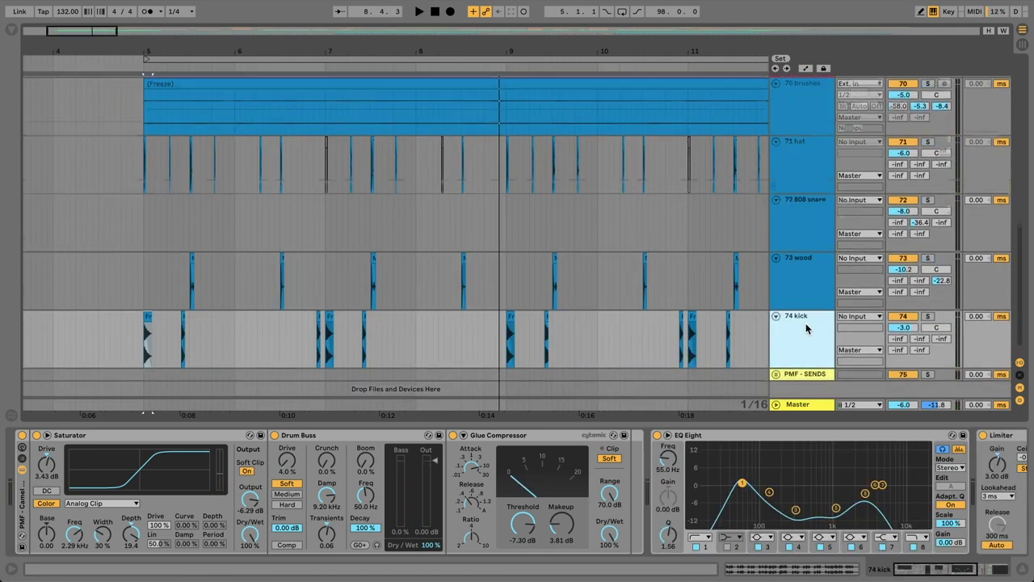
{"action": "scroll", "coordinate": [805, 325], "scroll_direction": "down", "scroll_amount": 1}
{"action": "left_click", "coordinate": [929, 302]}
{"action": "key", "text": "space"}
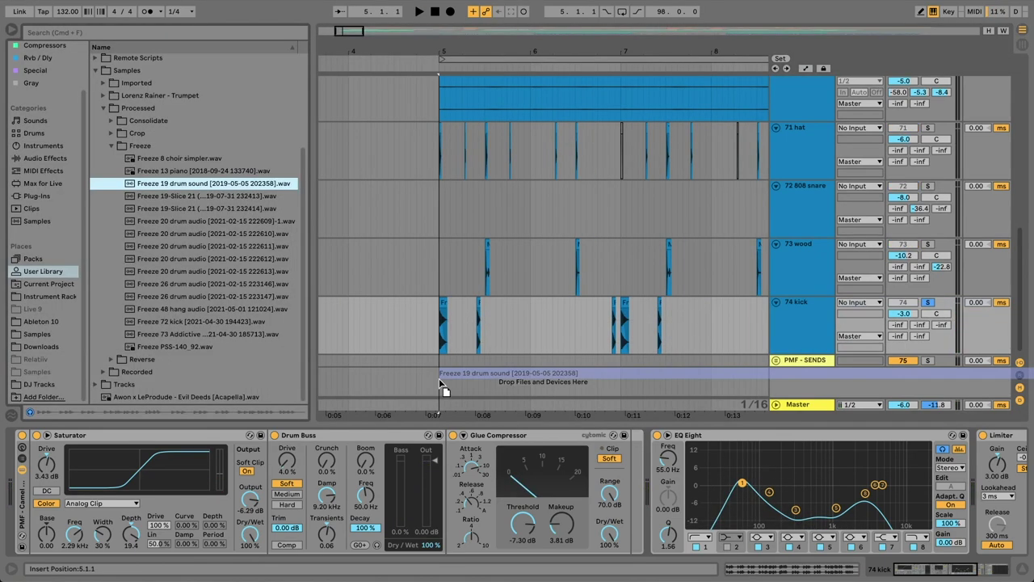
{"action": "mouse_move", "coordinate": [496, 377]}
{"action": "left_mouse_down"}
{"action": "mouse_move", "coordinate": [442, 368]}
{"action": "mouse_move", "coordinate": [514, 367]}
{"action": "left_mouse_up"}
{"action": "left_click", "coordinate": [530, 345], "text": "shift"}
{"action": "key", "text": "Delete"}
{"action": "double_click", "coordinate": [454, 346]}
{"action": "key", "text": "space"}
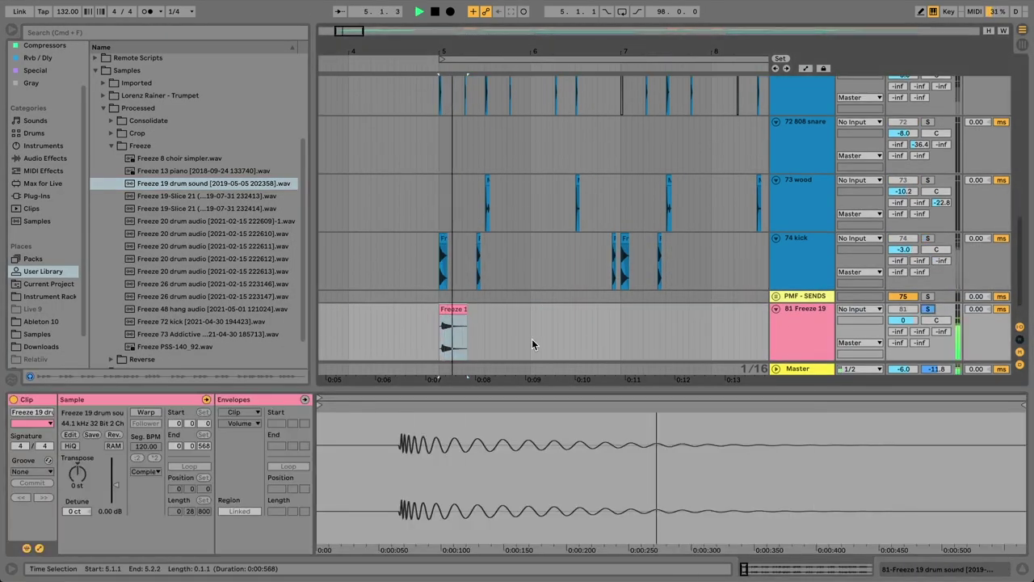
{"action": "key", "text": "space"}
Step: Set the Freeze 19 drum clip's Transpose to -3 st and play it
{"action": "left_click_drag", "start_coordinate": [76, 475], "coordinate": [76, 485]}
{"action": "key", "text": "space"}
{"action": "key", "text": "space"}
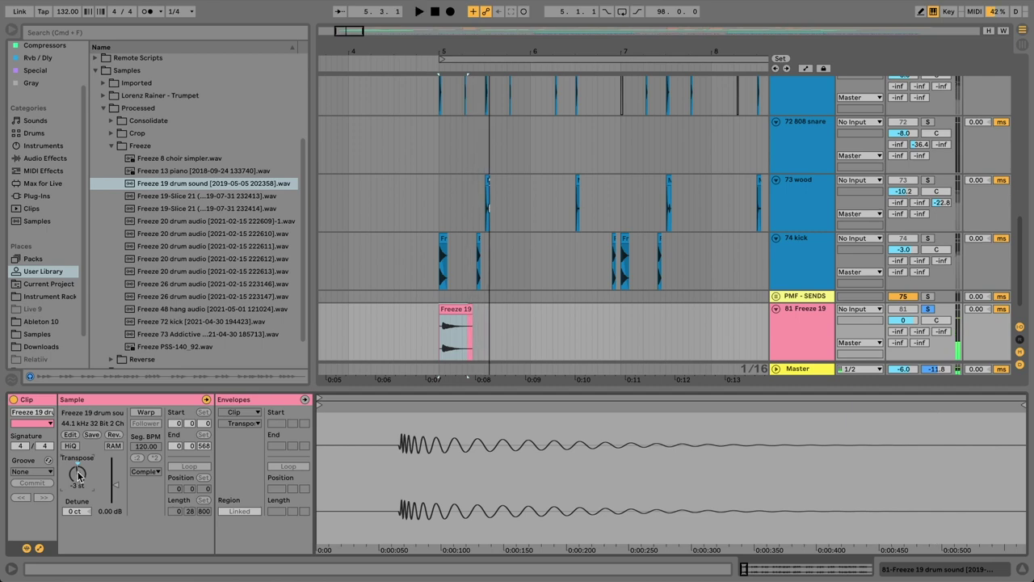
Step: Trim the silence before the Freeze 19 clip's transient at 5.1.1 and copy the clip beneath the second kick
{"action": "left_click_drag", "start_coordinate": [462, 51], "coordinate": [542, 118]}
{"action": "left_click_drag", "start_coordinate": [571, 310], "coordinate": [550, 315]}
{"action": "left_click_drag", "start_coordinate": [375, 310], "coordinate": [403, 311]}
{"action": "left_click_drag", "start_coordinate": [547, 310], "coordinate": [729, 313]}
{"action": "left_click", "coordinate": [540, 310]}
{"action": "key", "text": "Delete"}
{"action": "scroll", "coordinate": [501, 303], "scroll_direction": "left", "scroll_amount": 2}
{"action": "left_click", "coordinate": [469, 298]}
{"action": "key", "text": "space"}
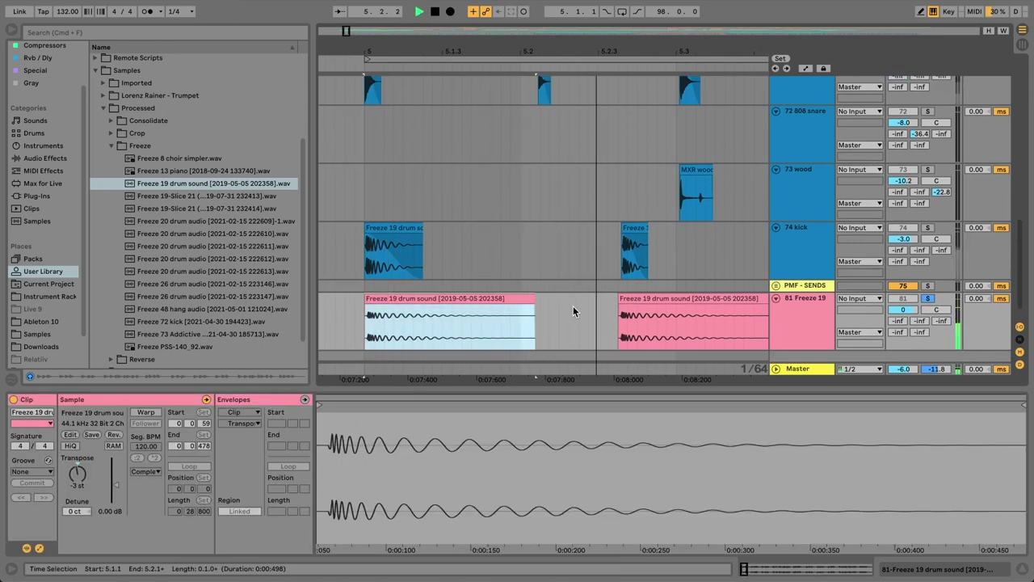
Step: Copy the Freeze 19 clip beneath the kicks just before and at bar 7, and shorten the earlier copy
{"action": "scroll", "coordinate": [573, 305], "scroll_direction": "right", "scroll_amount": 1}
{"action": "key", "text": "space"}
{"action": "scroll", "coordinate": [436, 300], "scroll_direction": "down", "scroll_amount": 5}
{"action": "scroll", "coordinate": [435, 300], "scroll_direction": "right", "scroll_amount": 8}
{"action": "left_click_drag", "start_coordinate": [436, 299], "coordinate": [649, 315]}
{"action": "left_click_drag", "start_coordinate": [646, 301], "coordinate": [616, 301]}
{"action": "left_click", "coordinate": [607, 300]}
{"action": "key", "text": "space"}
{"action": "key", "text": "space"}
{"action": "scroll", "coordinate": [595, 253], "scroll_direction": "up", "scroll_amount": 5}
{"action": "left_click_drag", "start_coordinate": [517, 300], "coordinate": [472, 300]}
{"action": "left_click", "coordinate": [443, 300]}
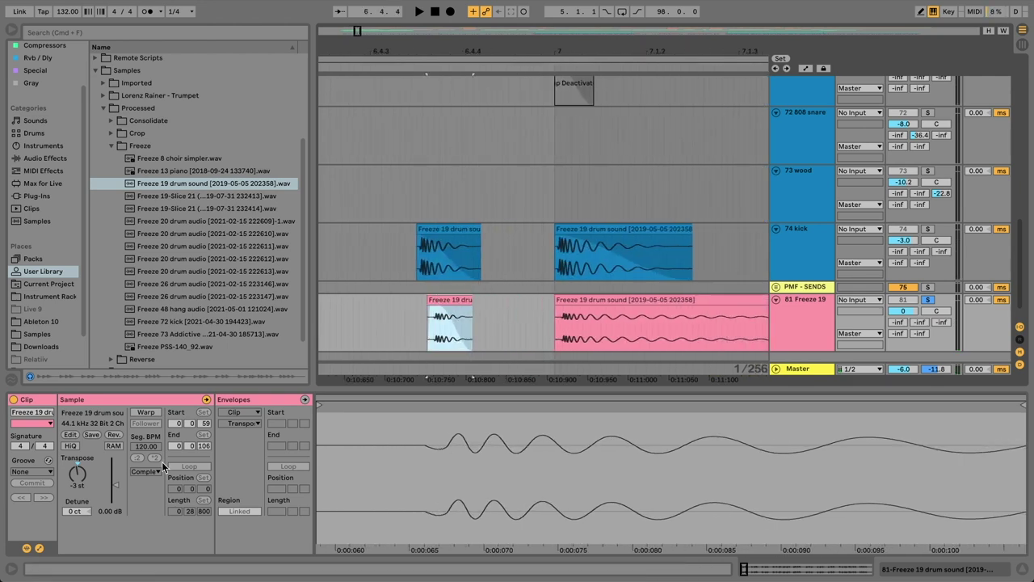
Step: Lower the gain of the short Freeze 19 clip before bar 7 to -2.99 dB and play it
{"action": "key", "text": "space"}
{"action": "key", "text": "space"}
{"action": "left_click_drag", "start_coordinate": [115, 486], "coordinate": [116, 488]}
{"action": "key", "text": "space"}
{"action": "key", "text": "space"}
Step: Shorten the Freeze 19 clip at bar 7, raise its gain to 4.56 dB and play it
{"action": "scroll", "coordinate": [350, 335], "scroll_direction": "right", "scroll_amount": 3}
{"action": "left_click", "coordinate": [647, 301]}
{"action": "left_click_drag", "start_coordinate": [736, 303], "coordinate": [494, 303]}
{"action": "left_click_drag", "start_coordinate": [116, 485], "coordinate": [115, 479]}
{"action": "key", "text": "space"}
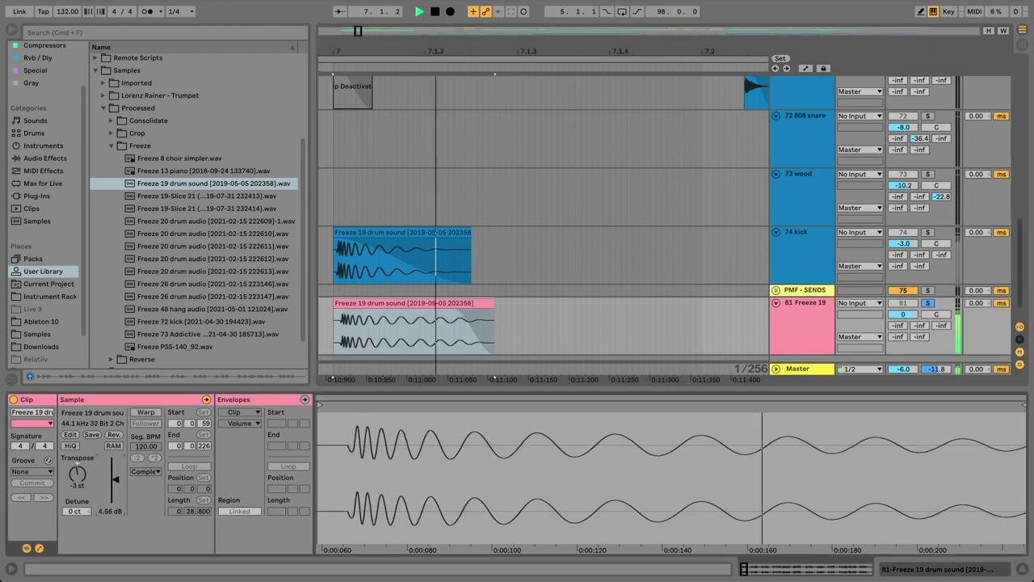
Step: Set the Transpose of the short Freeze 19 clip before bar 7 to 2 st, playing it to compare
{"action": "key", "text": "space"}
{"action": "scroll", "coordinate": [487, 305], "scroll_direction": "left", "scroll_amount": 3}
{"action": "left_click", "coordinate": [396, 301]}
{"action": "key", "text": "space"}
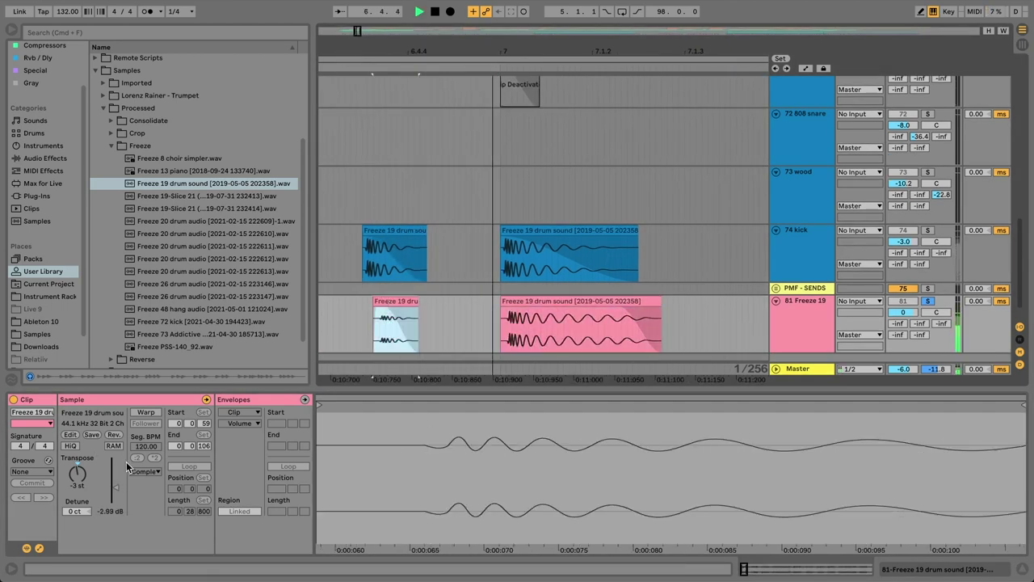
{"action": "key", "text": "space"}
{"action": "left_click", "coordinate": [77, 474]}
{"action": "key", "text": "space"}
{"action": "left_click_drag", "start_coordinate": [78, 477], "coordinate": [78, 471]}
{"action": "key", "text": "space"}
{"action": "key", "text": "space"}
{"action": "key", "text": "space"}
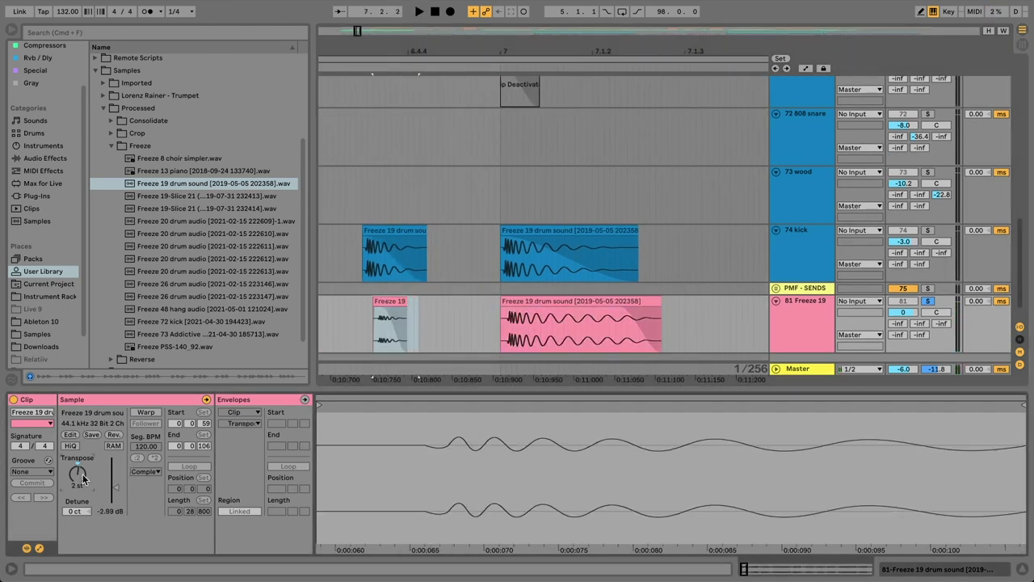
Step: Solo the 73 wood track and play its MXR woodblock clips at 6.3 and 7.3
{"action": "left_click_drag", "start_coordinate": [435, 52], "coordinate": [613, 17]}
{"action": "left_click", "coordinate": [432, 172]}
{"action": "left_click", "coordinate": [928, 172]}
{"action": "key", "text": "space"}
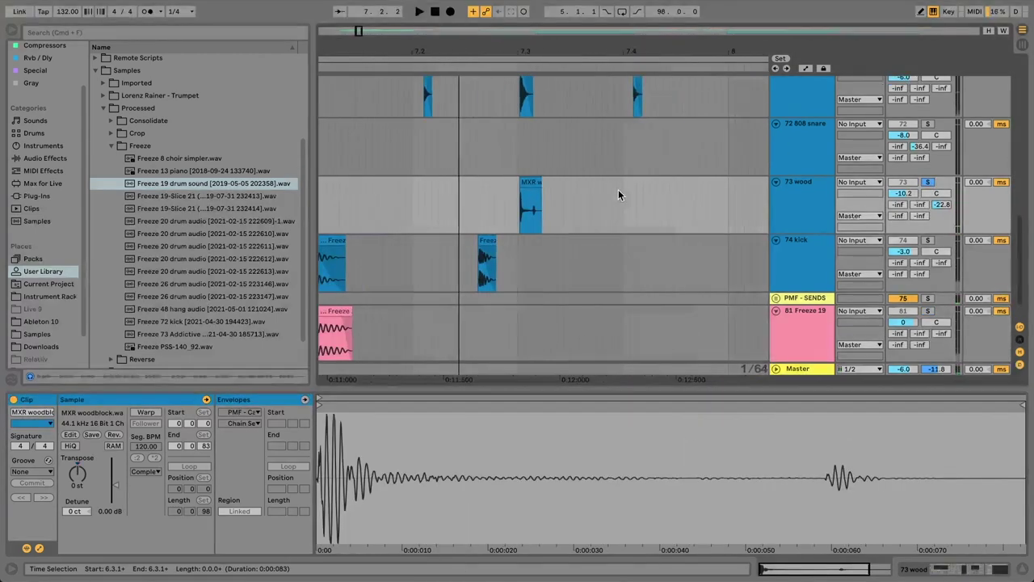
{"action": "left_click", "coordinate": [529, 183]}
{"action": "key", "text": "space"}
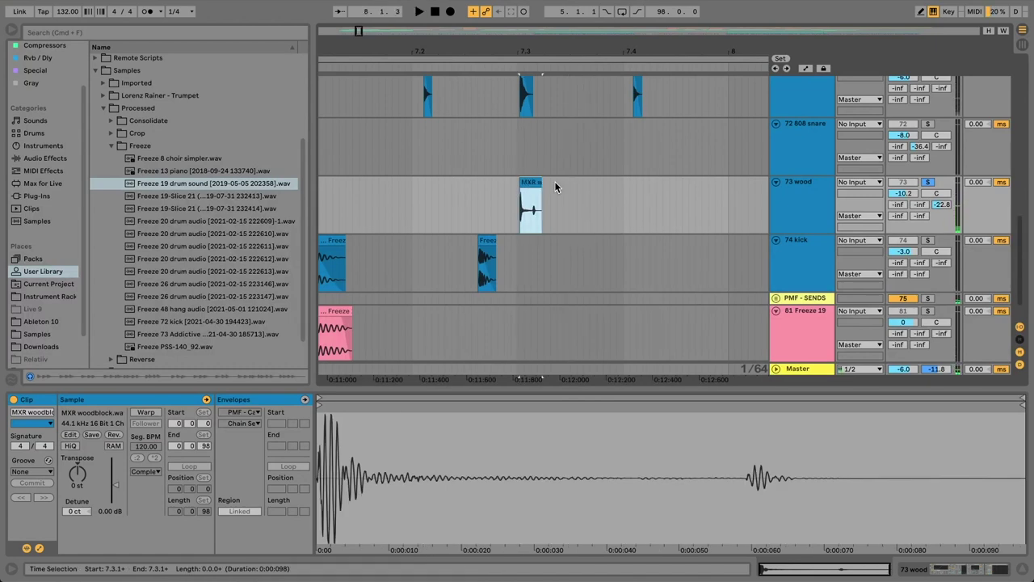
Step: Inspect the TR606 closed hat clips on the 71 hat track and play the soloed drum tracks
{"action": "scroll", "coordinate": [554, 181], "scroll_direction": "up", "scroll_amount": 2}
{"action": "left_click", "coordinate": [437, 136]}
{"action": "key", "text": "space"}
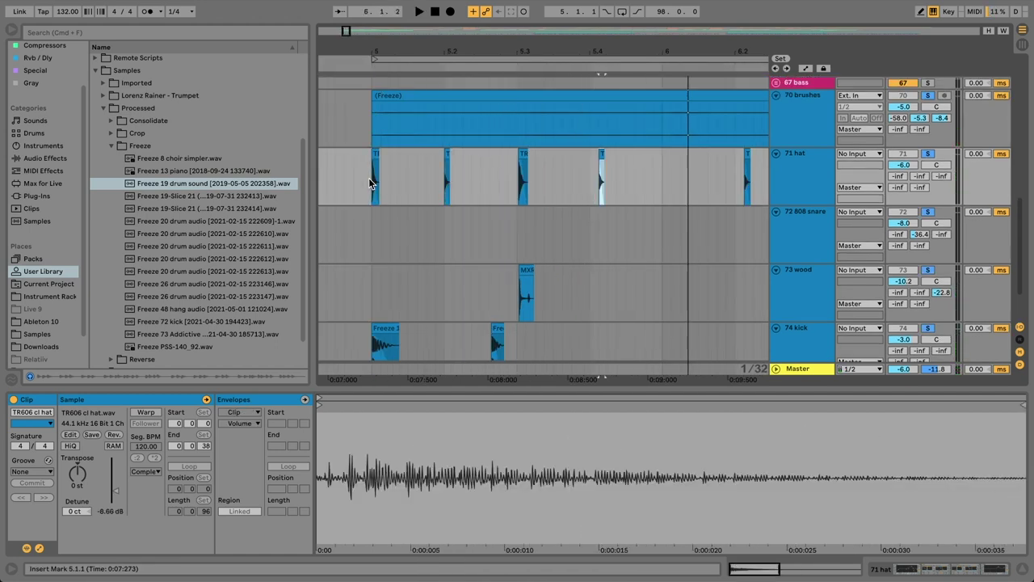
{"action": "key", "text": "space"}
Step: Hide the browser and duplicate the 71 hat pattern in bars 5 to 6 into bars 7 to 8
{"action": "left_click_drag", "start_coordinate": [596, 45], "coordinate": [471, 47]}
{"action": "left_click_drag", "start_coordinate": [562, 179], "coordinate": [414, 177]}
{"action": "scroll", "coordinate": [557, 154], "scroll_direction": "right", "scroll_amount": 2}
{"action": "key", "text": "super+alt+b"}
{"action": "left_click_drag", "start_coordinate": [453, 46], "coordinate": [497, 49]}
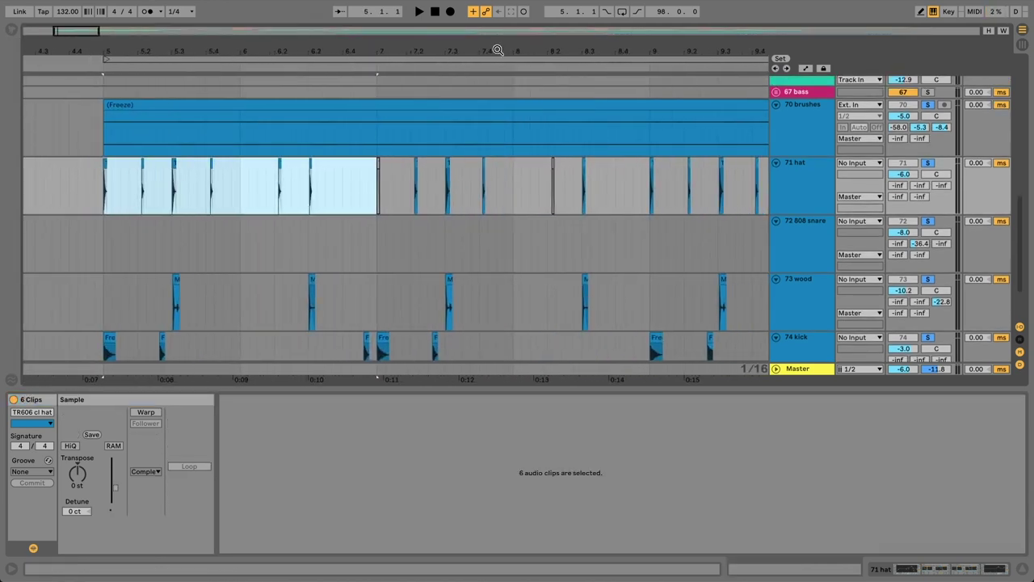
{"action": "key", "text": "super+d"}
Step: Deactivate the 71 hat clips at bar 7 and around 8.2
{"action": "left_click", "coordinate": [379, 164]}
{"action": "key", "text": "0"}
{"action": "left_click", "coordinate": [553, 164]}
{"action": "key", "text": "0"}
Step: Duplicate the four-bar 71 hat pattern from bars 5 to 8 into bars 9 to 12
{"action": "left_click_drag", "start_coordinate": [378, 185], "coordinate": [105, 184]}
{"action": "left_click", "coordinate": [650, 174], "text": "shift"}
{"action": "left_click_drag", "start_coordinate": [666, 51], "coordinate": [386, 46]}
{"action": "left_click_drag", "start_coordinate": [583, 53], "coordinate": [519, 47]}
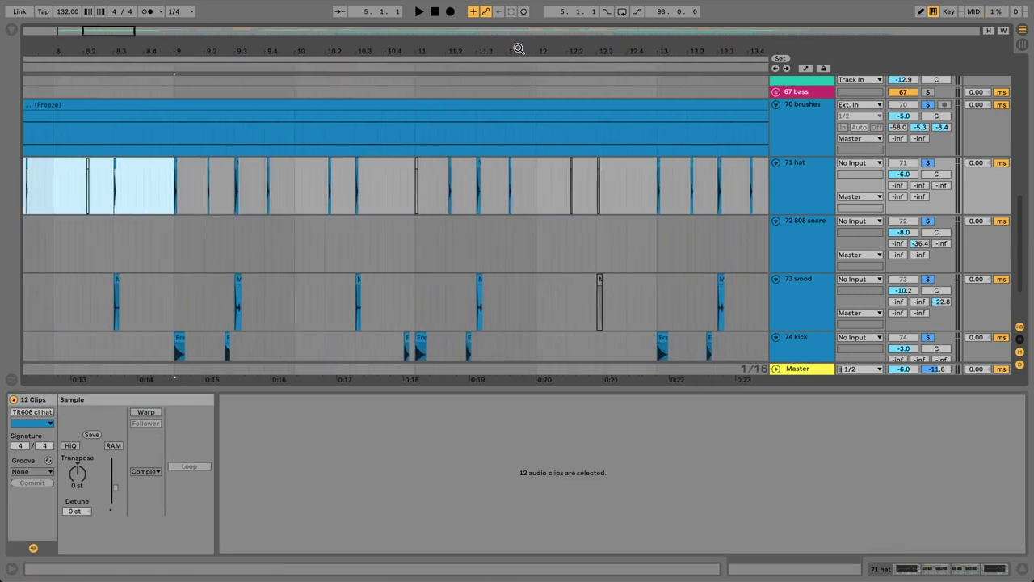
{"action": "key", "text": "super+d"}
Step: Deactivate the 71 hat clip at 12.3
{"action": "left_click", "coordinate": [597, 162]}
{"action": "left_click", "coordinate": [597, 161]}
{"action": "key", "text": "0"}
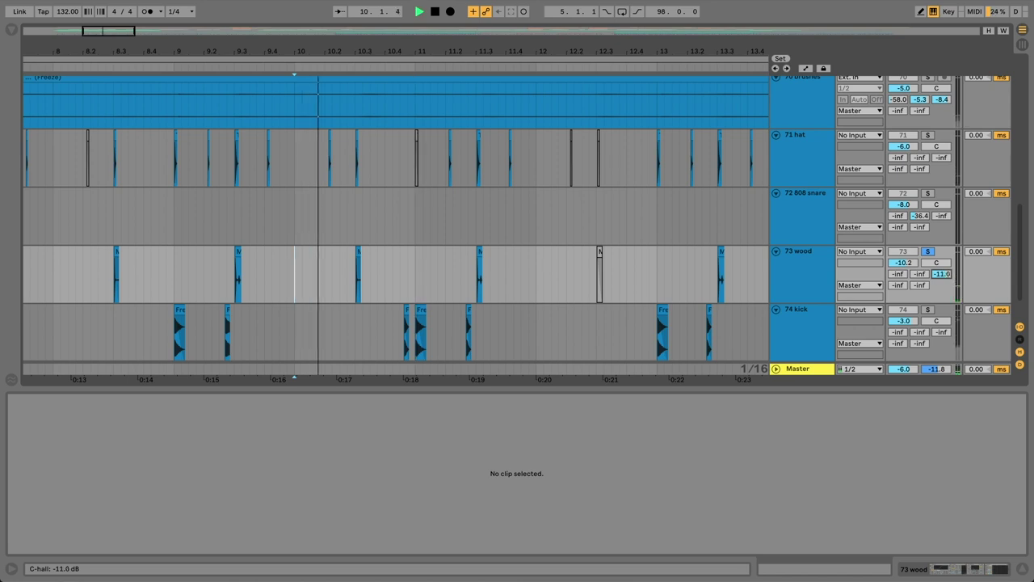
Step: Solo the 70 brushes track, play it from bar 5, and select its C-hall send
{"action": "key", "text": "space"}
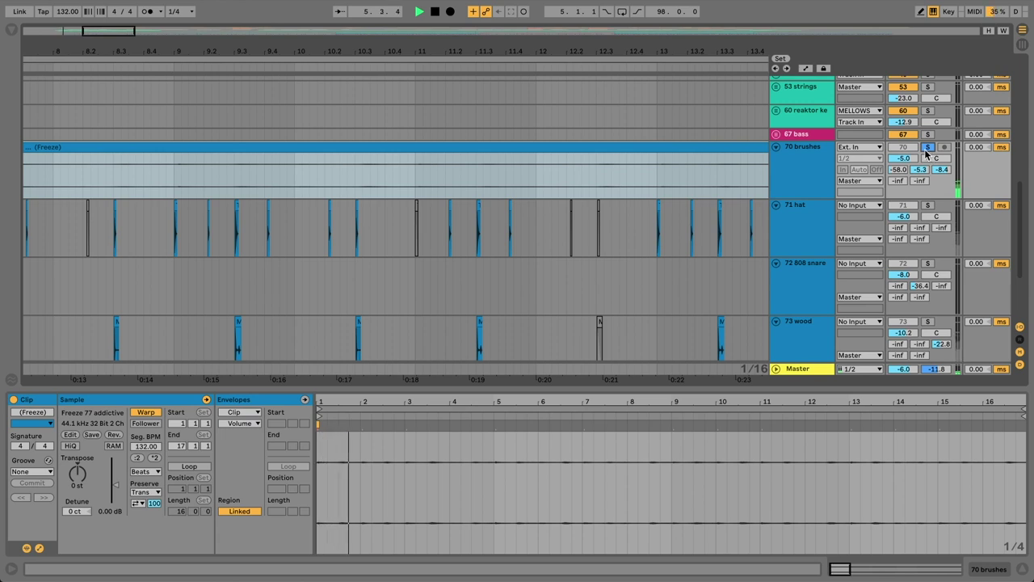
{"action": "left_click_drag", "start_coordinate": [464, 49], "coordinate": [658, 42]}
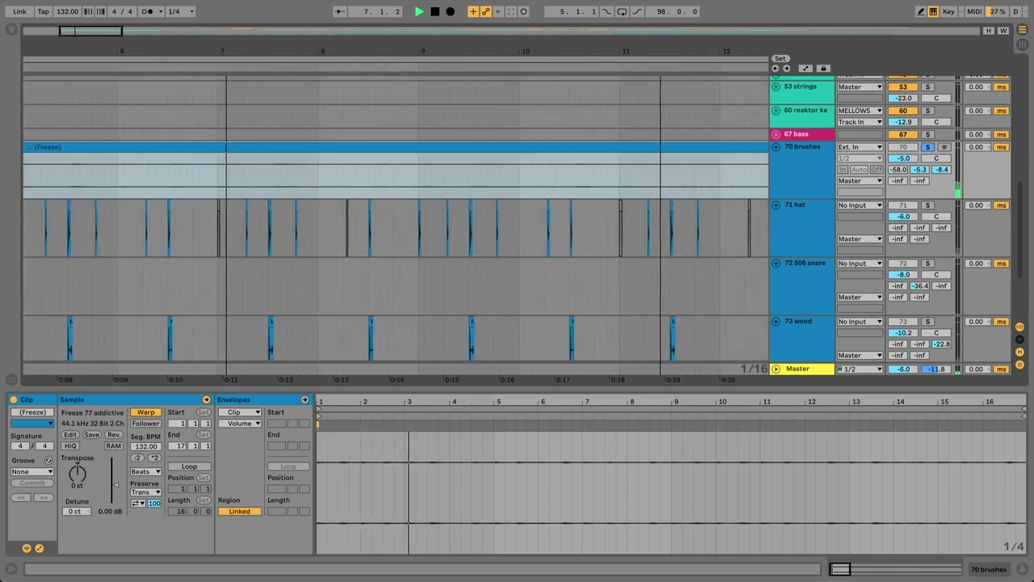
{"action": "left_click", "coordinate": [943, 170]}
{"action": "key", "text": "space"}
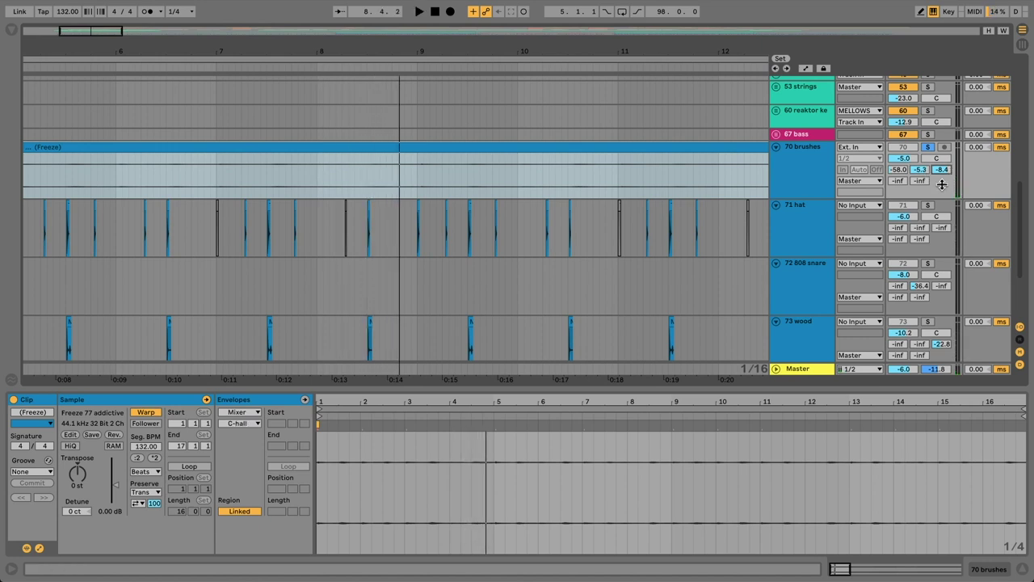
Step: Solo the 73 wood and 74 kick tracks and play them from bar 5 with the kick's device chain open
{"action": "left_click", "coordinate": [928, 244]}
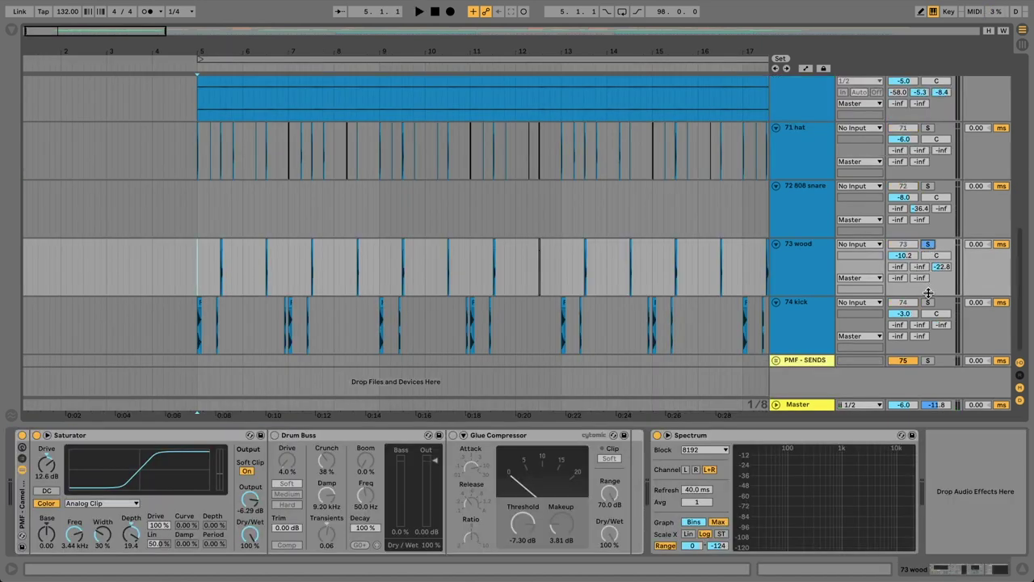
{"action": "left_click", "coordinate": [927, 301]}
{"action": "left_click", "coordinate": [800, 310]}
{"action": "key", "text": "space"}
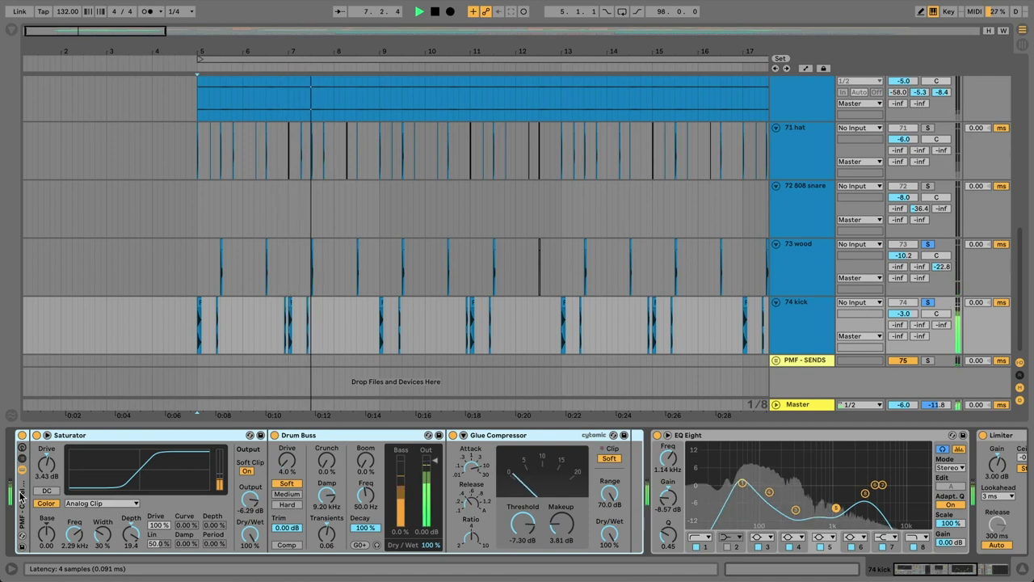
{"action": "key", "text": "space"}
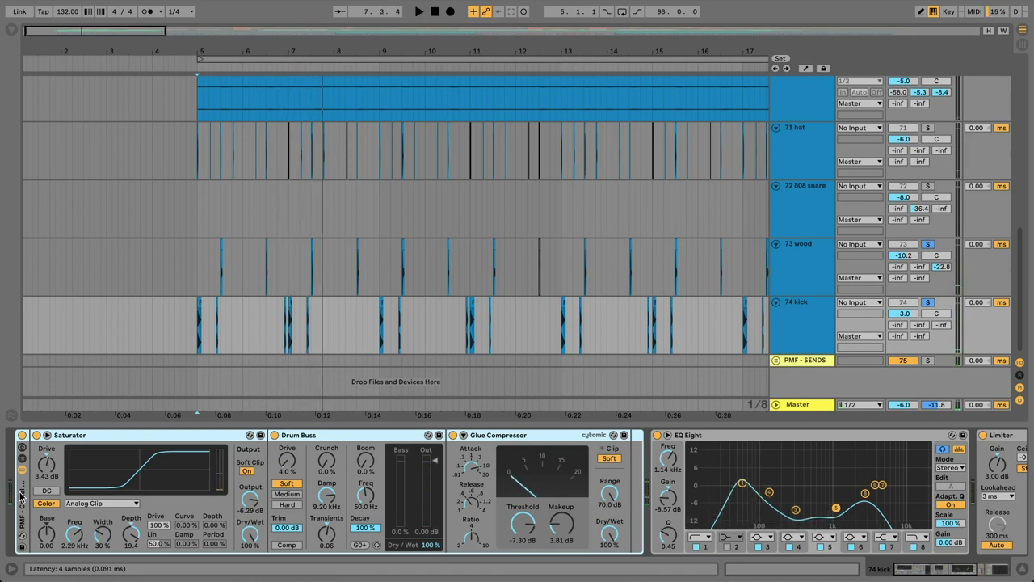
Step: Solo only the 74 kick track and bypass its EQ Eight, Glue Compressor and Drum Buss
{"action": "left_click", "coordinate": [928, 301]}
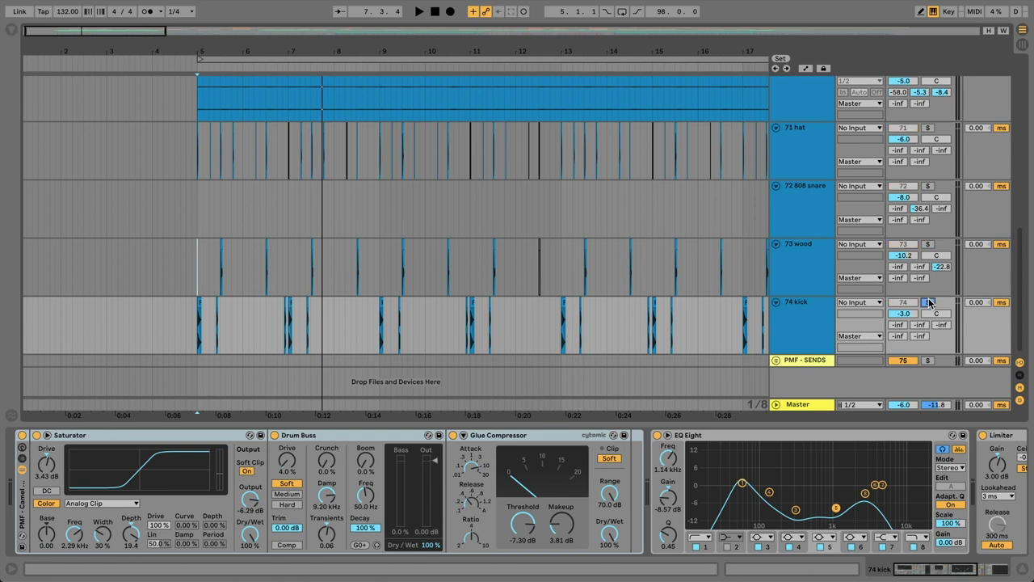
{"action": "left_click", "coordinate": [452, 435]}
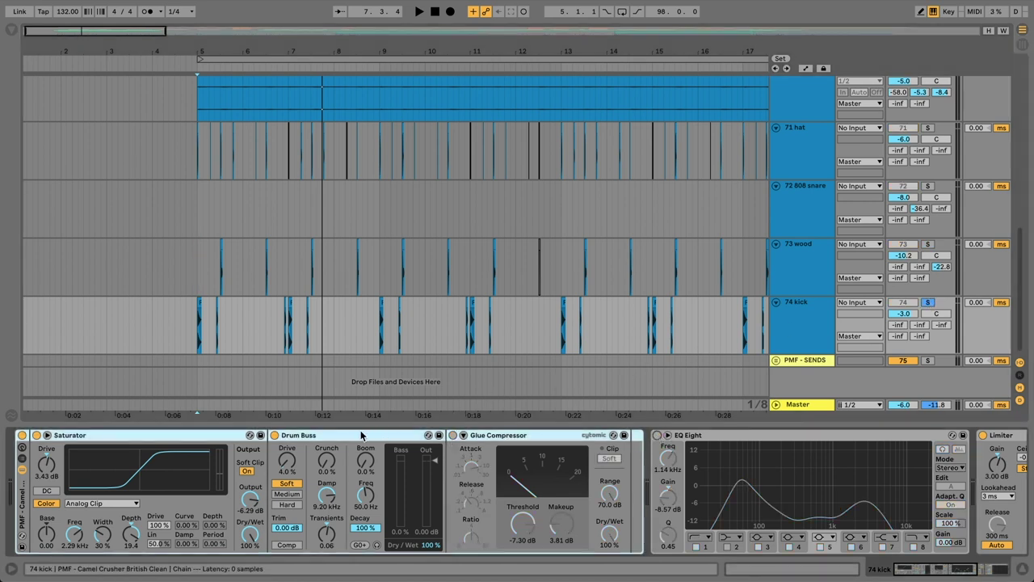
{"action": "left_click", "coordinate": [275, 435]}
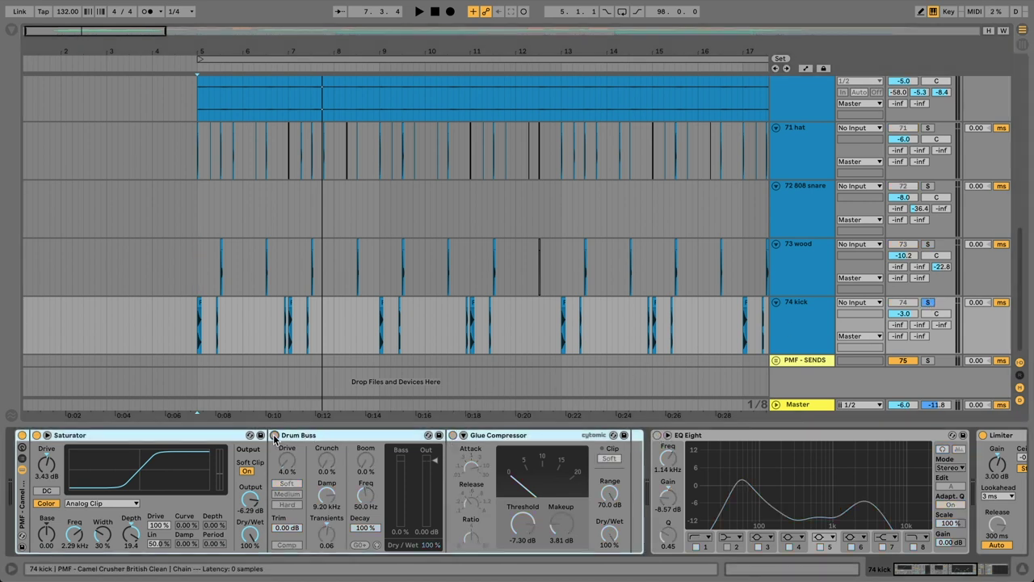
Step: Try the kick's Saturator with 0 dB drive, restore the drive to 3.43 dB, and play the kick
{"action": "double_click", "coordinate": [47, 460]}
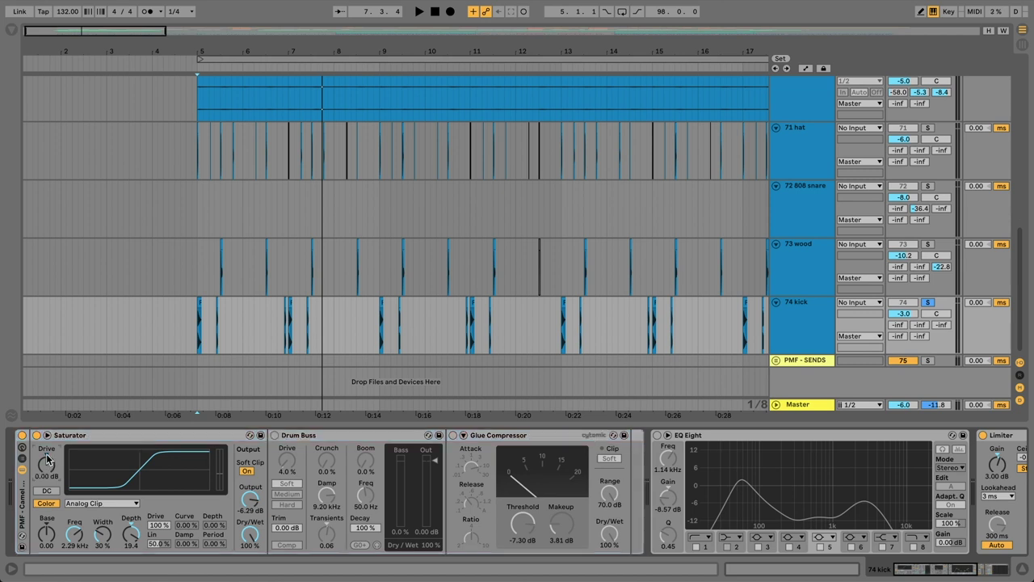
{"action": "double_click", "coordinate": [76, 535]}
{"action": "key", "text": "space"}
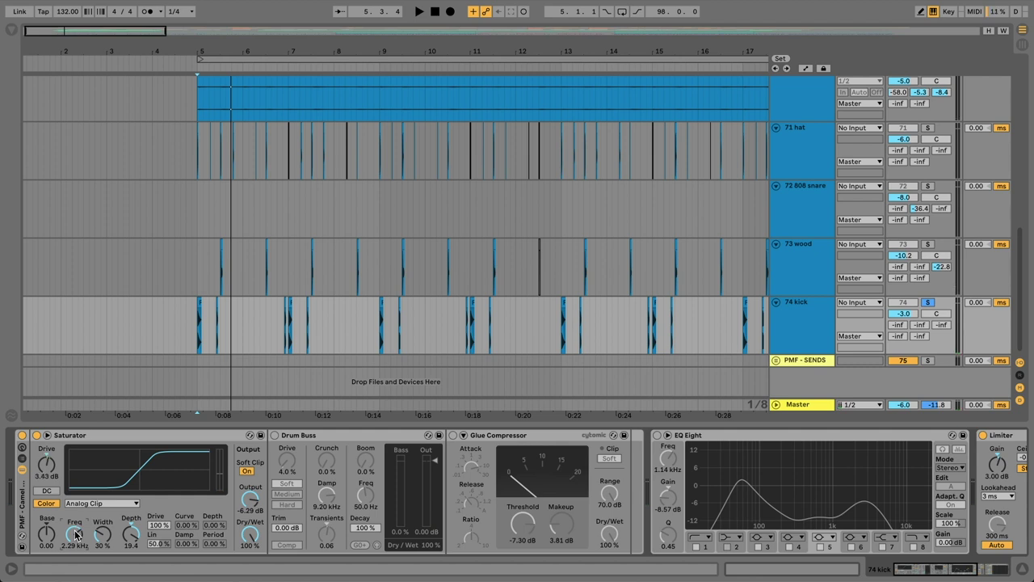
{"action": "key", "text": "space"}
{"action": "key", "text": "space"}
Step: Re-enable the kick's Drum Buss at 4% drive and its Glue Compressor, playing the kick after each
{"action": "left_click", "coordinate": [276, 435]}
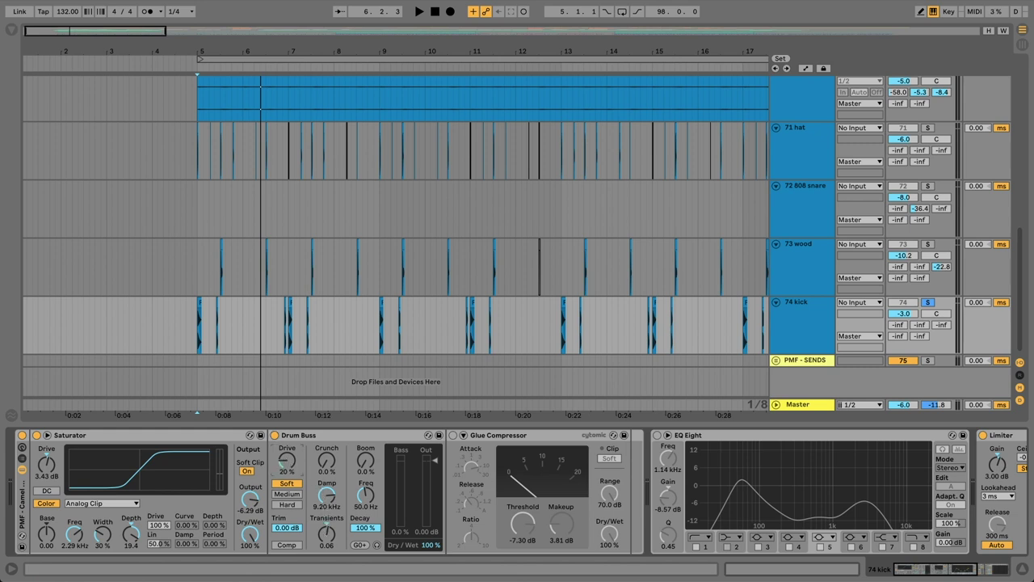
{"action": "key", "text": "space"}
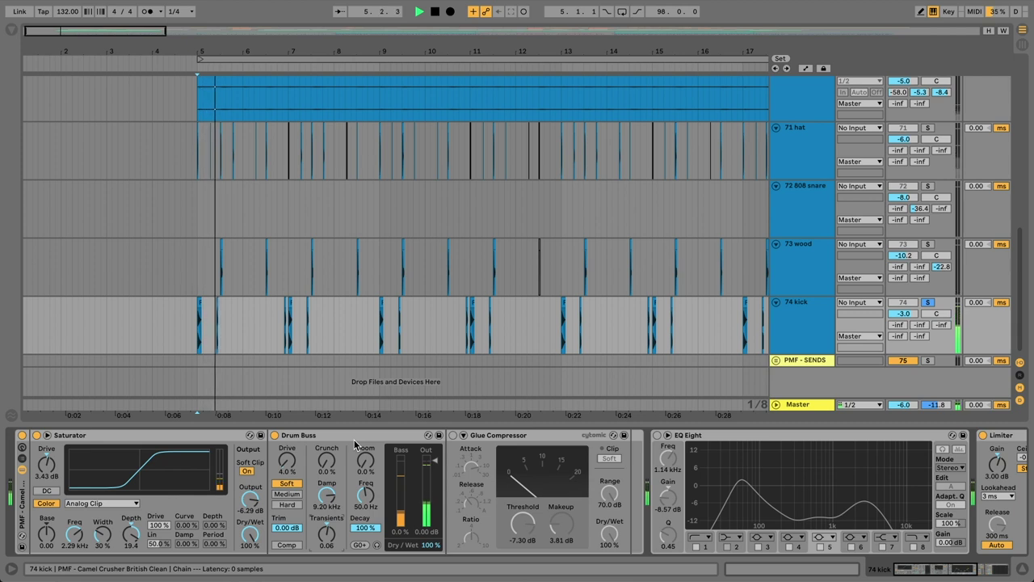
{"action": "left_click", "coordinate": [453, 435]}
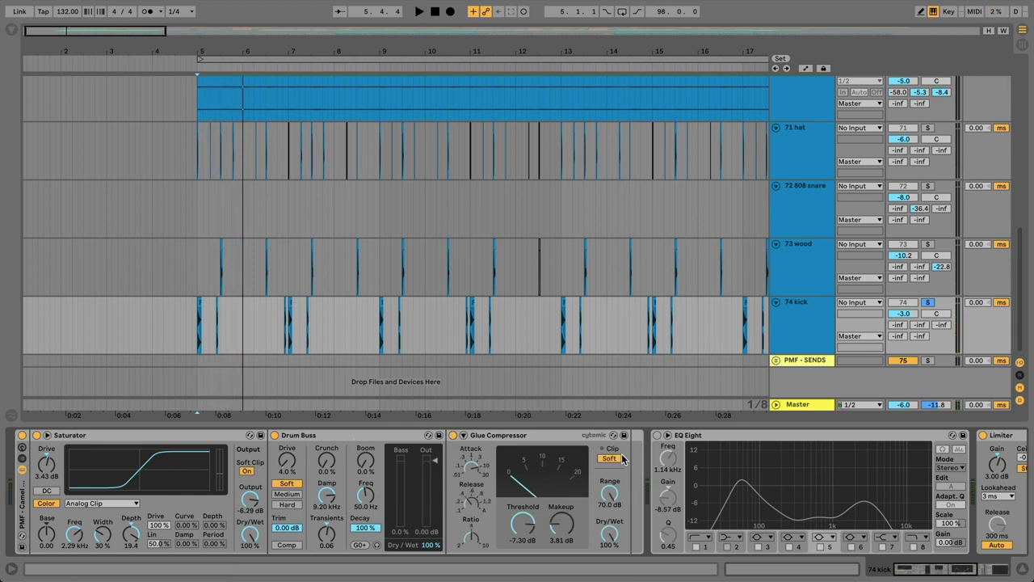
{"action": "key", "text": "space"}
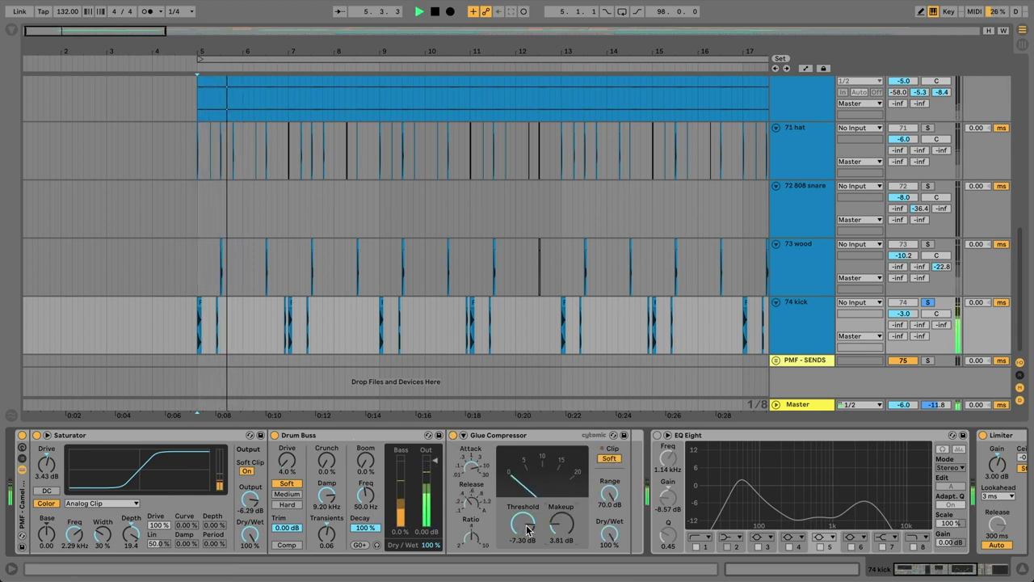
{"action": "key", "text": "space"}
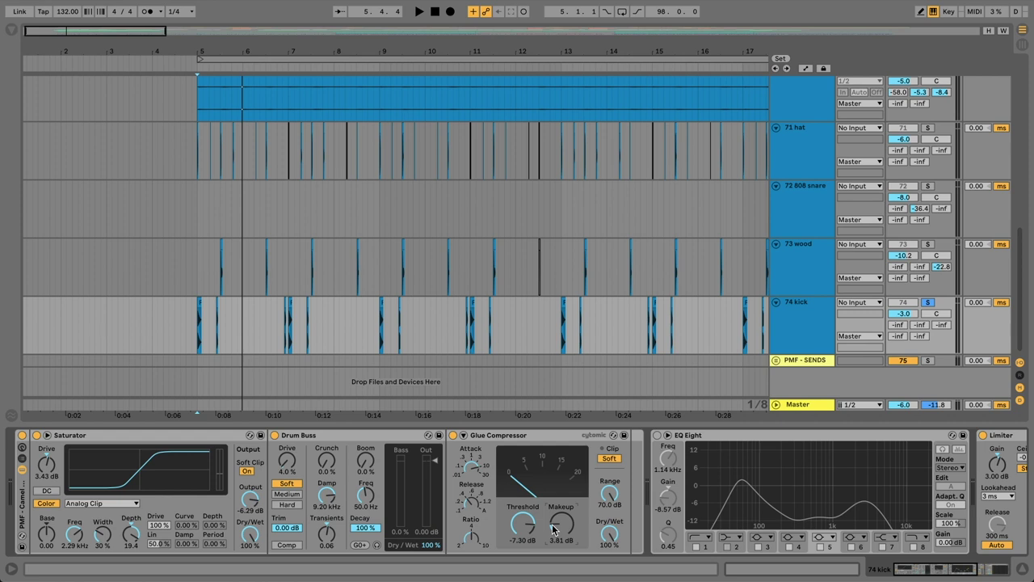
Step: Re-enable the kick's EQ Eight and play the kick through the full chain
{"action": "left_click", "coordinate": [656, 435]}
{"action": "key", "text": "space"}
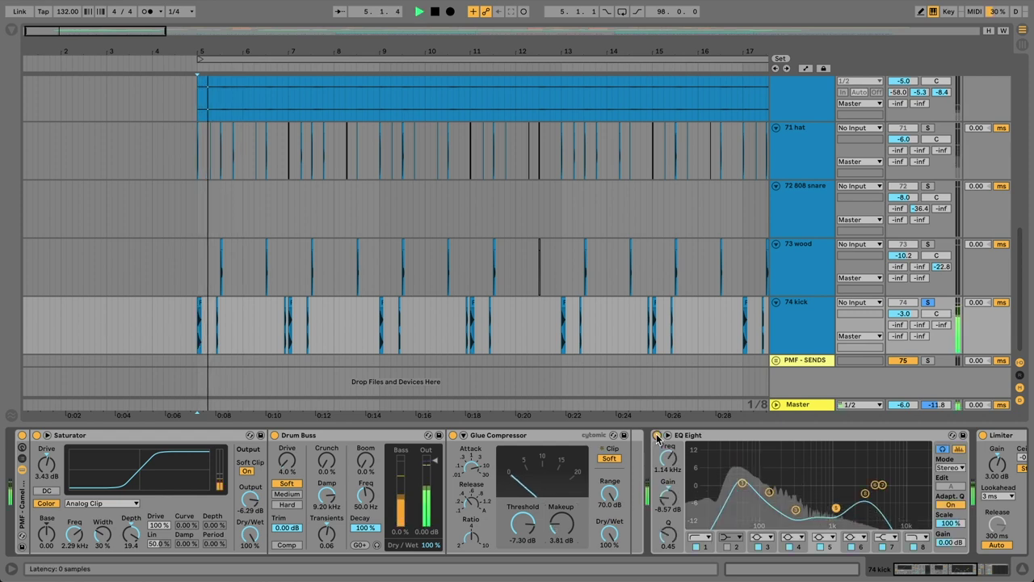
{"action": "key", "text": "space"}
Step: Select the EQ Eight's 310 Hz and 1.14 kHz bands in turn and play the kick with each
{"action": "left_click", "coordinate": [795, 510]}
{"action": "key", "text": "space"}
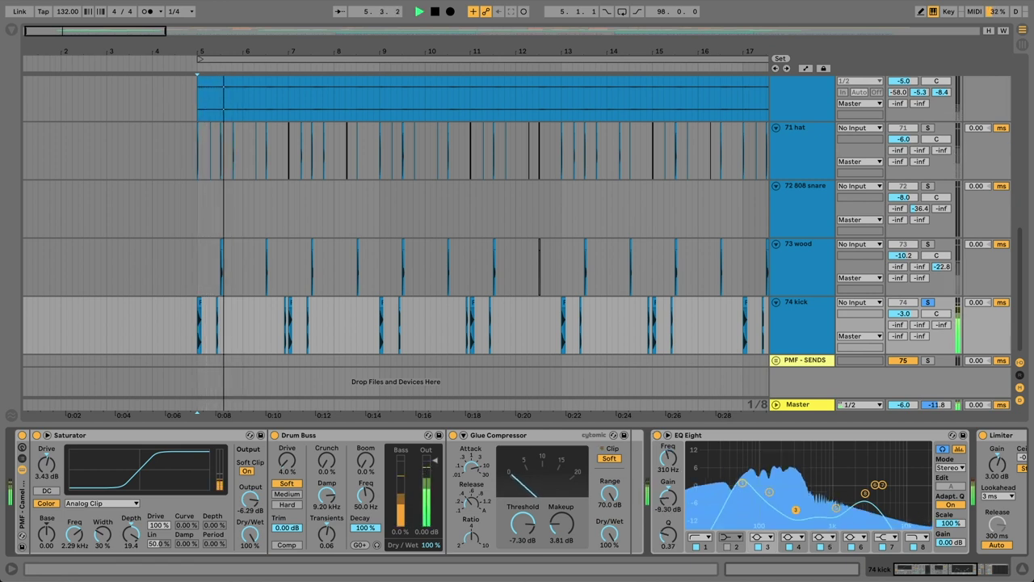
{"action": "key", "text": "space"}
{"action": "left_click", "coordinate": [836, 508]}
{"action": "key", "text": "space"}
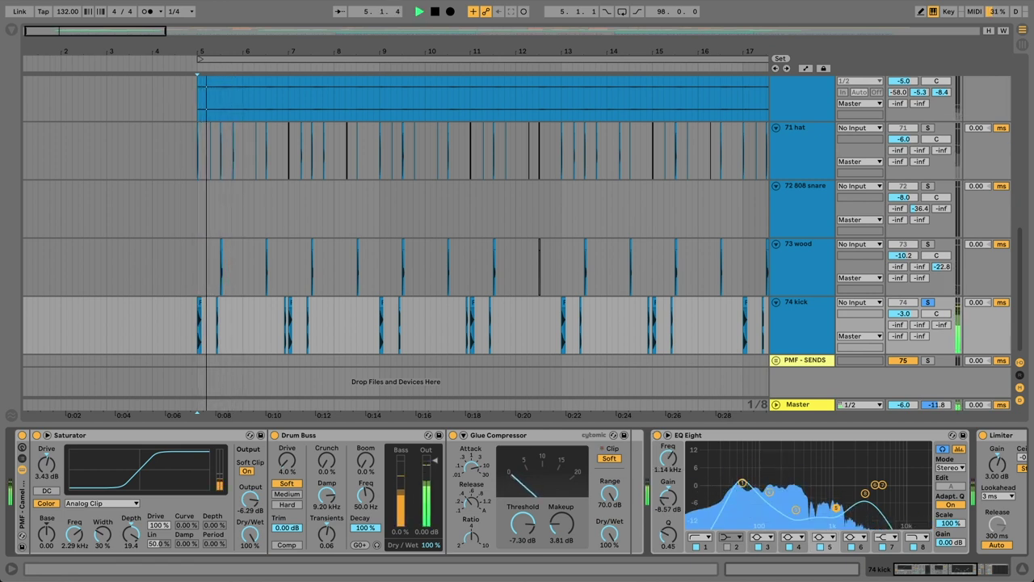
{"action": "key", "text": "space"}
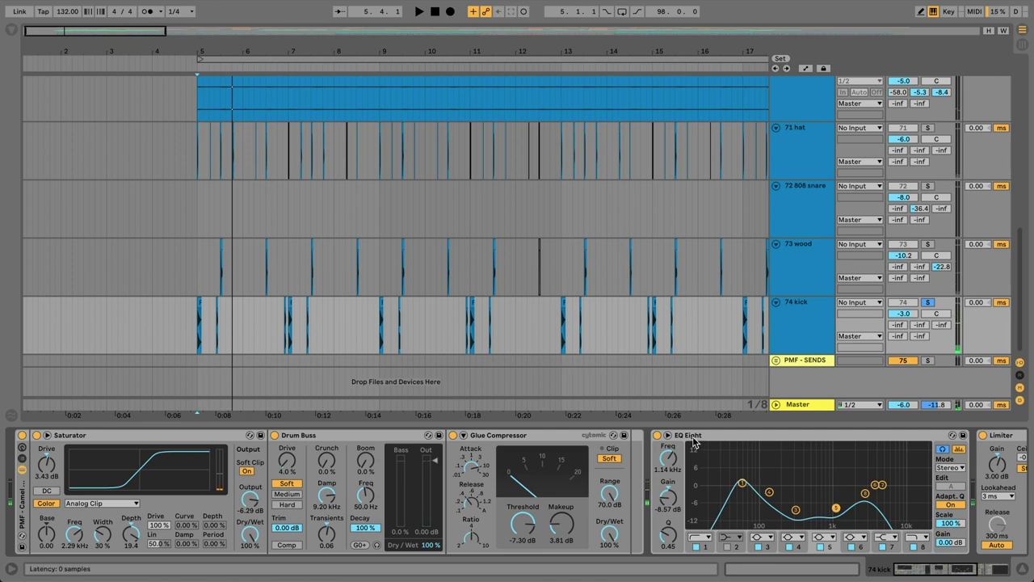
Step: Compare the kick's sound with EQ Eight bypassed and enabled during playback
{"action": "key", "text": "space"}
{"action": "left_click", "coordinate": [657, 435]}
{"action": "key", "text": "space"}
{"action": "key", "text": "space"}
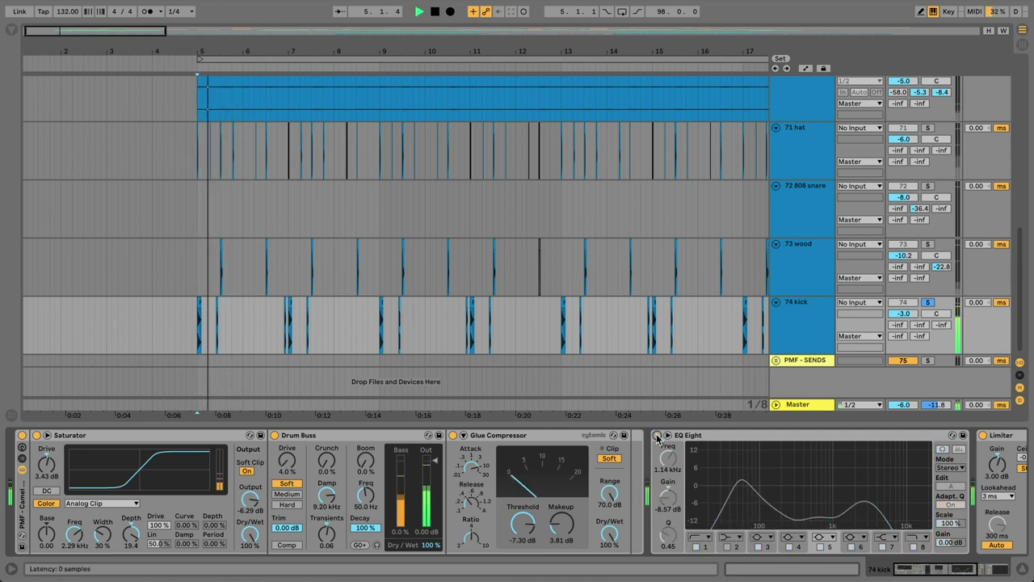
{"action": "left_click", "coordinate": [656, 435]}
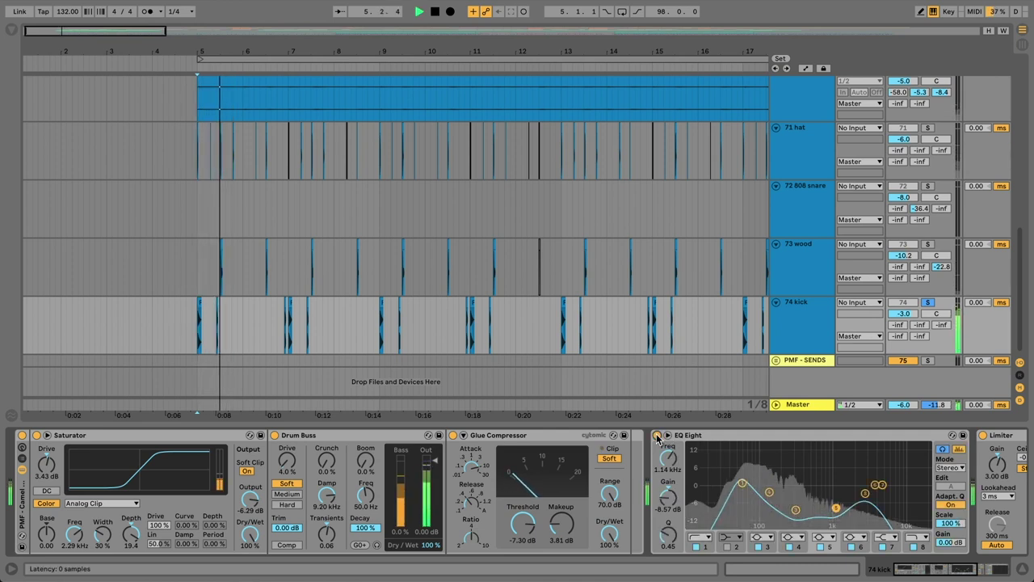
{"action": "key", "text": "space"}
Step: Solo the 73 wood track, switch on its Drum Buss and Glue Compressor, and play it from bar 5
{"action": "scroll", "coordinate": [711, 485], "scroll_direction": "right", "scroll_amount": 5}
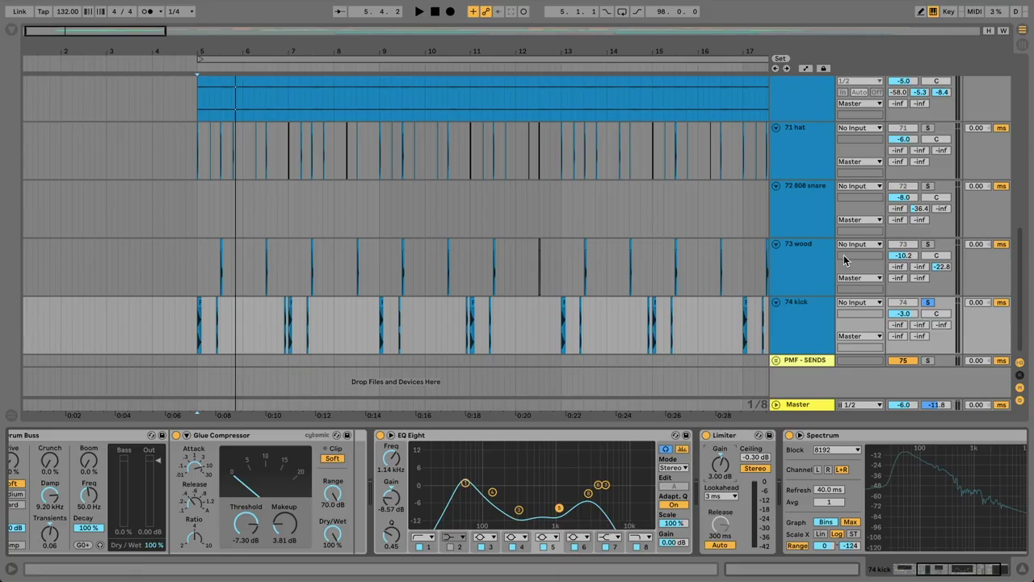
{"action": "left_click", "coordinate": [817, 245]}
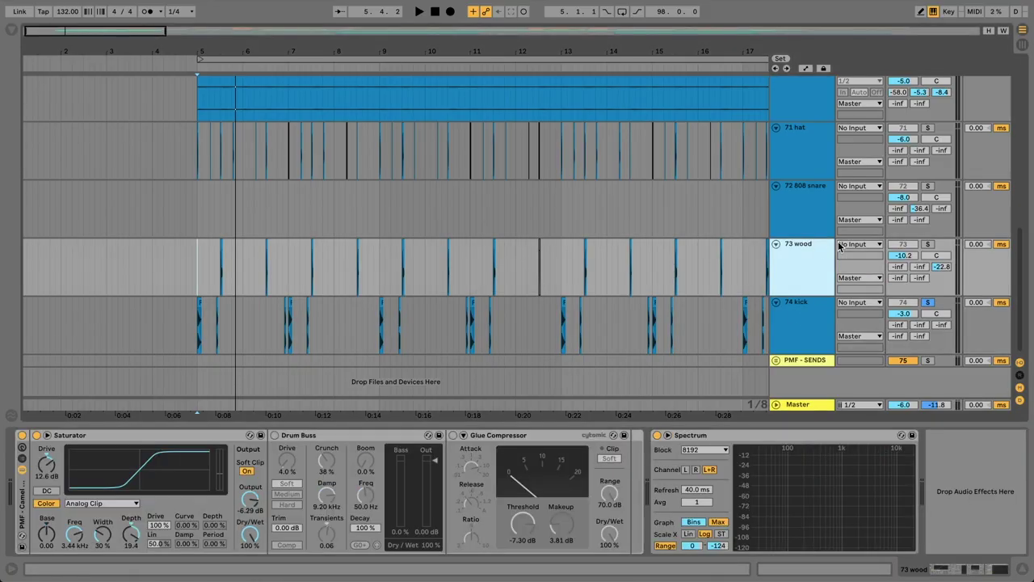
{"action": "left_click", "coordinate": [927, 244]}
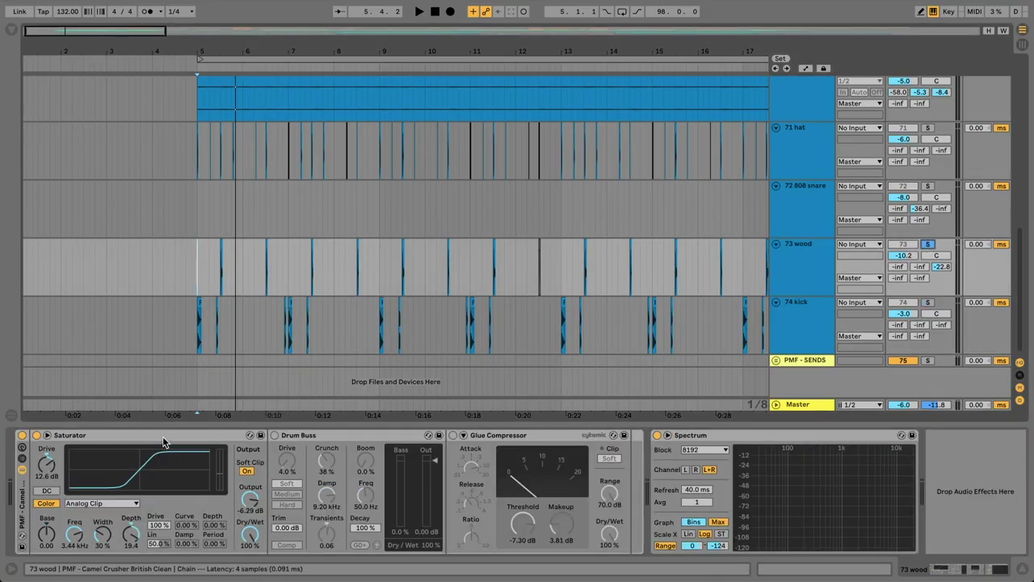
{"action": "left_click", "coordinate": [22, 505]}
{"action": "left_click", "coordinate": [46, 468]}
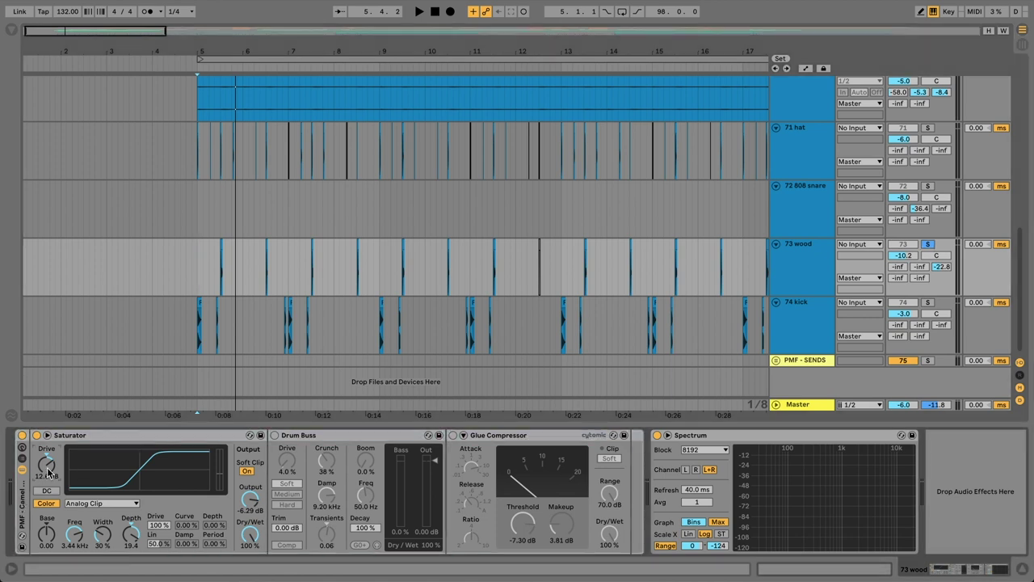
{"action": "key", "text": "space"}
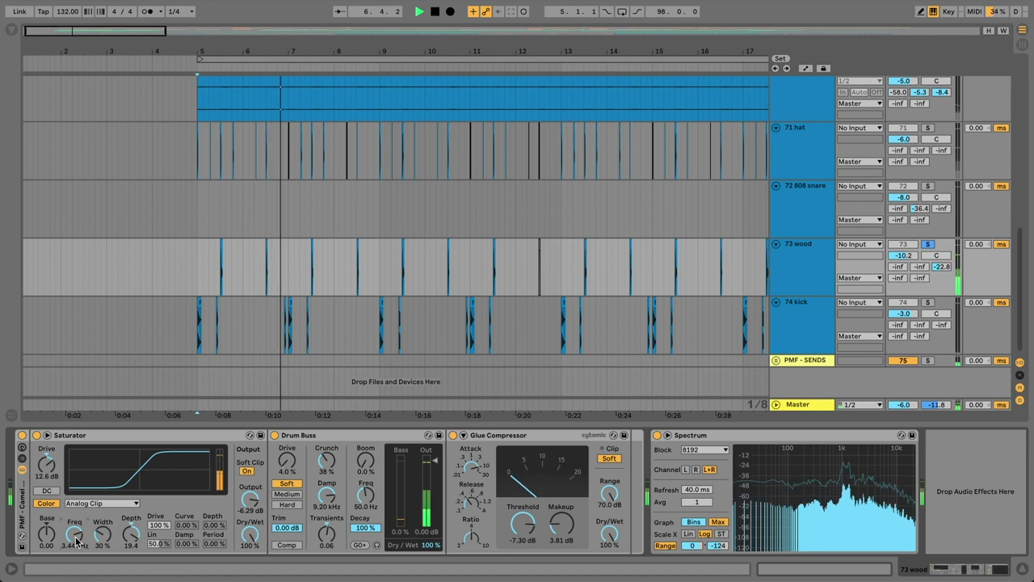
{"action": "key", "text": "space"}
Step: Solo the 71 hat track with its device chain open and play it from bar 5
{"action": "left_click", "coordinate": [799, 137]}
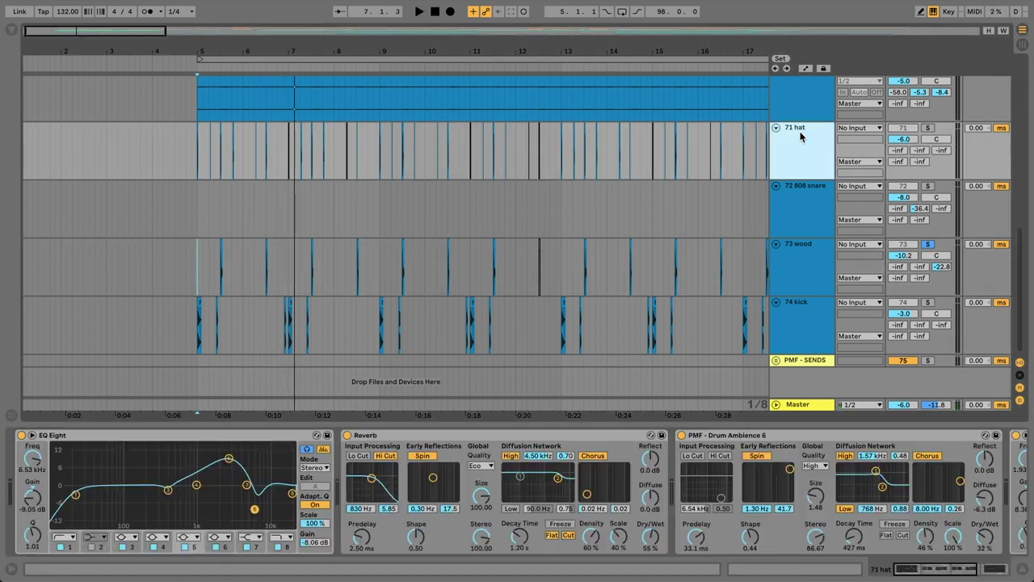
{"action": "left_click", "coordinate": [928, 129]}
{"action": "left_click", "coordinate": [194, 143]}
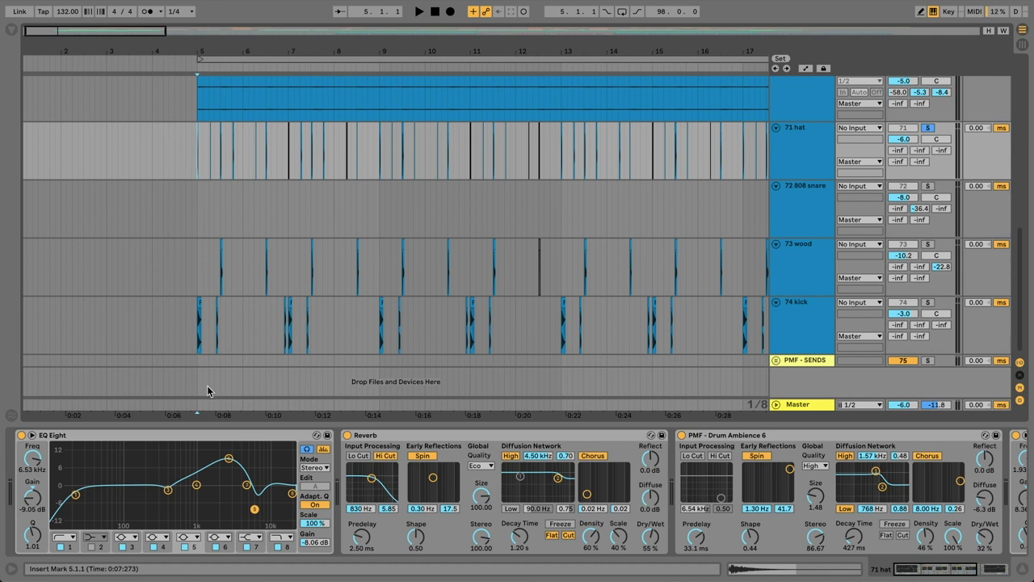
{"action": "key", "text": "space"}
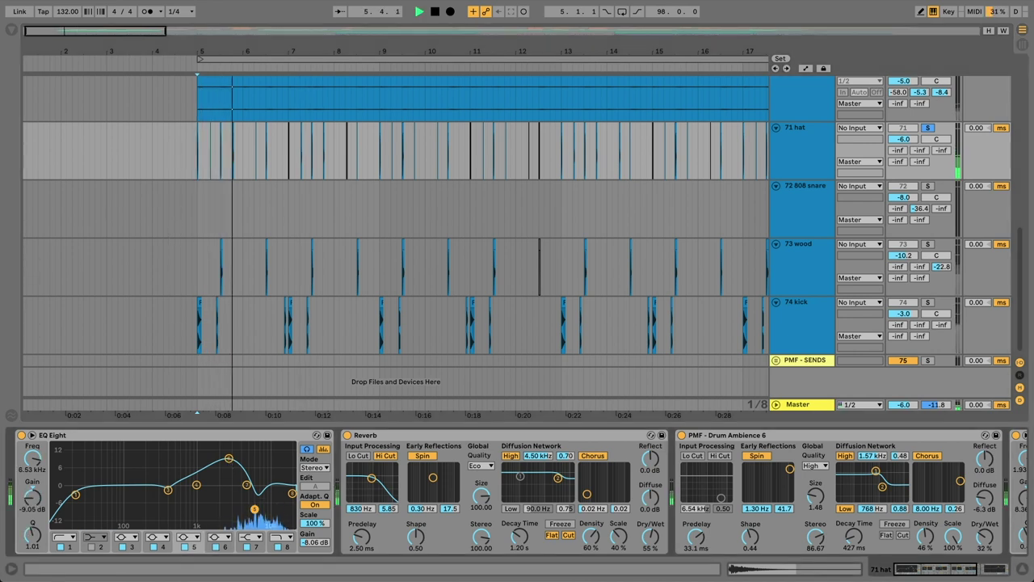
{"action": "key", "text": "space"}
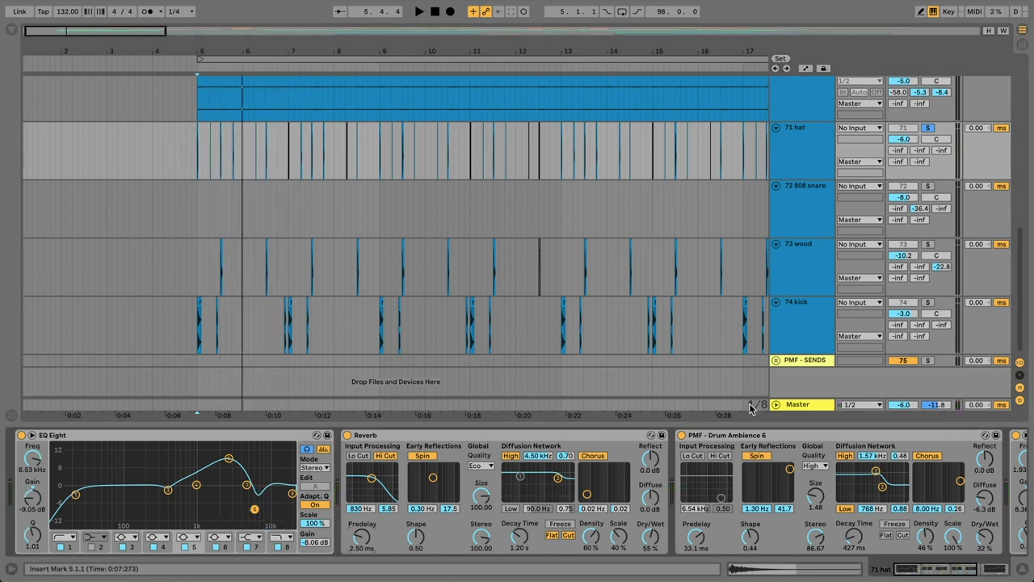
Step: Bypass the hat's PMF - Drum Ambience 6 and play the hat through the first Reverb
{"action": "left_click", "coordinate": [681, 435]}
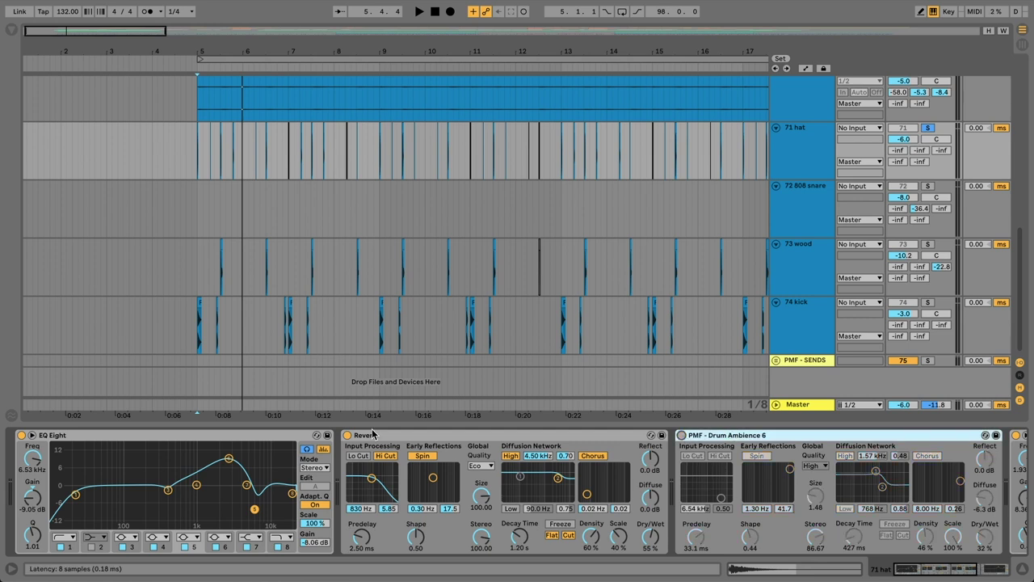
{"action": "left_click", "coordinate": [372, 434]}
{"action": "key", "text": "space"}
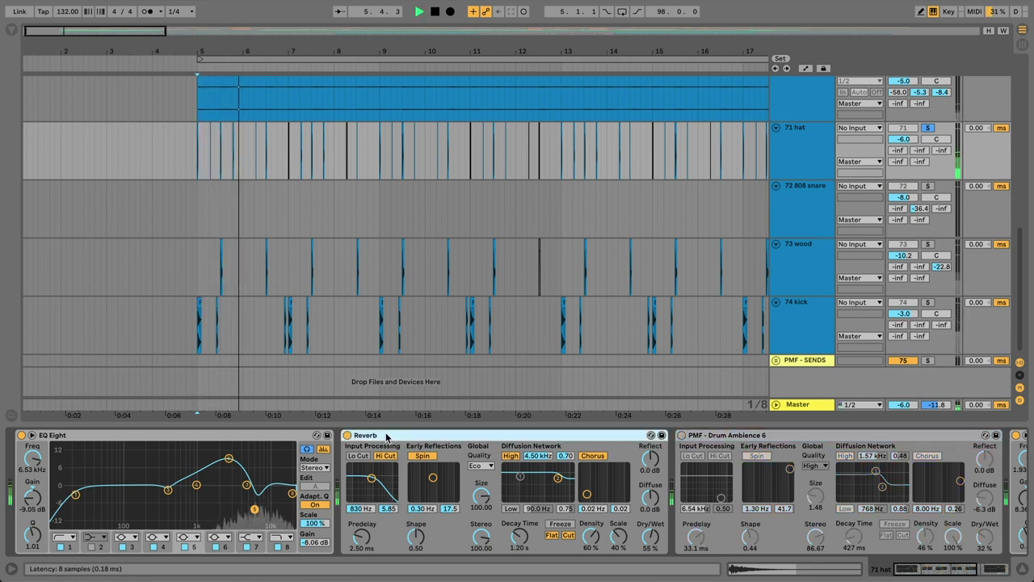
{"action": "key", "text": "space"}
Step: Turn off the hat Reverb's Hi Cut, raise its predelay to about 34 ms, and play the hat
{"action": "left_click", "coordinate": [387, 456]}
{"action": "key", "text": "space"}
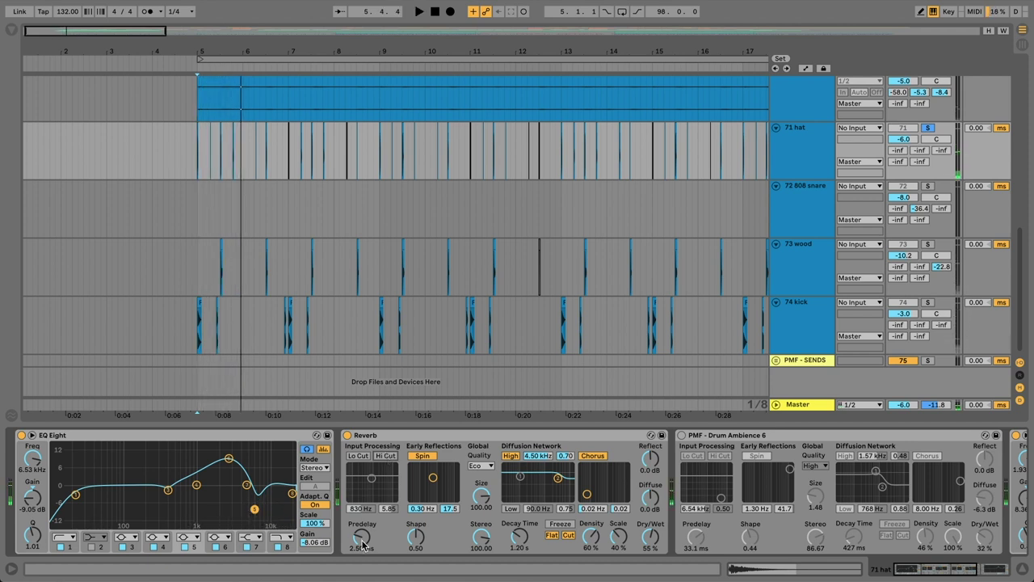
{"action": "key", "text": "space"}
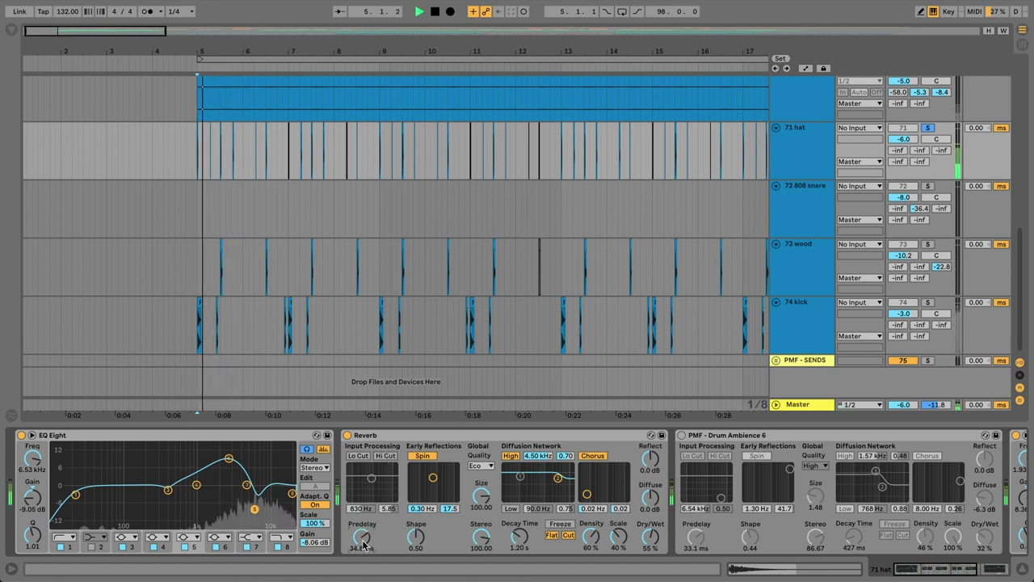
Step: Set the hat Reverb's size to 1.48 and decay time to 432 ms, playing the hat to compare
{"action": "key", "text": "space"}
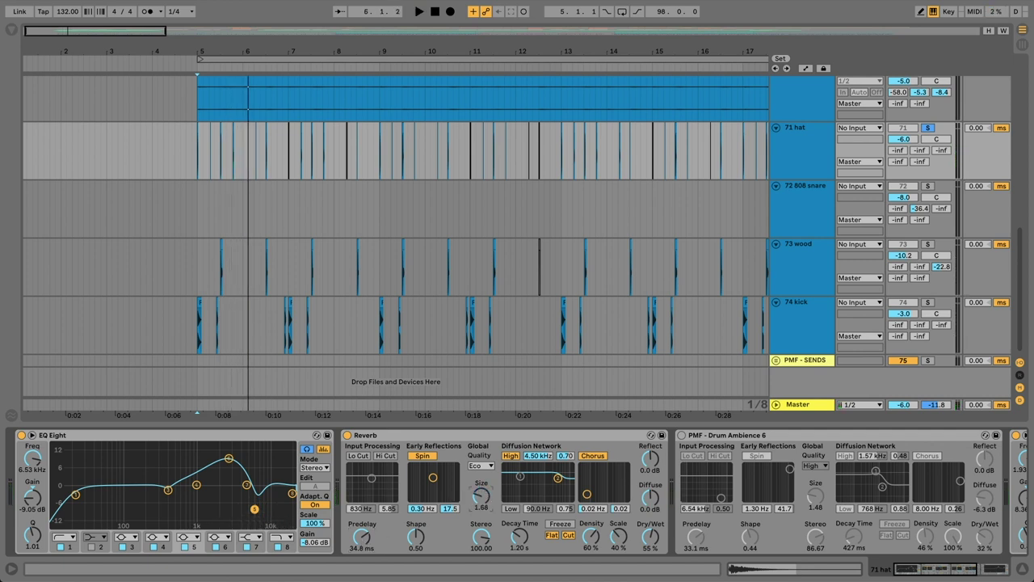
{"action": "key", "text": "space"}
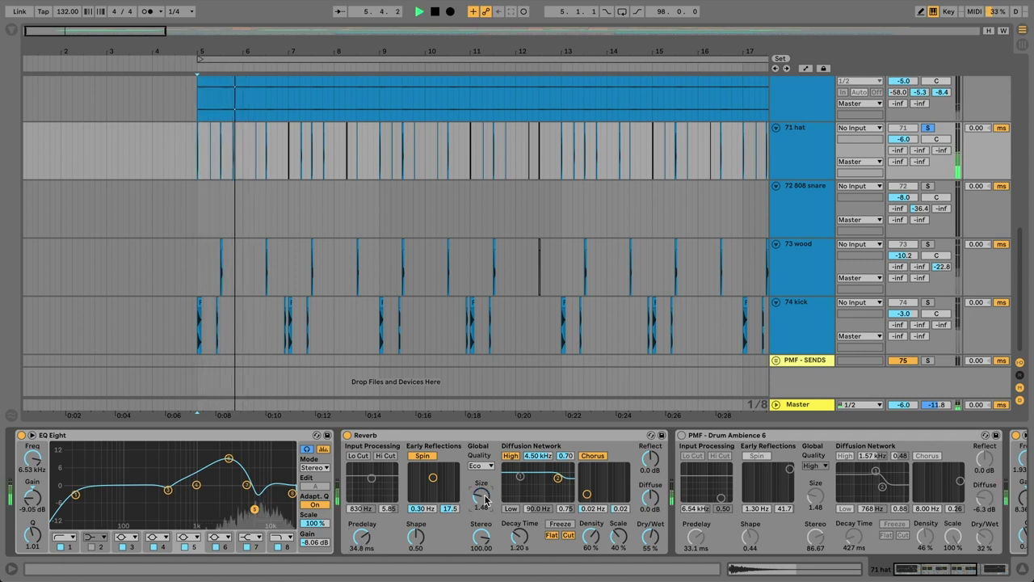
{"action": "key", "text": "space"}
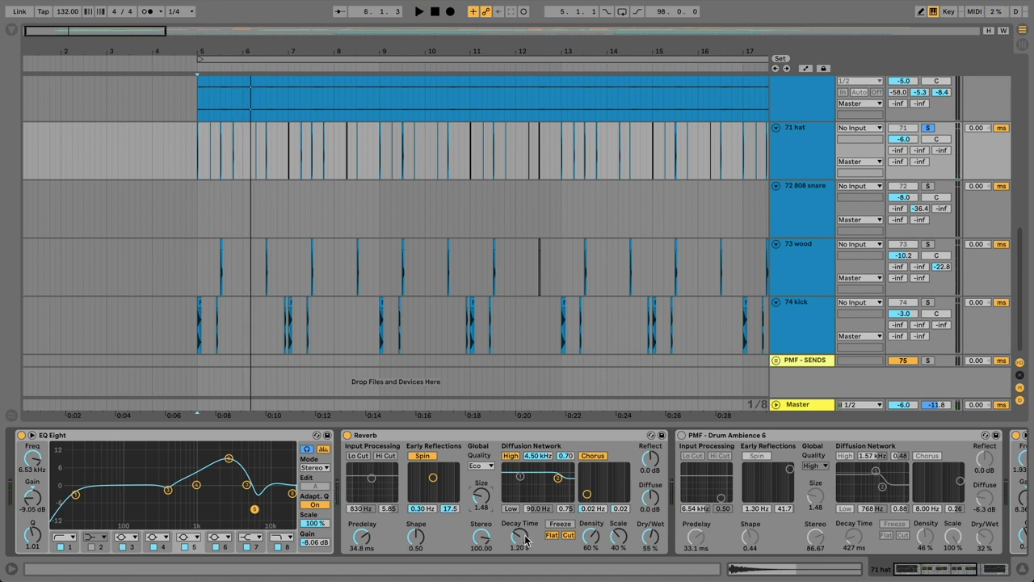
{"action": "key", "text": "space"}
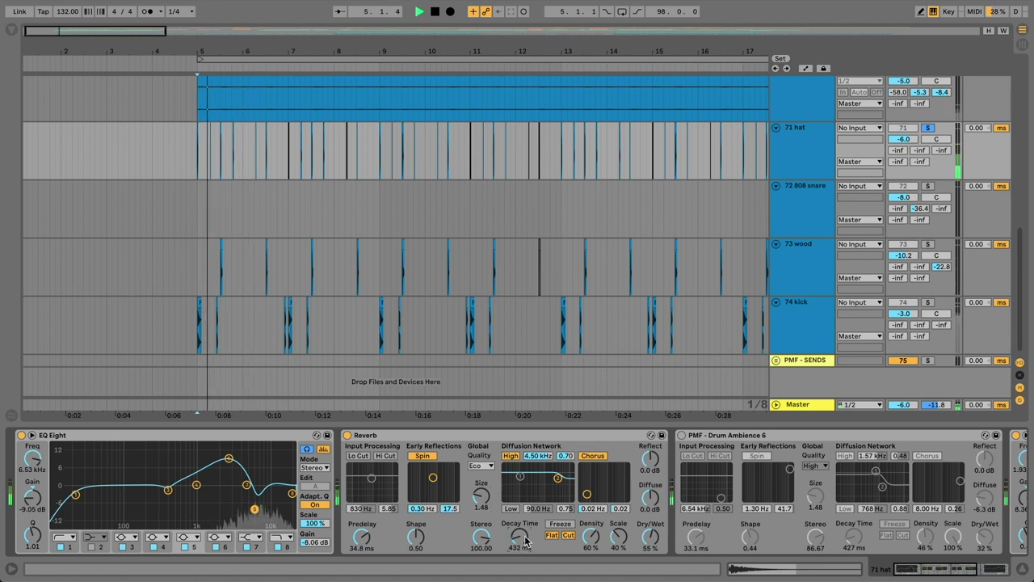
Step: Set the hat Reverb's diffuse level to -6.6 dB and its dry/wet to 33%, auditioning the hat
{"action": "key", "text": "space"}
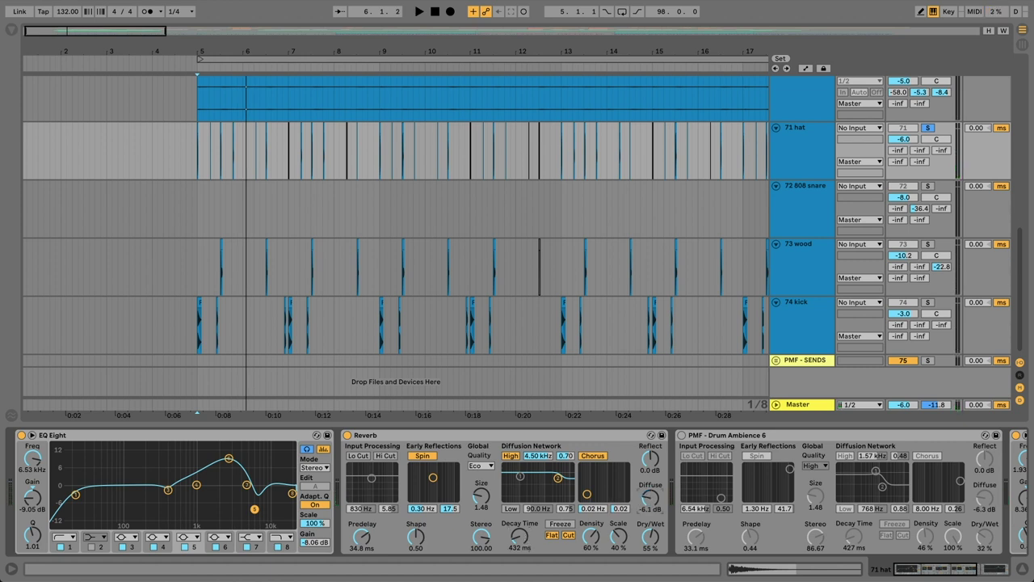
{"action": "key", "text": "space"}
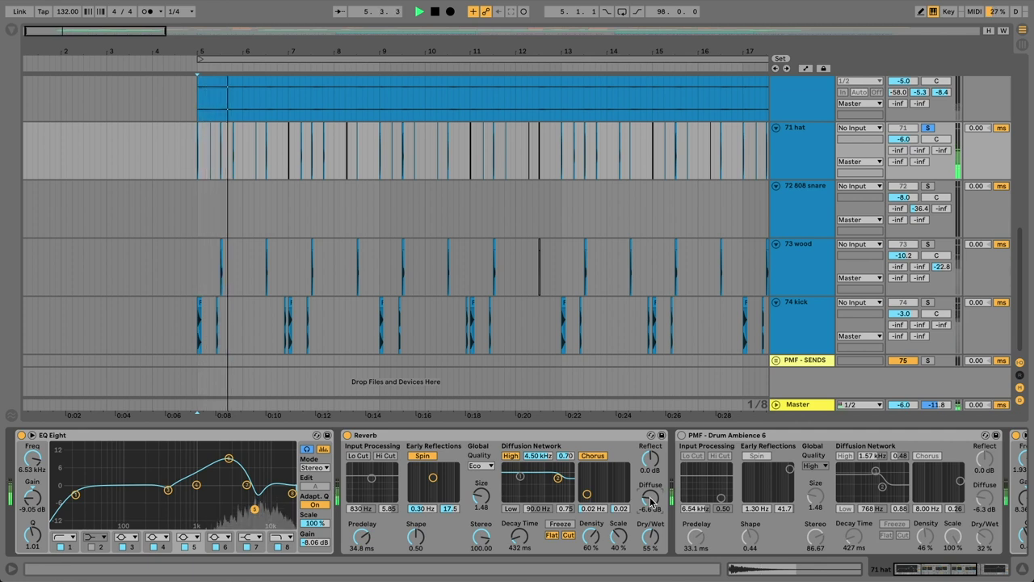
{"action": "key", "text": "space"}
{"action": "key", "text": "space"}
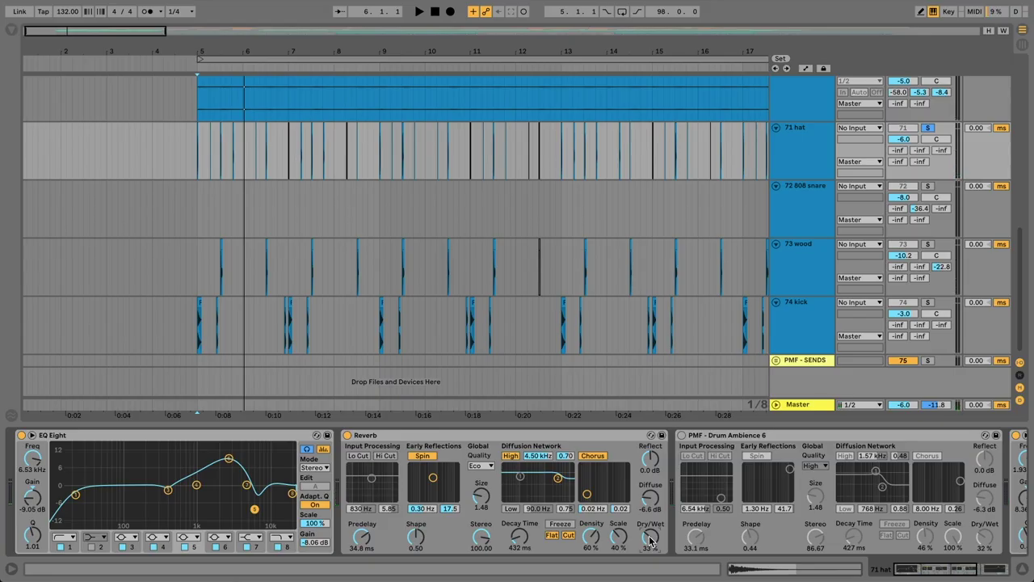
Step: Solo the drum tracks including the 72 808 snare and play them from bar 37
{"action": "left_click_drag", "start_coordinate": [563, 52], "coordinate": [563, 4]}
{"action": "left_click_drag", "start_coordinate": [129, 49], "coordinate": [108, 47]}
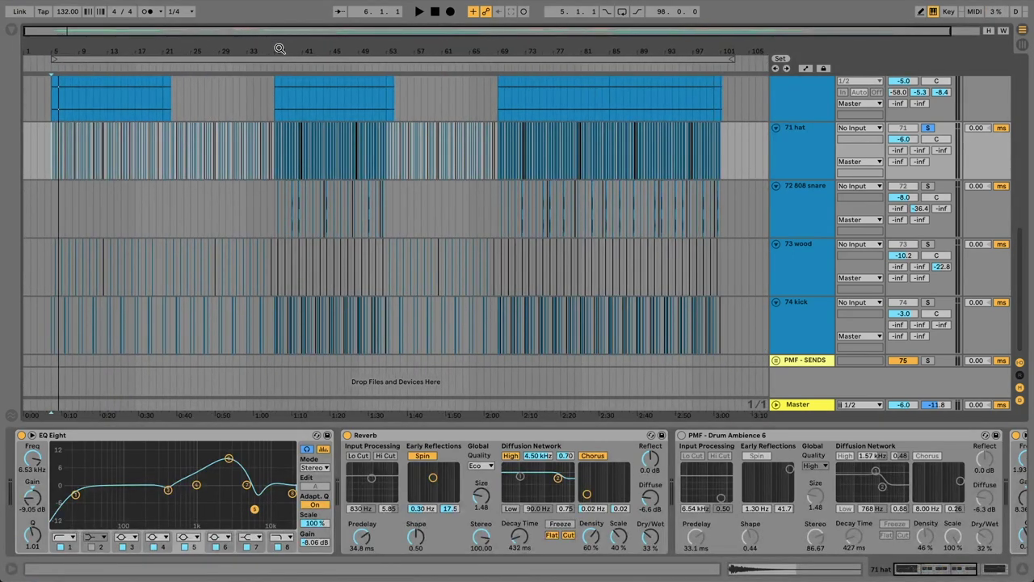
{"action": "left_click_drag", "start_coordinate": [286, 48], "coordinate": [415, 125]}
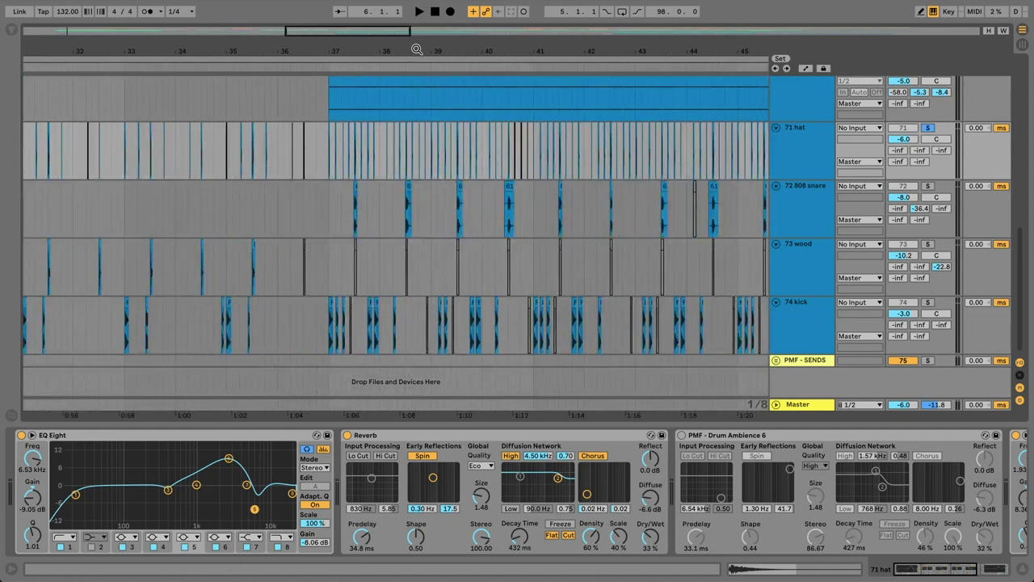
{"action": "left_click", "coordinate": [329, 317]}
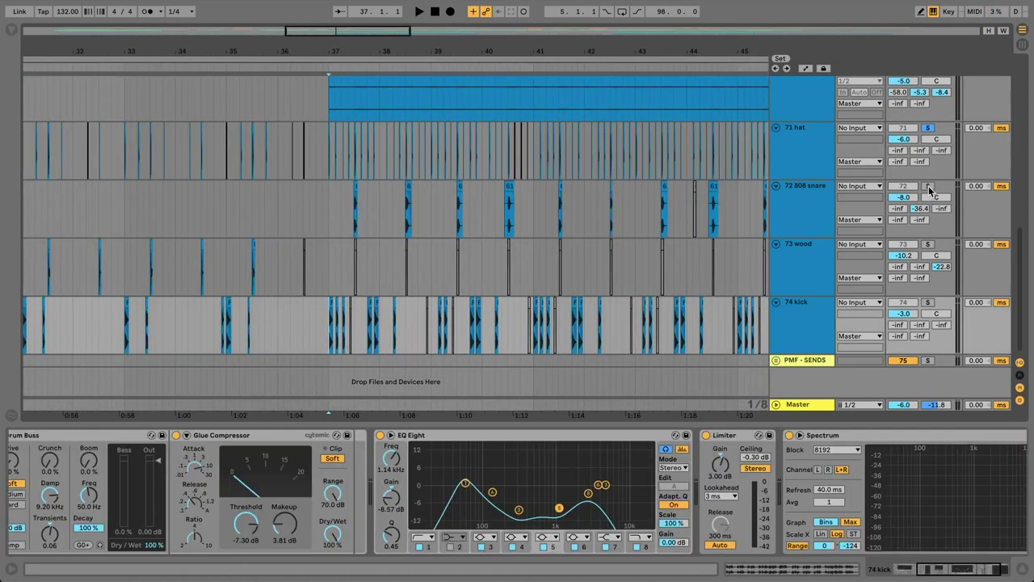
{"action": "key", "text": "space"}
{"action": "key", "text": "space"}
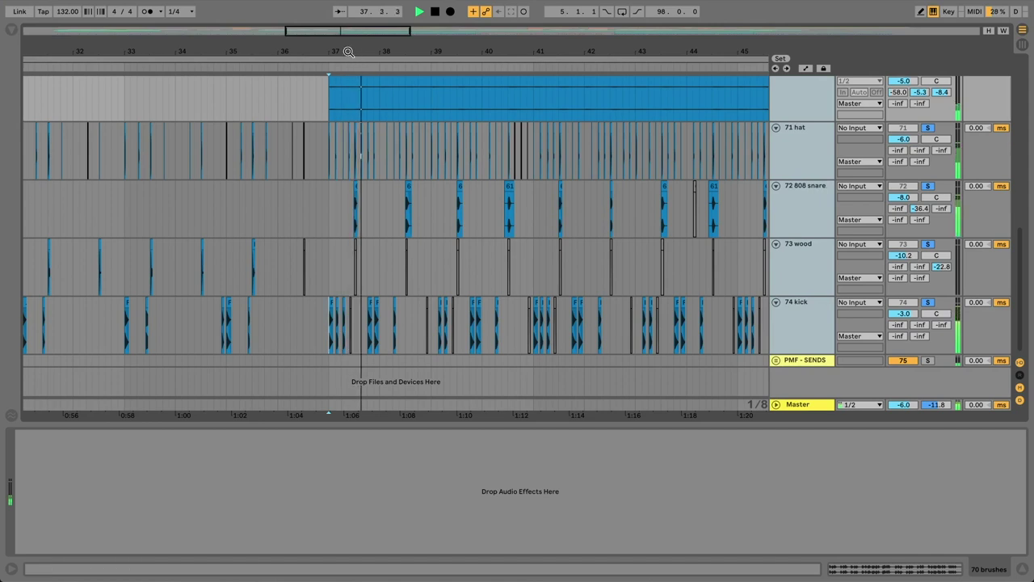
Step: Solo only the 72 808 snare and audition its hit at 37.3 through PMF - Drum Ambience 6, comparing its Hi Cut
{"action": "left_click_drag", "start_coordinate": [340, 51], "coordinate": [455, 129]}
{"action": "key", "text": "space"}
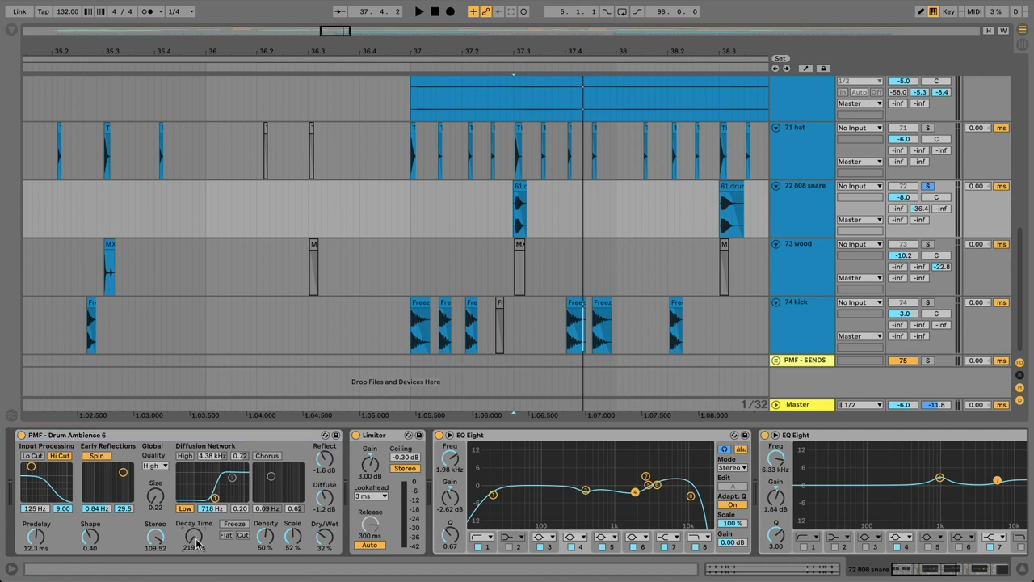
{"action": "key", "text": "space"}
{"action": "key", "text": "space"}
{"action": "key", "text": "space"}
{"action": "left_click", "coordinate": [63, 457]}
{"action": "key", "text": "space"}
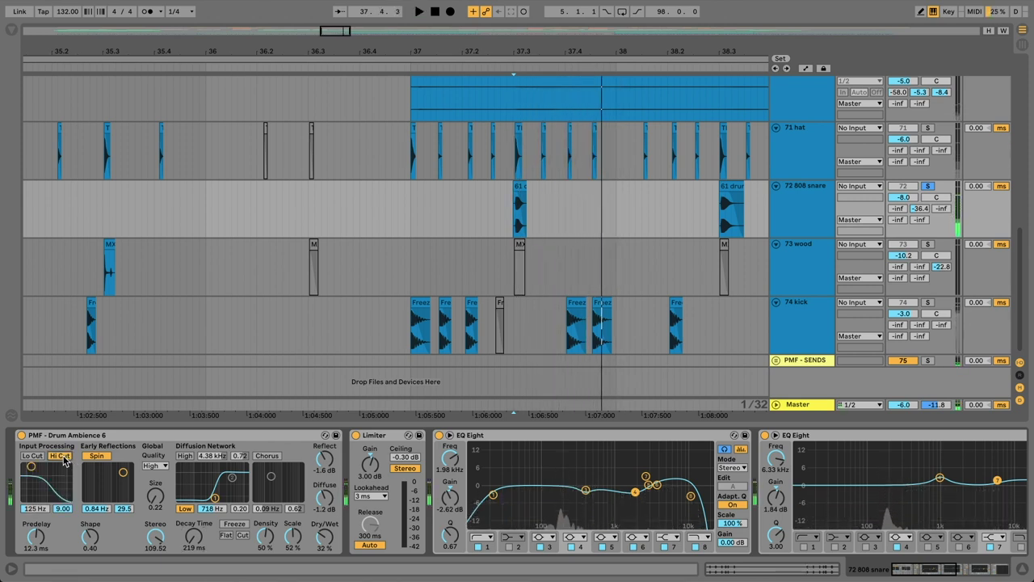
{"action": "key", "text": "space"}
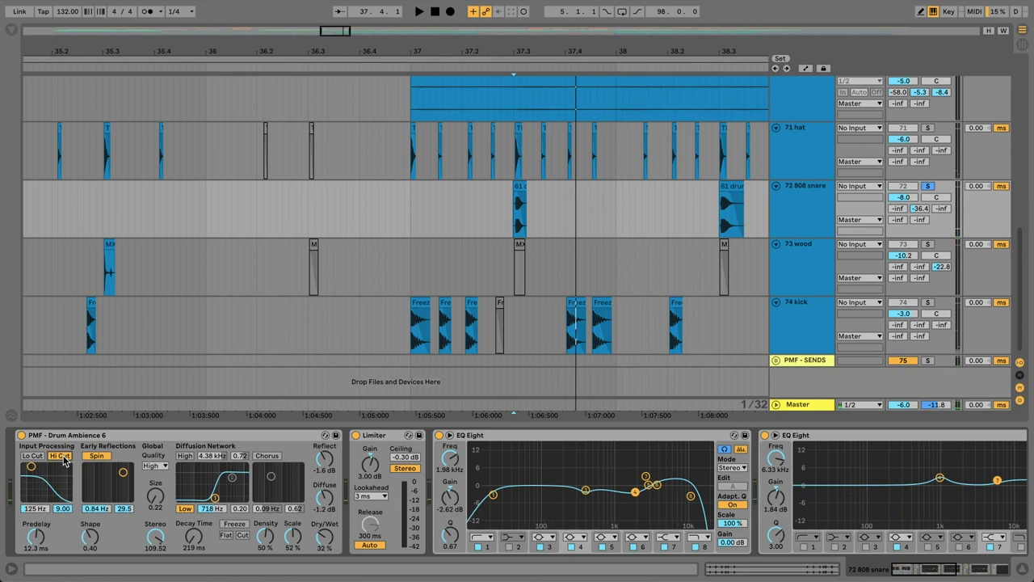
Step: Solo all five drum tracks from 70 brushes to 74 kick and play them from bar 5 and from bar 37
{"action": "left_click_drag", "start_coordinate": [357, 43], "coordinate": [357, 8]}
{"action": "left_click", "coordinate": [64, 231]}
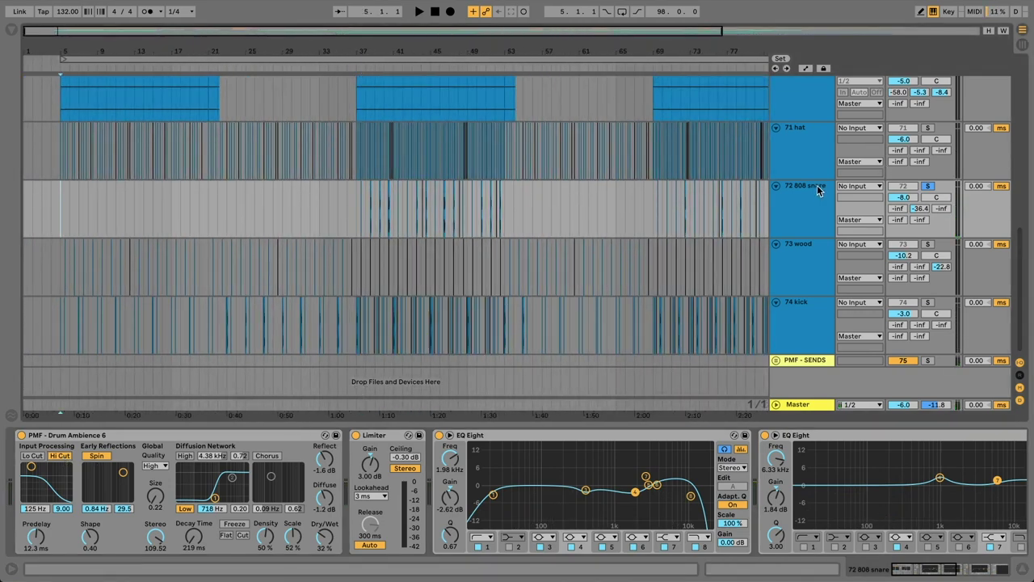
{"action": "left_click", "coordinate": [809, 303]}
{"action": "scroll", "coordinate": [809, 198], "scroll_direction": "up", "scroll_amount": 2}
{"action": "left_click", "coordinate": [929, 133]}
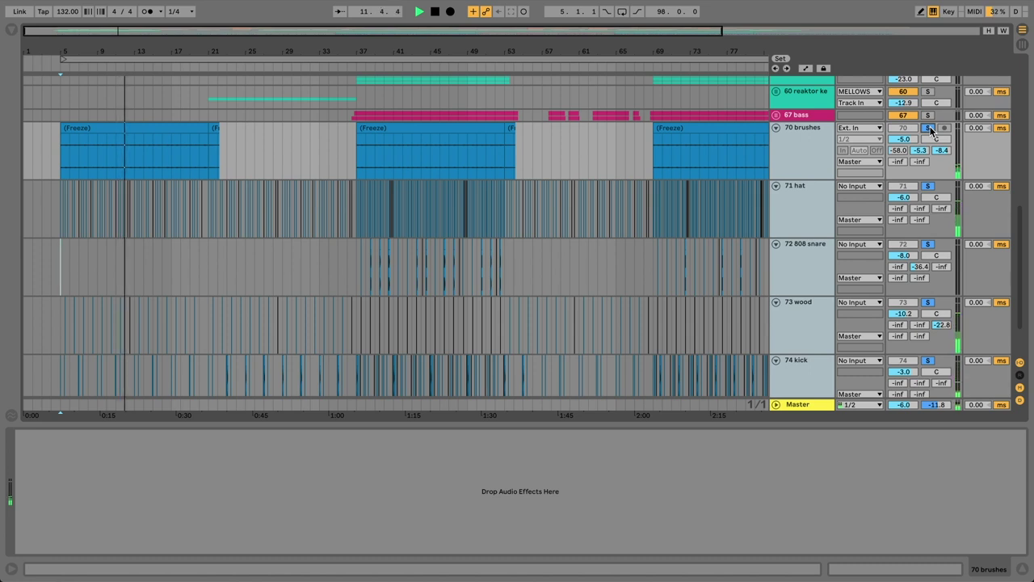
{"action": "left_click", "coordinate": [412, 269]}
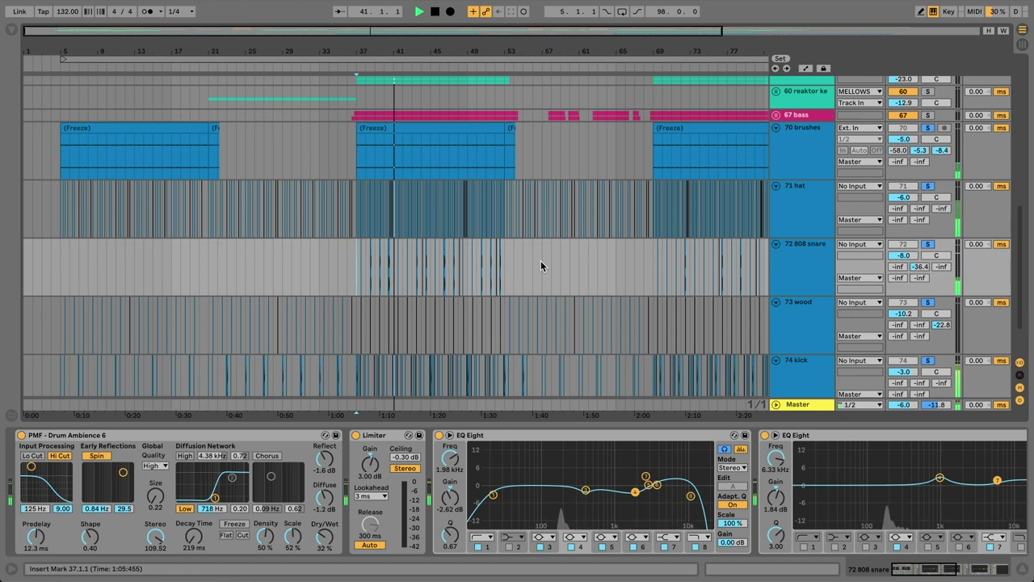
Step: Unfold and solo the 64 keys audio track and play it from bar 21
{"action": "left_click_drag", "start_coordinate": [423, 49], "coordinate": [416, 304]}
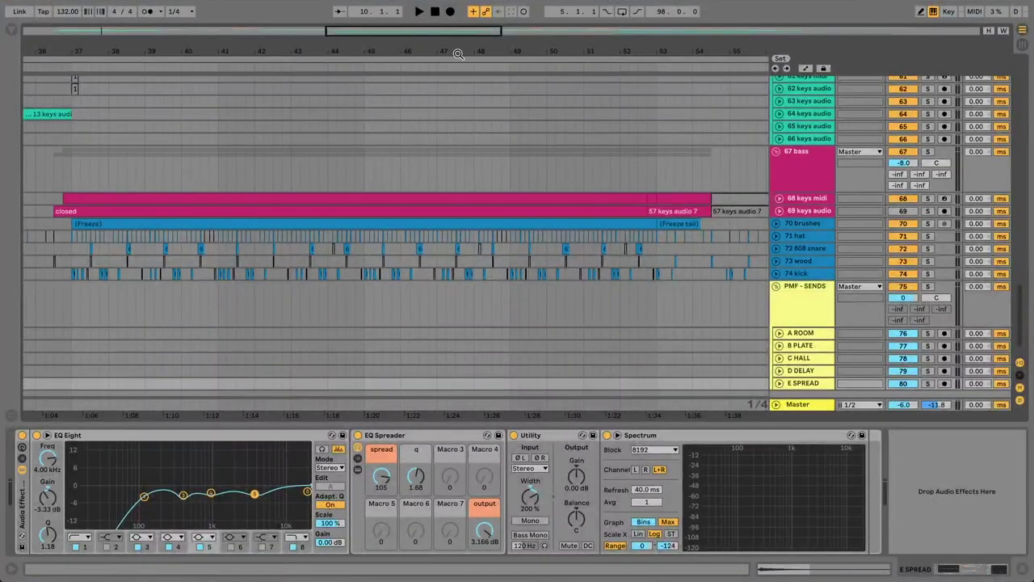
{"action": "left_click_drag", "start_coordinate": [456, 52], "coordinate": [533, 52]}
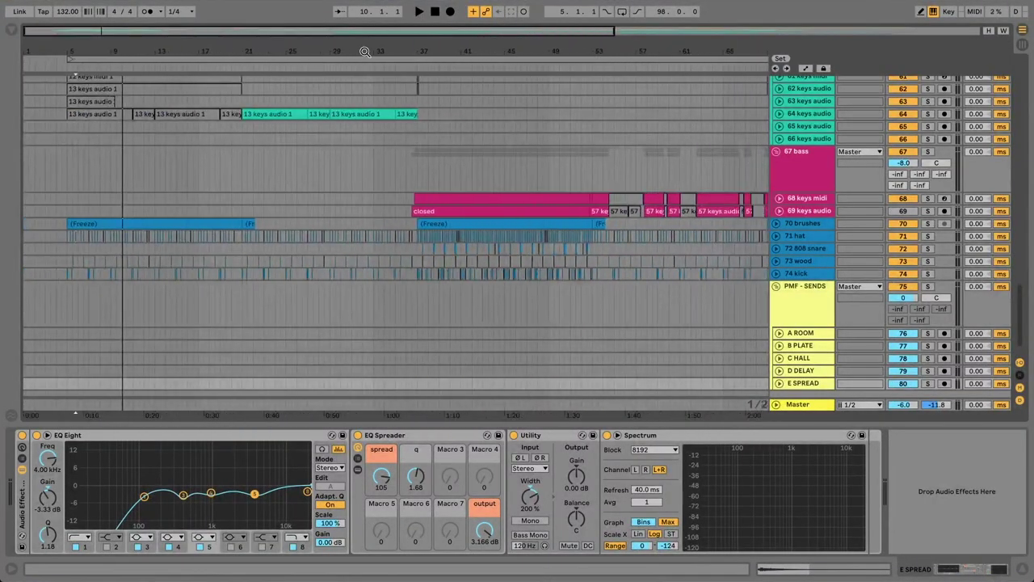
{"action": "left_click_drag", "start_coordinate": [217, 48], "coordinate": [361, 49]}
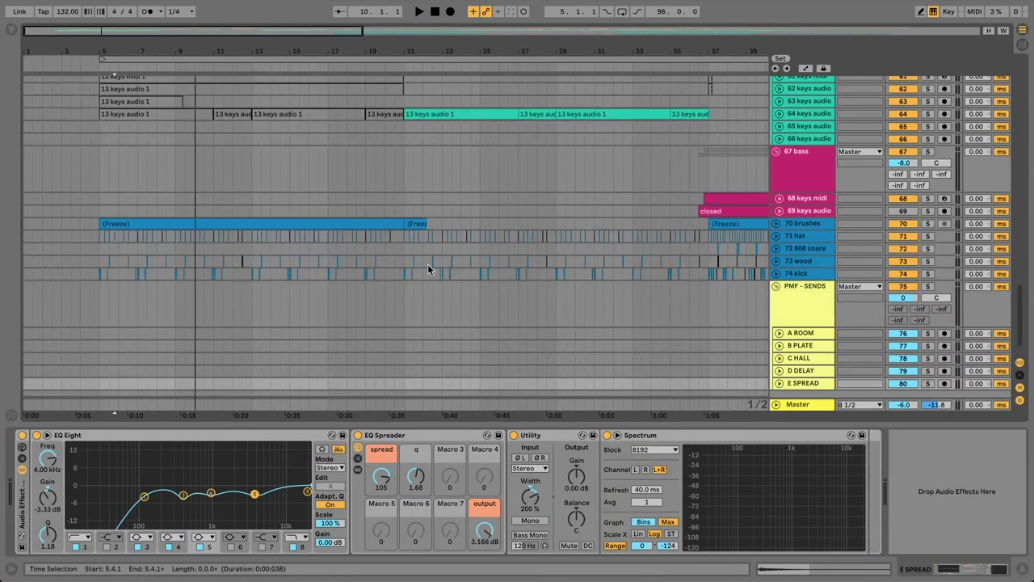
{"action": "scroll", "coordinate": [428, 263], "scroll_direction": "up", "scroll_amount": 3}
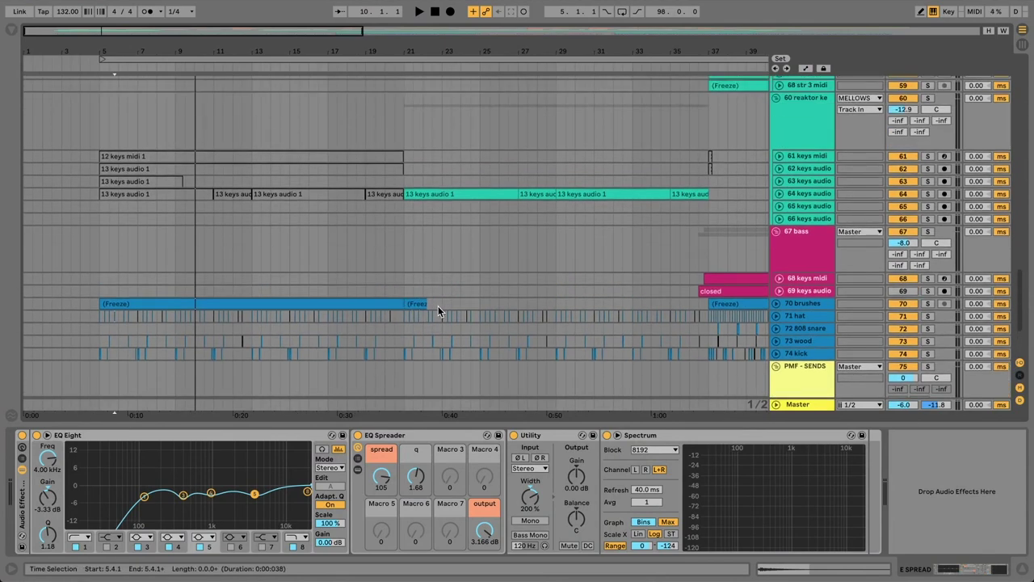
{"action": "left_click", "coordinate": [404, 292]}
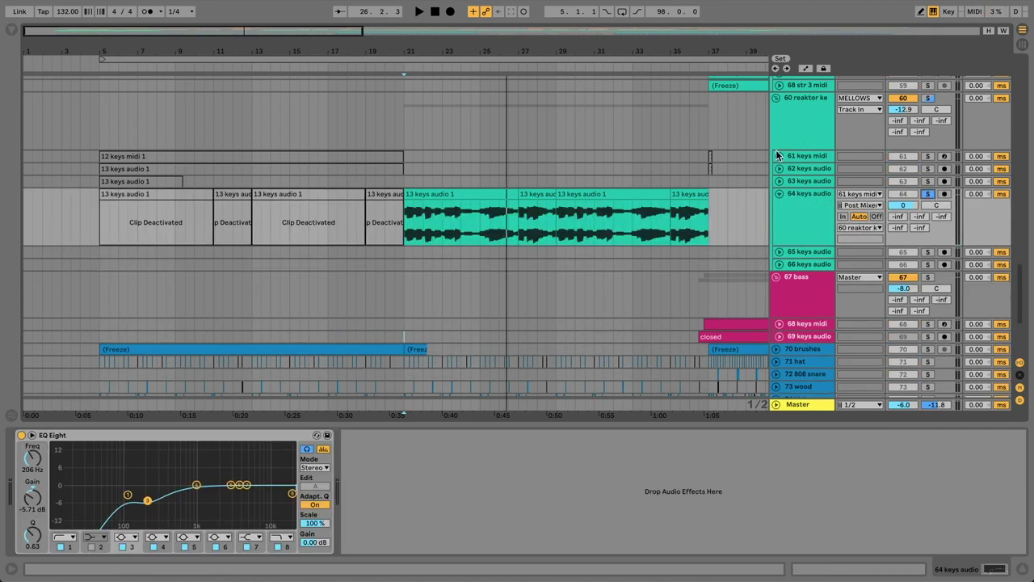
Step: Unfold the 61 keys midi track, activate its 12 keys midi 1 clip and open the clip's notes
{"action": "left_click", "coordinate": [779, 156]}
{"action": "left_click", "coordinate": [330, 156]}
{"action": "key", "text": "0"}
{"action": "double_click", "coordinate": [312, 157]}
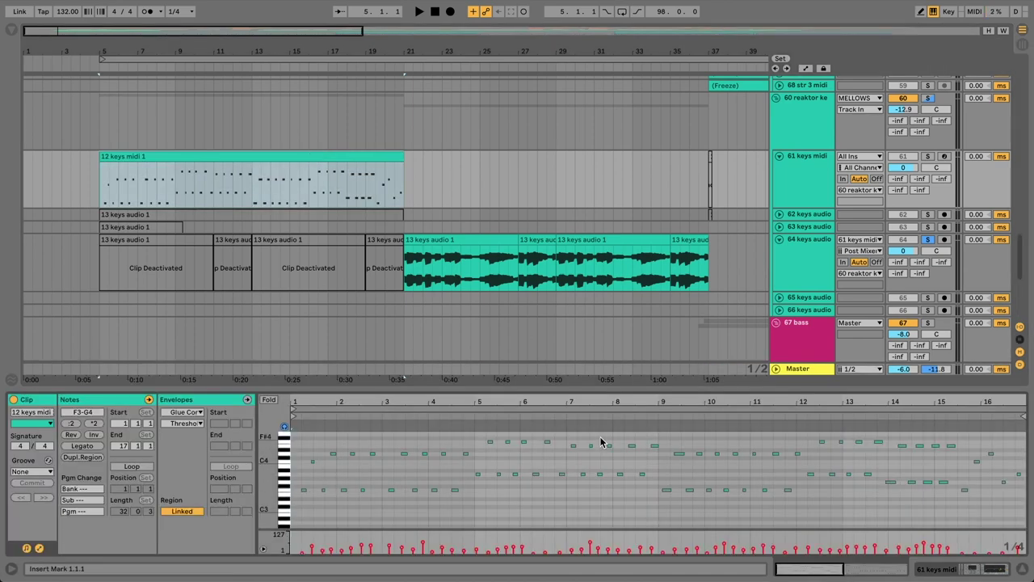
Step: Unfold the 62 keys audio track and activate its 13 keys audio 1 clip at bar 5
{"action": "left_click", "coordinate": [779, 214]}
{"action": "left_click", "coordinate": [346, 215]}
{"action": "key", "text": "0"}
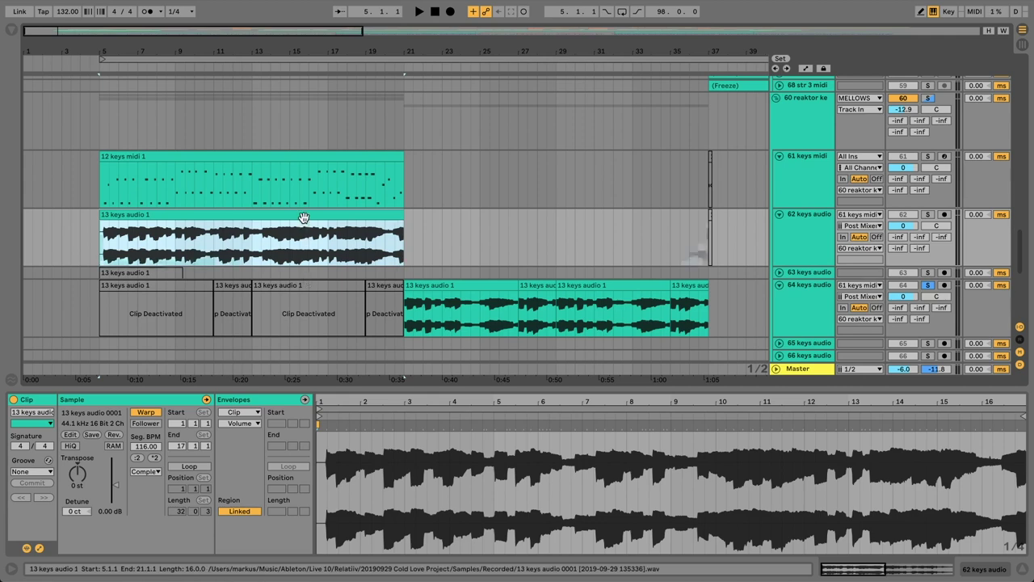
Step: Duplicate the 62 keys audio clip to bar 21, split the copy and move its second part earlier to bar 27
{"action": "key", "text": "ctrl+d"}
{"action": "left_click", "coordinate": [540, 248]}
{"action": "key", "text": "ctrl+e"}
{"action": "left_click_drag", "start_coordinate": [570, 226], "coordinate": [550, 229]}
{"action": "left_click", "coordinate": [549, 250]}
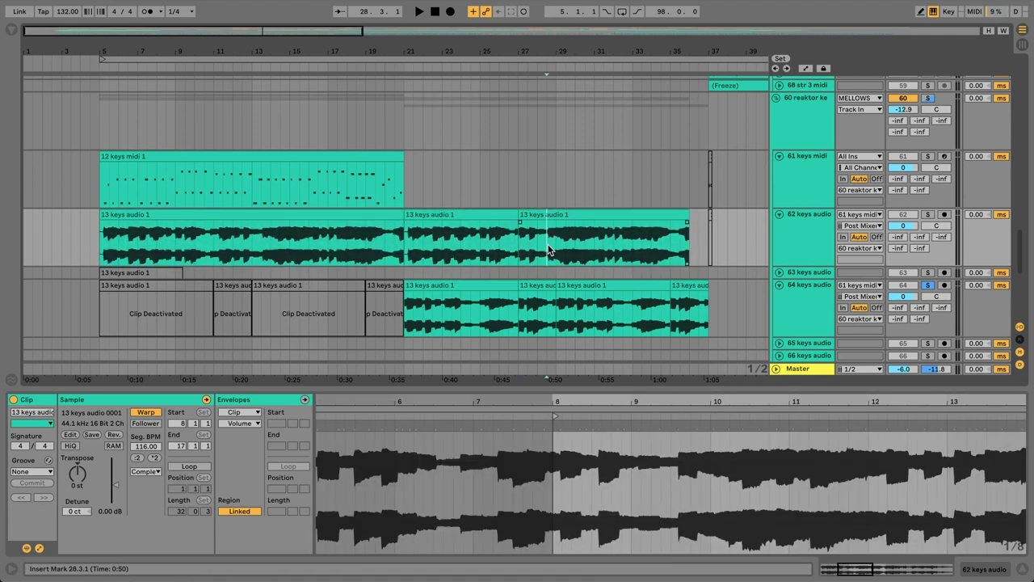
Step: Add a warp marker after bar 19 in the 64 keys audio clip at bar 21 and shift it to just before bar 20
{"action": "left_click", "coordinate": [529, 284]}
{"action": "left_click", "coordinate": [461, 285]}
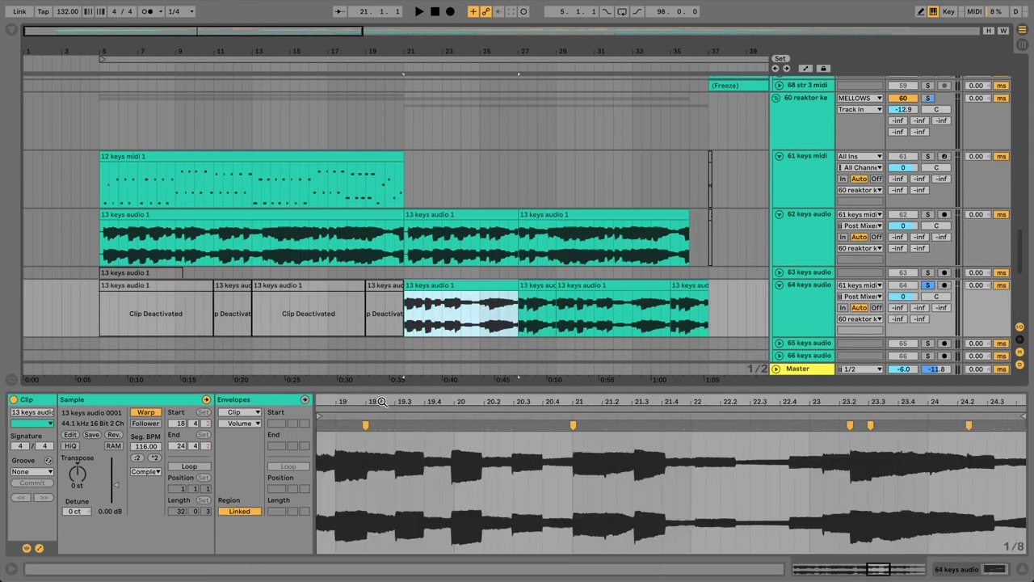
{"action": "left_click_drag", "start_coordinate": [428, 402], "coordinate": [428, 386]}
{"action": "left_click", "coordinate": [430, 424]}
{"action": "left_click_drag", "start_coordinate": [430, 424], "coordinate": [454, 424]}
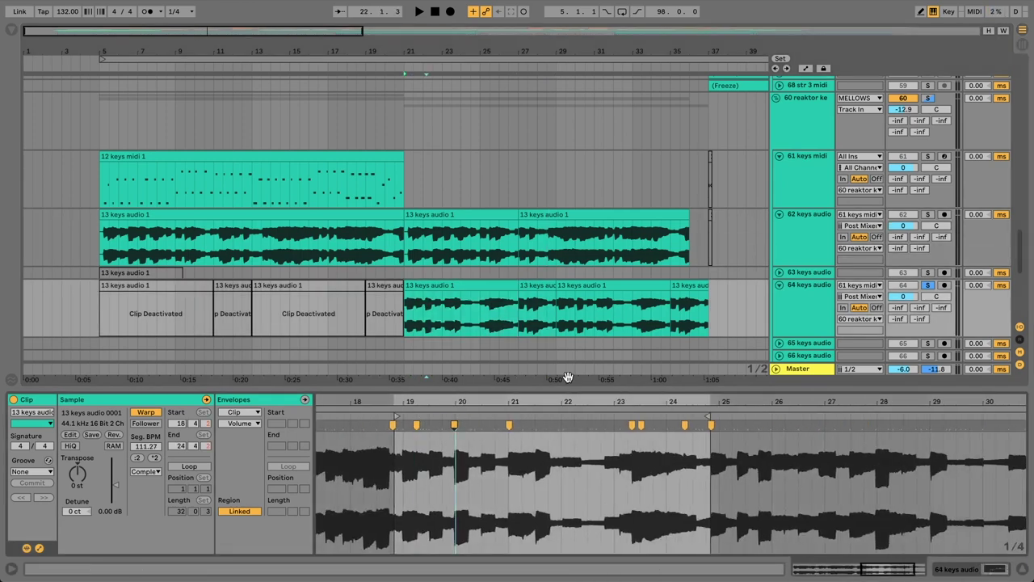
Step: Delete the two duplicated clip pieces after bar 21 on the 62 keys audio track
{"action": "left_click", "coordinate": [463, 214]}
{"action": "key", "text": "Delete"}
{"action": "left_click", "coordinate": [590, 213]}
{"action": "key", "text": "Delete"}
Step: Fold the 61 keys midi and 62 keys audio tracks and deactivate their clips at bar 5
{"action": "left_click", "coordinate": [781, 214]}
{"action": "left_click", "coordinate": [780, 156]}
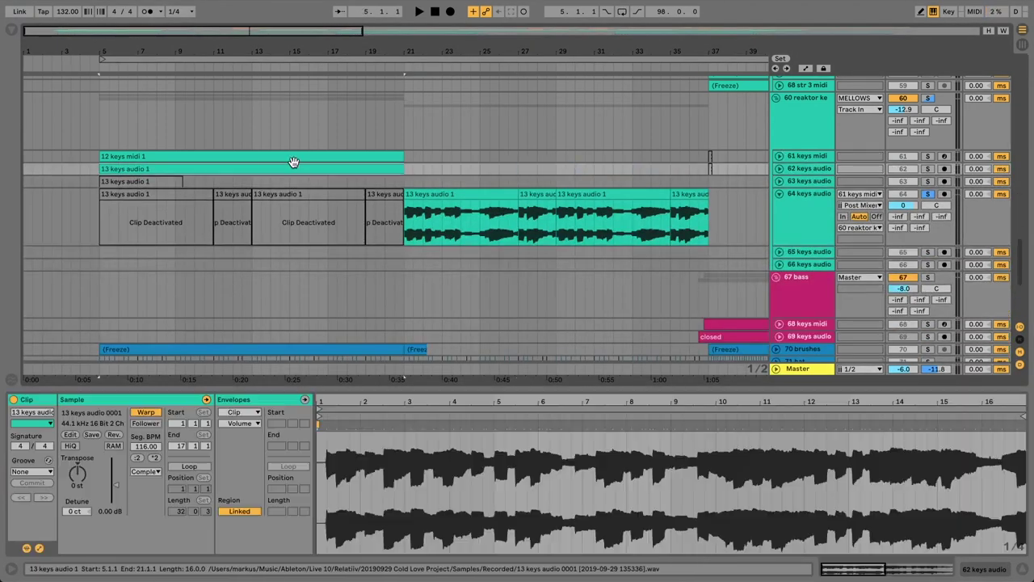
{"action": "left_click", "coordinate": [292, 162]}
{"action": "left_click", "coordinate": [294, 156]}
Step: Select the 64 keys audio clip at bar 21, unsolo its track and play the full arrangement from there
{"action": "left_click", "coordinate": [444, 204]}
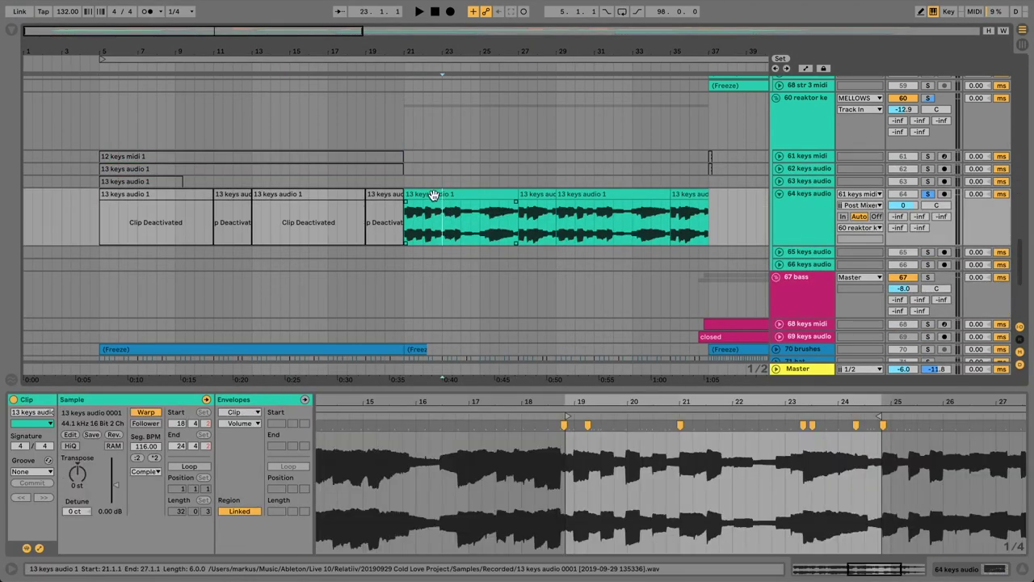
{"action": "double_click", "coordinate": [444, 204]}
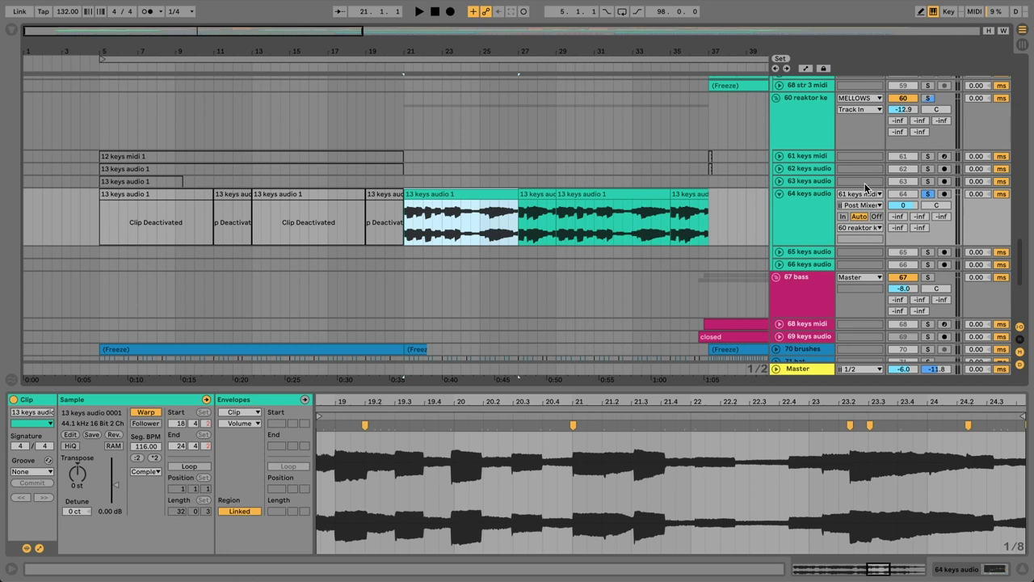
{"action": "left_click", "coordinate": [926, 195]}
{"action": "key", "text": "space"}
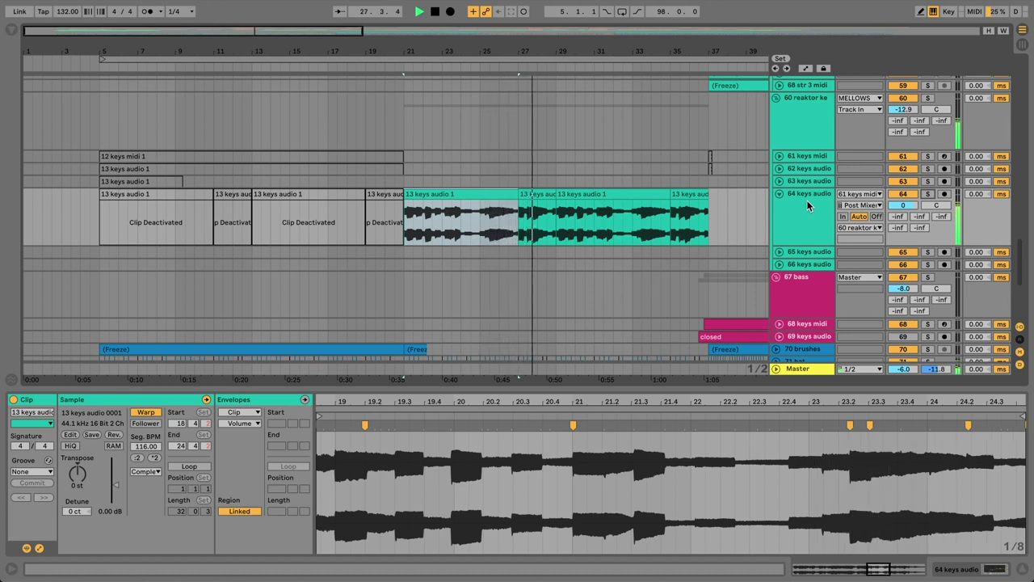
{"action": "key", "text": "space"}
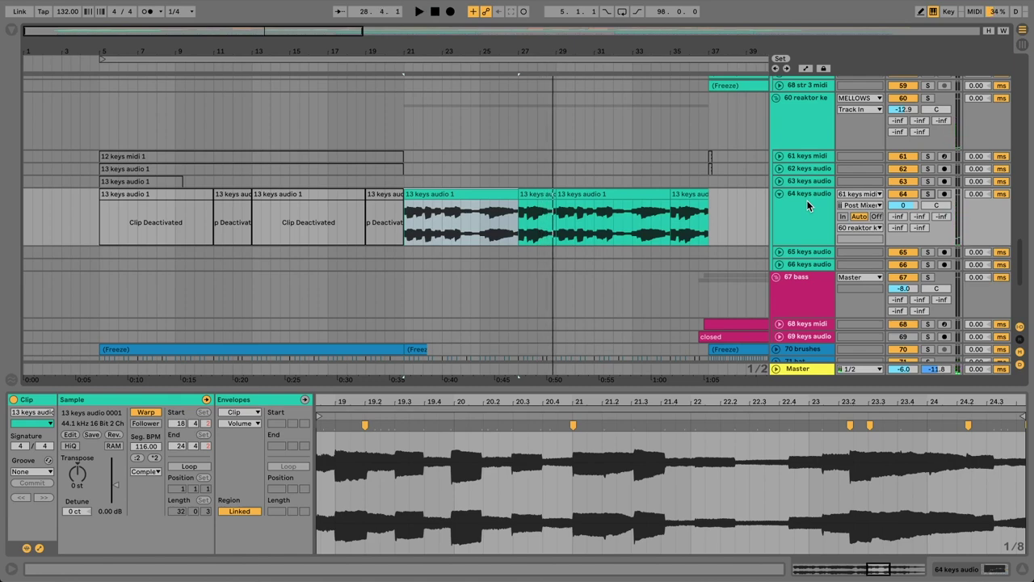
Step: Fold the 60 reaktor keys group and unfold the 68 keys midi and 69 keys audio tracks in the 67 bass group
{"action": "left_click_drag", "start_coordinate": [708, 43], "coordinate": [267, 29]}
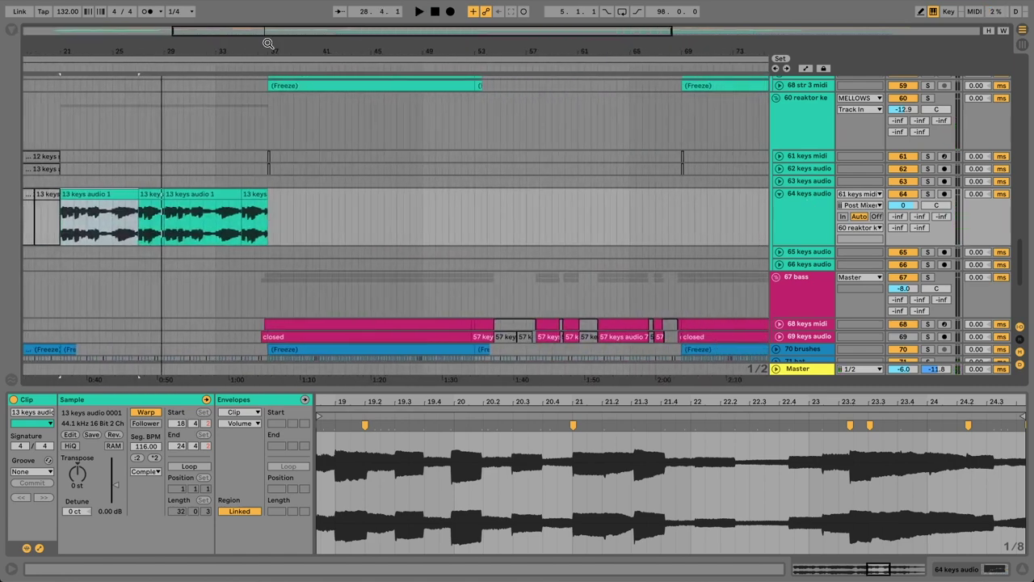
{"action": "left_click", "coordinate": [779, 194]}
{"action": "left_click", "coordinate": [776, 98]}
{"action": "left_click", "coordinate": [779, 182]}
{"action": "left_click", "coordinate": [778, 169]}
{"action": "left_click", "coordinate": [806, 179]}
Step: Select the first bass clip on 68 keys midi, show its device chain, and solo and play the 67 bass group
{"action": "left_click_drag", "start_coordinate": [344, 48], "coordinate": [299, 49]}
{"action": "left_click", "coordinate": [205, 167]}
{"action": "key", "text": "shift+Tab"}
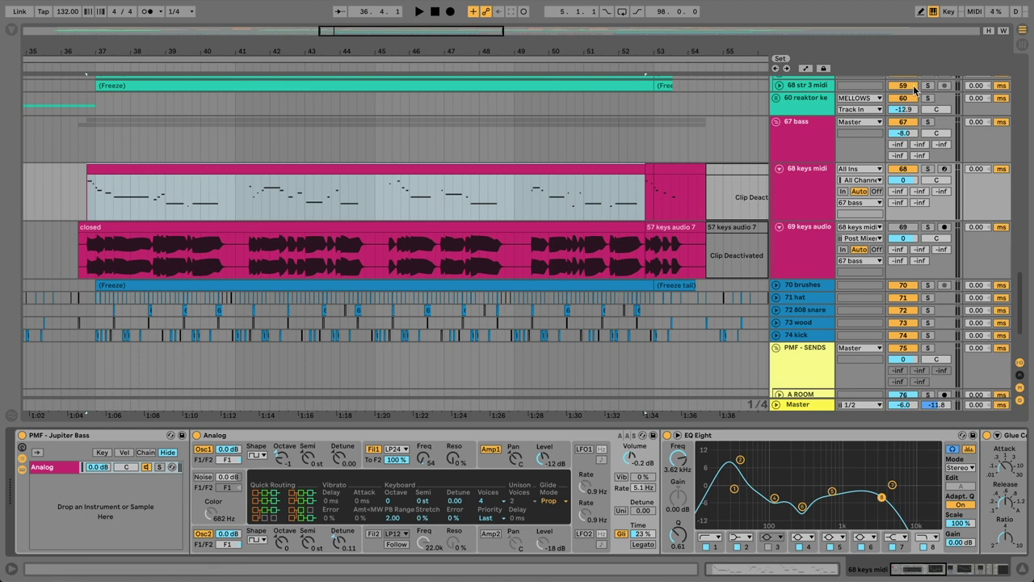
{"action": "left_click", "coordinate": [927, 121]}
{"action": "key", "text": "space"}
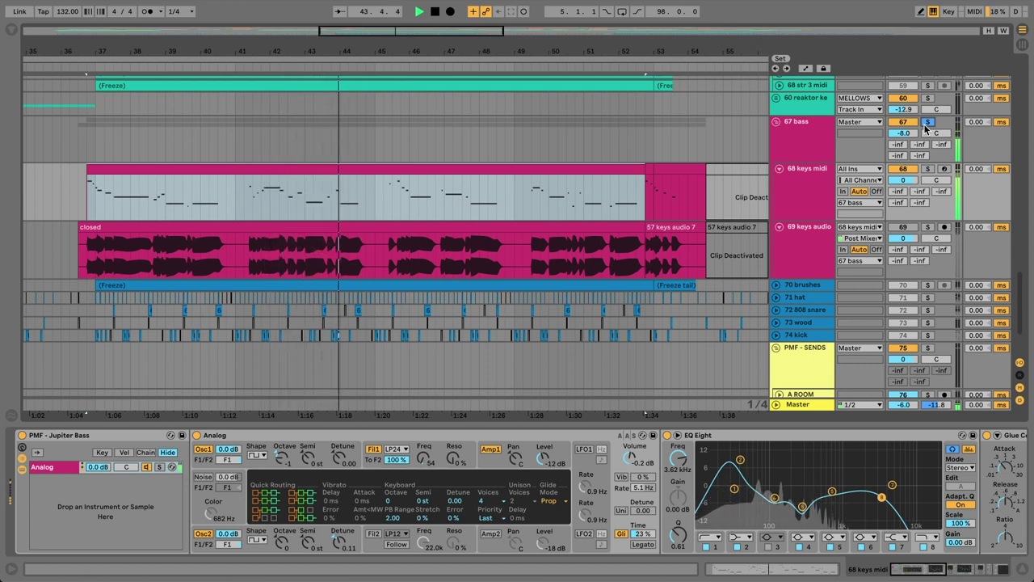
Step: Select the second Analog chain in the PMF - Jupiter Bass rack and play its sound with the bass clip
{"action": "key", "text": "space"}
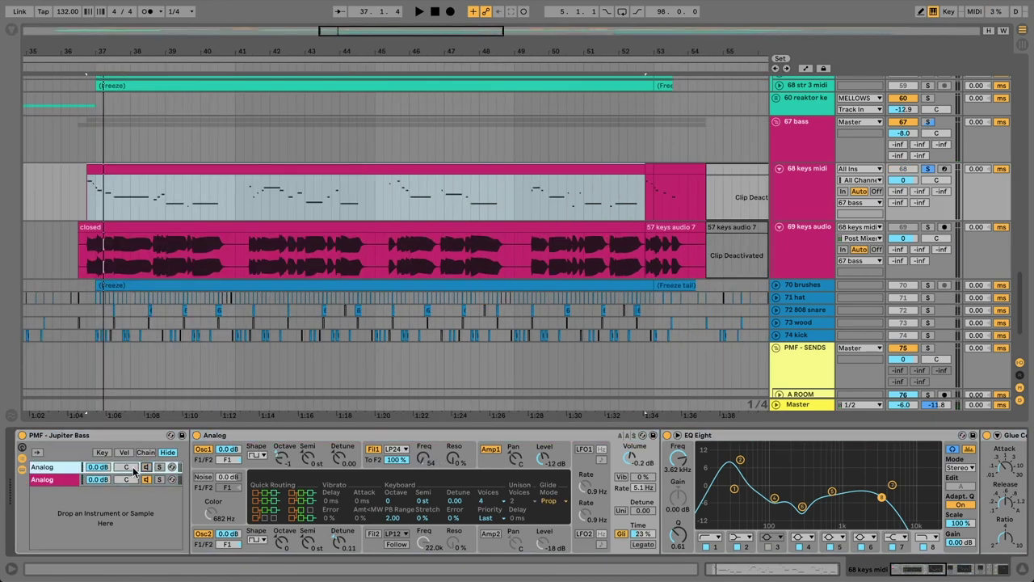
{"action": "left_click", "coordinate": [53, 482]}
{"action": "key", "text": "space"}
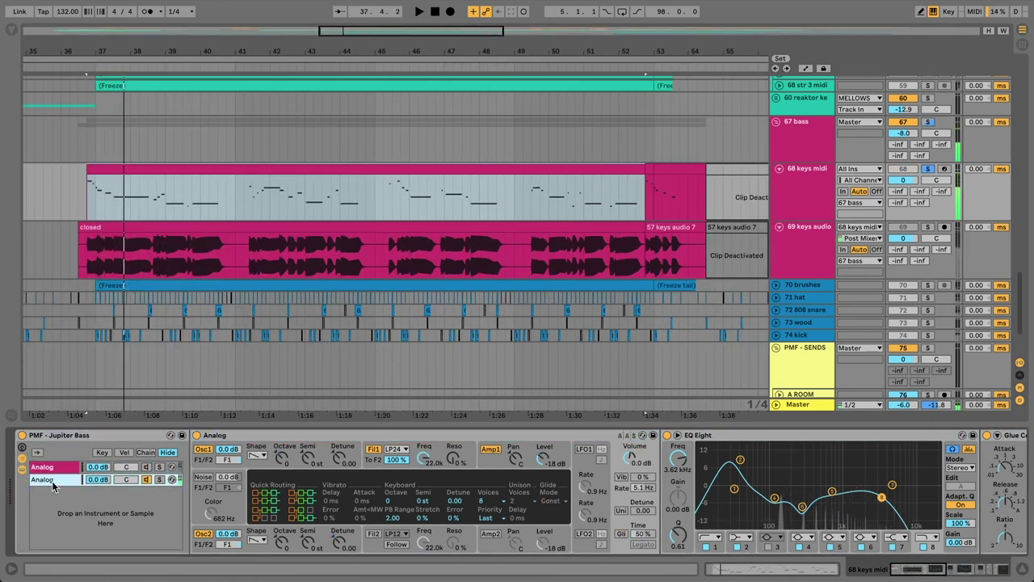
Step: Set Osc1 and Osc2 of the second Analog to the rectangle waveform and audition the bass
{"action": "left_click", "coordinate": [264, 459]}
{"action": "left_click", "coordinate": [254, 485]}
{"action": "left_click", "coordinate": [258, 539]}
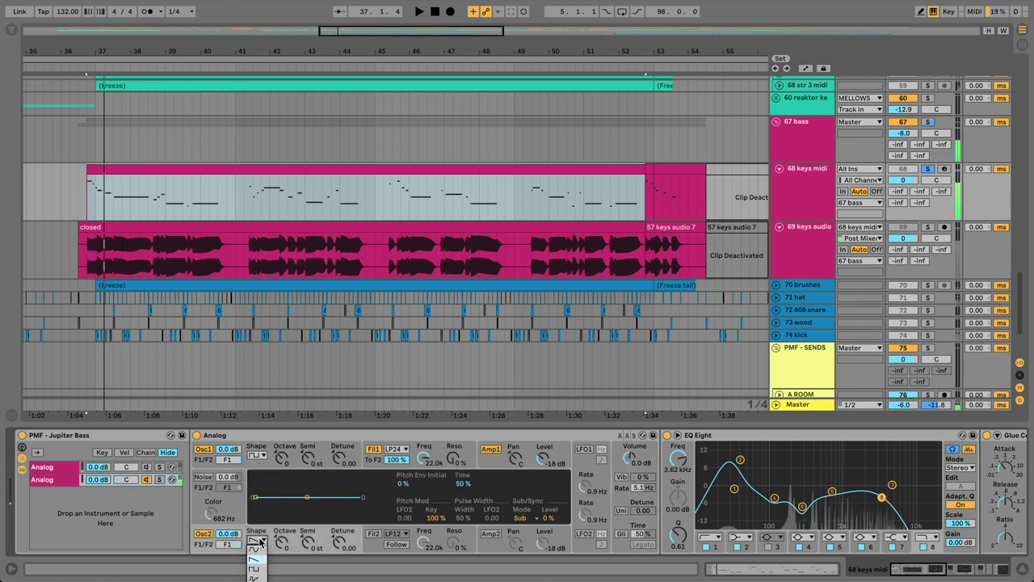
{"action": "left_click", "coordinate": [258, 572]}
{"action": "key", "text": "space"}
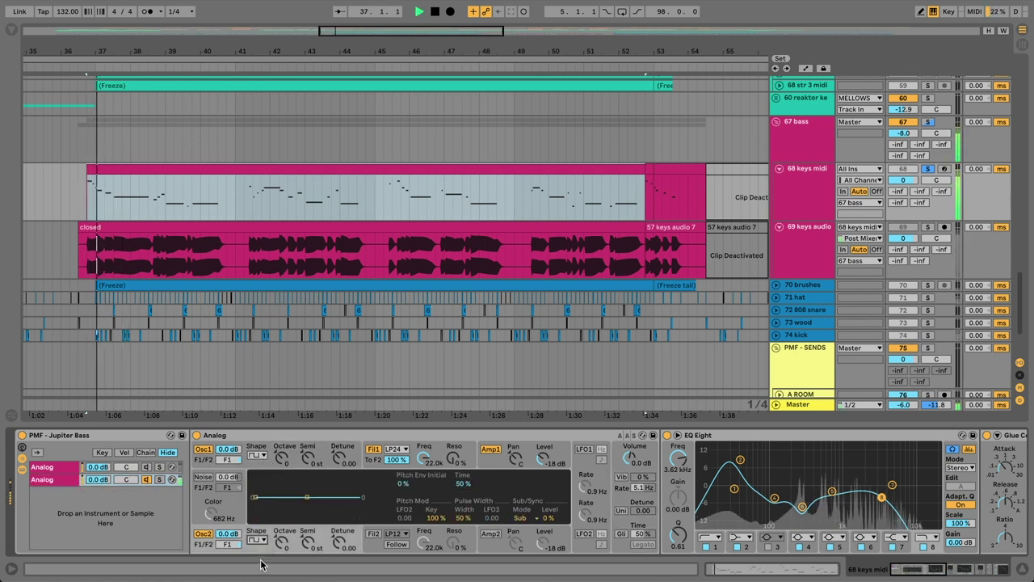
{"action": "key", "text": "space"}
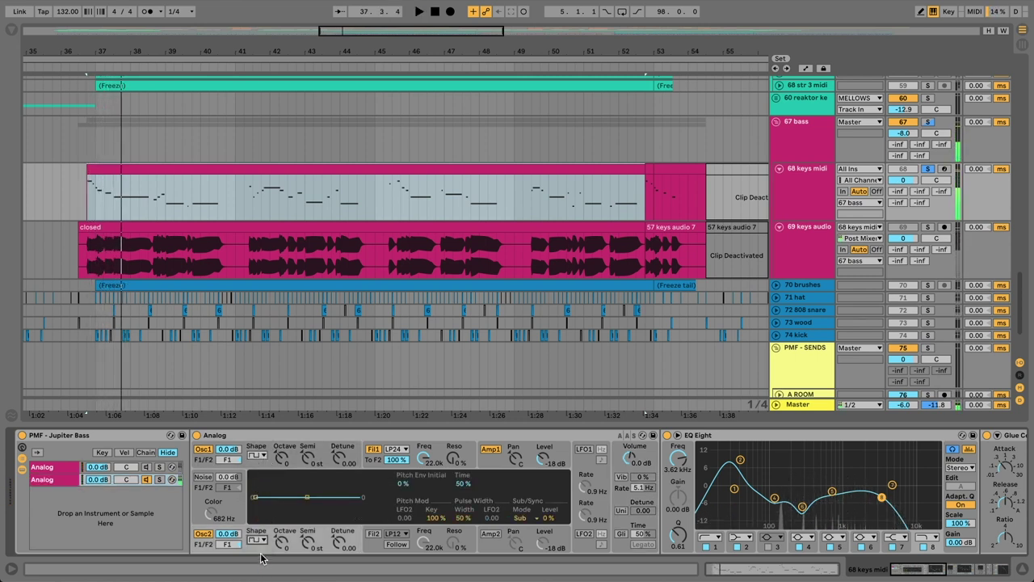
Step: Set Osc1's octave to -1 and Osc2's detune to 0.11, auditioning the bass after each change
{"action": "left_click", "coordinate": [283, 459]}
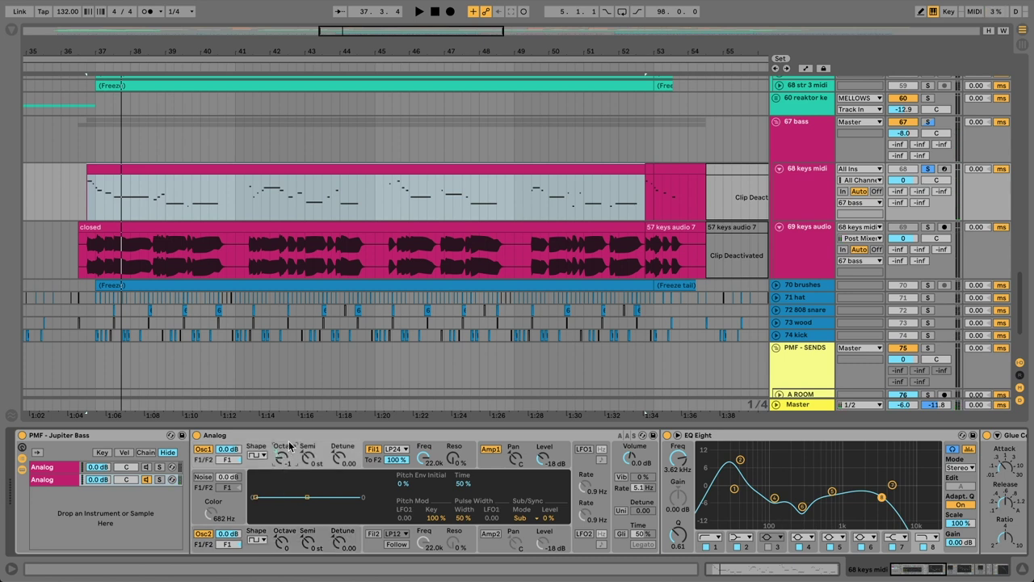
{"action": "key", "text": "space"}
{"action": "key", "text": "space"}
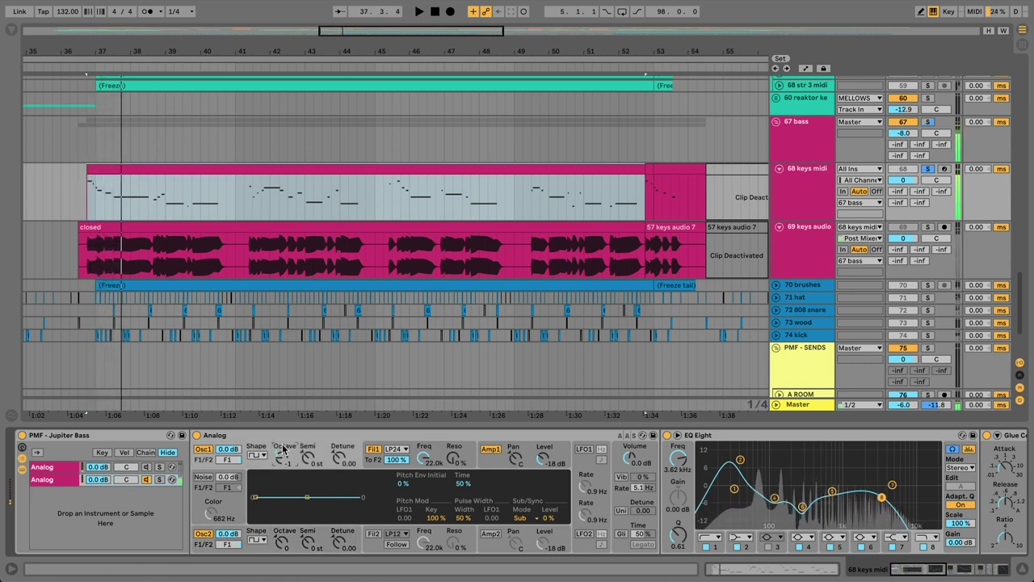
{"action": "left_click", "coordinate": [339, 546]}
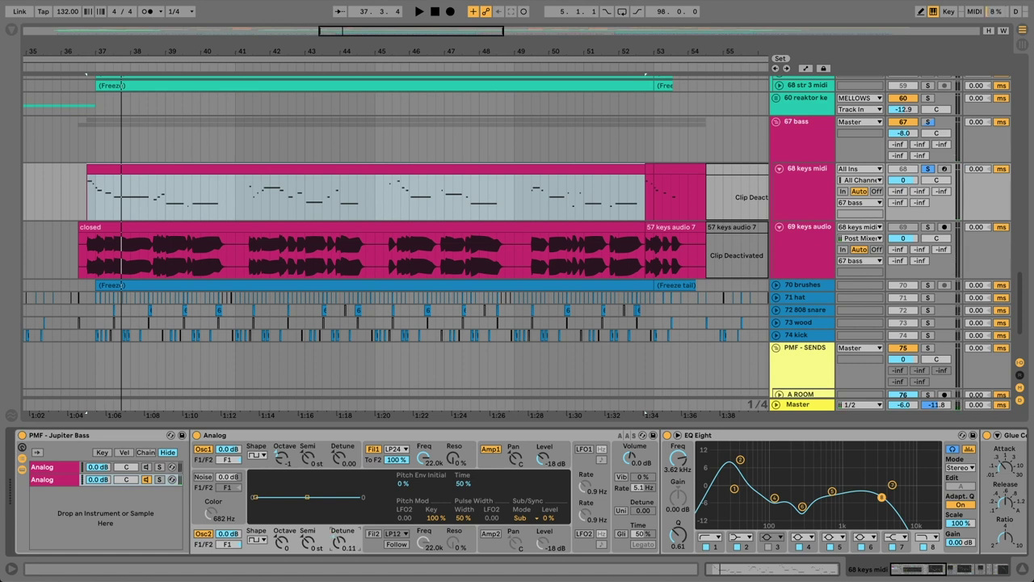
{"action": "key", "text": "space"}
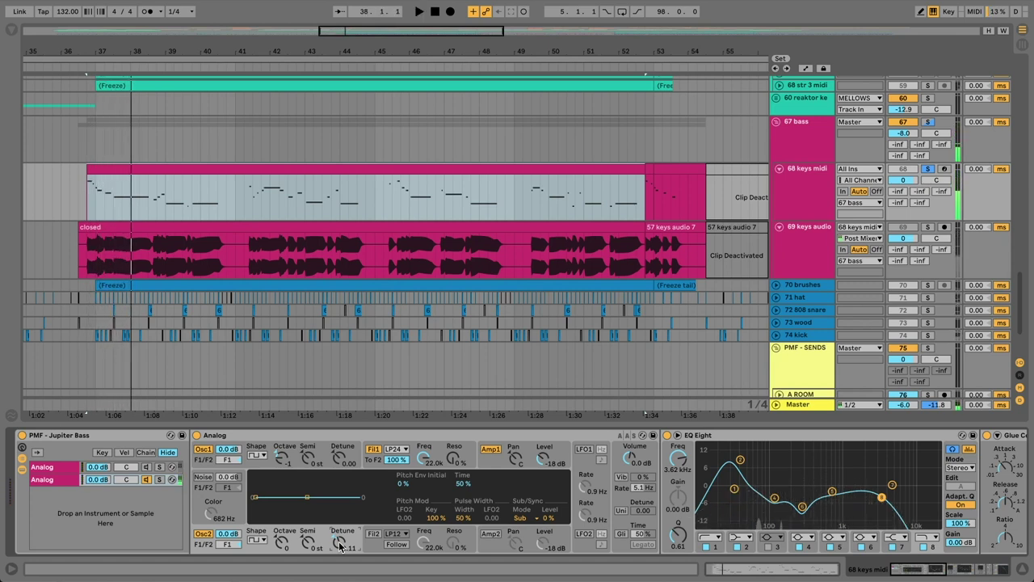
Step: Lower the Fil1 filter frequency to 57 and play the bass line
{"action": "key", "text": "space"}
{"action": "left_click_drag", "start_coordinate": [430, 454], "coordinate": [430, 510]}
{"action": "key", "text": "space"}
{"action": "key", "text": "space"}
{"action": "key", "text": "space"}
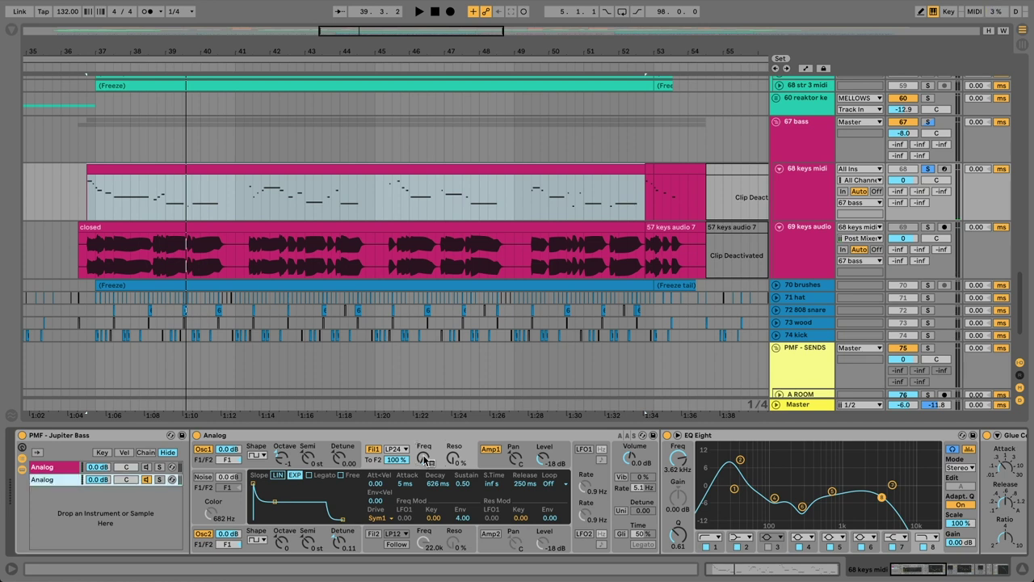
{"action": "key", "text": "space"}
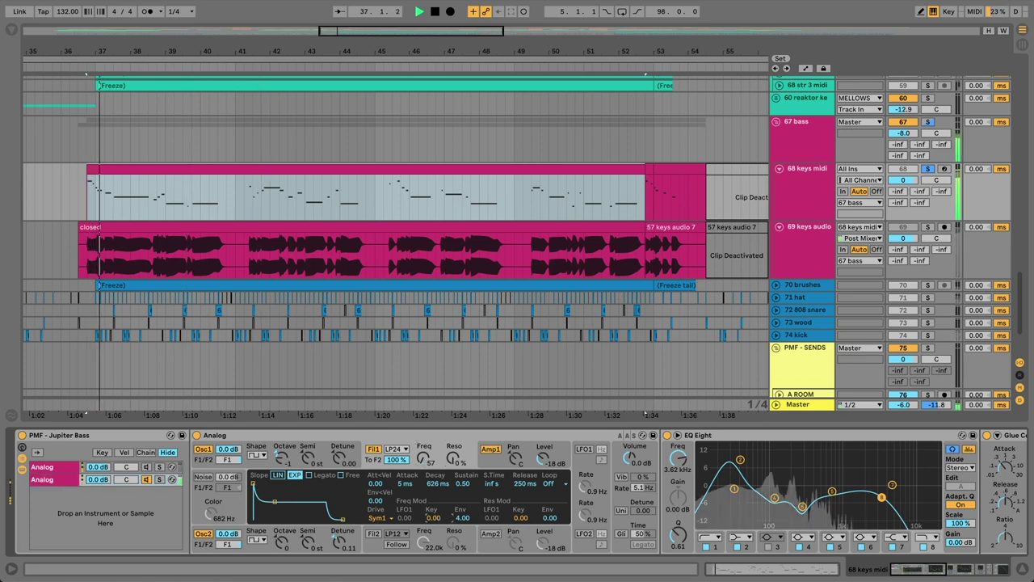
Step: Set Fil1's frequency modulation to Key 0.78 and Env 4.71 while auditioning the bass
{"action": "left_click_drag", "start_coordinate": [434, 518], "coordinate": [434, 509]}
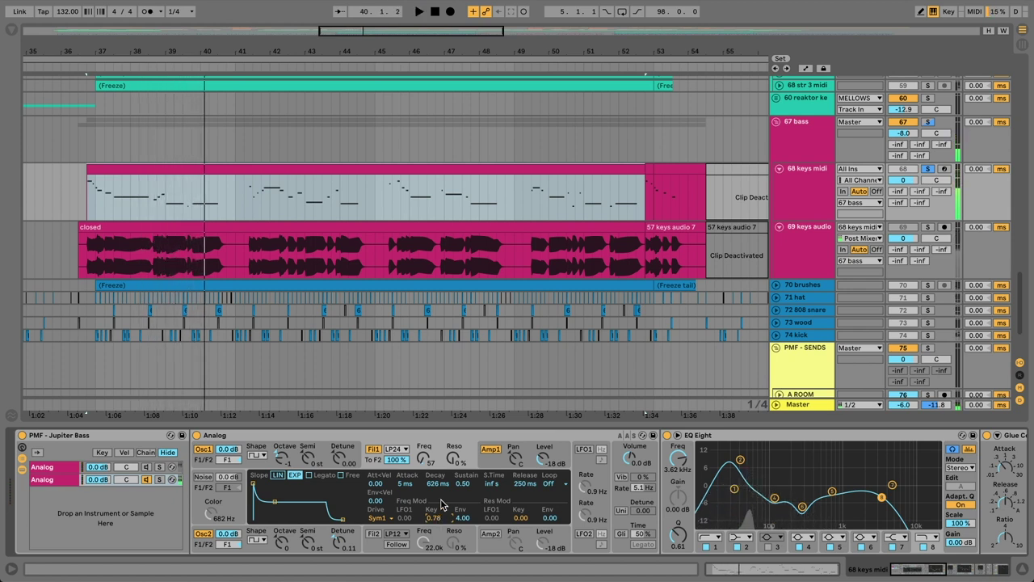
{"action": "key", "text": "space"}
{"action": "left_click_drag", "start_coordinate": [464, 519], "coordinate": [464, 514]}
{"action": "key", "text": "space"}
{"action": "key", "text": "space"}
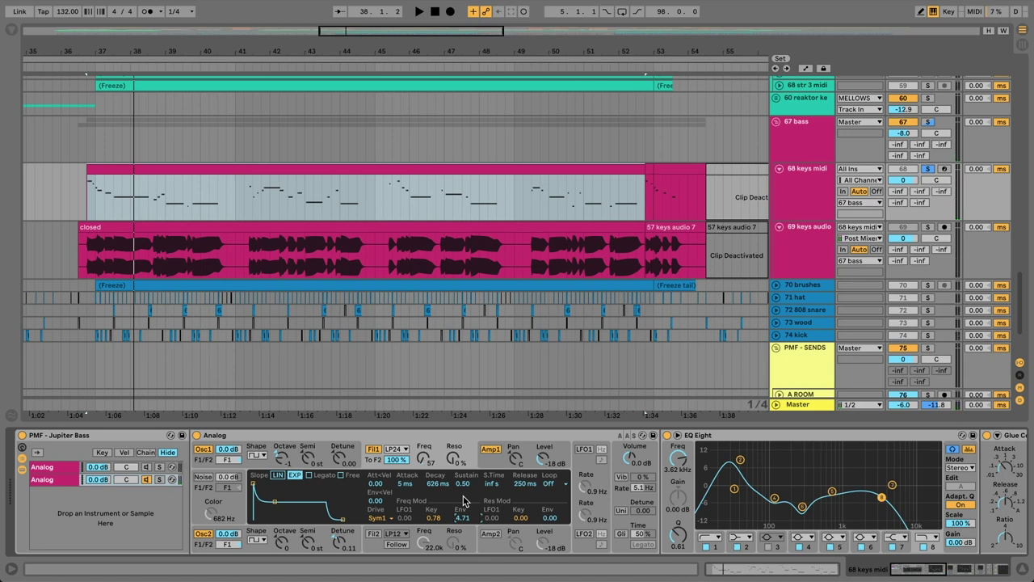
Step: Set the Fil1 envelope's decay to 15.0 s and its release to 717 ms, auditioning each change
{"action": "key", "text": "space"}
{"action": "left_click_drag", "start_coordinate": [438, 484], "coordinate": [438, 455]}
{"action": "key", "text": "space"}
{"action": "key", "text": "space"}
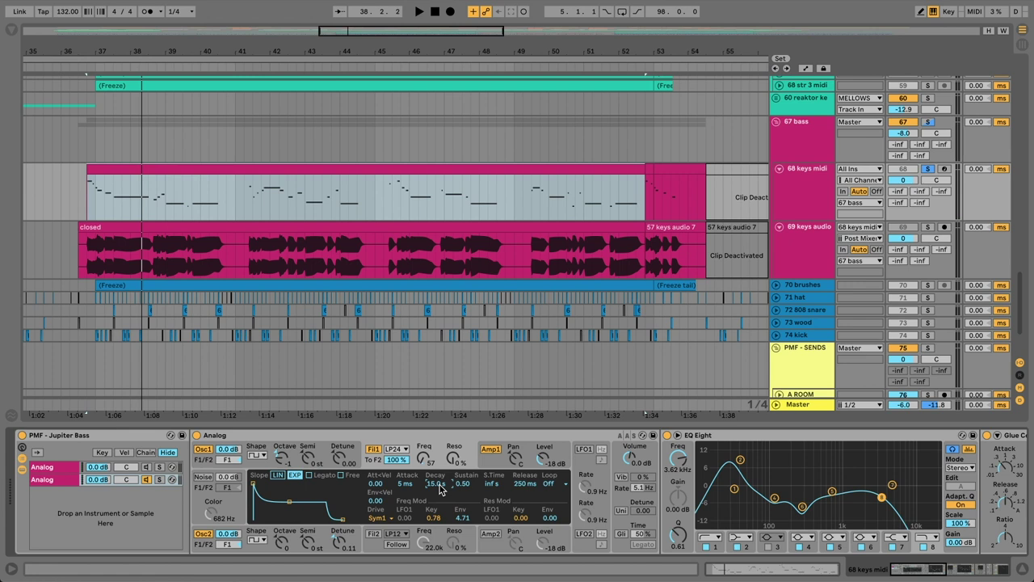
{"action": "key", "text": "space"}
{"action": "key", "text": "space"}
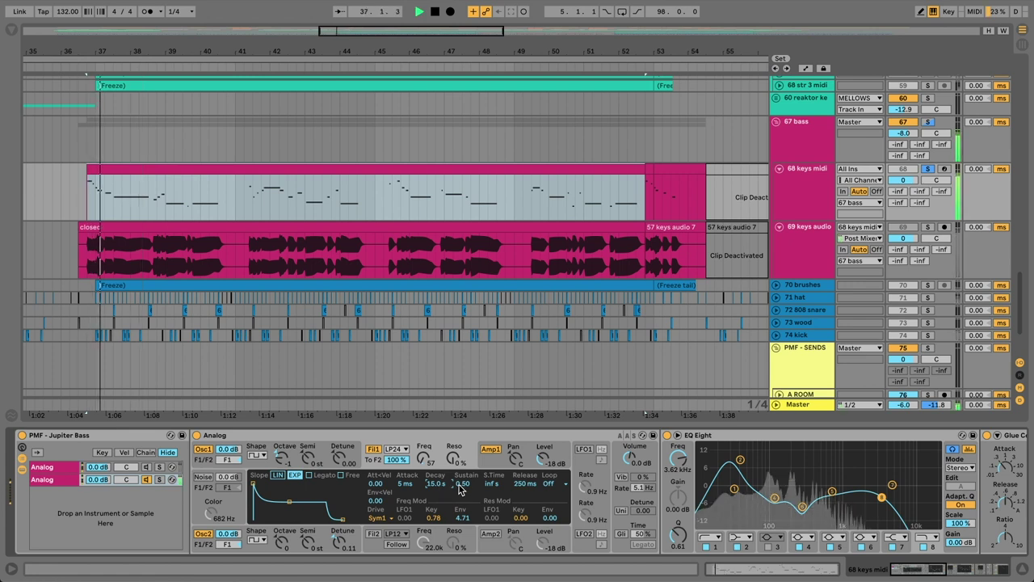
{"action": "left_click_drag", "start_coordinate": [524, 486], "coordinate": [524, 457]}
{"action": "key", "text": "space"}
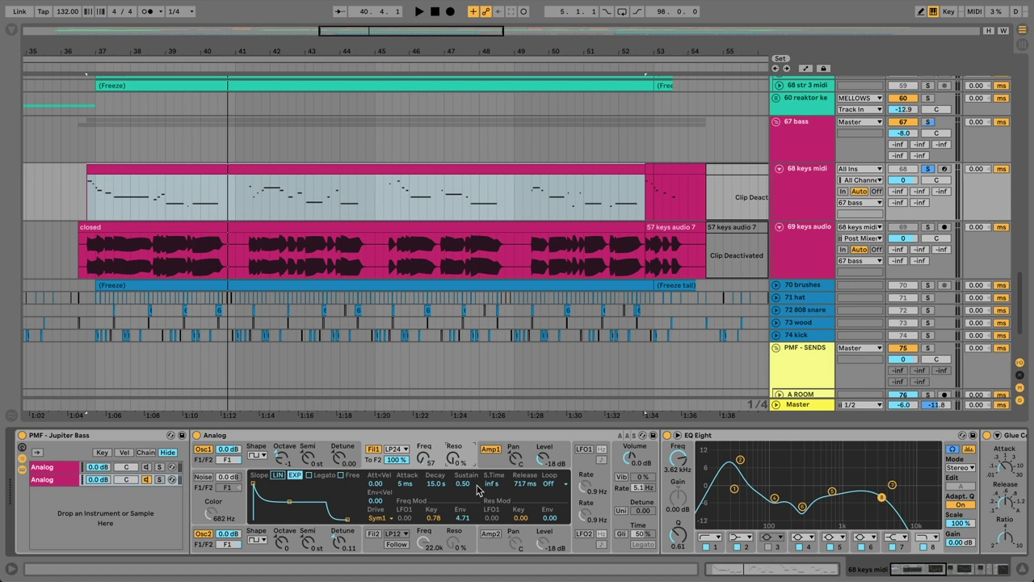
Step: Audition Amp1 releases of 5 ms and 62 ms, and set the Amp1 envelope to 633 ms release and 15.0 s decay
{"action": "left_click", "coordinate": [493, 466]}
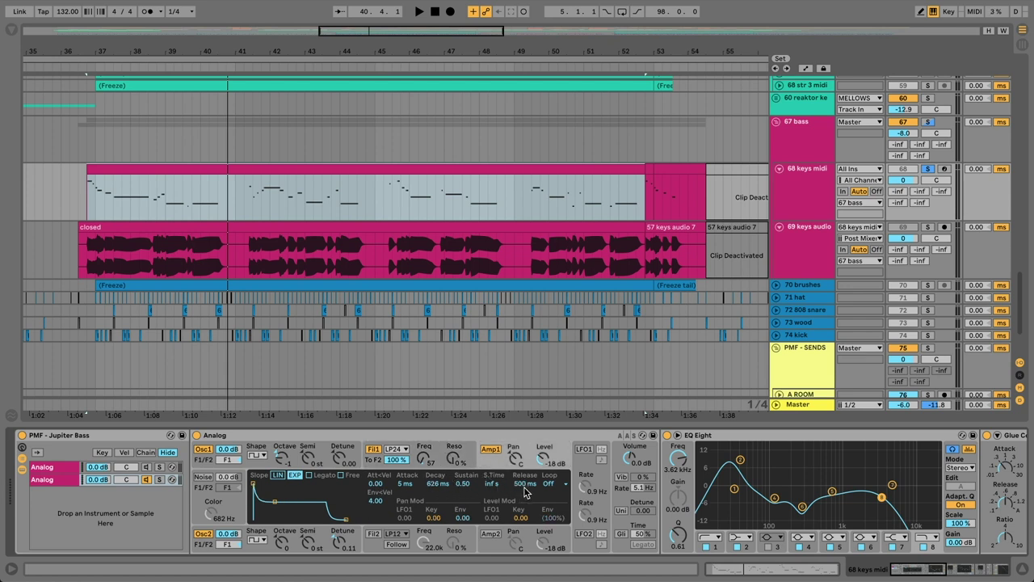
{"action": "key", "text": "space"}
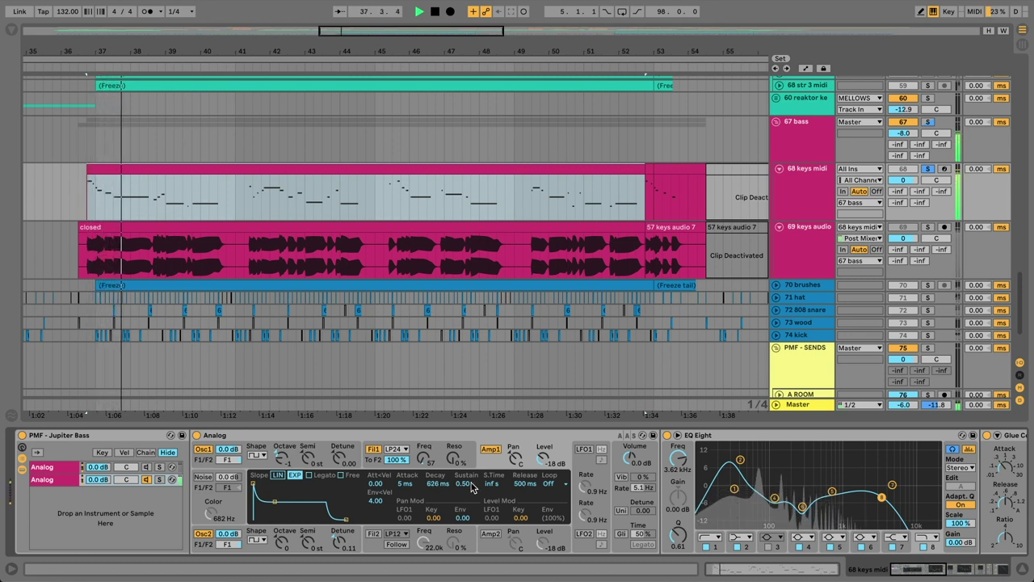
{"action": "left_click_drag", "start_coordinate": [521, 485], "coordinate": [521, 533]}
{"action": "key", "text": "space"}
{"action": "key", "text": "space"}
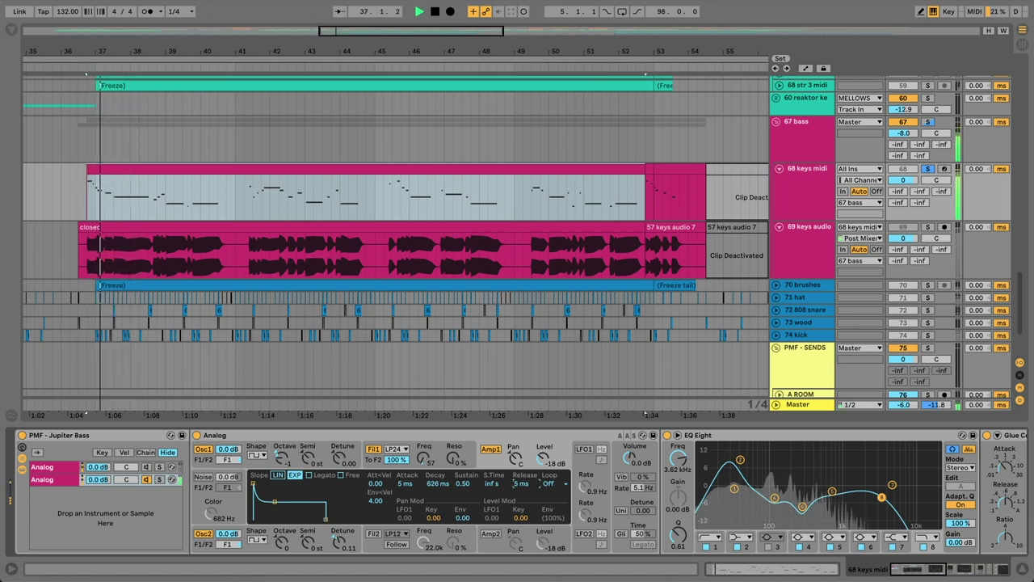
{"action": "key", "text": "space"}
{"action": "left_click_drag", "start_coordinate": [522, 484], "coordinate": [522, 482]}
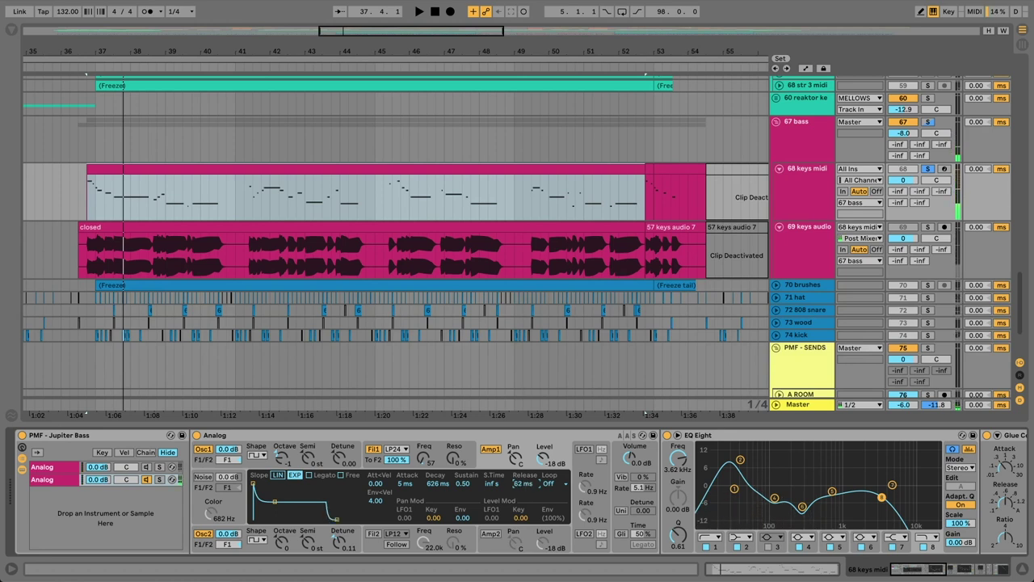
{"action": "key", "text": "space"}
{"action": "mouse_move", "coordinate": [523, 483]}
{"action": "left_mouse_down"}
{"action": "mouse_move", "coordinate": [523, 465]}
{"action": "mouse_move", "coordinate": [523, 496]}
{"action": "mouse_move", "coordinate": [524, 485]}
{"action": "left_mouse_up"}
{"action": "left_click_drag", "start_coordinate": [442, 488], "coordinate": [442, 450]}
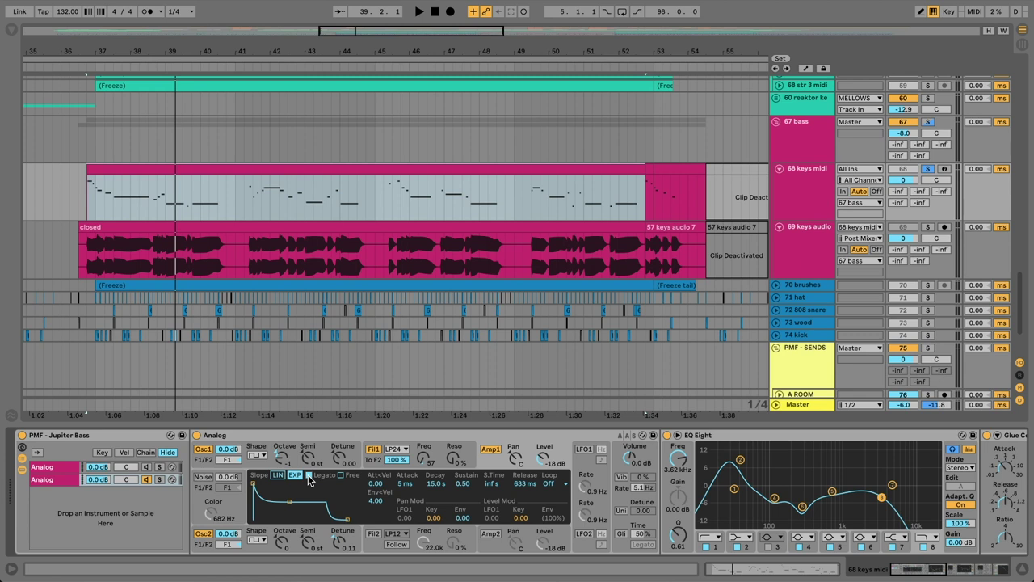
Step: Enable glide on the second Analog in Prop mode and set the glide time to 23 %
{"action": "left_click", "coordinate": [622, 535]}
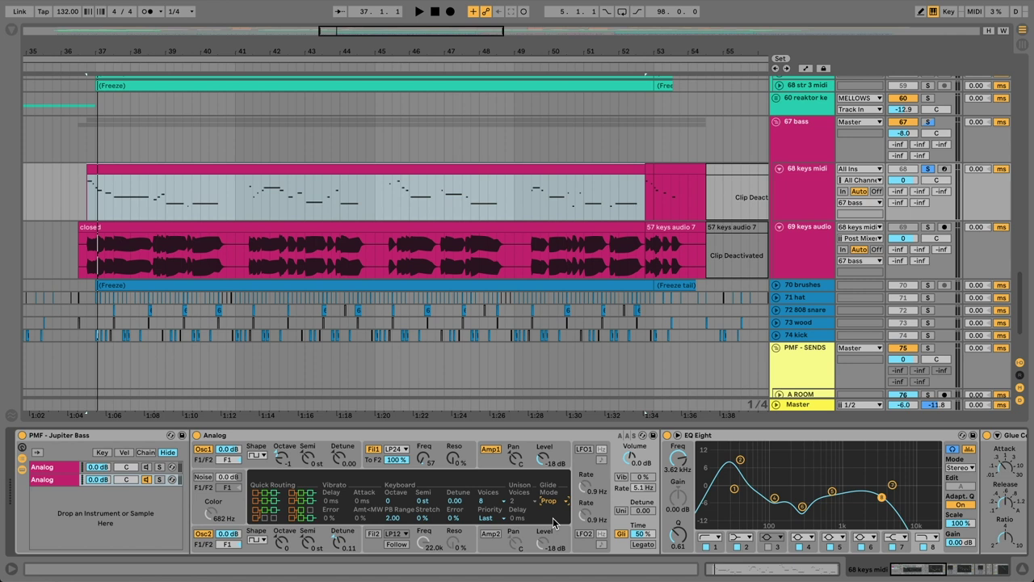
{"action": "key", "text": "space"}
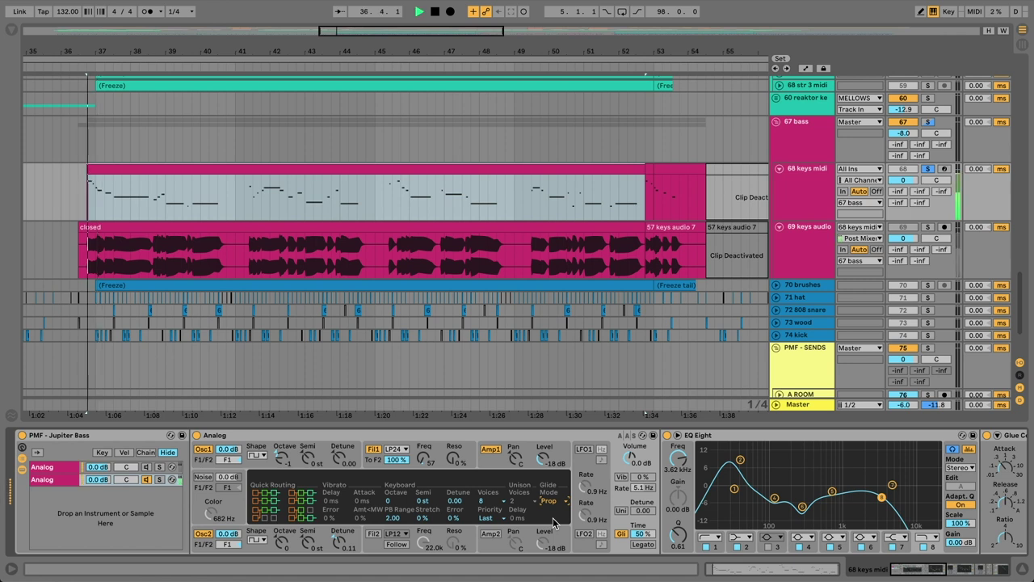
{"action": "left_click_drag", "start_coordinate": [648, 531], "coordinate": [649, 553]}
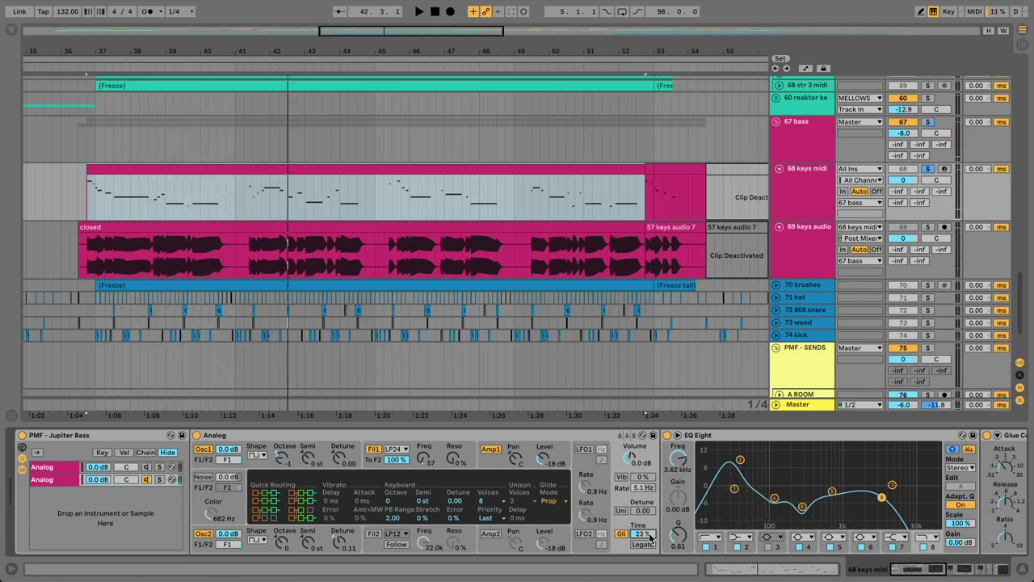
Step: Return to the first Analog chain and select band 2 of the EQ Eight that follows the rack
{"action": "left_click", "coordinate": [65, 480]}
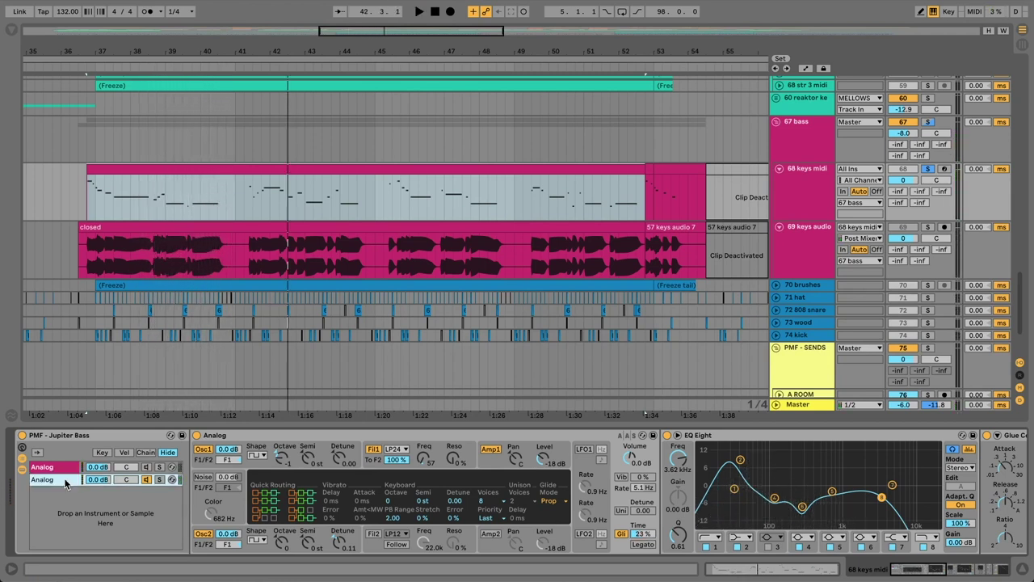
{"action": "left_click", "coordinate": [66, 467]}
{"action": "left_click", "coordinate": [234, 435]}
{"action": "left_click", "coordinate": [734, 434]}
{"action": "left_click", "coordinate": [458, 460]}
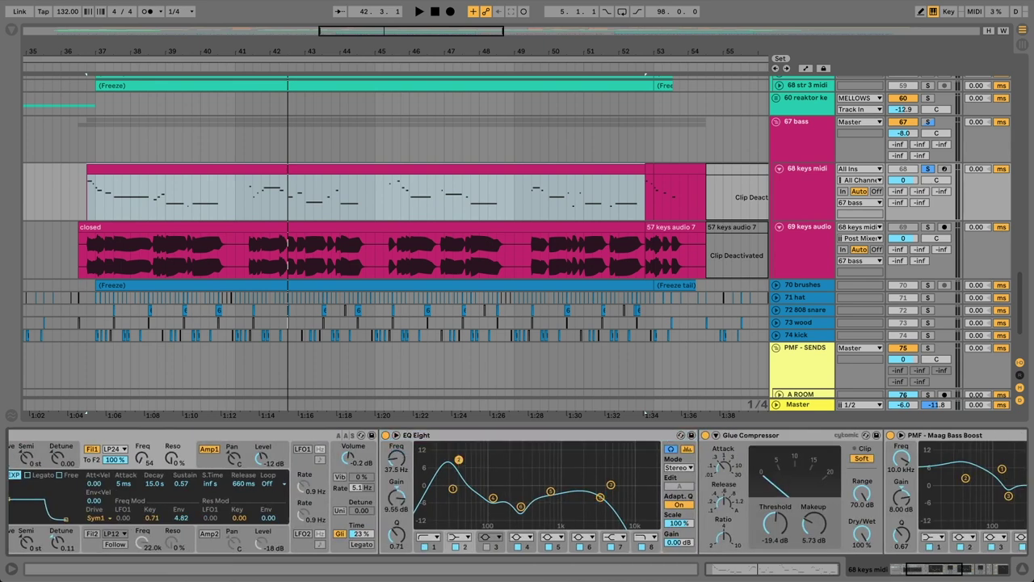
Step: Play the bass and compare it with band 2 of the EQ Eight off and on
{"action": "key", "text": "space"}
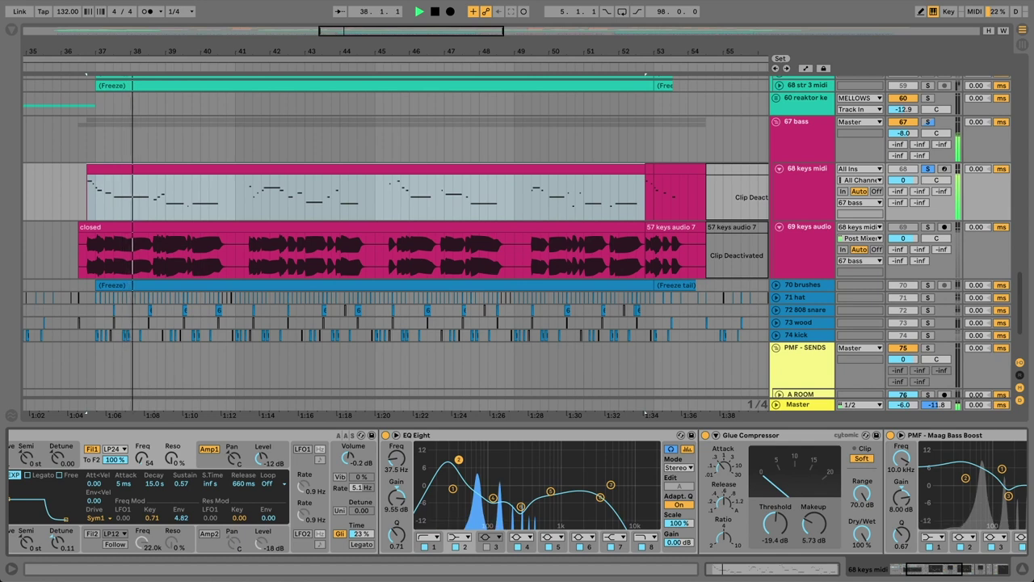
{"action": "left_click", "coordinate": [454, 547]}
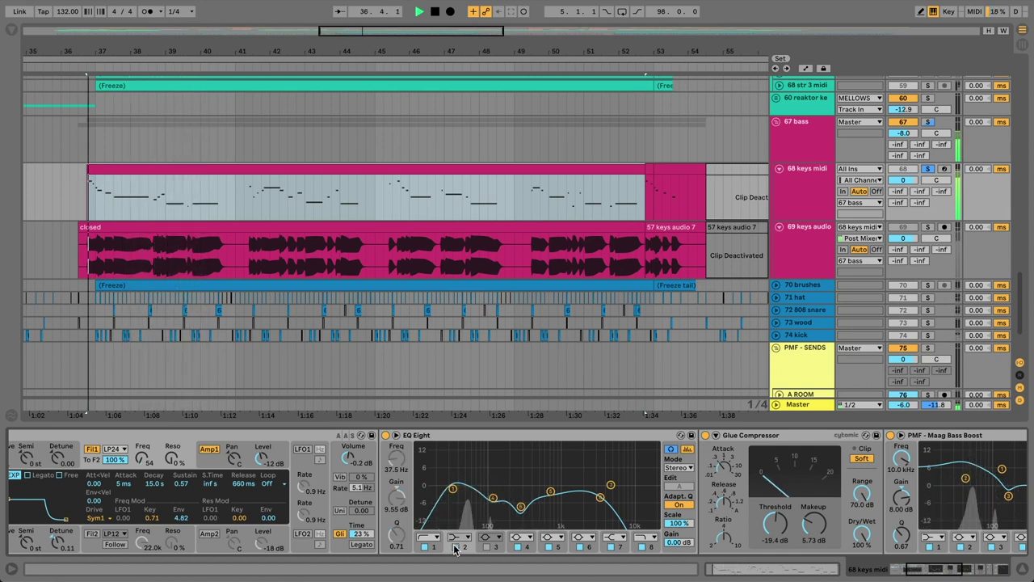
{"action": "left_click", "coordinate": [454, 547]}
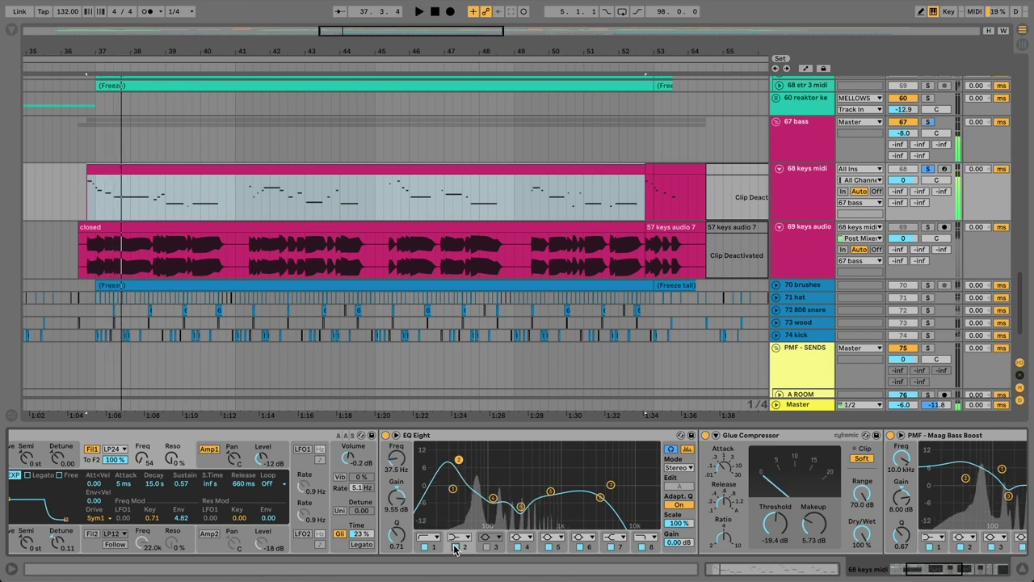
{"action": "key", "text": "space"}
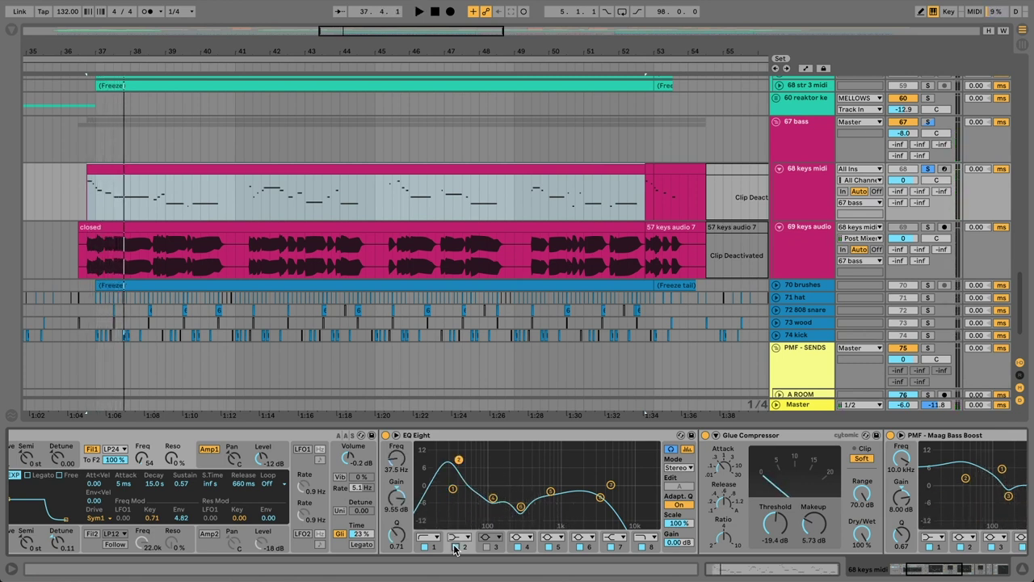
Step: Examine band 1 of the EQ Eight and bands 2 and 1 of the PMF - Maag Bass Boost
{"action": "left_click", "coordinate": [435, 547]}
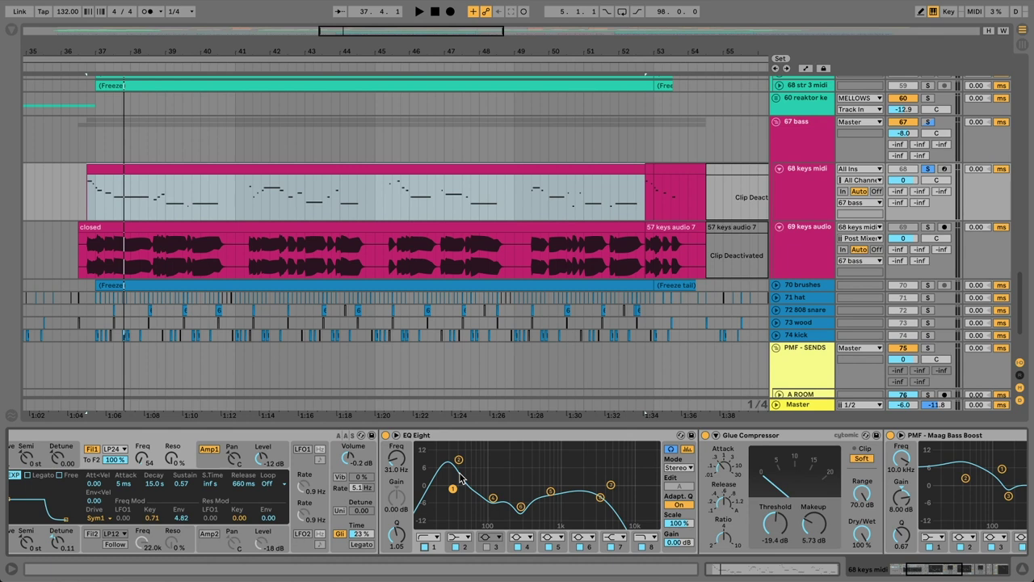
{"action": "scroll", "coordinate": [461, 478], "scroll_direction": "right", "scroll_amount": 5}
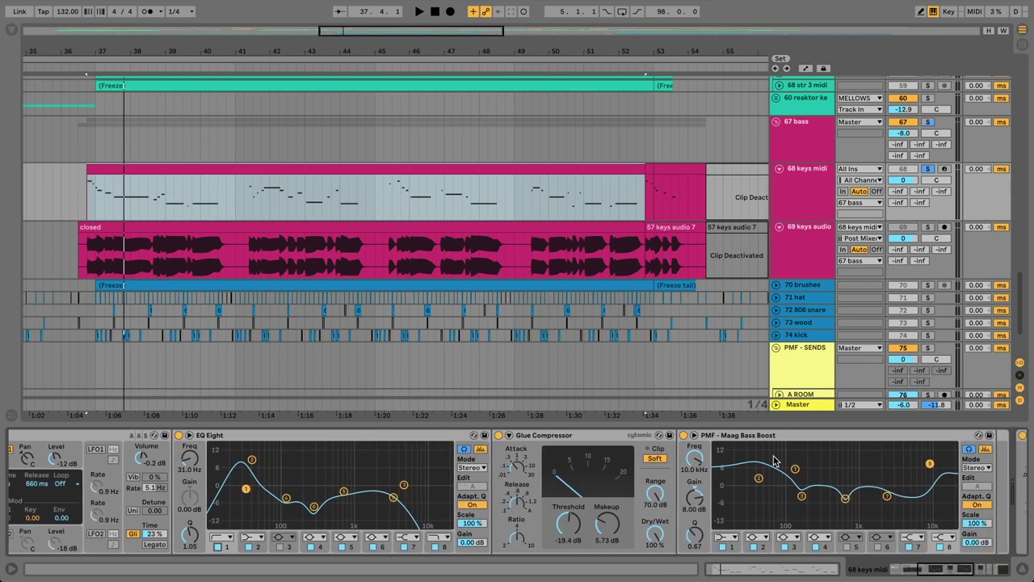
{"action": "left_click", "coordinate": [776, 436]}
{"action": "left_click", "coordinate": [758, 478]}
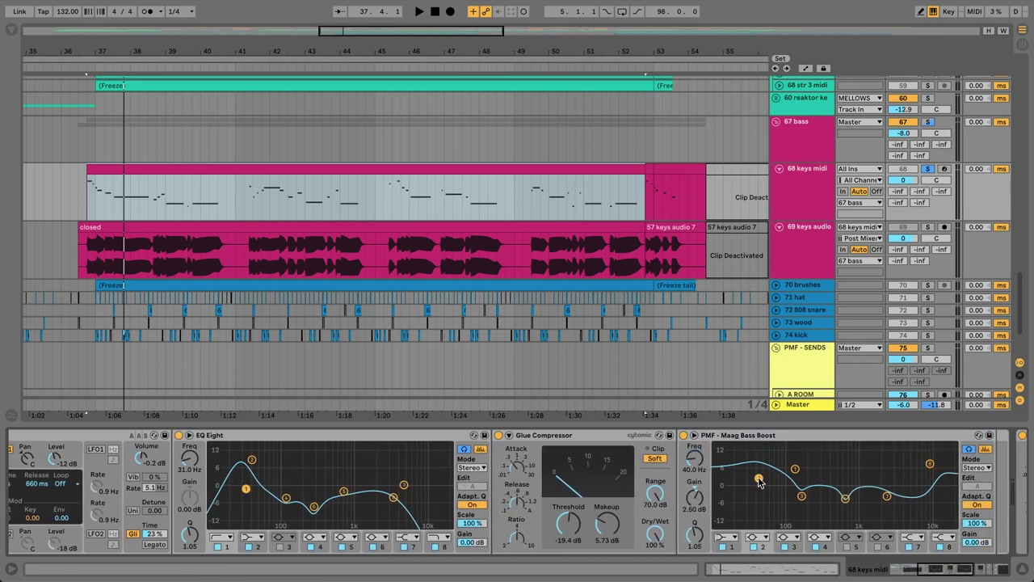
{"action": "scroll", "coordinate": [743, 522], "scroll_direction": "left", "scroll_amount": 1}
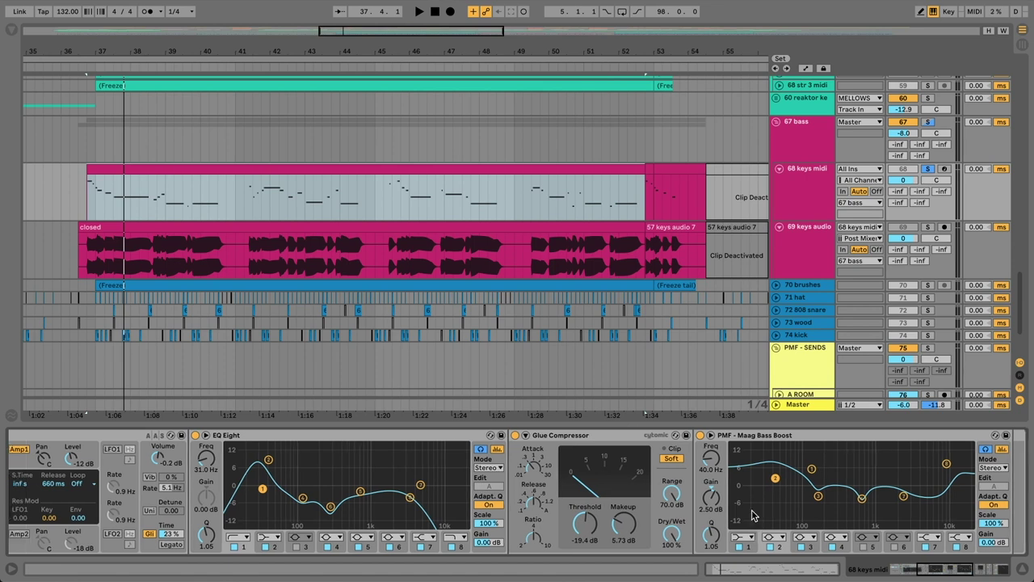
{"action": "left_click", "coordinate": [750, 547]}
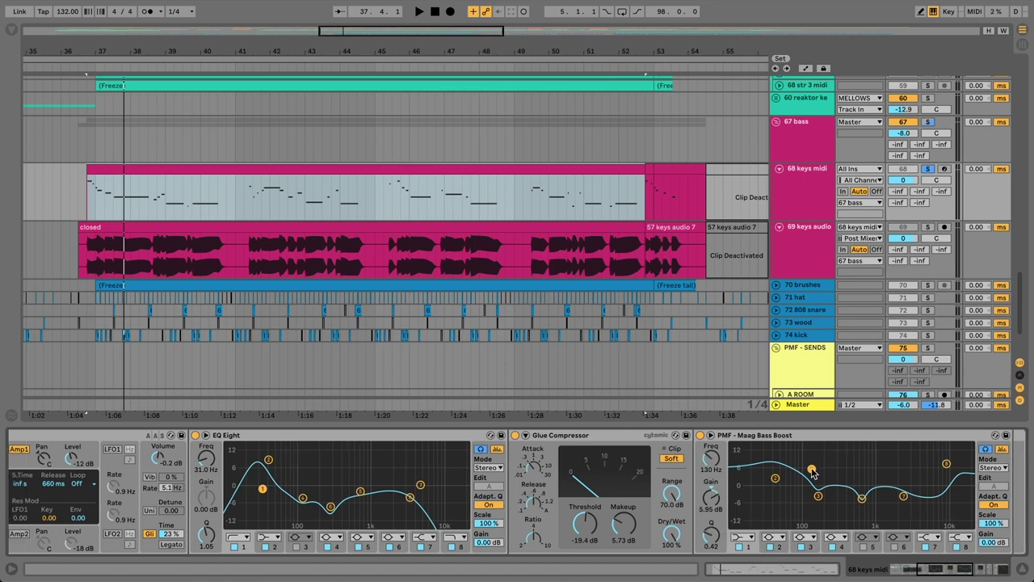
Step: Play the bass while examining band 1 of the PMF - Maag Bass Boost and band 6 of the EQ Eight
{"action": "key", "text": "space"}
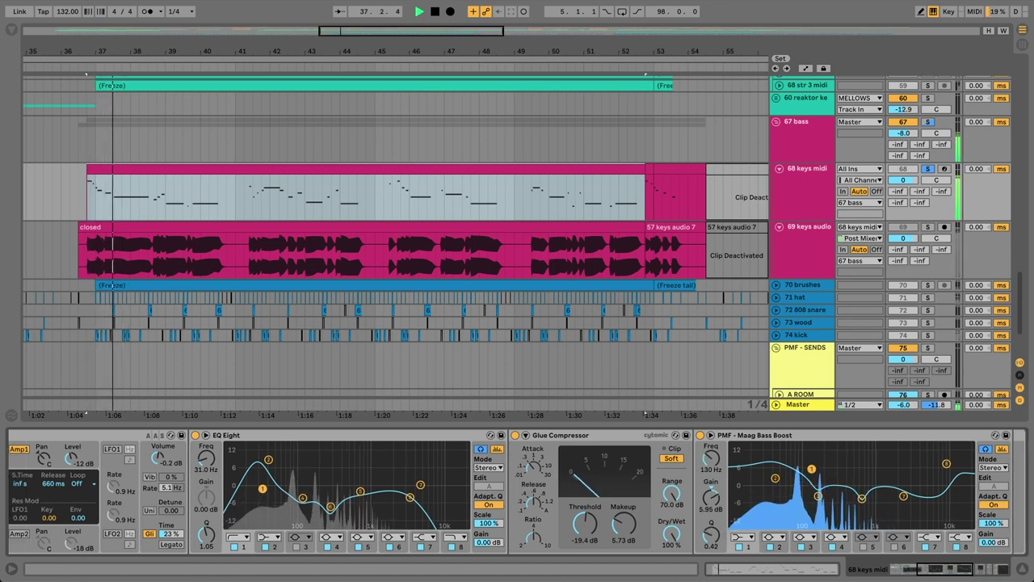
{"action": "key", "text": "space"}
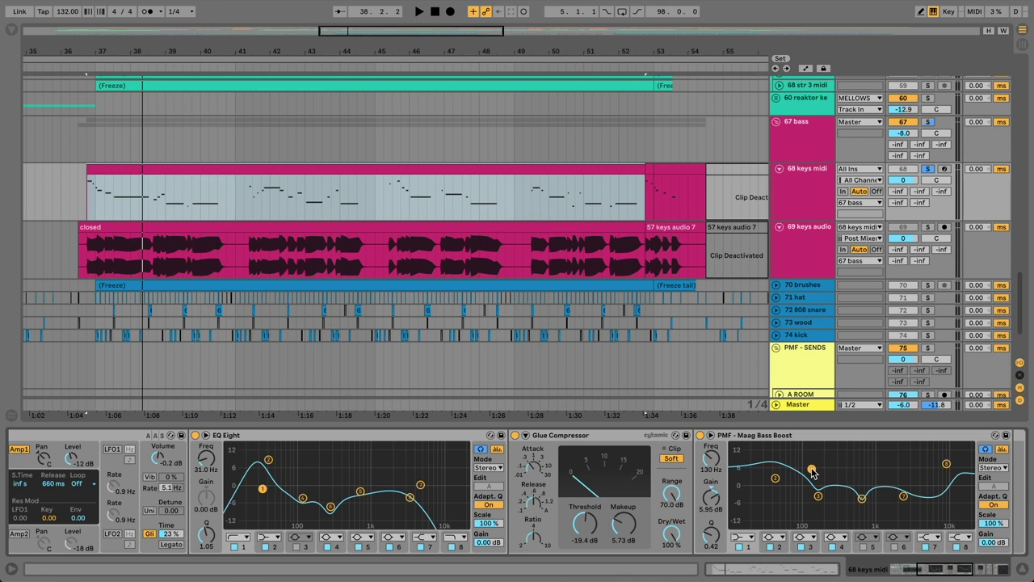
{"action": "left_click", "coordinate": [331, 506]}
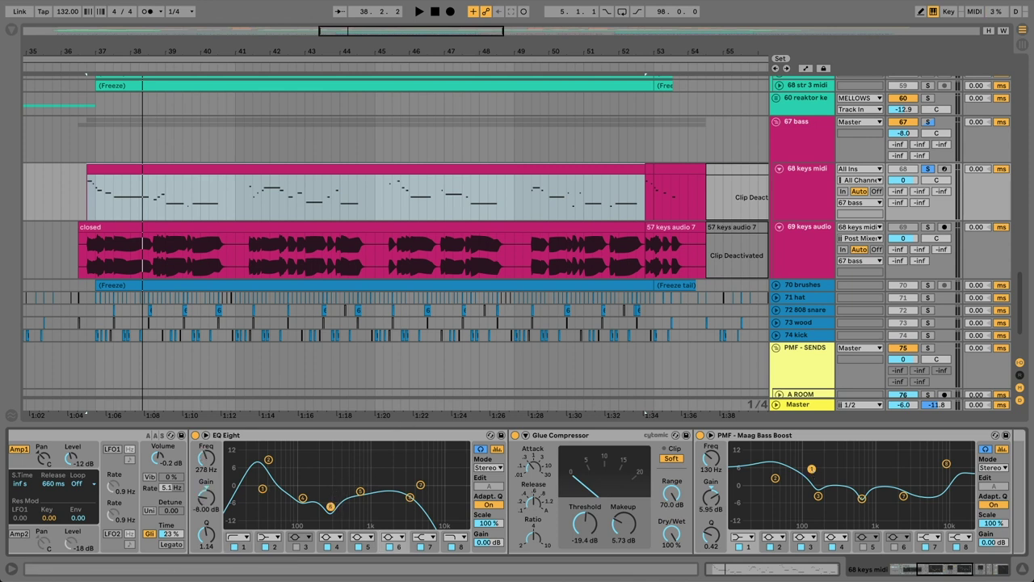
{"action": "key", "text": "space"}
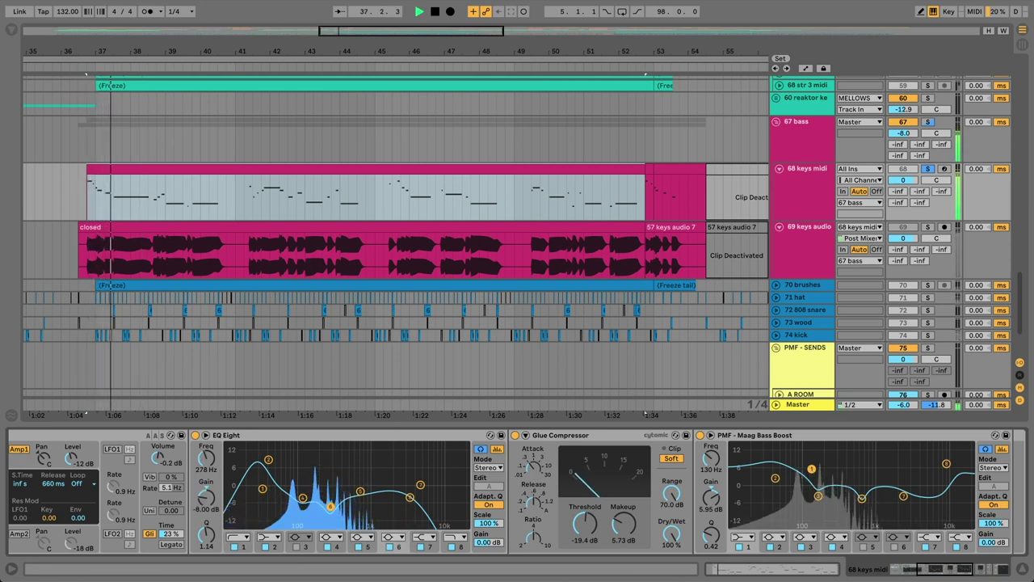
{"action": "key", "text": "space"}
Step: Play the bass while examining band 4 of the EQ Eight and band 3 of the PMF - Maag Bass Boost
{"action": "left_click", "coordinate": [303, 498]}
{"action": "key", "text": "space"}
{"action": "key", "text": "space"}
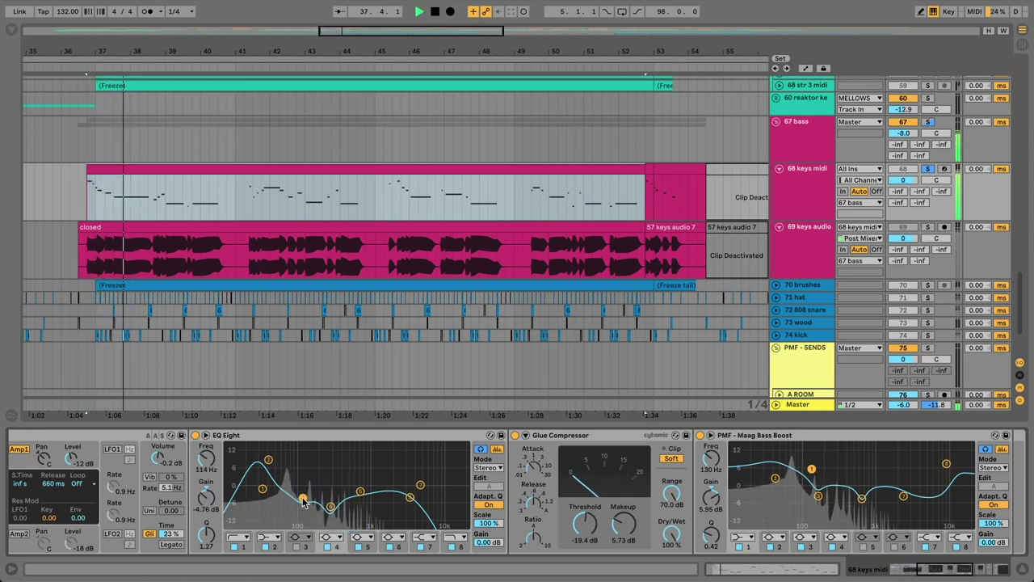
{"action": "left_click", "coordinate": [817, 497]}
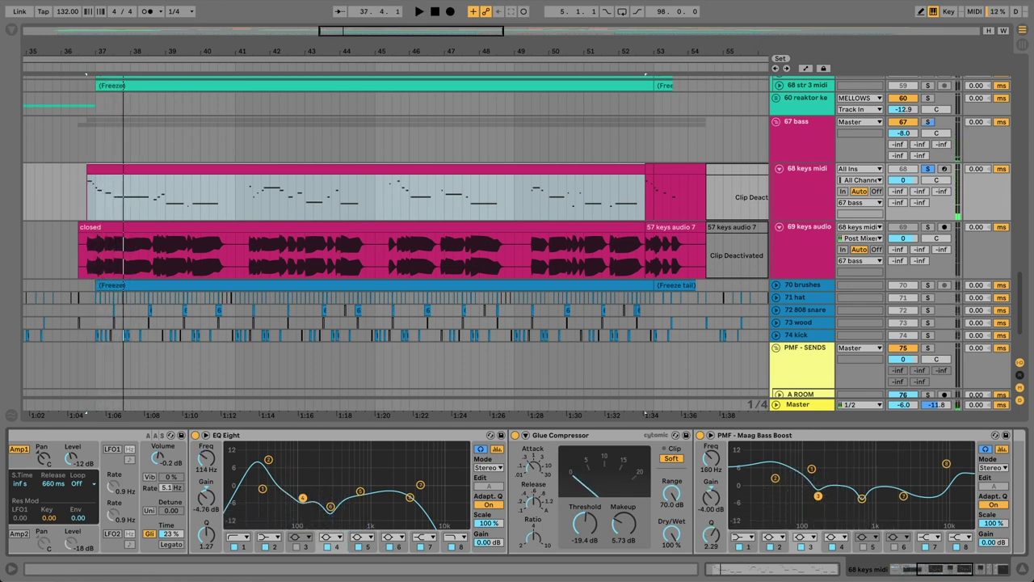
{"action": "key", "text": "space"}
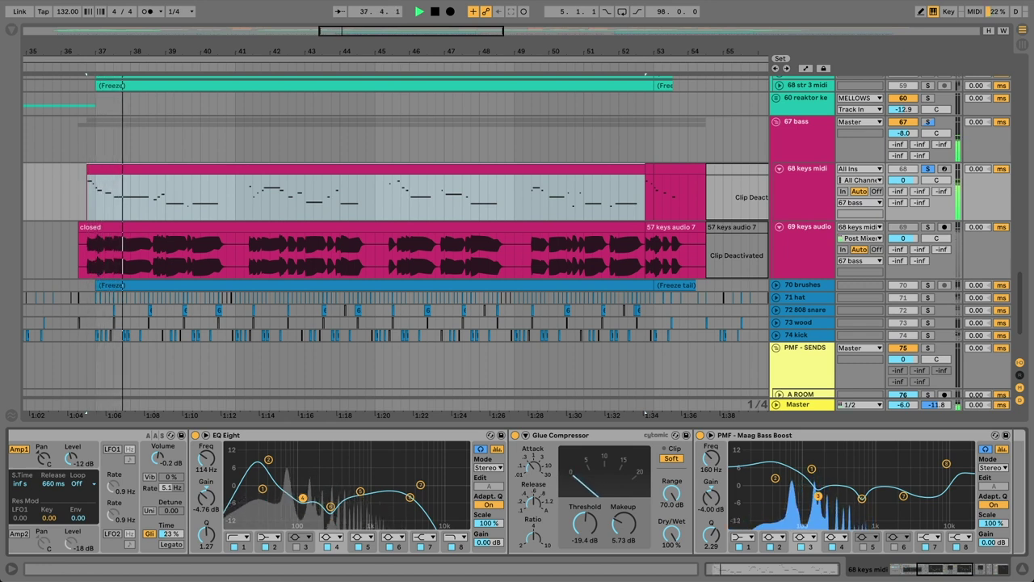
{"action": "key", "text": "space"}
Step: Play the bass while examining band 4 of the PMF - Maag Bass Boost and band 8 of both equalizers
{"action": "left_click", "coordinate": [862, 498]}
{"action": "key", "text": "space"}
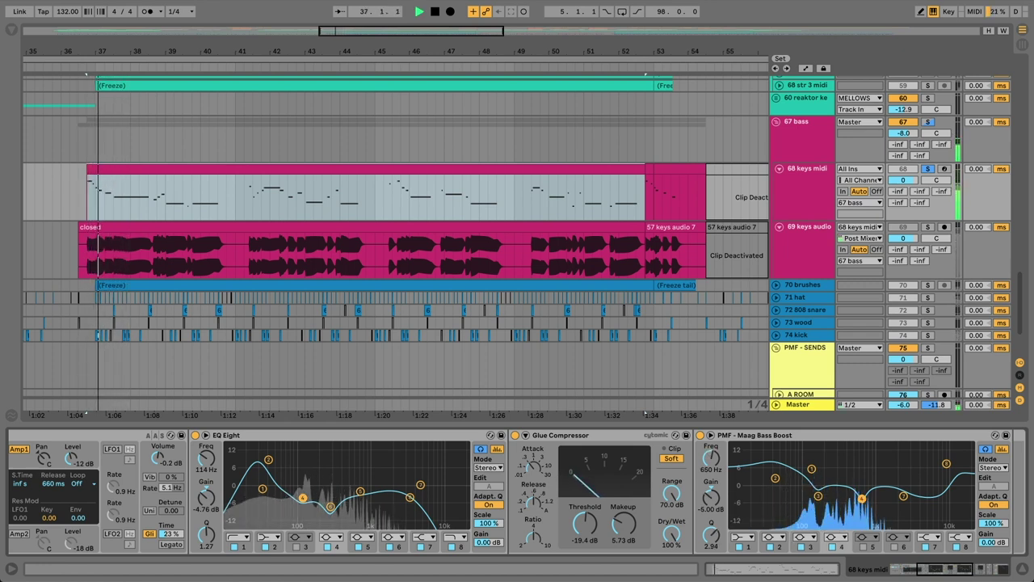
{"action": "key", "text": "space"}
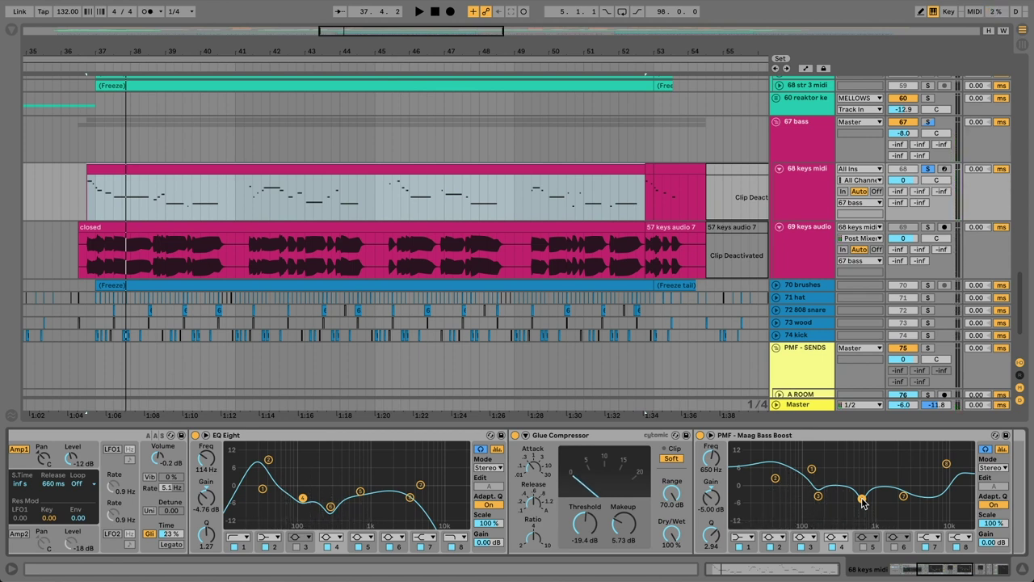
{"action": "left_click", "coordinate": [411, 498]}
{"action": "key", "text": "space"}
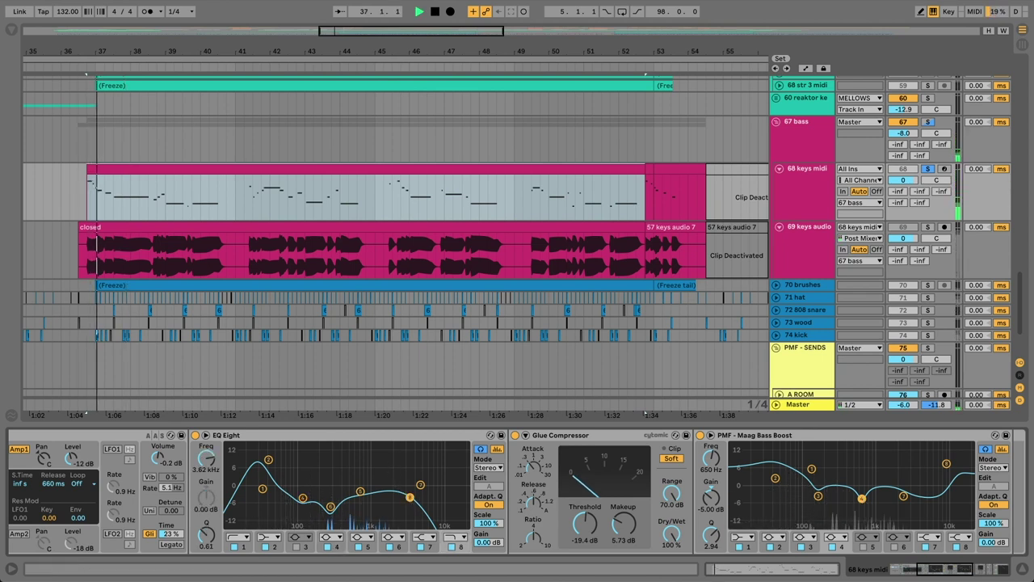
{"action": "left_click", "coordinate": [946, 467]}
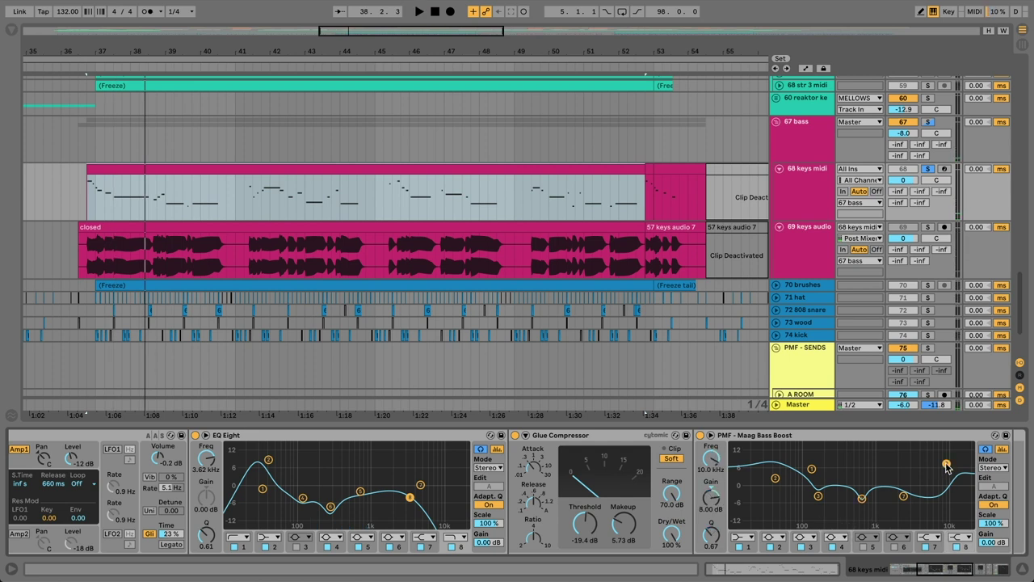
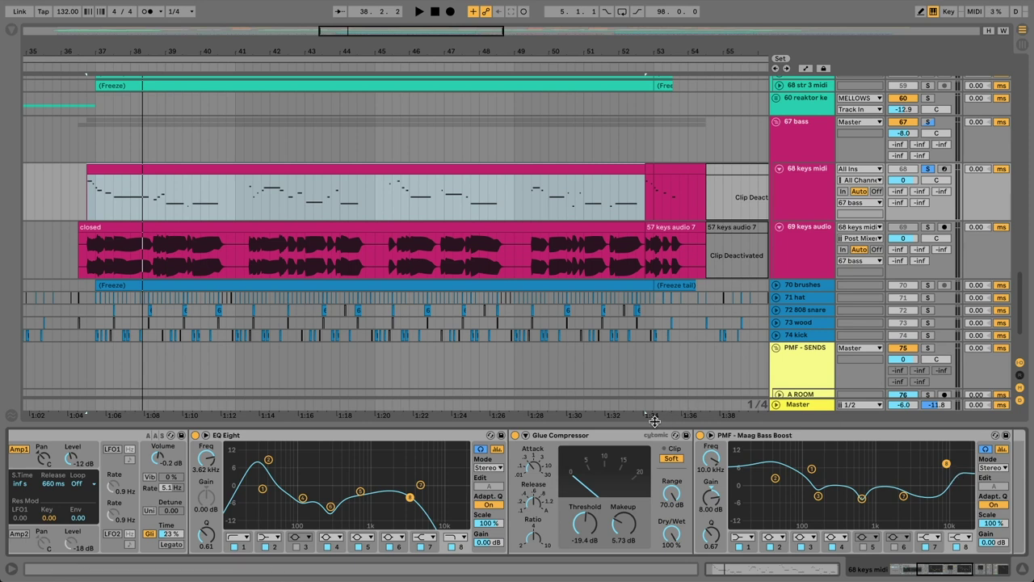
Step: Play the bass and compare it with the Glue Compressor between the two equalizers off and on
{"action": "left_click", "coordinate": [636, 436]}
{"action": "key", "text": "space"}
{"action": "left_click", "coordinate": [515, 436]}
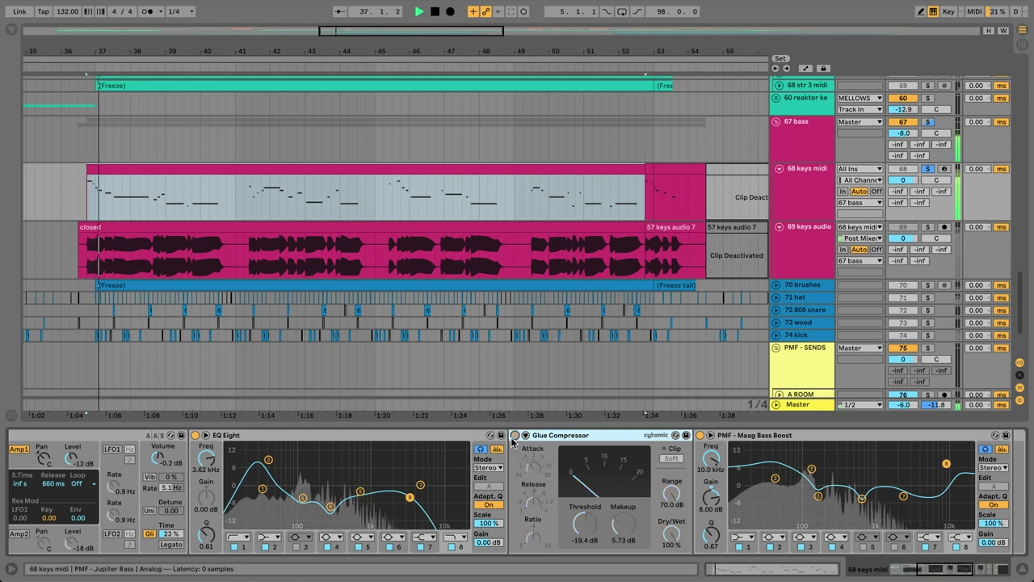
{"action": "left_click", "coordinate": [514, 435]}
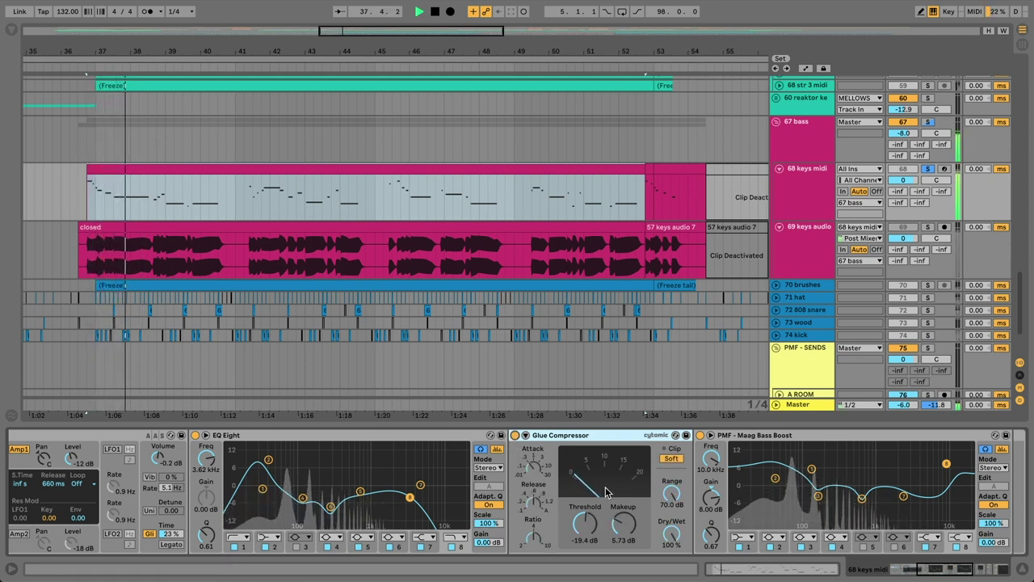
Step: Compare the bass with the Glue Compressor after the PMF - Maag Bass Boost off and on, and likewise with the Utility
{"action": "scroll", "coordinate": [635, 523], "scroll_direction": "right", "scroll_amount": 3}
{"action": "scroll", "coordinate": [636, 523], "scroll_direction": "right", "scroll_amount": 1}
{"action": "left_click", "coordinate": [708, 436]}
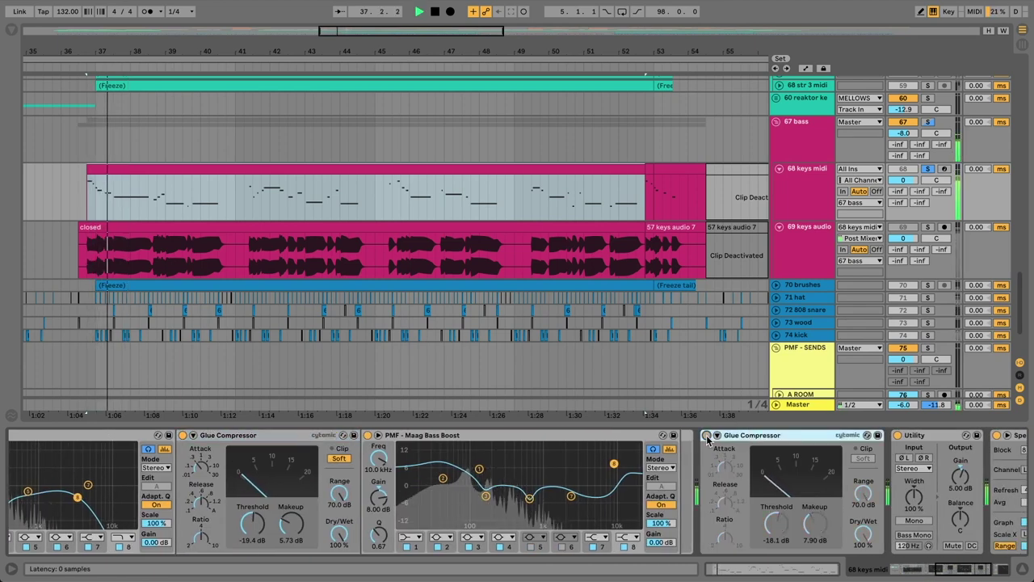
{"action": "left_click", "coordinate": [708, 436]}
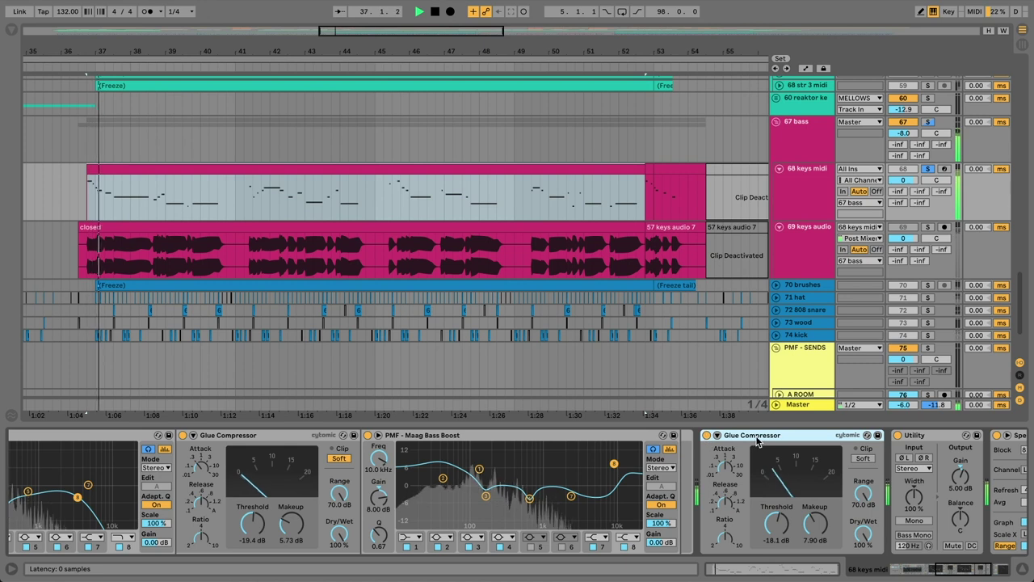
{"action": "left_click", "coordinate": [897, 436]}
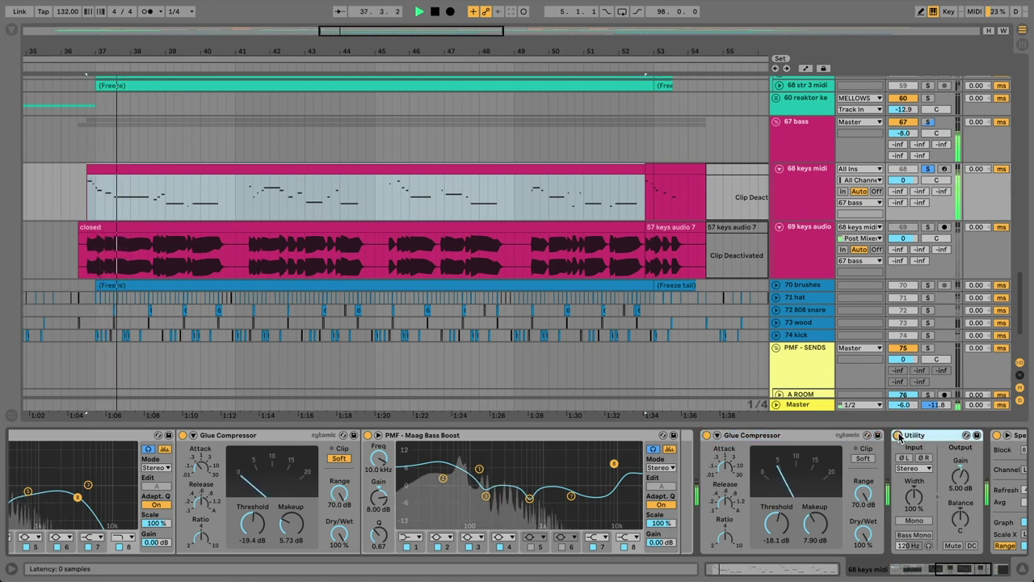
{"action": "left_click", "coordinate": [897, 436]}
Step: Show the 67 bass group's effects and play the bass while examining the 53.9 Hz band of its EQ Eight
{"action": "left_click", "coordinate": [796, 129]}
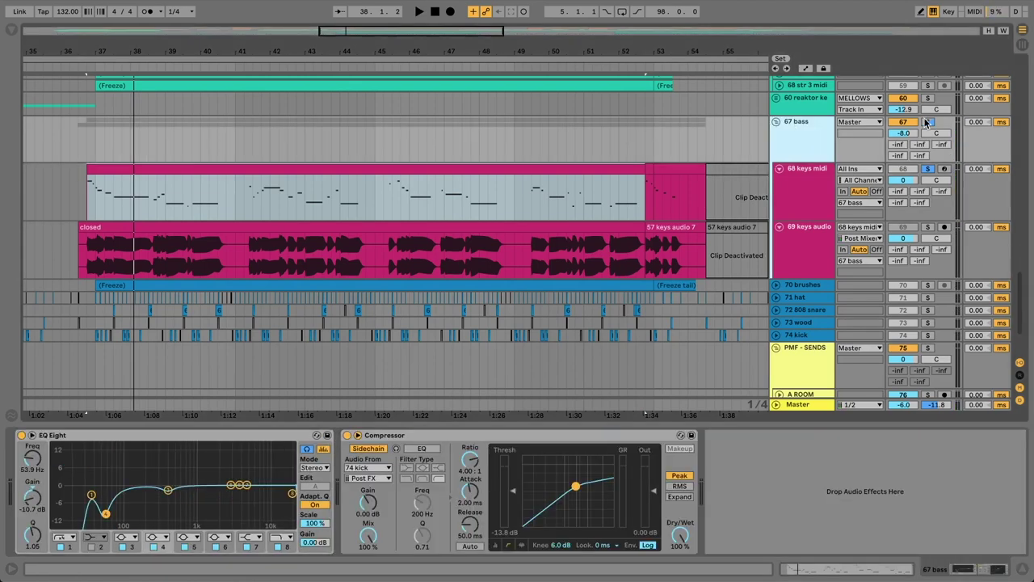
{"action": "left_click", "coordinate": [106, 513]}
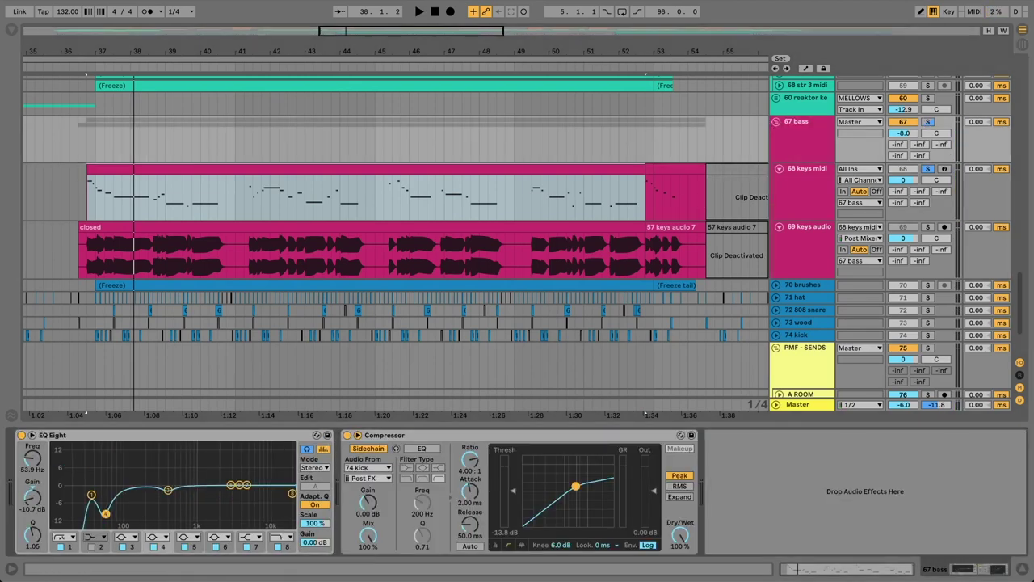
{"action": "key", "text": "space"}
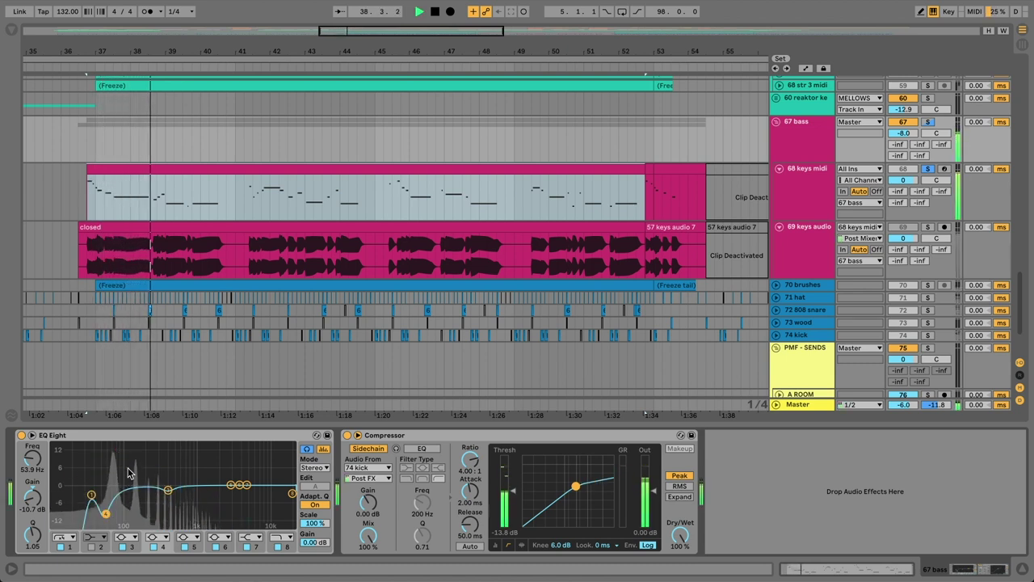
{"action": "key", "text": "space"}
Step: Solo the 74 kick together with the bass and play them while examining band 1 of the kick's EQ Eight
{"action": "left_click", "coordinate": [927, 336], "text": "super"}
{"action": "left_click", "coordinate": [743, 483]}
{"action": "key", "text": "space"}
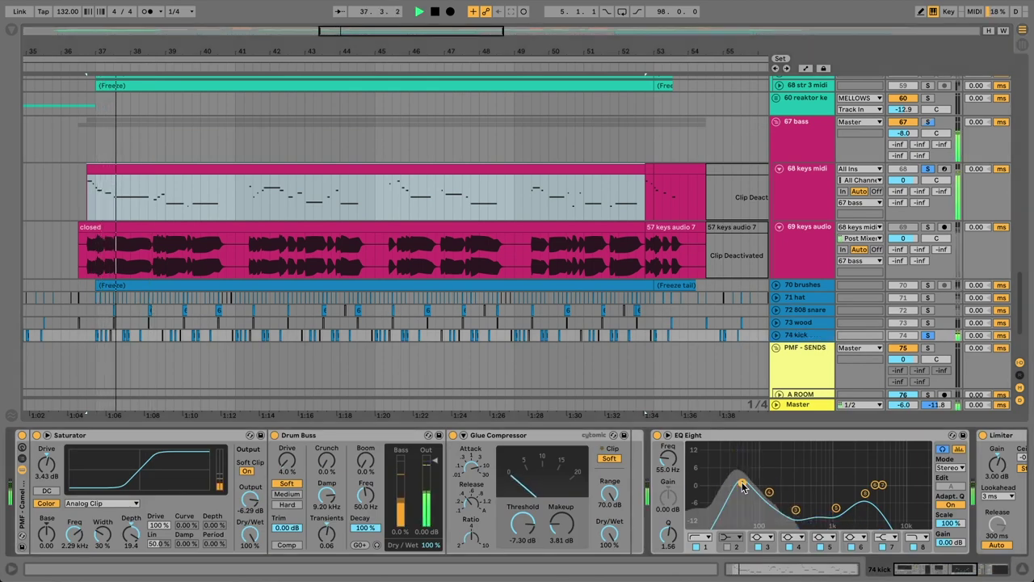
{"action": "key", "text": "space"}
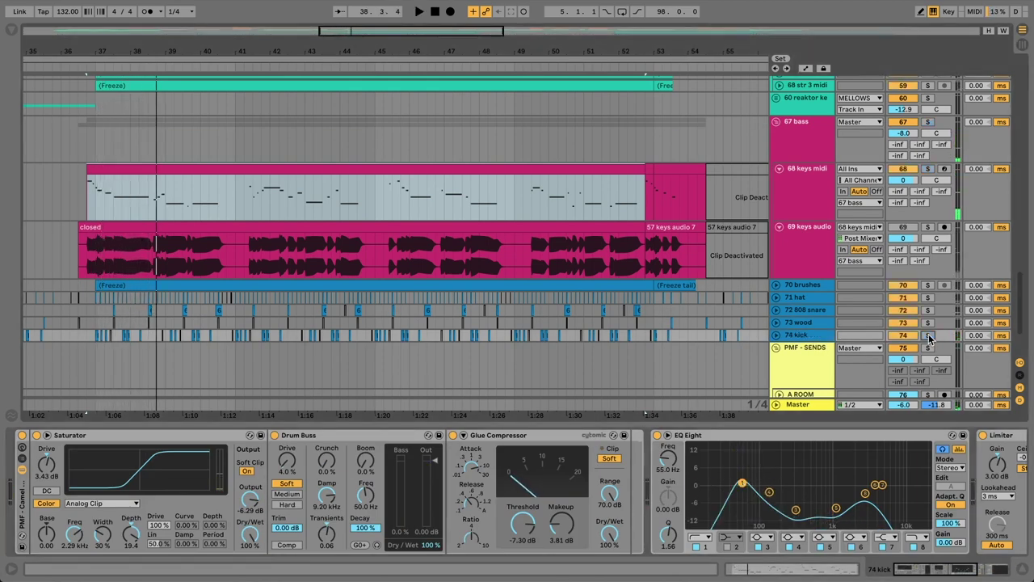
Step: Return to the 67 bass group's Compressor and check its sidechain source list, leaving it on 74 kick
{"action": "left_click", "coordinate": [797, 159]}
{"action": "left_click", "coordinate": [467, 439]}
{"action": "left_click", "coordinate": [368, 449]}
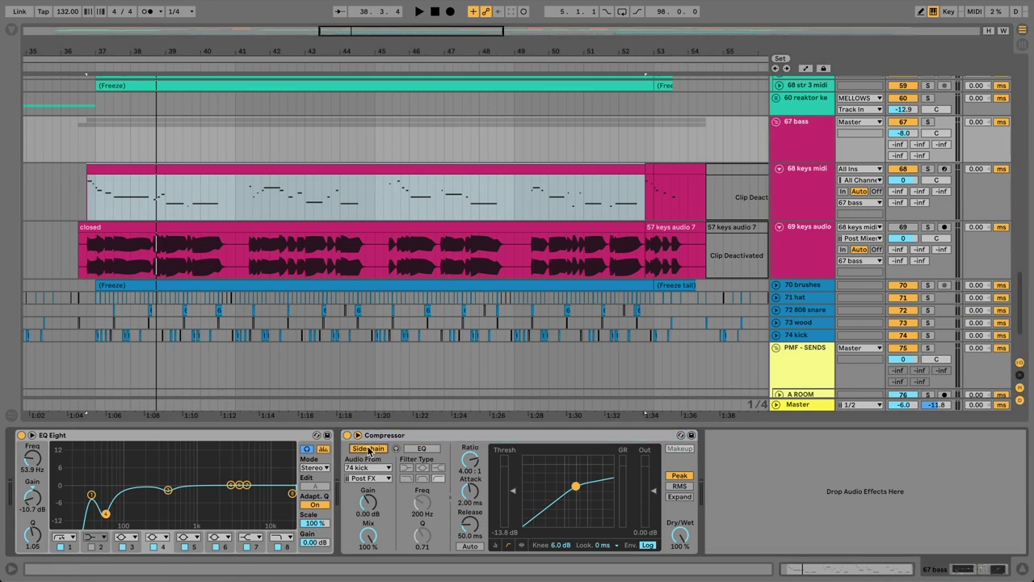
{"action": "left_click", "coordinate": [368, 468]}
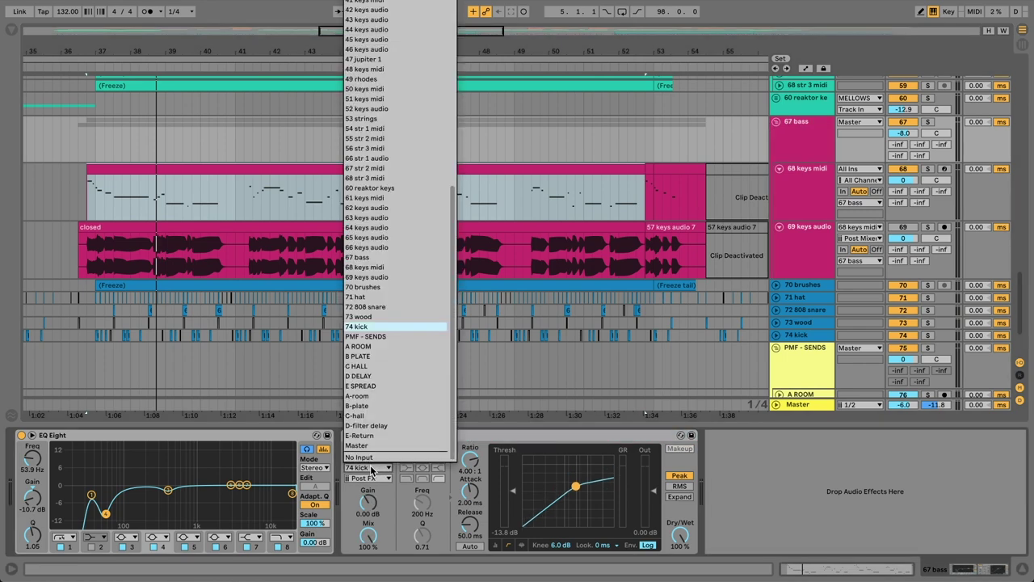
{"action": "left_click", "coordinate": [371, 469]}
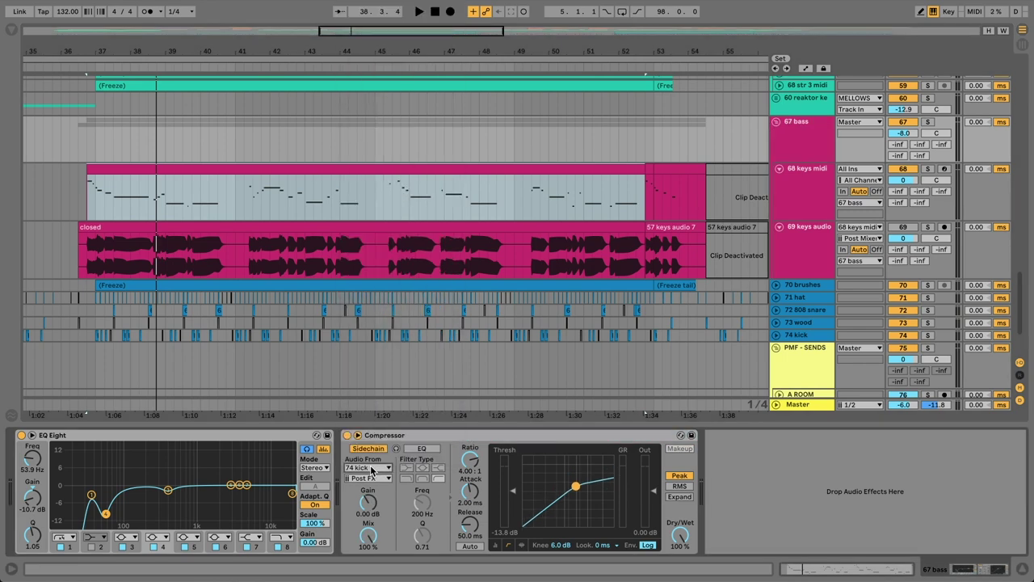
Step: Play the soloed 67 bass group and watch how the kick-sidechained Compressor reduces its level around the threshold
{"action": "key", "text": "space"}
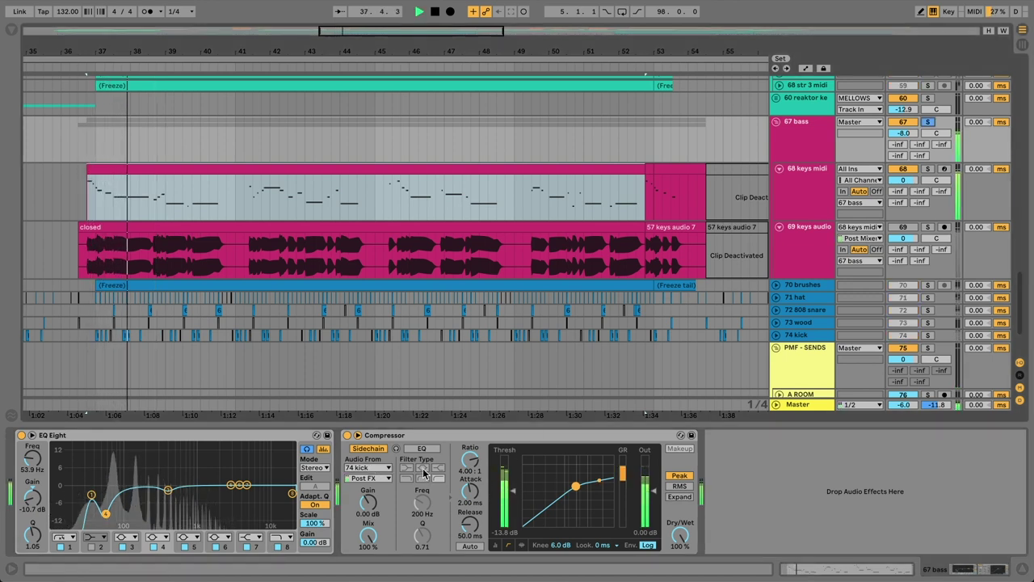
{"action": "key", "text": "space"}
{"action": "key", "text": "space"}
{"action": "left_click_drag", "start_coordinate": [514, 491], "coordinate": [513, 517]}
{"action": "key", "text": "space"}
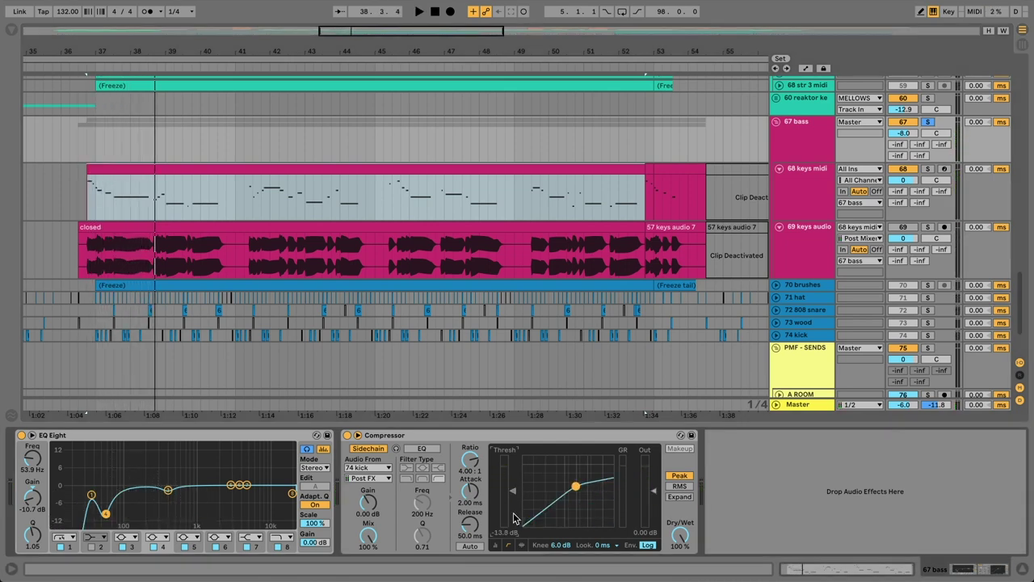
Step: Arm the 69 keys audio track and record the start of the bass part onto it
{"action": "left_click", "coordinate": [471, 227]}
{"action": "left_click", "coordinate": [944, 227]}
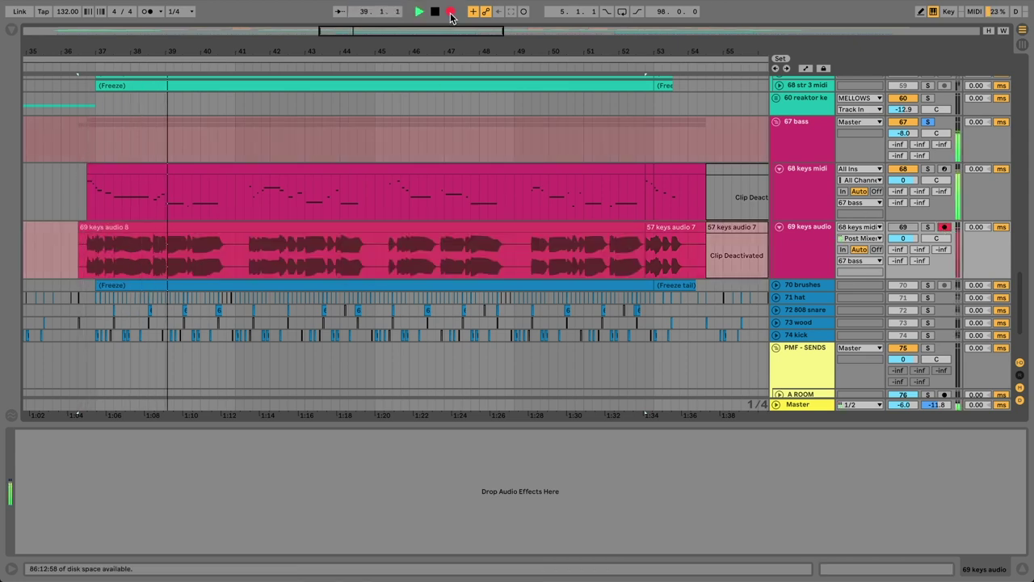
{"action": "key", "text": "space"}
Step: Deactivate the main 68 keys midi clip, and undo both that and the new bass recording
{"action": "left_click", "coordinate": [232, 171]}
{"action": "key", "text": "0"}
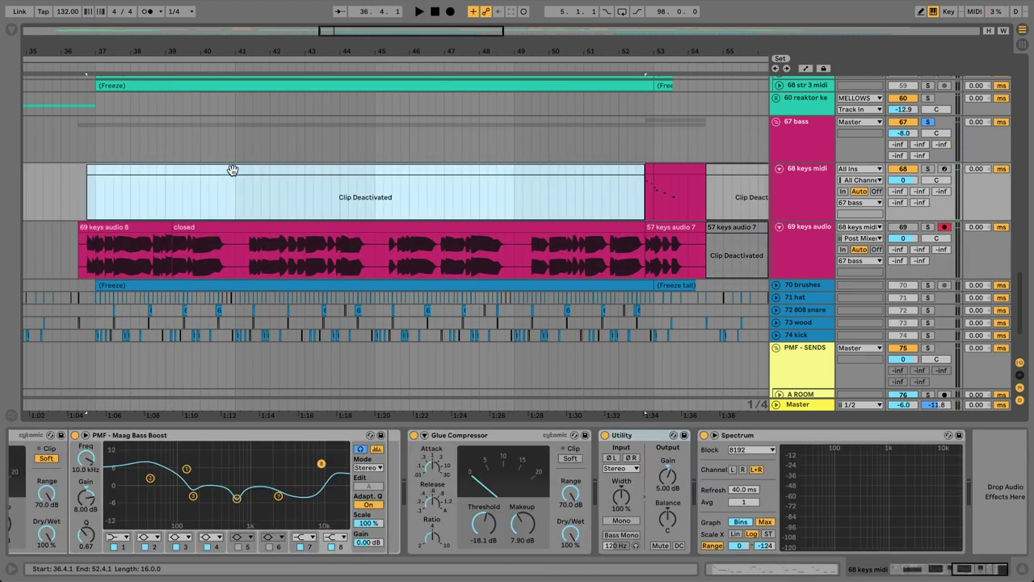
{"action": "key", "text": "super+z"}
{"action": "key", "text": "super+z"}
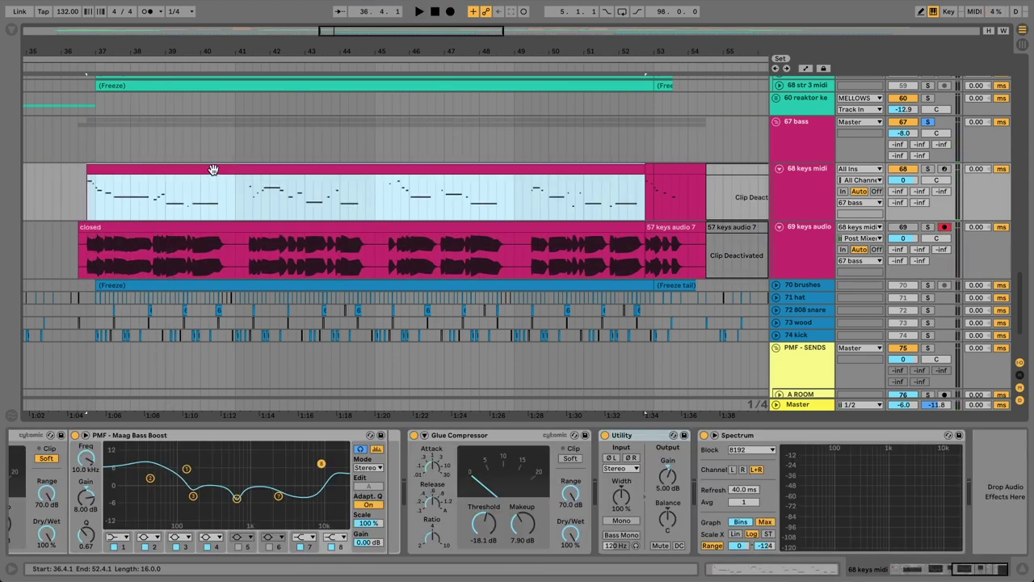
Step: Open the 68 keys midi clip's notes and examine the opening D2–G2 notes and the short C2 note at 3.3.3
{"action": "double_click", "coordinate": [214, 168]}
{"action": "left_click_drag", "start_coordinate": [315, 404], "coordinate": [517, 492]}
{"action": "left_click_drag", "start_coordinate": [580, 491], "coordinate": [675, 519]}
{"action": "left_click_drag", "start_coordinate": [365, 486], "coordinate": [467, 429]}
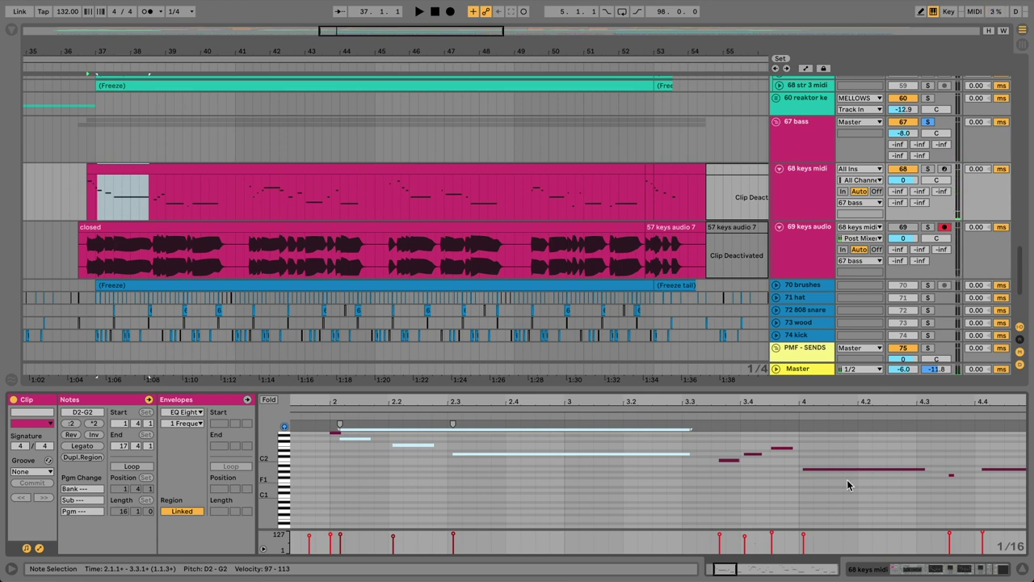
{"action": "left_click_drag", "start_coordinate": [736, 486], "coordinate": [727, 454]}
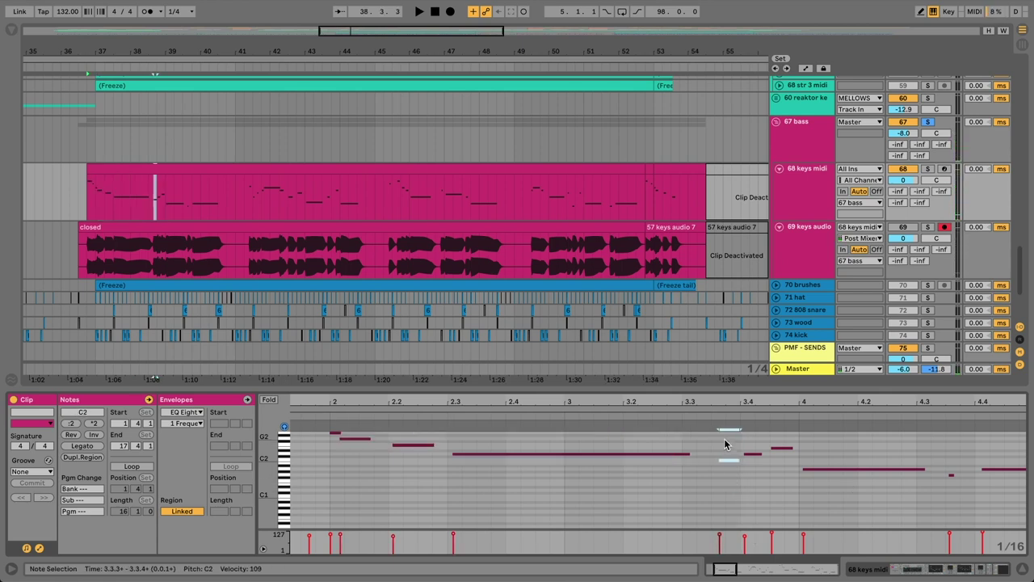
Step: Unfold the 74 kick track and solo it alongside the bass
{"action": "scroll", "coordinate": [799, 270], "scroll_direction": "down", "scroll_amount": 3}
{"action": "left_click", "coordinate": [777, 277]}
{"action": "left_click_drag", "start_coordinate": [120, 52], "coordinate": [202, 158]}
{"action": "scroll", "coordinate": [927, 278], "scroll_direction": "up", "scroll_amount": 1}
{"action": "left_click", "coordinate": [928, 298]}
Step: Play the kick and bass together from just before bar 37 to compare their rhythm
{"action": "left_click", "coordinate": [157, 308]}
{"action": "key", "text": "space"}
{"action": "left_click_drag", "start_coordinate": [185, 51], "coordinate": [214, 121]}
{"action": "key", "text": "space"}
{"action": "key", "text": "space"}
{"action": "key", "text": "space"}
{"action": "key", "text": "space"}
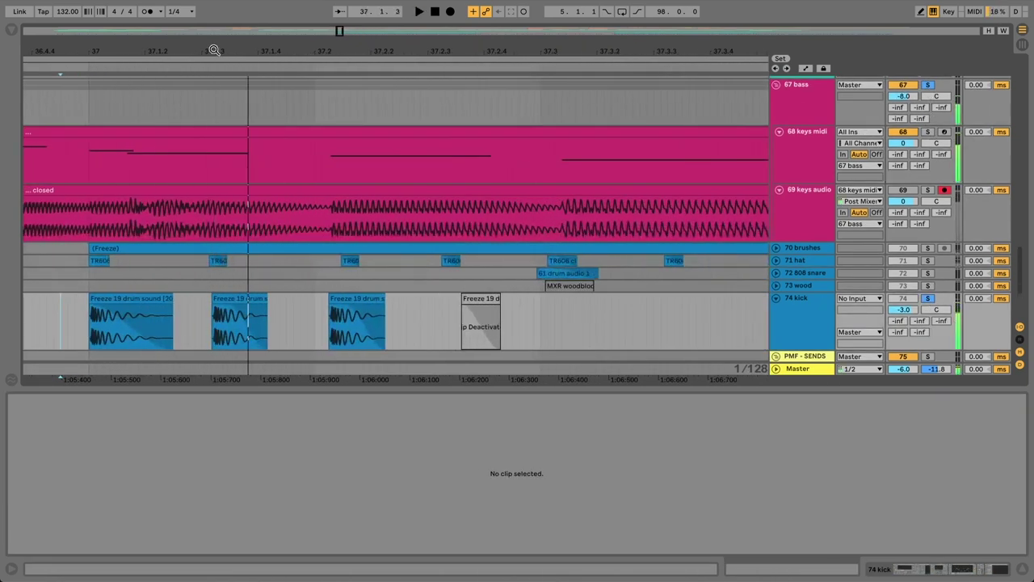
Step: Select the kick clip at 37.2 and play the kick and bass together from 37.2.1
{"action": "left_click", "coordinate": [336, 299]}
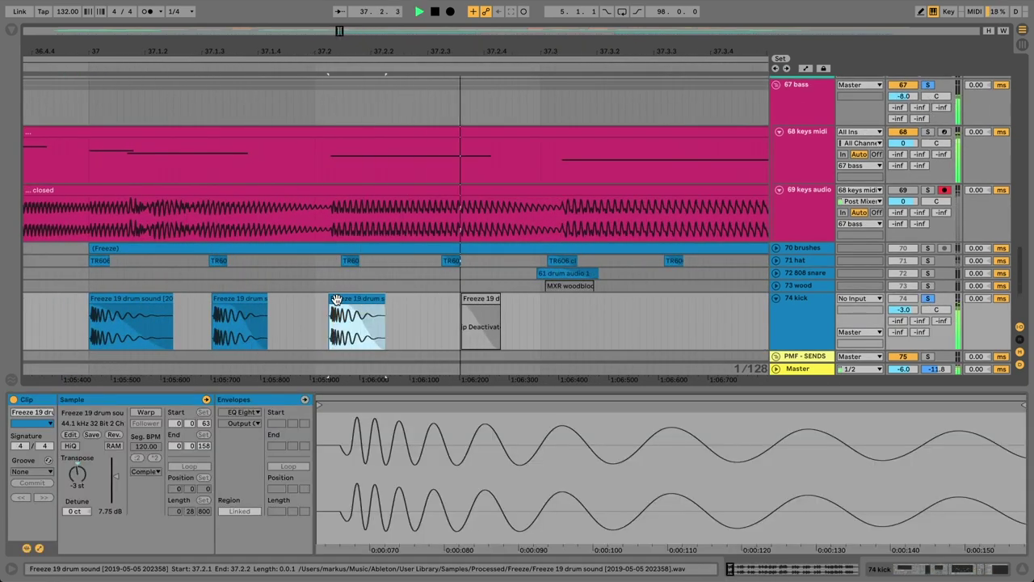
{"action": "left_click", "coordinate": [331, 173]}
{"action": "key", "text": "space"}
{"action": "left_click_drag", "start_coordinate": [353, 54], "coordinate": [171, 44]}
{"action": "scroll", "coordinate": [415, 347], "scroll_direction": "right", "scroll_amount": 1}
{"action": "key", "text": "space"}
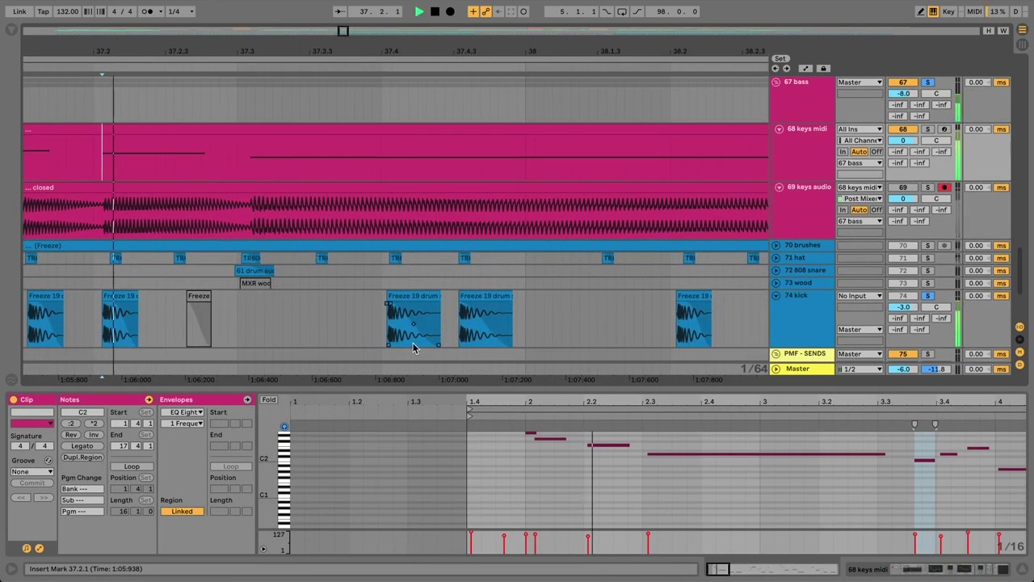
Step: Play the kick and bass around the kick clip at 39.4.1 to compare its timing with the bass note
{"action": "scroll", "coordinate": [577, 313], "scroll_direction": "right", "scroll_amount": 5}
{"action": "scroll", "coordinate": [577, 312], "scroll_direction": "down", "scroll_amount": 1}
{"action": "scroll", "coordinate": [576, 312], "scroll_direction": "right", "scroll_amount": 6}
{"action": "scroll", "coordinate": [592, 283], "scroll_direction": "right", "scroll_amount": 3}
{"action": "key", "text": "space"}
{"action": "left_click", "coordinate": [482, 264]}
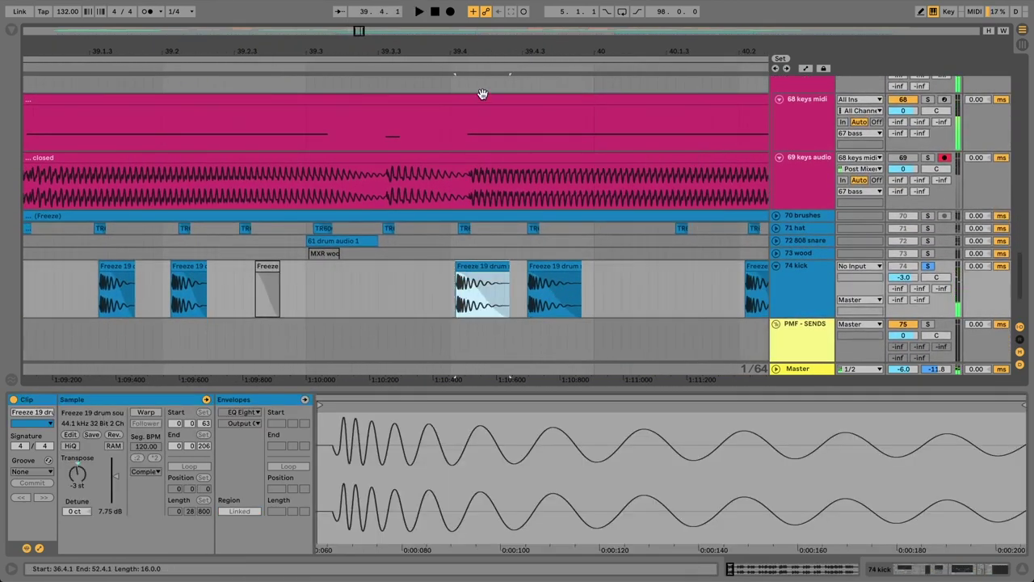
{"action": "key", "text": "z"}
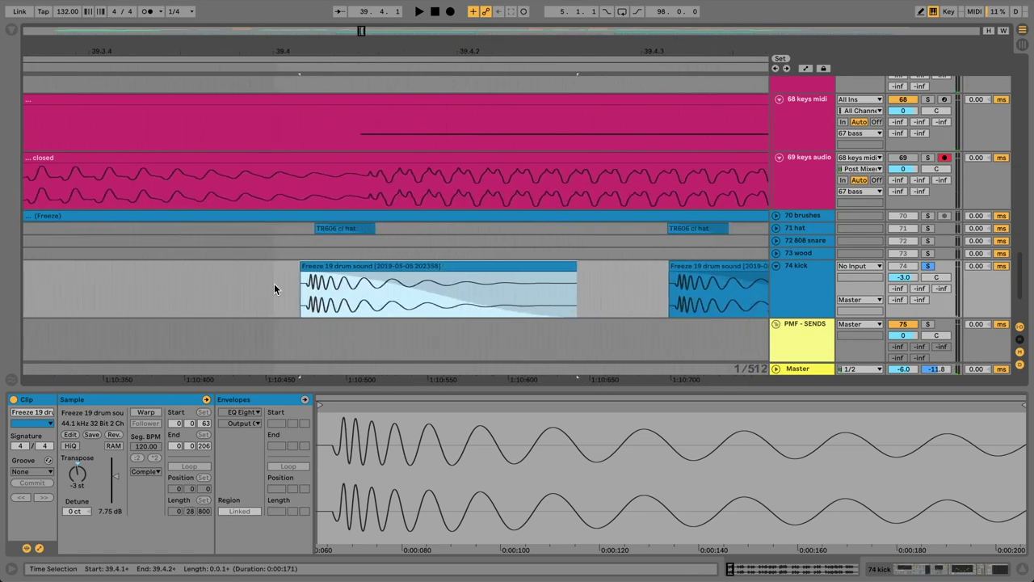
{"action": "left_click", "coordinate": [274, 283]}
{"action": "key", "text": "space"}
{"action": "key", "text": "space"}
{"action": "left_click_drag", "start_coordinate": [560, 51], "coordinate": [374, 49]}
Step: Nudge the kick clip at 39.4.1 slightly later in two increments and play it against the bass
{"action": "left_click", "coordinate": [339, 264]}
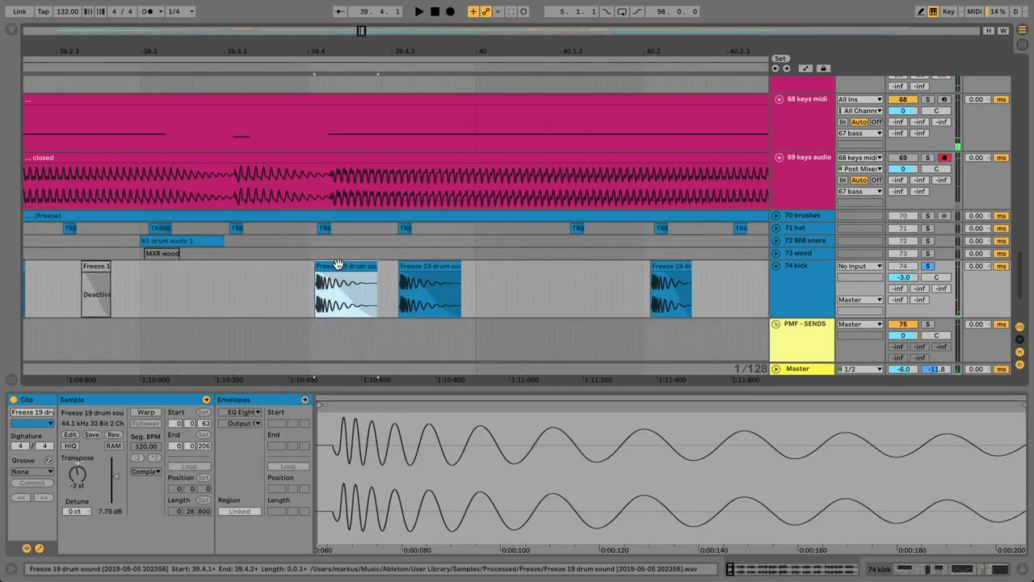
{"action": "key", "text": "Right"}
{"action": "key", "text": "space"}
{"action": "key", "text": "Right"}
{"action": "key", "text": "space"}
{"action": "key", "text": "space"}
{"action": "key", "text": "space"}
{"action": "left_click", "coordinate": [147, 65]}
{"action": "key", "text": "space"}
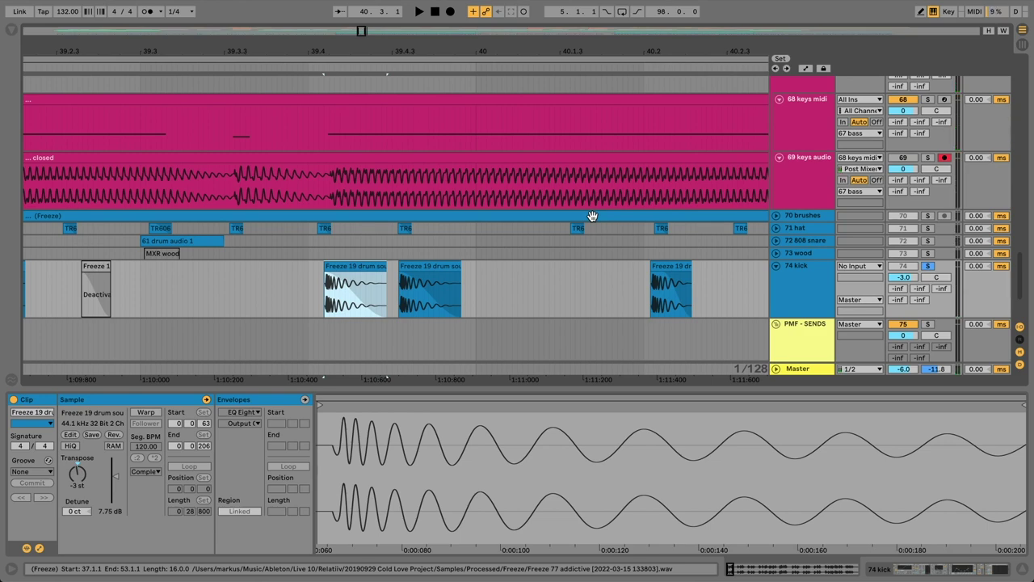
Step: Duplicate the kick clip from 38.2 to 38.4 and play the kick and bass from 38.3.1
{"action": "left_click_drag", "start_coordinate": [349, 51], "coordinate": [452, 10]}
{"action": "left_click_drag", "start_coordinate": [513, 50], "coordinate": [731, 50]}
{"action": "left_click", "coordinate": [275, 294]}
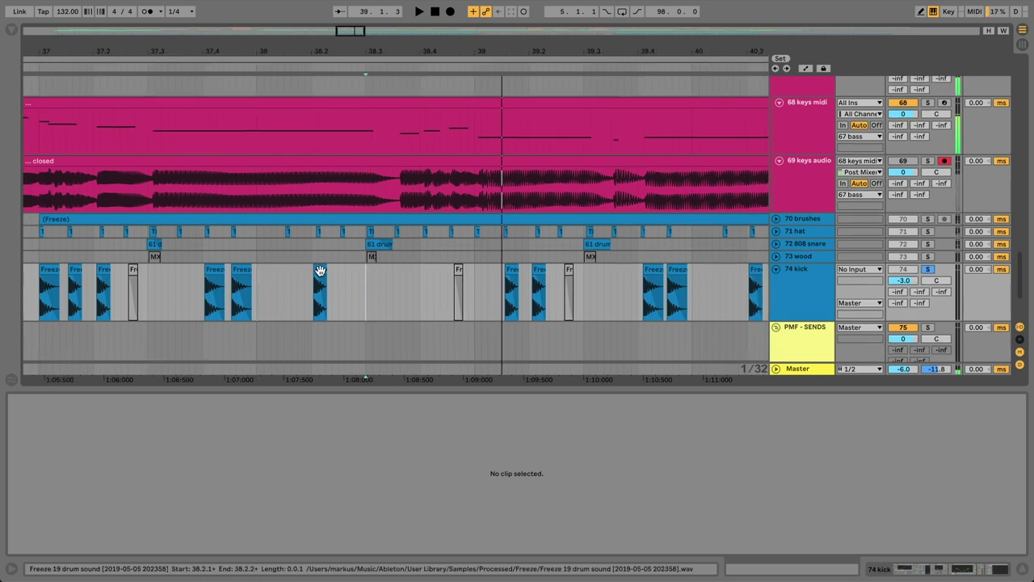
{"action": "left_click_drag", "start_coordinate": [319, 272], "coordinate": [433, 273]}
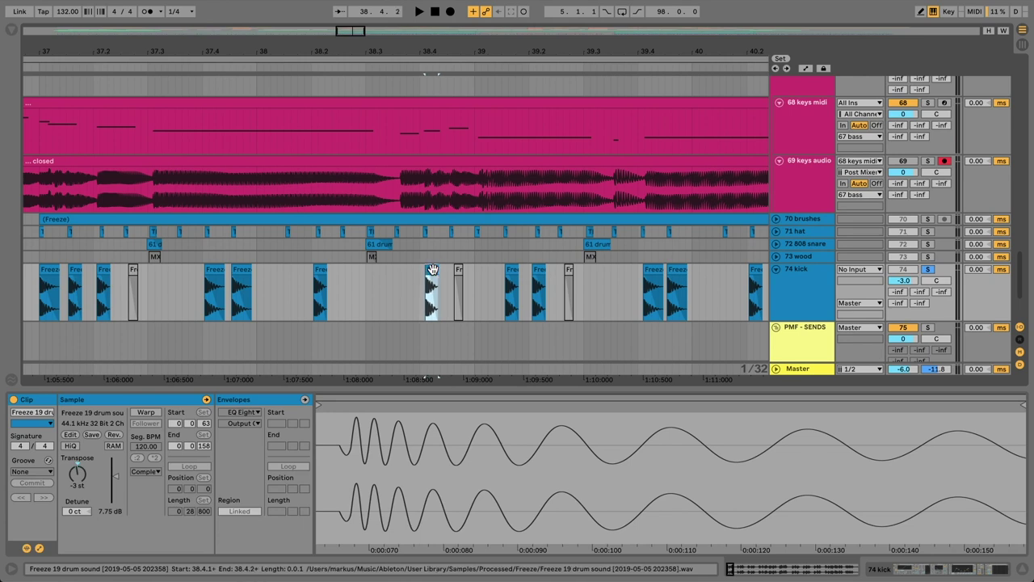
{"action": "left_click", "coordinate": [363, 288]}
{"action": "key", "text": "space"}
{"action": "key", "text": "space"}
{"action": "key", "text": "space"}
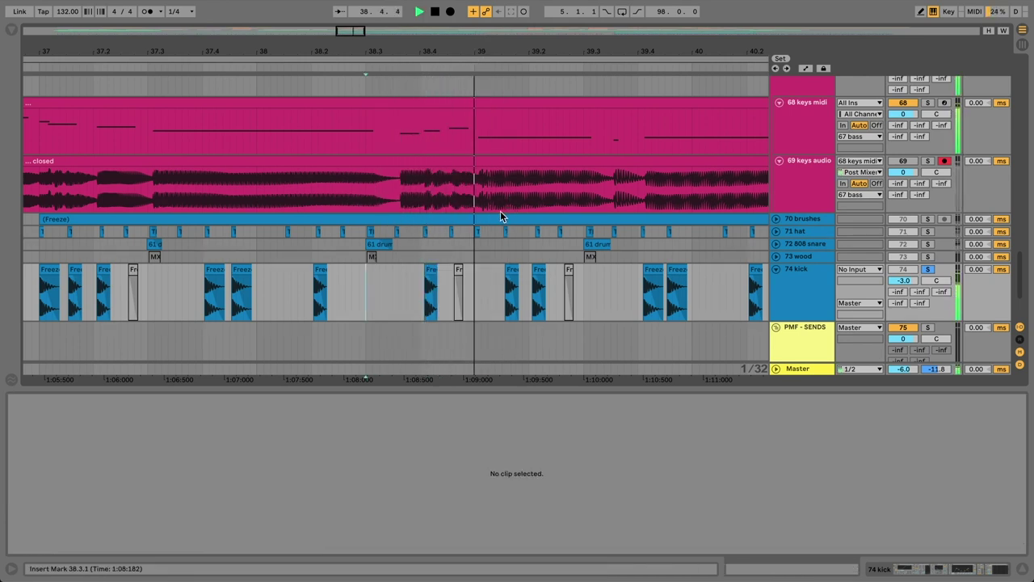
Step: Move the first kick of bar 39 earlier to 39.1.1 and play the kick and bass from 38.3.1
{"action": "left_click_drag", "start_coordinate": [512, 272], "coordinate": [488, 277]}
{"action": "left_click", "coordinate": [365, 290]}
{"action": "key", "text": "space"}
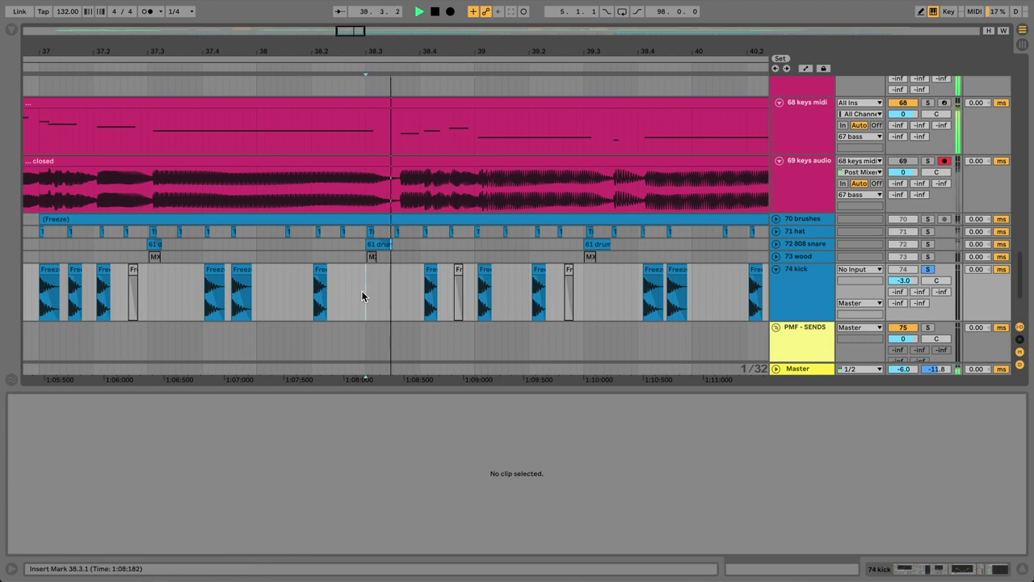
{"action": "key", "text": "space"}
{"action": "key", "text": "space"}
Step: Deactivate the kick clip just after 39.2 and play the kick and bass from about 38.3.1
{"action": "left_click", "coordinate": [536, 269]}
{"action": "key", "text": "space"}
{"action": "left_click", "coordinate": [369, 298]}
{"action": "key", "text": "space"}
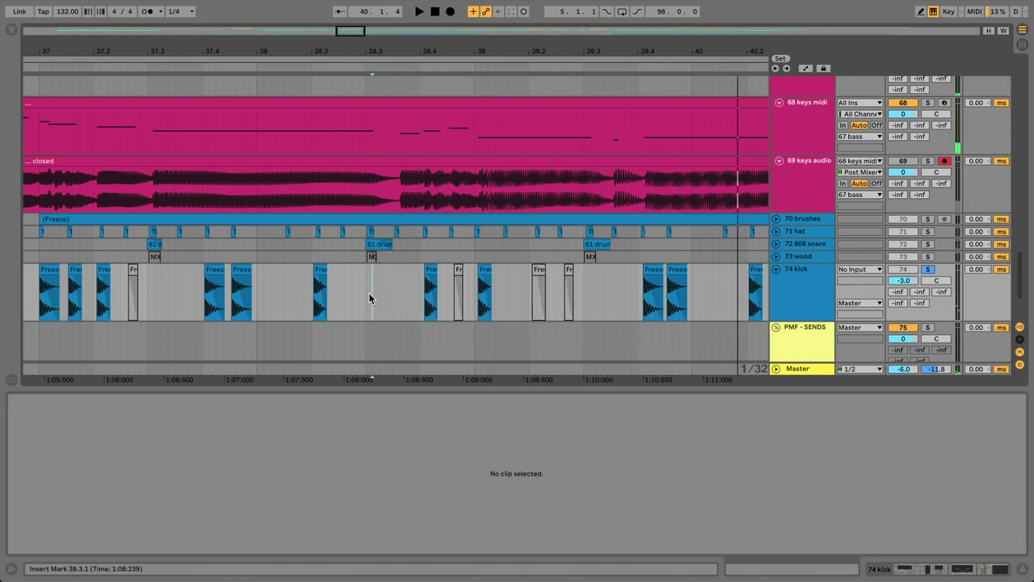
Step: Undo the kick edits and play all tracks from 37.1.1 with the kick and bass solos off
{"action": "left_click_drag", "start_coordinate": [285, 51], "coordinate": [284, 35]}
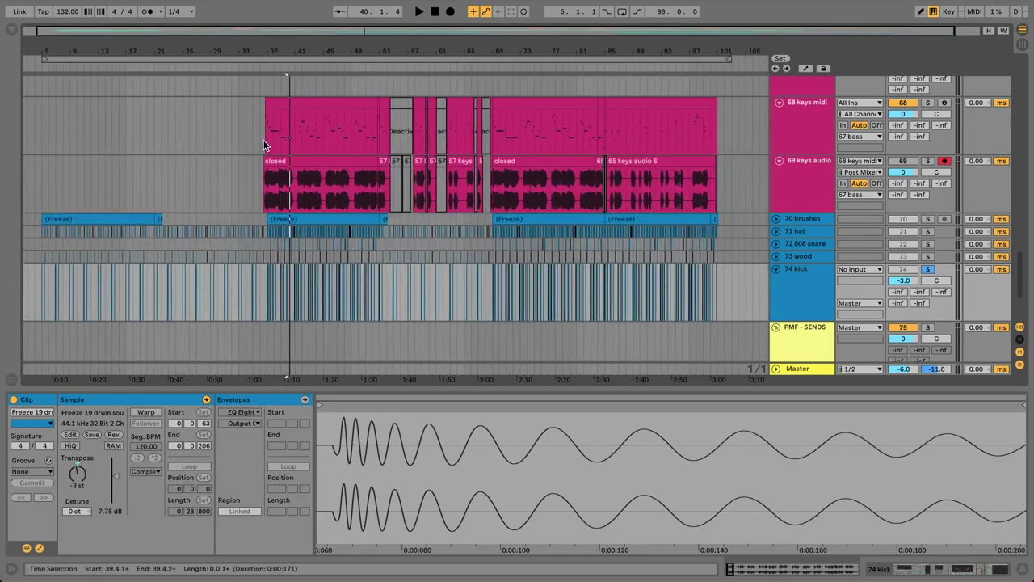
{"action": "left_click", "coordinate": [266, 142]}
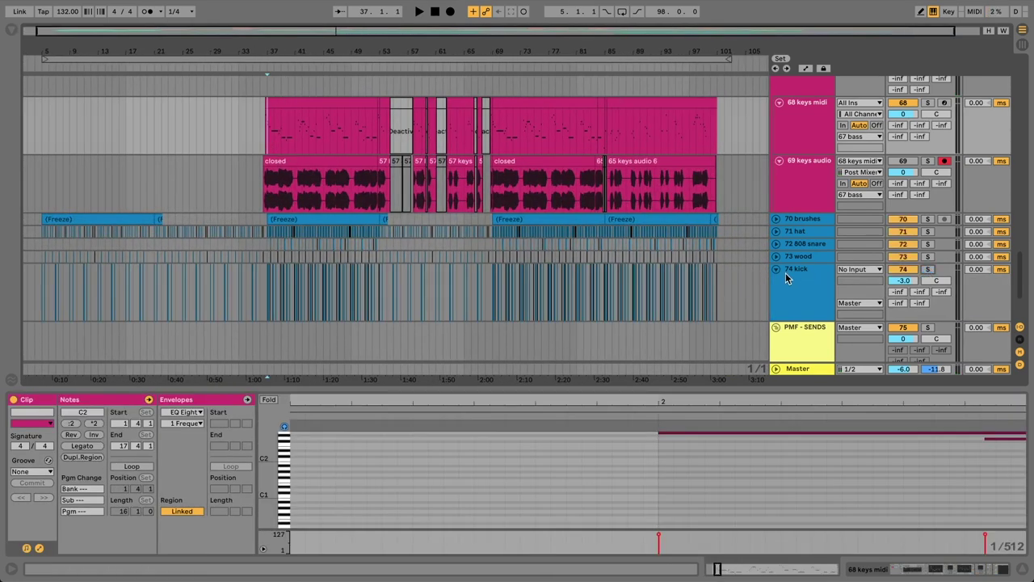
{"action": "scroll", "coordinate": [792, 235], "scroll_direction": "up", "scroll_amount": 5}
{"action": "left_click_drag", "start_coordinate": [328, 48], "coordinate": [411, 244]}
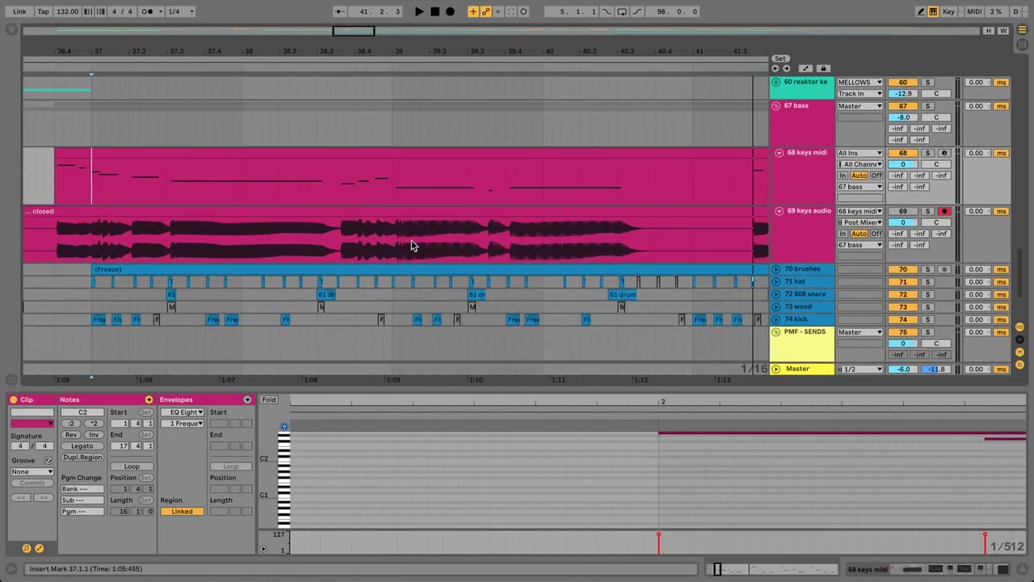
{"action": "key", "text": "space"}
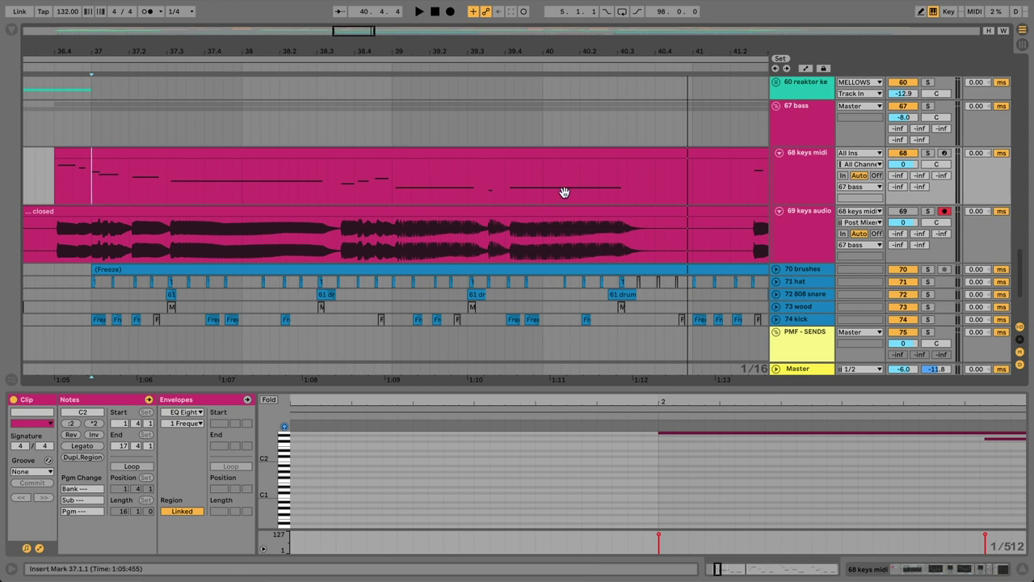
Step: Try lengthening the short bass notes from 6.3.1 through 7.4 so they overlap, and undo the changes
{"action": "left_click", "coordinate": [380, 150]}
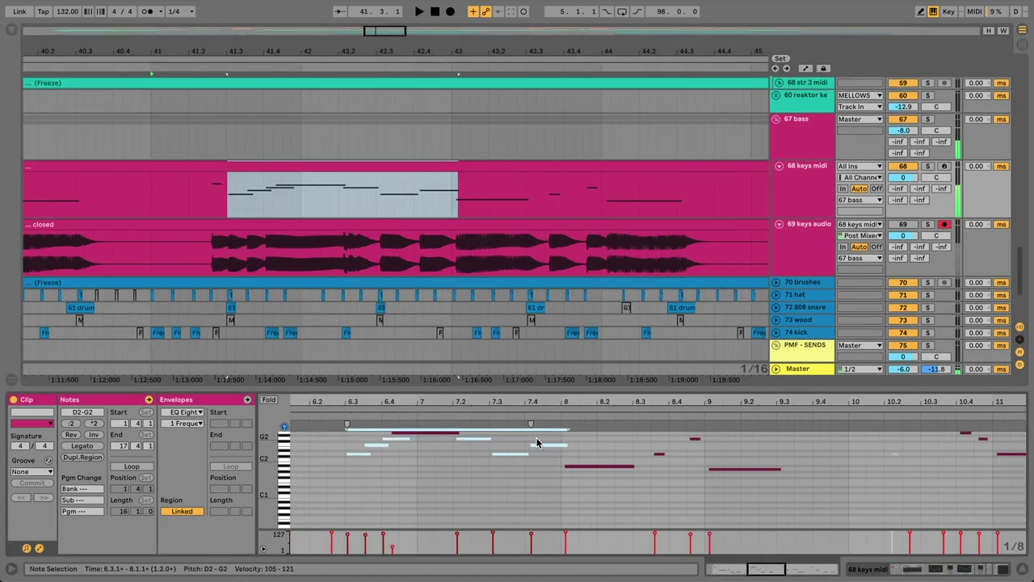
{"action": "left_click_drag", "start_coordinate": [535, 443], "coordinate": [537, 443]}
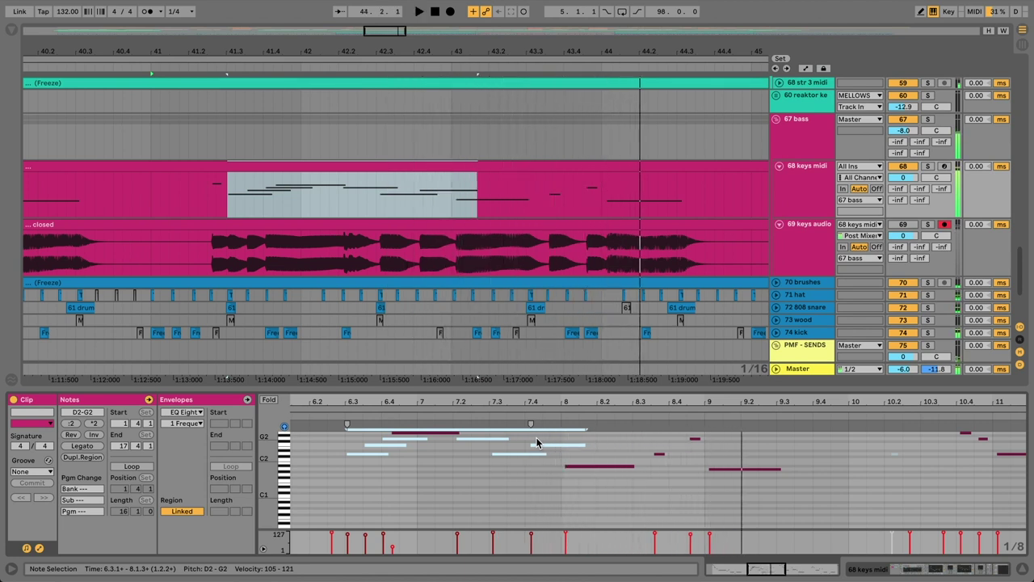
{"action": "key", "text": "super+z"}
{"action": "key", "text": "super+z"}
{"action": "key", "text": "super+z"}
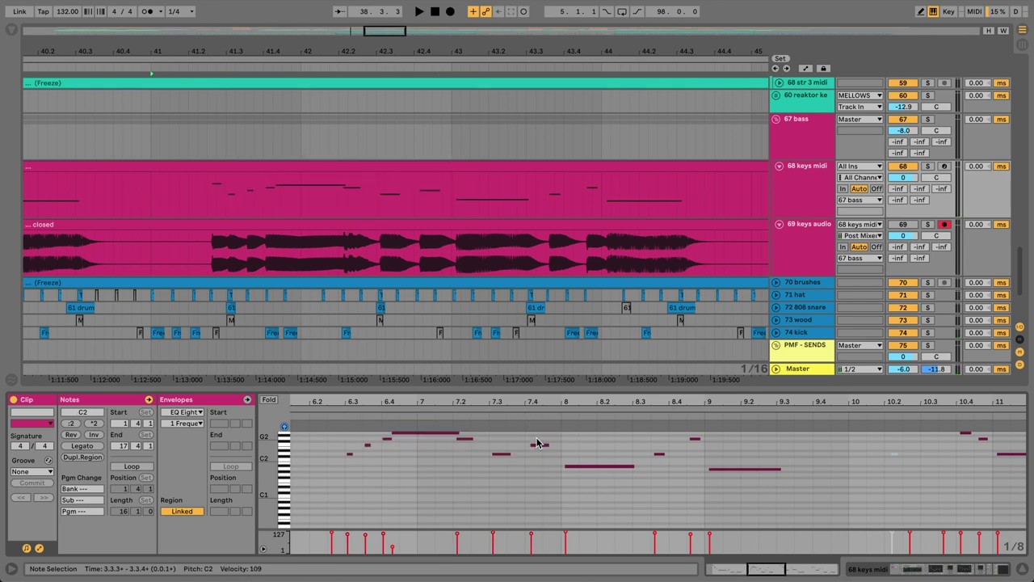
{"action": "left_click", "coordinate": [533, 439]}
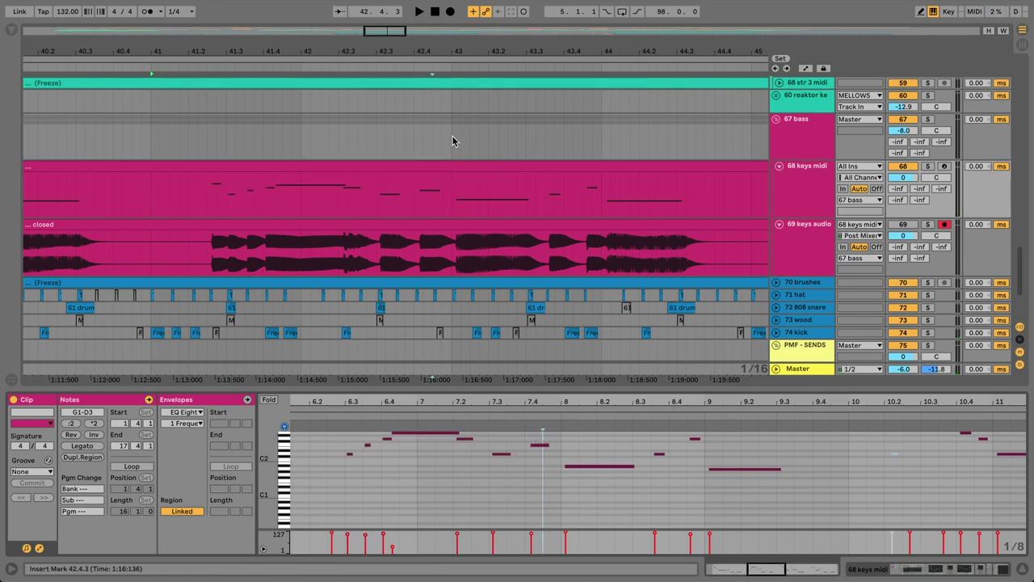
Step: Play the bass line within the full mix from 39.4.1 through bar 46
{"action": "left_click_drag", "start_coordinate": [374, 47], "coordinate": [508, 22]}
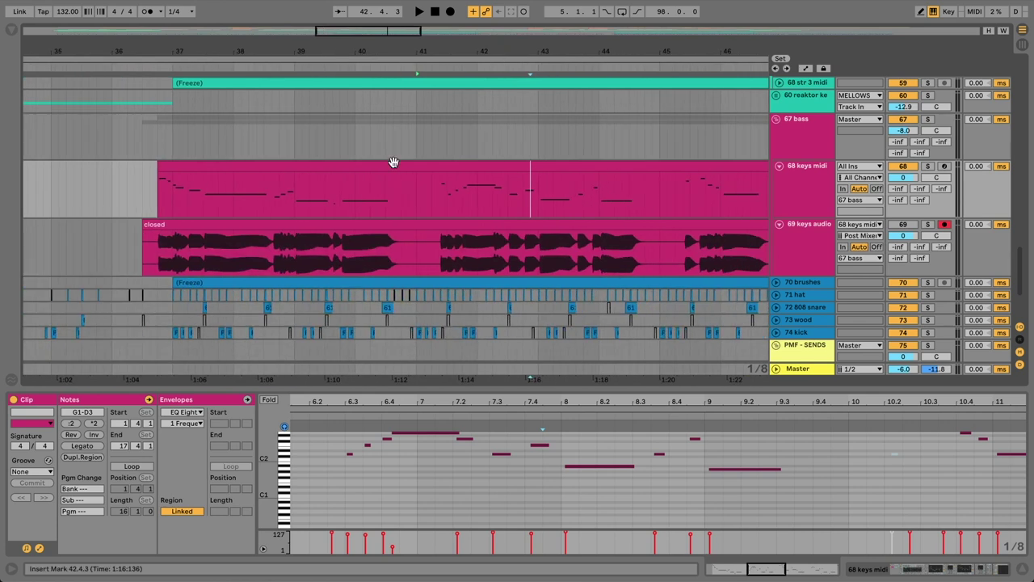
{"action": "left_click", "coordinate": [339, 192]}
{"action": "key", "text": "space"}
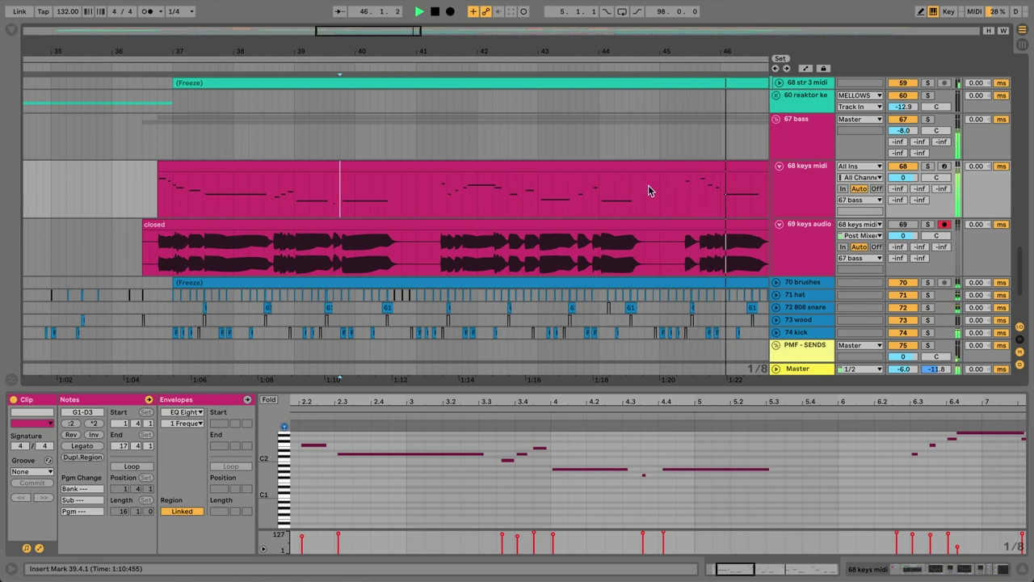
{"action": "key", "text": "space"}
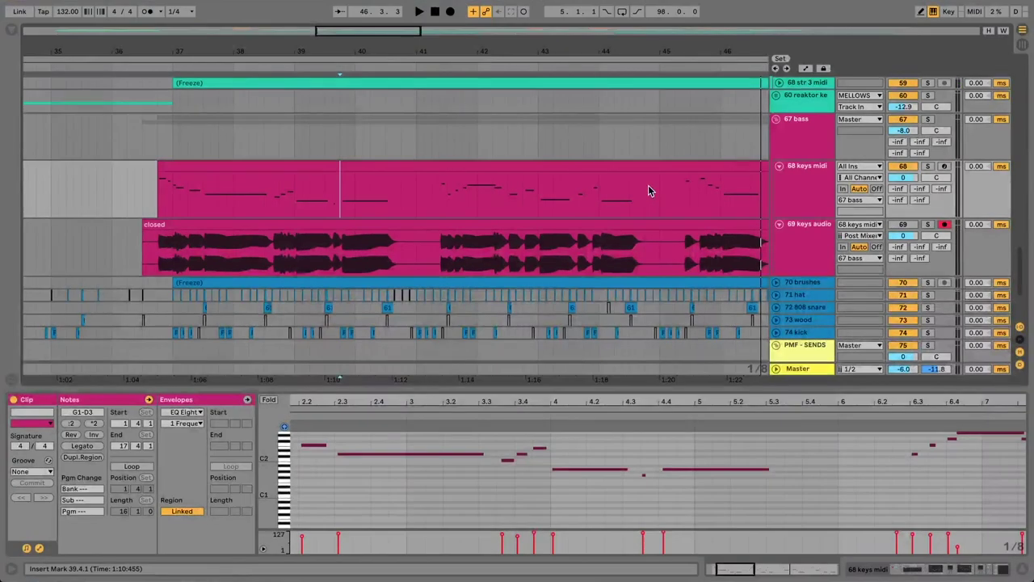
Step: Solo the 47 jupiter 1 group and play its 48 keys midi chords from the first active clip
{"action": "left_click_drag", "start_coordinate": [593, 52], "coordinate": [410, 17]}
{"action": "scroll", "coordinate": [431, 217], "scroll_direction": "up", "scroll_amount": 15}
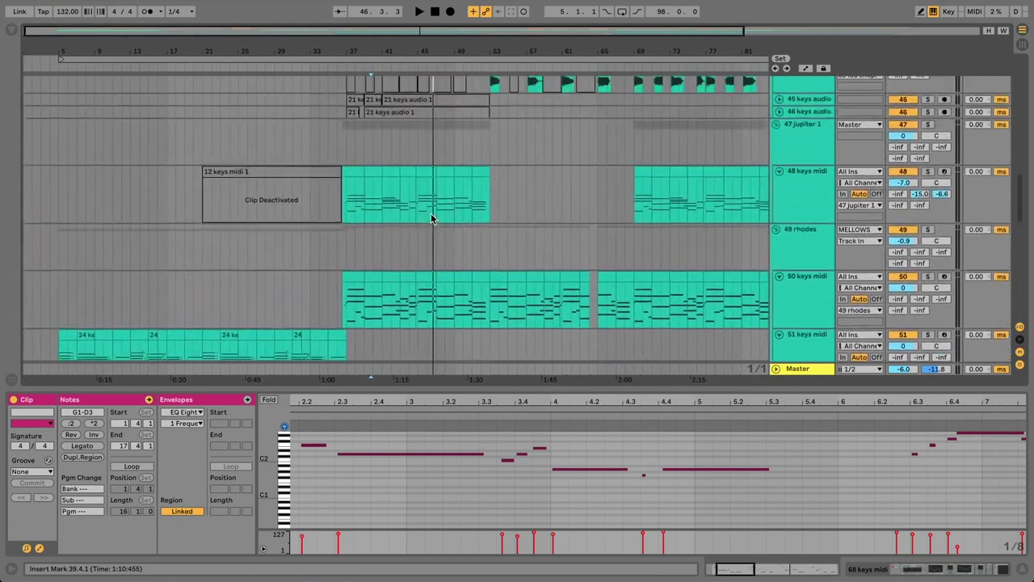
{"action": "left_click", "coordinate": [350, 170]}
{"action": "left_click", "coordinate": [930, 126]}
{"action": "key", "text": "space"}
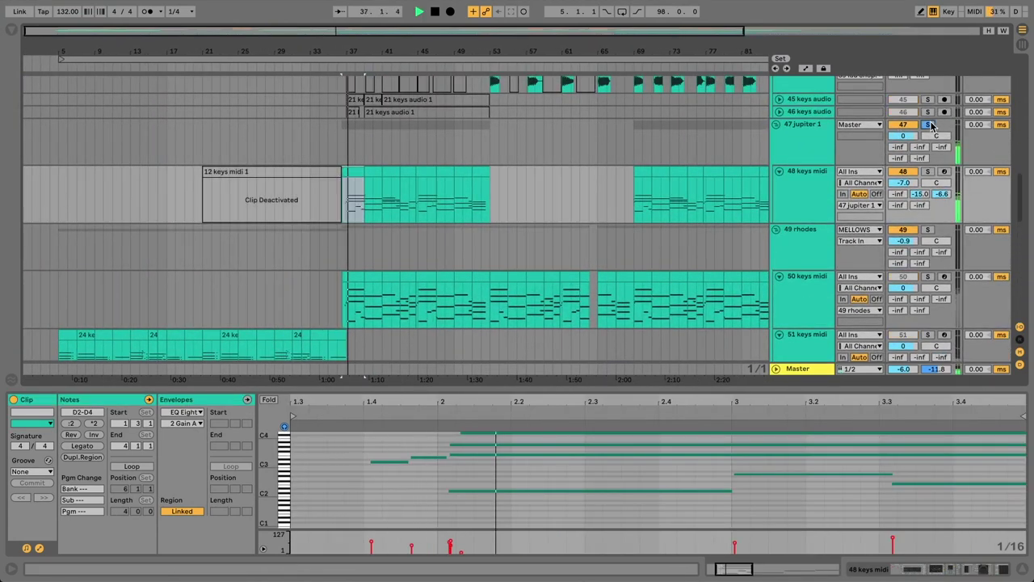
{"action": "left_click_drag", "start_coordinate": [399, 51], "coordinate": [344, 50]}
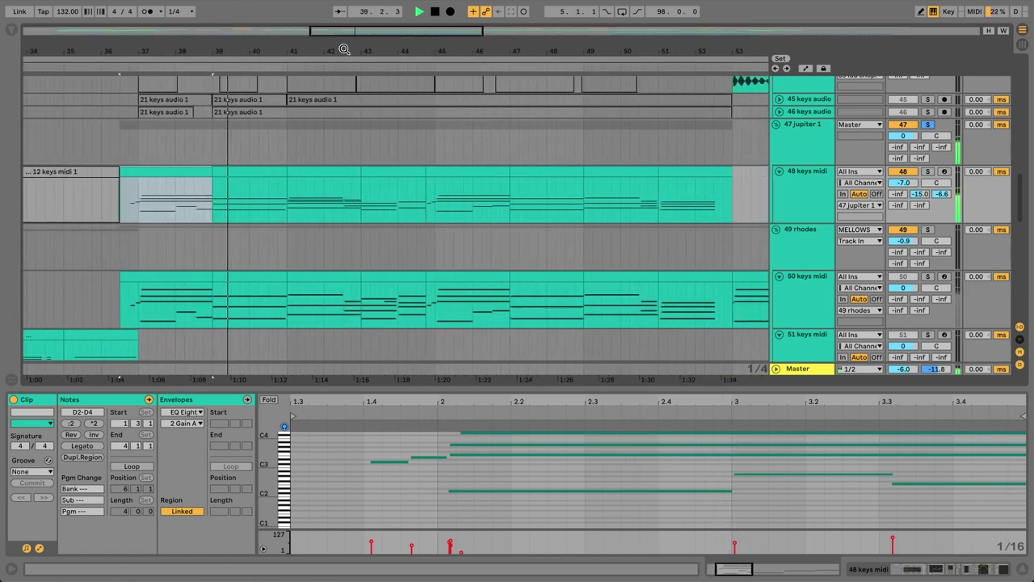
Step: Show the 48 keys midi track's Instrument Rack, Analog synth and EQ Eight while its chords play
{"action": "left_click", "coordinate": [798, 176]}
{"action": "left_click", "coordinate": [798, 176]}
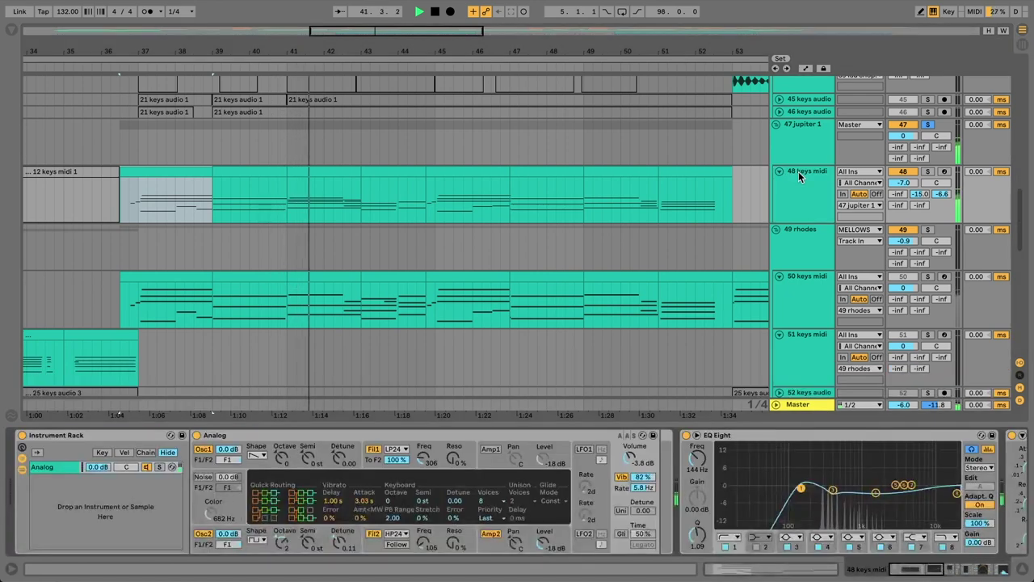
{"action": "key", "text": "space"}
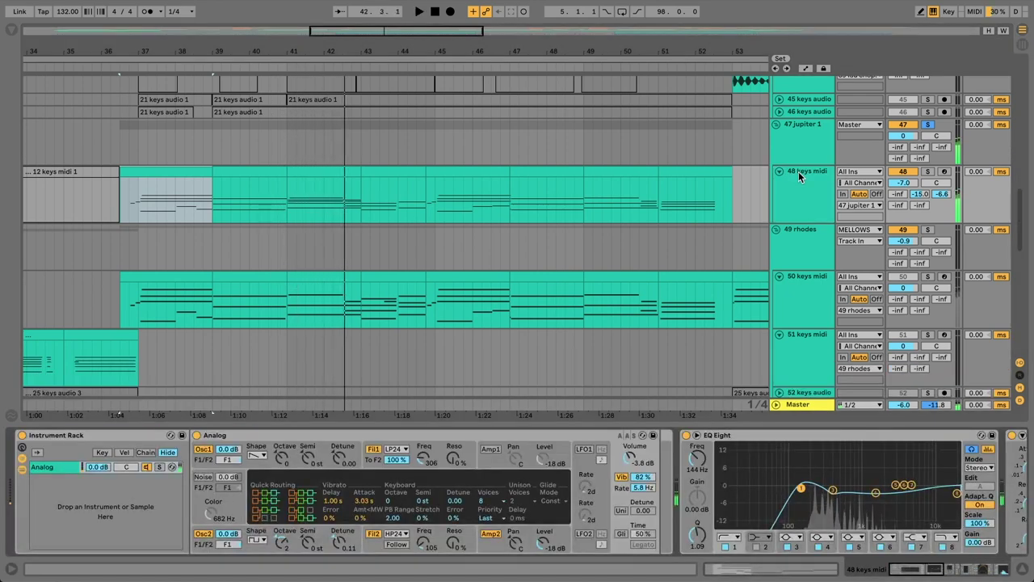
Step: Open the 48 keys midi clip at bar 43 and compare its chord notes with the 50 keys midi part
{"action": "left_click", "coordinate": [458, 288]}
{"action": "left_click", "coordinate": [459, 275], "text": "shift"}
{"action": "left_click_drag", "start_coordinate": [459, 273], "coordinate": [458, 211]}
{"action": "double_click", "coordinate": [388, 171]}
{"action": "left_click", "coordinate": [583, 454]}
{"action": "left_click", "coordinate": [589, 511]}
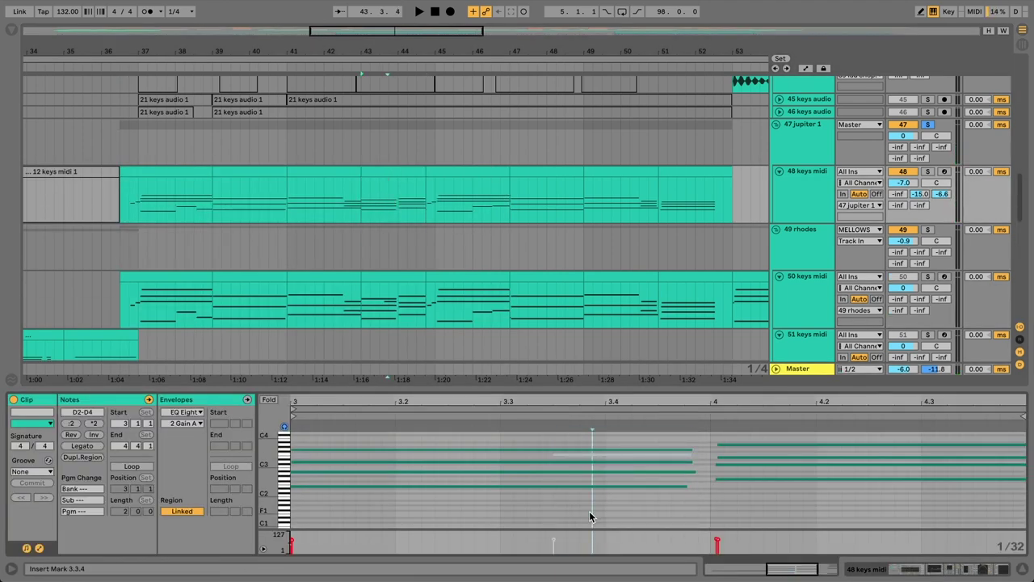
Step: Add a second Analog chain to the 48 keys midi rack and lower its Filter 1 frequency to 340 Hz
{"action": "key", "text": "shift+Tab"}
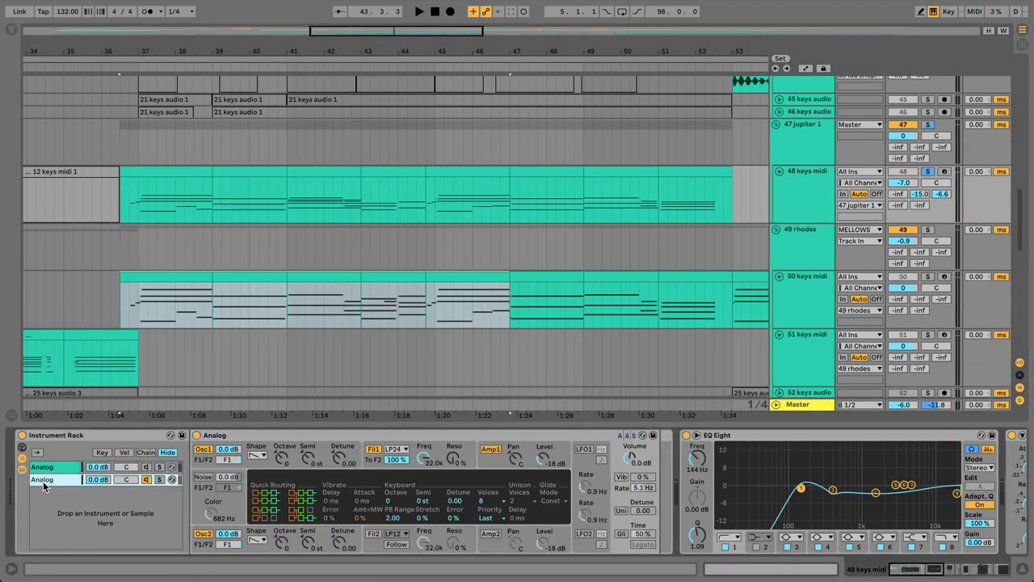
{"action": "key", "text": "space"}
{"action": "key", "text": "space"}
{"action": "left_click_drag", "start_coordinate": [425, 459], "coordinate": [424, 484]}
{"action": "key", "text": "space"}
{"action": "key", "text": "space"}
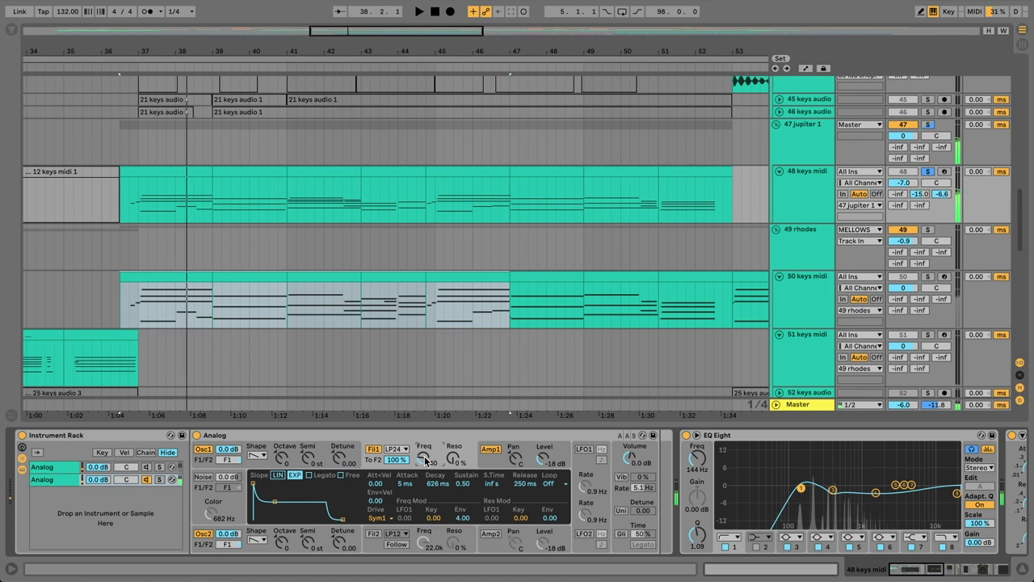
Step: Set the new Analog's oscillator 2 to a rectangle wave with octave 2 and detune 0.08, auditioning the chords
{"action": "left_click", "coordinate": [257, 539]}
{"action": "key", "text": "space"}
{"action": "key", "text": "space"}
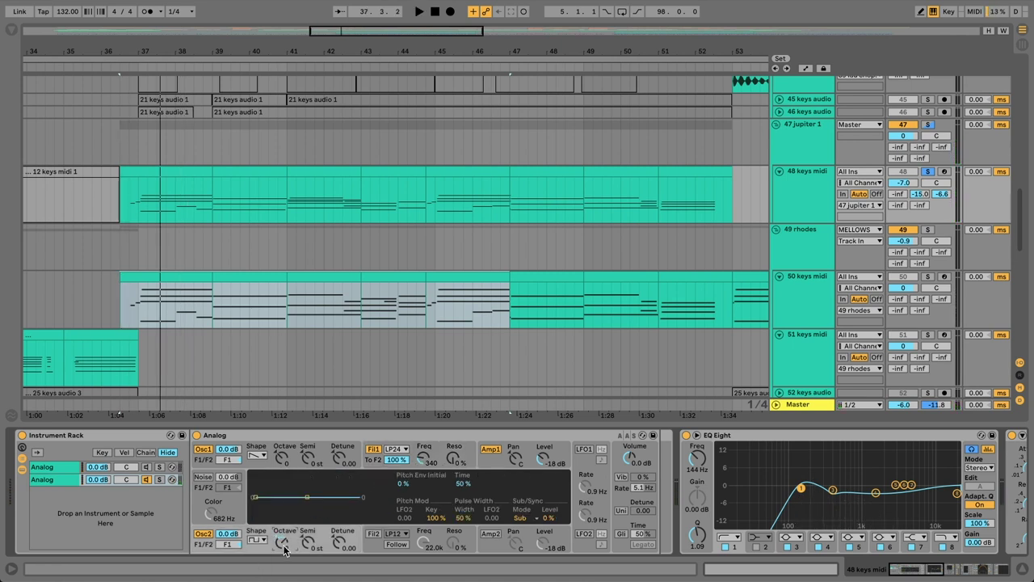
{"action": "key", "text": "space"}
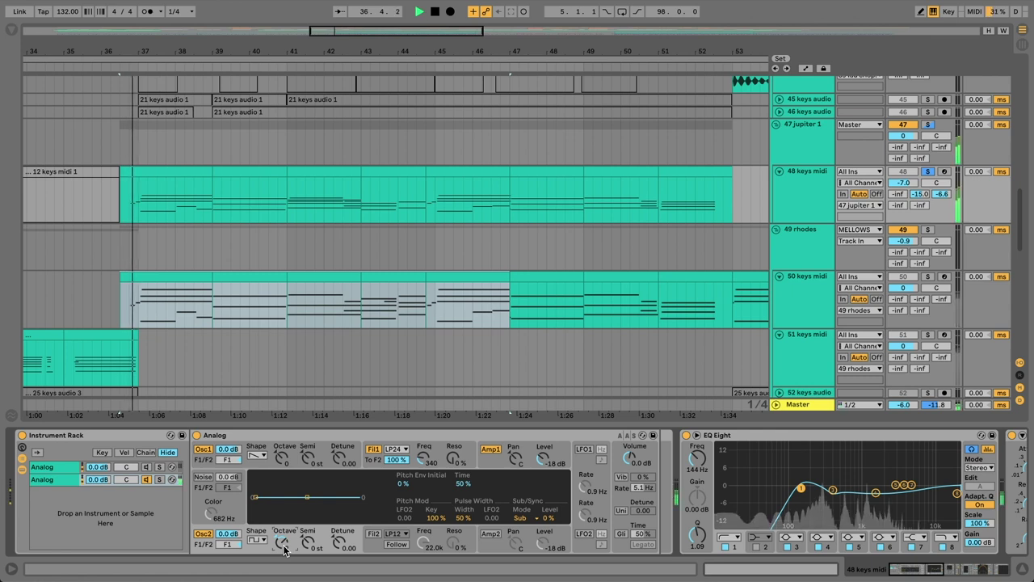
{"action": "key", "text": "space"}
{"action": "mouse_move", "coordinate": [349, 542]}
{"action": "left_mouse_down"}
{"action": "mouse_move", "coordinate": [348, 499]}
{"action": "mouse_move", "coordinate": [349, 541]}
{"action": "left_mouse_up"}
{"action": "key", "text": "space"}
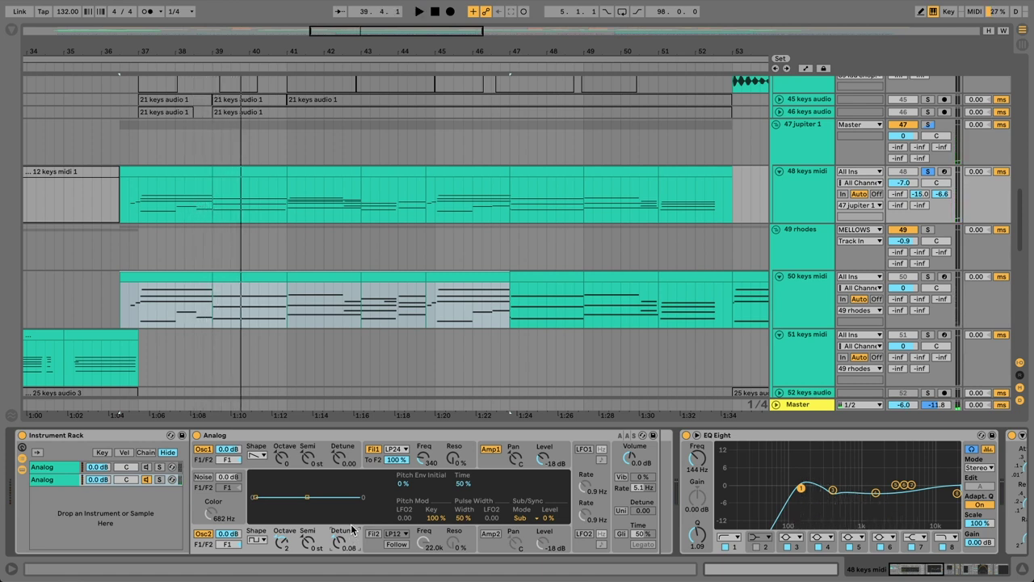
Step: Set Analog's filter 1 envelope to 1.71 s decay and 1.42 s release, with frequency envelope modulation at 2.00
{"action": "left_click", "coordinate": [400, 458]}
{"action": "key", "text": "space"}
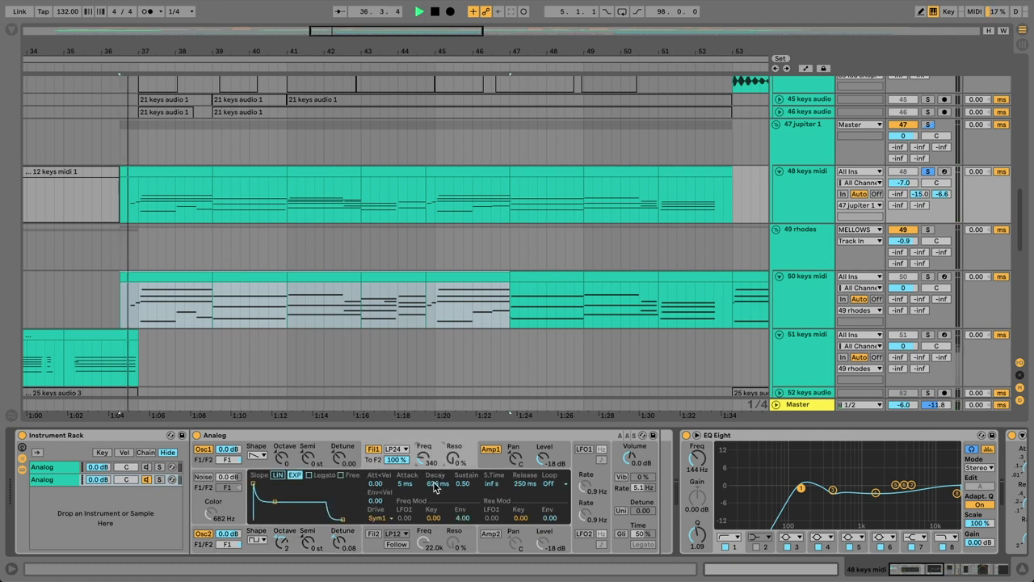
{"action": "left_click_drag", "start_coordinate": [434, 483], "coordinate": [434, 486]}
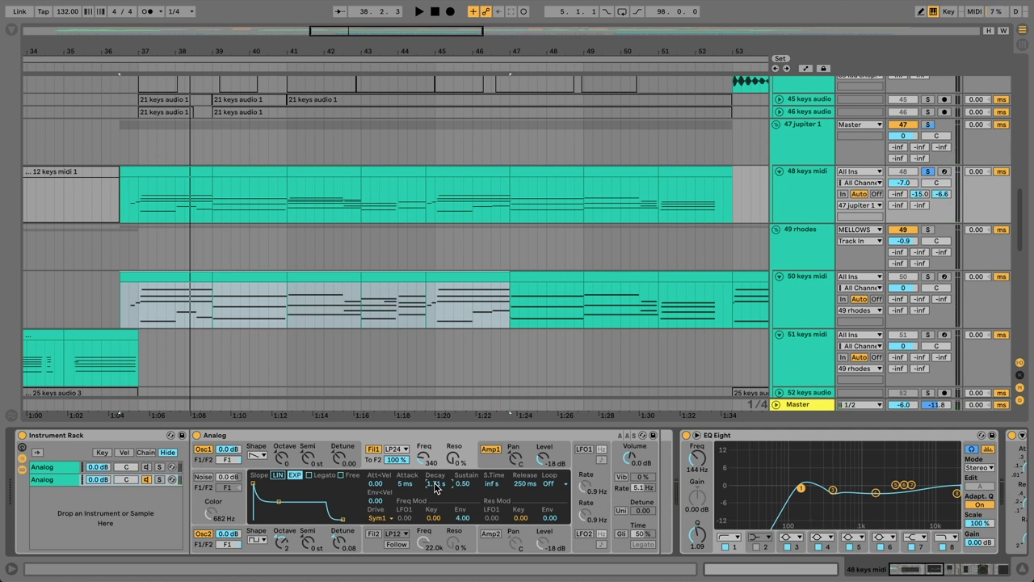
{"action": "key", "text": "space"}
{"action": "left_click_drag", "start_coordinate": [524, 484], "coordinate": [524, 459]}
{"action": "key", "text": "space"}
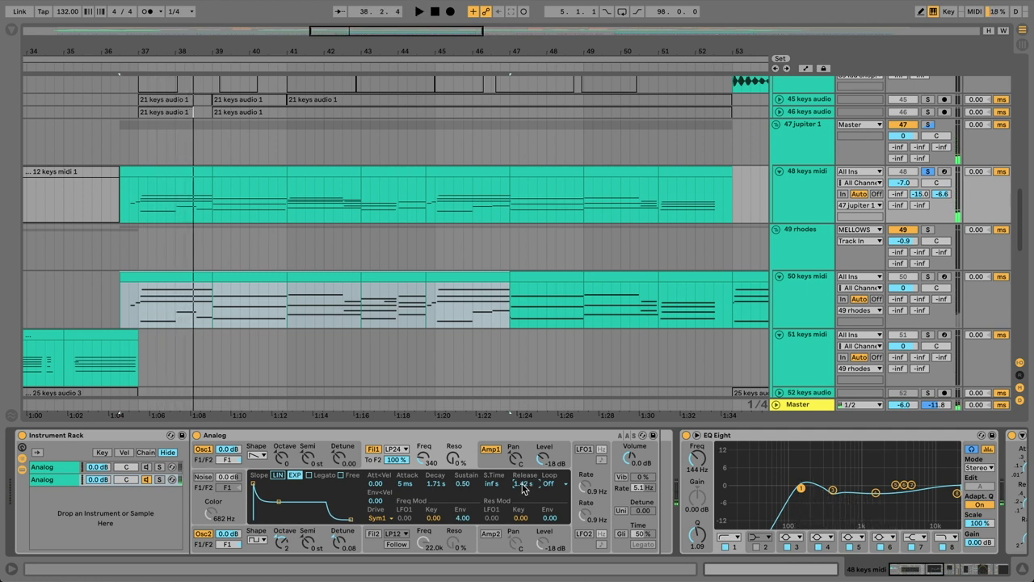
{"action": "key", "text": "space"}
{"action": "left_click_drag", "start_coordinate": [461, 518], "coordinate": [462, 528]}
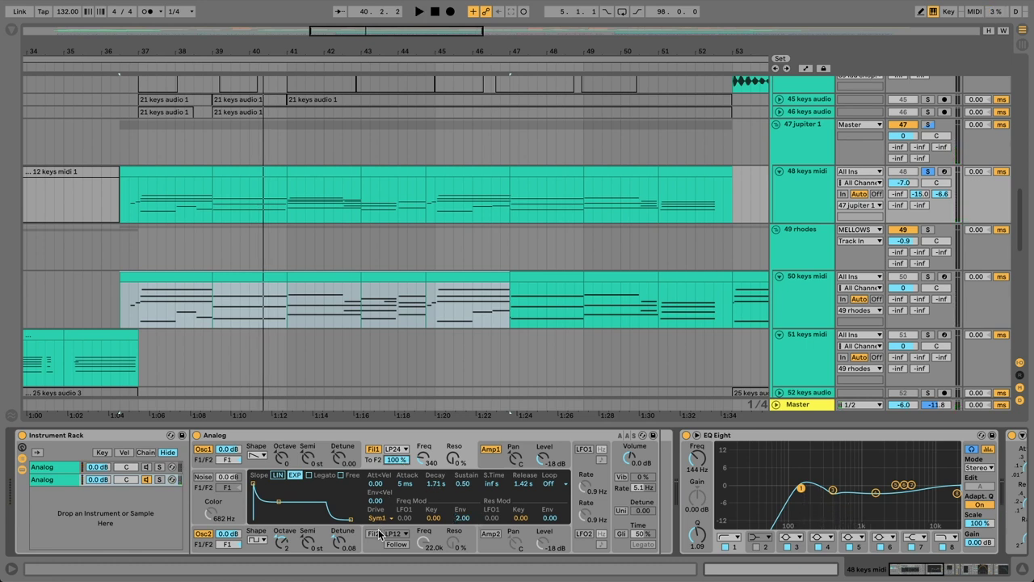
Step: Enable filter 2 in Analog as High-pass 24dB/oct with its frequency at 106 Hz and audition it
{"action": "left_click", "coordinate": [489, 534]}
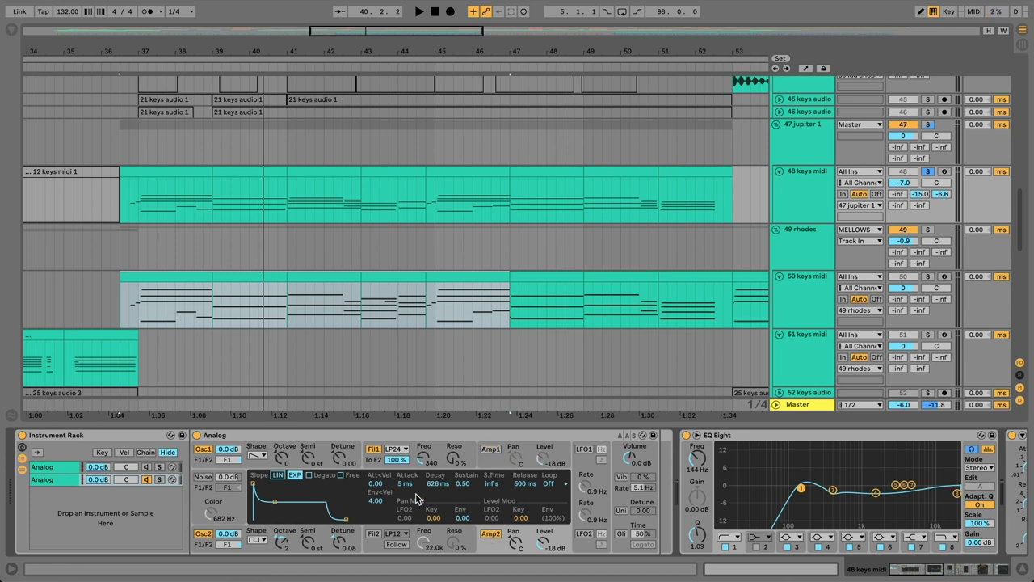
{"action": "left_click", "coordinate": [374, 534]}
{"action": "left_click", "coordinate": [396, 534]}
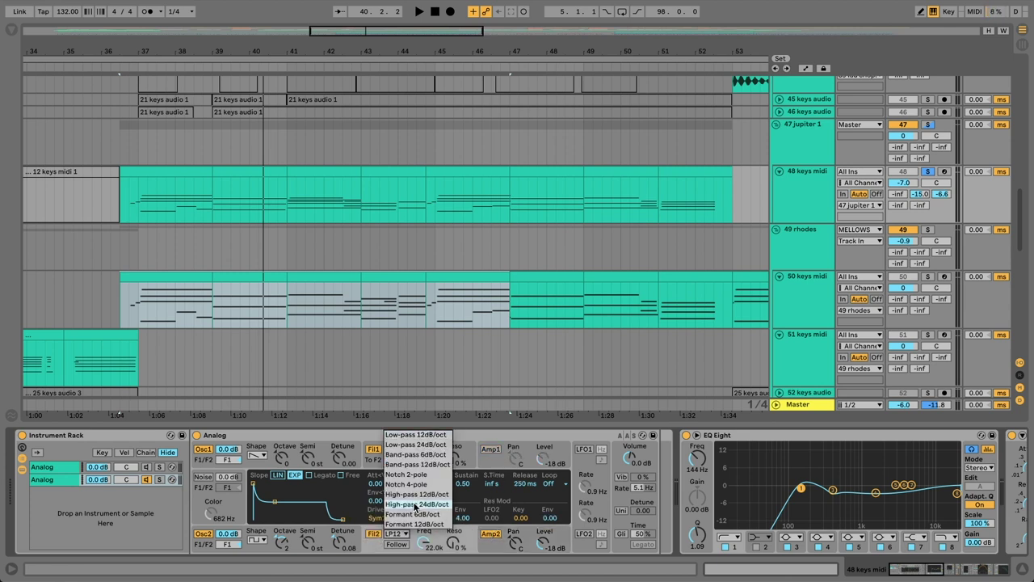
{"action": "left_click", "coordinate": [416, 504]}
{"action": "key", "text": "space"}
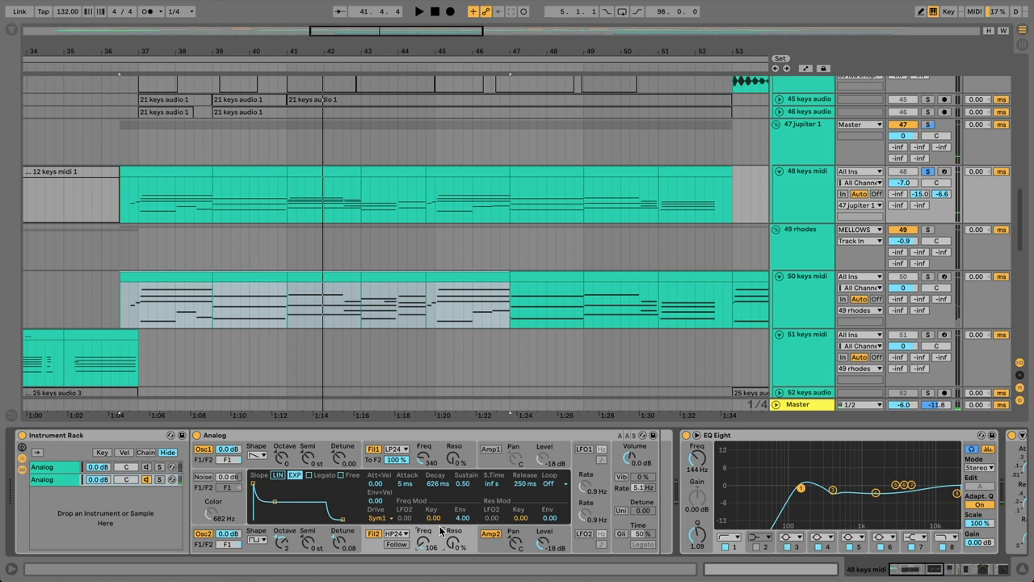
{"action": "key", "text": "space"}
Step: Set filter 2's frequency envelope modulation to 0.00 and the amp 2 envelope sustain to 1.00
{"action": "left_click_drag", "start_coordinate": [463, 519], "coordinate": [462, 557]}
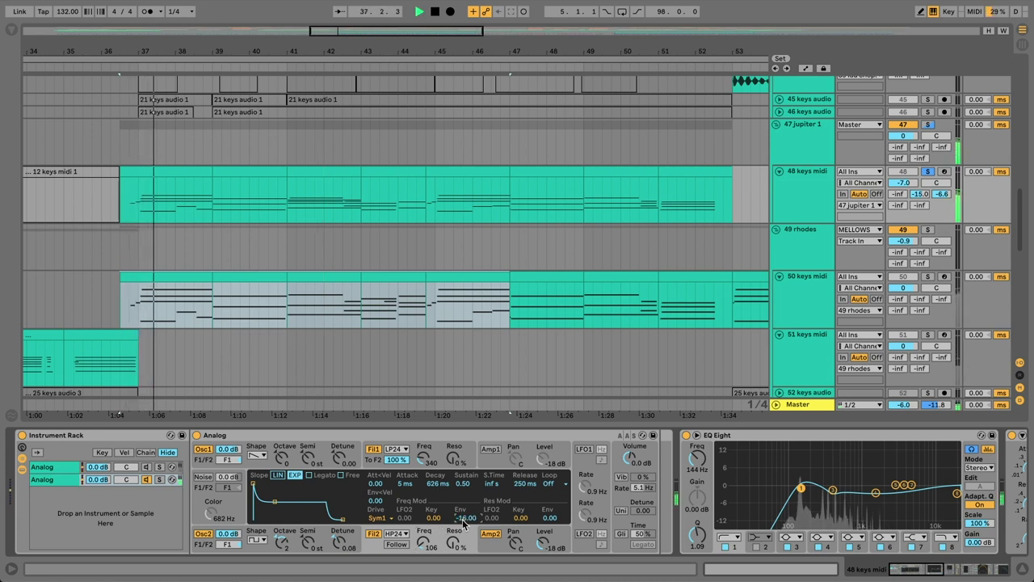
{"action": "left_click_drag", "start_coordinate": [462, 518], "coordinate": [462, 488]}
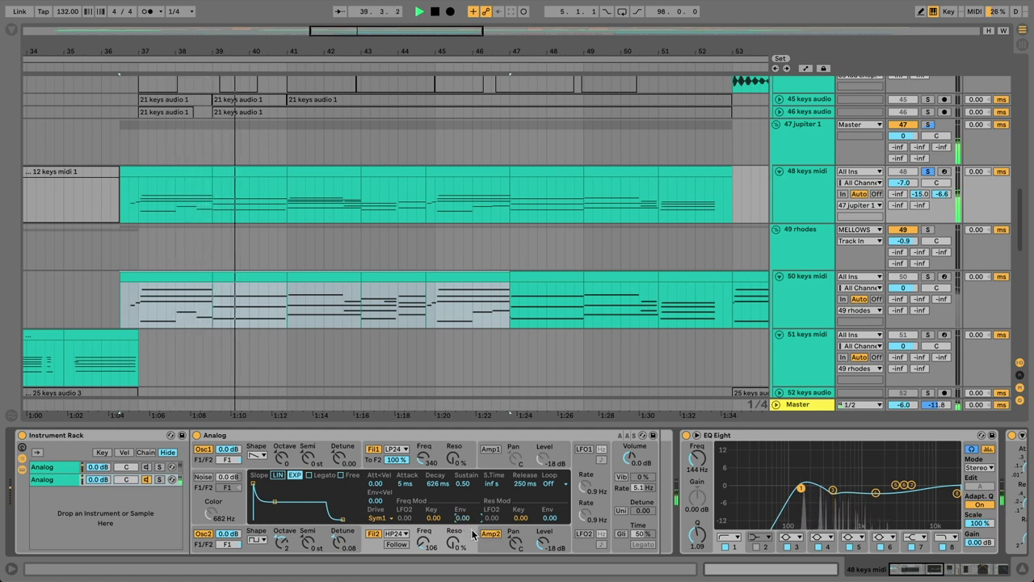
{"action": "left_click", "coordinate": [493, 549]}
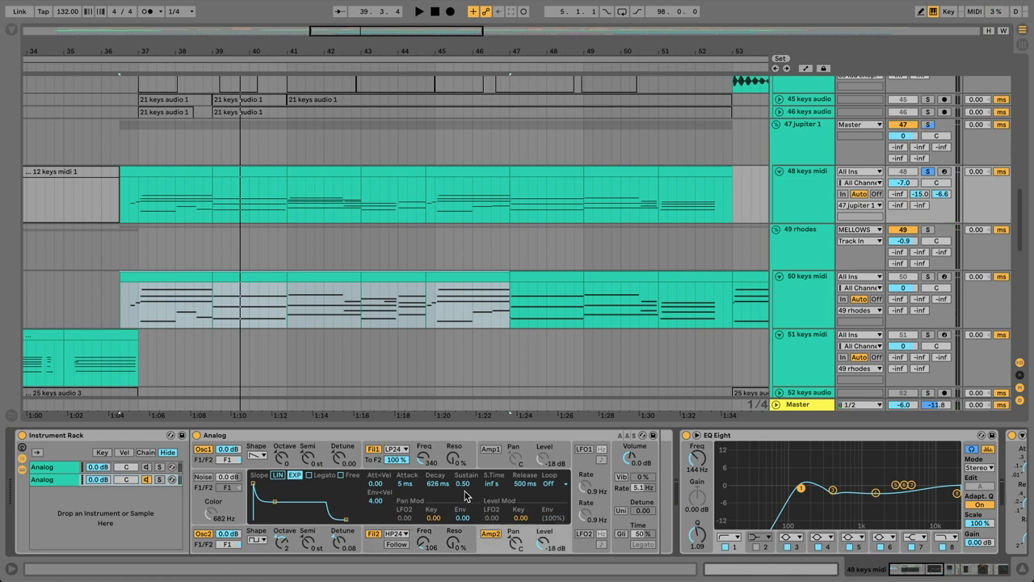
{"action": "key", "text": "space"}
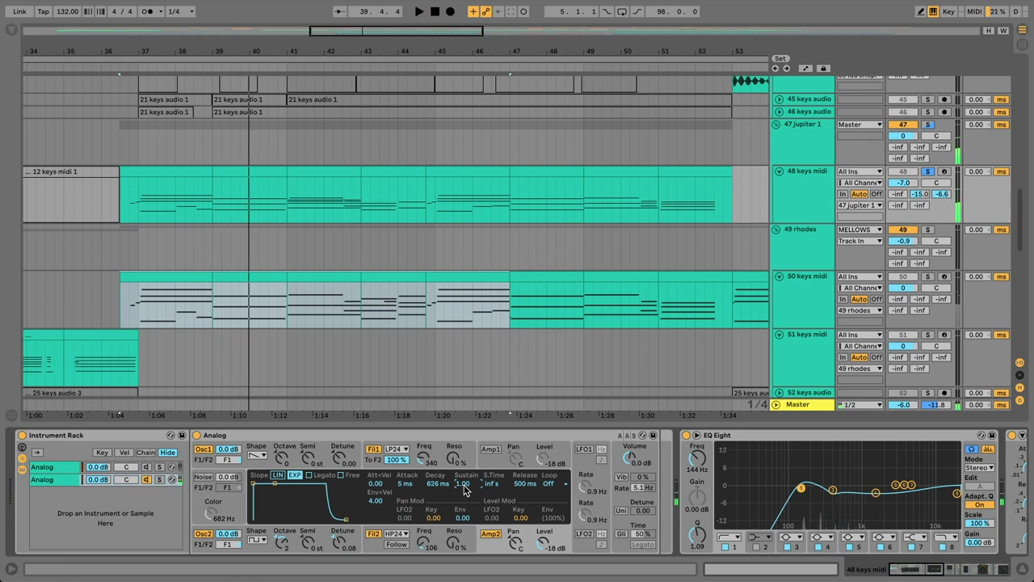
Step: Enable Analog's vibrato with 82% amount, 5.8 Hz rate, 1000 ms delay and 3.00 s attack, auditioning the changes
{"action": "left_click", "coordinate": [621, 478]}
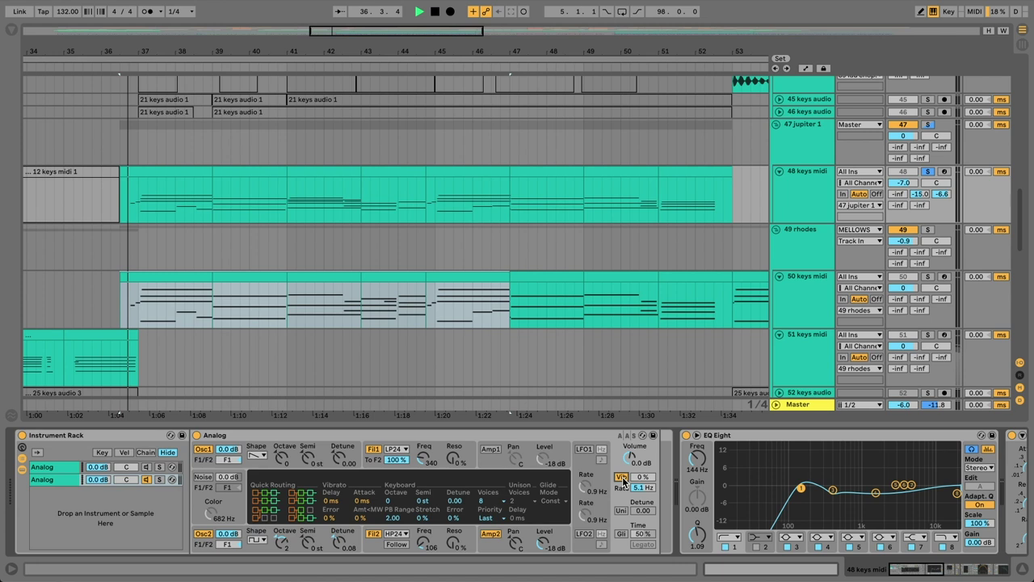
{"action": "left_click_drag", "start_coordinate": [643, 478], "coordinate": [642, 410]}
{"action": "key", "text": "space"}
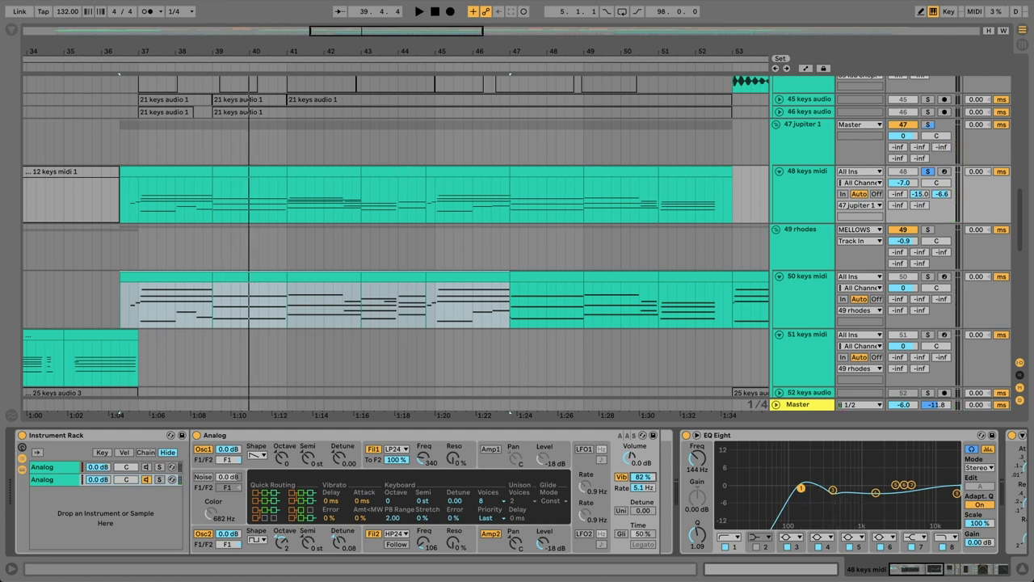
{"action": "key", "text": "space"}
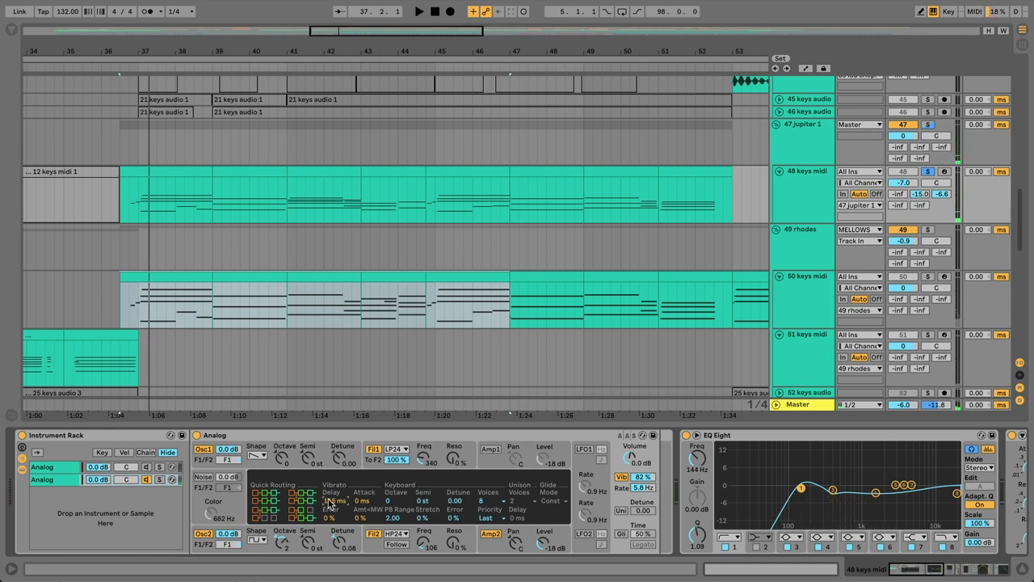
{"action": "key", "text": "space"}
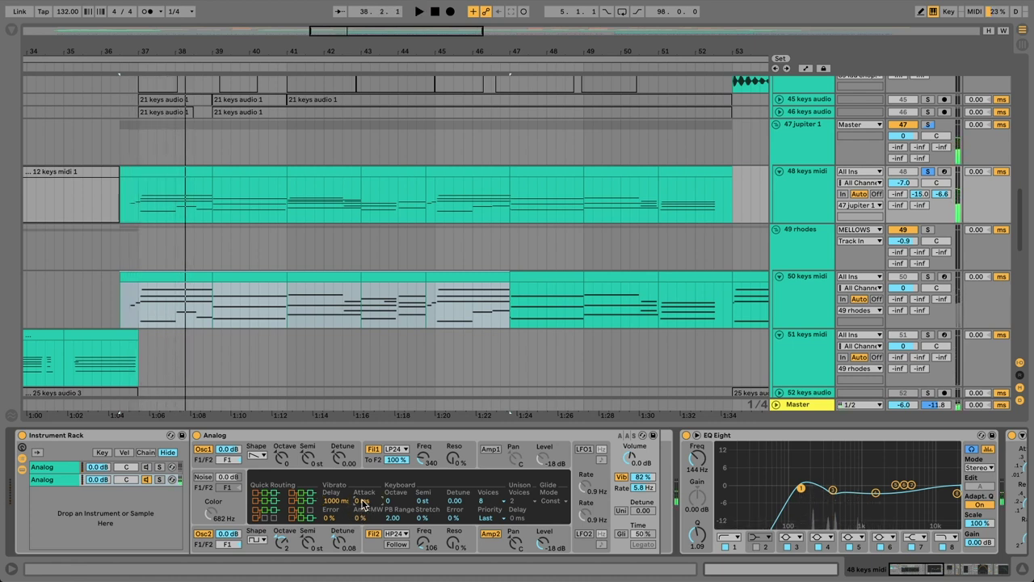
{"action": "key", "text": "space"}
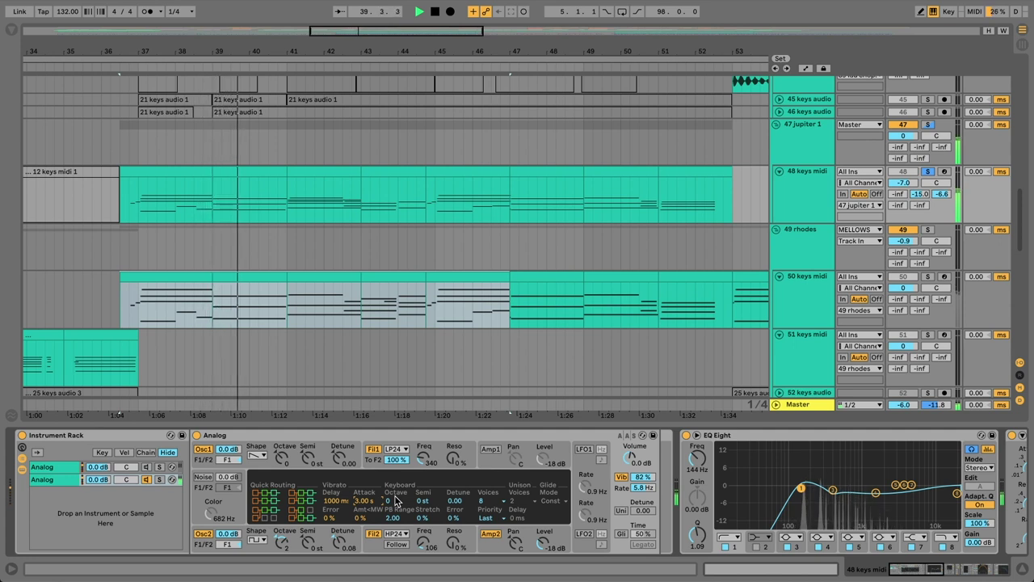
{"action": "key", "text": "space"}
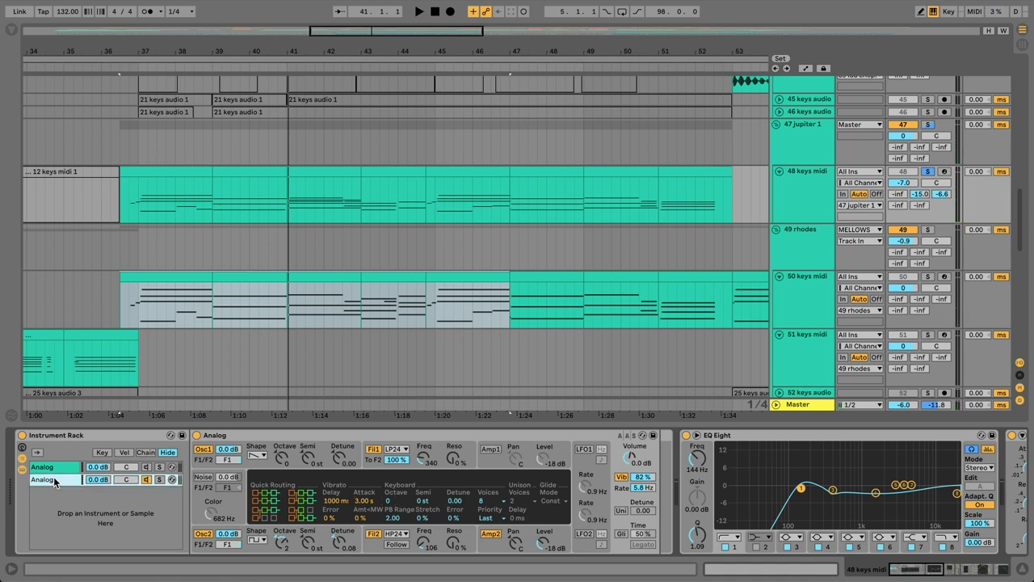
Step: Delete the lower Analog chain from the Instrument Rack
{"action": "key", "text": "Delete"}
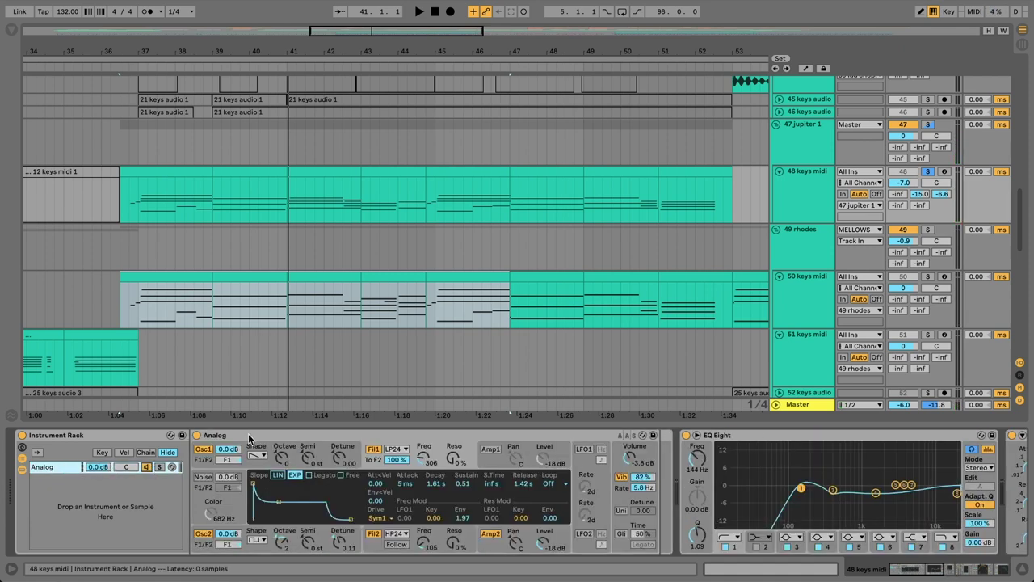
{"action": "left_click", "coordinate": [494, 467]}
{"action": "left_click", "coordinate": [696, 439]}
Step: Review the effects following the synth and compare the playback with the Flanger and Echo rack bypassed and enabled
{"action": "scroll", "coordinate": [566, 484], "scroll_direction": "right", "scroll_amount": 5}
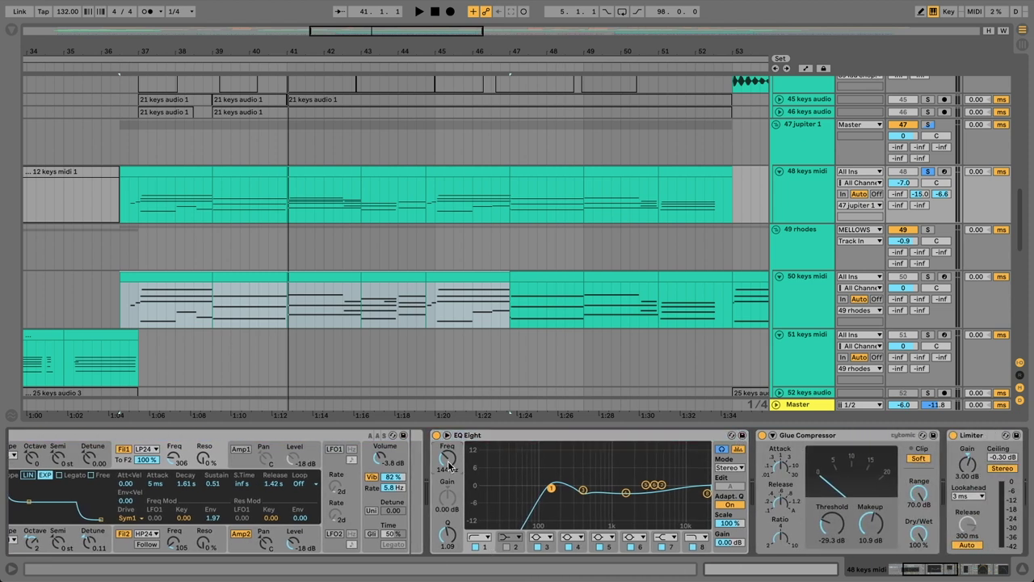
{"action": "scroll", "coordinate": [449, 466], "scroll_direction": "right", "scroll_amount": 4}
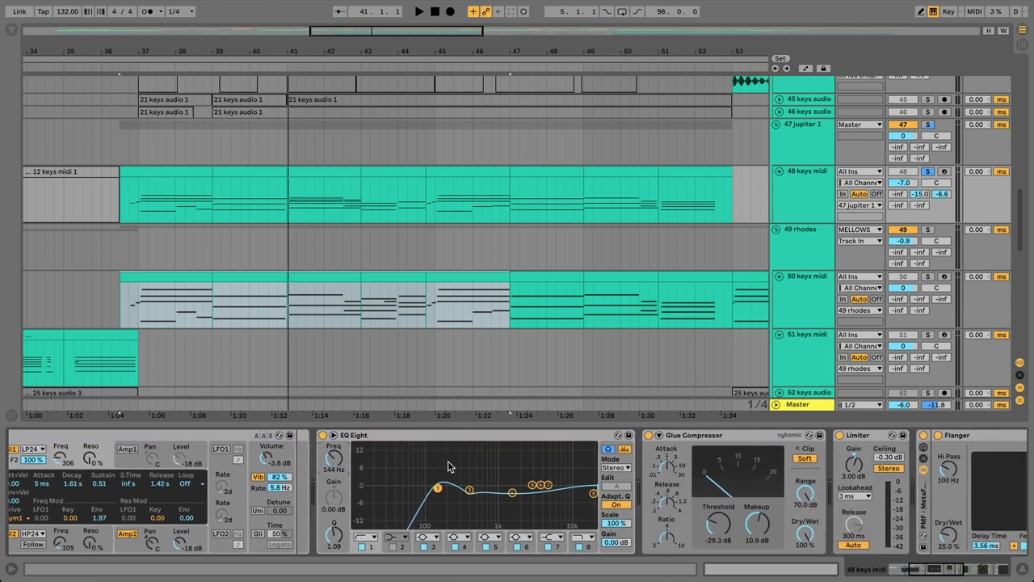
{"action": "left_click", "coordinate": [648, 437]}
{"action": "scroll", "coordinate": [646, 438], "scroll_direction": "right", "scroll_amount": 2}
{"action": "key", "text": "space"}
{"action": "scroll", "coordinate": [612, 435], "scroll_direction": "right", "scroll_amount": 6}
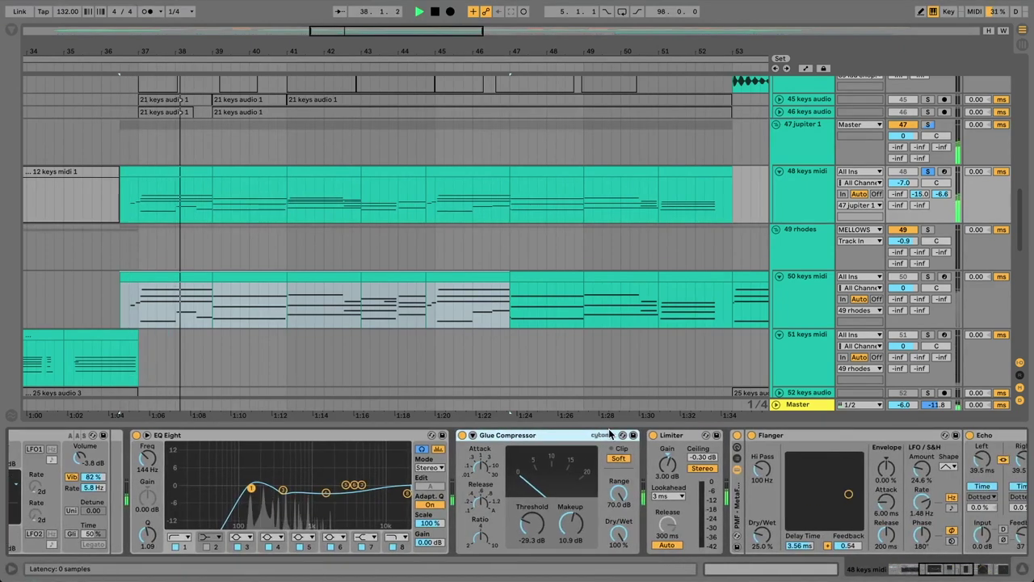
{"action": "left_click", "coordinate": [318, 437]}
{"action": "key", "text": "space"}
{"action": "key", "text": "space"}
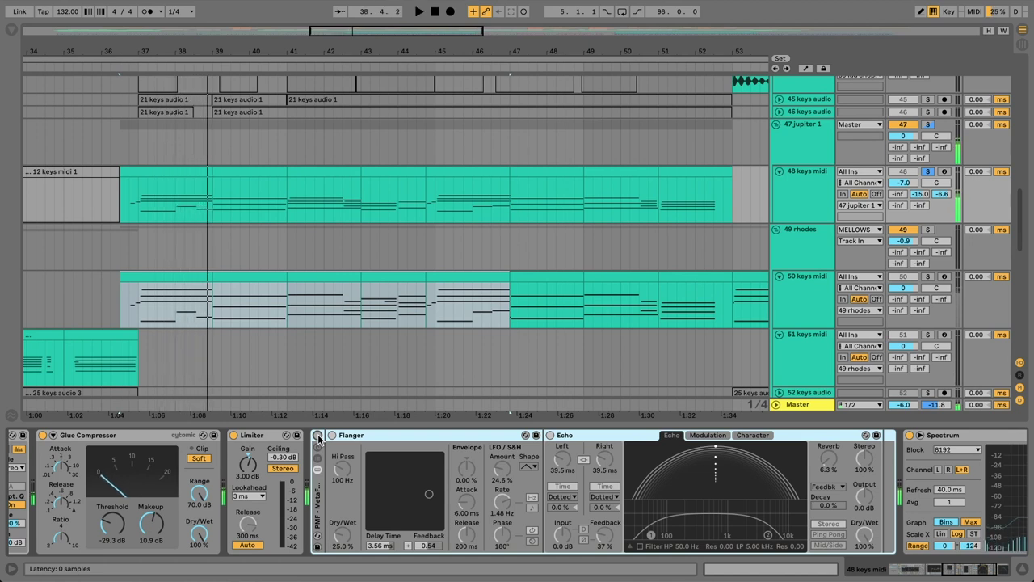
{"action": "left_click", "coordinate": [318, 437]}
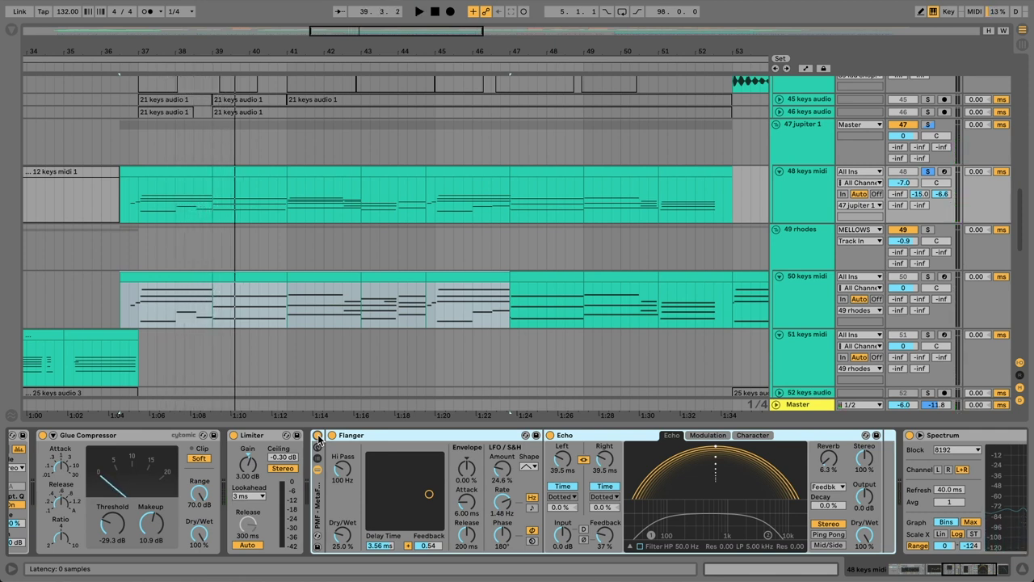
Step: Raise the second and third sends of track 48 keys midi to 0 dB during playback
{"action": "key", "text": "space"}
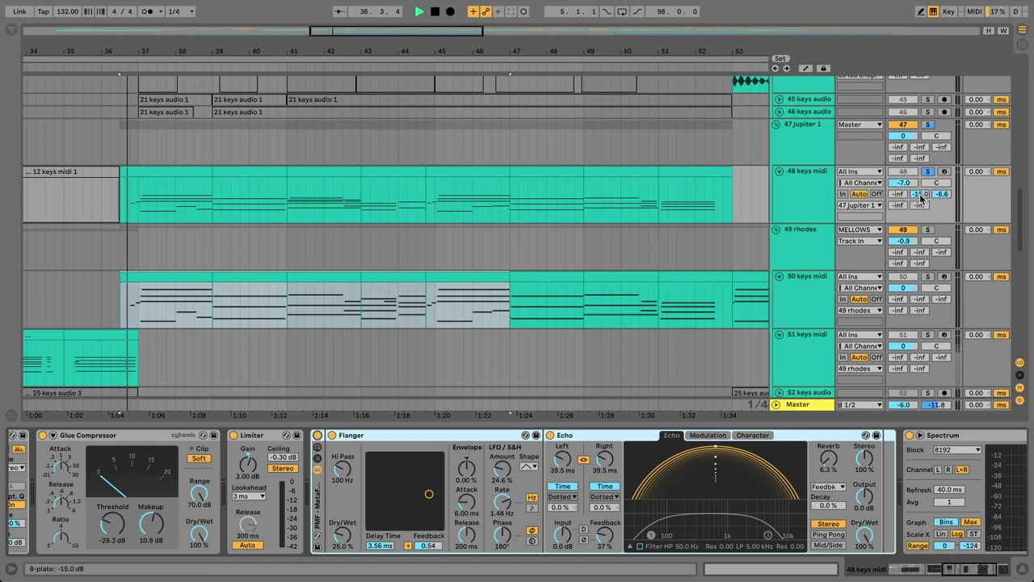
{"action": "left_click_drag", "start_coordinate": [921, 196], "coordinate": [921, 154]}
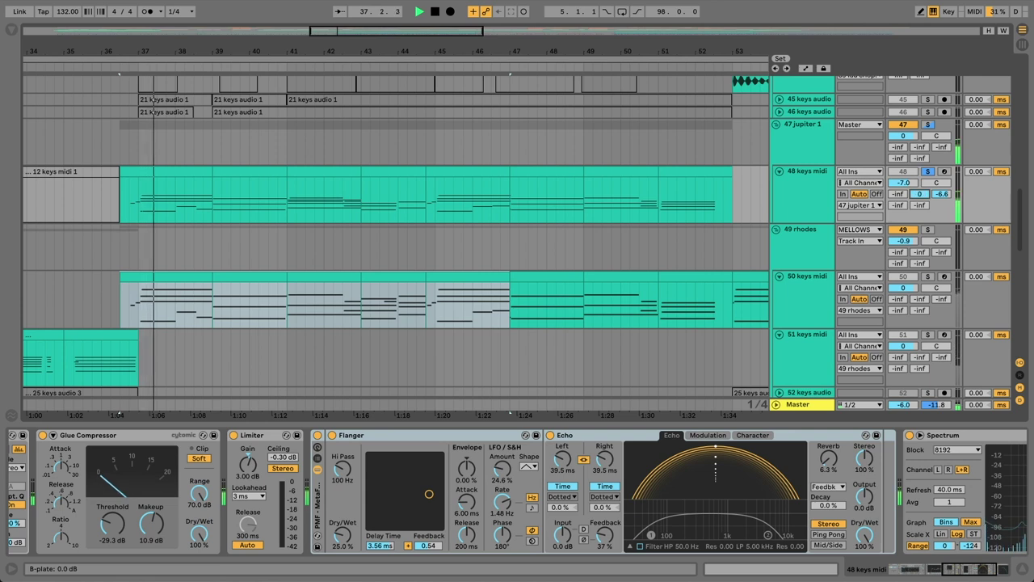
{"action": "left_click_drag", "start_coordinate": [940, 196], "coordinate": [940, 175]}
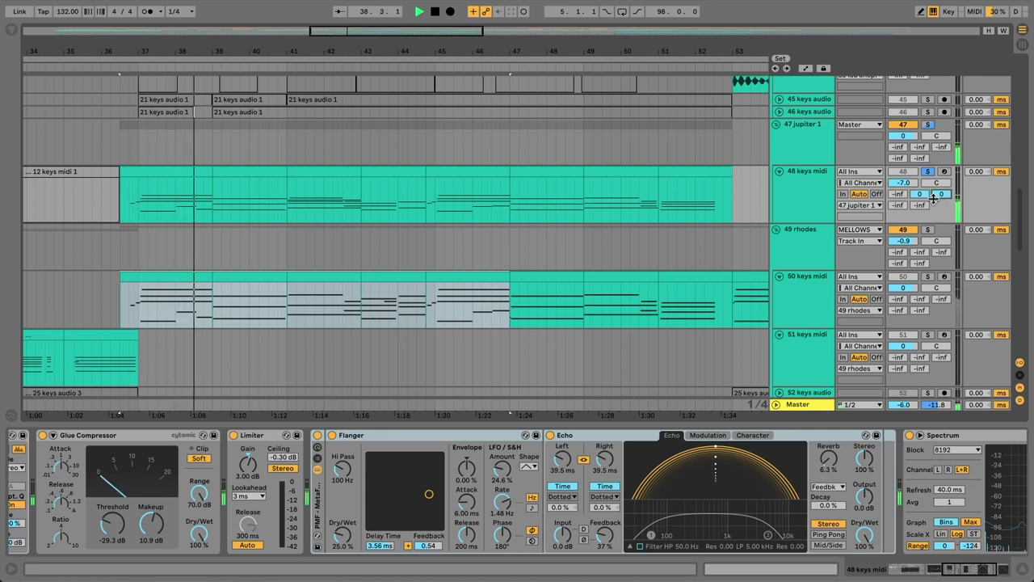
{"action": "key", "text": "space"}
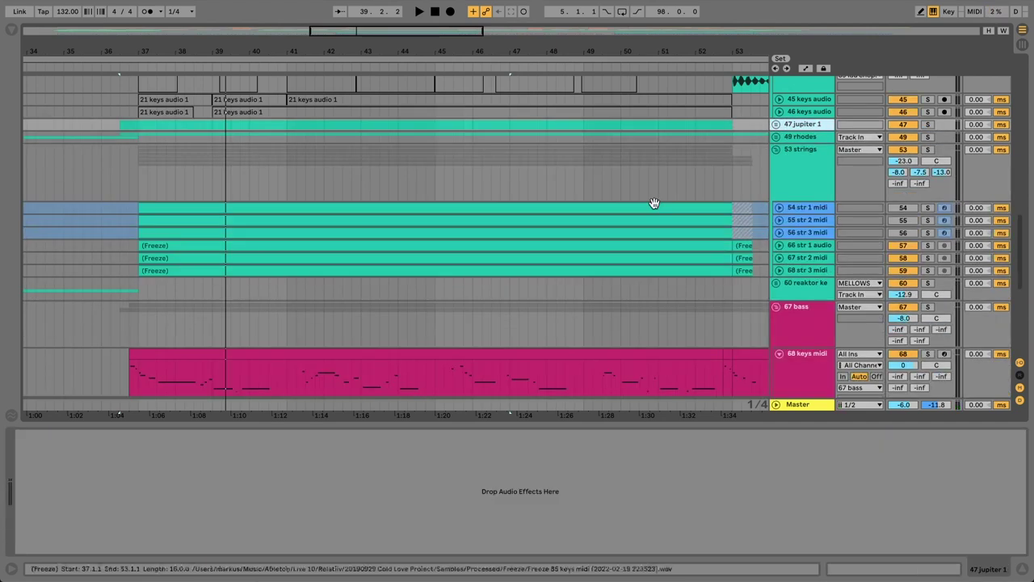
Step: Expand the string MIDI tracks and their frozen audio copies, and play the arrangement from bar 37
{"action": "left_click", "coordinate": [798, 151]}
{"action": "left_click", "coordinate": [798, 244]}
{"action": "left_click", "coordinate": [798, 208]}
{"action": "left_click", "coordinate": [798, 271], "text": "shift"}
{"action": "left_click", "coordinate": [778, 244]}
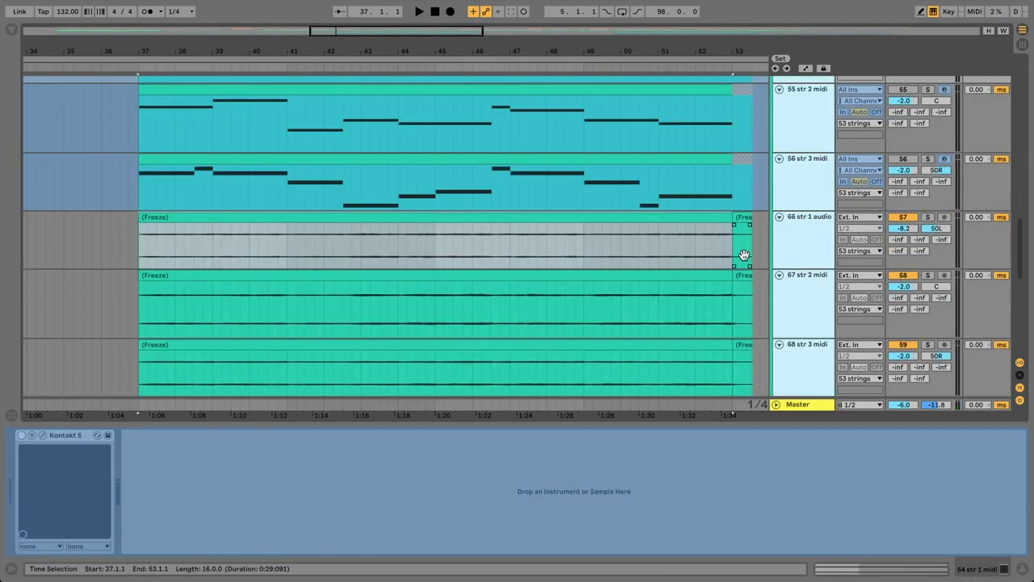
{"action": "left_click", "coordinate": [138, 295]}
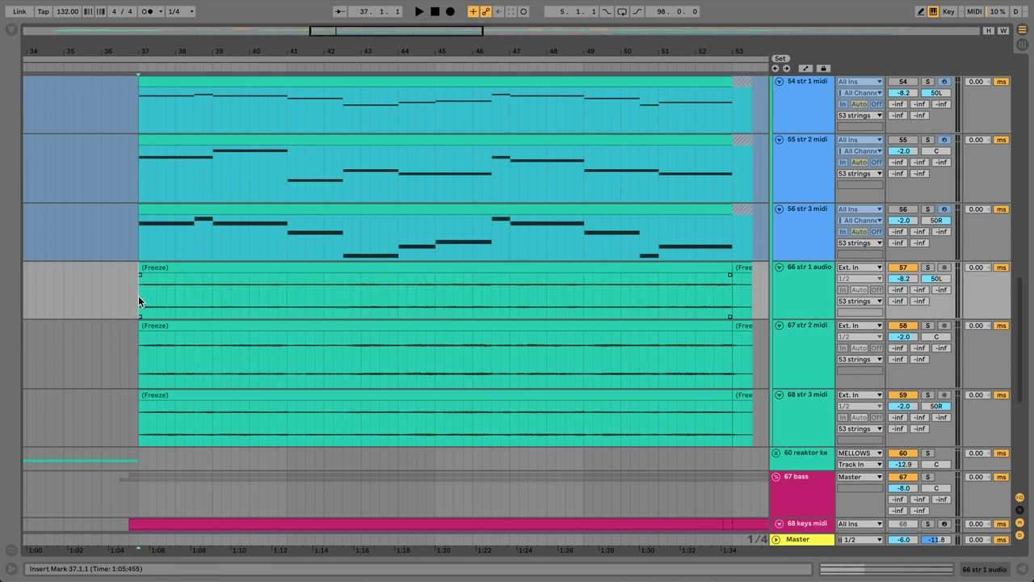
{"action": "key", "text": "space"}
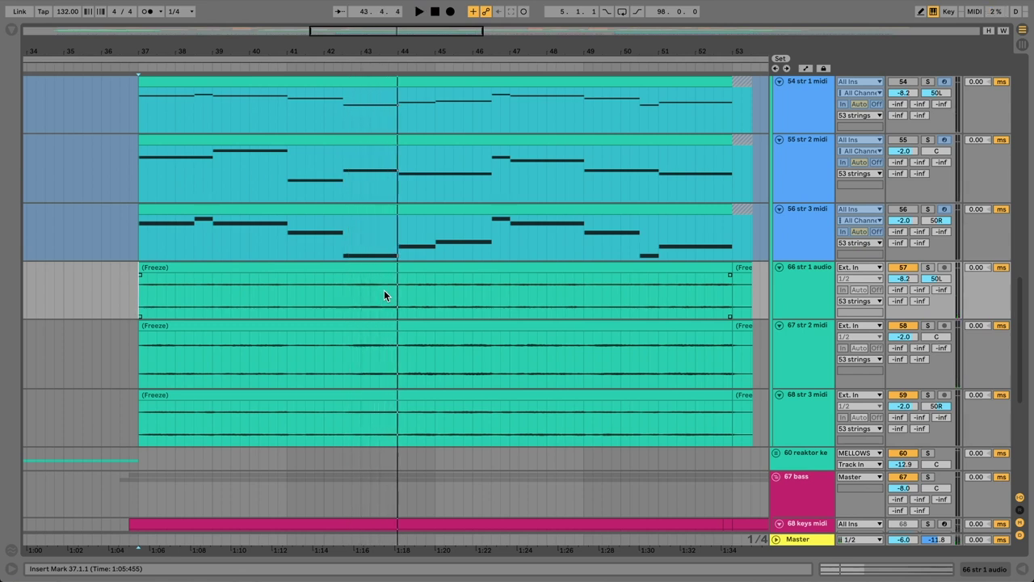
Step: Select the frozen track 56 str 3 midi and look at its Unfreeze and Flatten options without applying them
{"action": "double_click", "coordinate": [803, 219]}
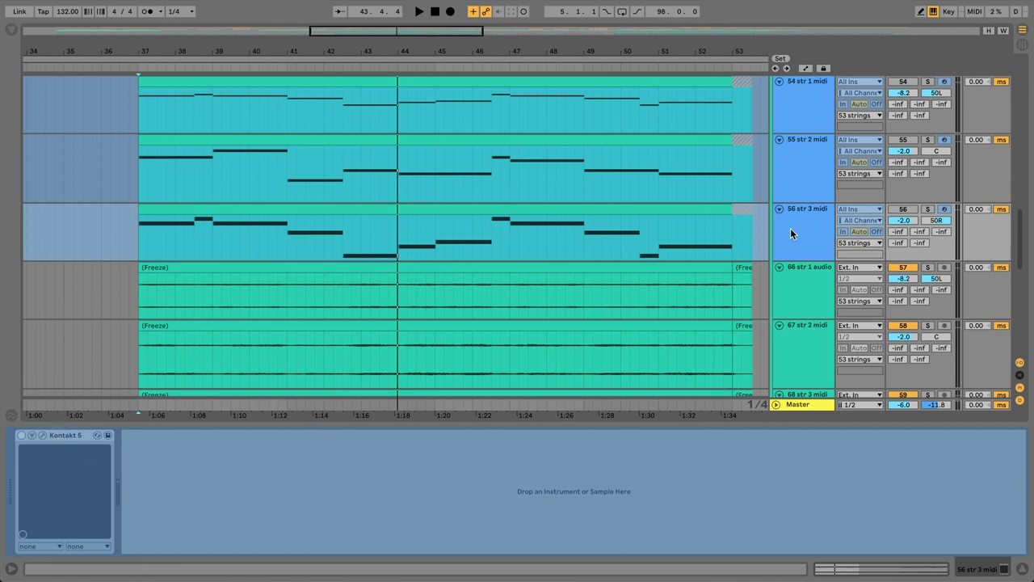
{"action": "right_click", "coordinate": [804, 209]}
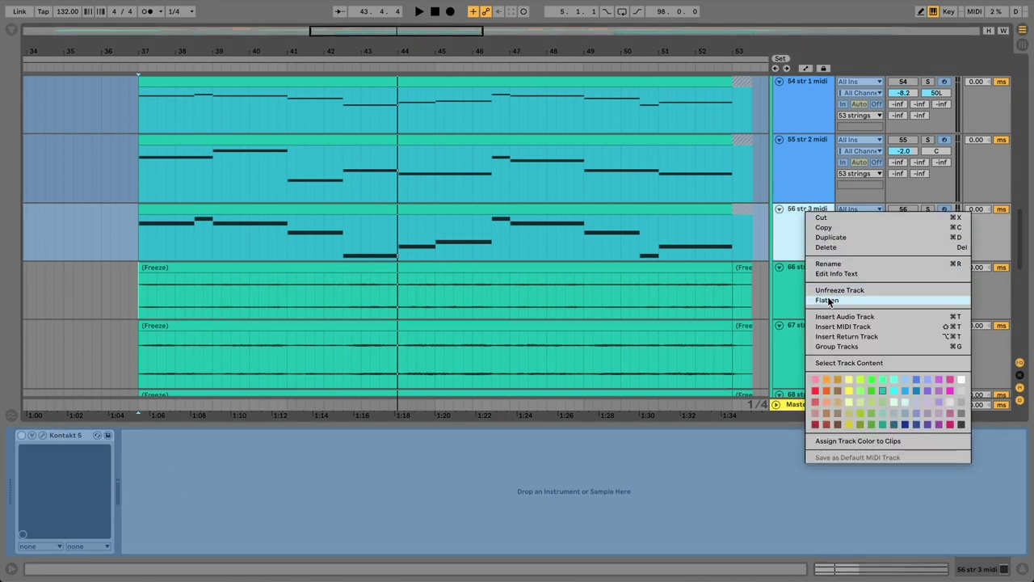
{"action": "left_click", "coordinate": [789, 235]}
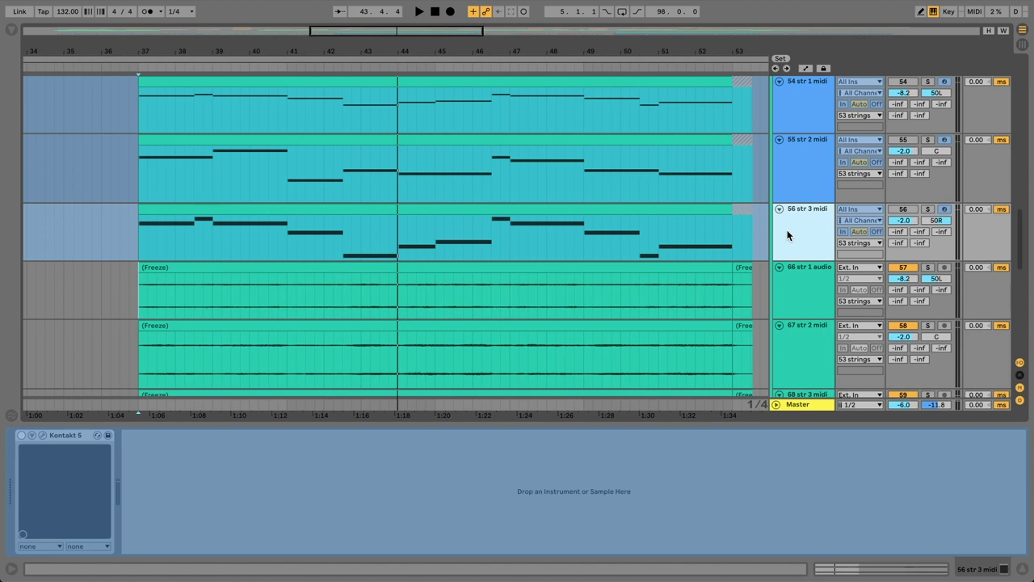
Step: Select the clip content from bar 37 to bar 53 on track 56 str 3 midi
{"action": "left_click_drag", "start_coordinate": [129, 238], "coordinate": [434, 243]}
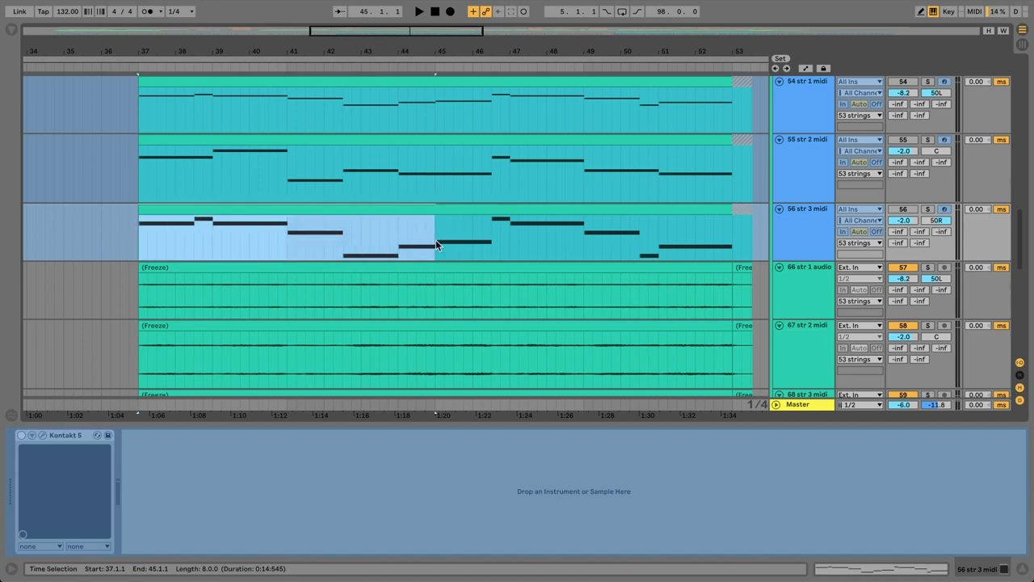
{"action": "left_click", "coordinate": [733, 234], "text": "shift"}
{"action": "scroll", "coordinate": [731, 236], "scroll_direction": "down", "scroll_amount": 1}
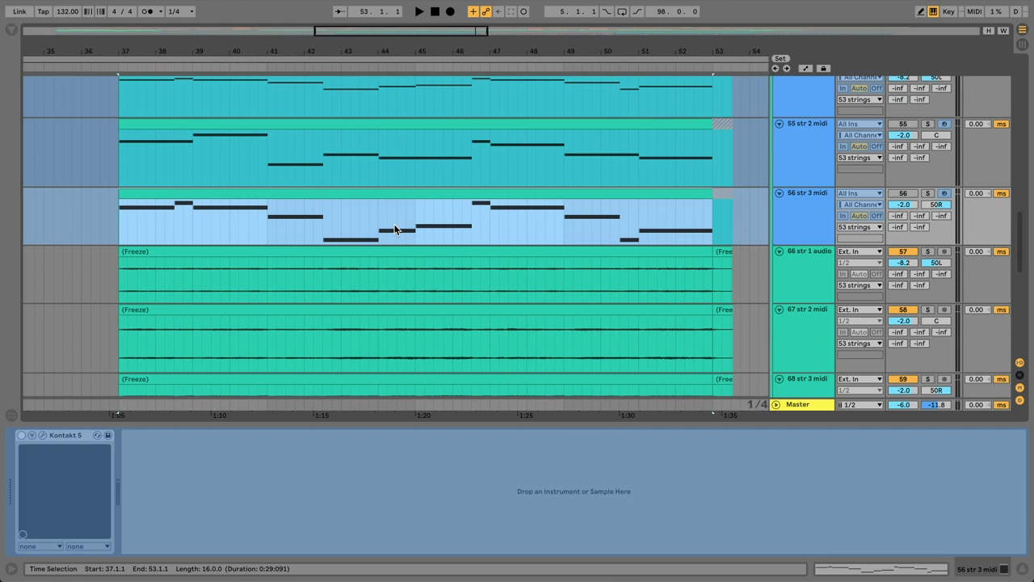
Step: Fold the string tracks and show the effect chain of the 53 strings group
{"action": "scroll", "coordinate": [566, 228], "scroll_direction": "down", "scroll_amount": 3}
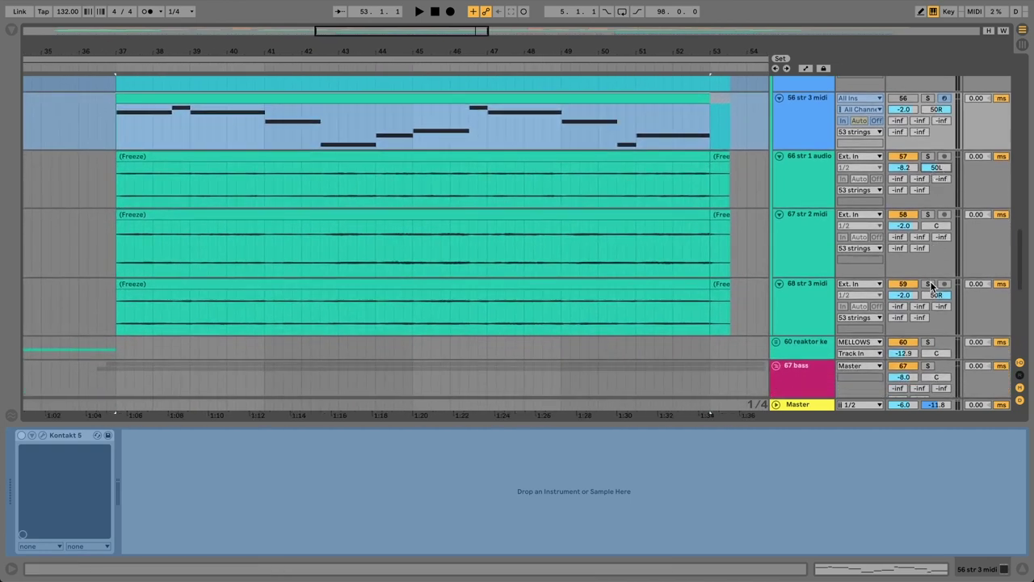
{"action": "left_click", "coordinate": [780, 155], "text": "alt"}
{"action": "left_click", "coordinate": [781, 154]}
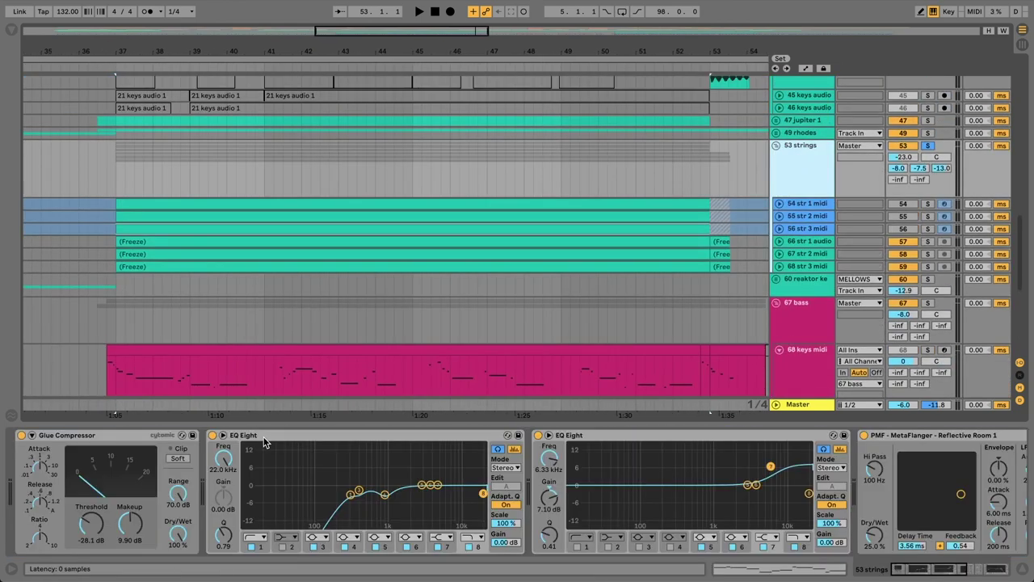
Step: Examine the Glue Compressor, EQ Eight, MetaFlanger and S1 Imager devices in the 53 strings effect chain
{"action": "left_click", "coordinate": [351, 495]}
{"action": "left_click", "coordinate": [69, 436]}
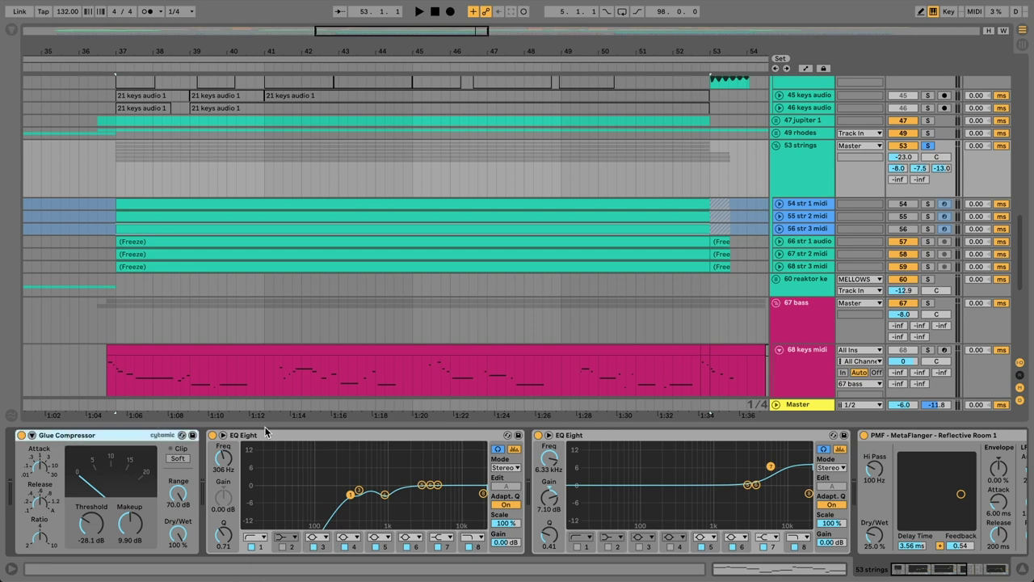
{"action": "scroll", "coordinate": [266, 432], "scroll_direction": "right", "scroll_amount": 5}
{"action": "left_click", "coordinate": [569, 435]}
{"action": "scroll", "coordinate": [569, 436], "scroll_direction": "right", "scroll_amount": 3}
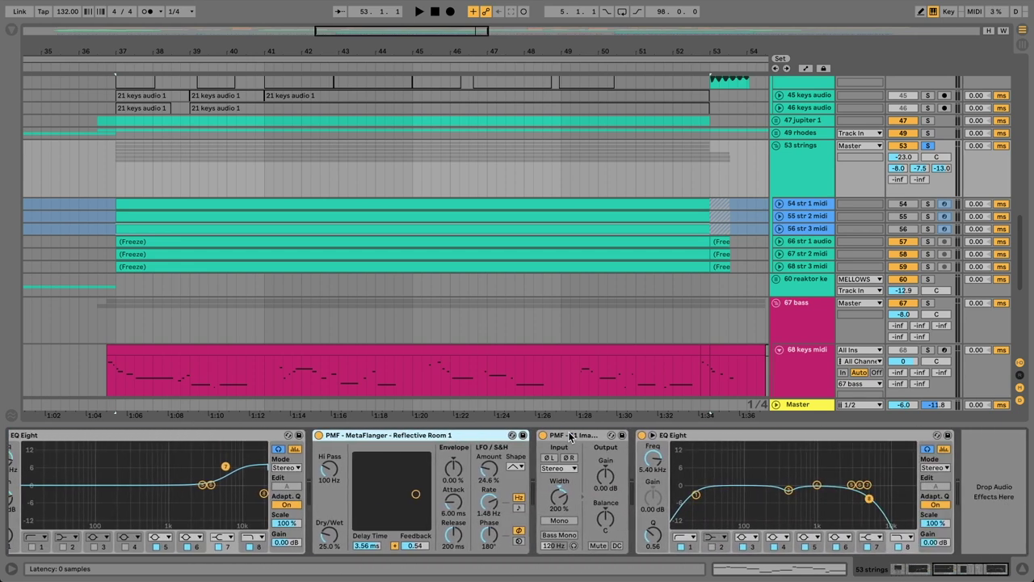
{"action": "left_click", "coordinate": [870, 500]}
Step: Bypass the effects on the 53 strings group and play the strings dry
{"action": "left_click", "coordinate": [641, 435]}
{"action": "left_click", "coordinate": [543, 435]}
{"action": "scroll", "coordinate": [543, 436], "scroll_direction": "left", "scroll_amount": 7}
{"action": "left_click", "coordinate": [543, 435]}
{"action": "left_click", "coordinate": [538, 436]}
{"action": "left_click", "coordinate": [212, 435]}
{"action": "left_click", "coordinate": [22, 436]}
{"action": "key", "text": "space"}
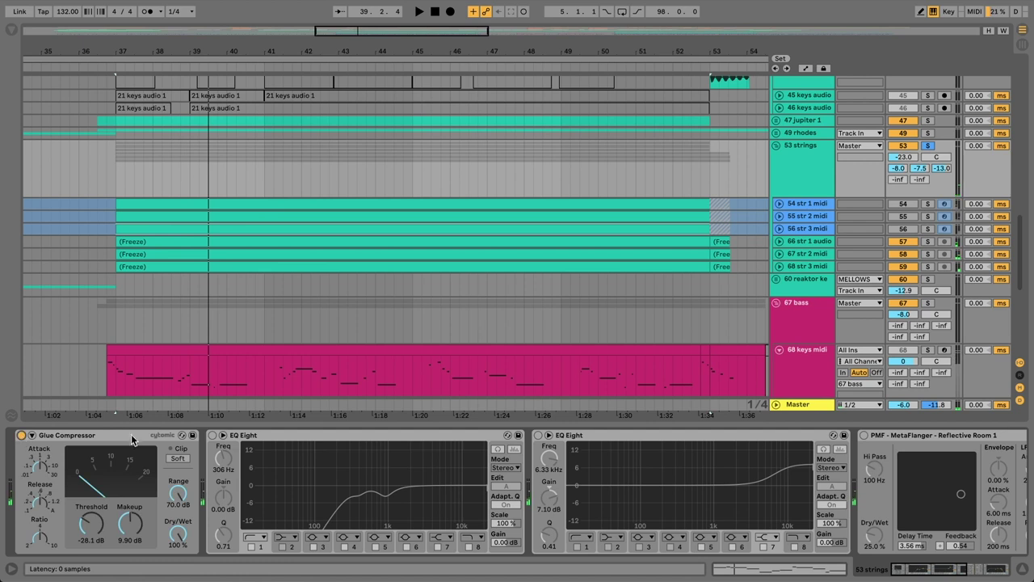
Step: Re-enable the first two EQ Eight devices on the 53 strings group one by one, listening to each during playback
{"action": "left_click", "coordinate": [214, 436]}
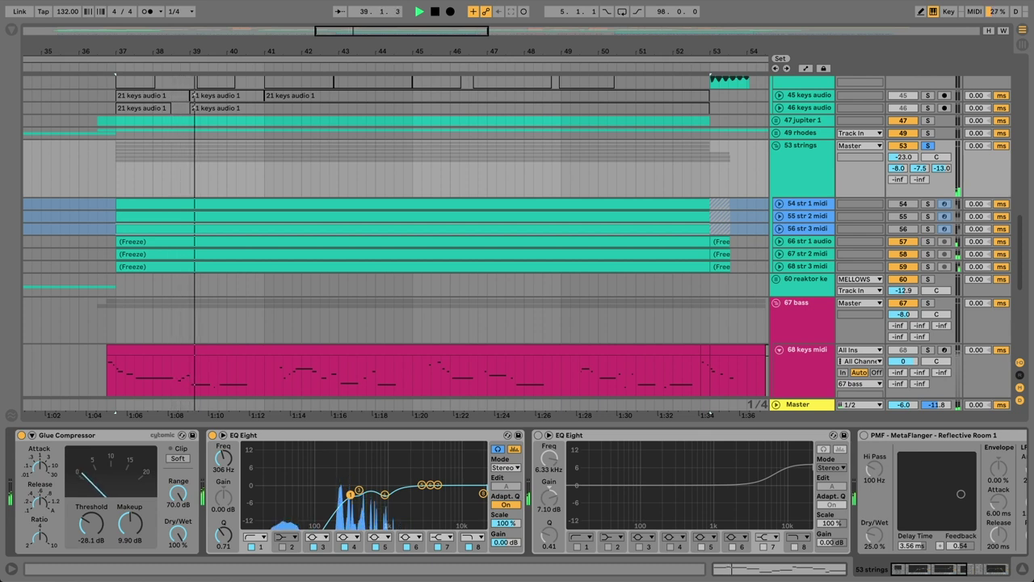
{"action": "key", "text": "space"}
{"action": "scroll", "coordinate": [389, 435], "scroll_direction": "right", "scroll_amount": 5}
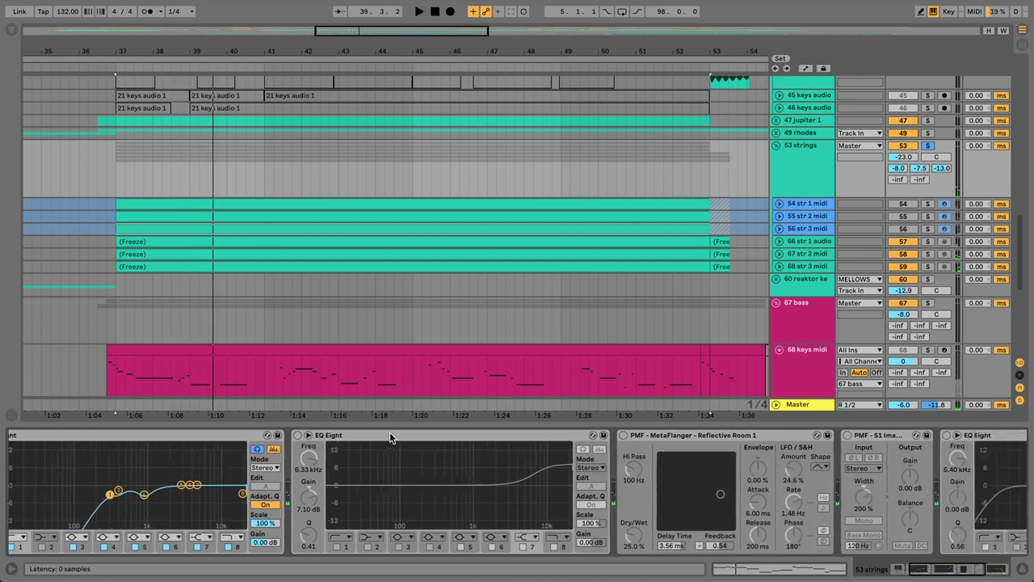
{"action": "left_click", "coordinate": [297, 434]}
{"action": "scroll", "coordinate": [421, 437], "scroll_direction": "right", "scroll_amount": 3}
{"action": "key", "text": "space"}
{"action": "scroll", "coordinate": [418, 442], "scroll_direction": "right", "scroll_amount": 2}
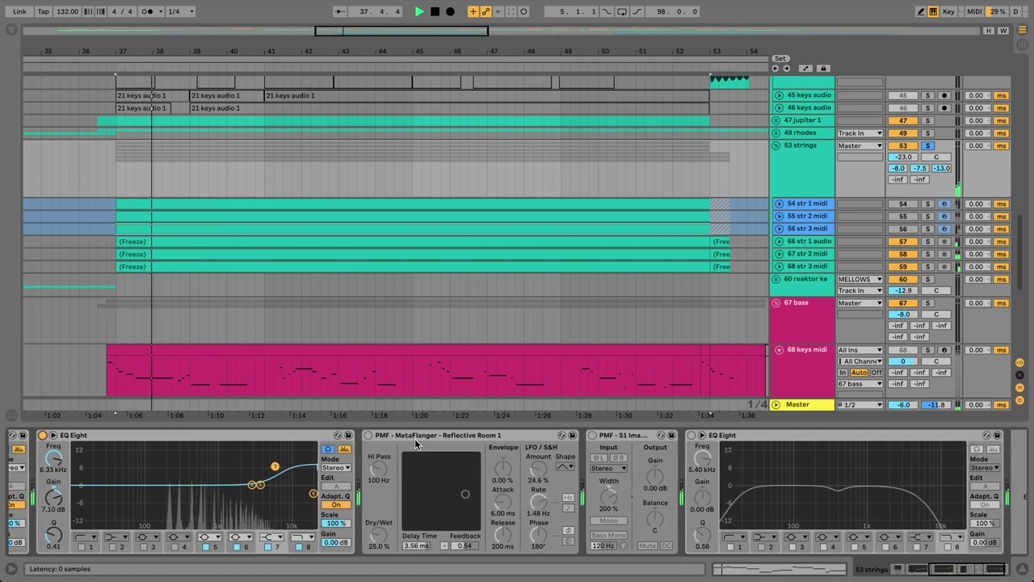
{"action": "scroll", "coordinate": [416, 443], "scroll_direction": "right", "scroll_amount": 1}
{"action": "key", "text": "space"}
Step: Re-enable the MetaFlanger, S1 Imager and final EQ Eight on the 53 strings group during playback
{"action": "left_click", "coordinate": [336, 436]}
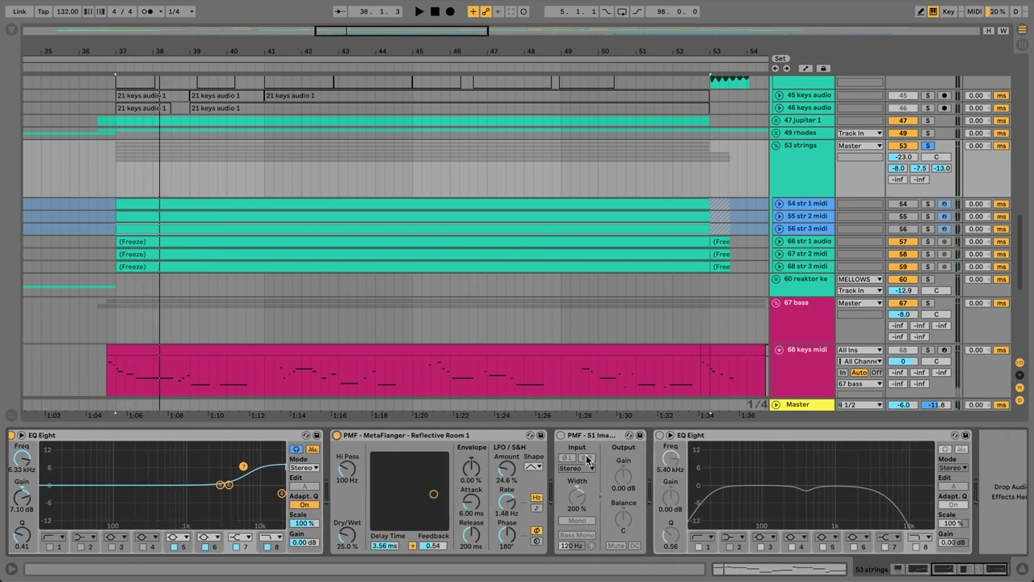
{"action": "left_click", "coordinate": [561, 435]}
{"action": "key", "text": "space"}
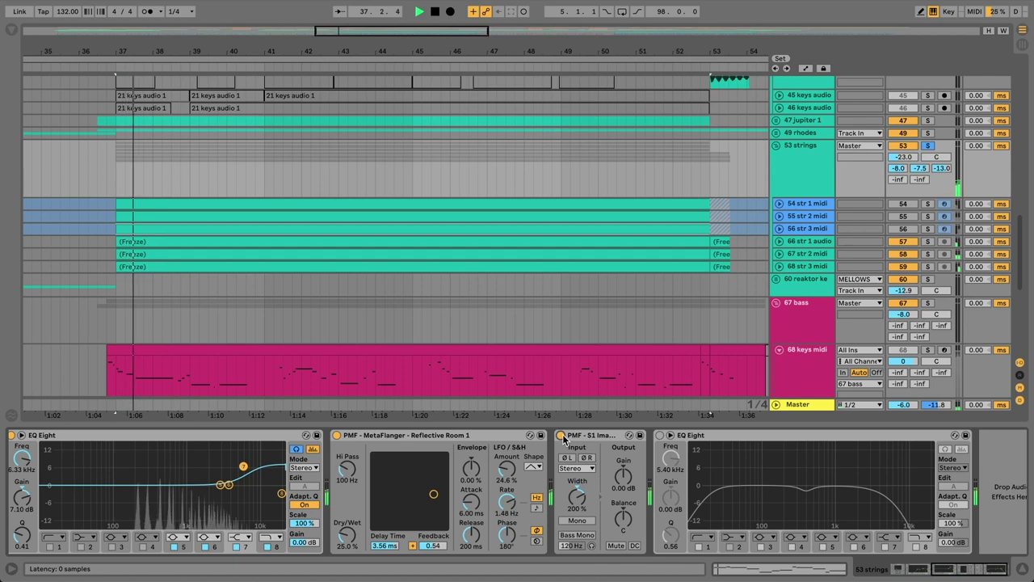
{"action": "scroll", "coordinate": [650, 437], "scroll_direction": "right", "scroll_amount": 1}
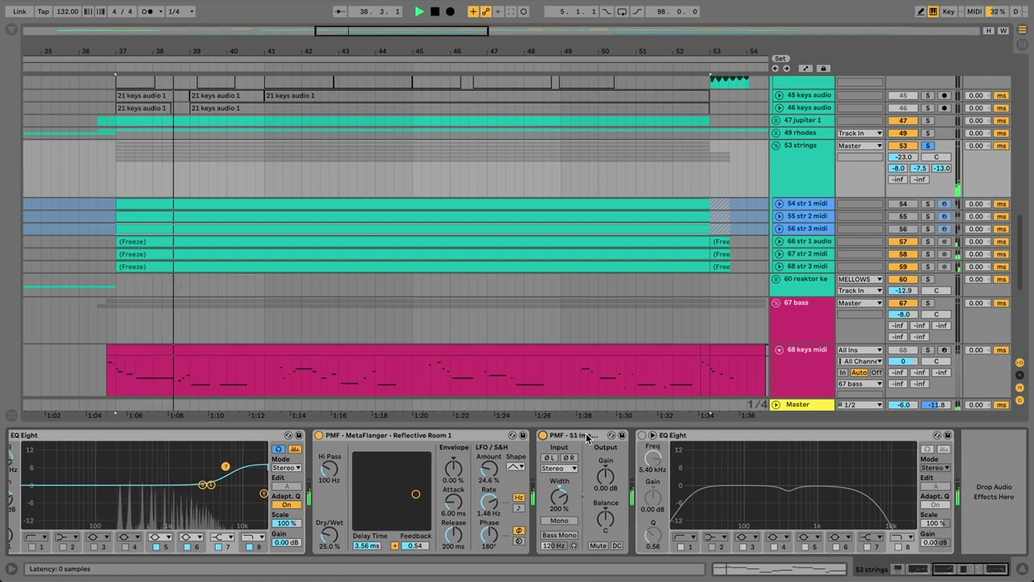
{"action": "left_click", "coordinate": [643, 436]}
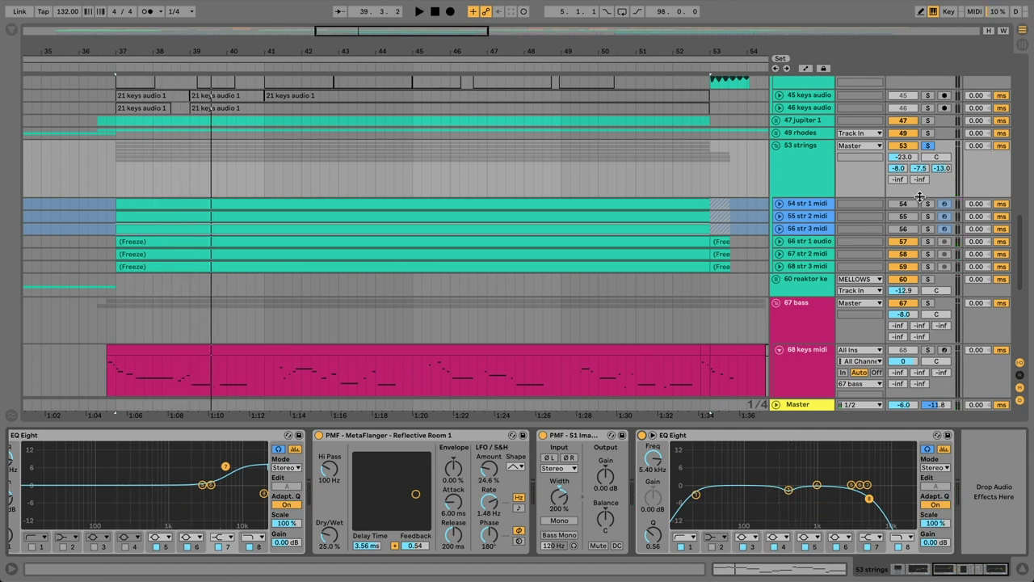
Step: Stop playback and check the send levels of the 53 strings group
{"action": "left_click", "coordinate": [812, 148]}
{"action": "key", "text": "space"}
{"action": "left_click", "coordinate": [900, 169]}
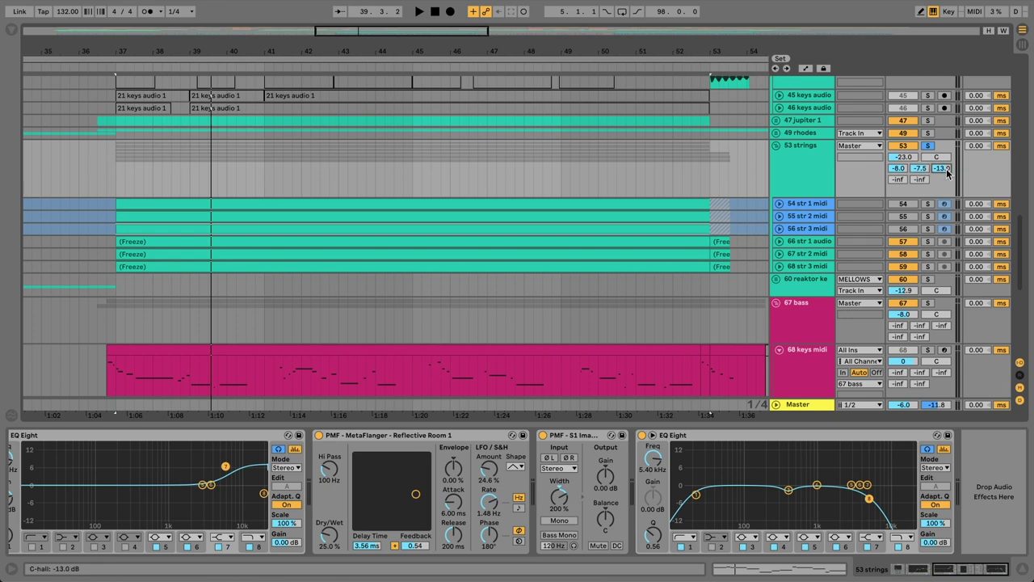
Step: Show the whole arrangement with the 53 strings group unsoloed and folded and the device view hidden
{"action": "double_click", "coordinate": [533, 37]}
{"action": "left_click", "coordinate": [927, 145]}
{"action": "left_click", "coordinate": [775, 146]}
{"action": "key", "text": "super+alt+l"}
{"action": "scroll", "coordinate": [546, 195], "scroll_direction": "up", "scroll_amount": 5}
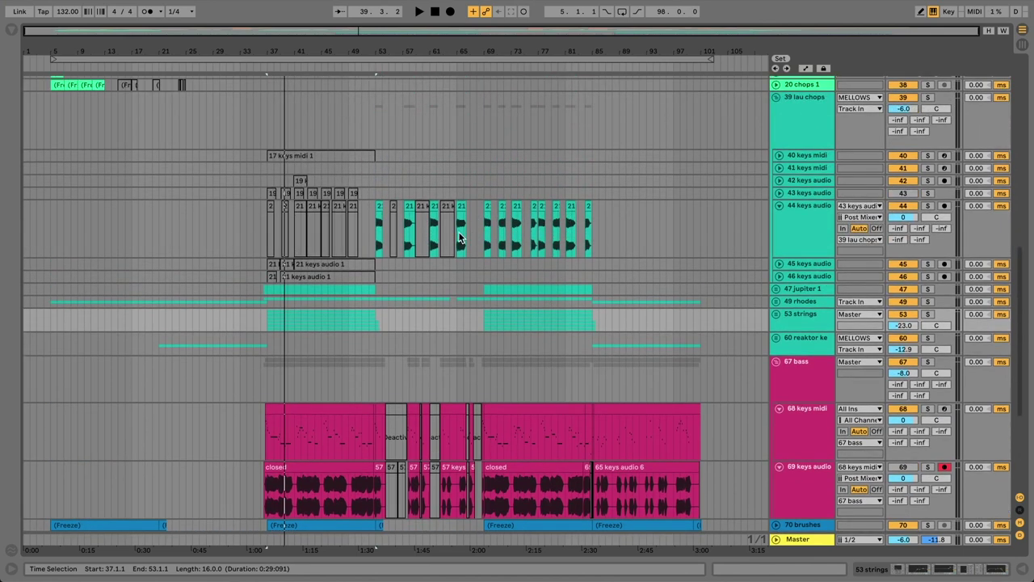
Step: Play from the bar 53 clip on track 44 keys audio and solo the 39 lau chops group
{"action": "left_click", "coordinate": [379, 231]}
{"action": "left_click_drag", "start_coordinate": [405, 50], "coordinate": [404, 50]}
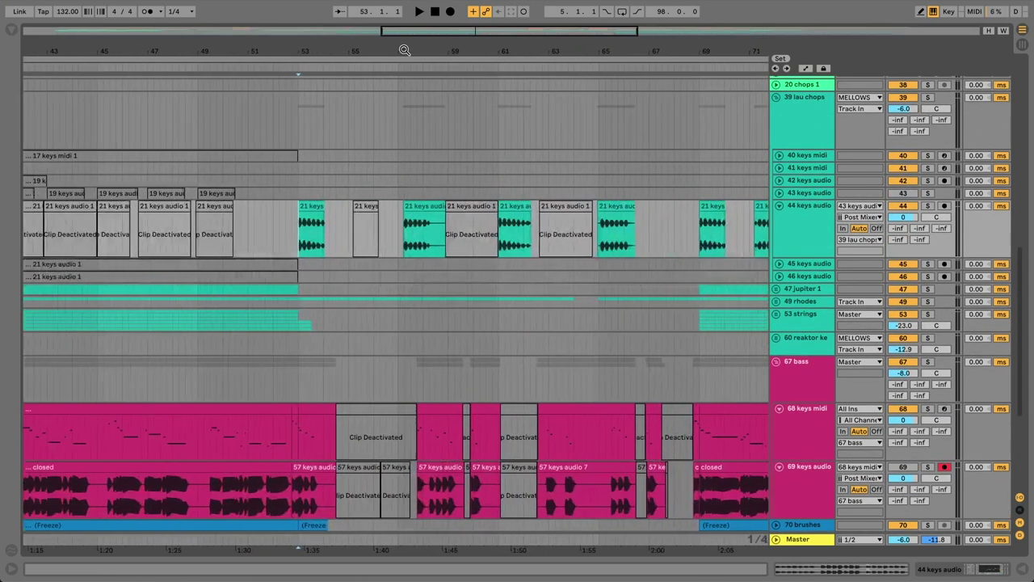
{"action": "key", "text": "space"}
{"action": "left_click", "coordinate": [928, 97]}
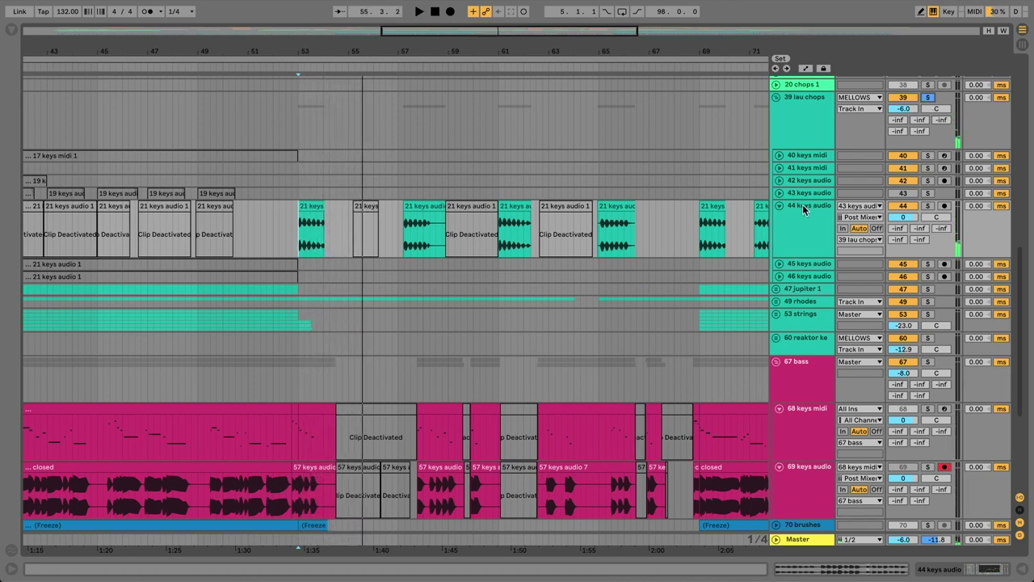
Step: Show the devices of track 40 keys midi, activate its 17 keys midi 1 clip and play it
{"action": "scroll", "coordinate": [805, 209], "scroll_direction": "left", "scroll_amount": 1}
{"action": "double_click", "coordinate": [803, 167]}
{"action": "left_click", "coordinate": [282, 166]}
{"action": "left_click_drag", "start_coordinate": [434, 443], "coordinate": [437, 443]}
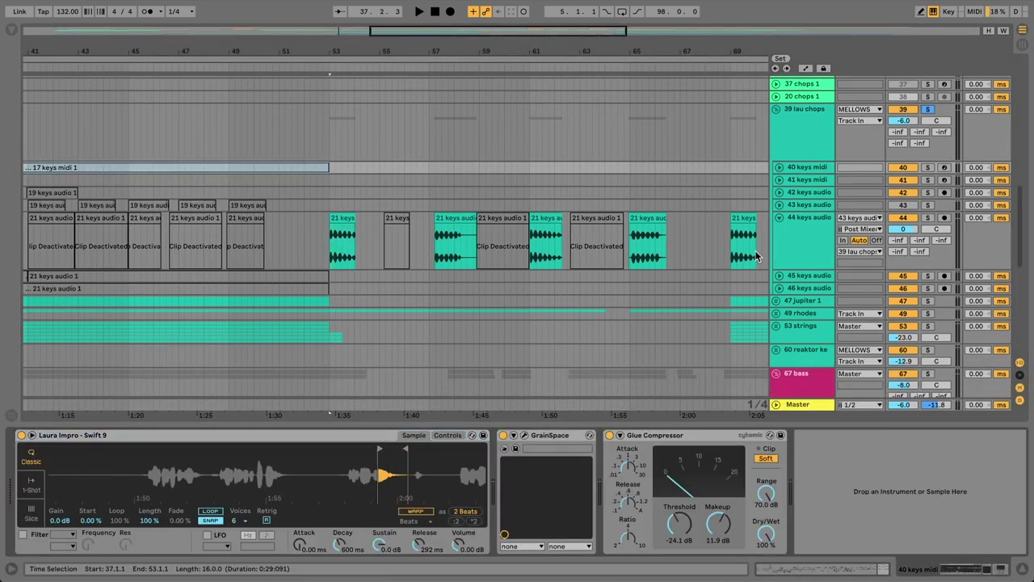
{"action": "left_click", "coordinate": [247, 169]}
{"action": "key", "text": "space"}
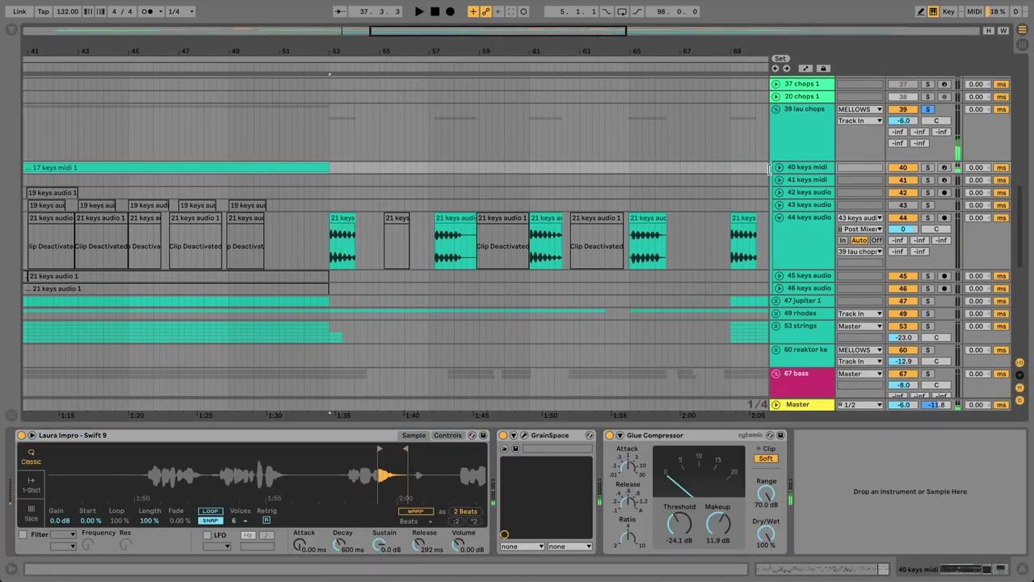
Step: Expand track 40 keys midi, inspect its sample and GrainSpace settings, and compare the sound with GrainSpace bypassed and enabled
{"action": "left_click", "coordinate": [779, 169]}
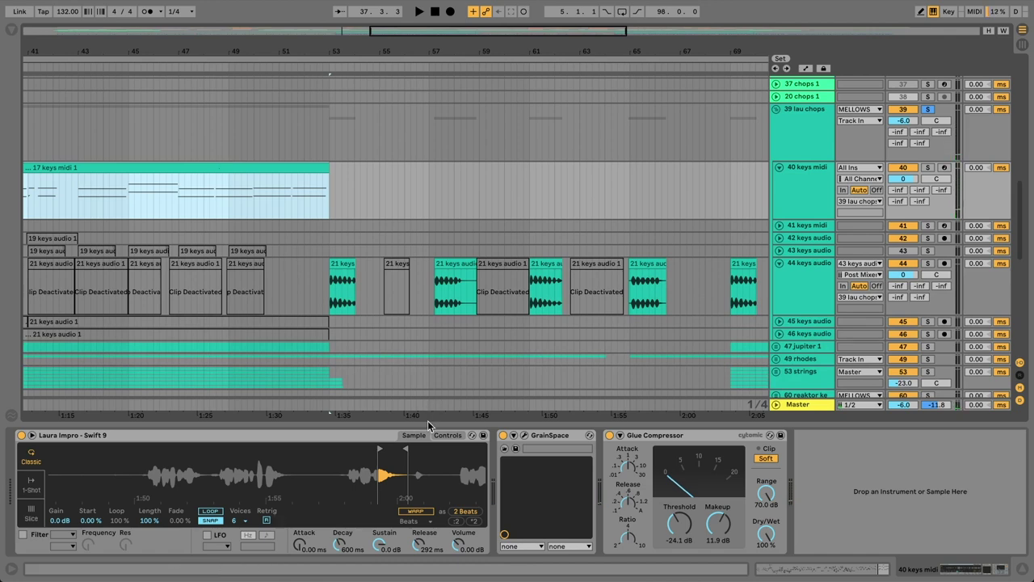
{"action": "left_click_drag", "start_coordinate": [395, 472], "coordinate": [395, 463]}
{"action": "left_click", "coordinate": [523, 435]}
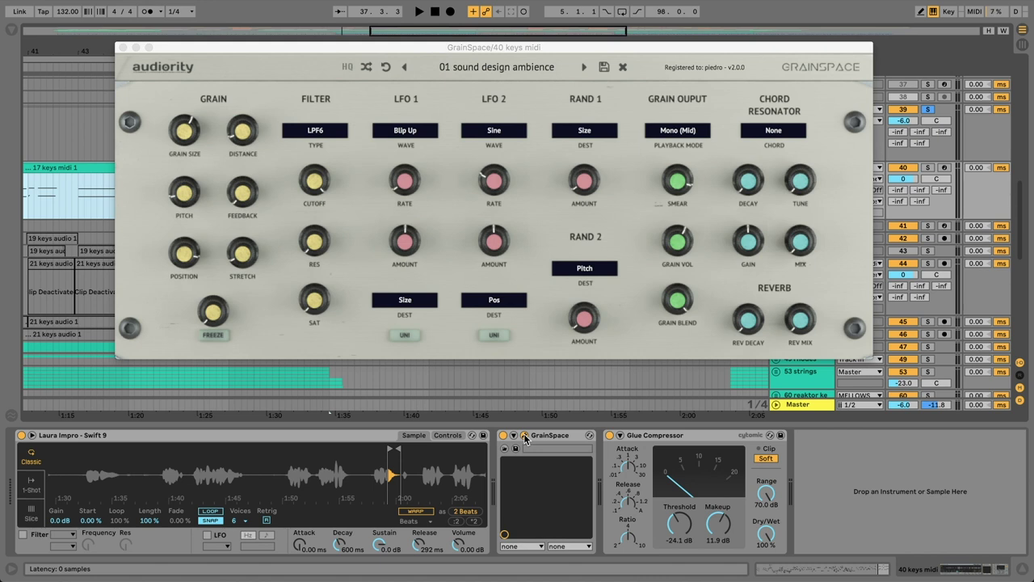
{"action": "left_click", "coordinate": [503, 435]}
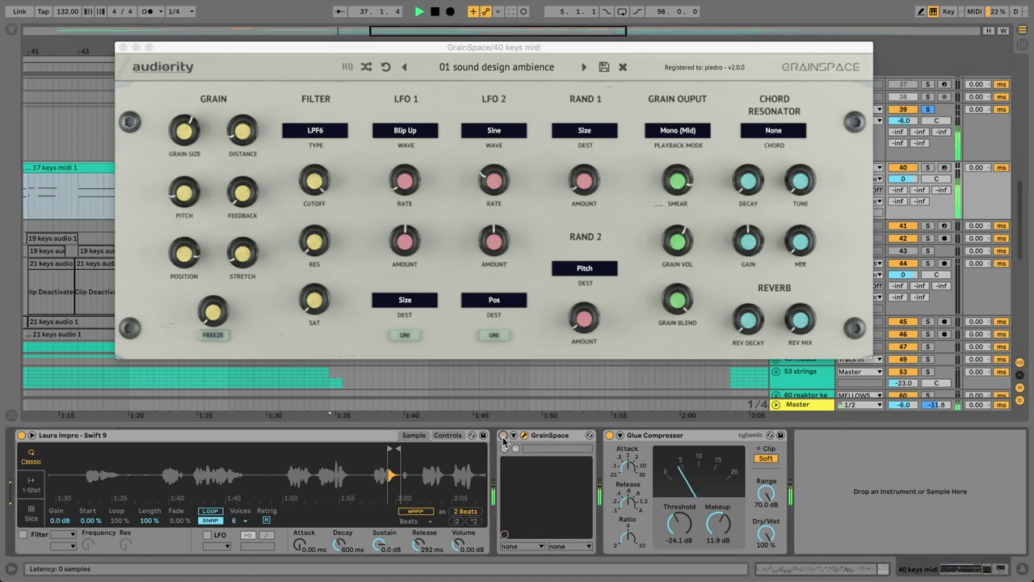
{"action": "left_click", "coordinate": [502, 435]}
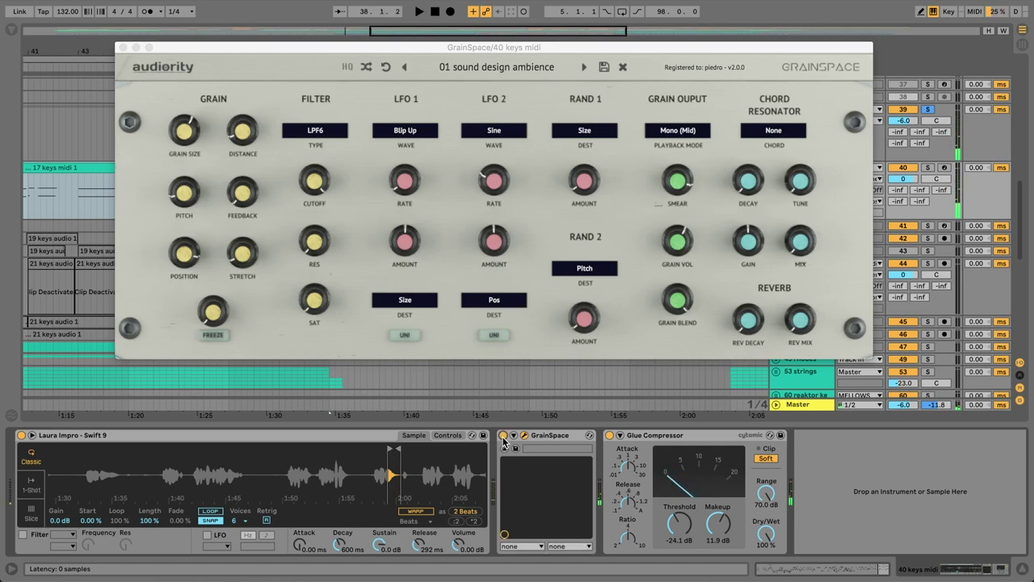
{"action": "left_click", "coordinate": [525, 436]}
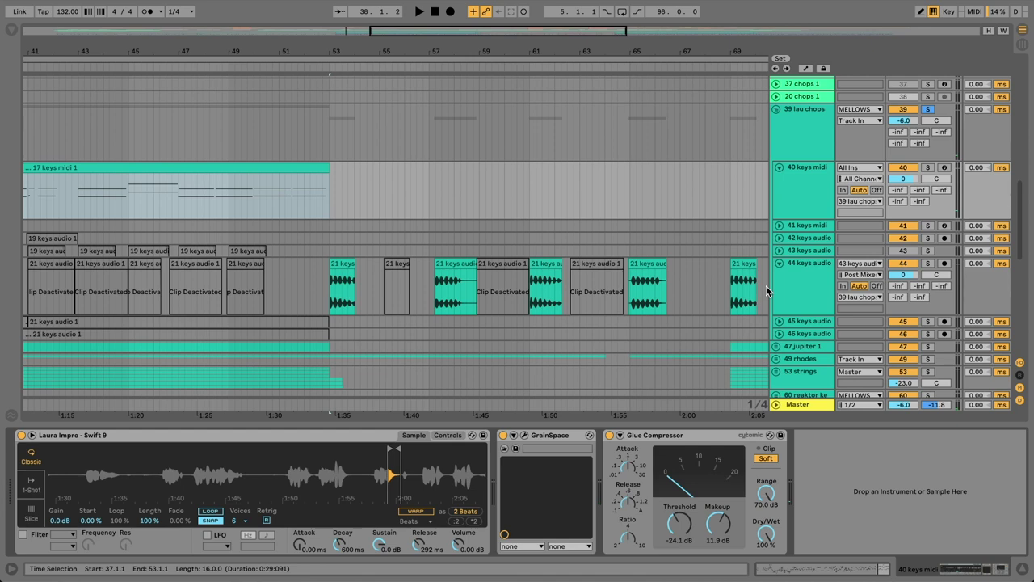
Step: Deactivate the 17 keys midi 1 clip and fold track 40 keys midi
{"action": "left_click", "coordinate": [282, 167]}
{"action": "key", "text": "0"}
{"action": "left_click", "coordinate": [779, 168]}
Step: Expand the MetaFlanger rack on track 44 keys audio and play the bar 53 clip with the rack bypassed and enabled
{"action": "left_click", "coordinate": [797, 219]}
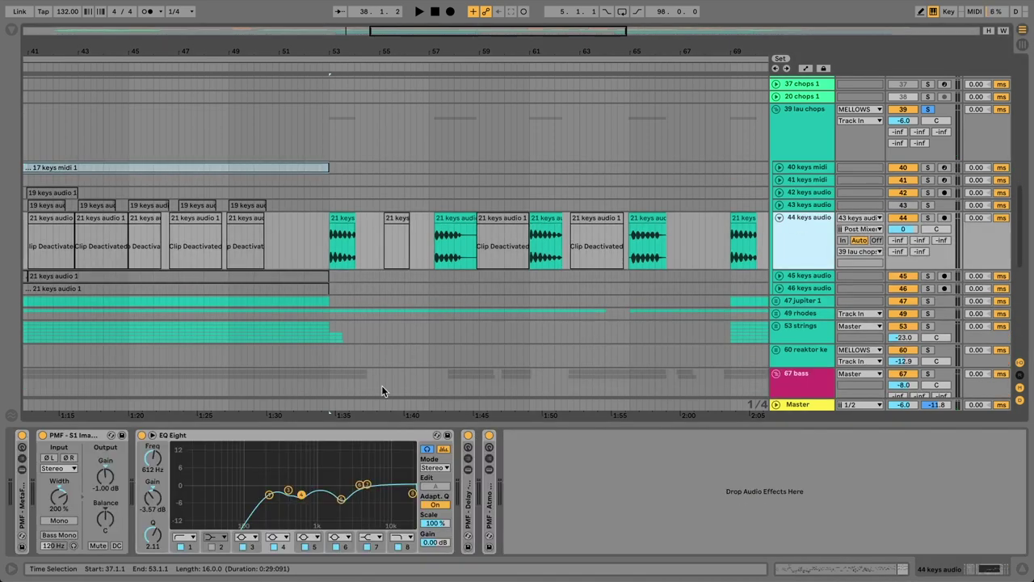
{"action": "left_click", "coordinate": [22, 469]}
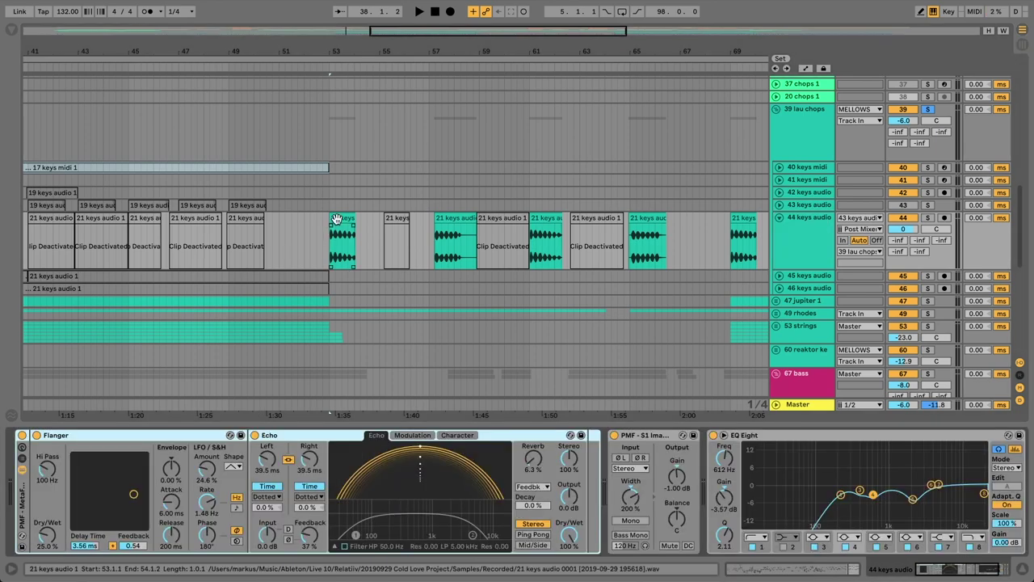
{"action": "left_click", "coordinate": [336, 219]}
{"action": "key", "text": "space"}
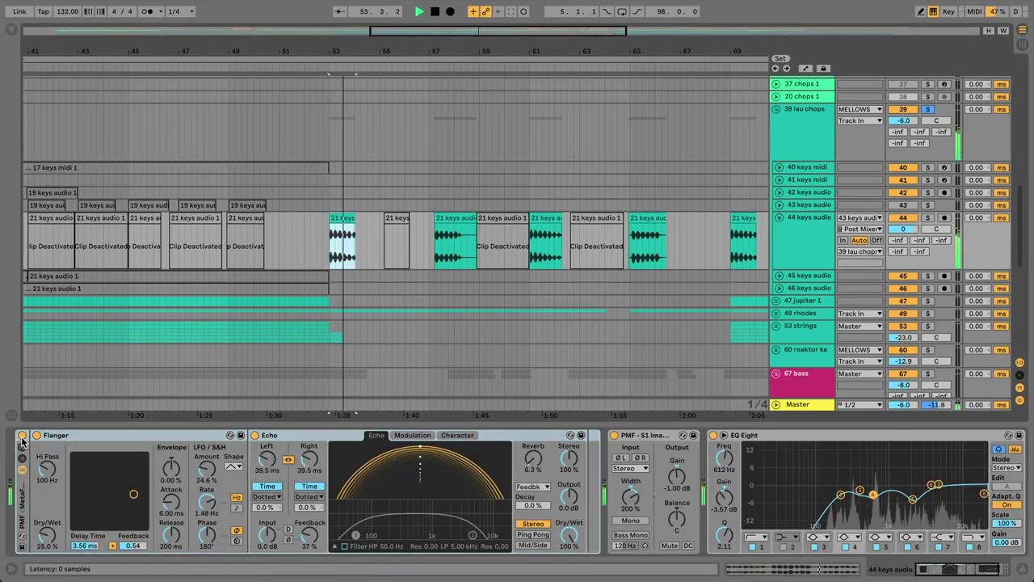
{"action": "left_click", "coordinate": [22, 437]}
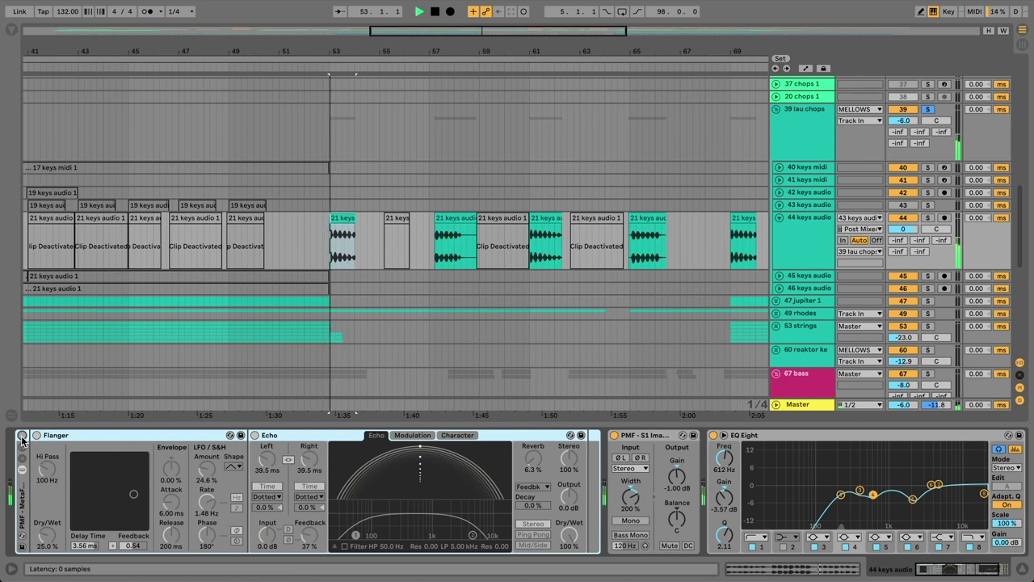
{"action": "left_click", "coordinate": [21, 437]}
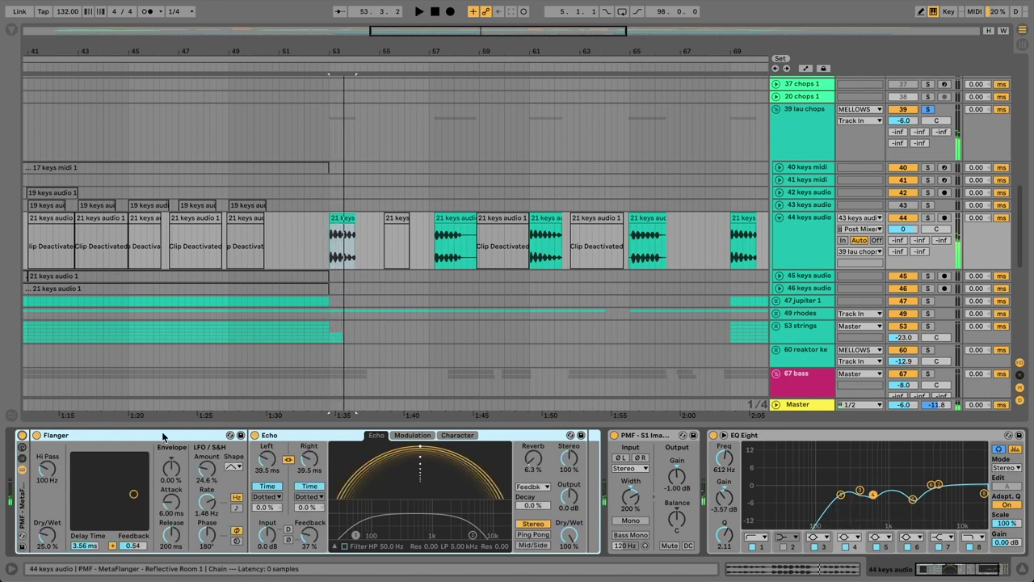
Step: Inspect the S1 Imager and the low-cut band of the EQ Eight on track 44 keys audio
{"action": "left_click", "coordinate": [629, 436]}
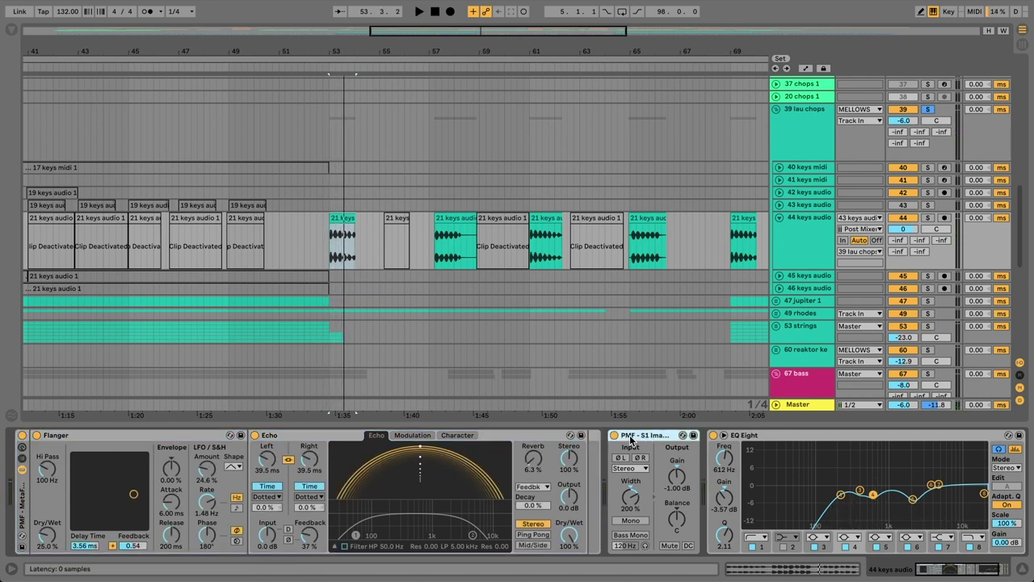
{"action": "scroll", "coordinate": [630, 436], "scroll_direction": "right", "scroll_amount": 3}
{"action": "left_click", "coordinate": [693, 436]}
{"action": "left_click", "coordinate": [727, 494]}
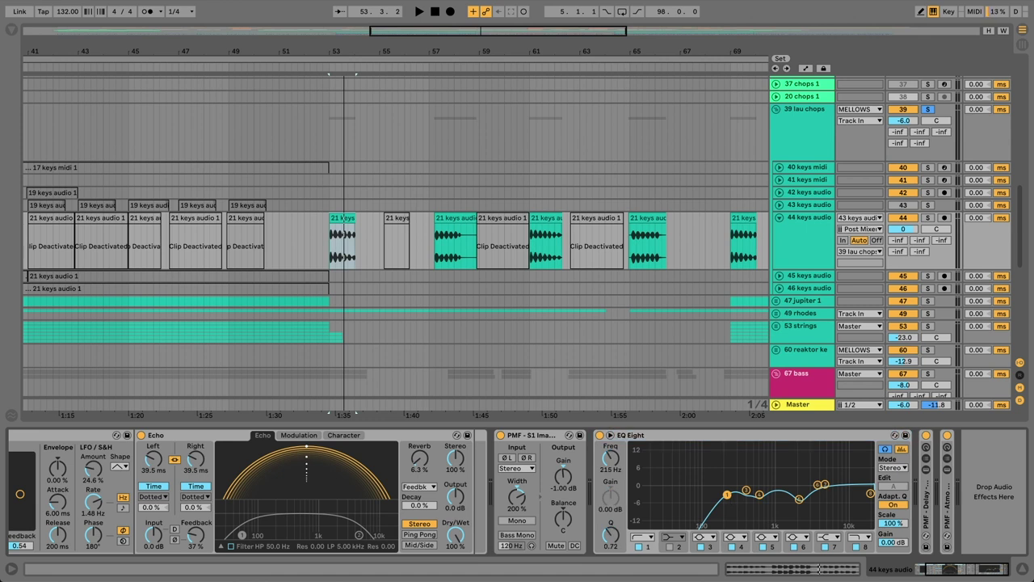
Step: Play the bar 53 clip while examining the EQ Eight's 612 Hz and 2.20 kHz cut bands
{"action": "left_click", "coordinate": [759, 494]}
{"action": "key", "text": "space"}
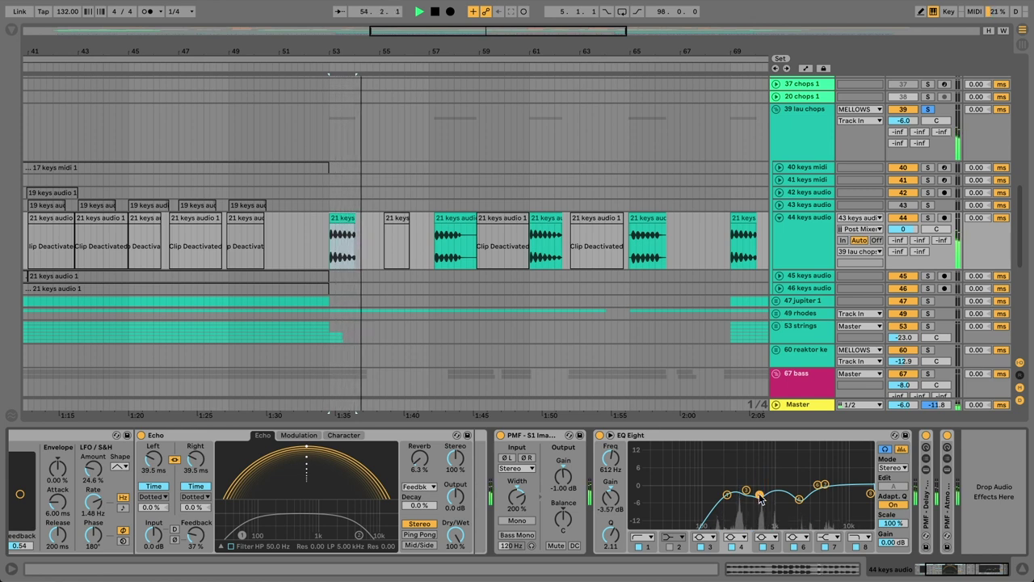
{"action": "key", "text": "space"}
{"action": "key", "text": "space"}
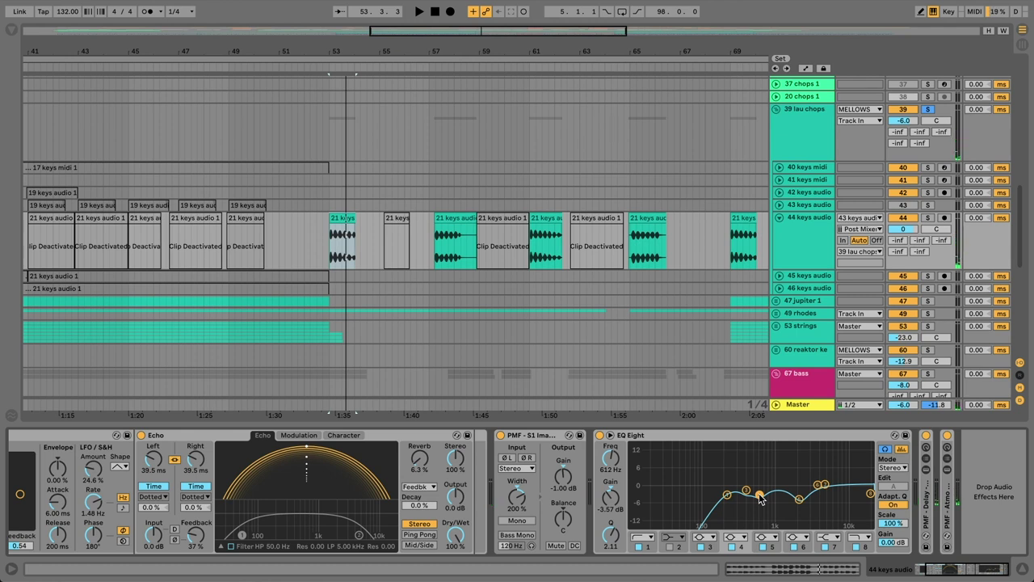
{"action": "left_click", "coordinate": [799, 499]}
{"action": "key", "text": "space"}
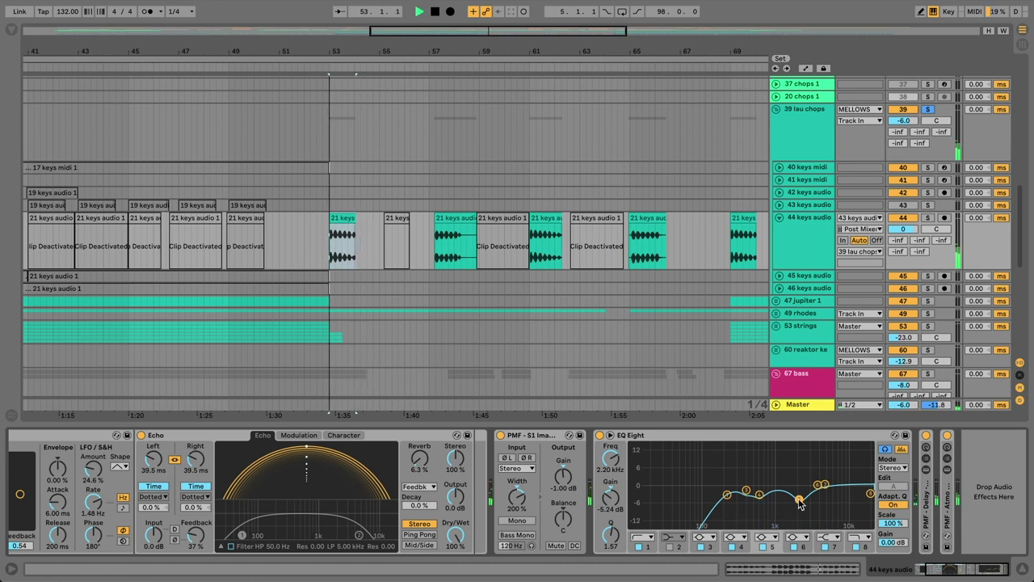
{"action": "key", "text": "space"}
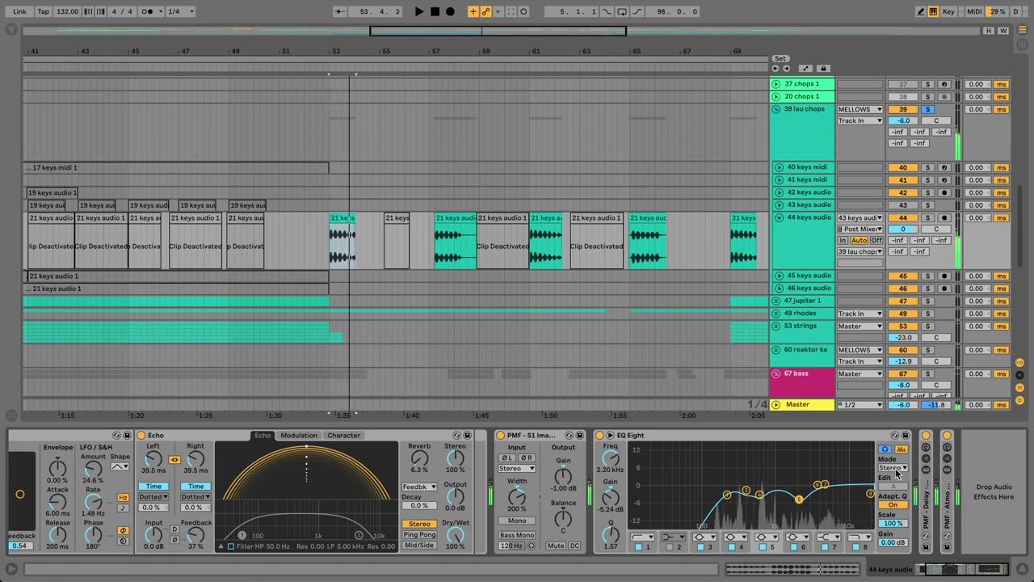
Step: Expand the PMF - Delay - Parallel Sidechained rack on track 44 keys audio and view its chains, Echo and Compressor
{"action": "double_click", "coordinate": [925, 499]}
{"action": "scroll", "coordinate": [926, 501], "scroll_direction": "right", "scroll_amount": 10}
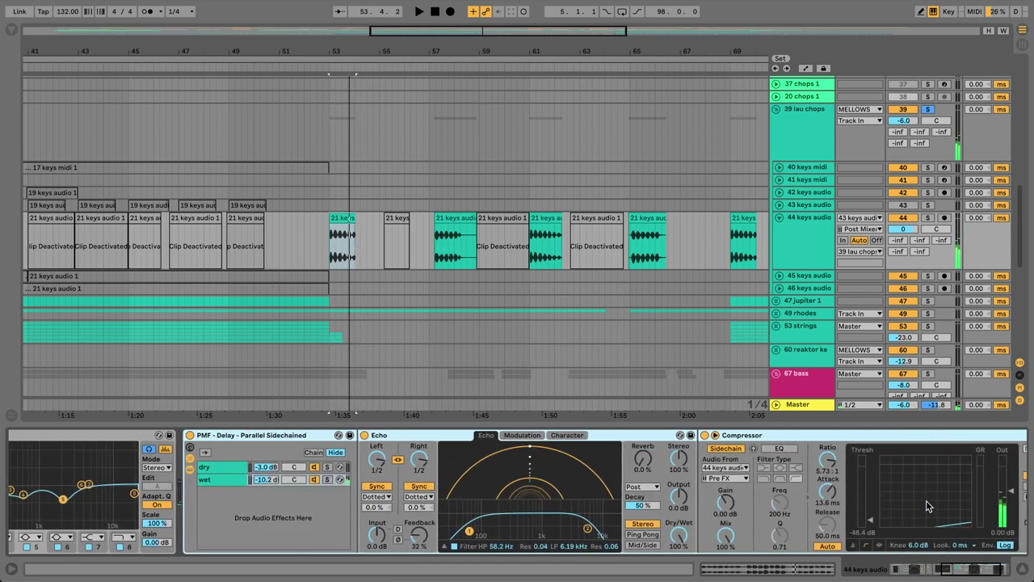
Step: Play the bar 53 clip with the PMF - Delay - Parallel Sidechained rack bypassed and enabled
{"action": "left_click", "coordinate": [148, 436]}
{"action": "key", "text": "space"}
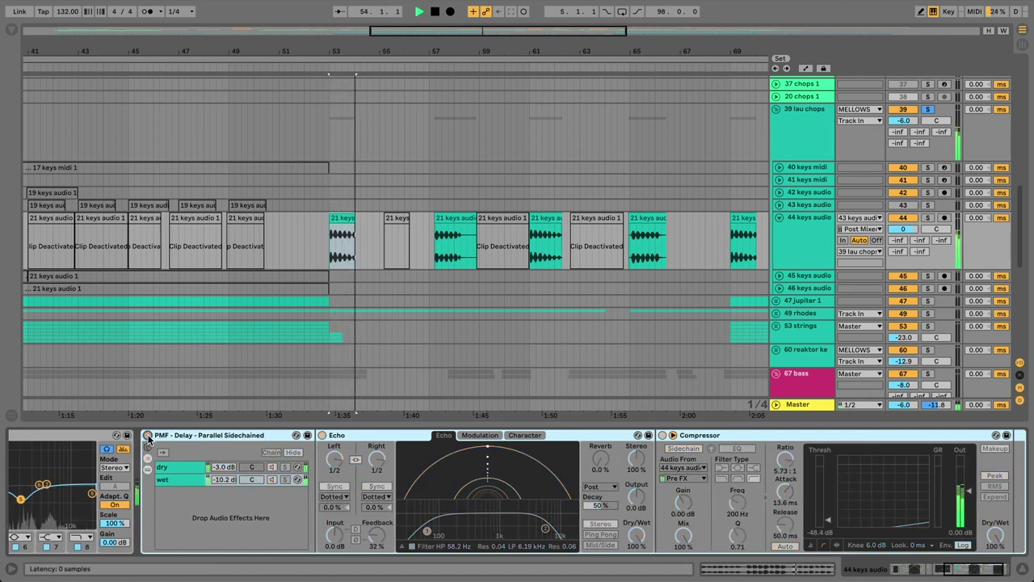
{"action": "left_click", "coordinate": [148, 436]}
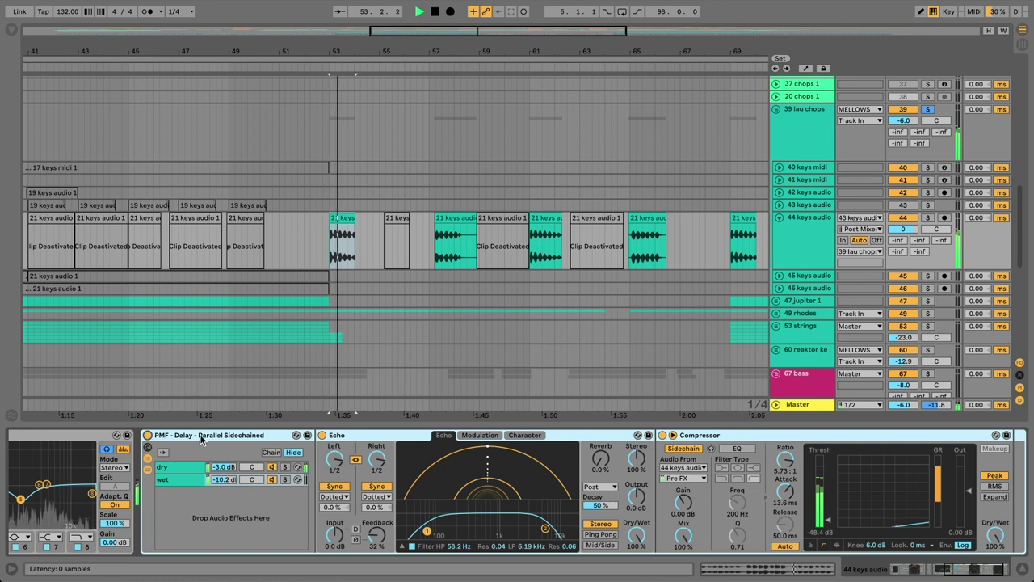
{"action": "key", "text": "space"}
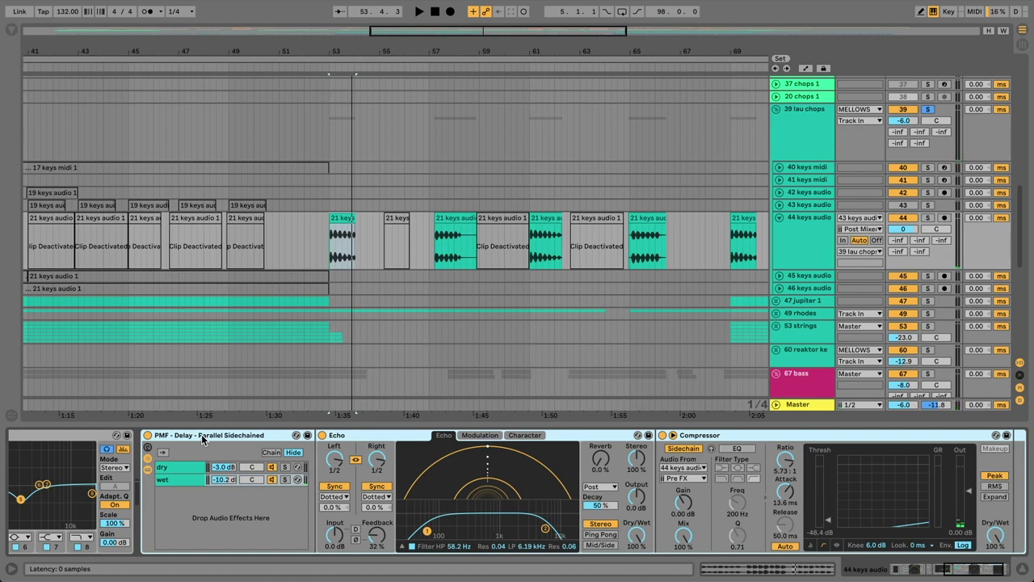
Step: Inspect the delay rack's wet chain and its Compressor's sidechain source and tap point
{"action": "left_click", "coordinate": [180, 476]}
{"action": "left_click", "coordinate": [706, 436]}
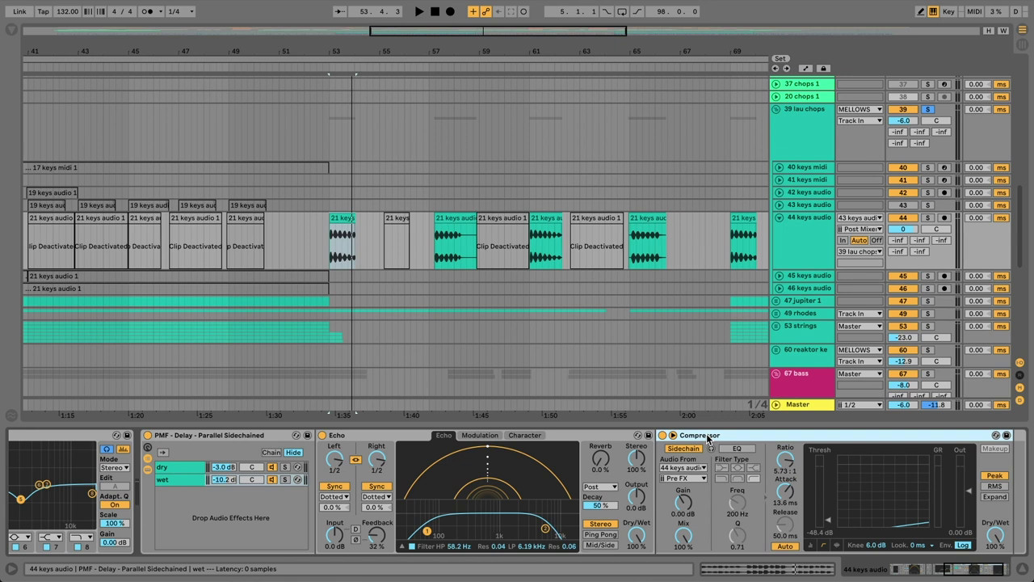
{"action": "left_click", "coordinate": [686, 448]}
{"action": "left_click", "coordinate": [686, 449]}
{"action": "left_click", "coordinate": [693, 468]}
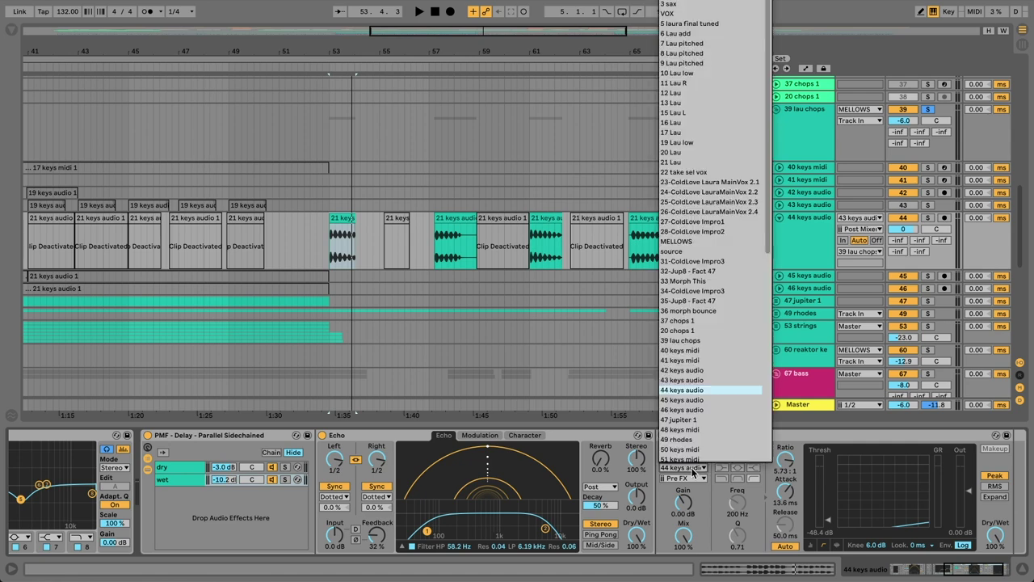
{"action": "left_click", "coordinate": [707, 483]}
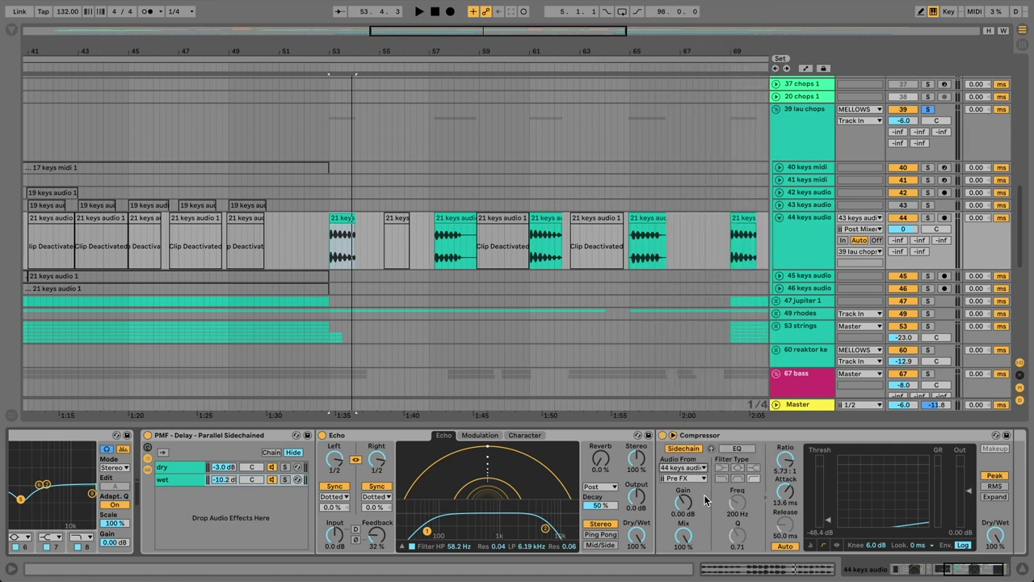
{"action": "left_click", "coordinate": [689, 479]}
{"action": "left_click", "coordinate": [691, 488]}
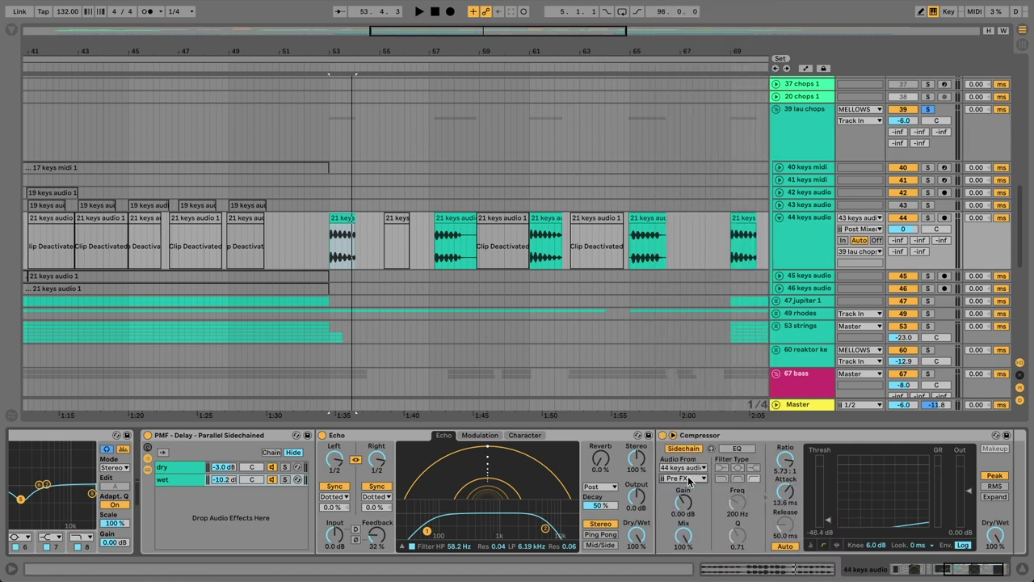
Step: Play the bar 53 clip while examining the wet chain Compressor's ducking and dry/wet setting
{"action": "left_click", "coordinate": [857, 436]}
{"action": "key", "text": "space"}
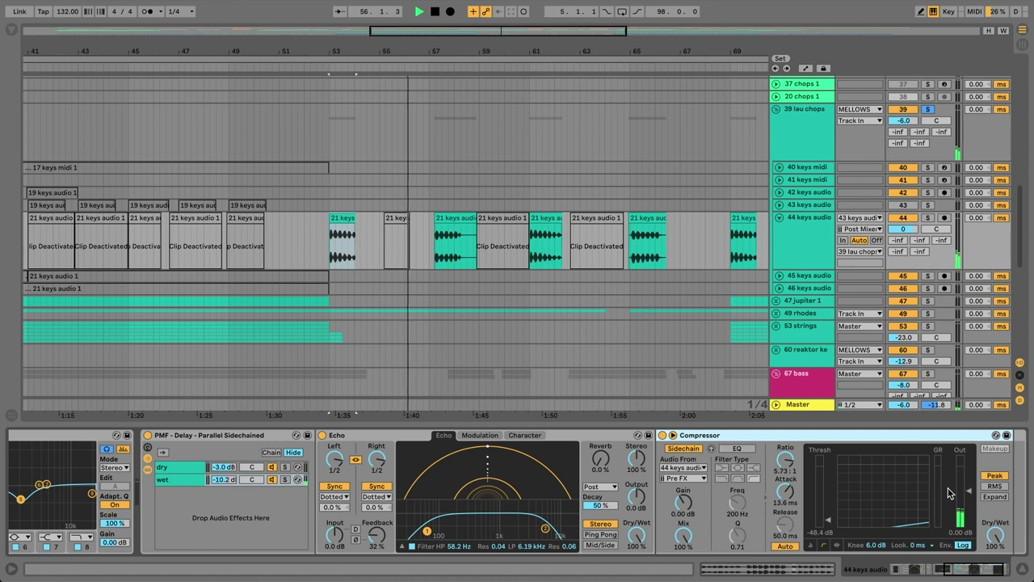
{"action": "key", "text": "space"}
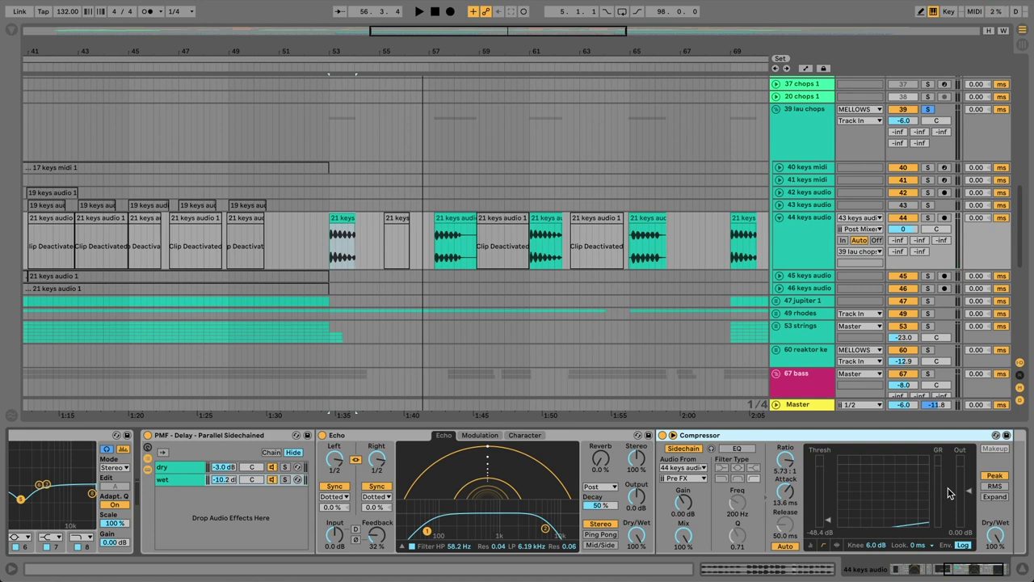
{"action": "left_click", "coordinate": [996, 536]}
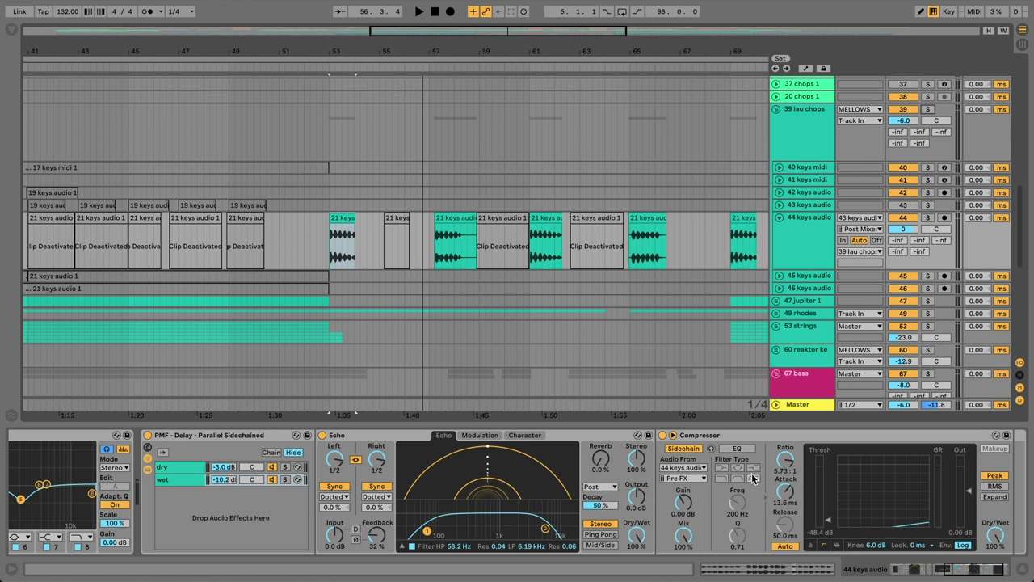
Step: Try a Compressor threshold of -41.4 dB and an attack of 147 ms while auditioning the bar 53 clip
{"action": "key", "text": "space"}
{"action": "mouse_move", "coordinate": [829, 523]}
{"action": "left_mouse_down"}
{"action": "mouse_move", "coordinate": [829, 488]}
{"action": "mouse_move", "coordinate": [830, 516]}
{"action": "left_mouse_up"}
{"action": "key", "text": "space"}
{"action": "key", "text": "space"}
{"action": "key", "text": "space"}
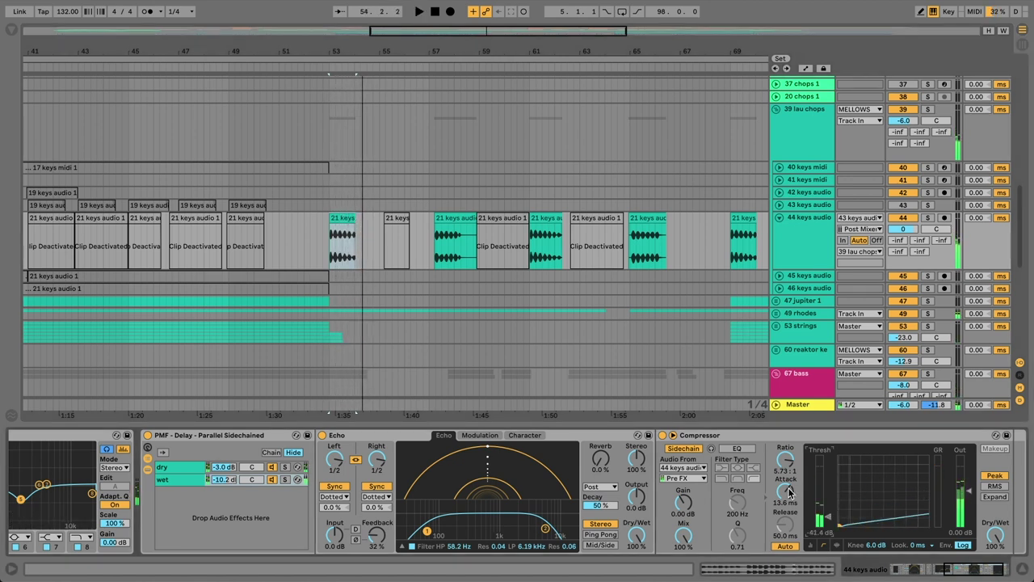
{"action": "key", "text": "space"}
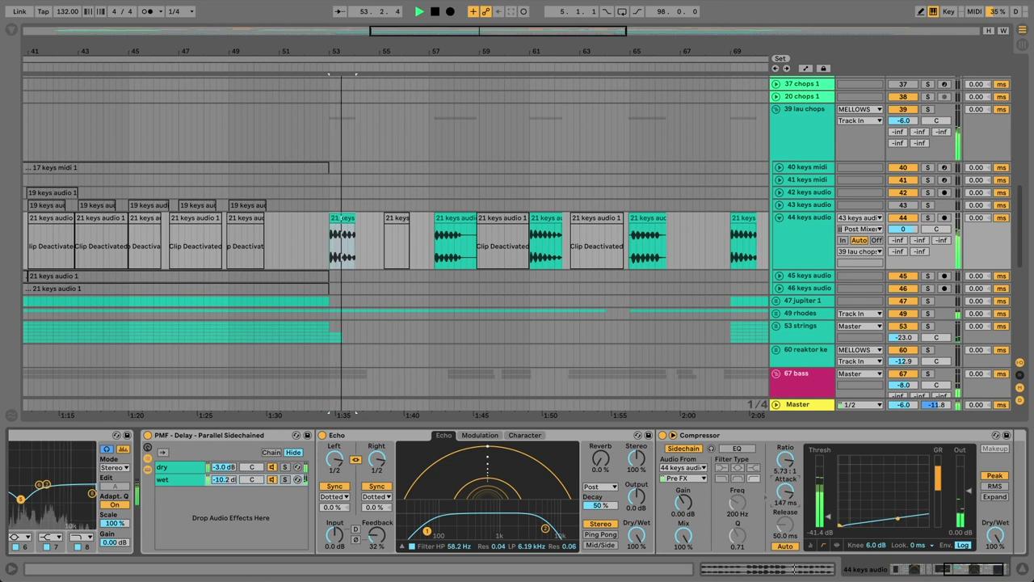
Step: Try a 14.0:1 ratio, 0.67 ms attack, 228 ms manual release and -31.0 dB threshold during playback, and undo all the Compressor changes
{"action": "left_click_drag", "start_coordinate": [784, 461], "coordinate": [793, 549]}
{"action": "key", "text": "space"}
{"action": "left_click", "coordinate": [784, 546]}
{"action": "key", "text": "space"}
{"action": "left_click_drag", "start_coordinate": [785, 524], "coordinate": [826, 521]}
{"action": "key", "text": "space"}
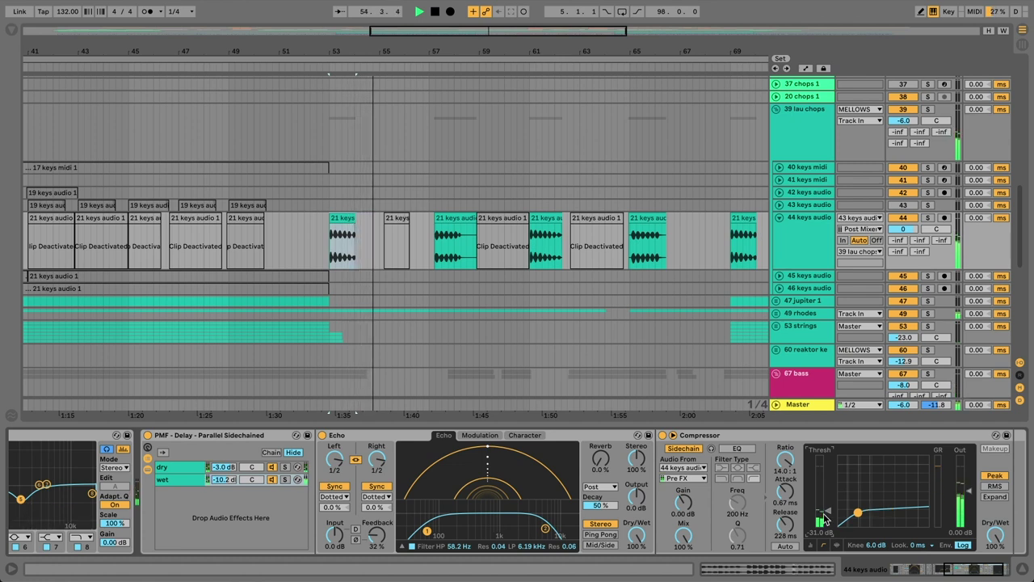
{"action": "key", "text": "space"}
{"action": "key", "text": "super+z"}
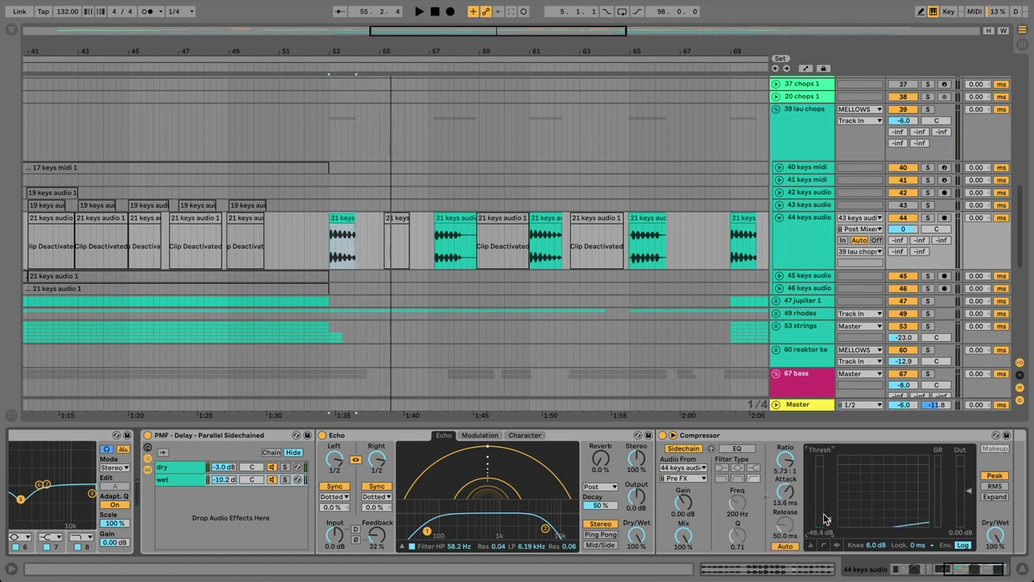
Step: Inspect the Echo's feedback and filter settings, and collapse the PMF - Delay - Parallel Sidechained rack
{"action": "left_click", "coordinate": [408, 436]}
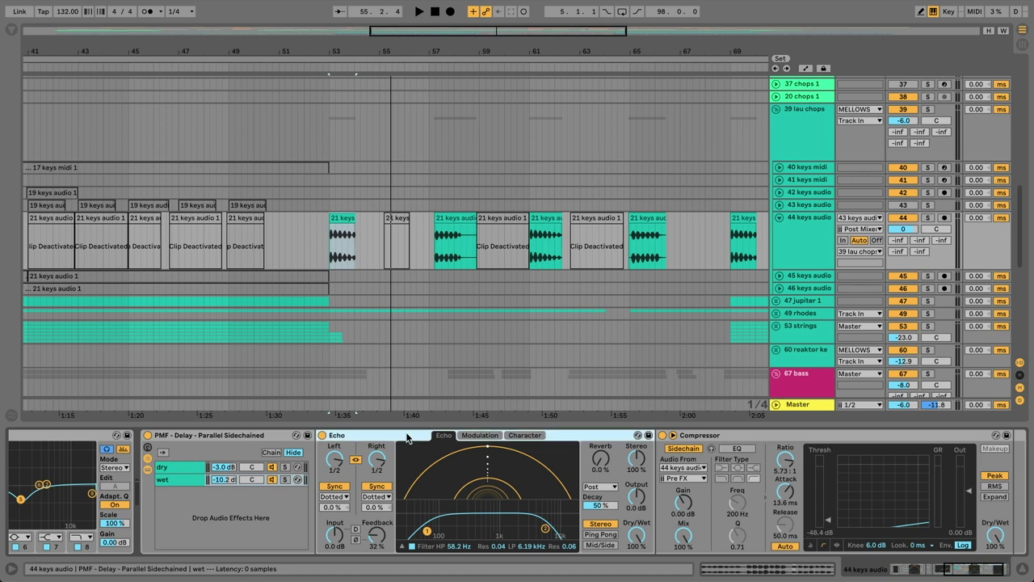
{"action": "left_click", "coordinate": [379, 542]}
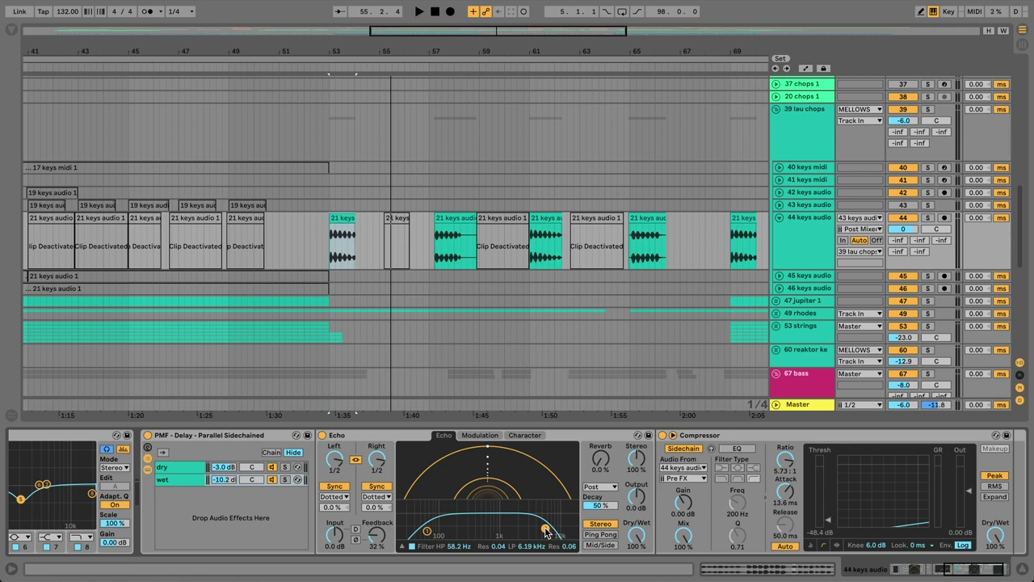
{"action": "double_click", "coordinate": [242, 435]}
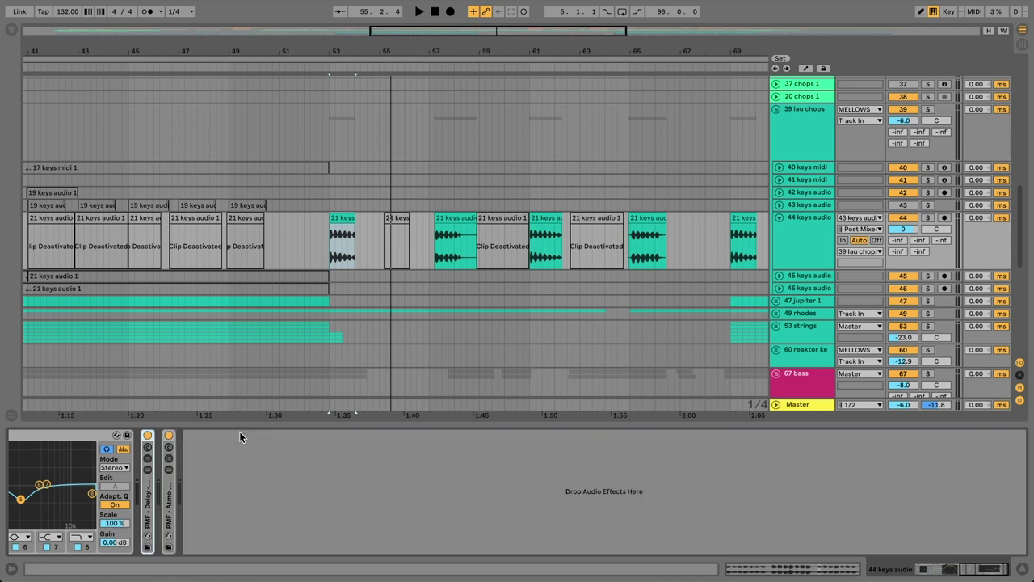
Step: Expand the PMF - Atmo Plate rack on track 44 keys audio and inspect its EQ Eight's low-cut and high-cut bands
{"action": "double_click", "coordinate": [172, 506]}
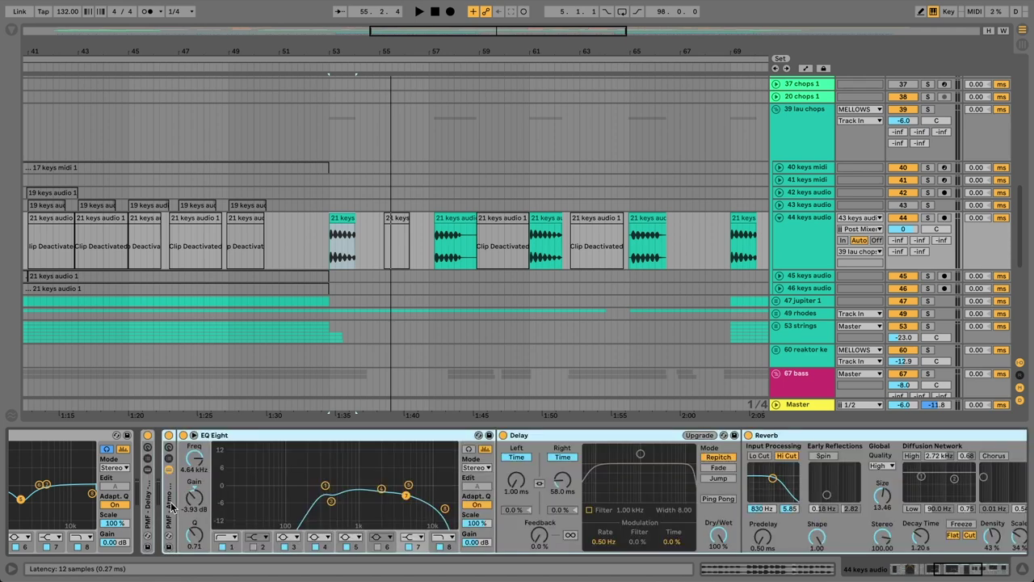
{"action": "left_click", "coordinate": [325, 484]}
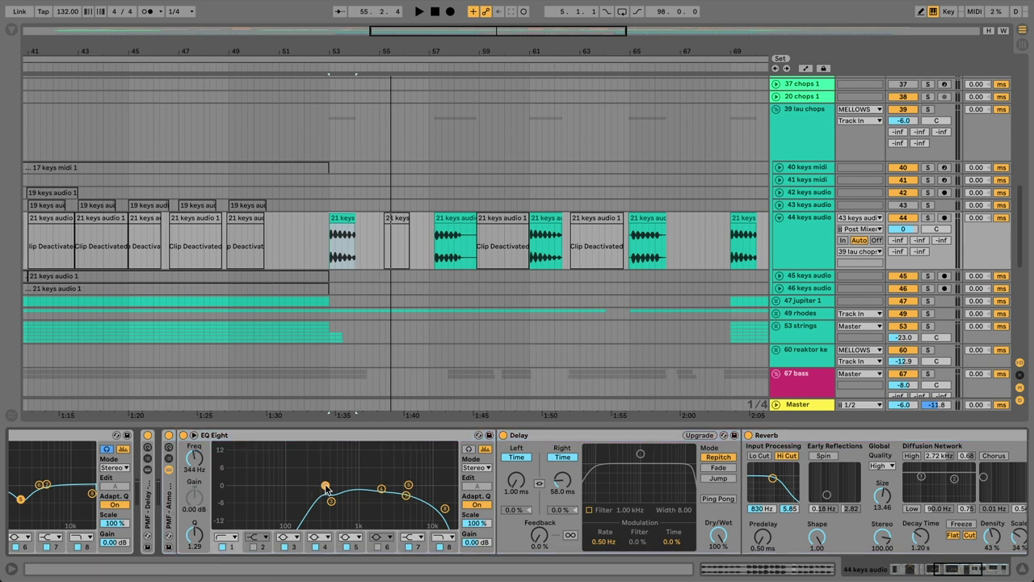
{"action": "left_click", "coordinate": [444, 508]}
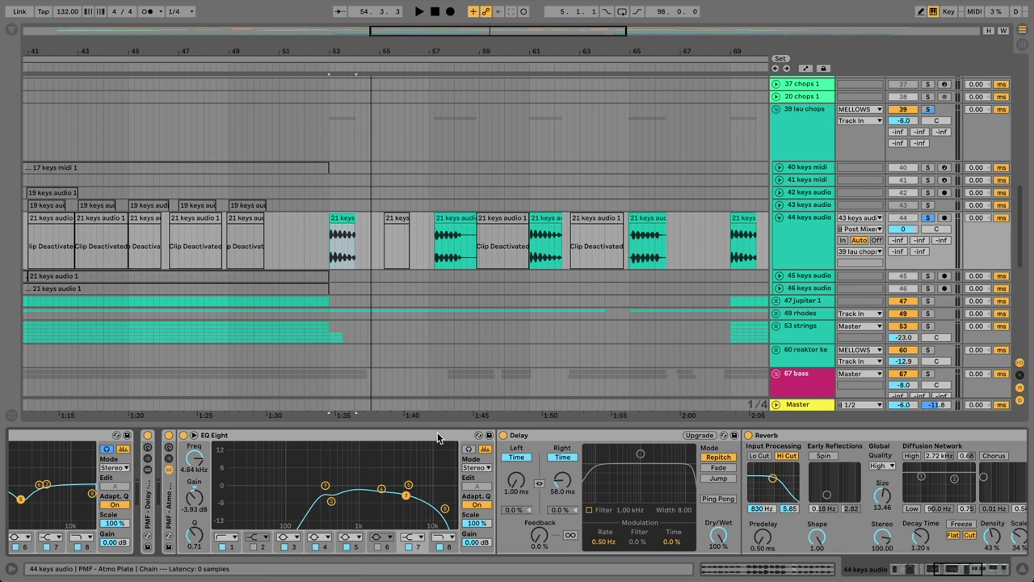
Step: Inspect the Atmo Plate rack's Delay times and dry/wet, and audition the bar 53 clip with the Delay enabled and bypassed
{"action": "left_click", "coordinate": [532, 437]}
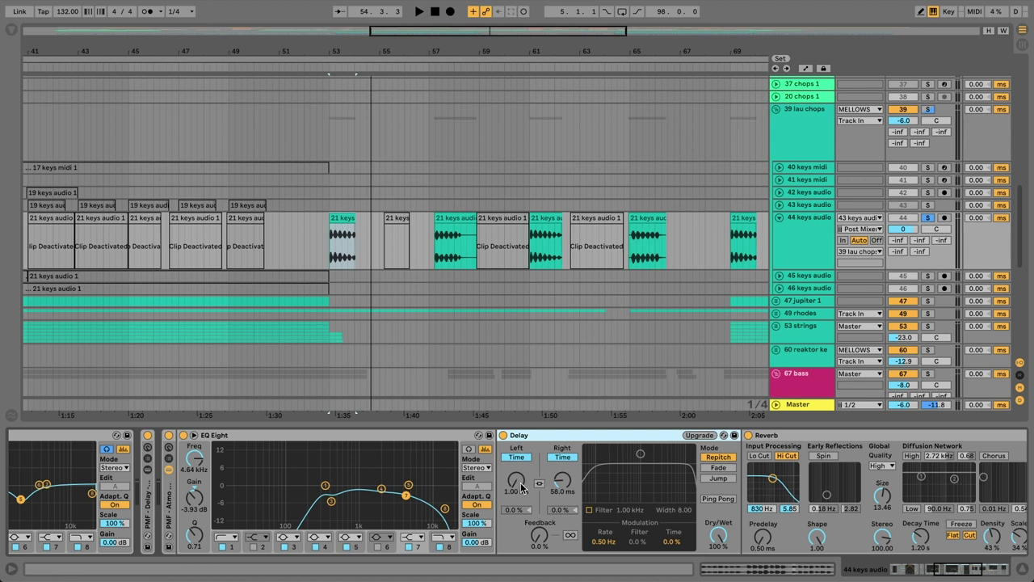
{"action": "left_click", "coordinate": [563, 482]}
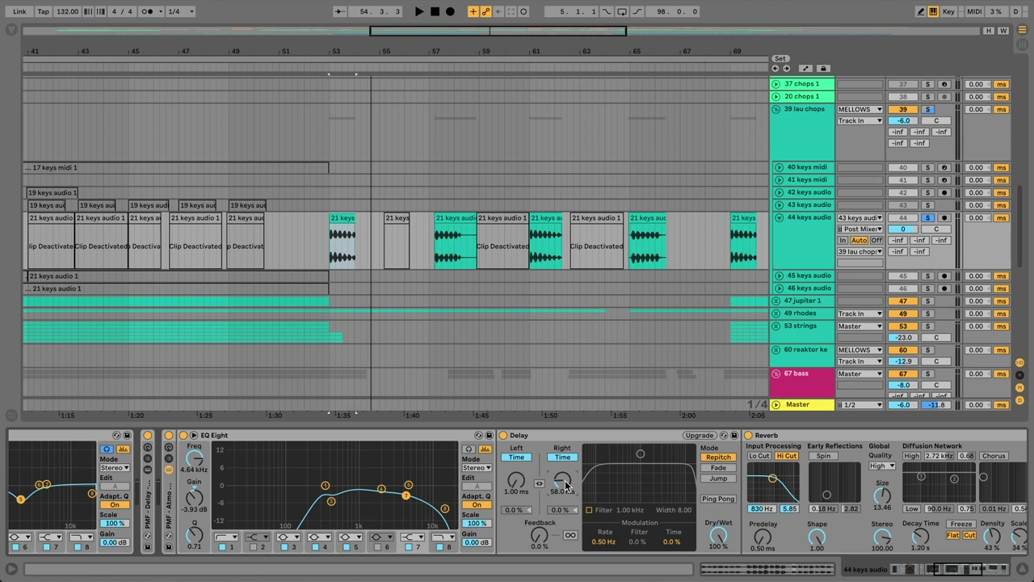
{"action": "key", "text": "space"}
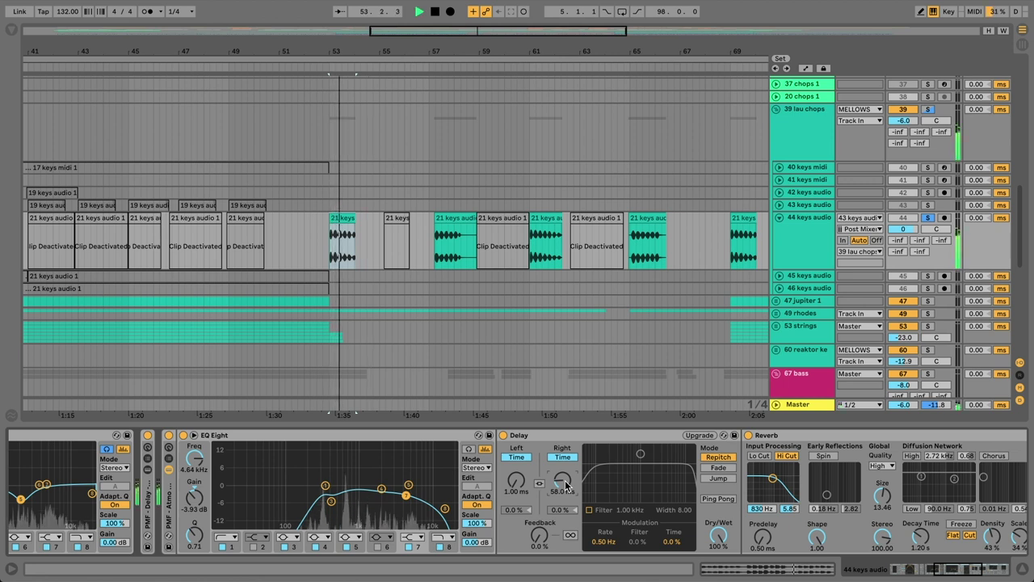
{"action": "left_click", "coordinate": [502, 435]}
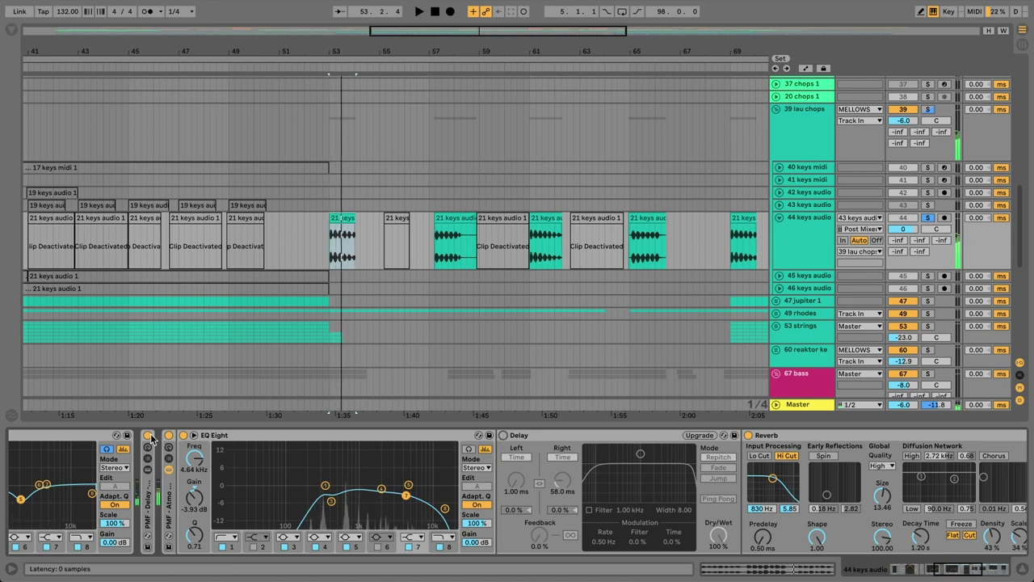
{"action": "left_click", "coordinate": [504, 437]}
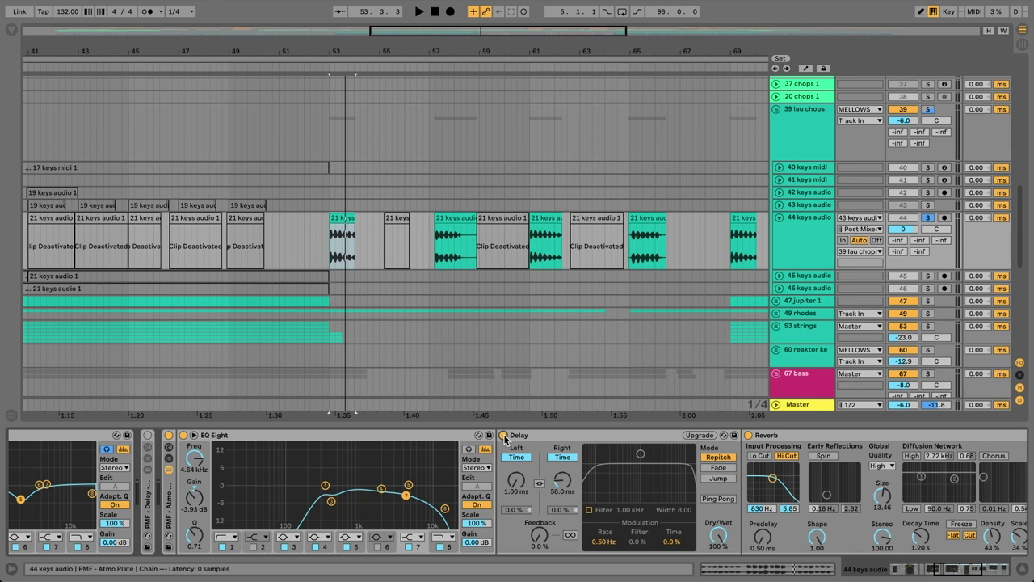
{"action": "left_click_drag", "start_coordinate": [717, 535], "coordinate": [715, 537]}
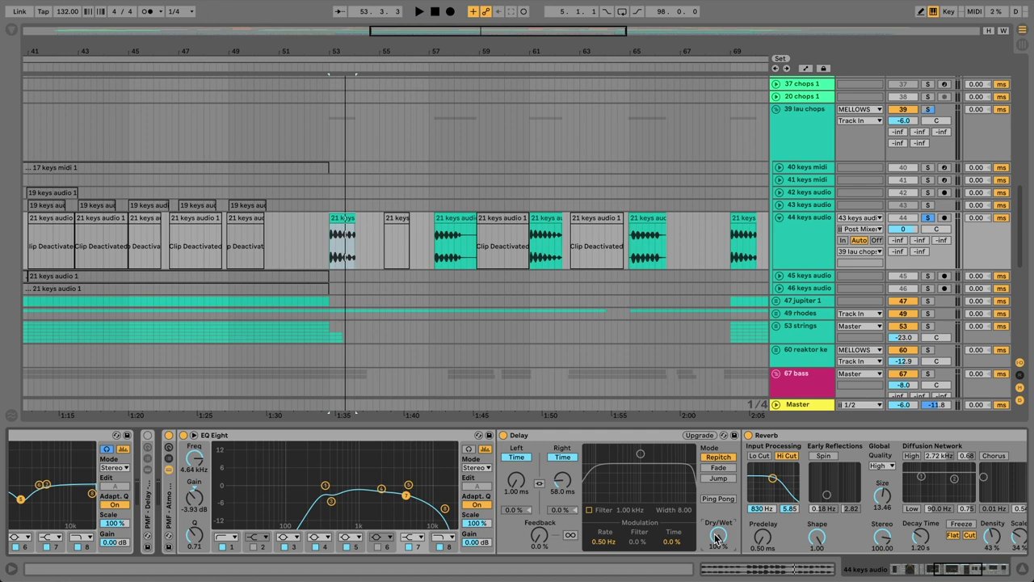
Step: Play the bar 53 clip with the Atmo Plate rack's Reverb bypassed and enabled, and inspect its dry/wet setting
{"action": "left_click", "coordinate": [874, 435]}
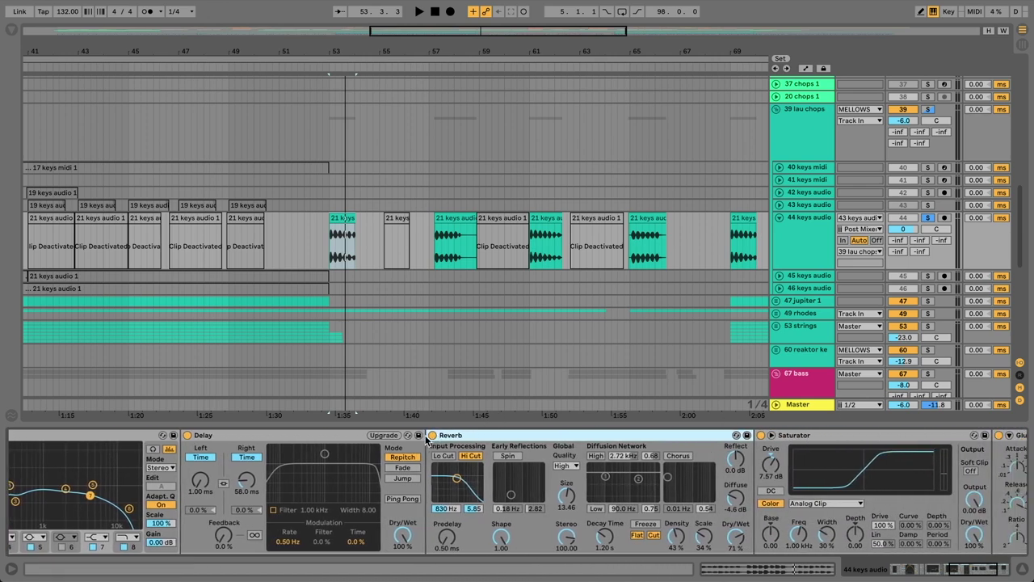
{"action": "left_click", "coordinate": [434, 436]}
{"action": "key", "text": "space"}
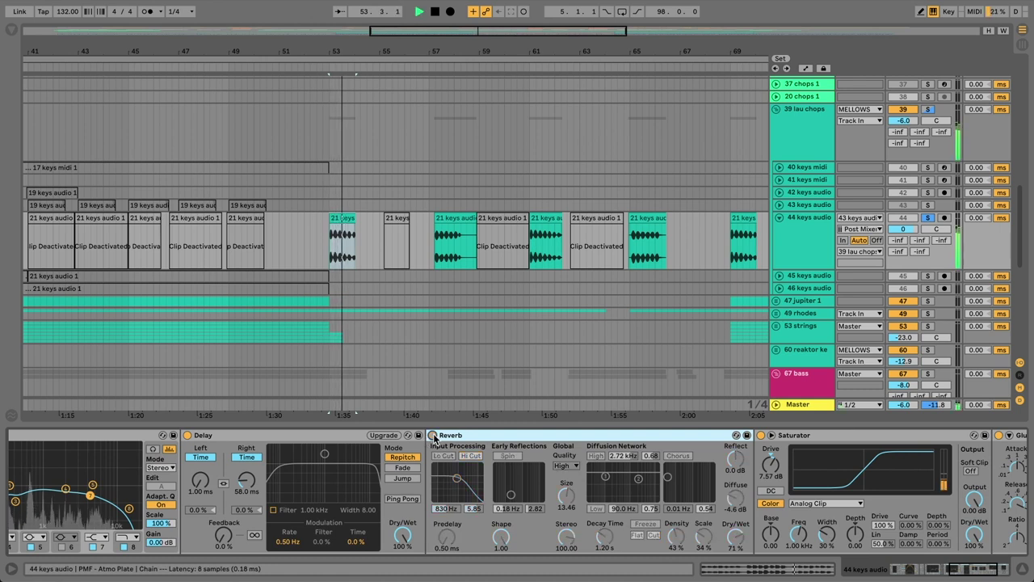
{"action": "left_click", "coordinate": [434, 436]}
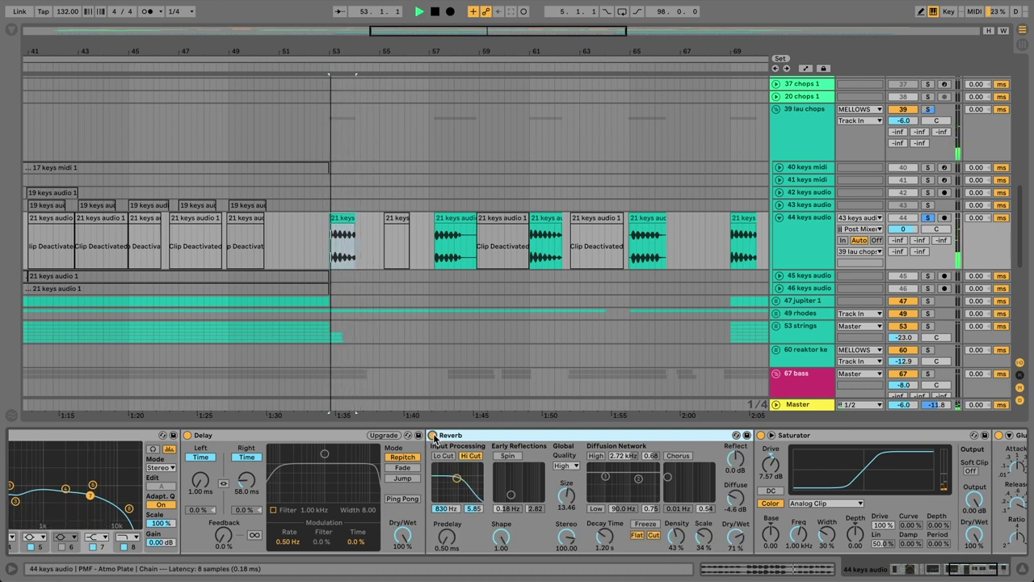
{"action": "left_click", "coordinate": [741, 539]}
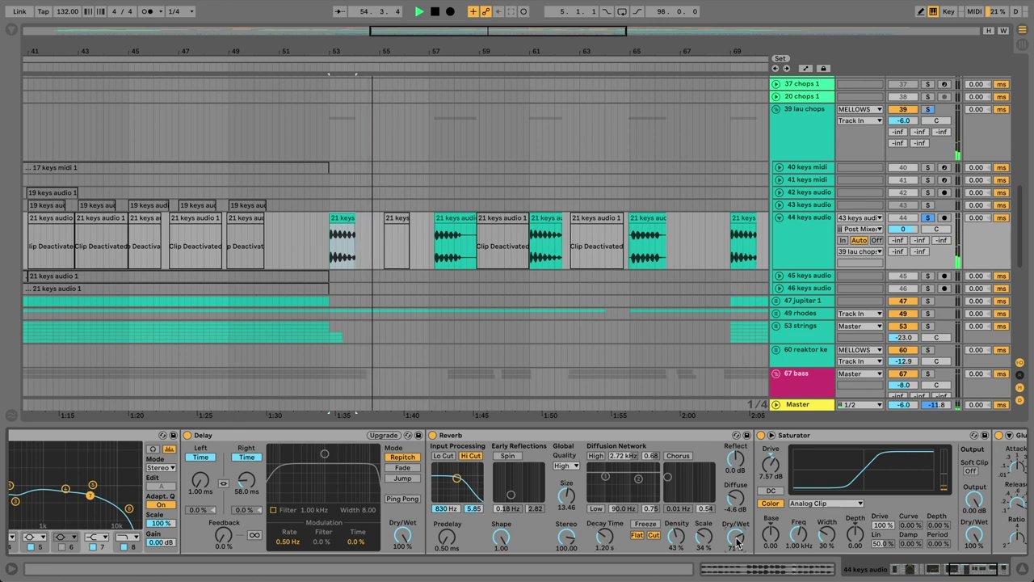
{"action": "key", "text": "space"}
Step: Play the bar 53 clip with the Atmo Plate rack's Glue Compressor and Saturator bypassed and enabled
{"action": "left_click", "coordinate": [802, 437]}
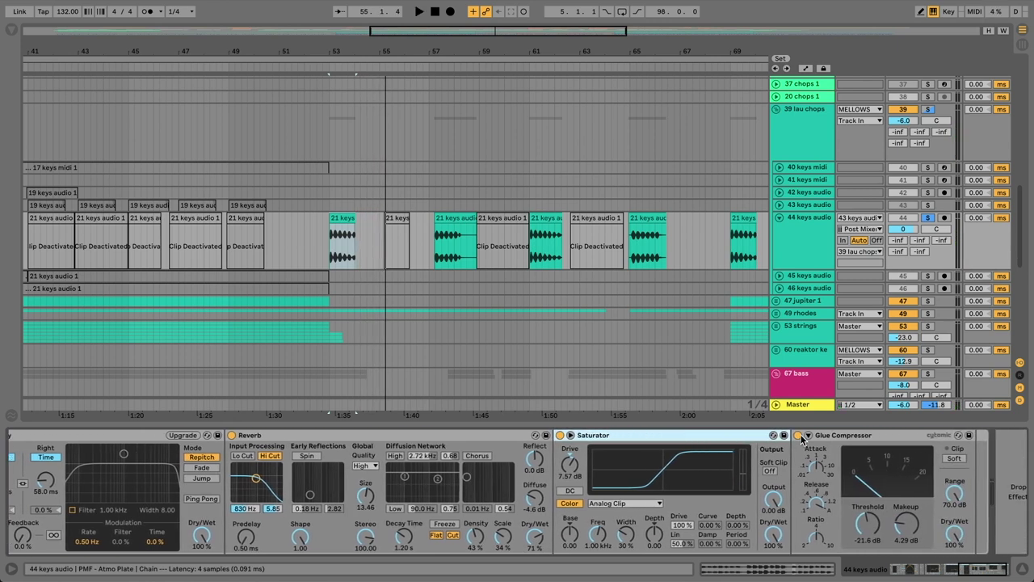
{"action": "left_click", "coordinate": [824, 437]}
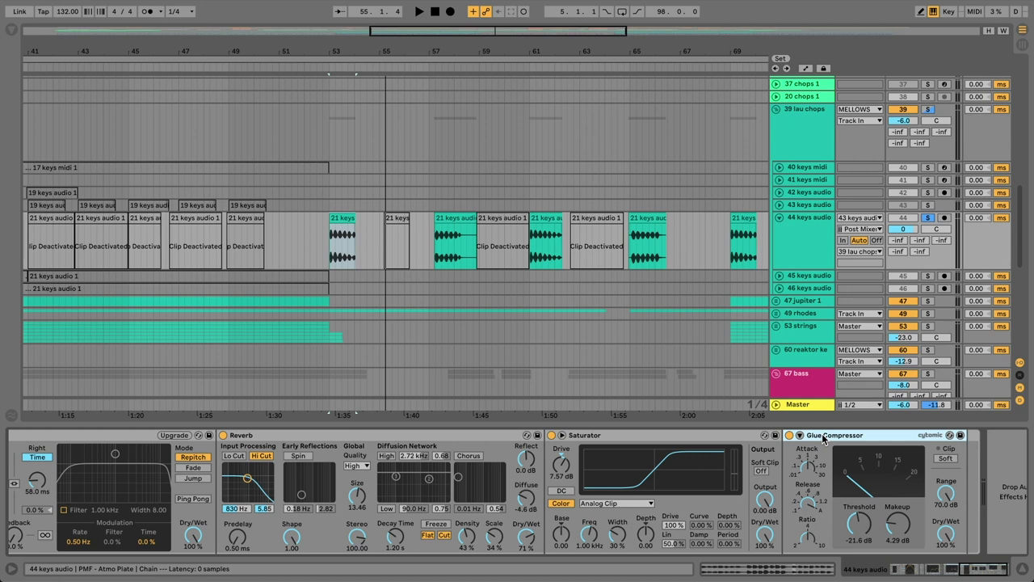
{"action": "key", "text": "space"}
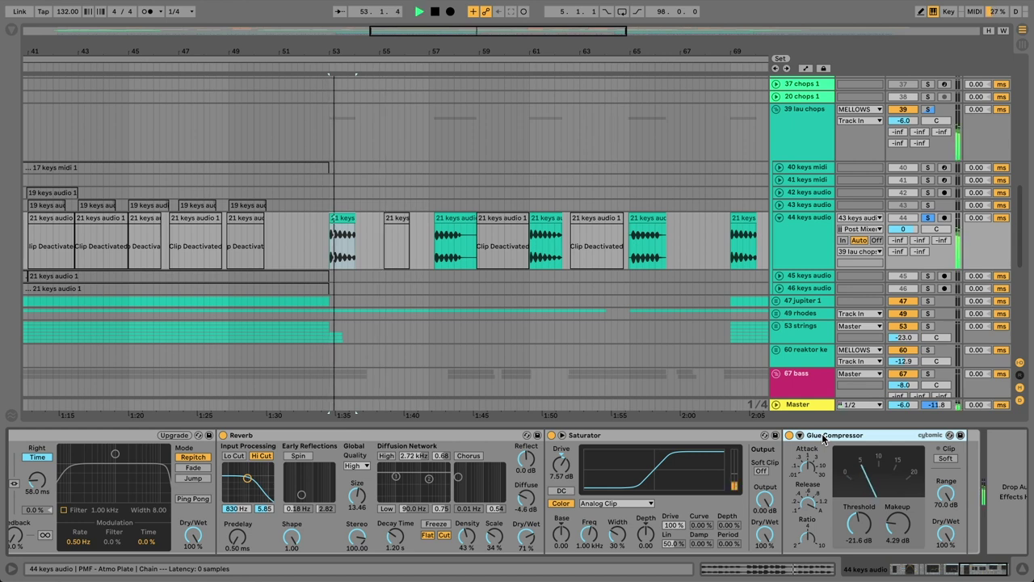
{"action": "left_click", "coordinate": [788, 435]}
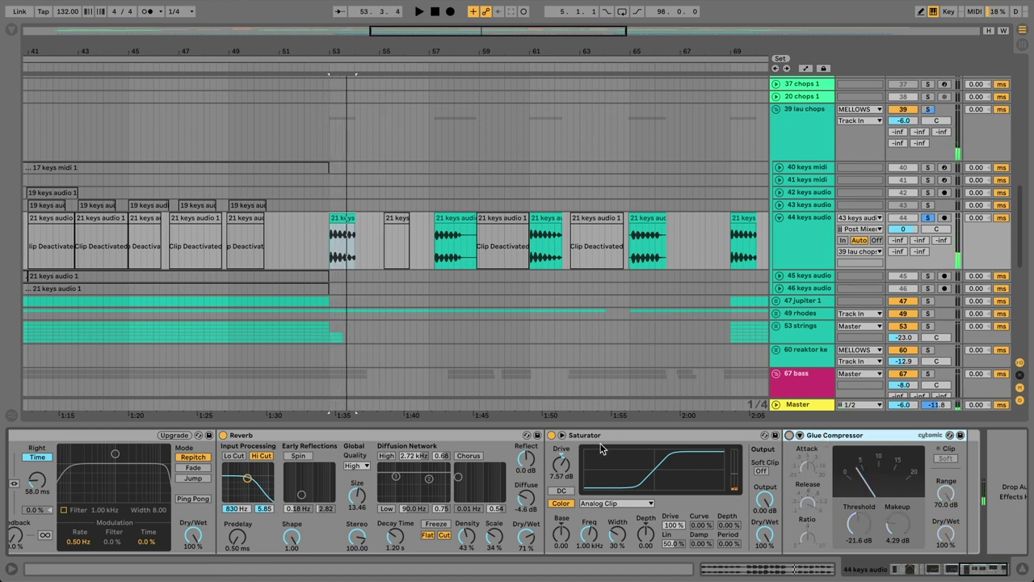
{"action": "left_click", "coordinate": [551, 435]}
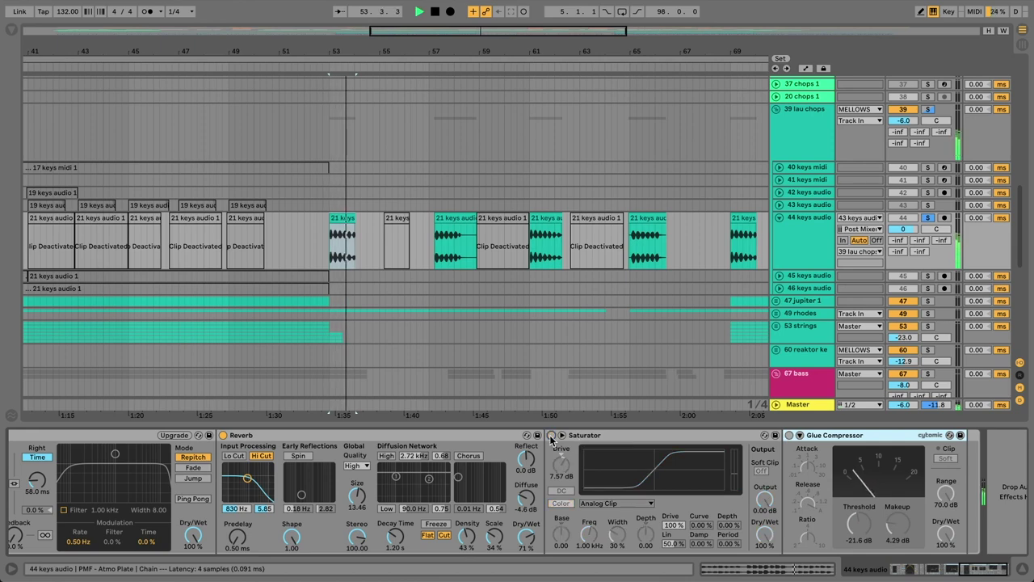
{"action": "left_click", "coordinate": [551, 436]}
{"action": "left_click", "coordinate": [789, 436]}
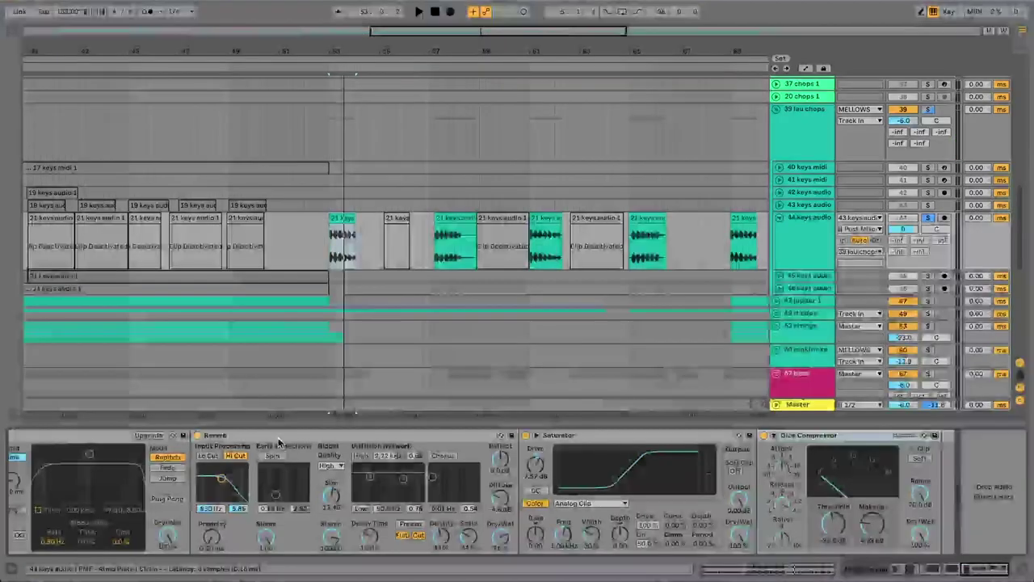
Step: Inspect the 39 lau chops group's output routing and fold the group
{"action": "left_click", "coordinate": [798, 138]}
{"action": "left_click", "coordinate": [860, 110]}
{"action": "left_click", "coordinate": [862, 110]}
{"action": "left_click", "coordinate": [776, 109]}
Step: Find the MELLOWS bus track in the arrangement, select it and solo it
{"action": "left_click", "coordinate": [779, 253]}
{"action": "left_click", "coordinate": [780, 265]}
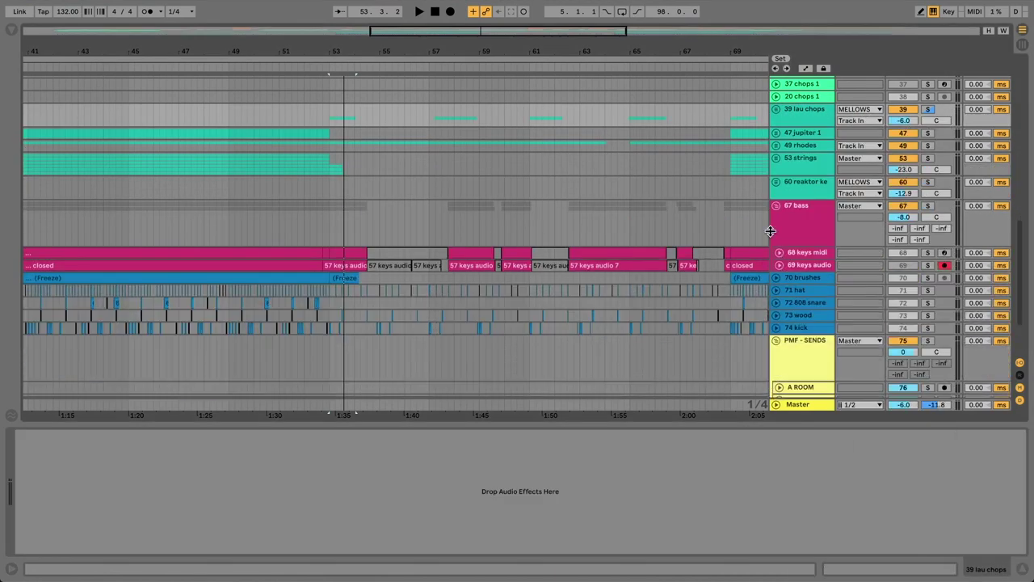
{"action": "scroll", "coordinate": [746, 186], "scroll_direction": "down", "scroll_amount": 6}
{"action": "scroll", "coordinate": [744, 149], "scroll_direction": "up", "scroll_amount": 4}
{"action": "left_click", "coordinate": [789, 142]}
{"action": "left_click", "coordinate": [927, 142]}
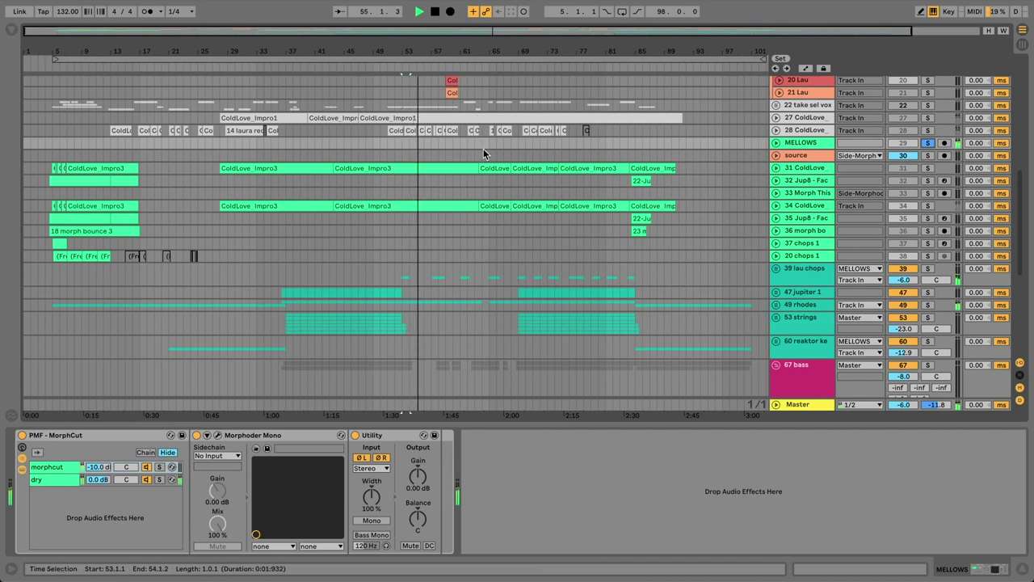
Step: Switch to Session View, play the soloed MELLOWS bus with the group tracks feeding it, and adjust its volume fader
{"action": "key", "text": "space"}
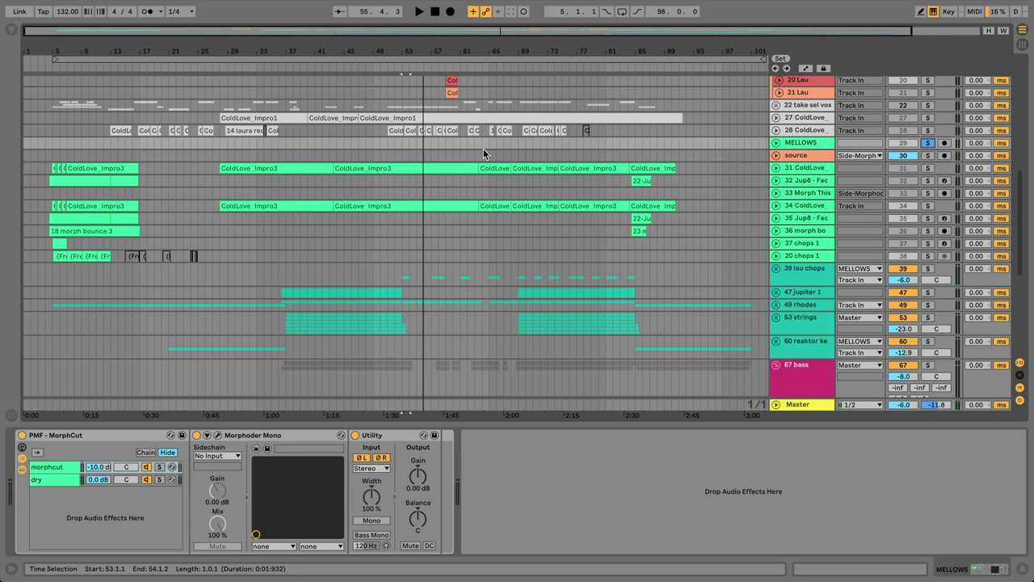
{"action": "key", "text": "Tab"}
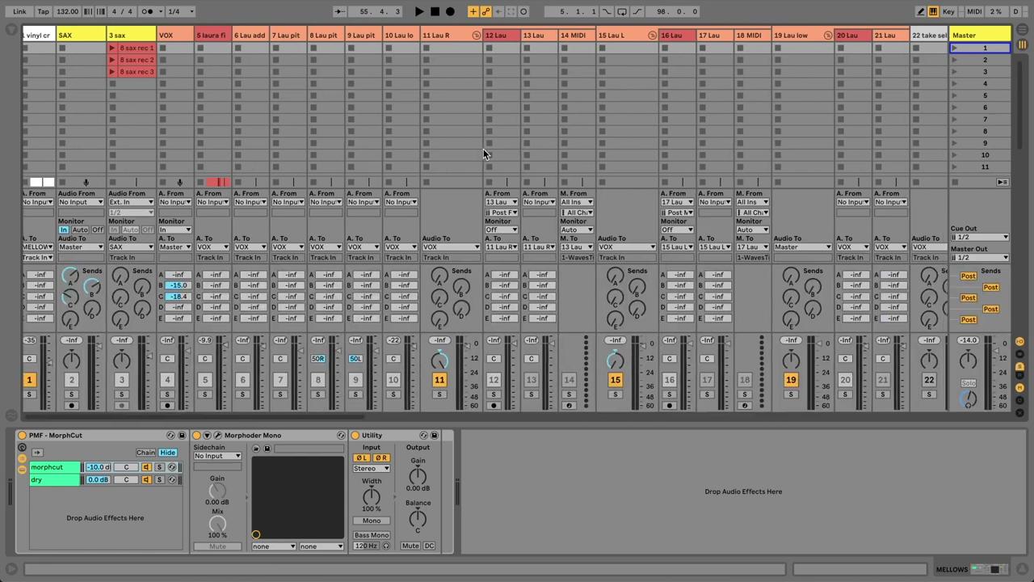
{"action": "scroll", "coordinate": [483, 149], "scroll_direction": "right", "scroll_amount": 10}
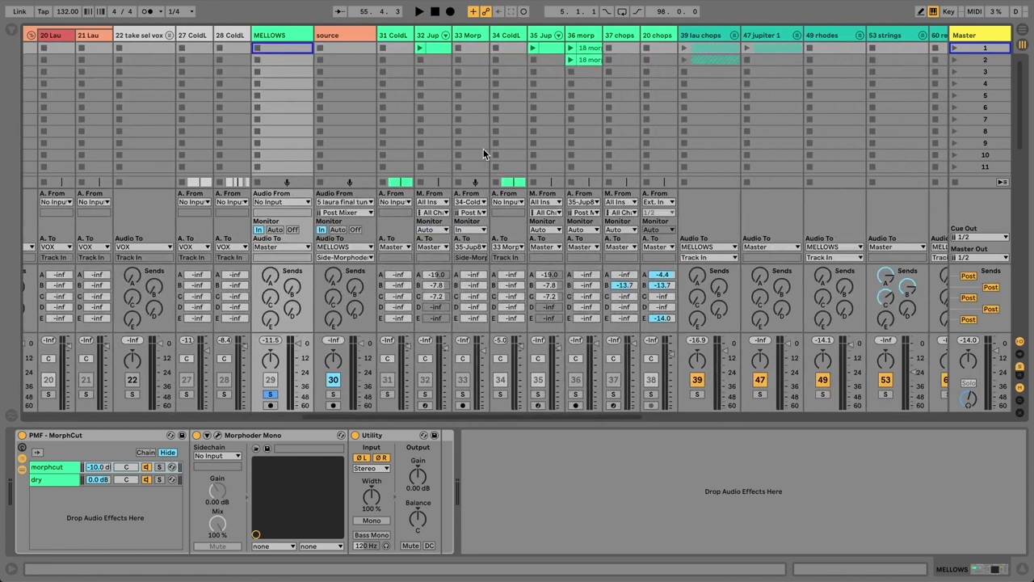
{"action": "key", "text": "space"}
{"action": "scroll", "coordinate": [483, 149], "scroll_direction": "right", "scroll_amount": 2}
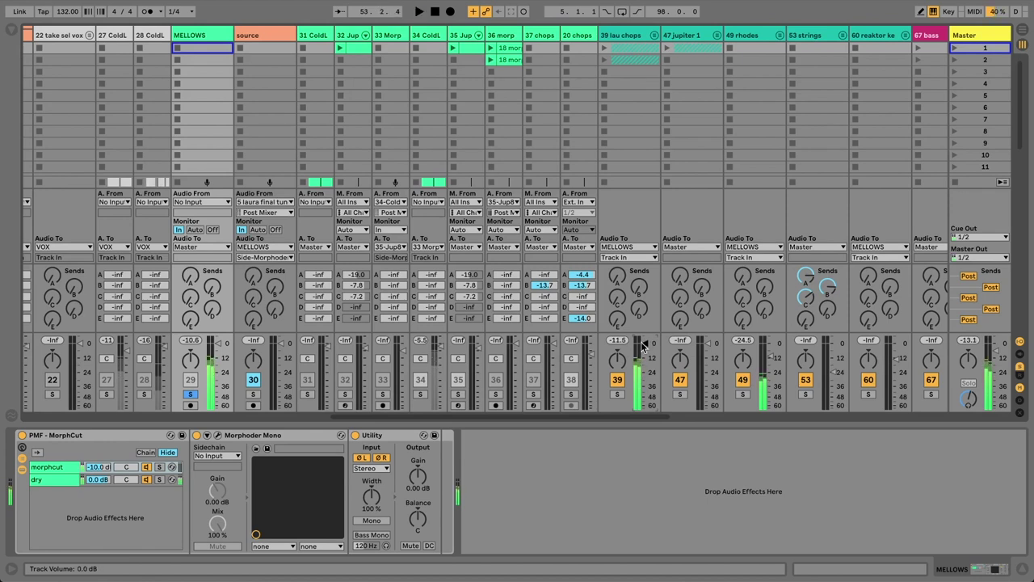
{"action": "left_click_drag", "start_coordinate": [219, 362], "coordinate": [218, 337]}
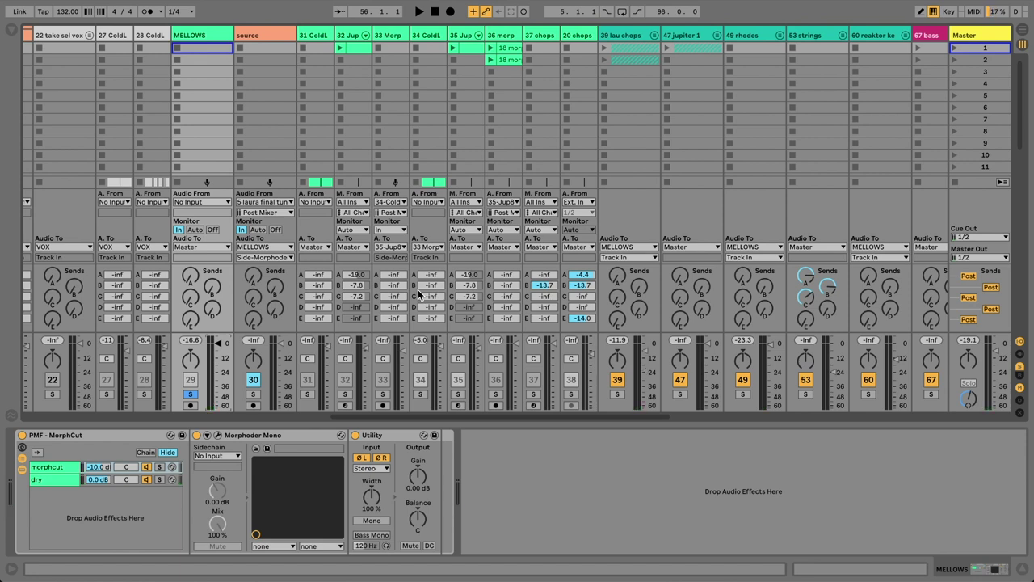
Step: Search the browser for "pmf mor" and import the source and BUS TO CUT tracks of PMF - MorphCut.als after track 10
{"action": "scroll", "coordinate": [212, 395], "scroll_direction": "left", "scroll_amount": 10}
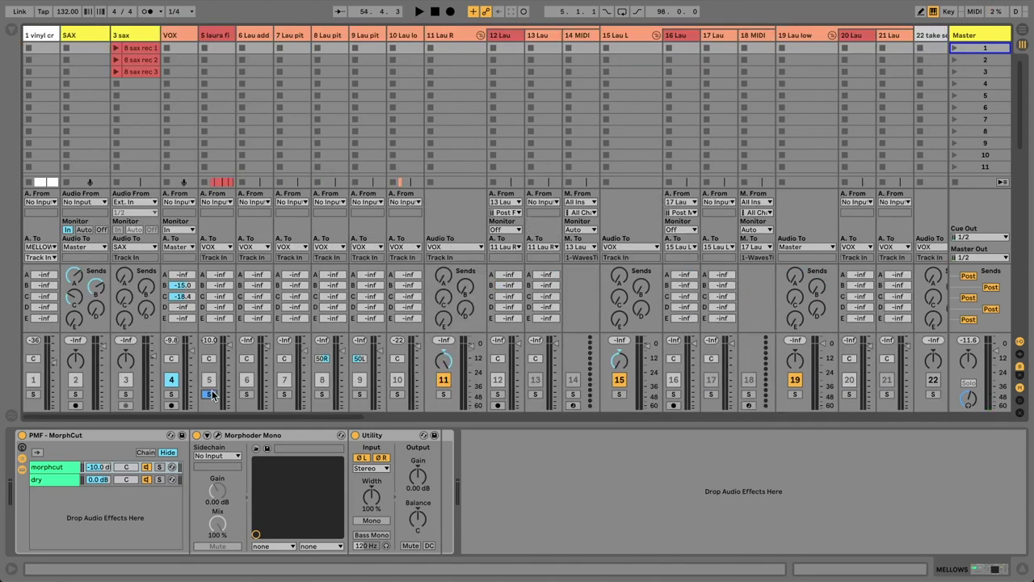
{"action": "key", "text": "ctrl+f"}
{"action": "type", "text": "pmf mor"}
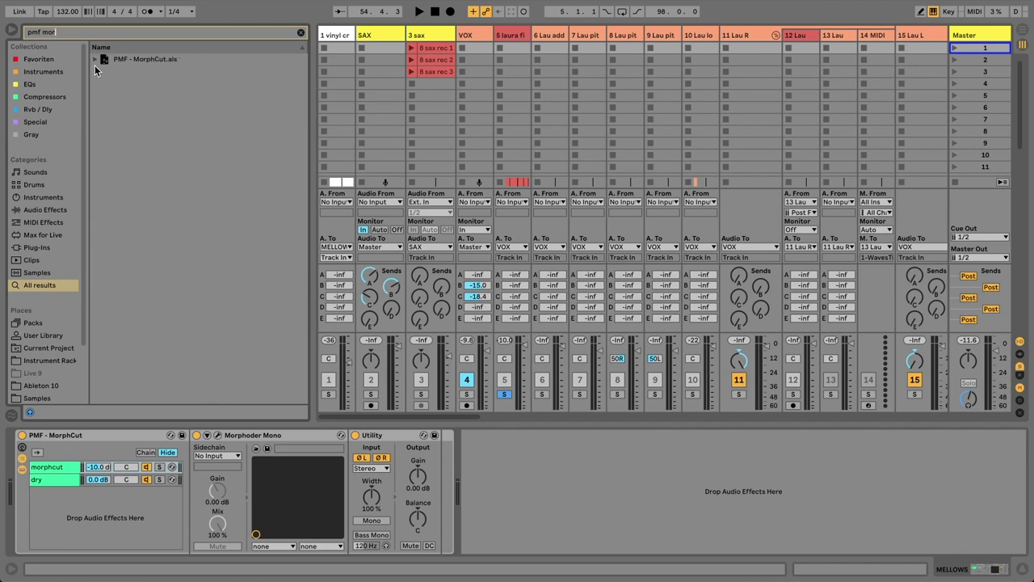
{"action": "left_click", "coordinate": [95, 59]}
{"action": "left_click", "coordinate": [124, 71]}
{"action": "left_click", "coordinate": [133, 85], "text": "shift"}
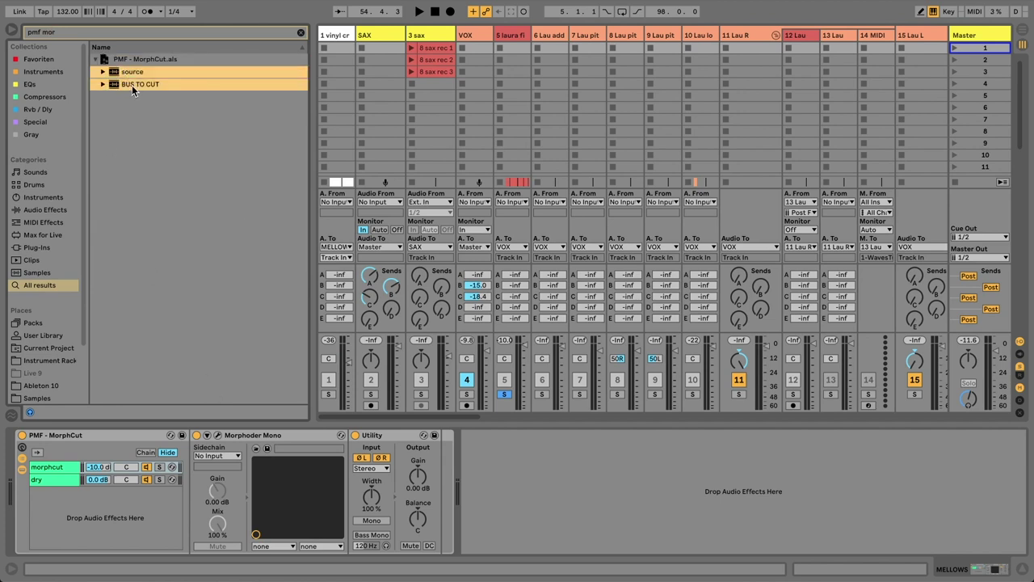
{"action": "left_click_drag", "start_coordinate": [113, 75], "coordinate": [715, 33]}
{"action": "key", "text": "ctrl+alt+b"}
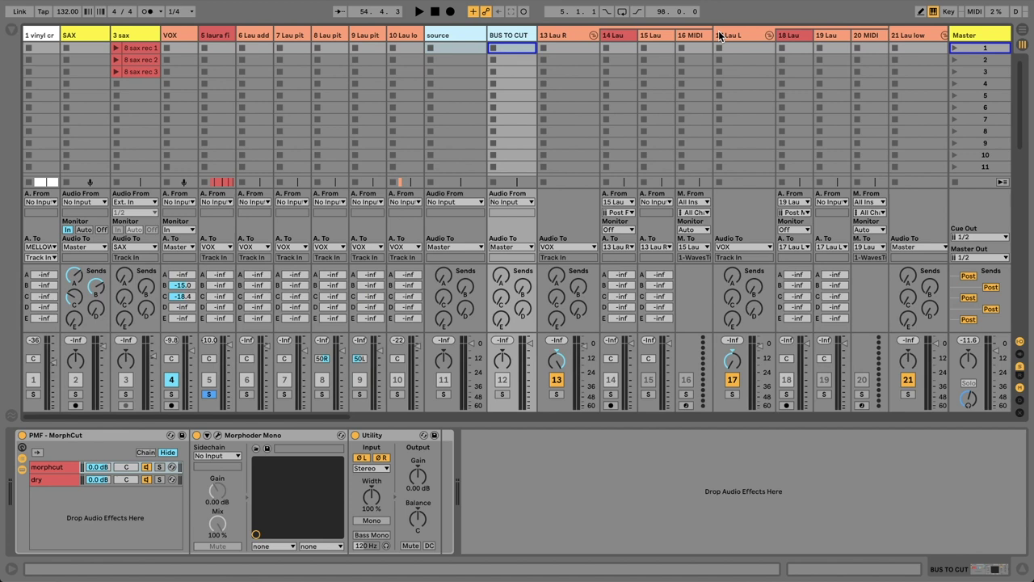
Step: Set the imported source track's audio input to the final tuned vocal on track 5, with monitoring set to In
{"action": "left_click", "coordinate": [457, 35]}
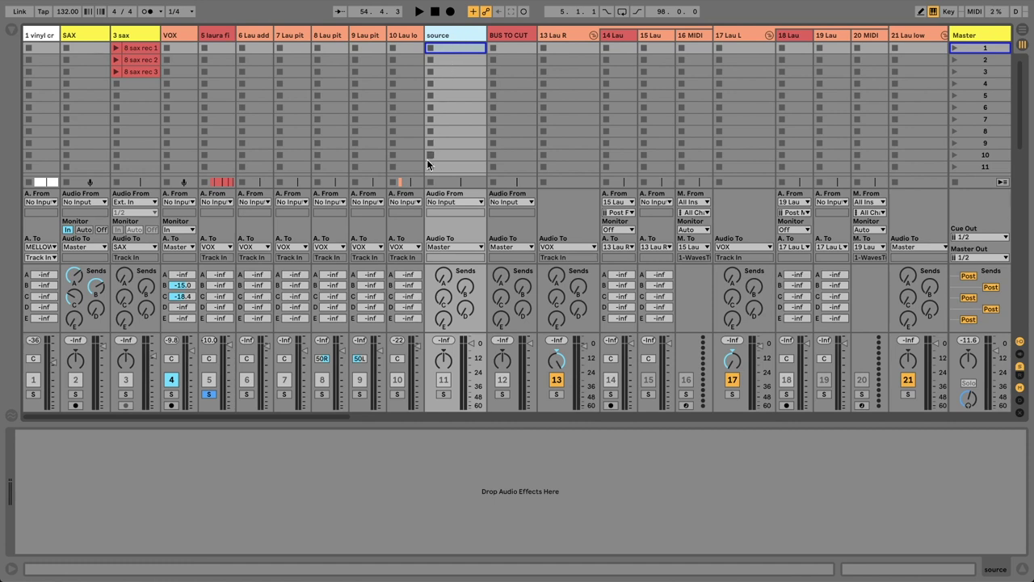
{"action": "left_click", "coordinate": [447, 202]}
{"action": "scroll", "coordinate": [448, 204], "scroll_direction": "up", "scroll_amount": 10}
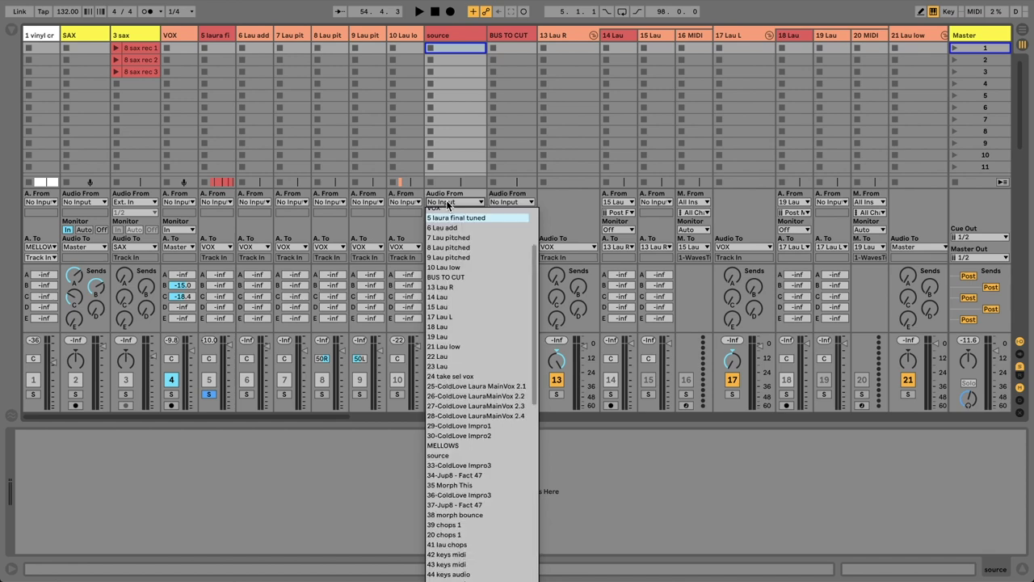
{"action": "left_click", "coordinate": [452, 218]}
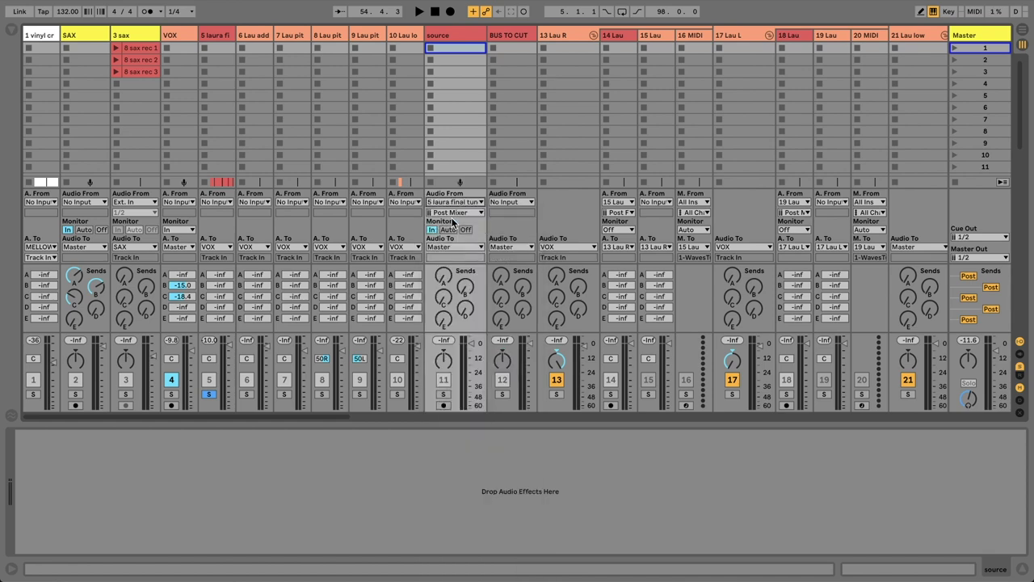
{"action": "left_click", "coordinate": [431, 230]}
Step: Route the source track's output to BUS TO CUT, feeding the Morphoder's sidechain input
{"action": "left_click", "coordinate": [468, 246]}
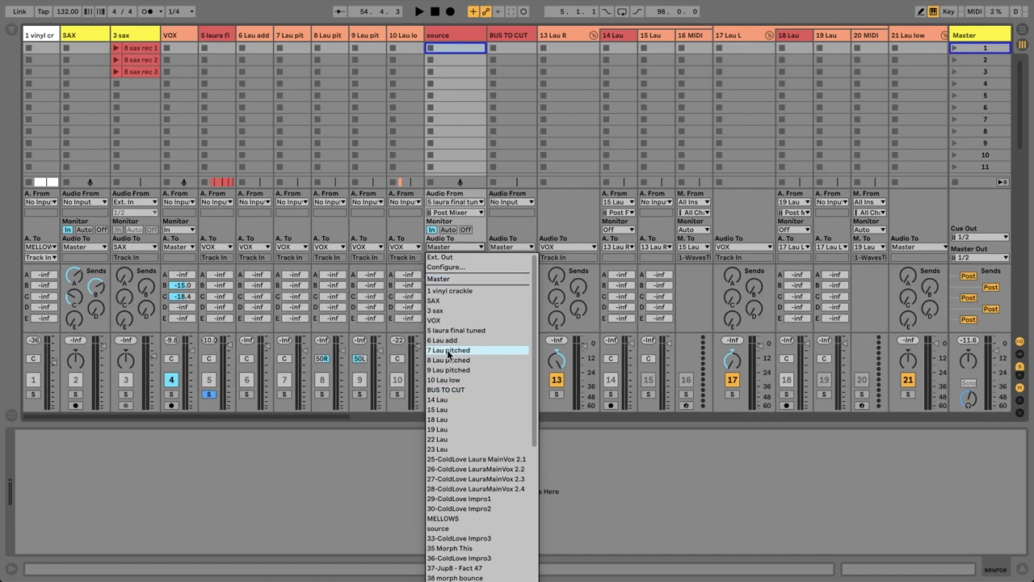
{"action": "left_click", "coordinate": [450, 390]}
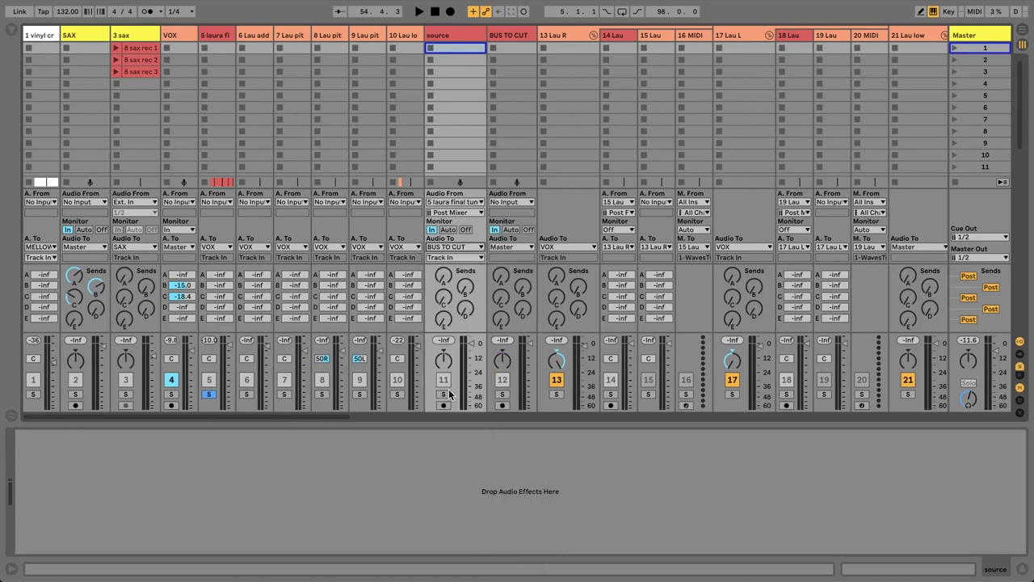
{"action": "left_click", "coordinate": [455, 257]}
{"action": "left_click", "coordinate": [469, 279]}
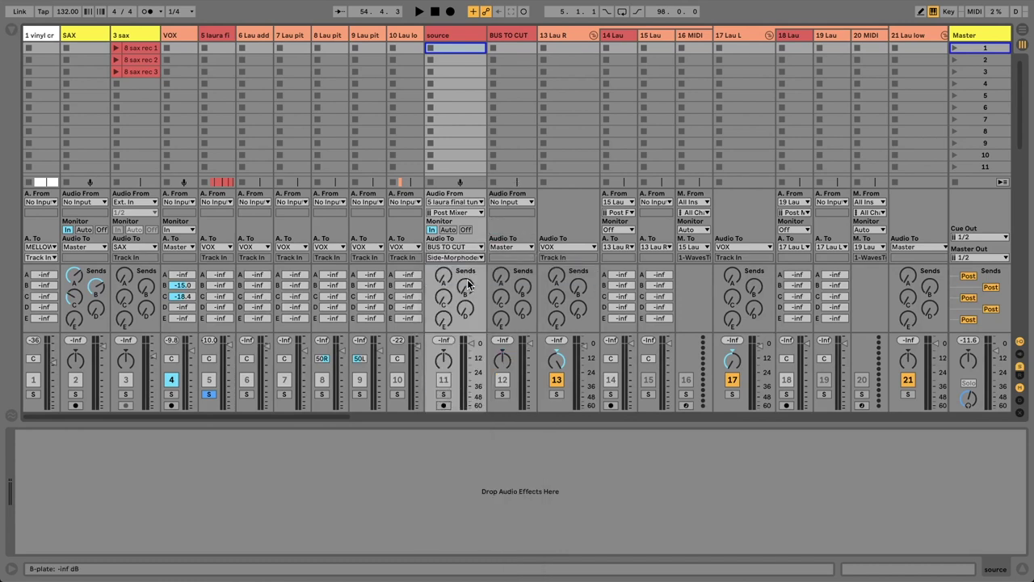
Step: Move the PMF - MorphCut rack from BUS TO CUT to the MELLOWS bus, and turn off and fold the bus's existing MorphCut rack
{"action": "left_click", "coordinate": [512, 38]}
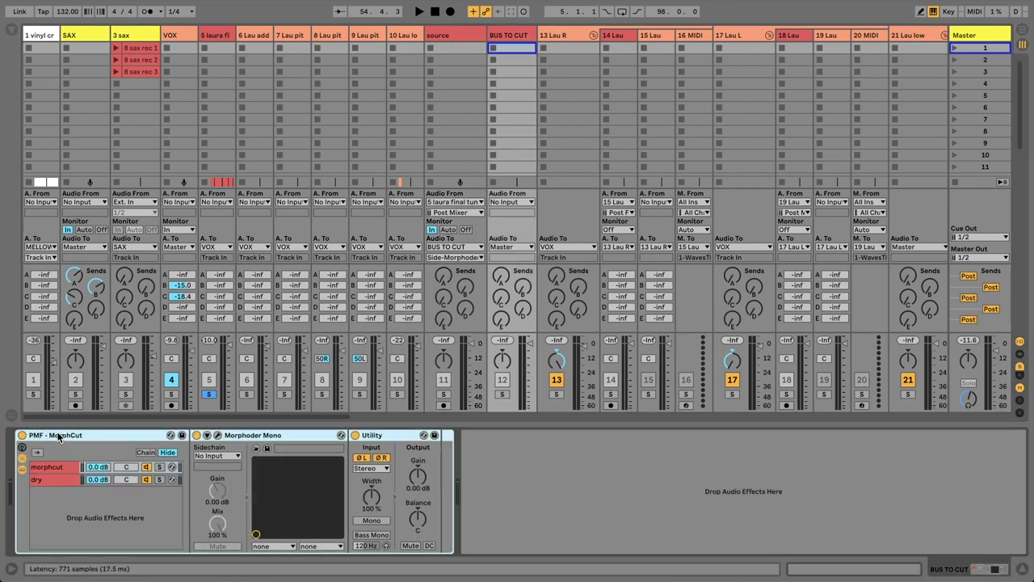
{"action": "scroll", "coordinate": [940, 67], "scroll_direction": "right", "scroll_amount": 2}
{"action": "left_click_drag", "start_coordinate": [936, 59], "coordinate": [634, 476]}
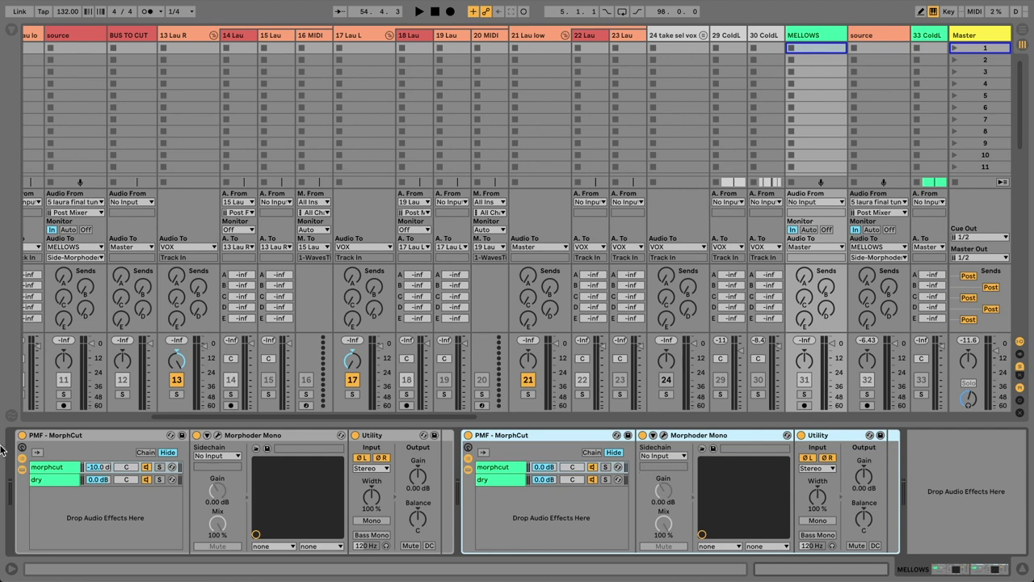
{"action": "left_click", "coordinate": [22, 435]}
{"action": "double_click", "coordinate": [52, 435]}
{"action": "left_click", "coordinate": [99, 436]}
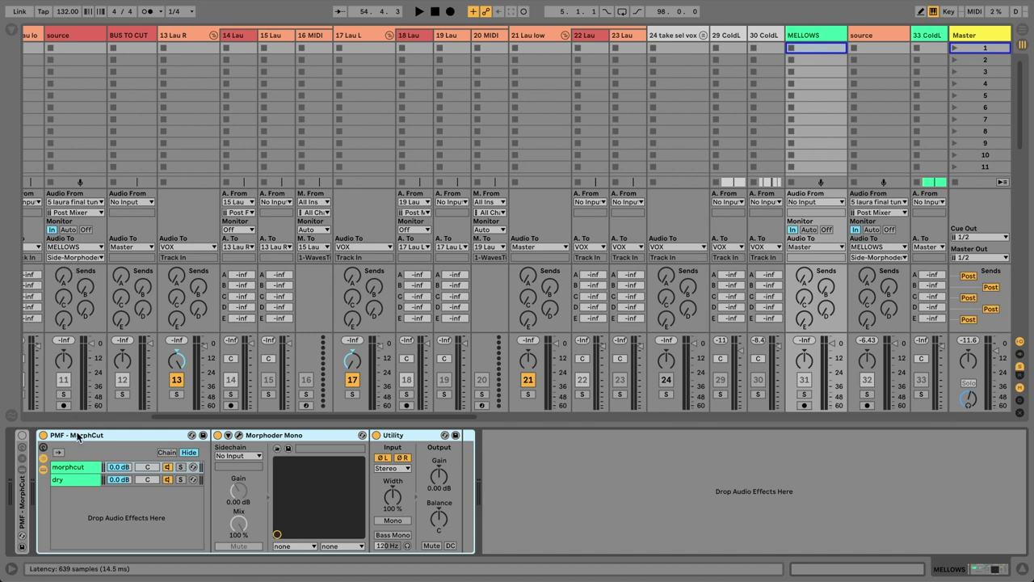
Step: Open Morphoder Mono in the morphcut chain and inspect its sidechain switch, modulator and carrier sources, and output levels
{"action": "left_click", "coordinate": [73, 468]}
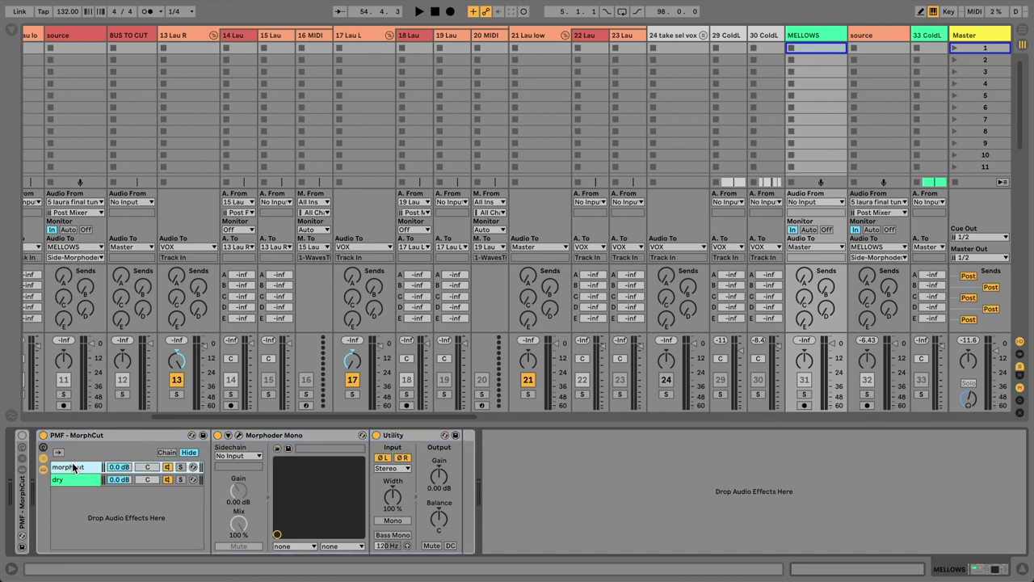
{"action": "left_click", "coordinate": [239, 436]}
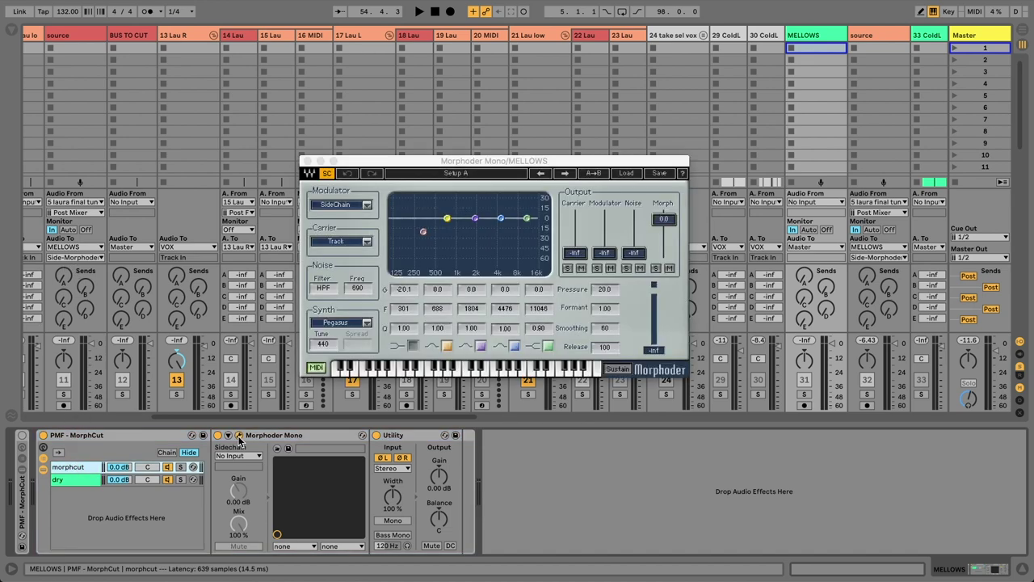
{"action": "left_click", "coordinate": [327, 175]}
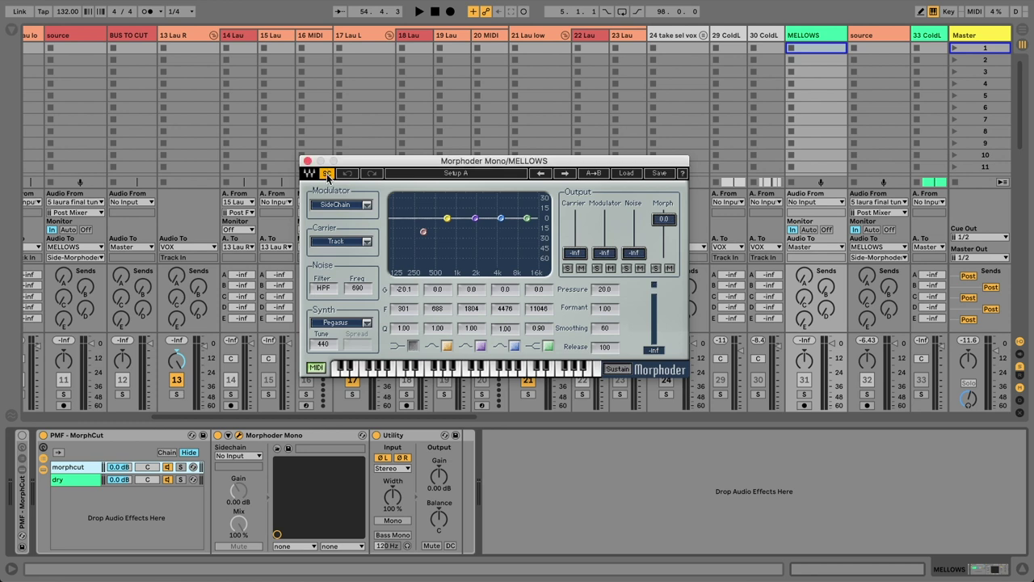
{"action": "left_click", "coordinate": [369, 206]}
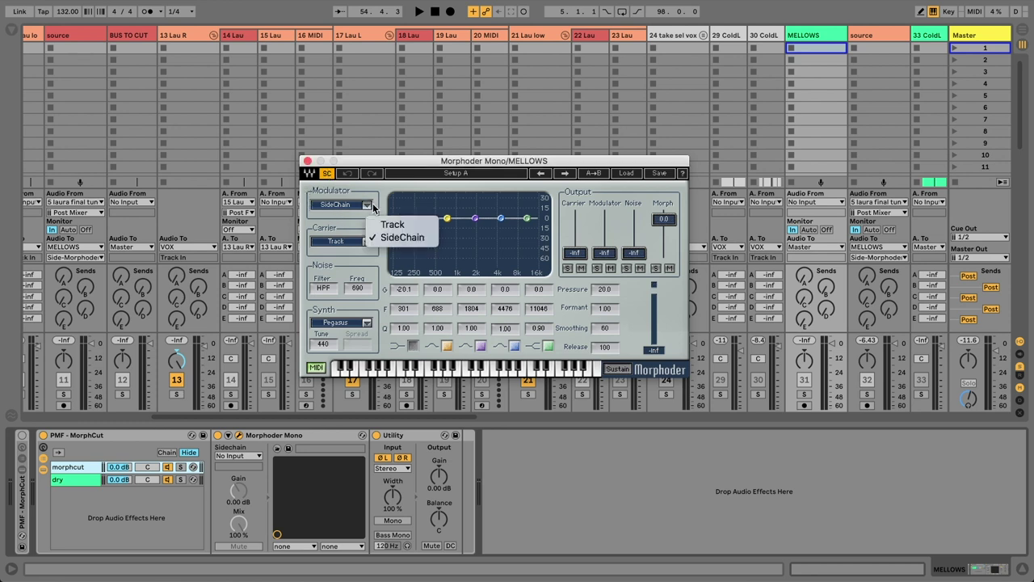
{"action": "left_click", "coordinate": [372, 206]}
{"action": "left_click", "coordinate": [369, 242]}
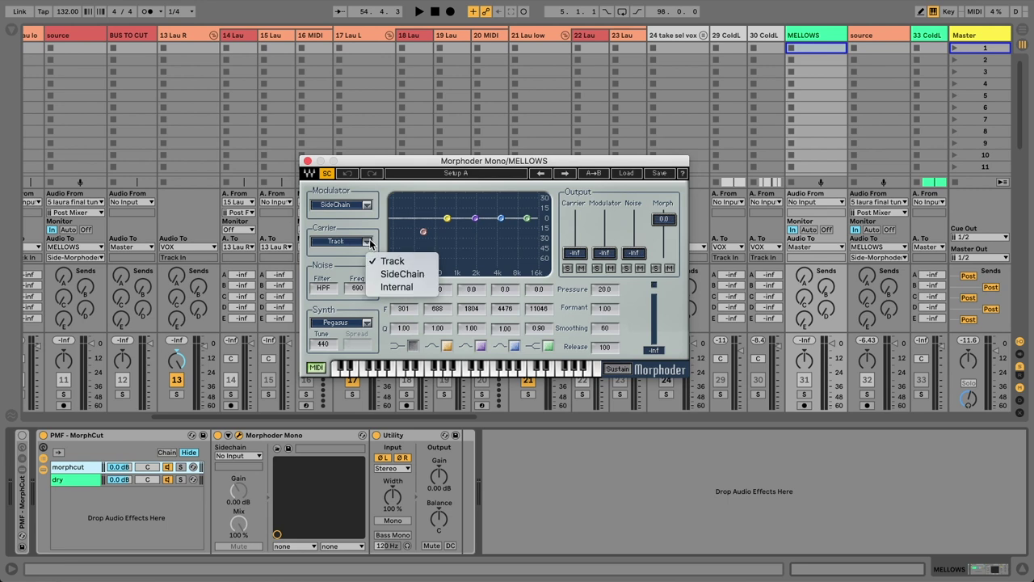
{"action": "left_click", "coordinate": [370, 241]}
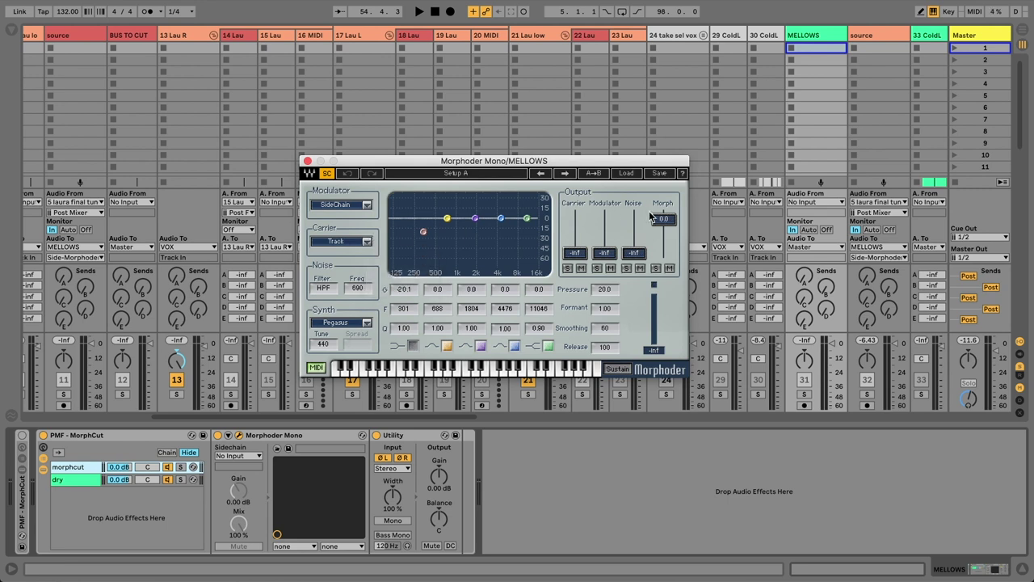
{"action": "left_click", "coordinate": [604, 254]}
{"action": "left_click", "coordinate": [578, 255]}
Step: Solo the MELLOWS bus, the source track and the final tuned vocal track, and start playback of the section around bar 53
{"action": "left_click", "coordinate": [805, 394]}
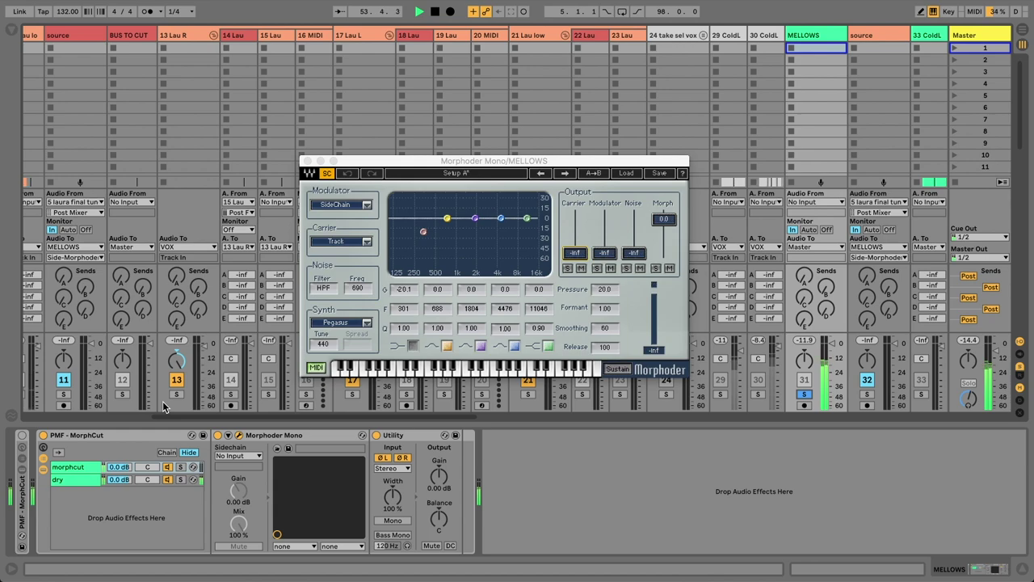
{"action": "left_click", "coordinate": [63, 394]}
{"action": "key", "text": "space"}
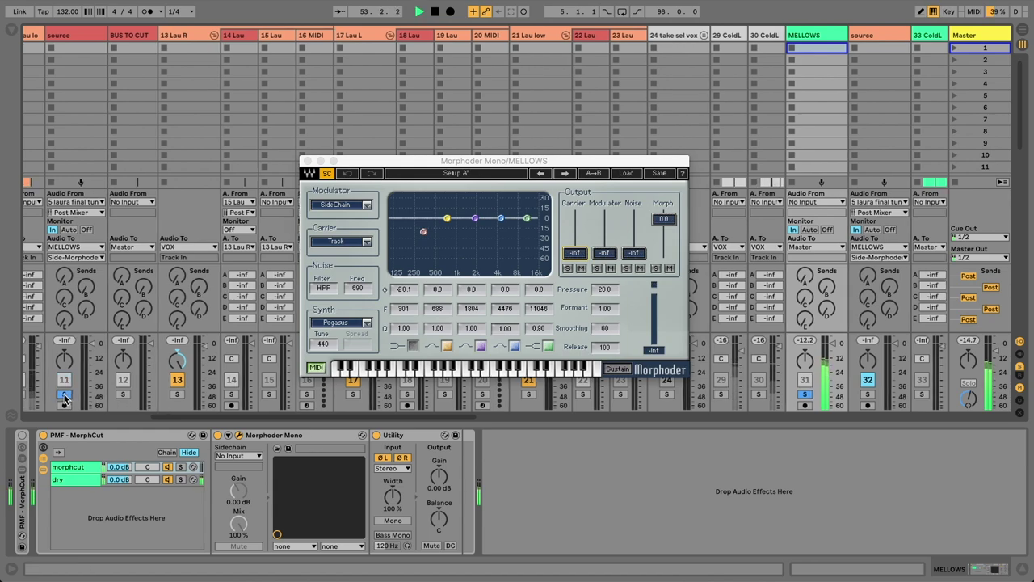
{"action": "scroll", "coordinate": [64, 397], "scroll_direction": "left", "scroll_amount": 1}
{"action": "key", "text": "space"}
{"action": "scroll", "coordinate": [48, 400], "scroll_direction": "left", "scroll_amount": 5}
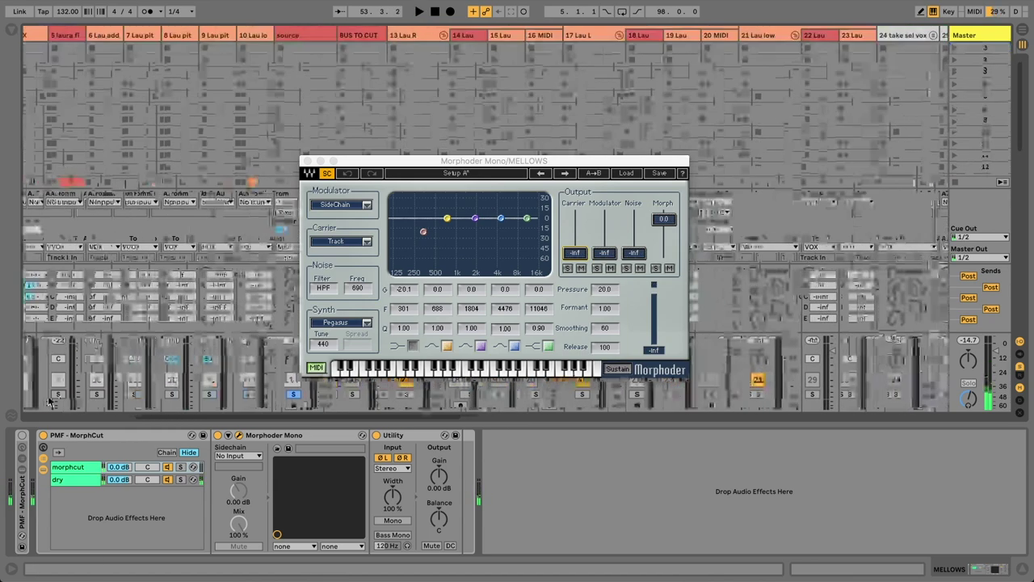
{"action": "scroll", "coordinate": [48, 400], "scroll_direction": "left", "scroll_amount": 2}
{"action": "left_click", "coordinate": [125, 394]}
{"action": "key", "text": "space"}
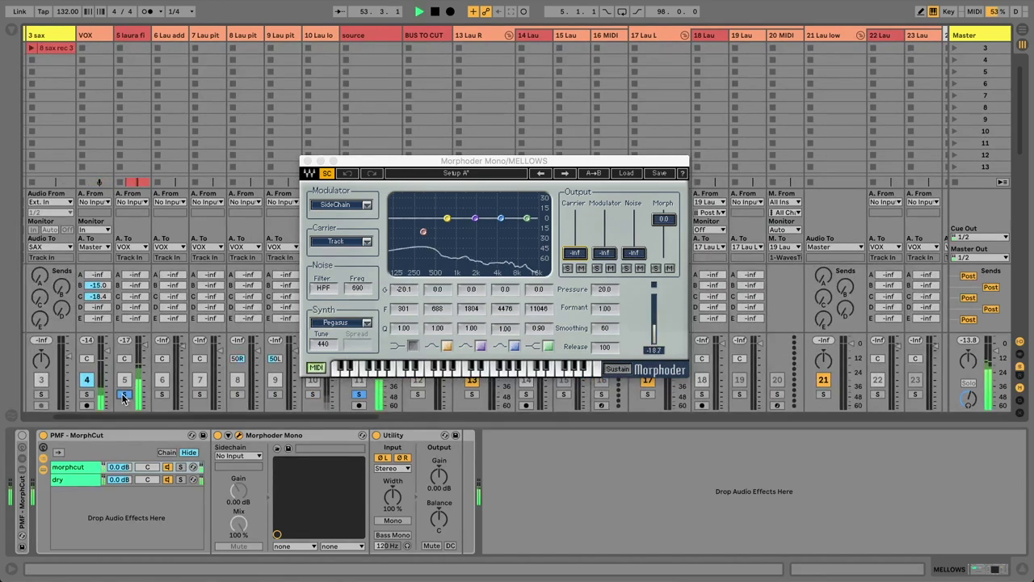
Step: Solo the morphcut chain during playback and raise its volume to 6.0 dB
{"action": "left_click", "coordinate": [181, 468]}
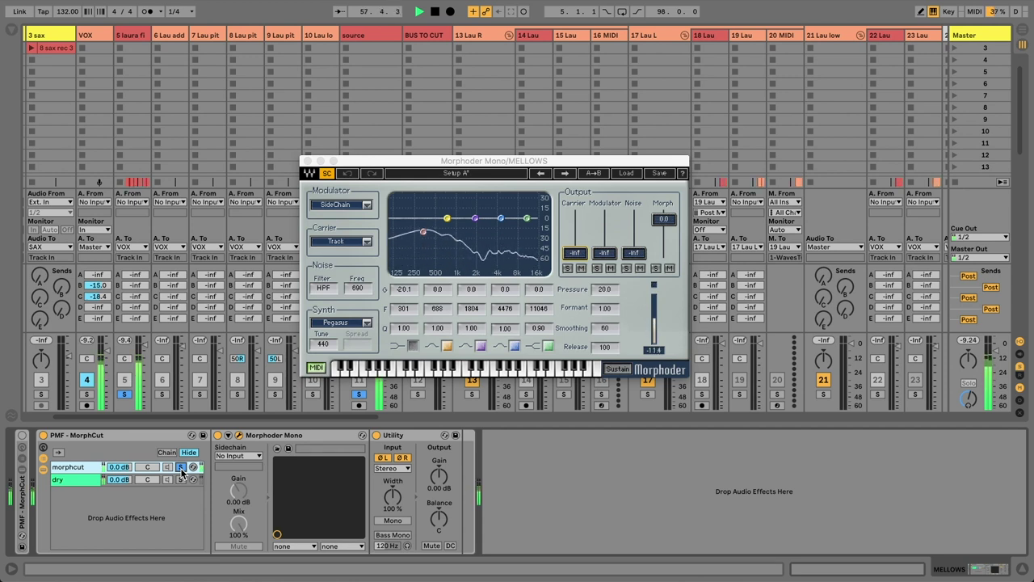
{"action": "left_click_drag", "start_coordinate": [126, 470], "coordinate": [125, 429]}
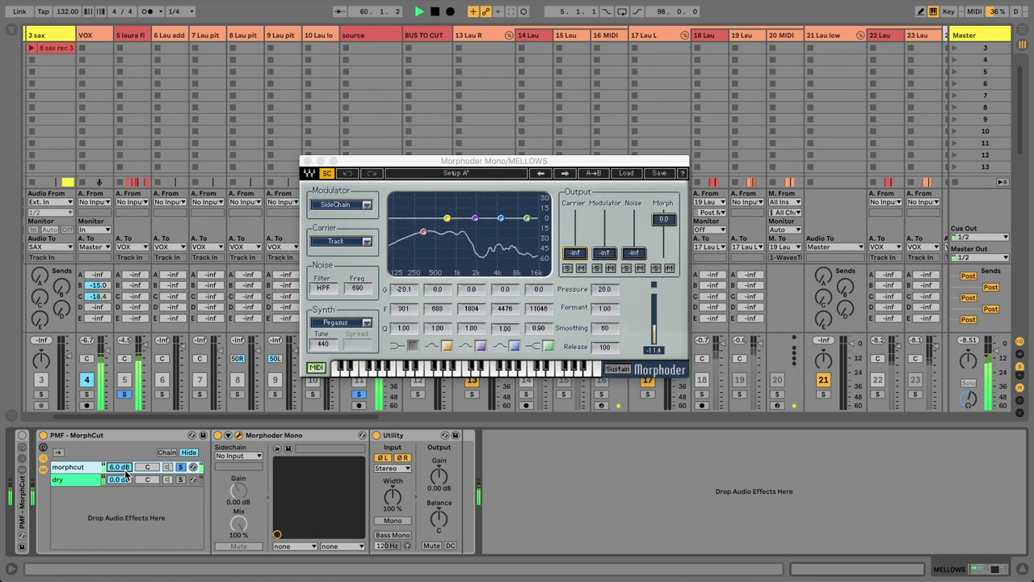
{"action": "key", "text": "space"}
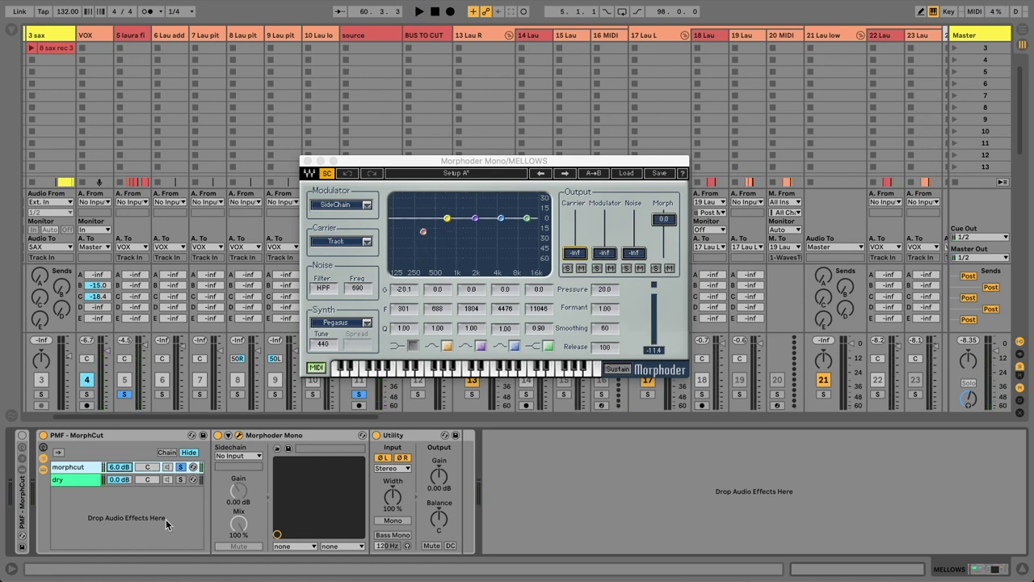
Step: Raise Morphoder's Carrier output to 0.0 while playing the MELLOWS bus, to hear the carrier signal
{"action": "key", "text": "space"}
{"action": "left_click_drag", "start_coordinate": [575, 254], "coordinate": [604, 255]}
{"action": "key", "text": "space"}
{"action": "scroll", "coordinate": [828, 301], "scroll_direction": "right", "scroll_amount": 5}
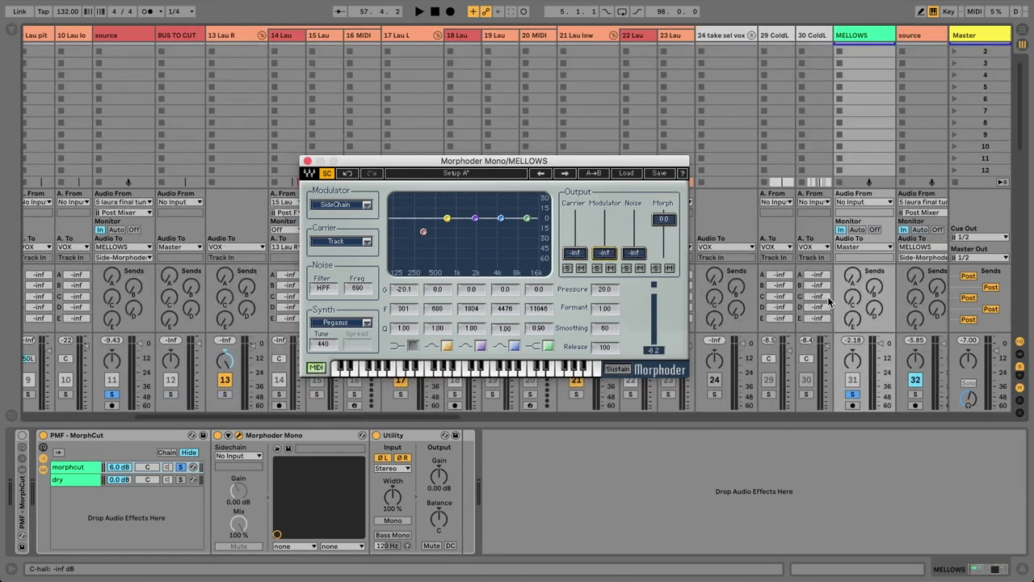
{"action": "scroll", "coordinate": [828, 301], "scroll_direction": "right", "scroll_amount": 1}
{"action": "key", "text": "space"}
{"action": "left_click_drag", "start_coordinate": [575, 253], "coordinate": [575, 217]}
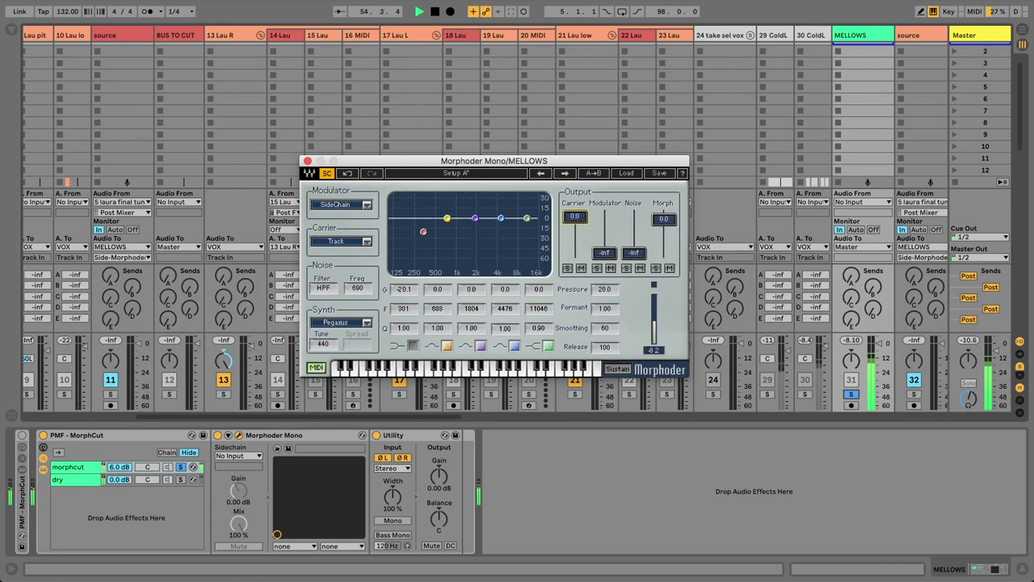
Step: Lower Morphoder's Carrier output to -inf and audition the Modulator output at 0.0 before lowering it to -inf
{"action": "left_click_drag", "start_coordinate": [575, 216], "coordinate": [604, 217]}
{"action": "scroll", "coordinate": [159, 396], "scroll_direction": "left", "scroll_amount": 10}
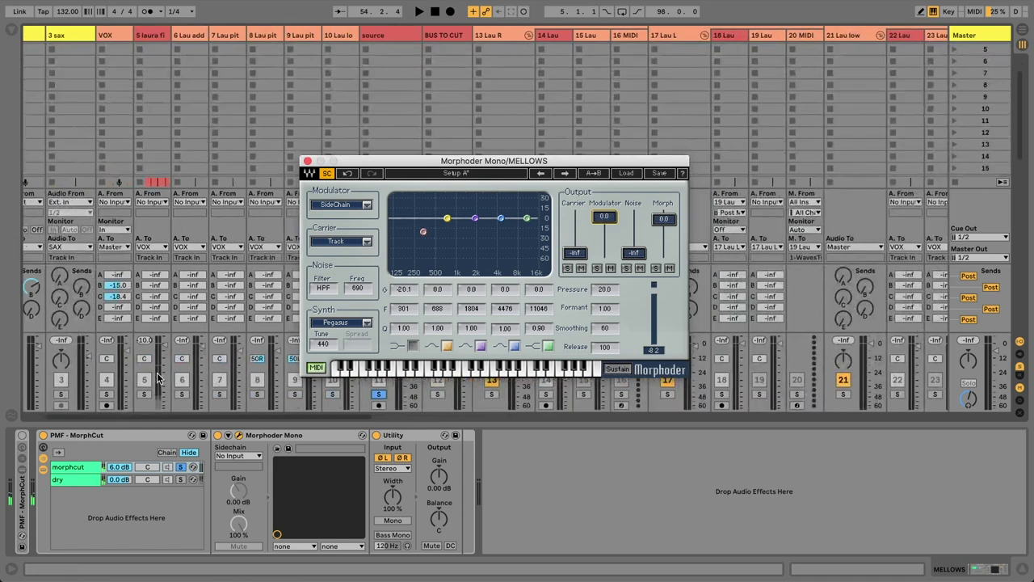
{"action": "key", "text": "space"}
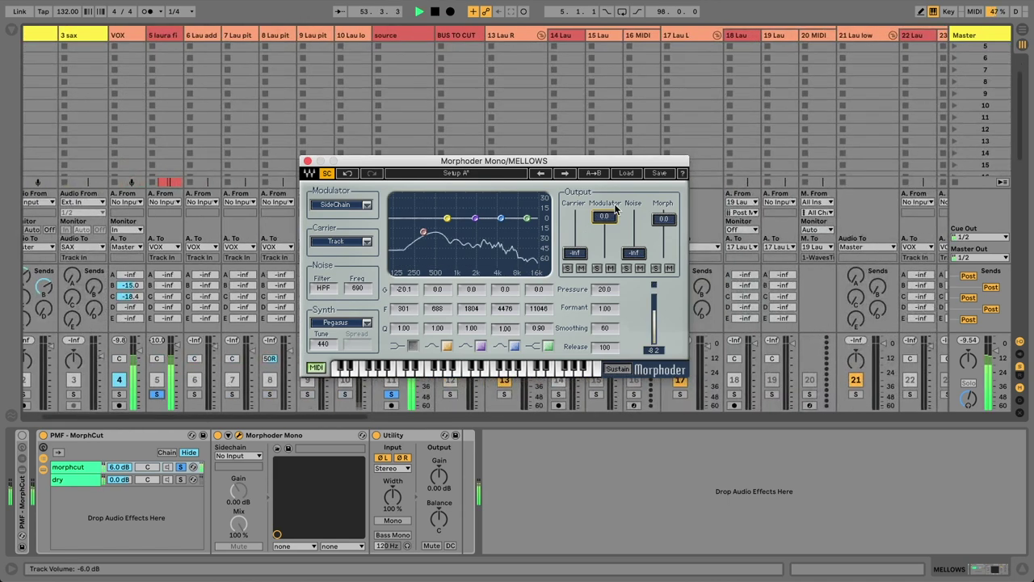
{"action": "left_click_drag", "start_coordinate": [605, 216], "coordinate": [605, 257]}
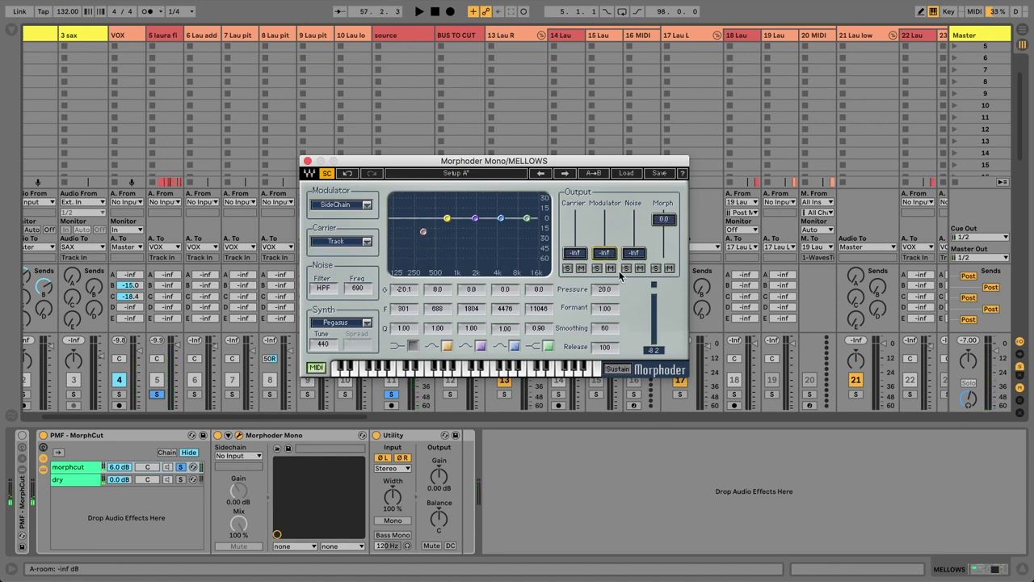
Step: Close the Morphoder window and reset the morphcut chain to 0.0 dB with its solo off
{"action": "left_click", "coordinate": [308, 159]}
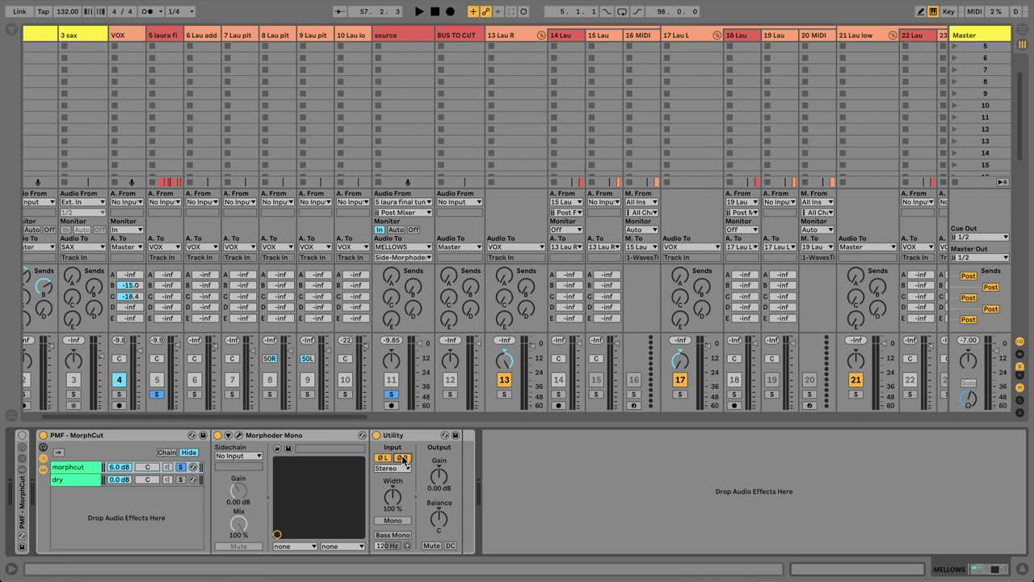
{"action": "left_click", "coordinate": [121, 468]}
{"action": "key", "text": "Delete"}
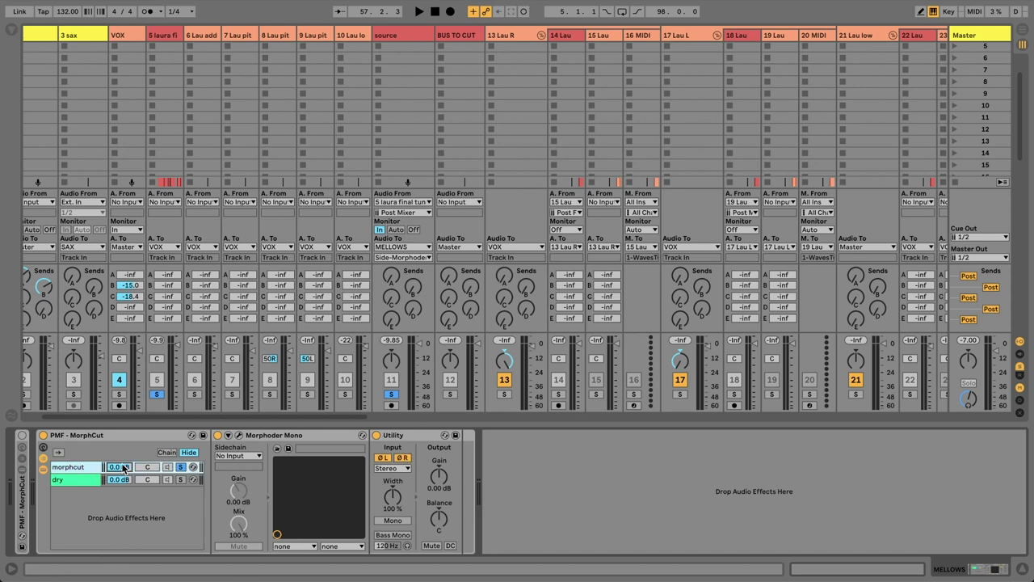
{"action": "left_click", "coordinate": [182, 466]}
Step: Blend the morphcut chain with the dry chain during playback, sweeping its volume from -inf up to 6.0 dB and settling at -10.0 dB
{"action": "left_click", "coordinate": [71, 479]}
{"action": "left_click", "coordinate": [75, 466]}
{"action": "left_click", "coordinate": [72, 480]}
{"action": "left_click", "coordinate": [79, 466]}
{"action": "left_click_drag", "start_coordinate": [120, 467], "coordinate": [120, 467]}
{"action": "key", "text": "space"}
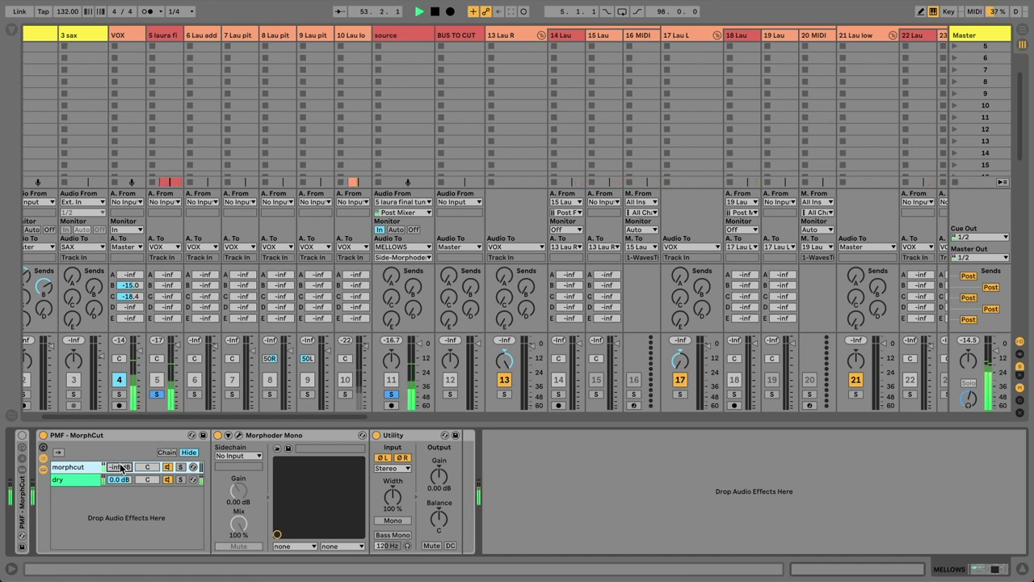
{"action": "left_click_drag", "start_coordinate": [120, 469], "coordinate": [120, 420]}
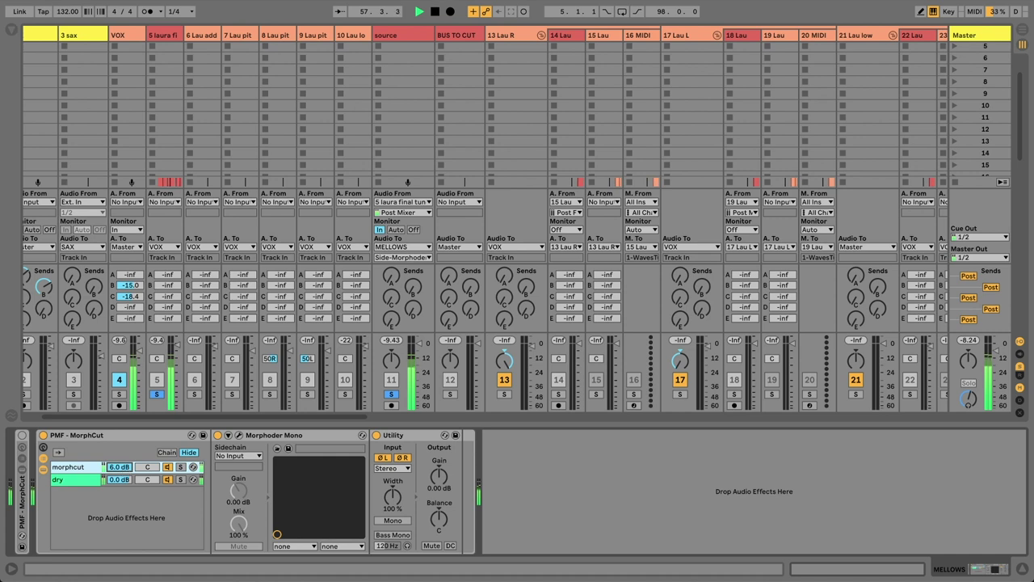
{"action": "mouse_move", "coordinate": [121, 467]}
{"action": "left_mouse_down"}
{"action": "mouse_move", "coordinate": [120, 484]}
{"action": "mouse_move", "coordinate": [120, 465]}
{"action": "left_mouse_up"}
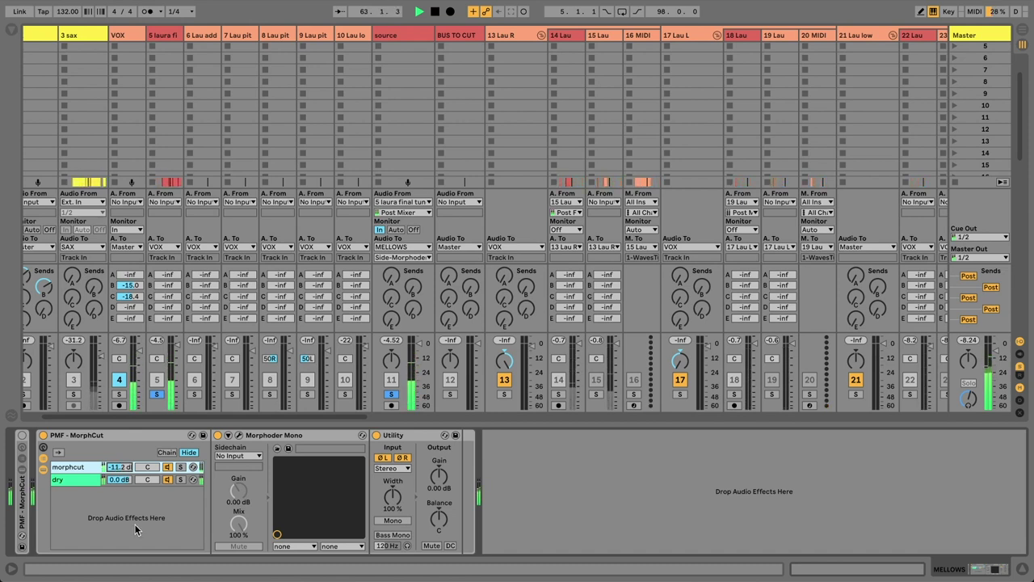
{"action": "key", "text": "space"}
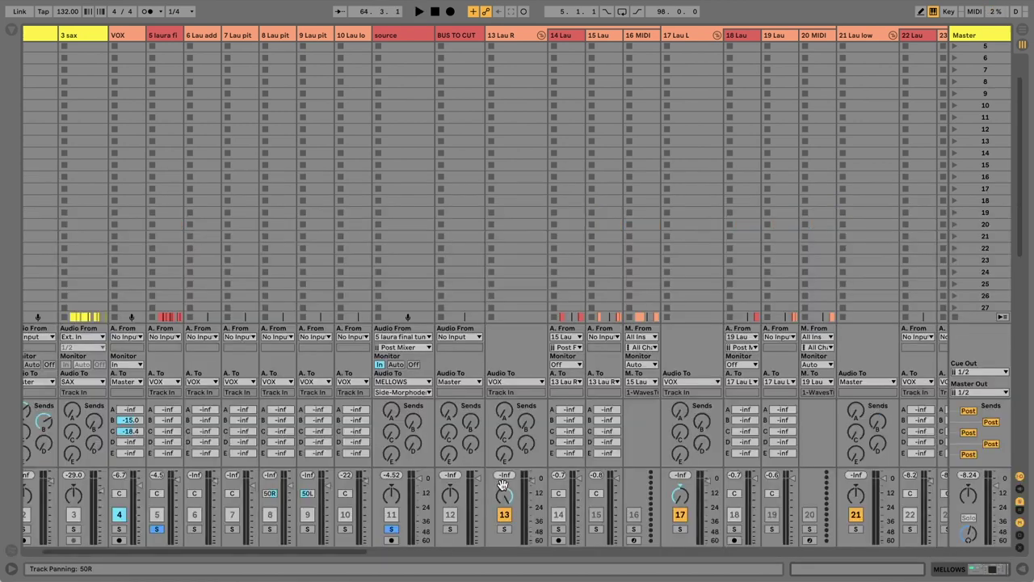
Step: Clear the vocal solo in the Arrangement View, solo the SAX bus and unfold the 3 sax track
{"action": "key", "text": "Tab"}
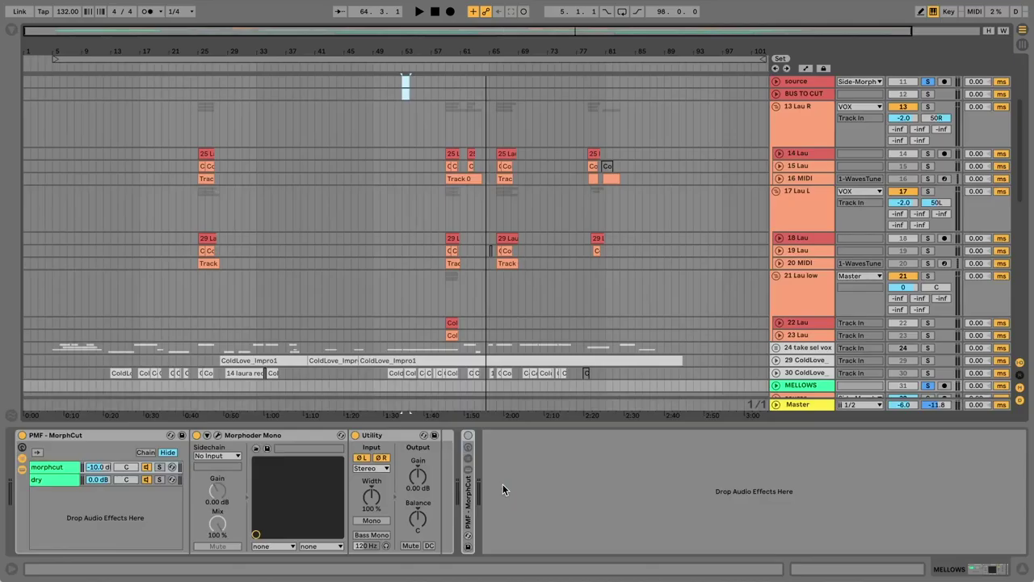
{"action": "scroll", "coordinate": [622, 274], "scroll_direction": "up", "scroll_amount": 5}
{"action": "left_click", "coordinate": [927, 131]}
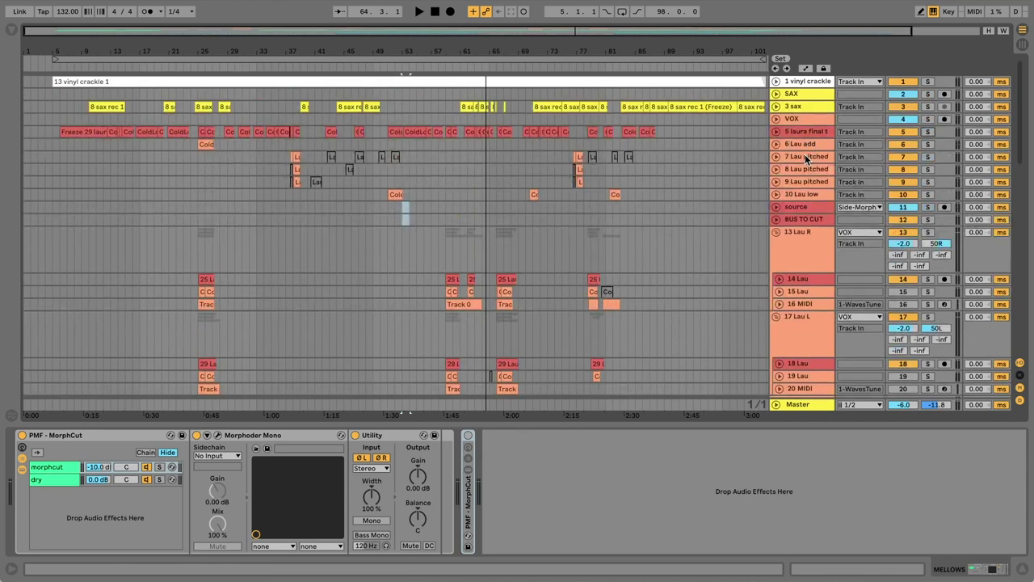
{"action": "left_click", "coordinate": [808, 94]}
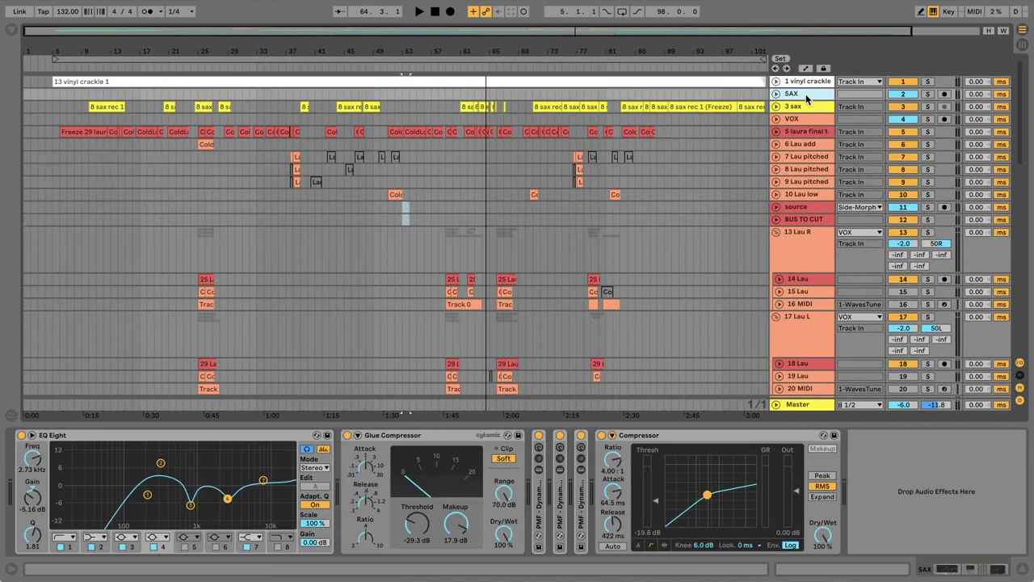
{"action": "left_click", "coordinate": [929, 95]}
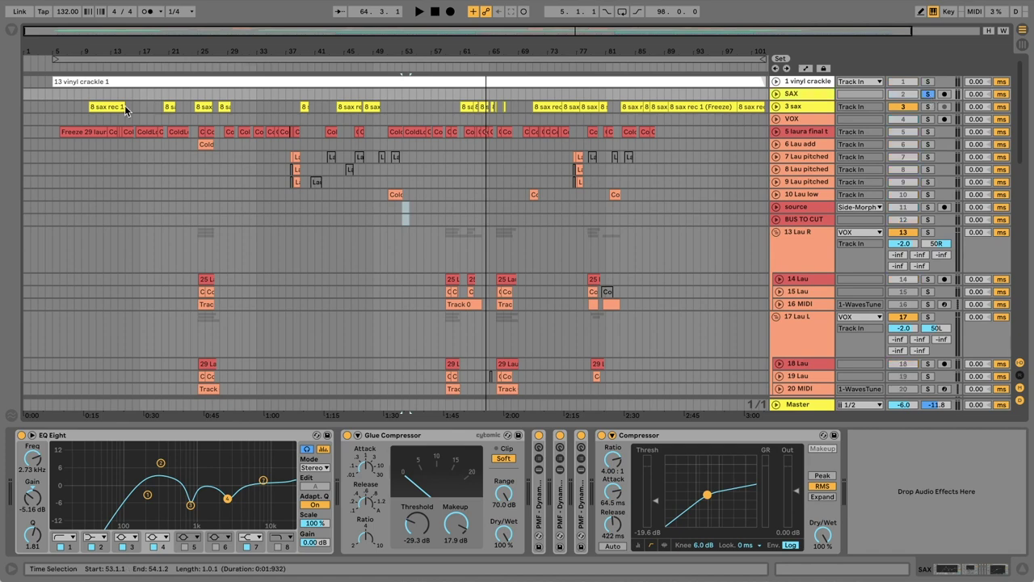
{"action": "left_click", "coordinate": [693, 106]}
{"action": "left_click", "coordinate": [775, 108]}
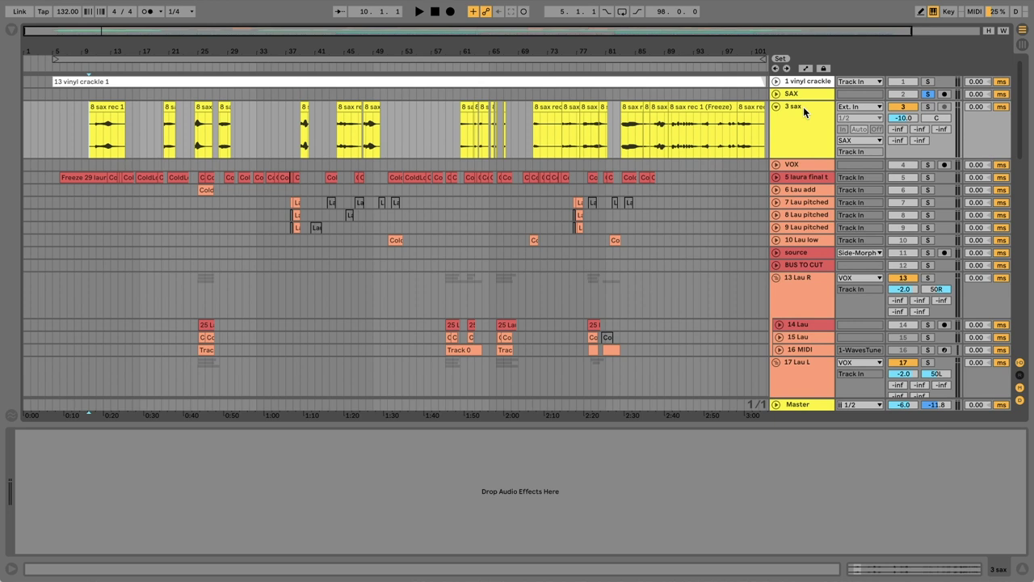
Step: Examine the waveforms of the three sax recordings, 8 sax rec 1 to 3, in the Session View
{"action": "key", "text": "Tab"}
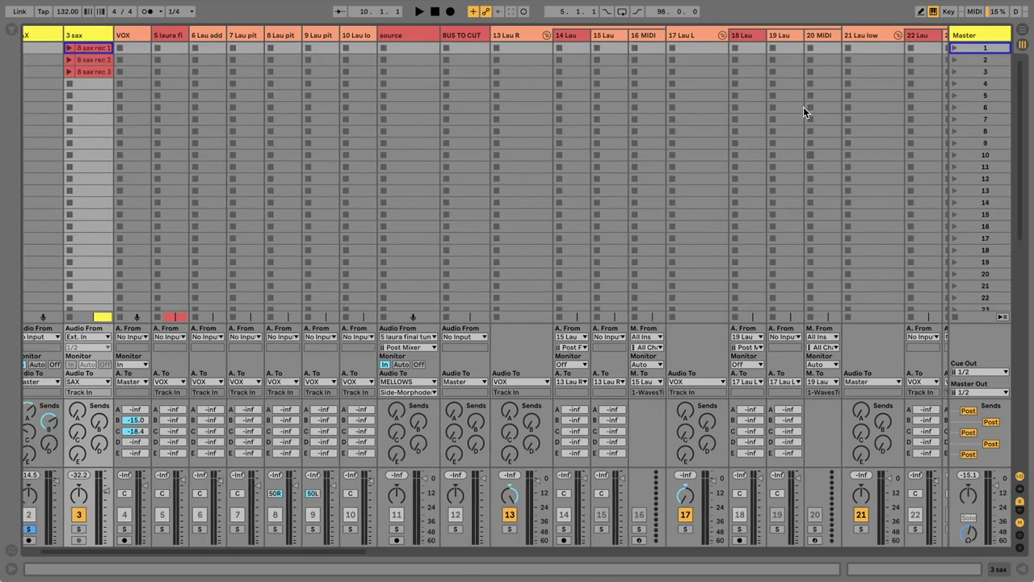
{"action": "scroll", "coordinate": [110, 68], "scroll_direction": "left", "scroll_amount": 2}
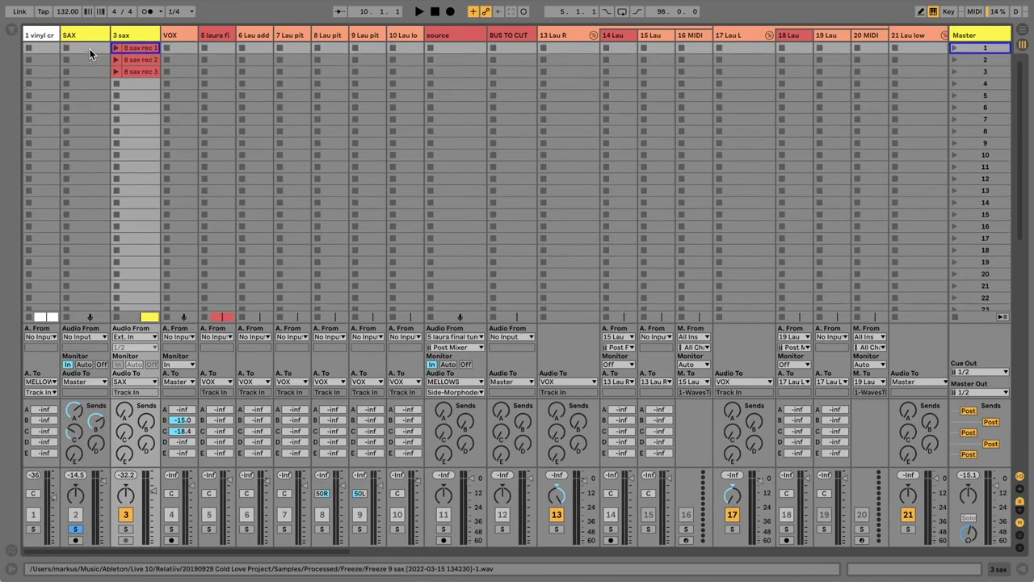
{"action": "double_click", "coordinate": [132, 49]}
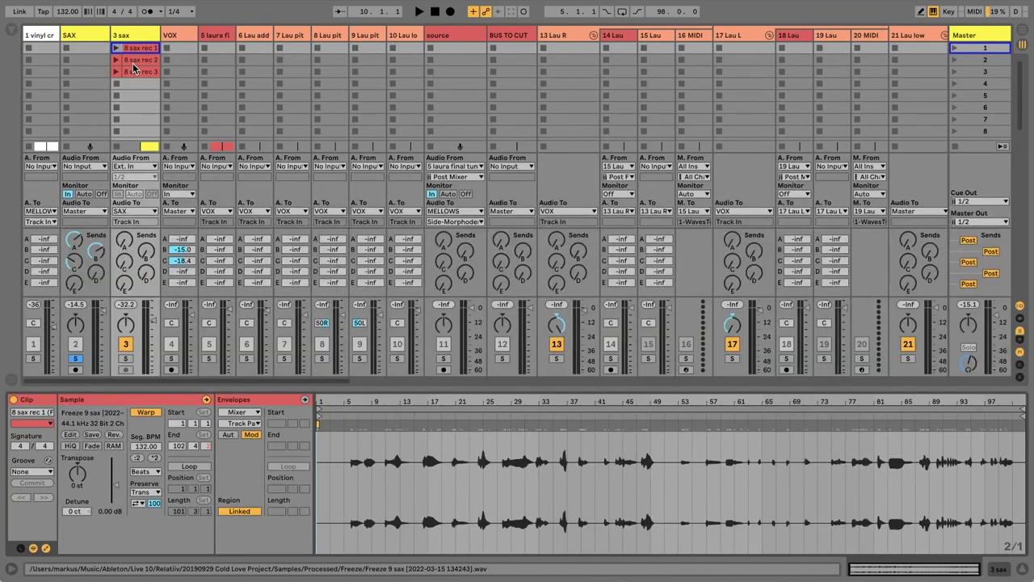
{"action": "left_click", "coordinate": [133, 59]}
{"action": "left_click", "coordinate": [133, 72]}
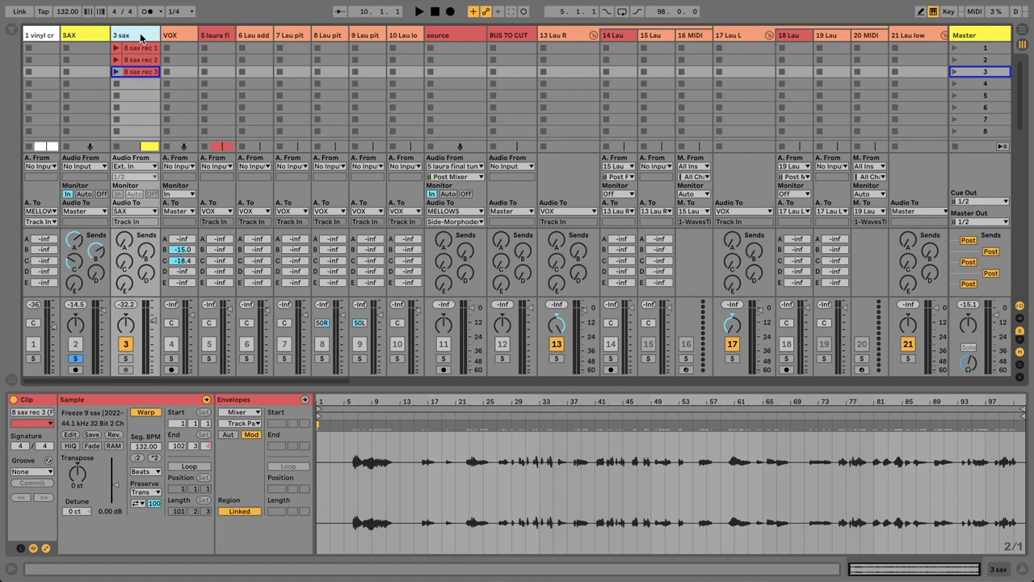
Step: Mark the good phrases of the sax rec 1 take in yellow on its own arrangement track
{"action": "key", "text": "Tab"}
{"action": "left_click", "coordinate": [136, 185]}
{"action": "right_click", "coordinate": [229, 167]}
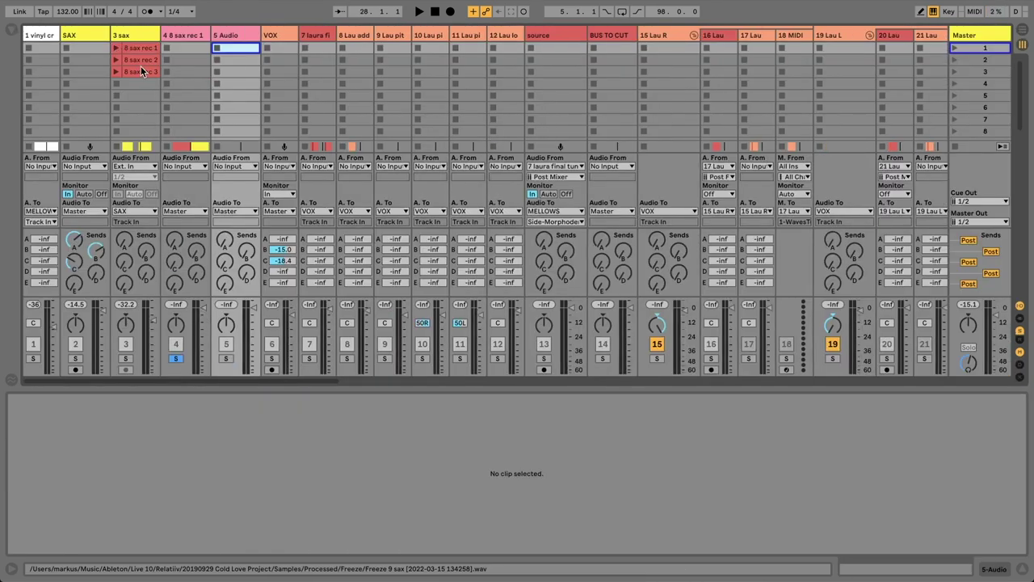
Step: Lay out the sax rec 2 take on track 5 and colour its phrase starting at bar 46 yellow
{"action": "key", "text": "Tab"}
{"action": "left_click", "coordinate": [370, 242]}
{"action": "right_click", "coordinate": [372, 236]}
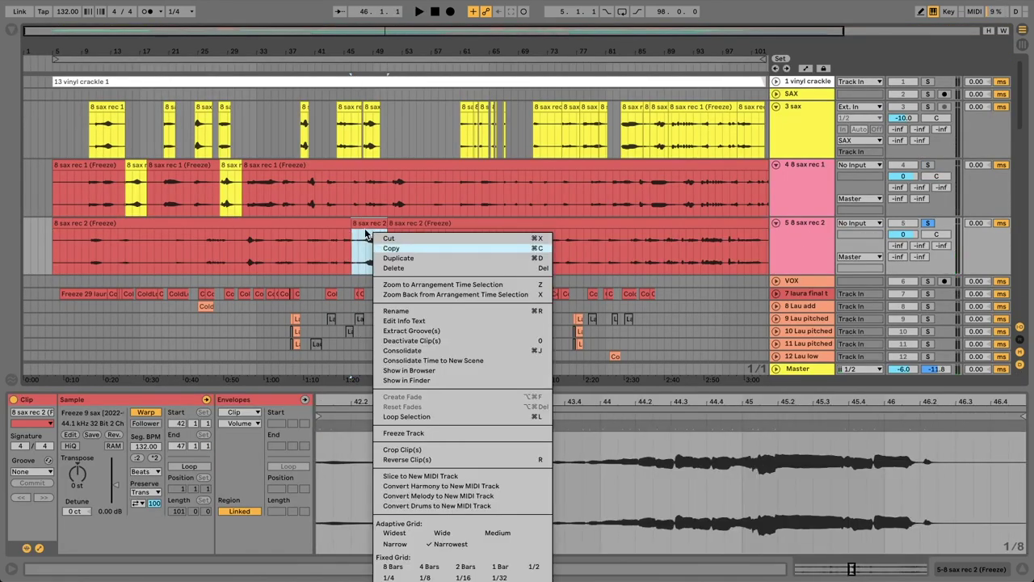
{"action": "left_click", "coordinate": [412, 533]}
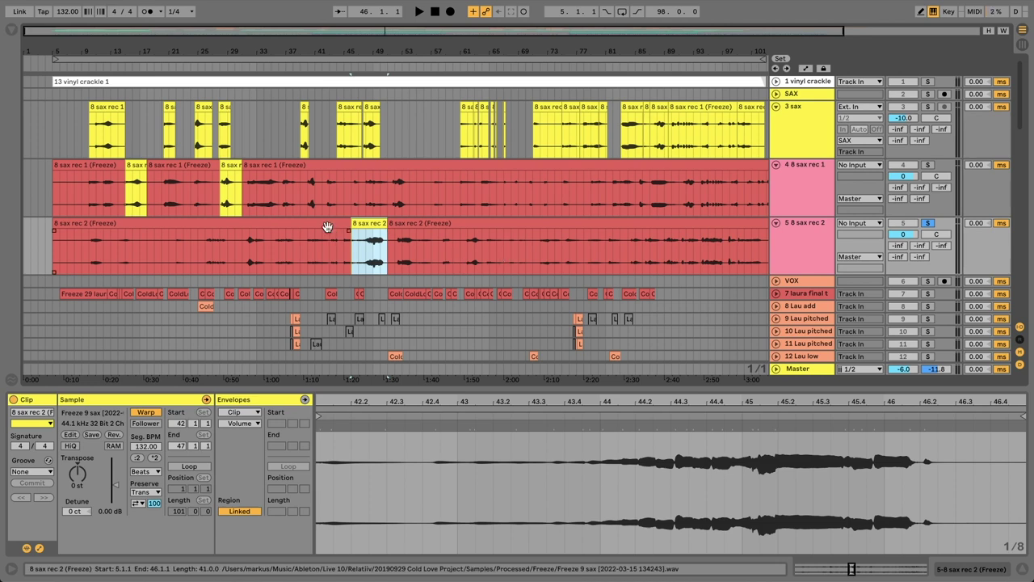
Step: Add an audio track below the sax takes and copy the three yellow phrases onto it, starting at bars 7, 16 and 24
{"action": "left_click", "coordinate": [795, 232]}
{"action": "key", "text": "ctrl+t"}
{"action": "left_click_drag", "start_coordinate": [368, 211], "coordinate": [89, 287]}
{"action": "left_click_drag", "start_coordinate": [135, 136], "coordinate": [144, 260]}
{"action": "left_click_drag", "start_coordinate": [227, 136], "coordinate": [202, 277]}
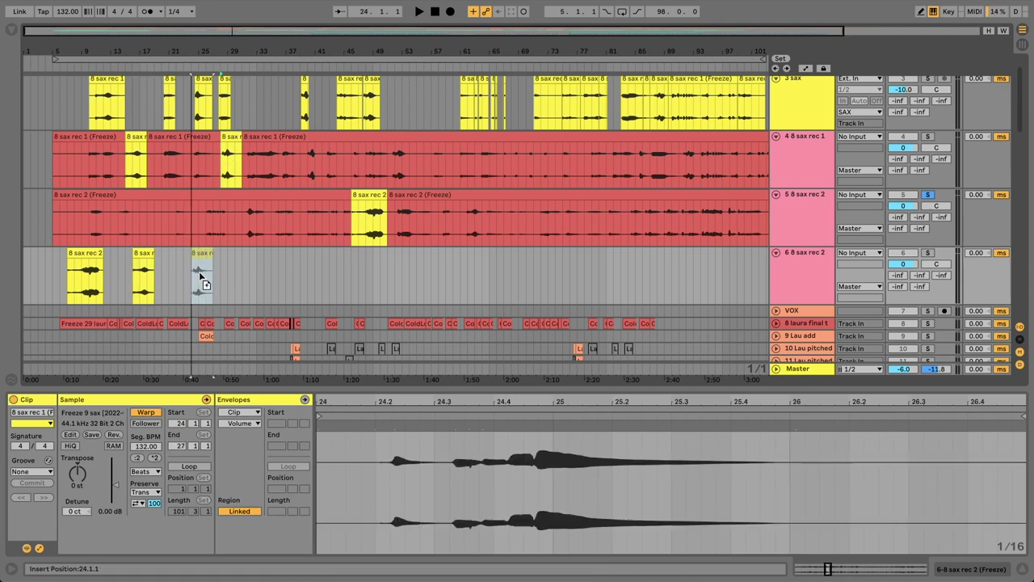
Step: Deactivate all clips on the two sax take tracks and solo the track holding the selected phrases
{"action": "left_click", "coordinate": [719, 137]}
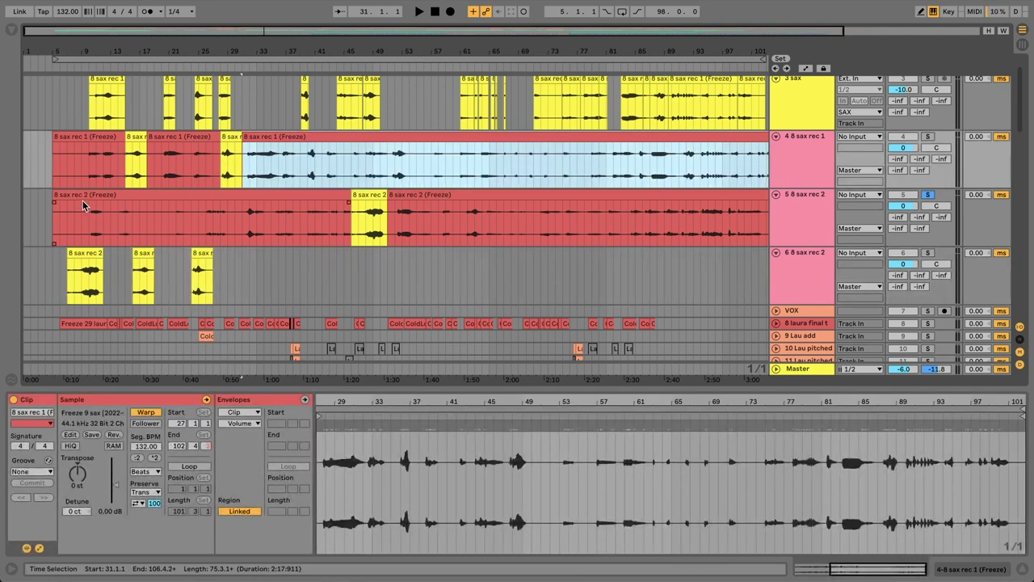
{"action": "left_click", "coordinate": [82, 204], "text": "shift"}
{"action": "key", "text": "0"}
{"action": "left_click", "coordinate": [83, 266]}
{"action": "left_click", "coordinate": [926, 253]}
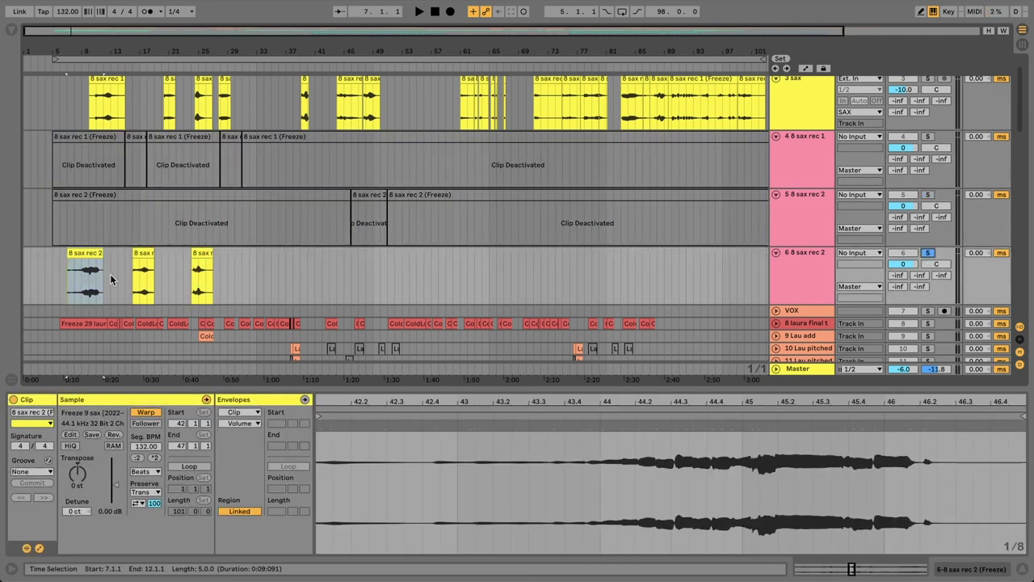
Step: Delete the three temporary sax tracks, tracks 4 to 6
{"action": "left_click", "coordinate": [790, 144]}
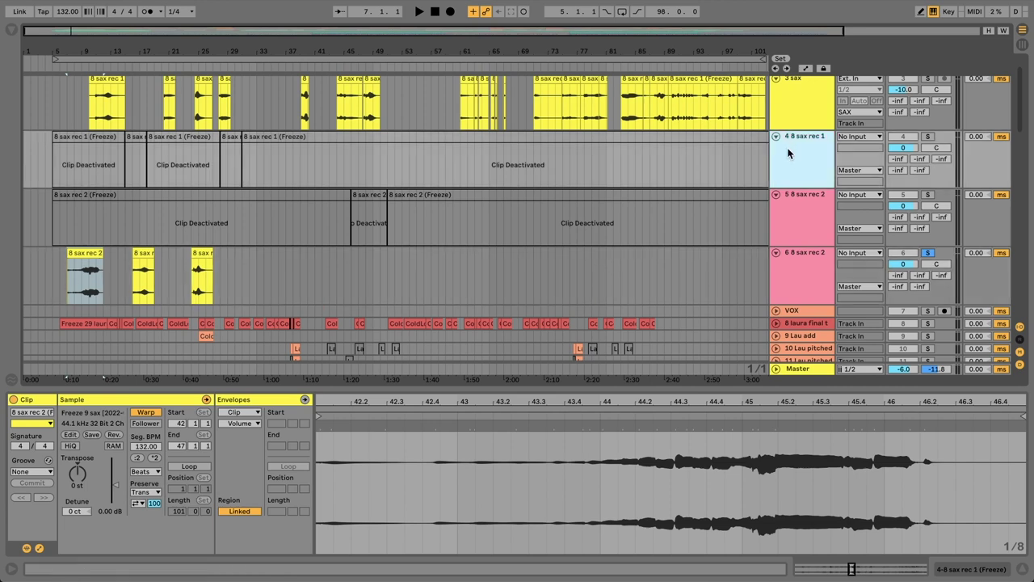
{"action": "left_click", "coordinate": [792, 256], "text": "shift"}
{"action": "key", "text": "Delete"}
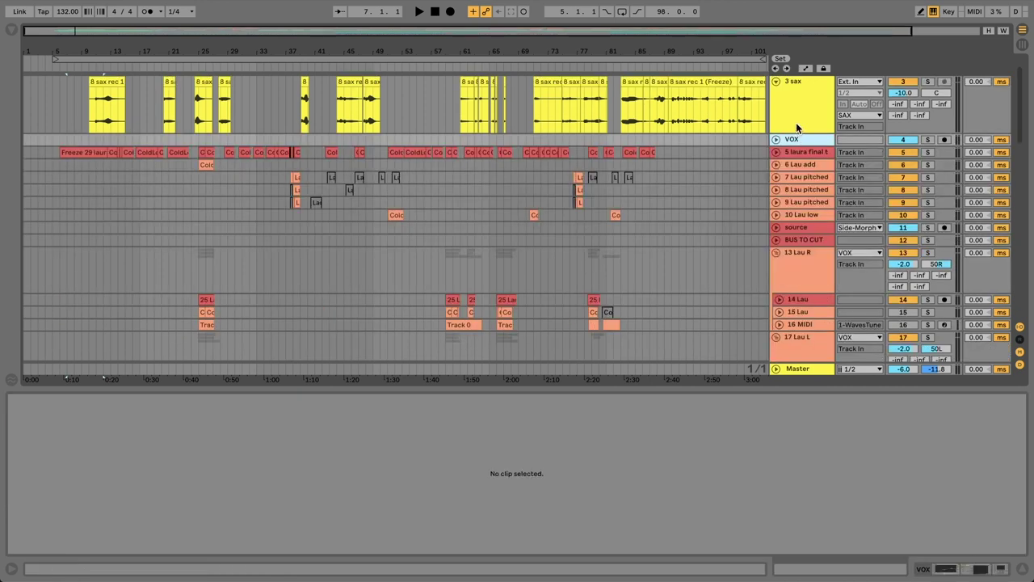
Step: Show the SAX group's effect chain and solo the 3 sax track
{"action": "left_click", "coordinate": [795, 99]}
{"action": "scroll", "coordinate": [794, 97], "scroll_direction": "up", "scroll_amount": 2}
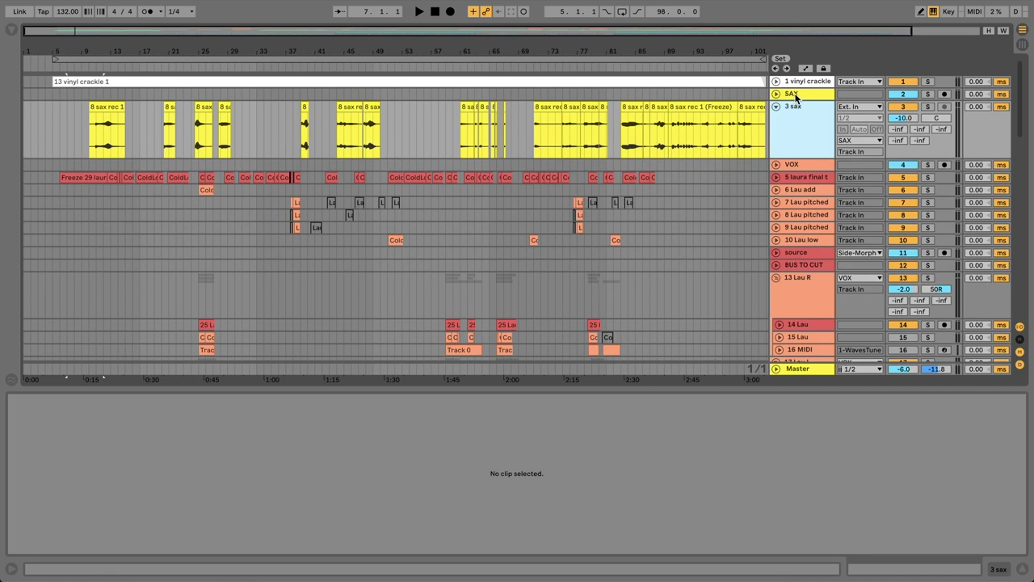
{"action": "left_click", "coordinate": [794, 95]}
{"action": "left_click", "coordinate": [794, 112]}
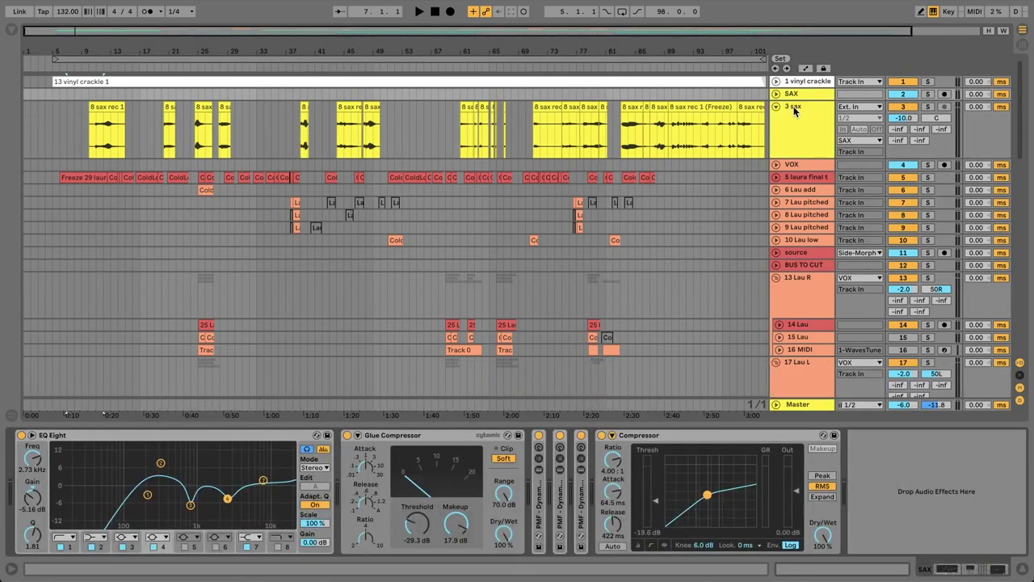
{"action": "left_click", "coordinate": [927, 106]}
Step: Play the soloed sax from bar 10 and examine the EQ Eight dips at 820 Hz and 2.73 kHz
{"action": "left_click", "coordinate": [111, 107]}
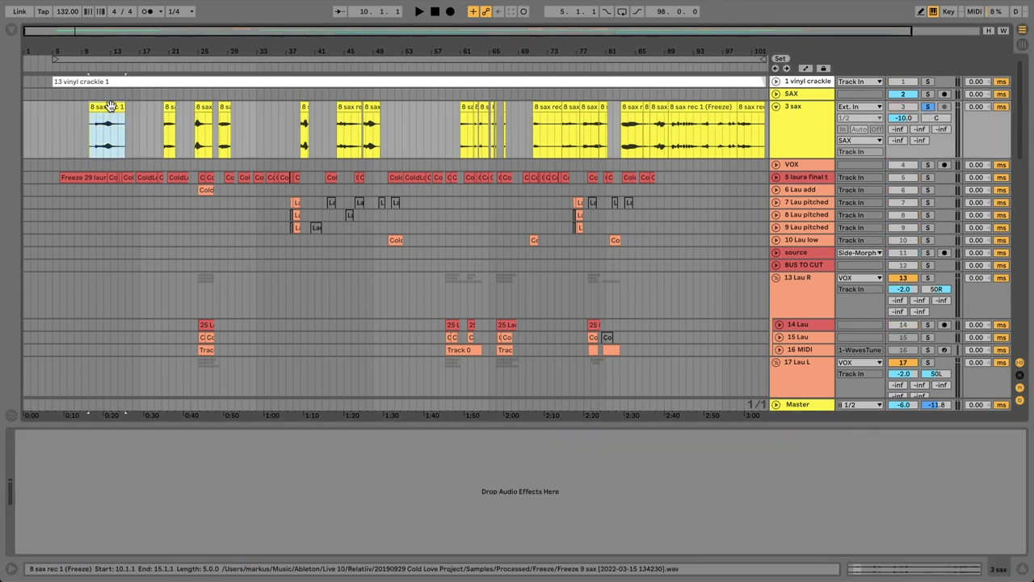
{"action": "left_click", "coordinate": [89, 96]}
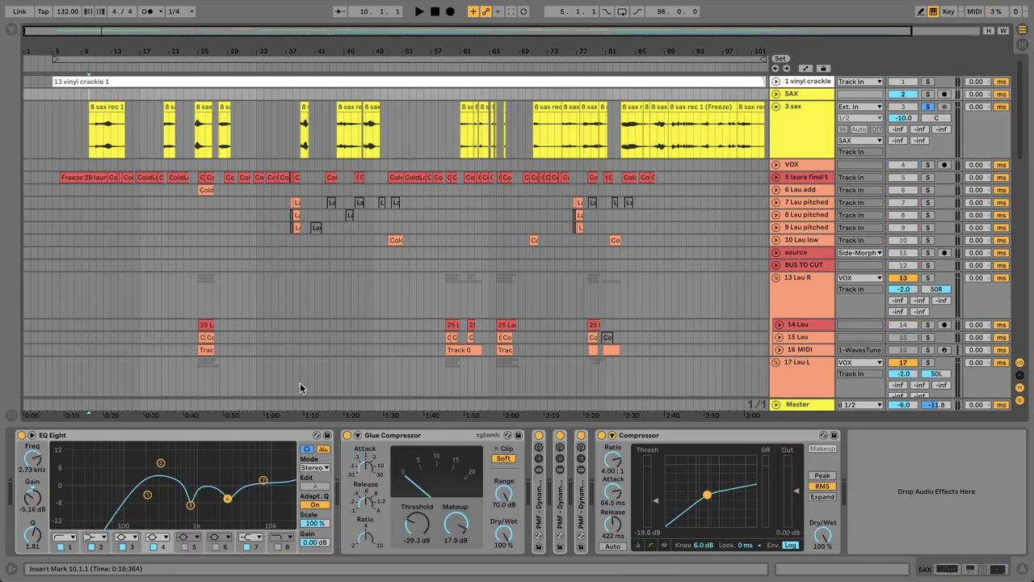
{"action": "key", "text": "space"}
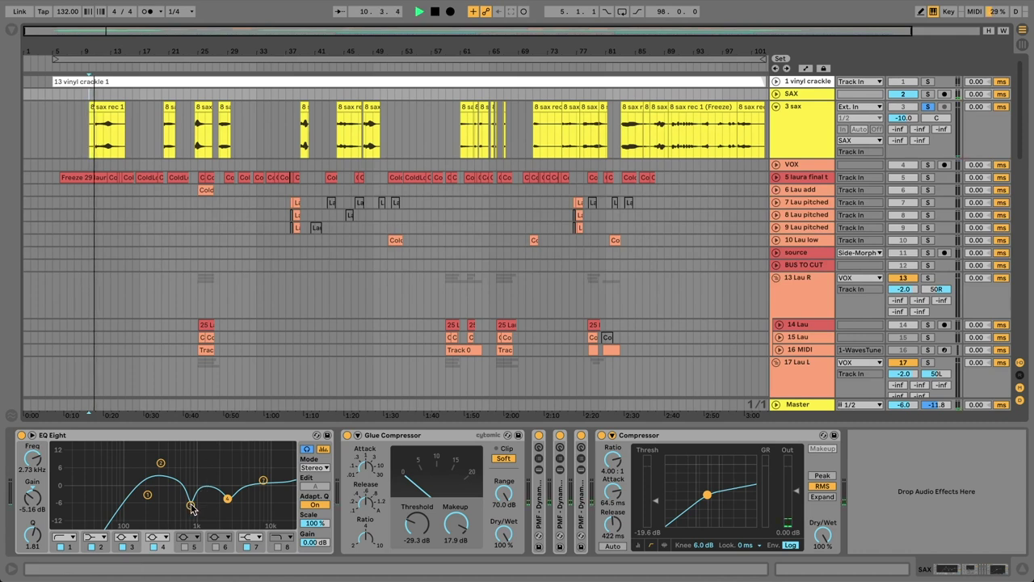
{"action": "left_click", "coordinate": [191, 506]}
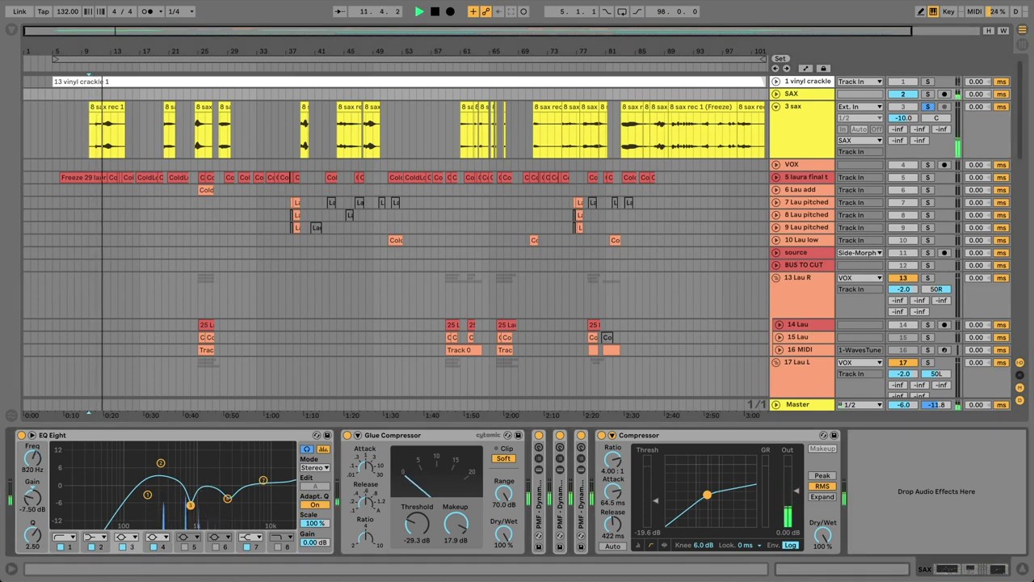
{"action": "left_click", "coordinate": [228, 499]}
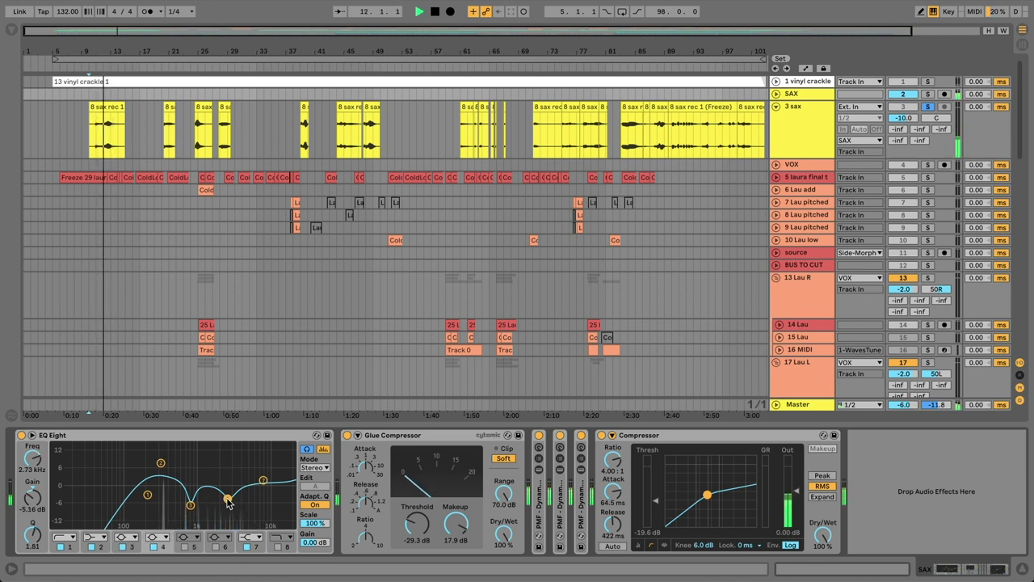
{"action": "key", "text": "space"}
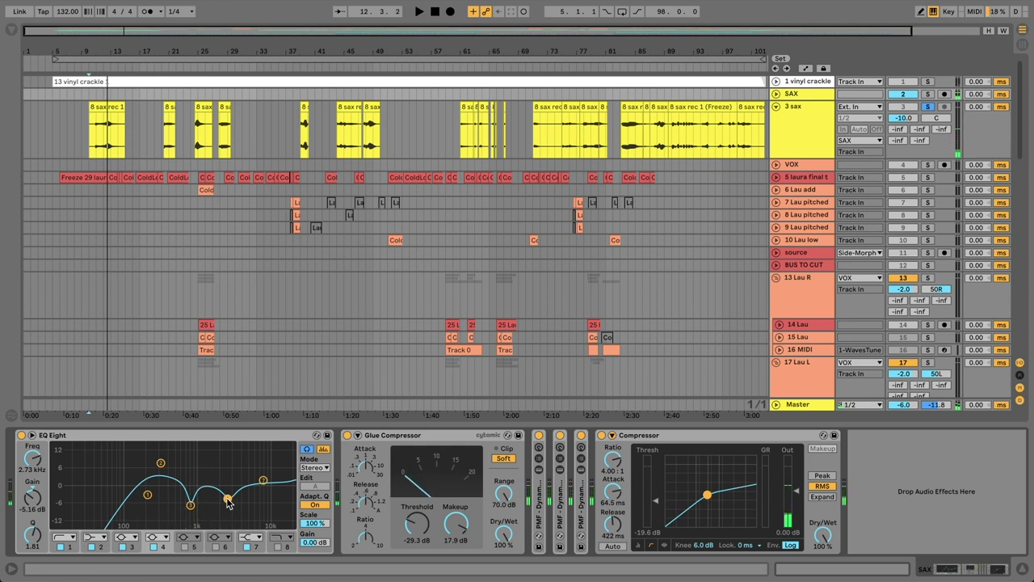
Step: Play the sax onward and examine how the Glue Compressor reacts to it
{"action": "left_click", "coordinate": [391, 436]}
{"action": "key", "text": "space"}
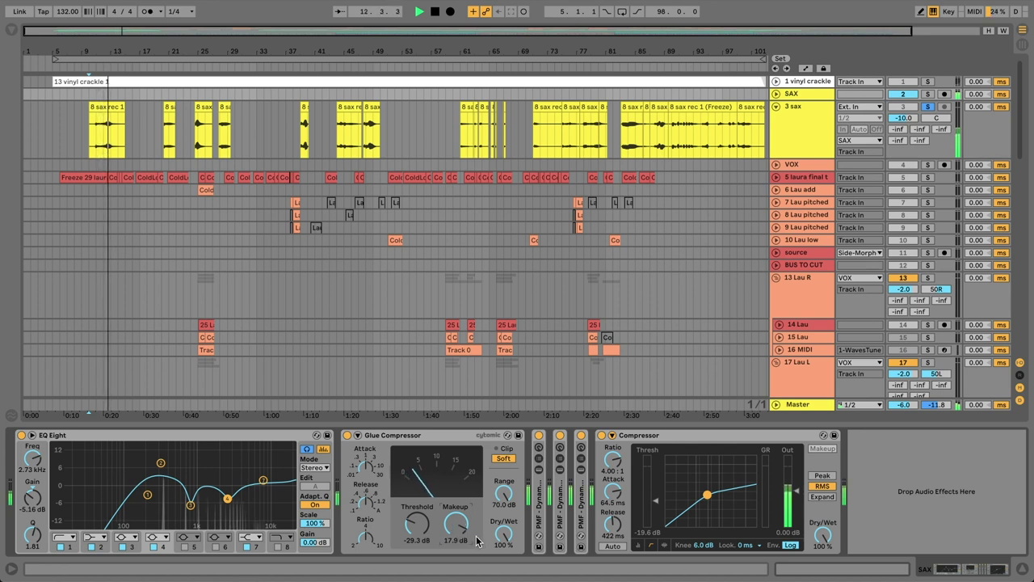
{"action": "key", "text": "space"}
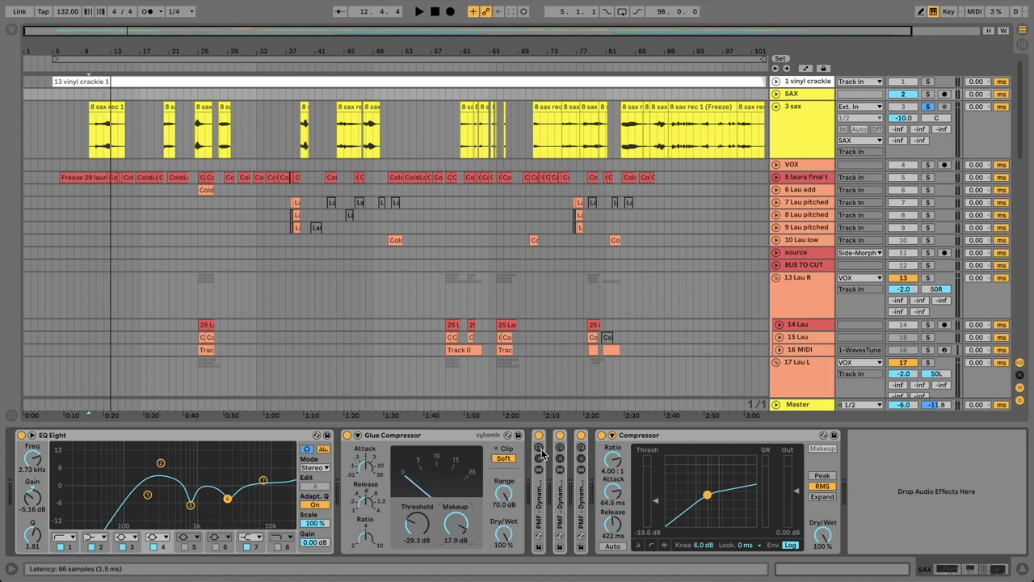
Step: Select the three PMF - DynamicEQ racks and unfold the first one to reveal its macros and devices
{"action": "left_click", "coordinate": [584, 509], "text": "shift"}
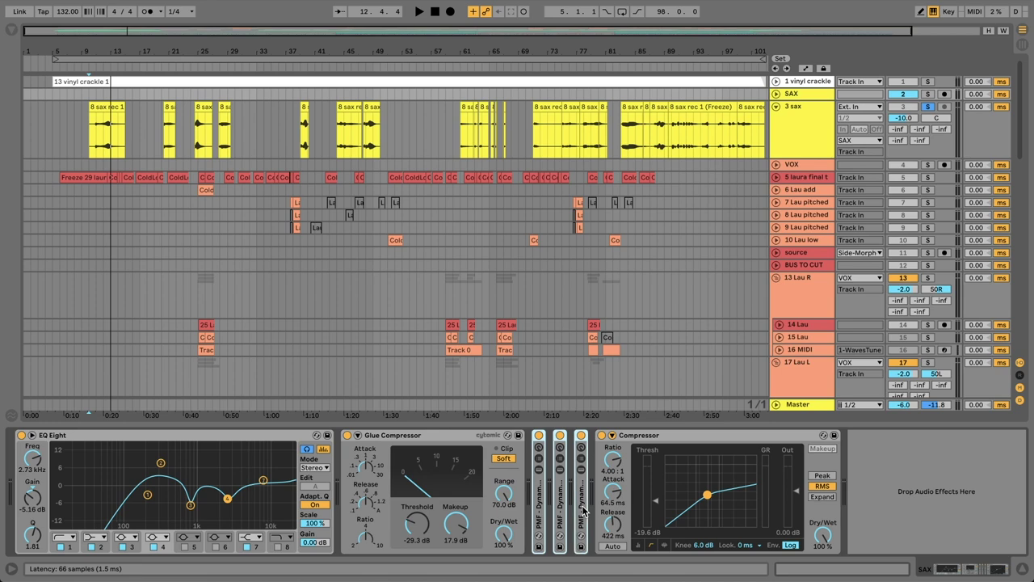
{"action": "double_click", "coordinate": [540, 516]}
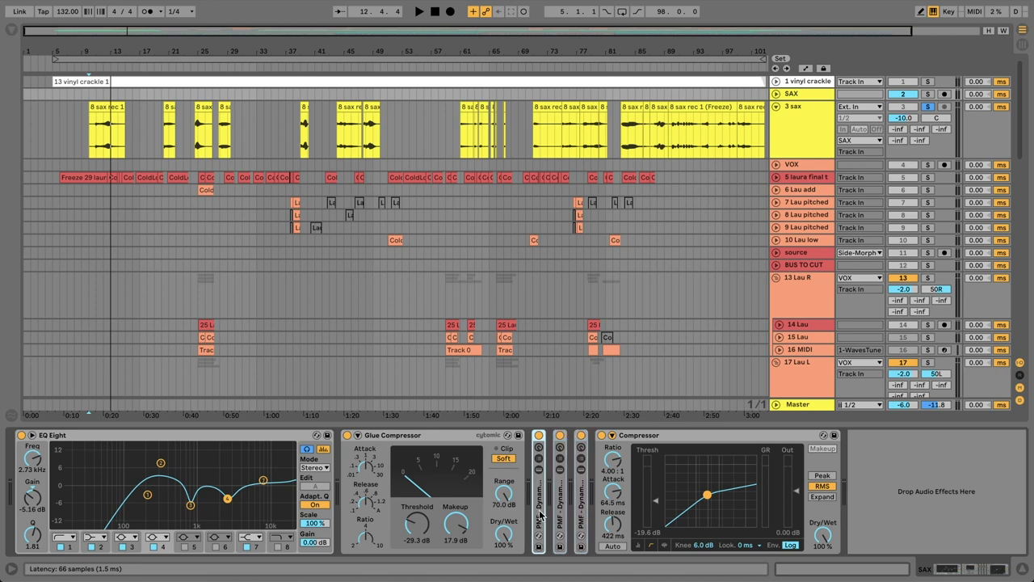
{"action": "scroll", "coordinate": [541, 515], "scroll_direction": "right", "scroll_amount": 10}
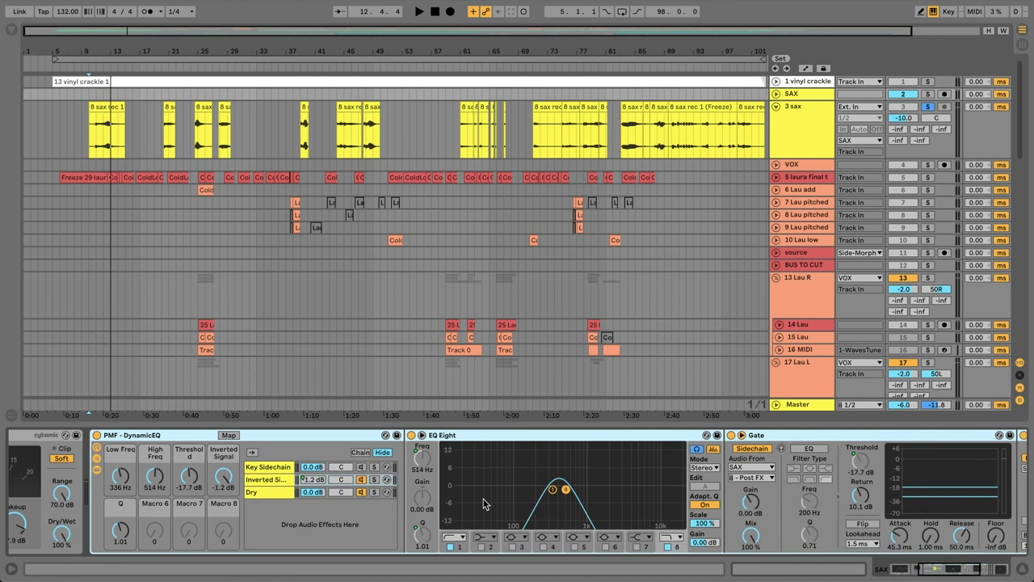
Step: Examine the rack's Dry, Key Sidechain and Inverted Signal chains, including the EQ Eight and Gate on the inverted chain
{"action": "left_click", "coordinate": [266, 492]}
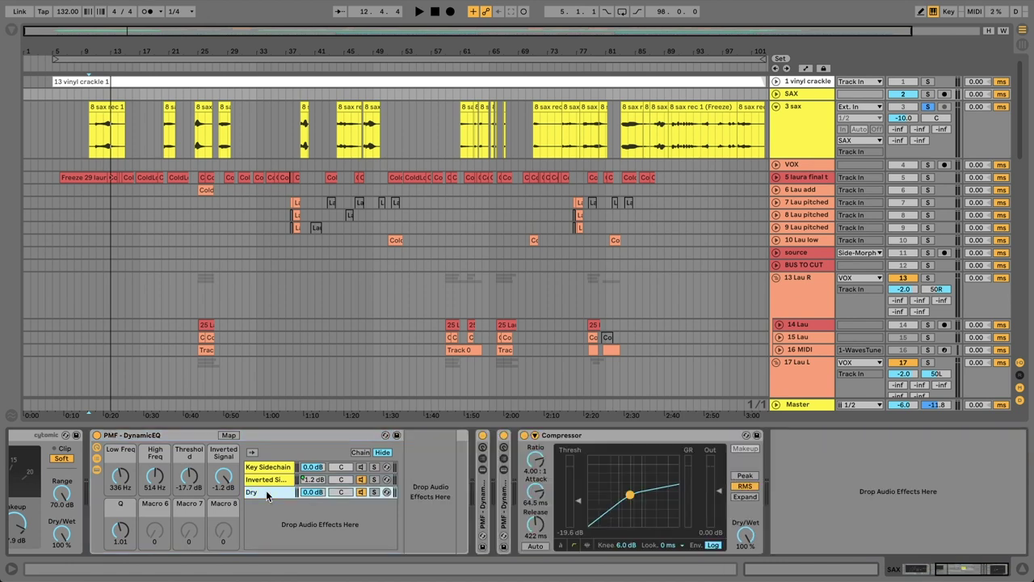
{"action": "left_click", "coordinate": [273, 468]}
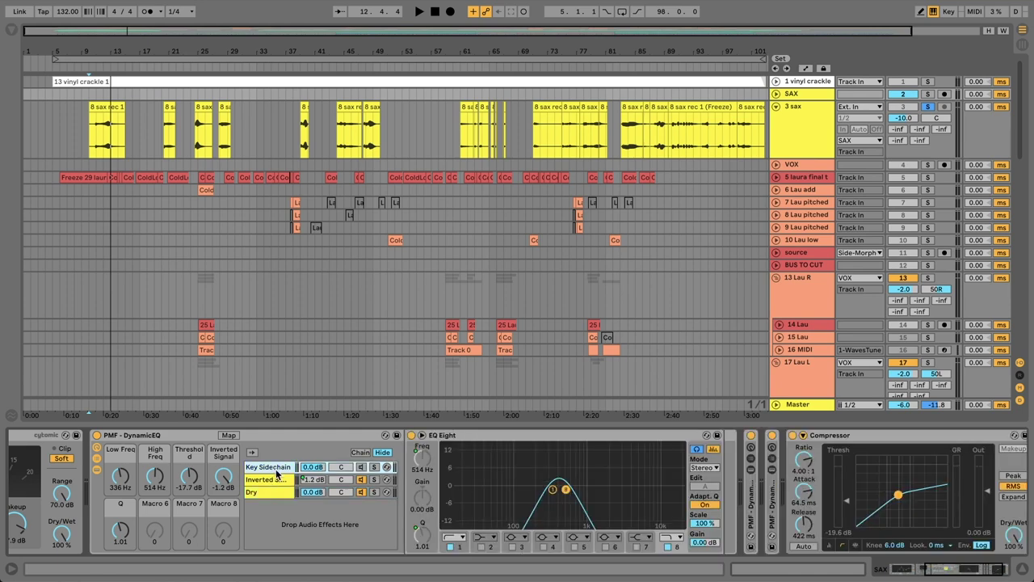
{"action": "left_click", "coordinate": [277, 480]}
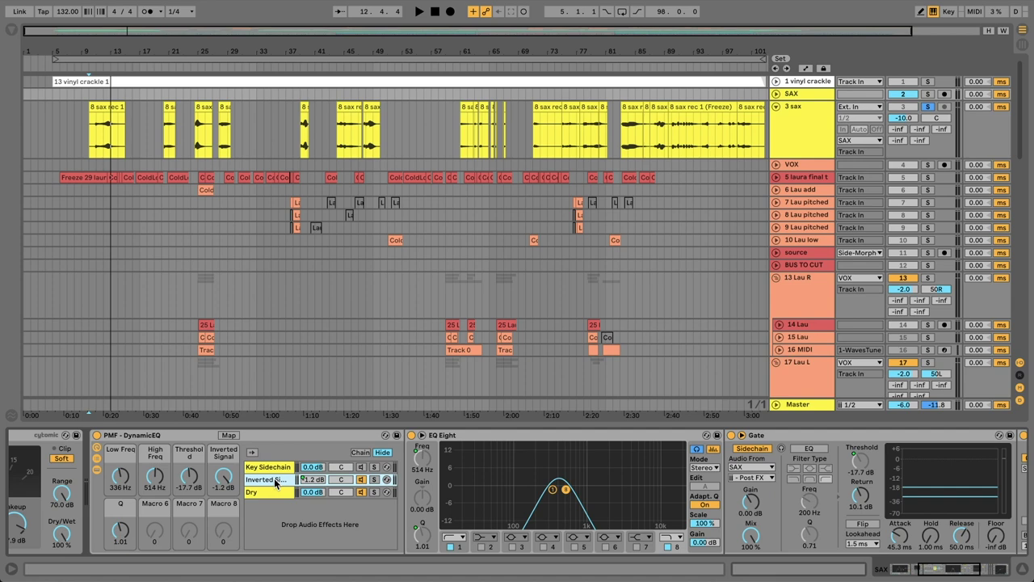
{"action": "left_click", "coordinate": [427, 462]}
{"action": "scroll", "coordinate": [429, 462], "scroll_direction": "right", "scroll_amount": 3}
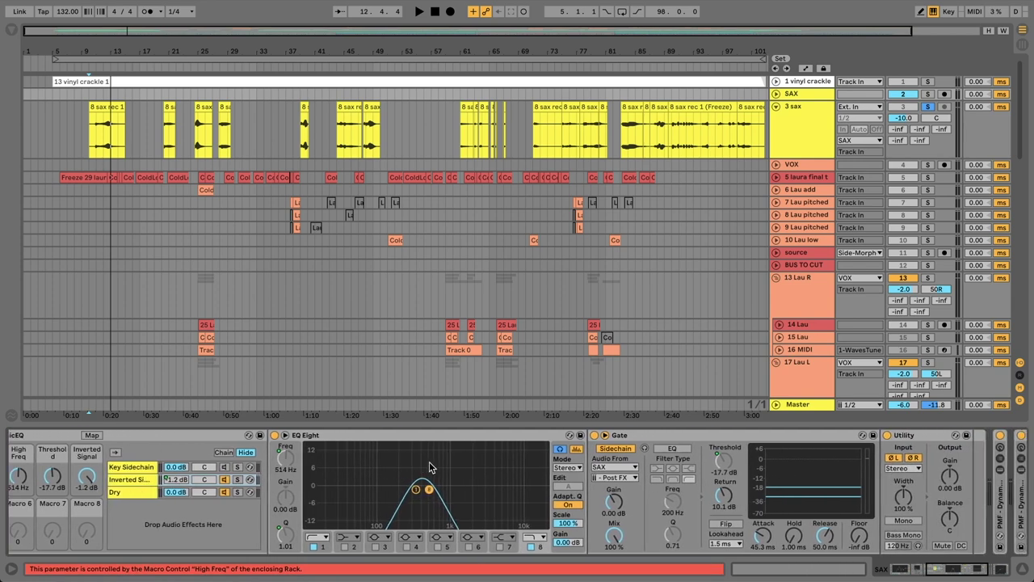
{"action": "left_click", "coordinate": [648, 433]}
{"action": "scroll", "coordinate": [648, 429], "scroll_direction": "right", "scroll_amount": 1}
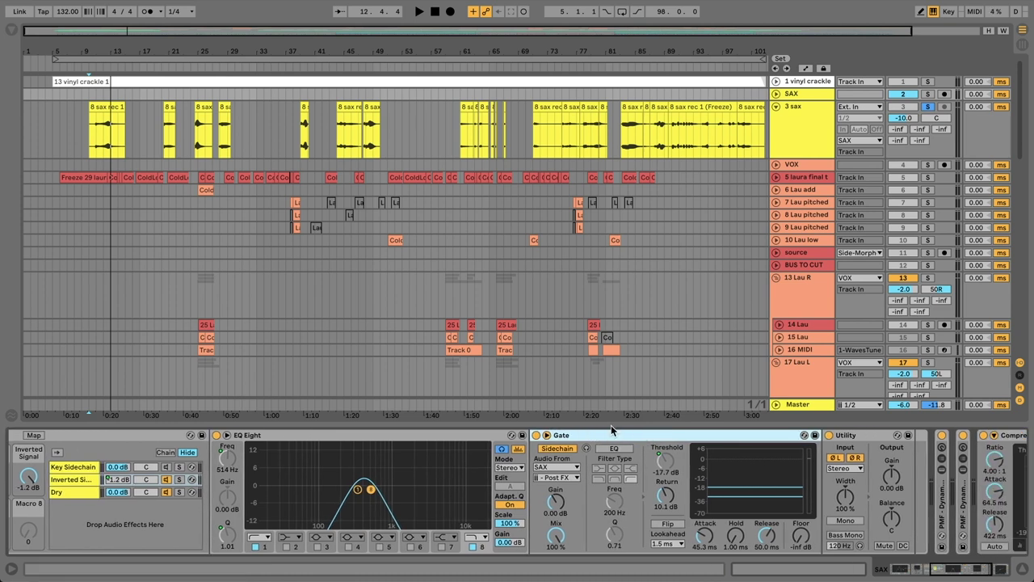
Step: Set the Gate's sidechain tap point to PMF - DynamicEQ | Key Sidechain | Post FX
{"action": "left_click", "coordinate": [558, 478]}
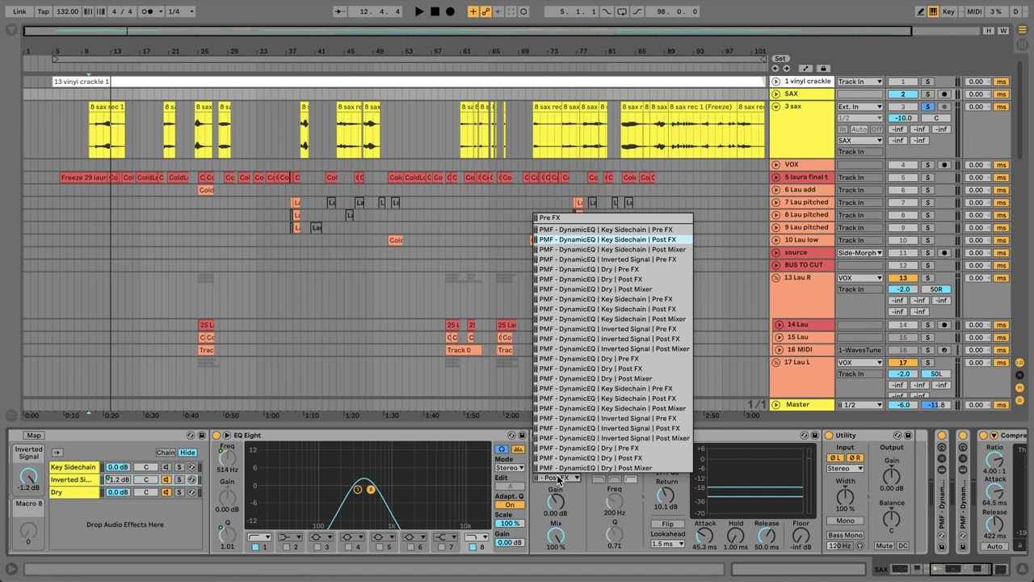
{"action": "left_click", "coordinate": [634, 240]}
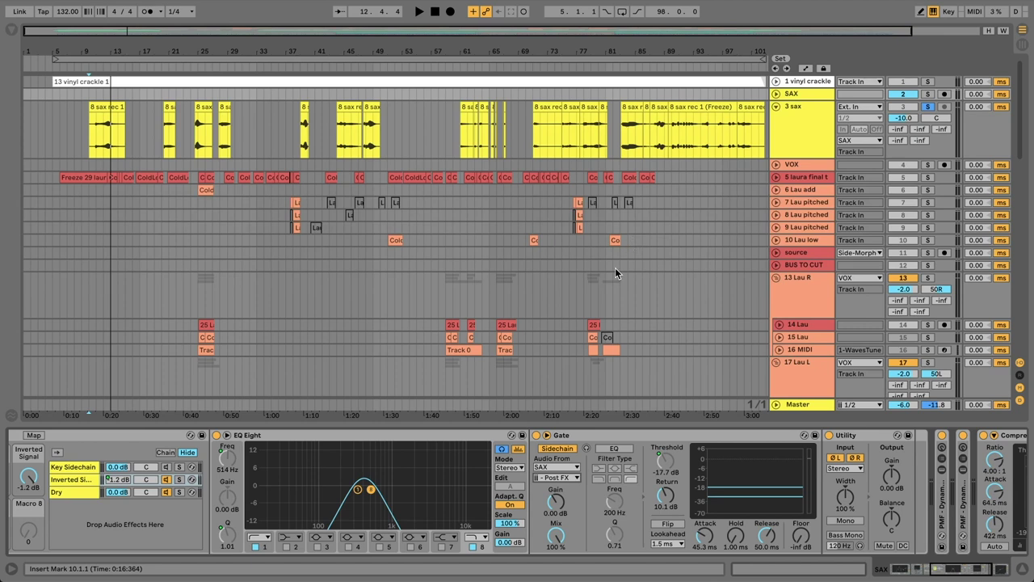
{"action": "left_click", "coordinate": [665, 470]}
{"action": "scroll", "coordinate": [666, 472], "scroll_direction": "left", "scroll_amount": 4}
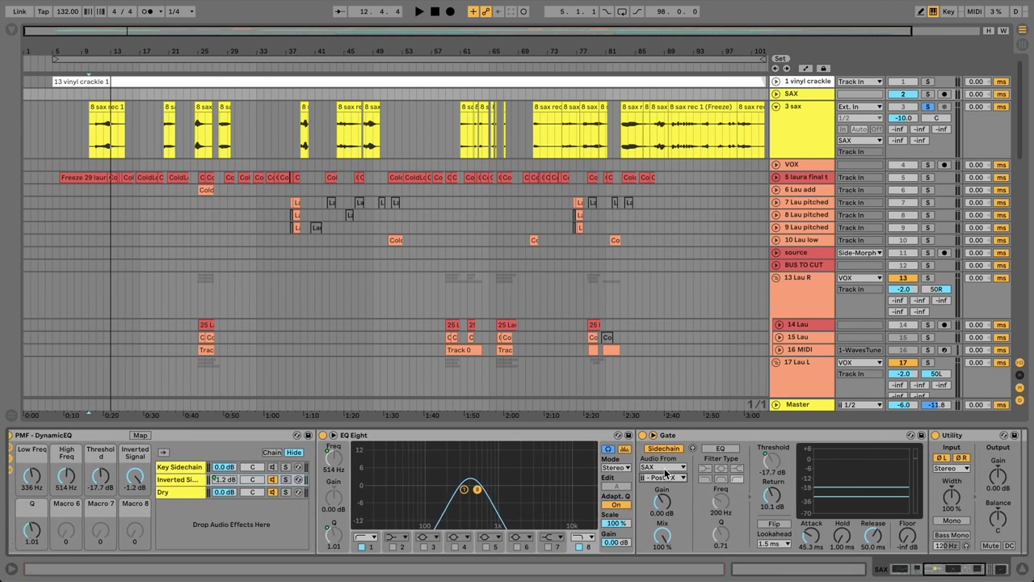
Step: Try the DynamicEQ Threshold macro at -2.14 dB during playback and return it to -17.7 dB
{"action": "left_click", "coordinate": [102, 475]}
{"action": "key", "text": "space"}
{"action": "left_click_drag", "start_coordinate": [119, 476], "coordinate": [120, 447]}
{"action": "key", "text": "space"}
{"action": "key", "text": "space"}
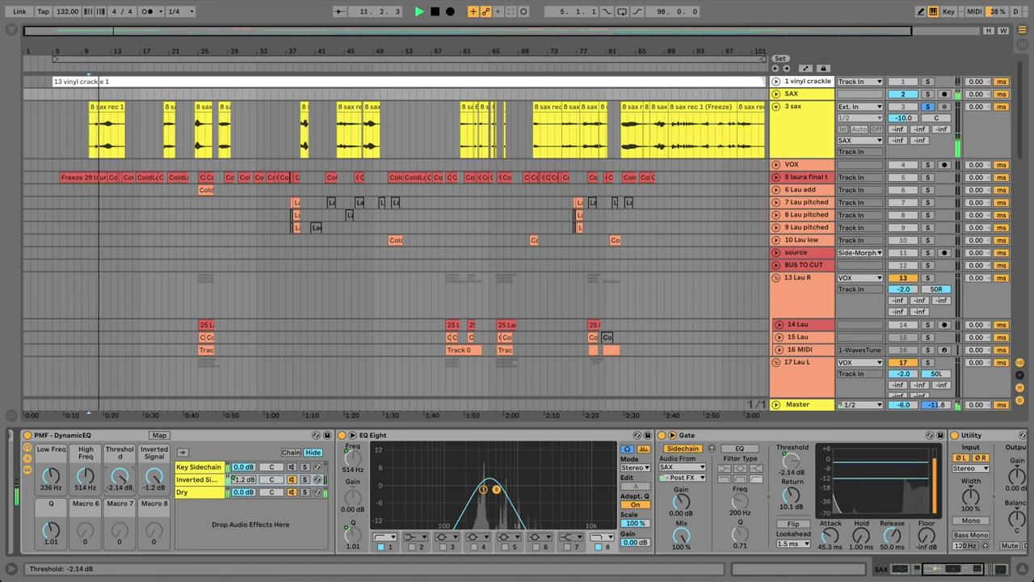
{"action": "key", "text": "space"}
{"action": "left_click_drag", "start_coordinate": [120, 483], "coordinate": [119, 512]}
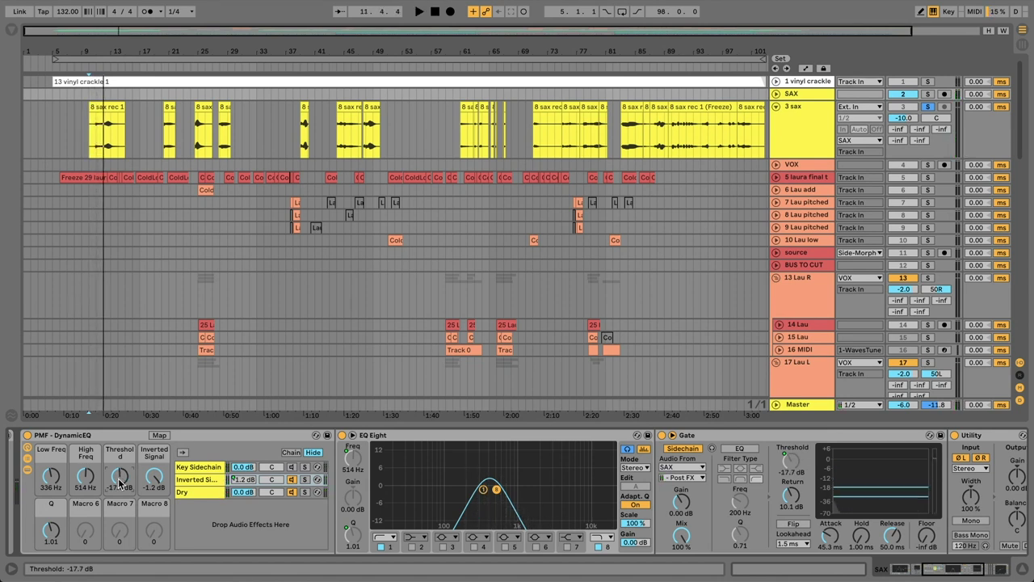
Step: Examine the Utility's phase inversion and audition the first DynamicEQ's inverted signal with its Dry chain temporarily deactivated
{"action": "scroll", "coordinate": [707, 439], "scroll_direction": "right", "scroll_amount": 5}
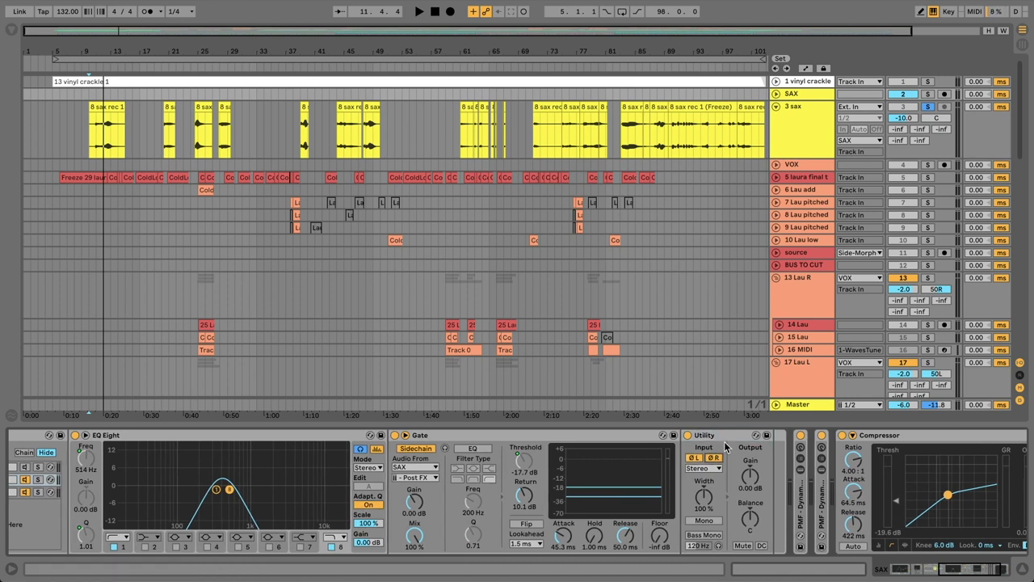
{"action": "scroll", "coordinate": [724, 441], "scroll_direction": "left", "scroll_amount": 5}
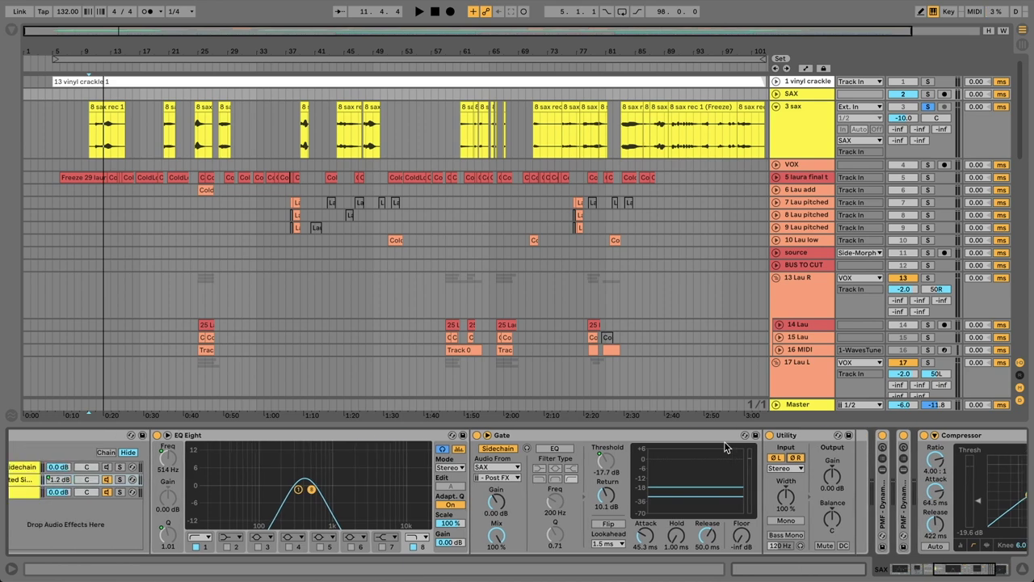
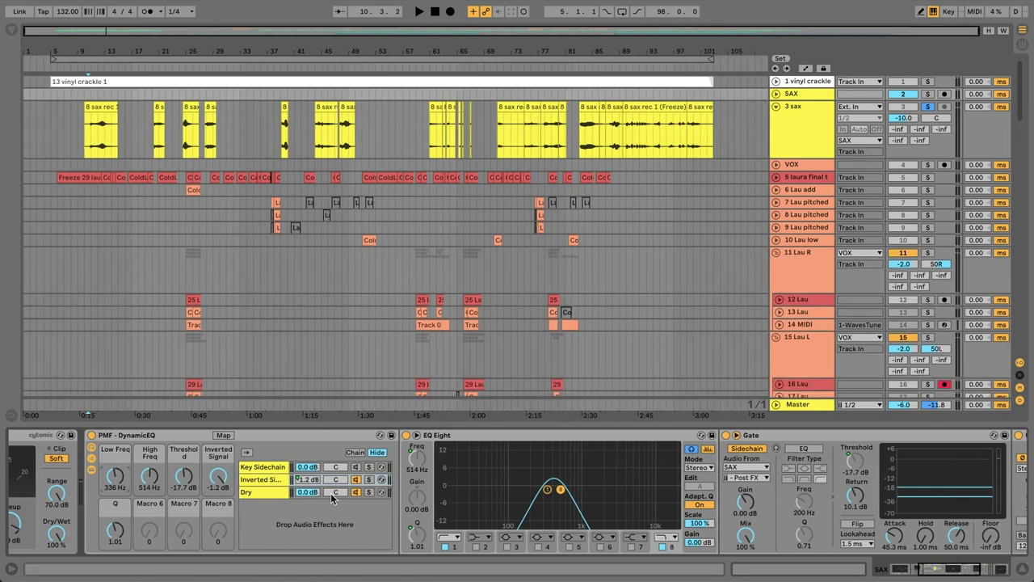
{"action": "left_click", "coordinate": [358, 495]}
{"action": "left_click", "coordinate": [260, 481]}
{"action": "key", "text": "space"}
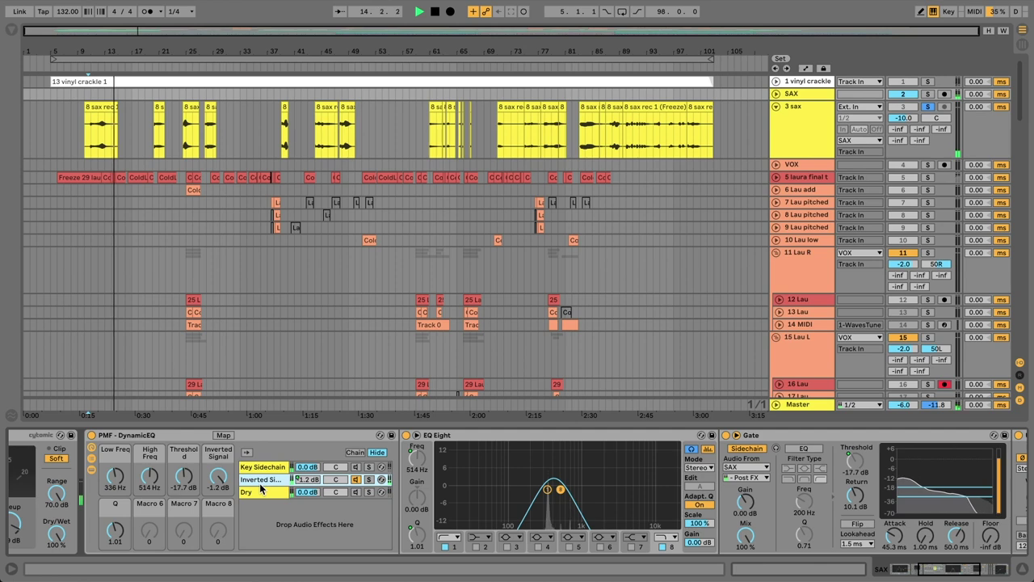
{"action": "left_click", "coordinate": [361, 493]}
Step: Fold the first DynamicEQ, unfold the second, and audition its inverted signal without the Dry chain at several song positions
{"action": "double_click", "coordinate": [129, 434]}
{"action": "double_click", "coordinate": [114, 504]}
{"action": "left_click", "coordinate": [371, 490]}
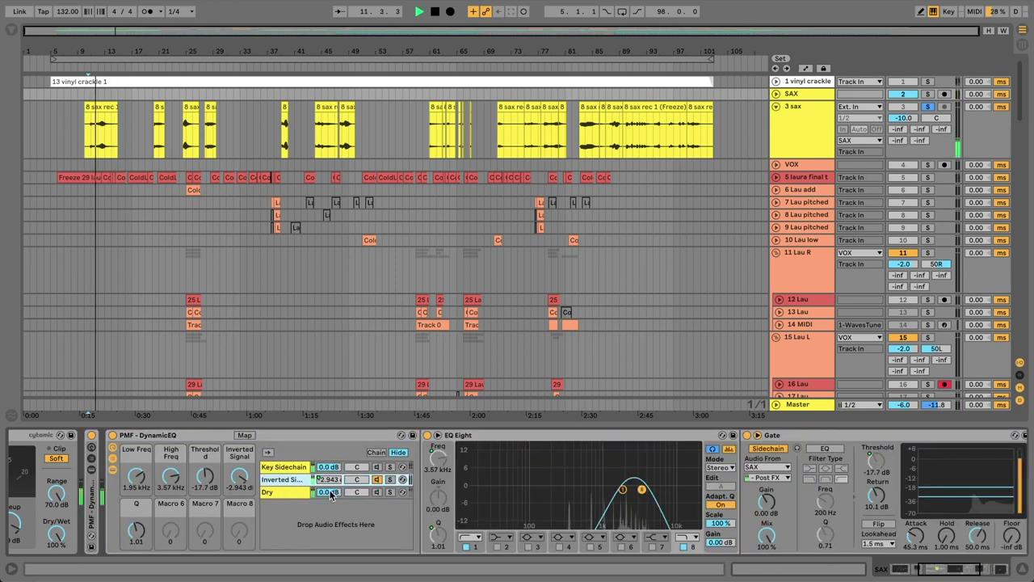
{"action": "left_click", "coordinate": [281, 67]}
{"action": "key", "text": "space"}
{"action": "left_click", "coordinate": [183, 67]}
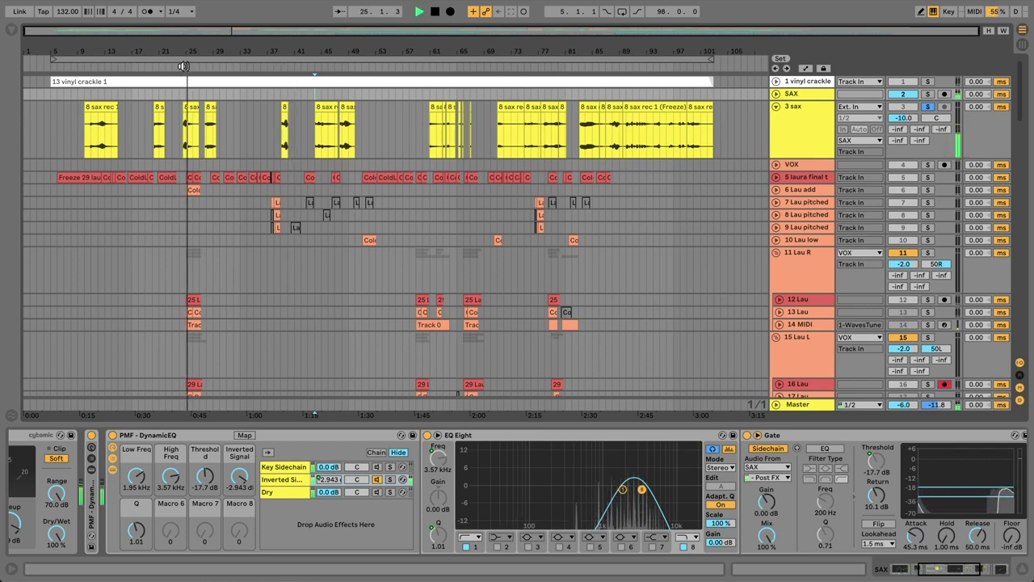
{"action": "left_click", "coordinate": [549, 67]}
{"action": "left_click", "coordinate": [581, 66]}
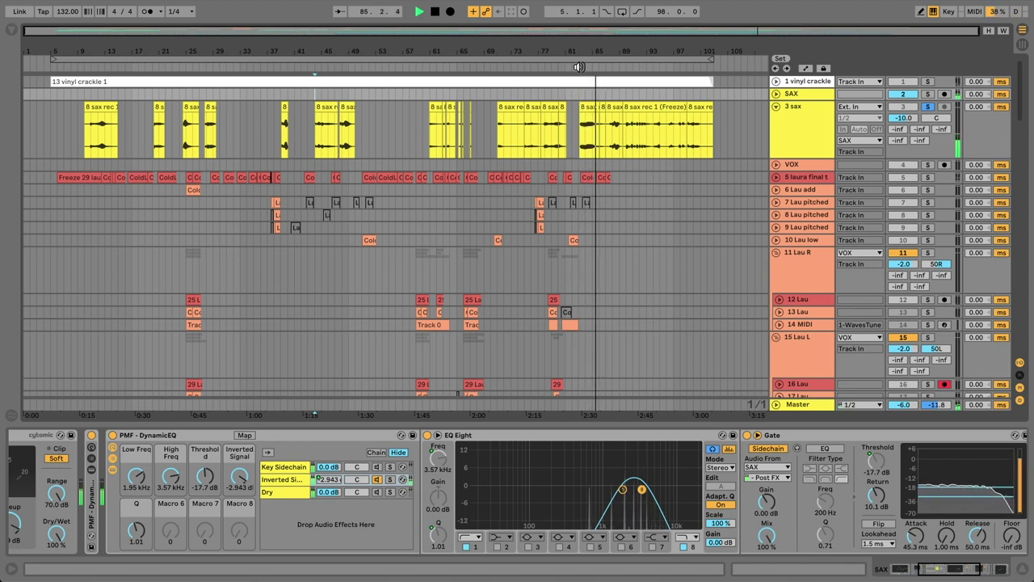
{"action": "key", "text": "space"}
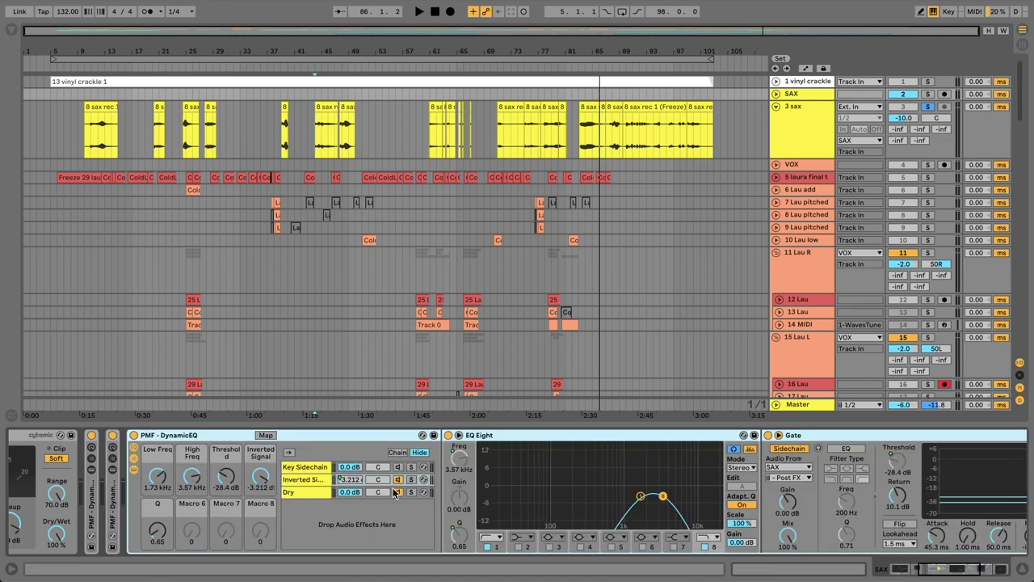
Step: Audition the third DynamicEQ's inverted signal on the closing sax phrase and fold the rack again
{"action": "left_click", "coordinate": [580, 69]}
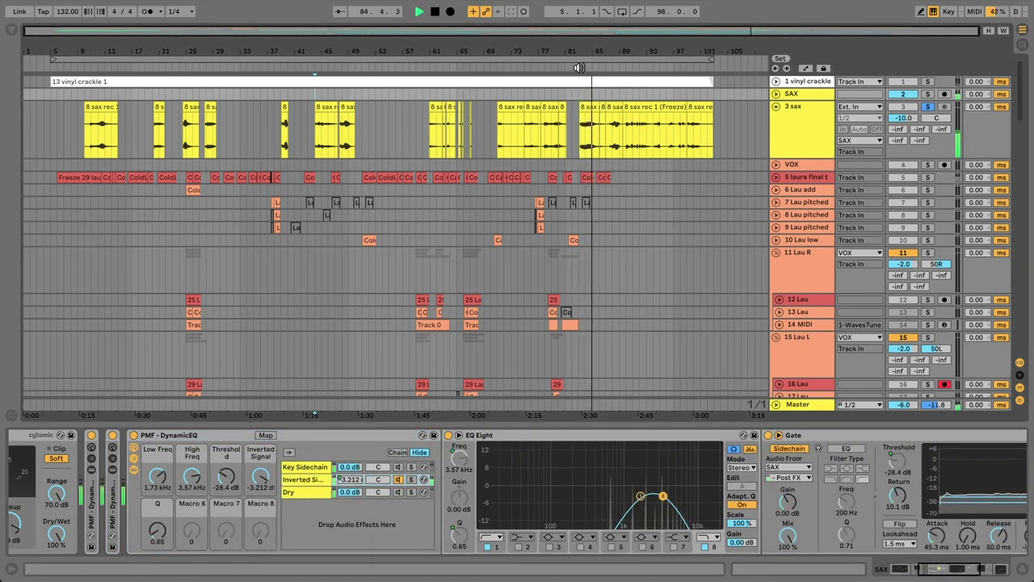
{"action": "key", "text": "space"}
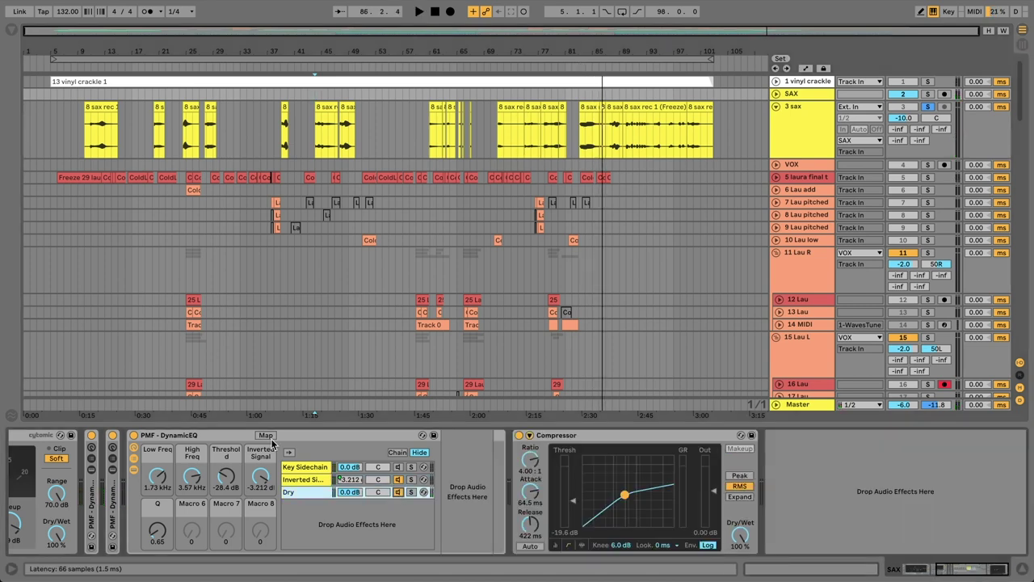
{"action": "double_click", "coordinate": [237, 438]}
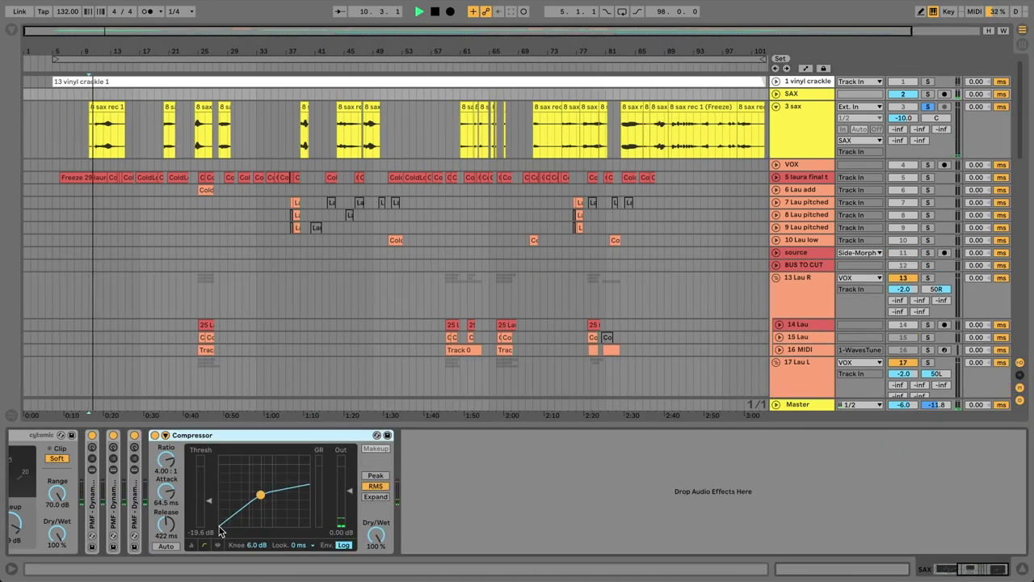
Step: Play the sax phrase starting at bar 71 through the full effect chain with the SAX group selected
{"action": "left_click", "coordinate": [532, 131]}
{"action": "left_click", "coordinate": [788, 93]}
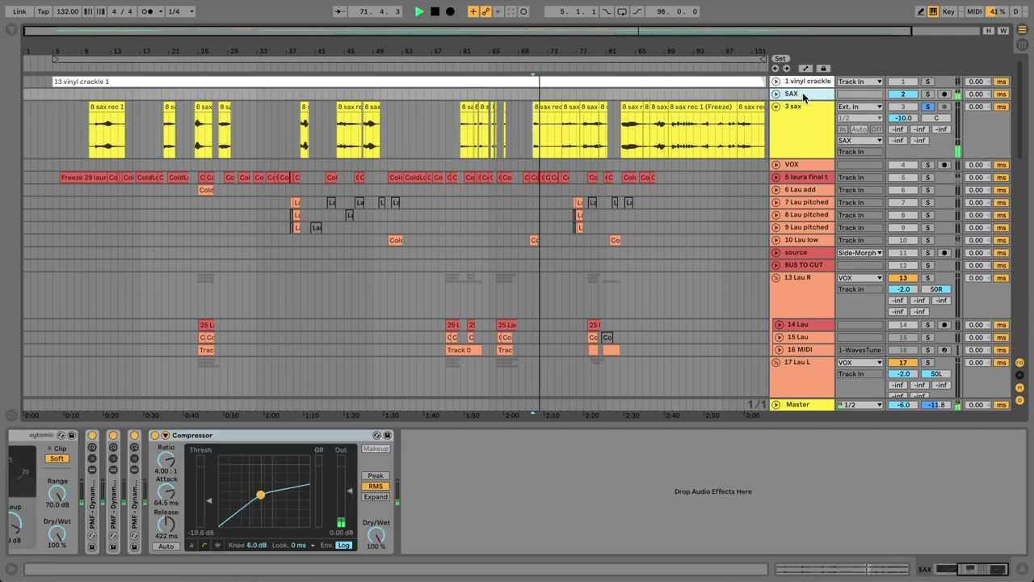
Step: Fold the sax track, unfold the final vocal track (track 5) and review the source vocal takes on tracks 23 to 28
{"action": "left_click", "coordinate": [776, 94]}
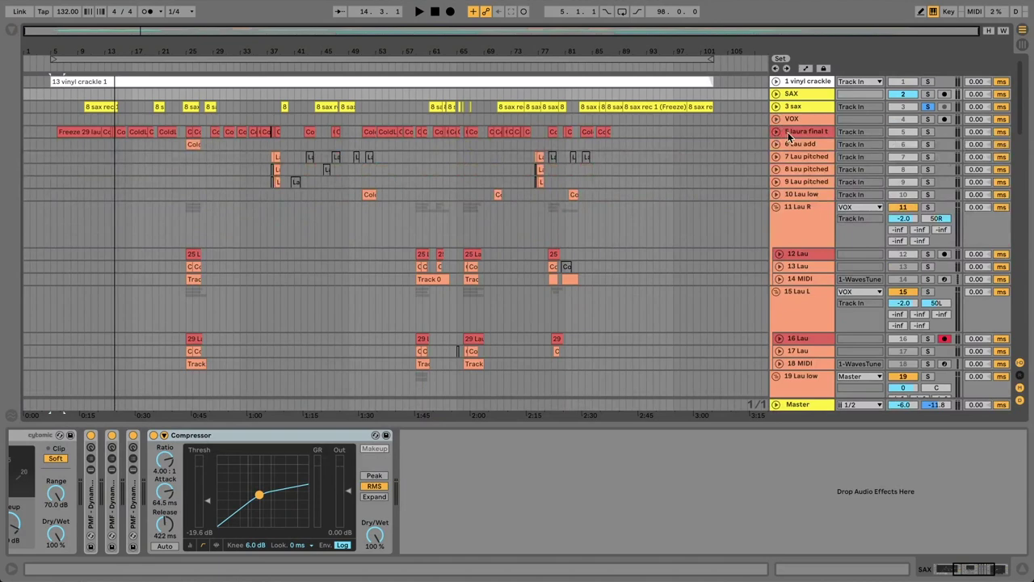
{"action": "left_click", "coordinate": [776, 131]}
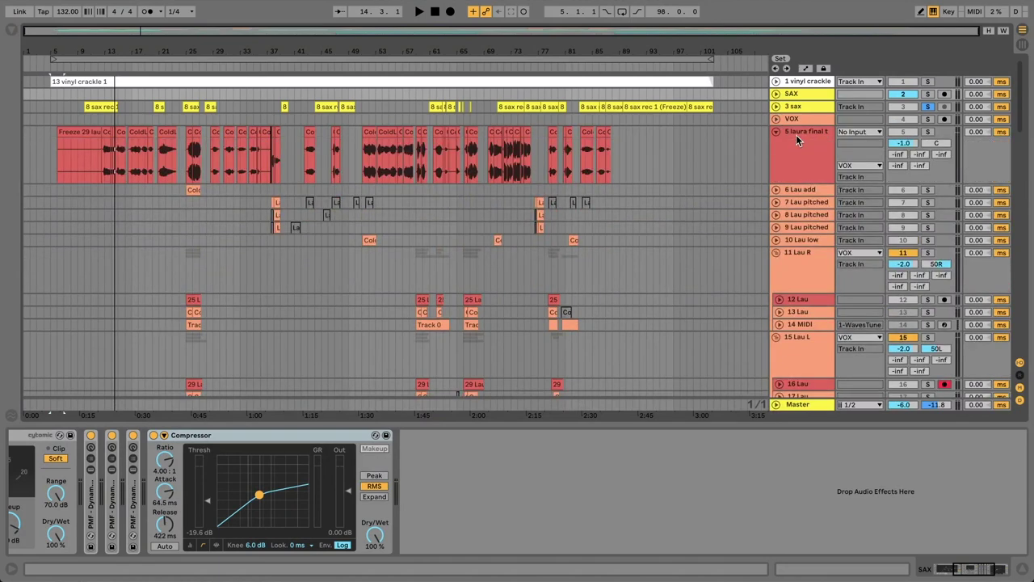
{"action": "left_click", "coordinate": [796, 139]}
{"action": "scroll", "coordinate": [790, 260], "scroll_direction": "down", "scroll_amount": 5}
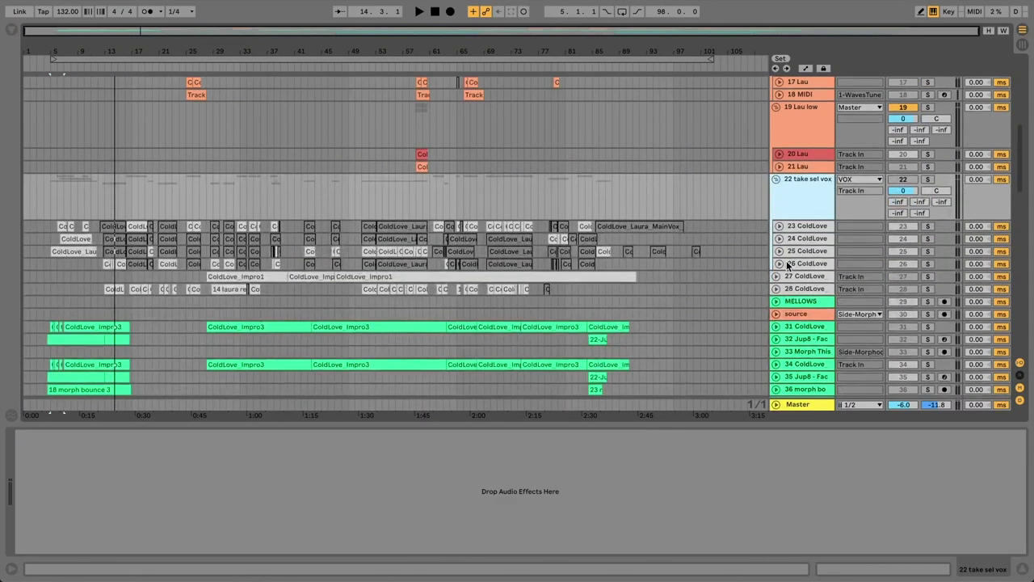
{"action": "left_click", "coordinate": [791, 230]}
{"action": "left_click", "coordinate": [792, 263]}
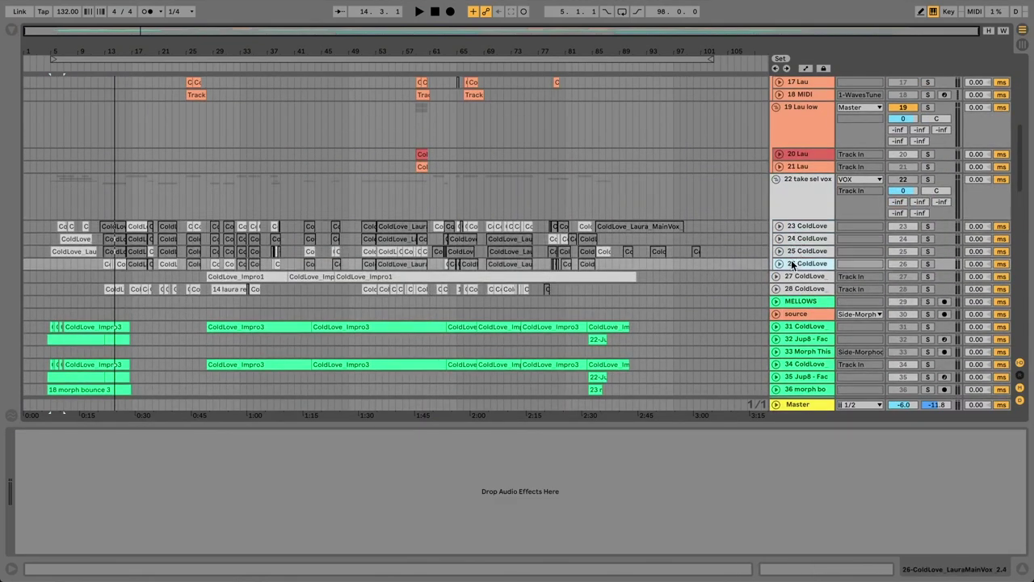
{"action": "left_click", "coordinate": [790, 289]}
{"action": "scroll", "coordinate": [792, 301], "scroll_direction": "up", "scroll_amount": 10}
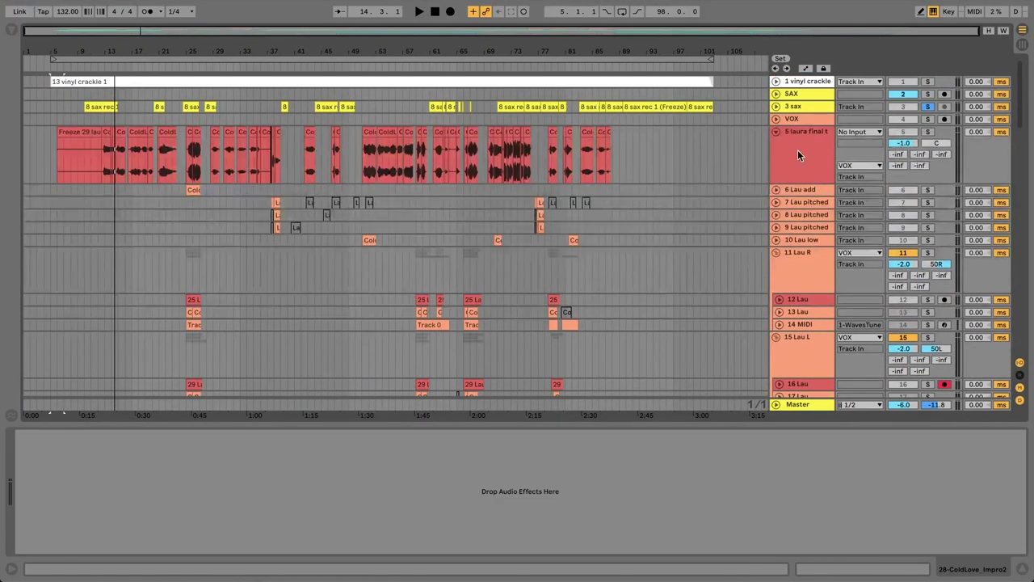
Step: Search the browser for "waves tune" and add WavesTune Mono to the final vocal track
{"action": "left_click", "coordinate": [799, 142]}
{"action": "key", "text": "ctrl+alt+b"}
{"action": "key", "text": "ctrl+f"}
{"action": "type", "text": "waves tune"}
{"action": "double_click", "coordinate": [168, 183]}
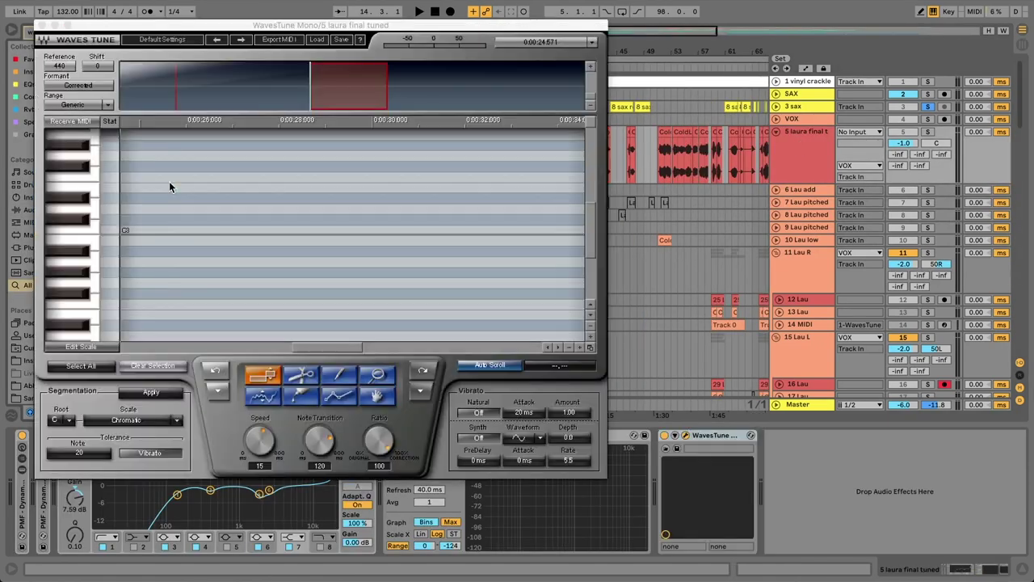
Step: Solo the final vocal and play its clip at bar 51 into WavesTune, examining the detected pitch curve up close
{"action": "key", "text": "space"}
{"action": "left_click", "coordinate": [664, 131]}
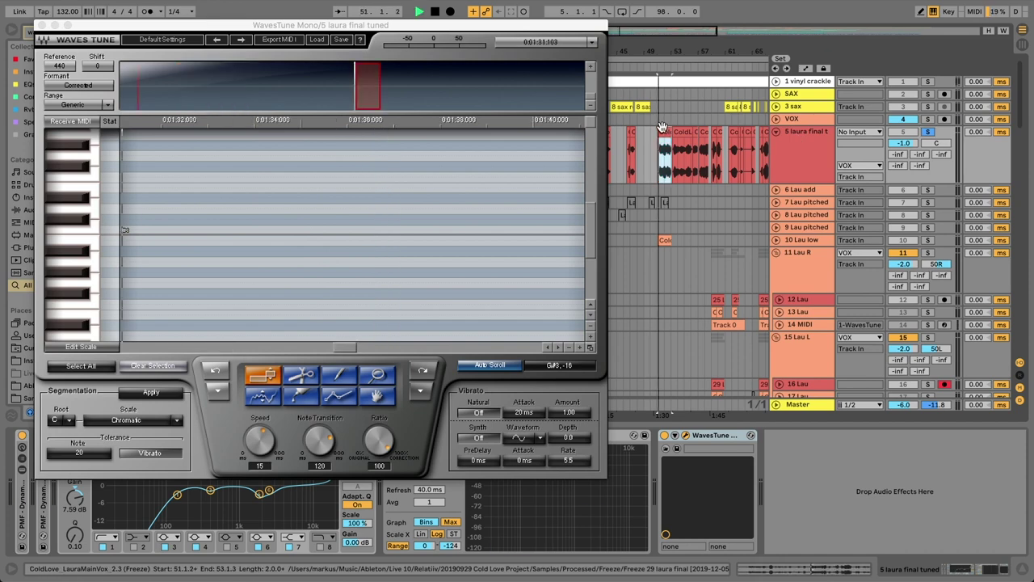
{"action": "key", "text": "space"}
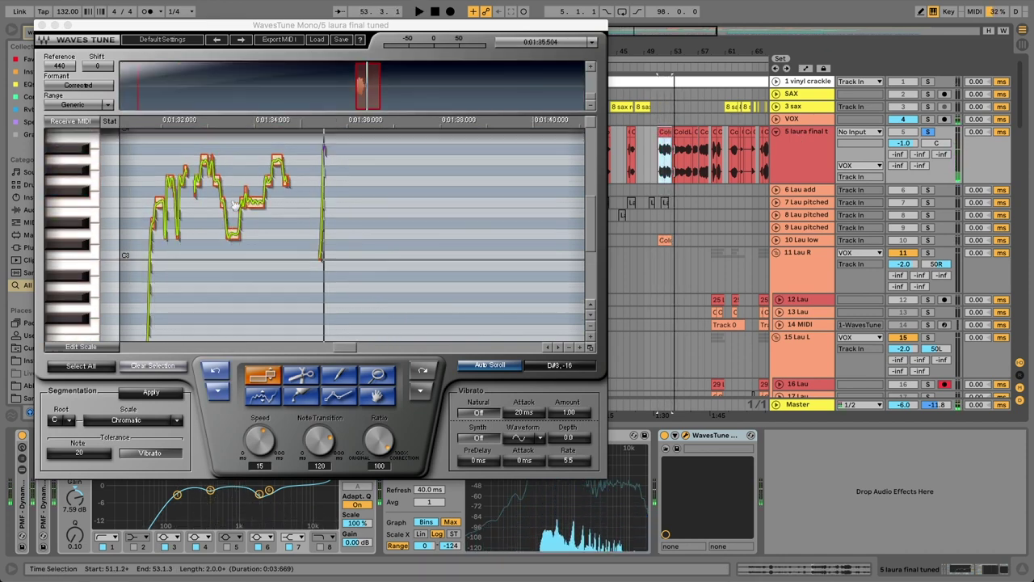
{"action": "left_click", "coordinate": [580, 347]}
{"action": "left_click", "coordinate": [581, 347]}
{"action": "key", "text": "space"}
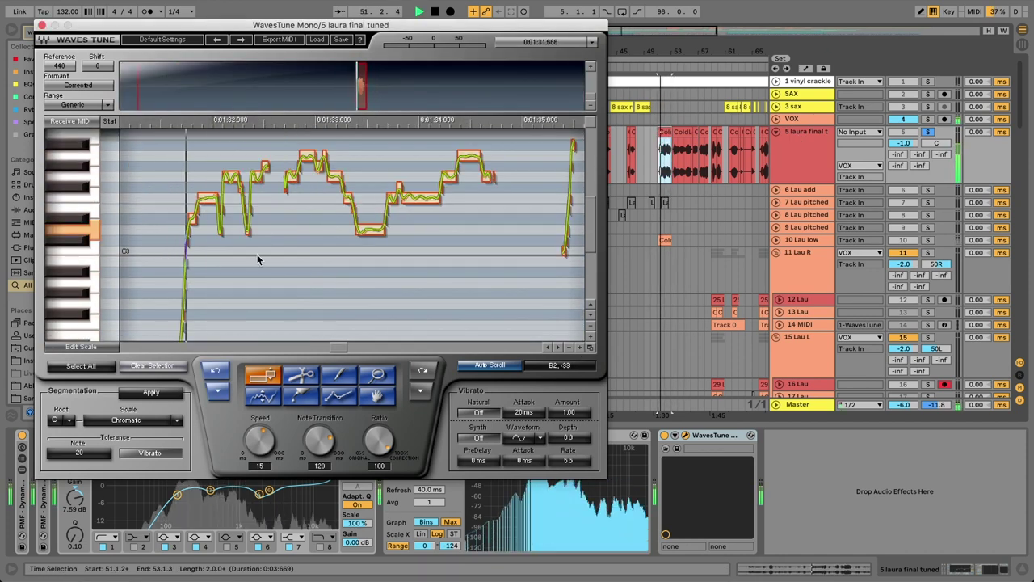
{"action": "key", "text": "space"}
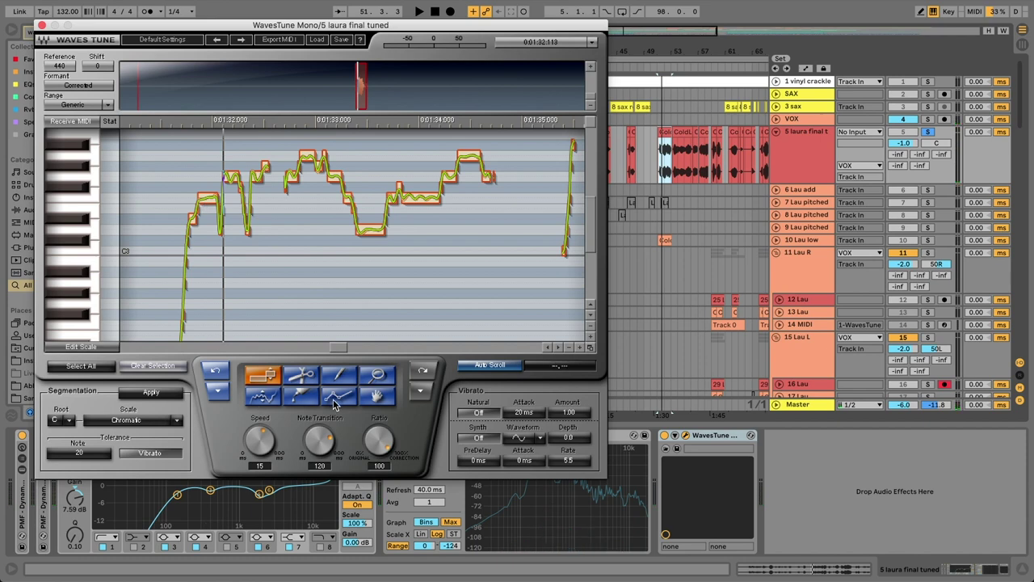
Step: Audition the vocal phrase with WavesTune's line tool chosen and remove the plug-in from the track
{"action": "left_click", "coordinate": [336, 400]}
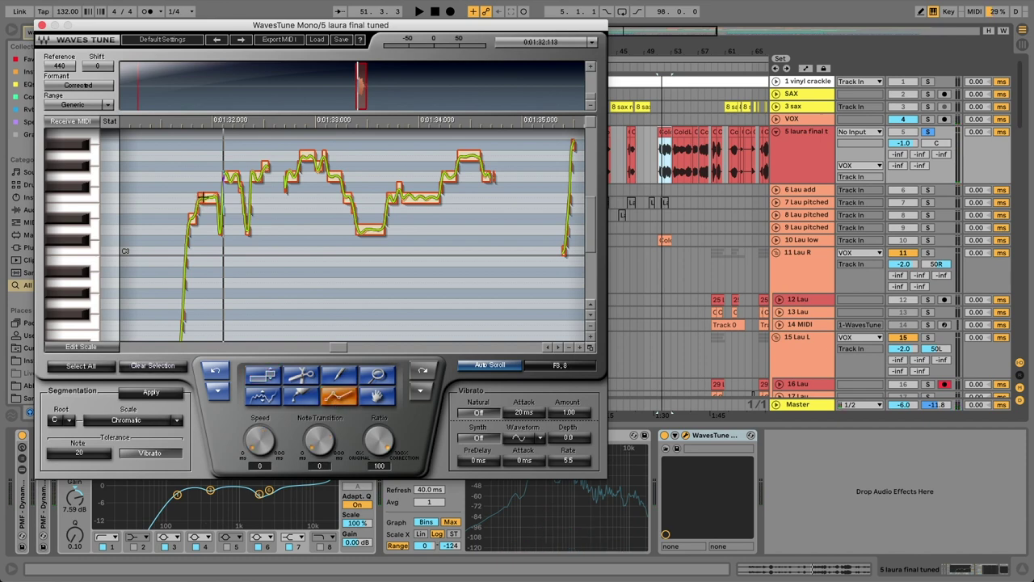
{"action": "key", "text": "space"}
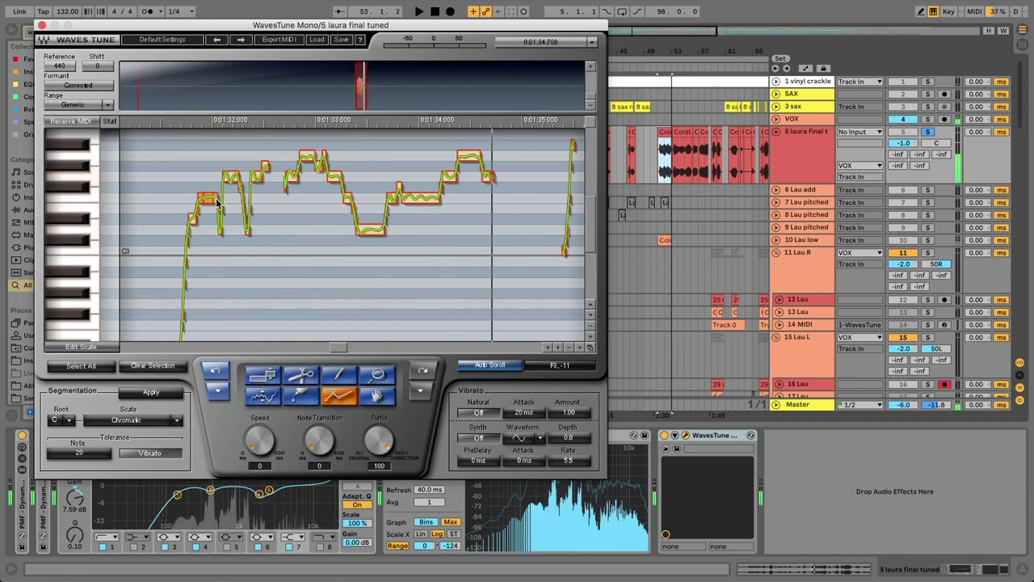
{"action": "left_click", "coordinate": [260, 395]}
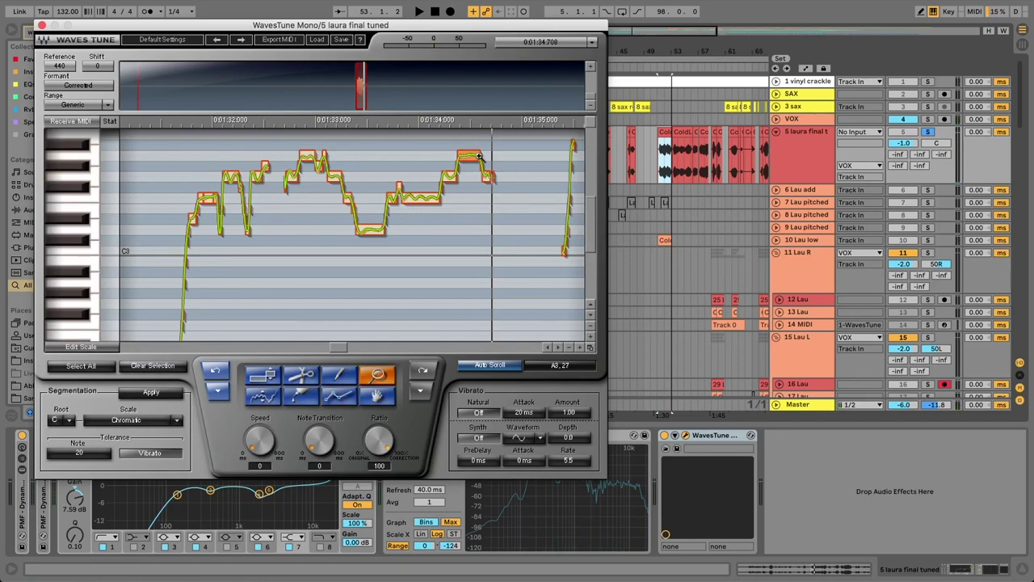
{"action": "left_click", "coordinate": [42, 25]}
{"action": "key", "text": "Delete"}
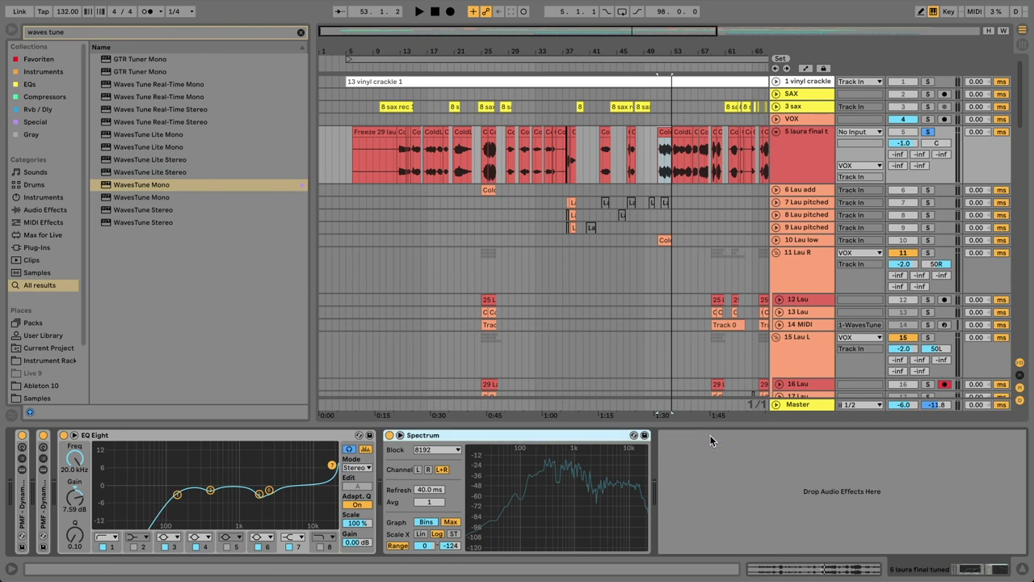
Step: Unfold the vocal's first DynamicEQ, audition its Key Sidechain chain soloed on the bar 51 phrase, and fold the rack again
{"action": "double_click", "coordinate": [25, 502]}
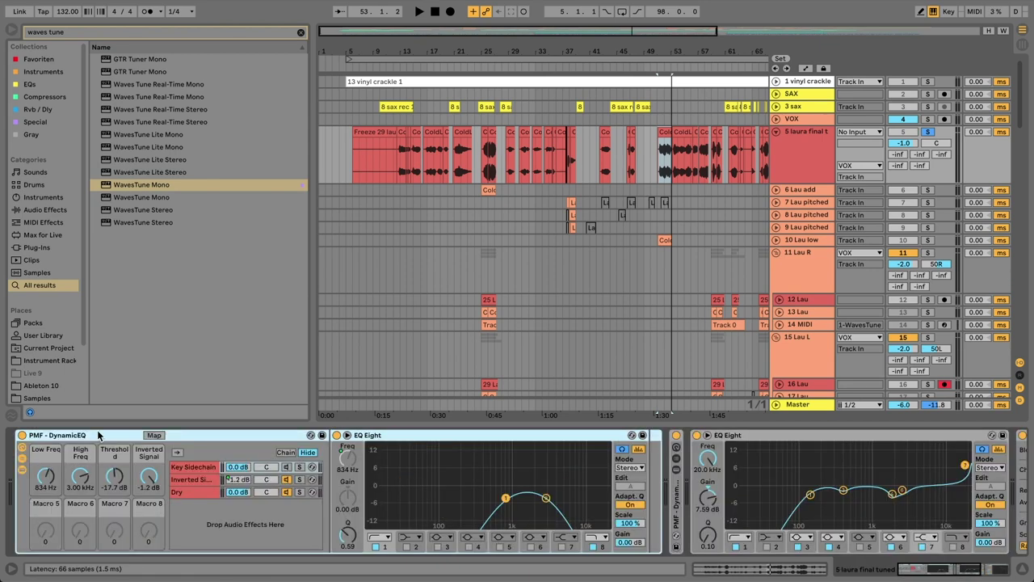
{"action": "left_click", "coordinate": [299, 468]}
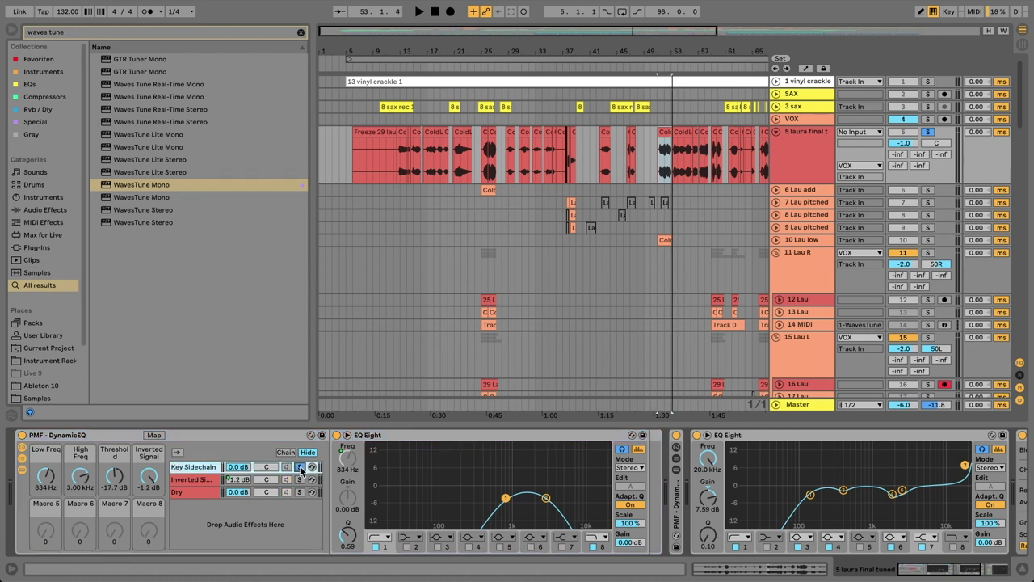
{"action": "key", "text": "space"}
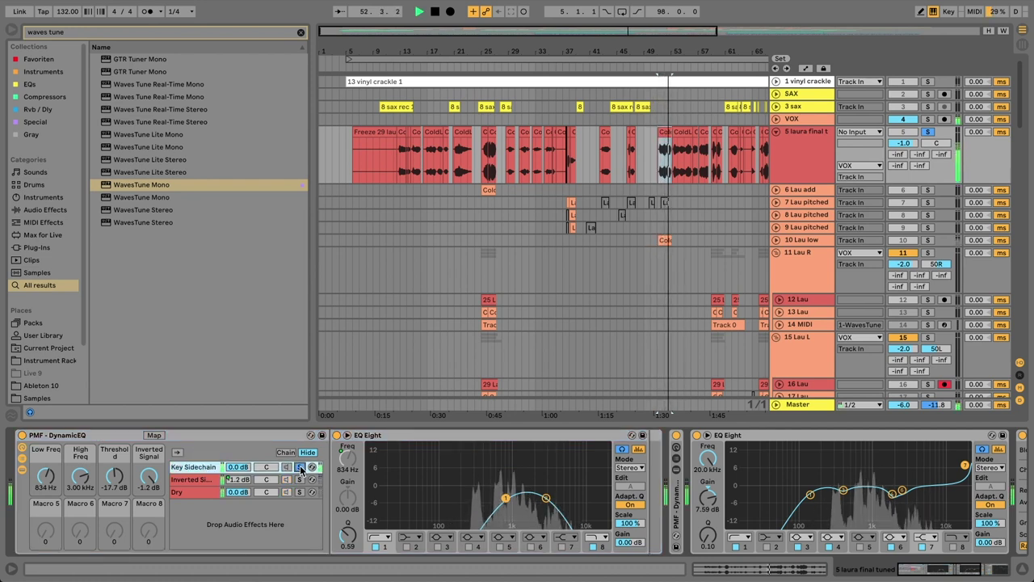
{"action": "key", "text": "space"}
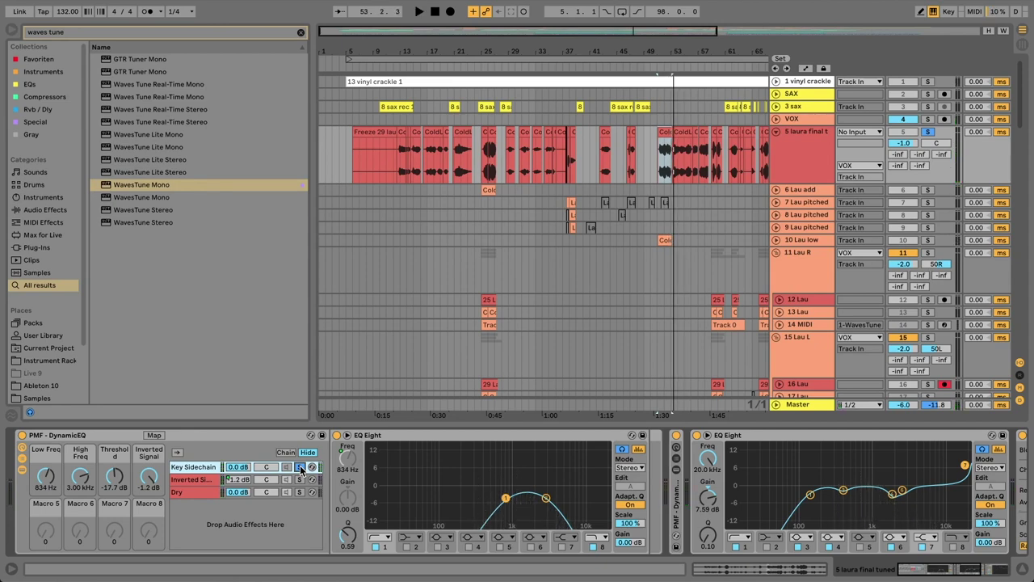
{"action": "double_click", "coordinate": [268, 436]}
Step: Examine the second DynamicEQ's frequency settings on the vocal track and fold the rack again
{"action": "double_click", "coordinate": [45, 501]}
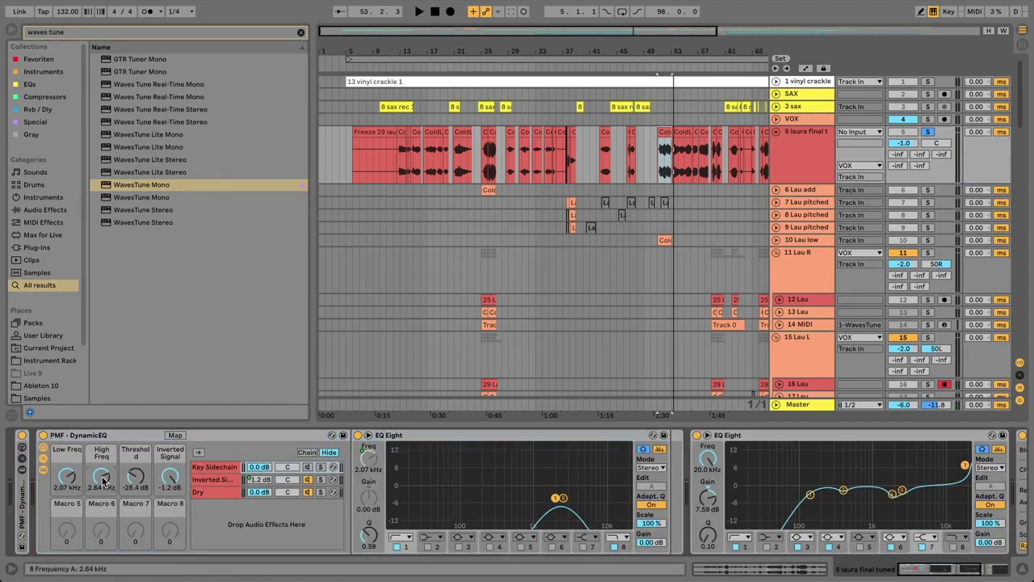
{"action": "left_click", "coordinate": [701, 68]}
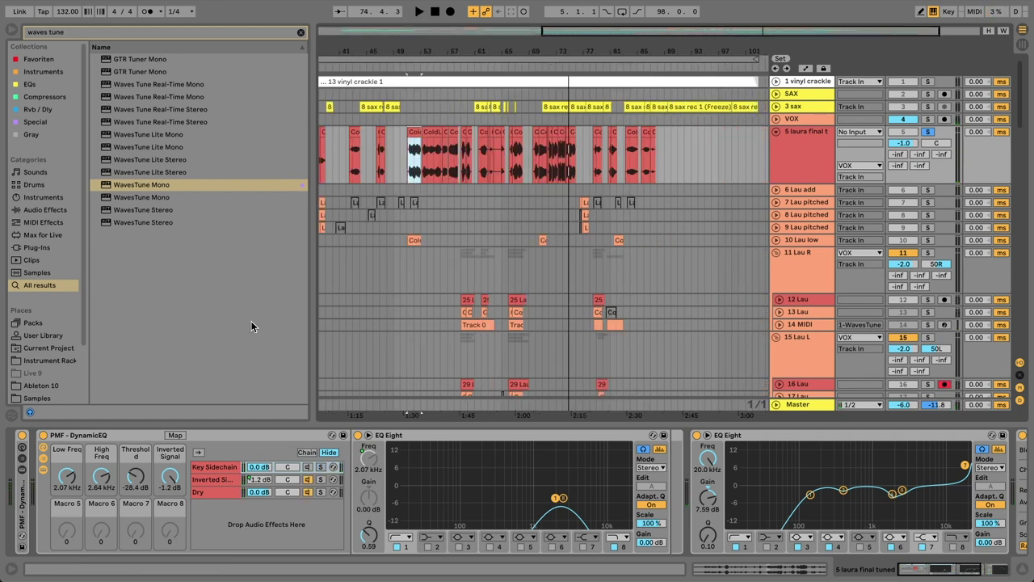
{"action": "double_click", "coordinate": [110, 438]}
{"action": "left_click", "coordinate": [137, 436]}
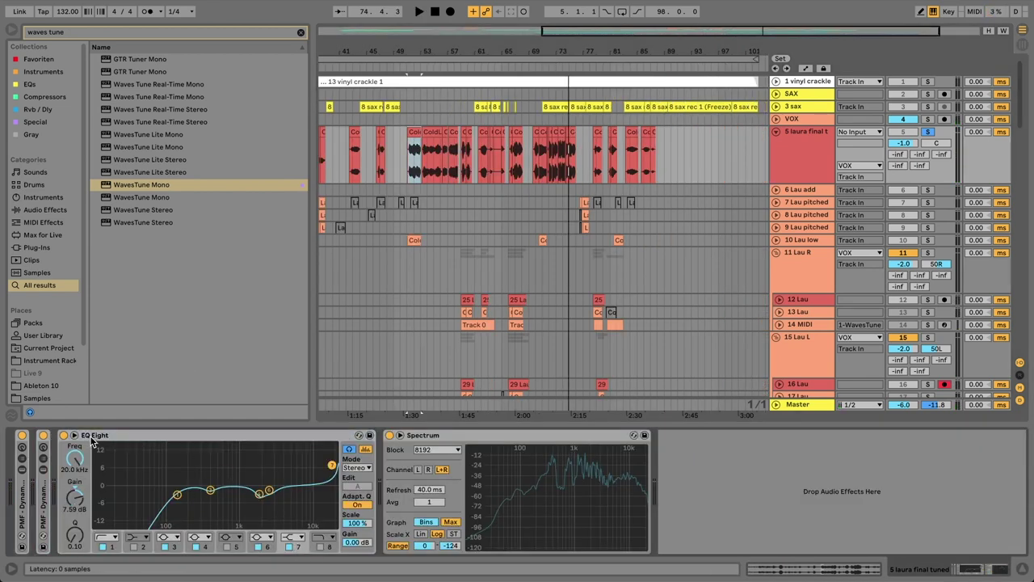
Step: Compare the bar 51 vocal phrase with the track's EQ Eight bypassed and active
{"action": "left_click", "coordinate": [64, 435]}
{"action": "key", "text": "space"}
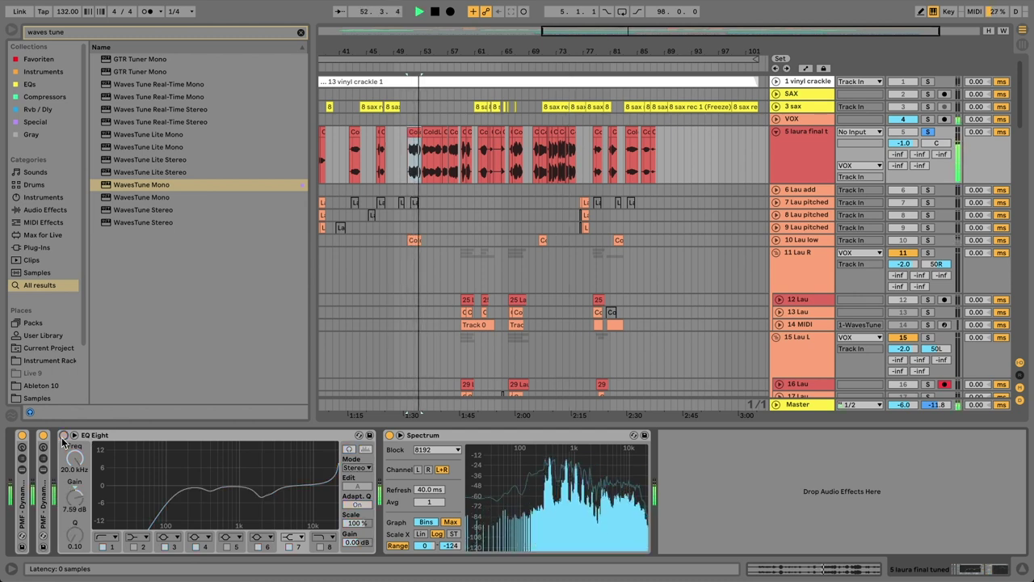
{"action": "left_click", "coordinate": [64, 435]}
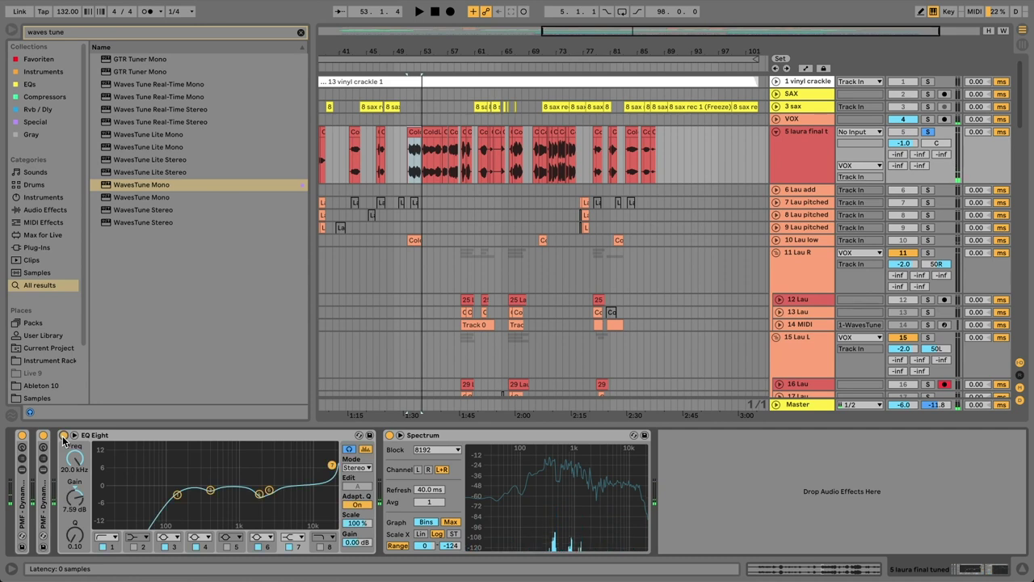
{"action": "key", "text": "space"}
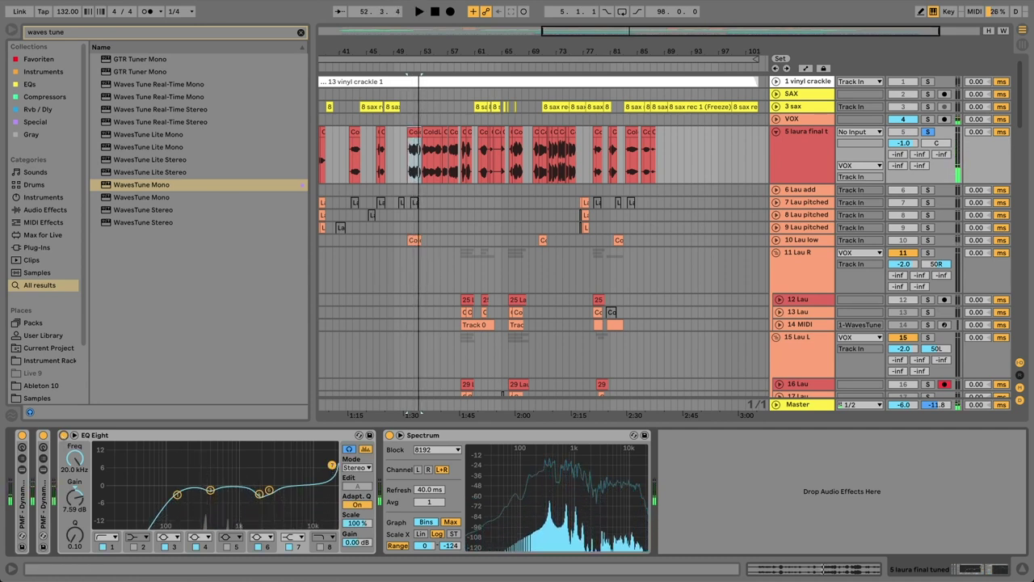
{"action": "key", "text": "space"}
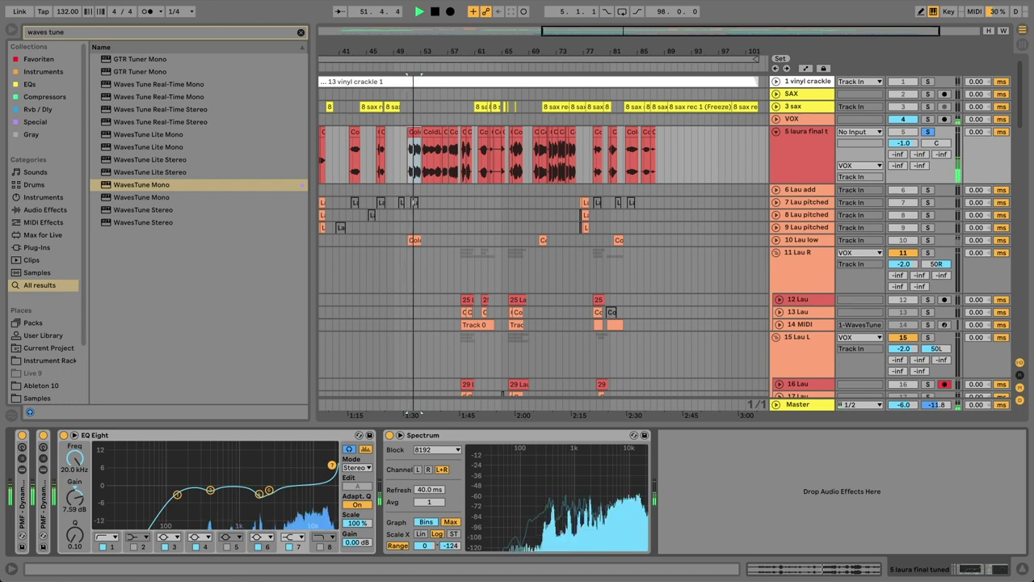
{"action": "key", "text": "space"}
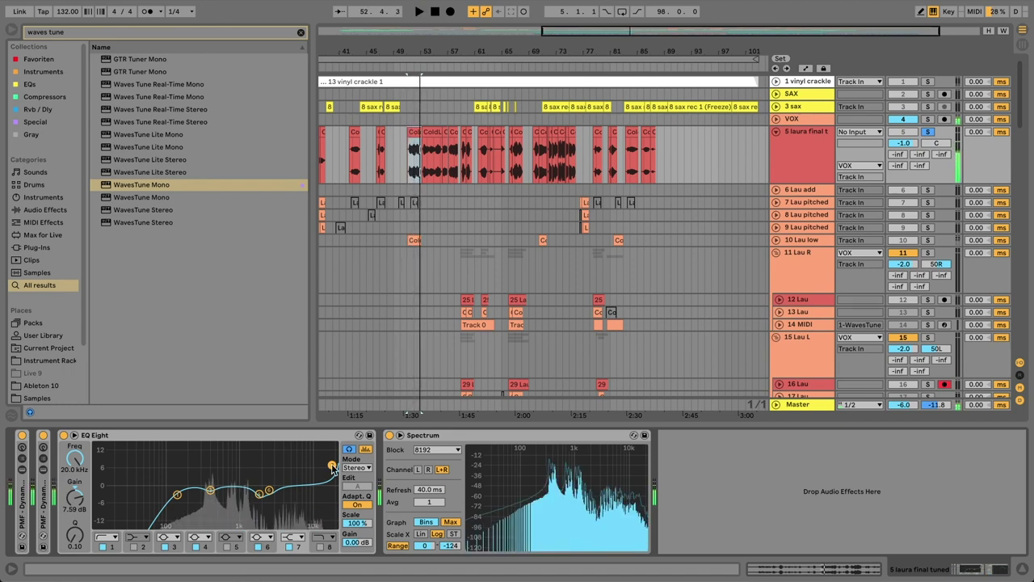
Step: Check the final vocal's output routing, and unfold and select the VOX group to show its device chain
{"action": "left_click", "coordinate": [861, 167]}
{"action": "left_click", "coordinate": [861, 167]}
{"action": "left_click", "coordinate": [775, 119]}
{"action": "left_click", "coordinate": [793, 120]}
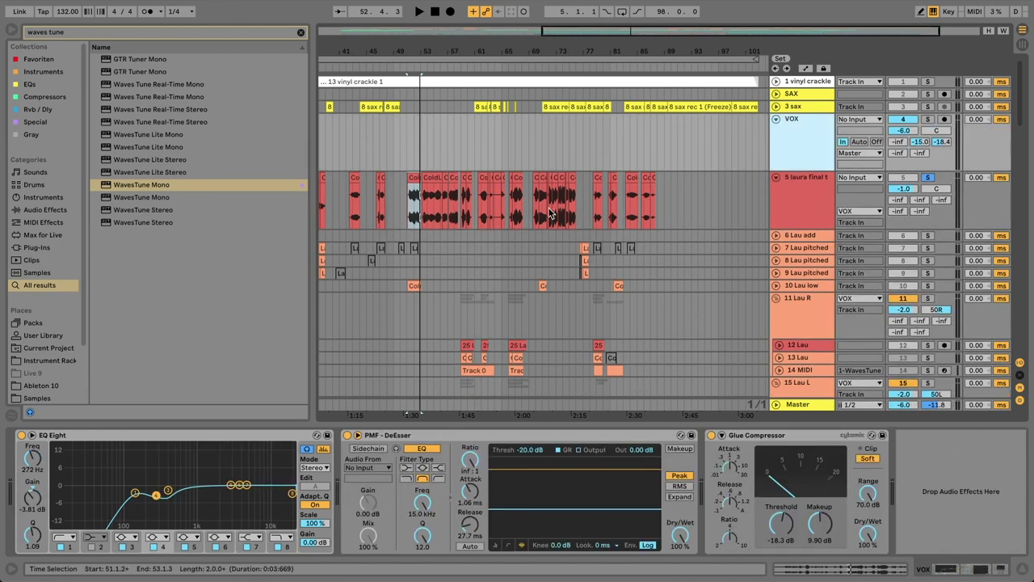
Step: Examine the VOX group EQ's bands at 138 Hz, 272 Hz and 400 Hz while auditioning the vocal phrase
{"action": "left_click", "coordinate": [135, 494]}
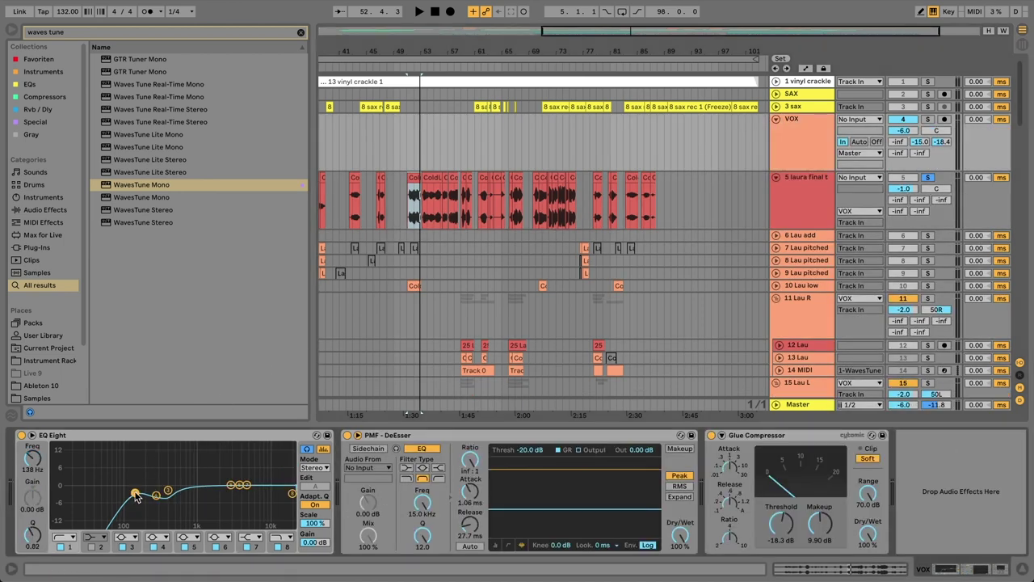
{"action": "left_click", "coordinate": [156, 495]}
{"action": "key", "text": "space"}
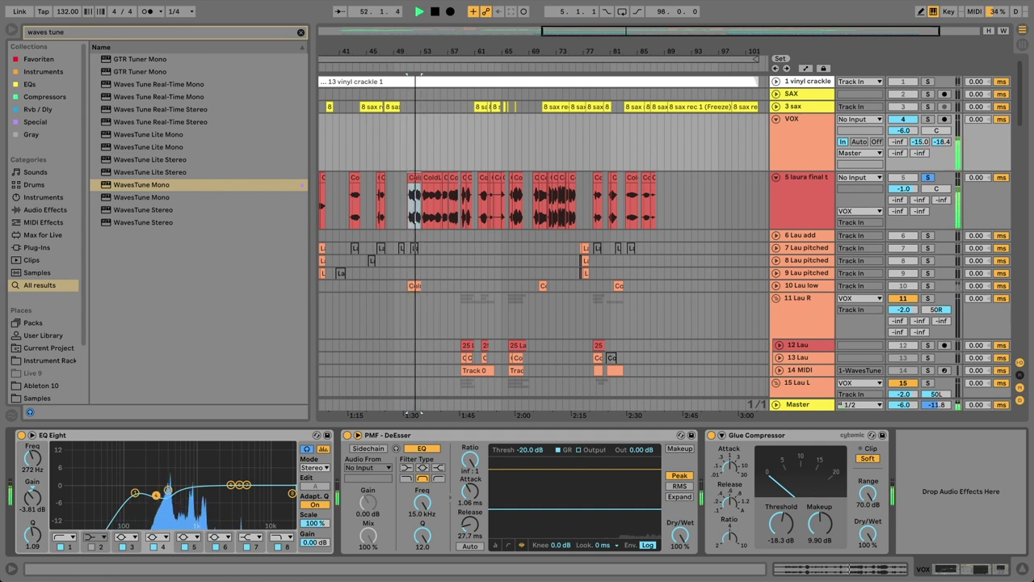
{"action": "left_click", "coordinate": [167, 489]}
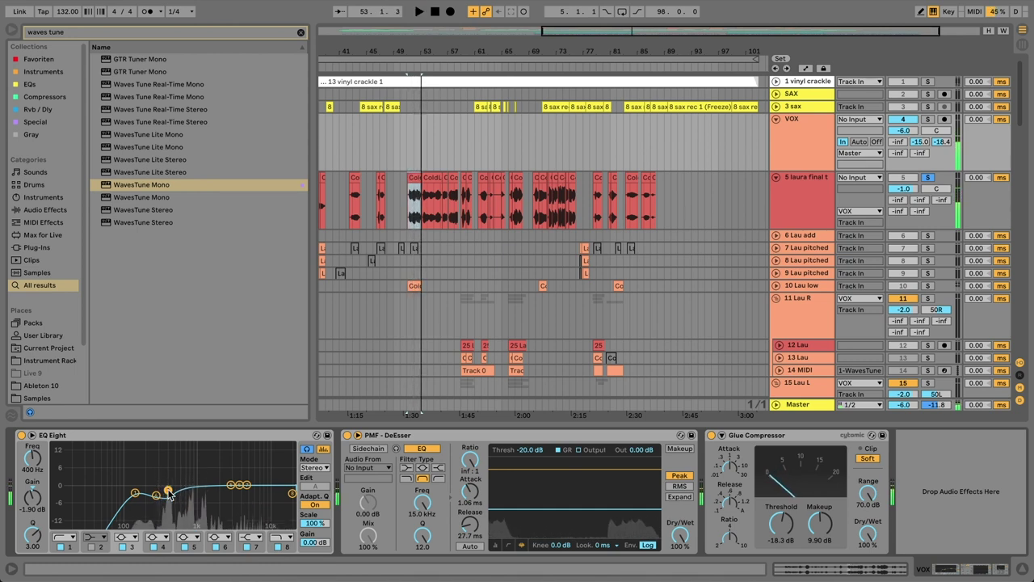
Step: Compare the vocal phrase with the VOX group's EQ Eight bypassed and reactivated
{"action": "left_click", "coordinate": [21, 435]}
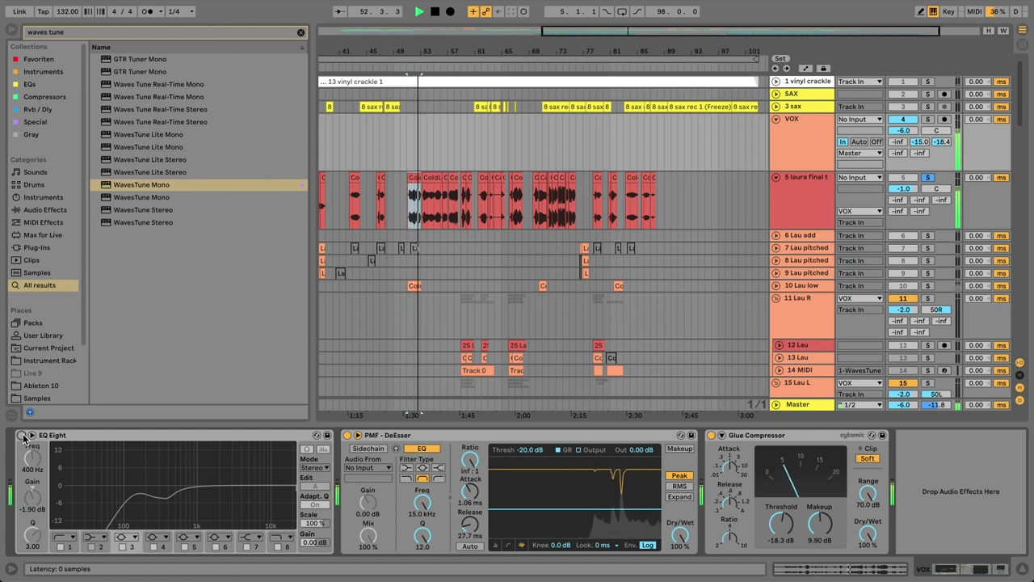
{"action": "left_click", "coordinate": [21, 434]}
{"action": "key", "text": "space"}
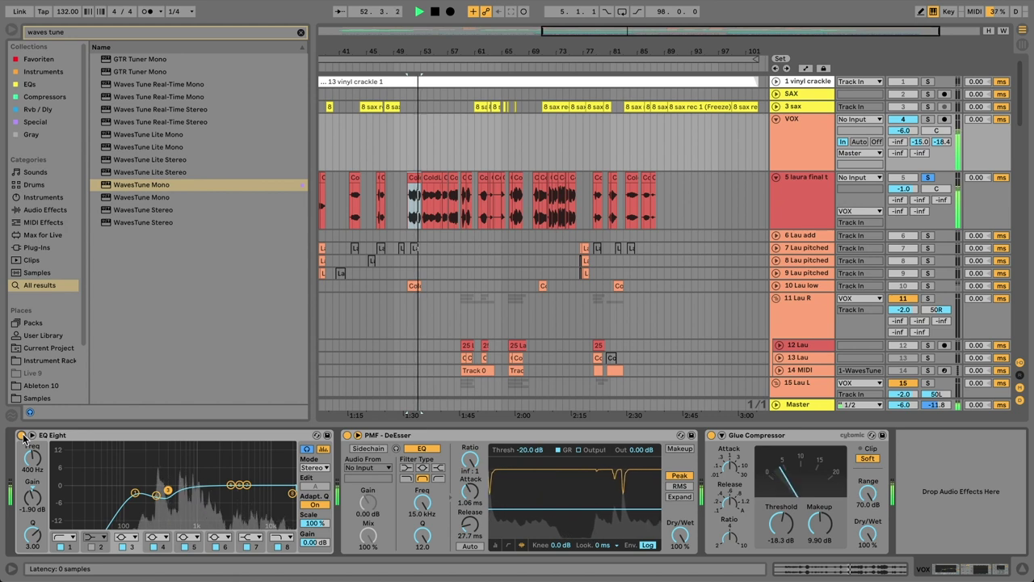
{"action": "key", "text": "space"}
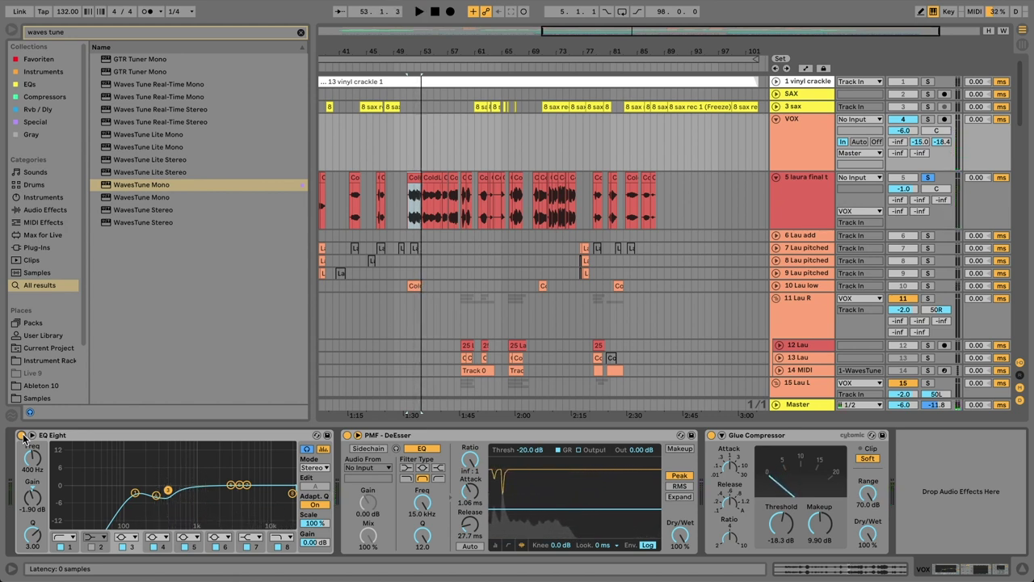
Step: Compare the vocal phrase with the VOX group's PMF - DeEsser bypassed and reactivated, checking its filter settings
{"action": "left_click", "coordinate": [420, 433]}
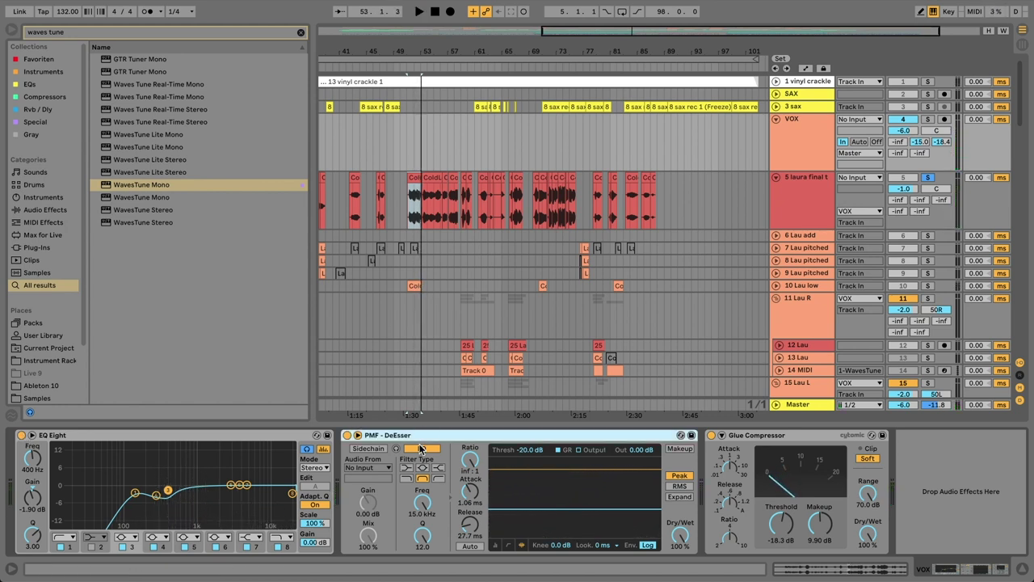
{"action": "left_click", "coordinate": [422, 479]}
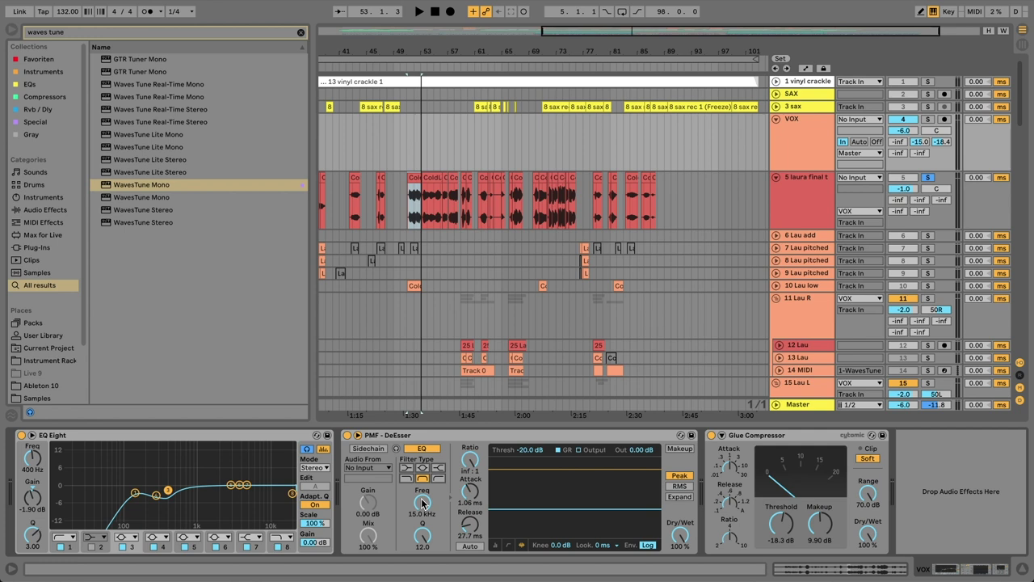
{"action": "key", "text": "space"}
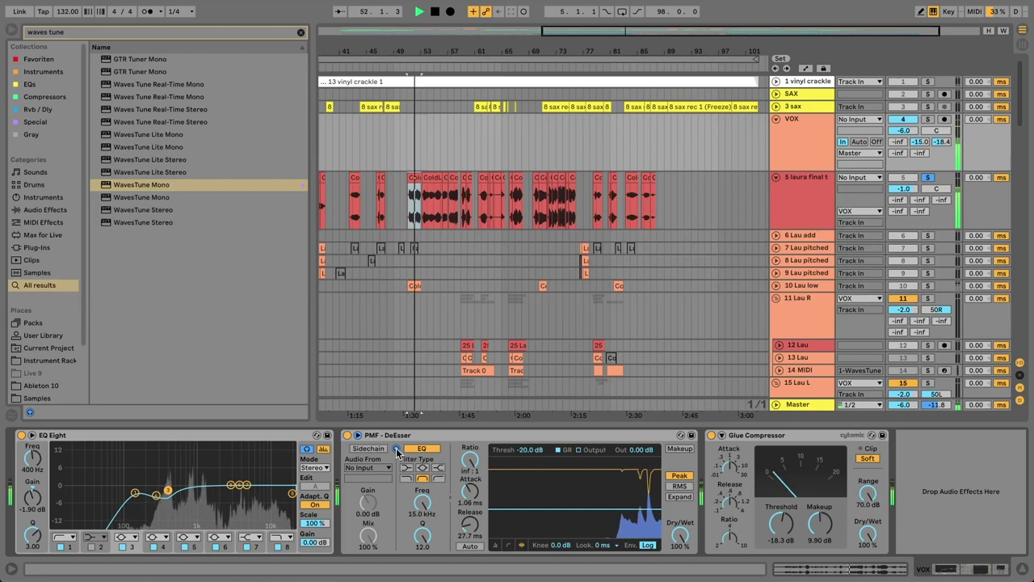
{"action": "key", "text": "space"}
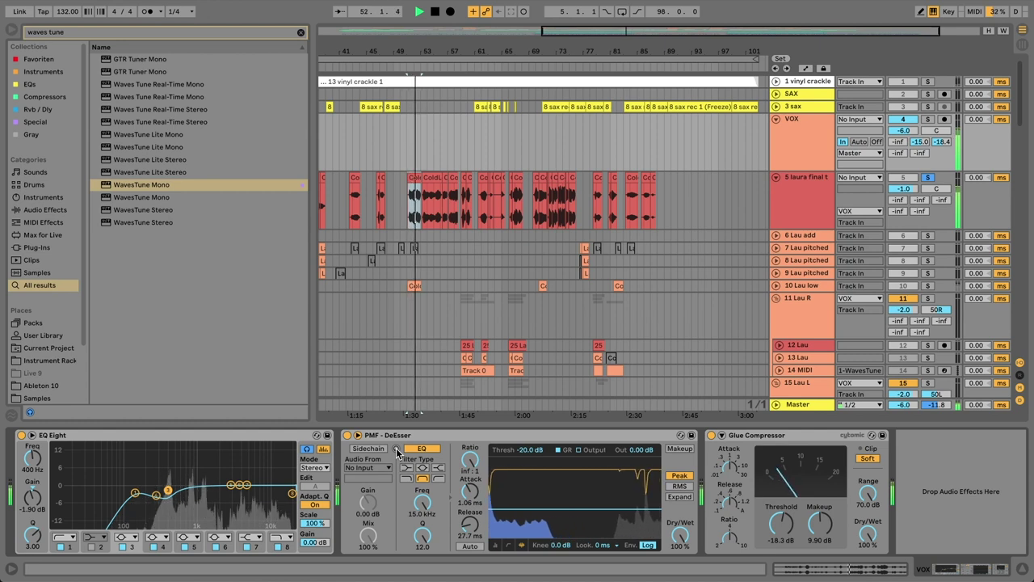
{"action": "left_click", "coordinate": [348, 435]}
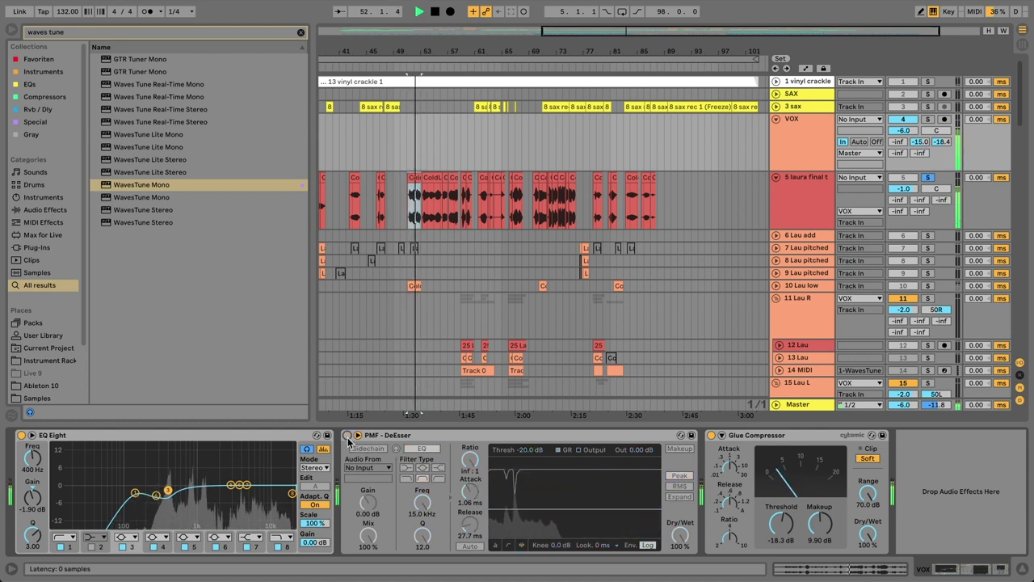
{"action": "left_click", "coordinate": [347, 436]}
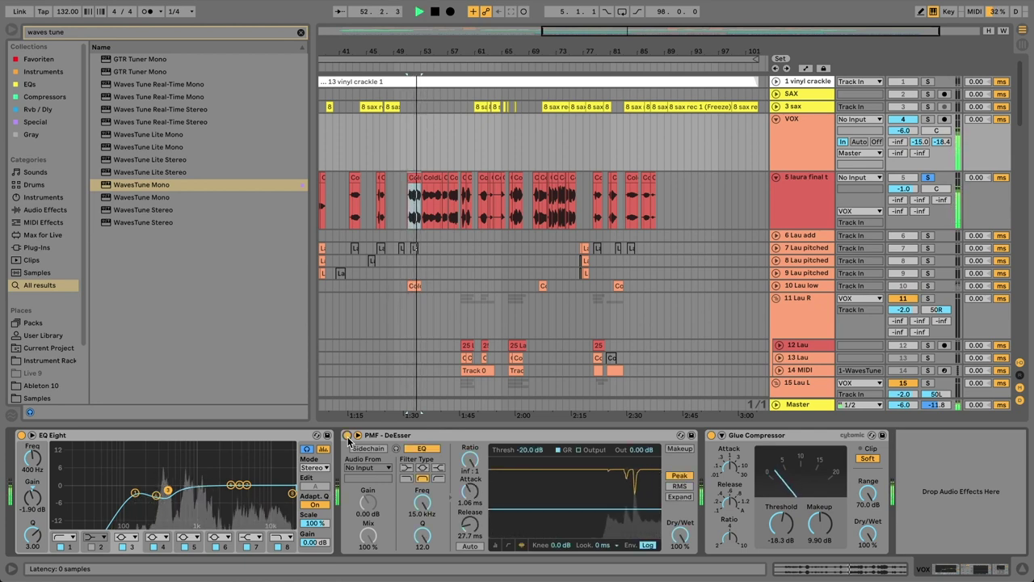
{"action": "key", "text": "space"}
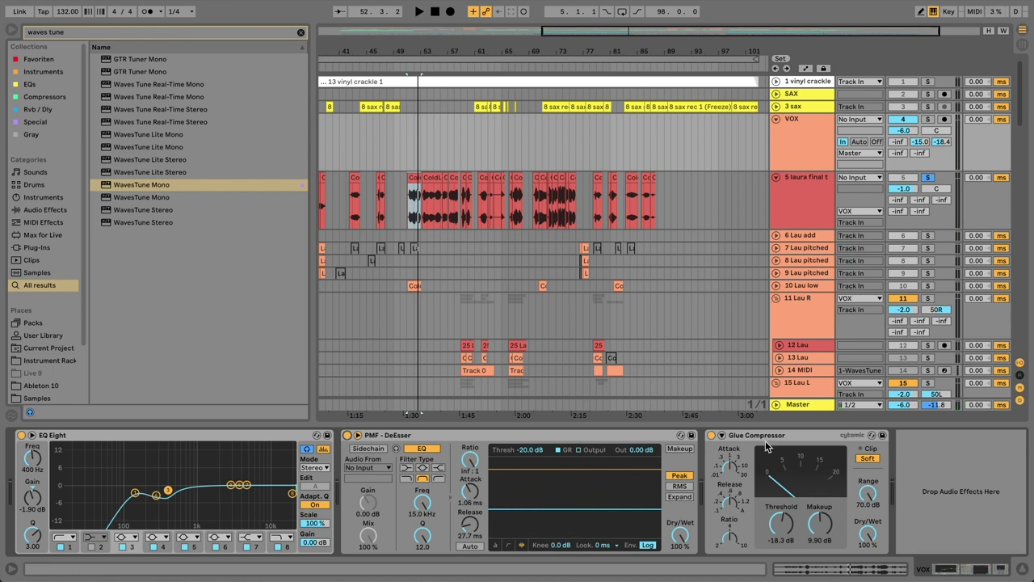
Step: Examine the threshold and makeup settings of the VOX group's Glue Compressor and the group's send levels
{"action": "left_click", "coordinate": [771, 525]}
{"action": "left_click", "coordinate": [832, 525]}
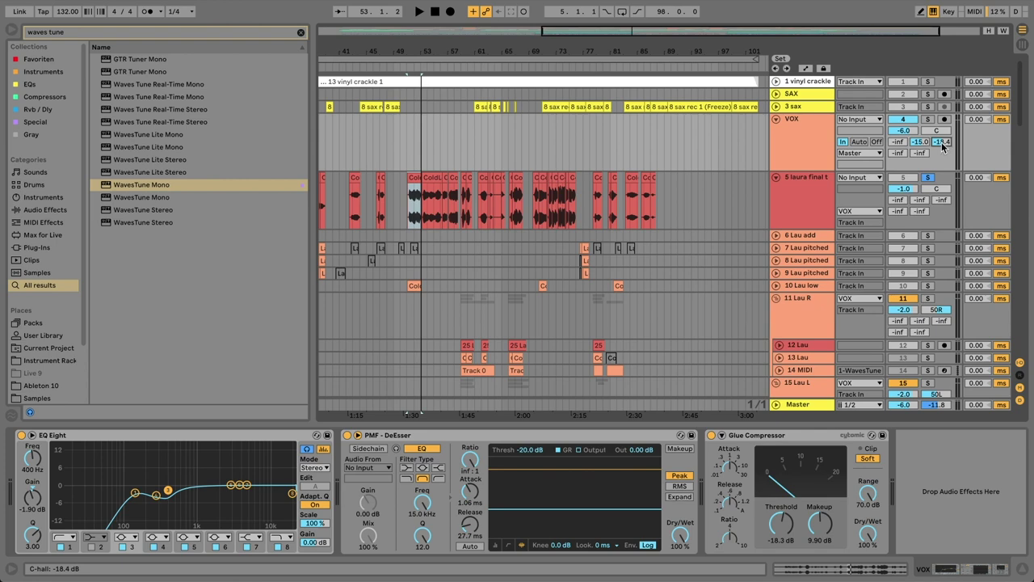
Step: Solo the 11 Lau R, 15 Lau L and 19 Lau low groups and unfold them, placing the start position at bar 59
{"action": "key", "text": "super+alt+u"}
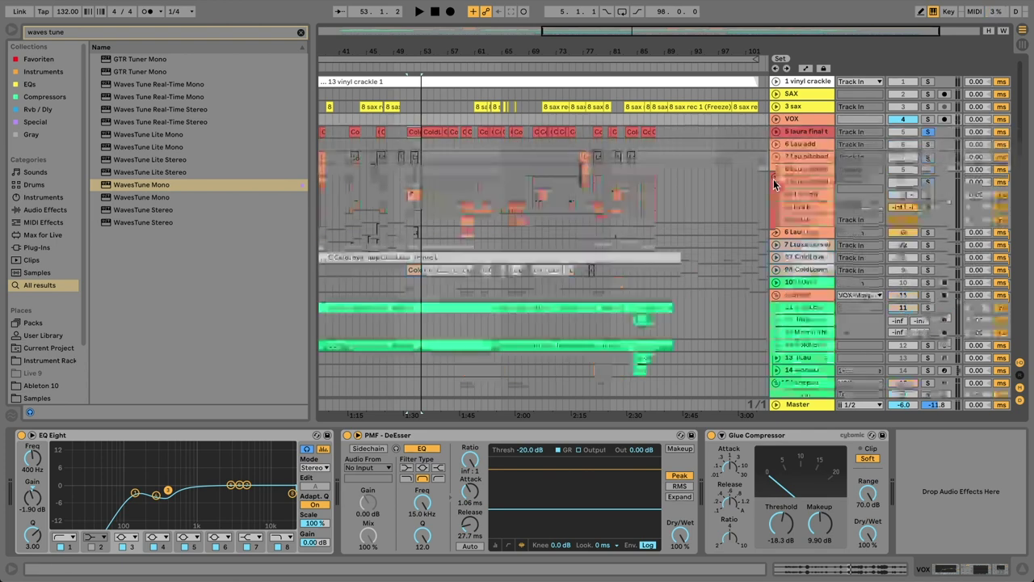
{"action": "left_click", "coordinate": [804, 211]}
{"action": "left_click", "coordinate": [802, 231], "text": "shift"}
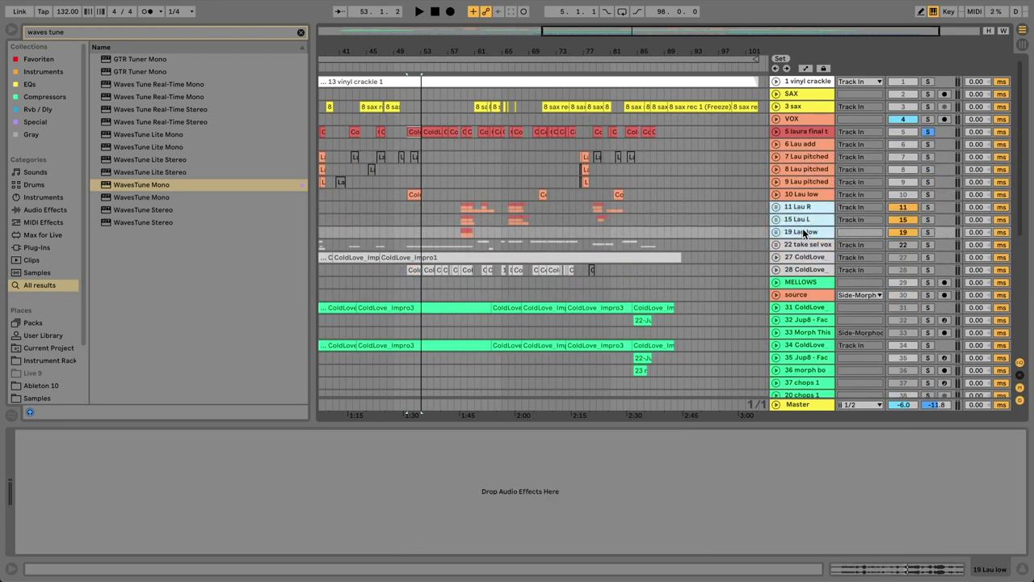
{"action": "left_click", "coordinate": [928, 208]}
{"action": "left_click", "coordinate": [462, 233]}
{"action": "left_click", "coordinate": [777, 232]}
{"action": "left_click", "coordinate": [777, 219]}
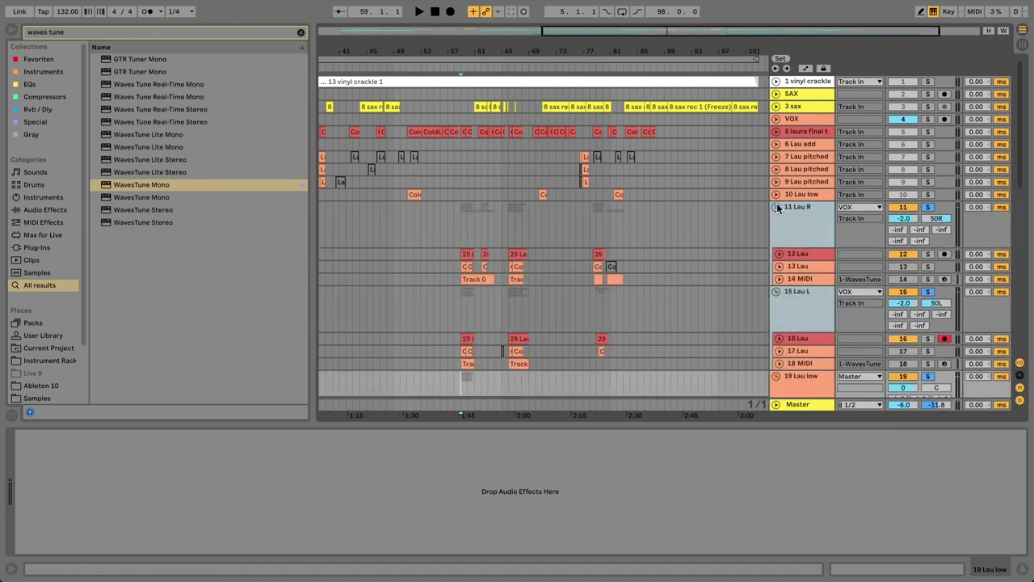
{"action": "left_click", "coordinate": [776, 207]}
Step: Hide the browser and audition the soloed Lau backing vocal groups from bar 59
{"action": "scroll", "coordinate": [776, 207], "scroll_direction": "down", "scroll_amount": 3}
{"action": "key", "text": "super+alt+b"}
{"action": "scroll", "coordinate": [180, 75], "scroll_direction": "up", "scroll_amount": 1}
{"action": "scroll", "coordinate": [180, 74], "scroll_direction": "down", "scroll_amount": 1}
{"action": "key", "text": "space"}
{"action": "left_click_drag", "start_coordinate": [173, 30], "coordinate": [172, 93]}
{"action": "key", "text": "space"}
{"action": "key", "text": "space"}
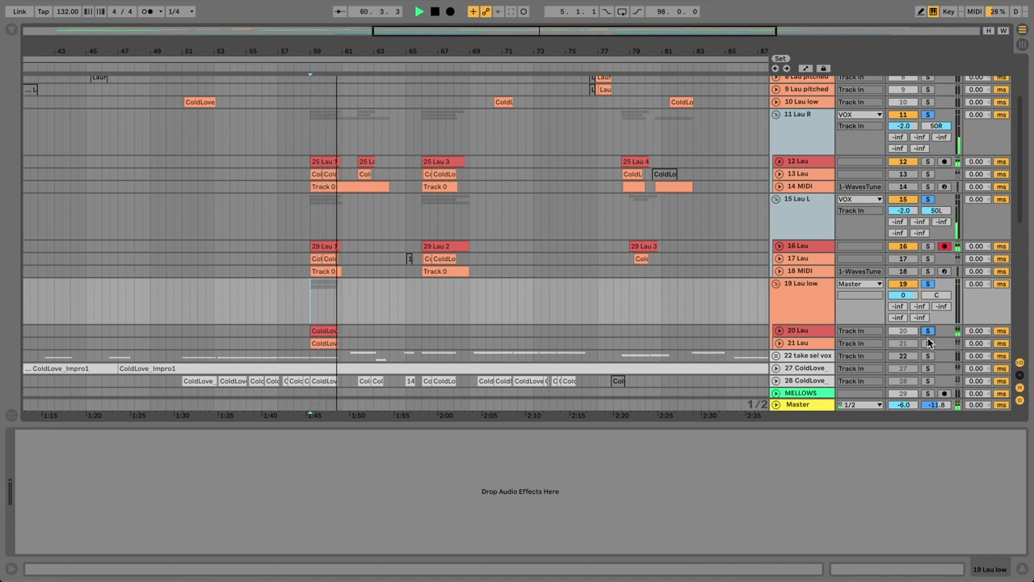
{"action": "key", "text": "space"}
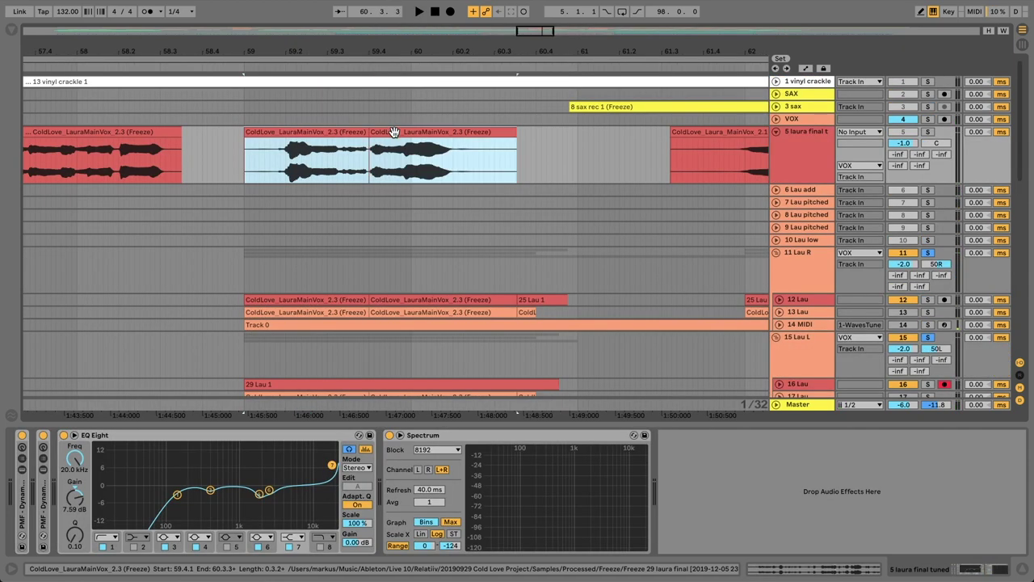
Step: Copy the main vocal's bar 59 phrase onto 13 Lau, and unfold and activate the 14 MIDI track beneath it
{"action": "scroll", "coordinate": [410, 107], "scroll_direction": "down", "scroll_amount": 1}
{"action": "left_click", "coordinate": [411, 295]}
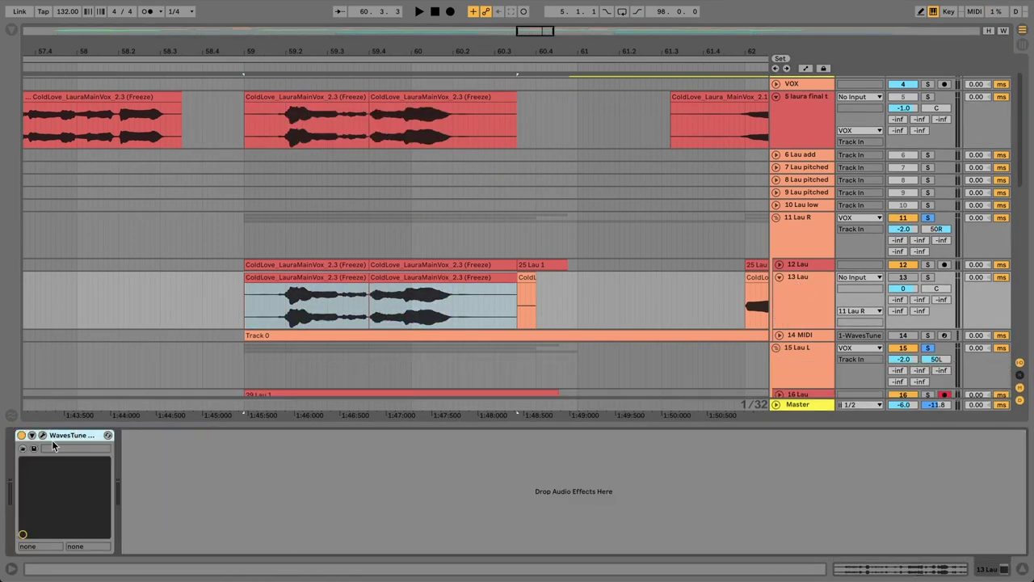
{"action": "left_click", "coordinate": [792, 335]}
{"action": "left_click", "coordinate": [780, 335]}
{"action": "scroll", "coordinate": [840, 282], "scroll_direction": "down", "scroll_amount": 3}
{"action": "left_click", "coordinate": [905, 219]}
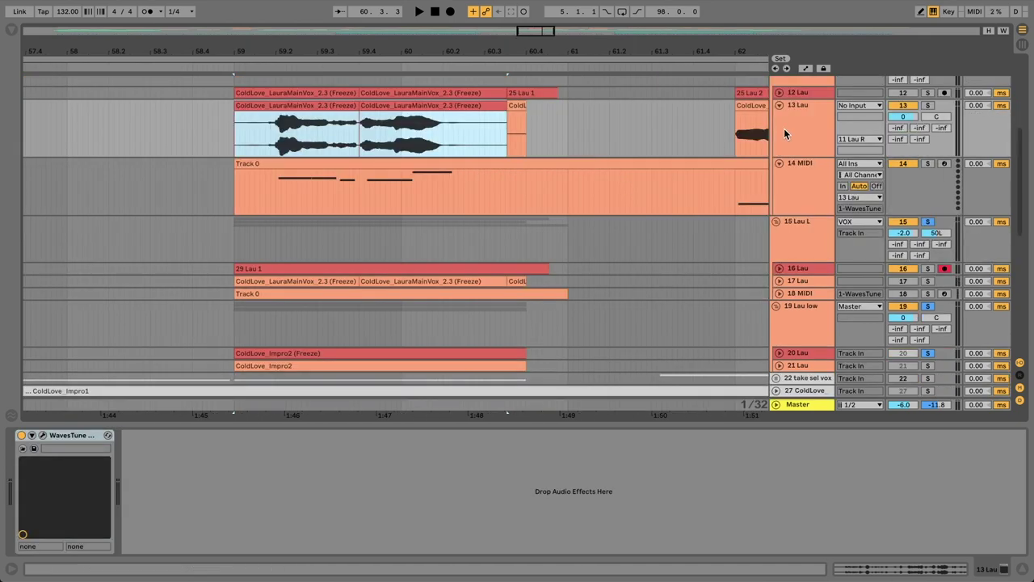
Step: Enable Receive MIDI in the WavesTune plug-in on 13 Lau and close its window
{"action": "left_click", "coordinate": [784, 128]}
{"action": "left_click", "coordinate": [43, 434]}
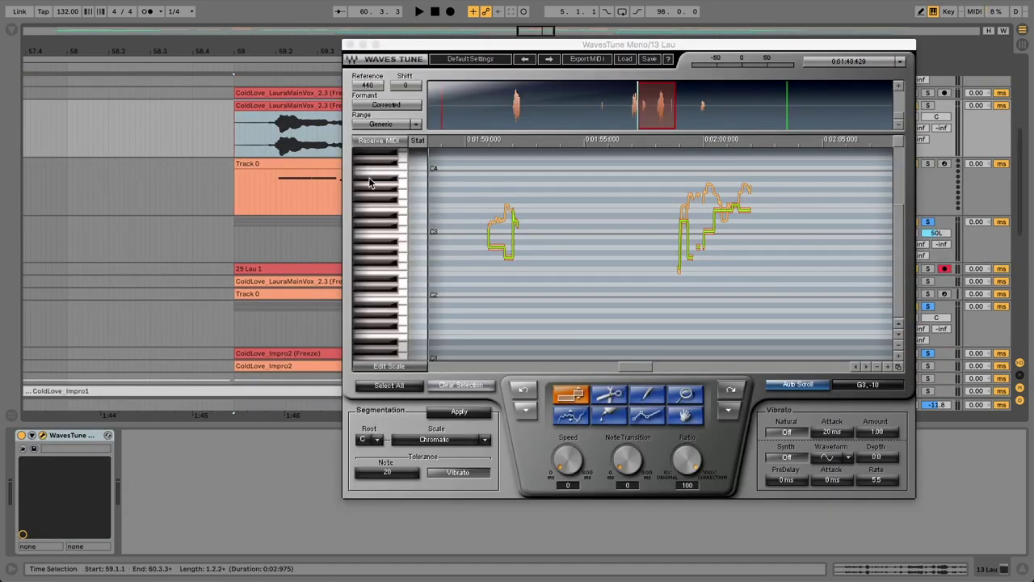
{"action": "left_click", "coordinate": [374, 143]}
{"action": "left_click", "coordinate": [350, 44]}
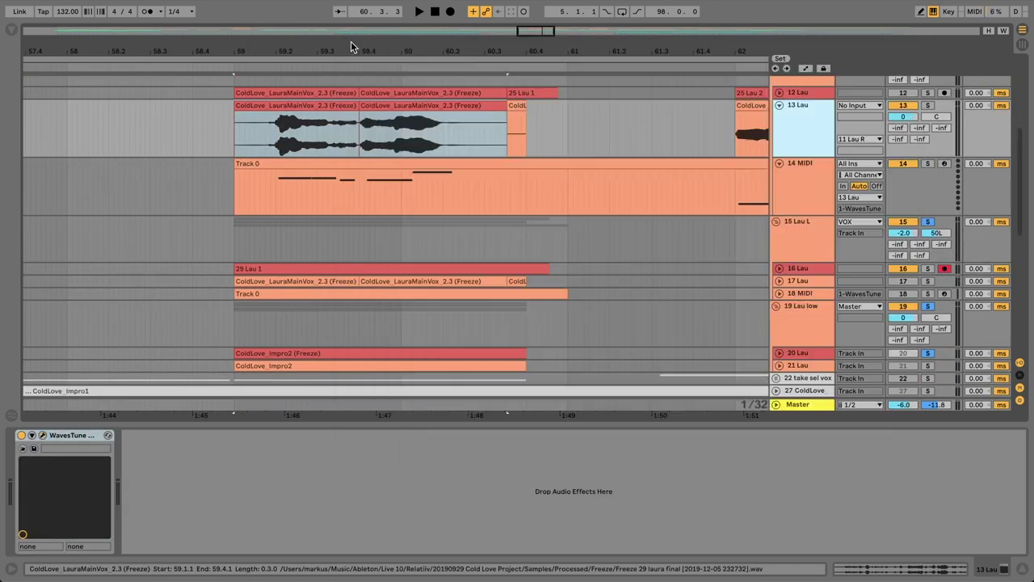
Step: Check that 14 MIDI is routed to WavesTune on 13 Lau and arm the MIDI track for recording
{"action": "left_click", "coordinate": [851, 196]}
{"action": "left_click", "coordinate": [852, 196]}
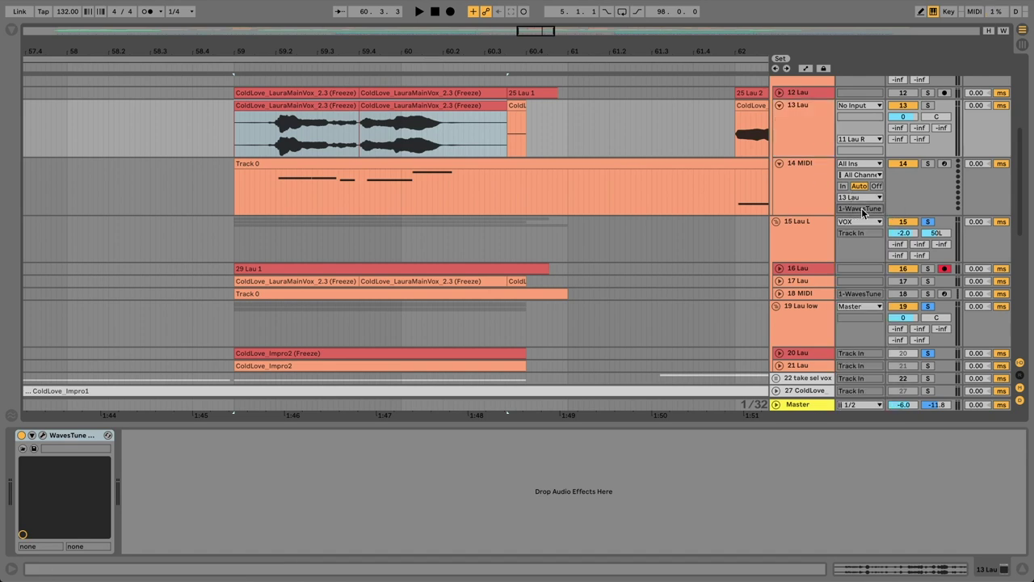
{"action": "left_click", "coordinate": [945, 163]}
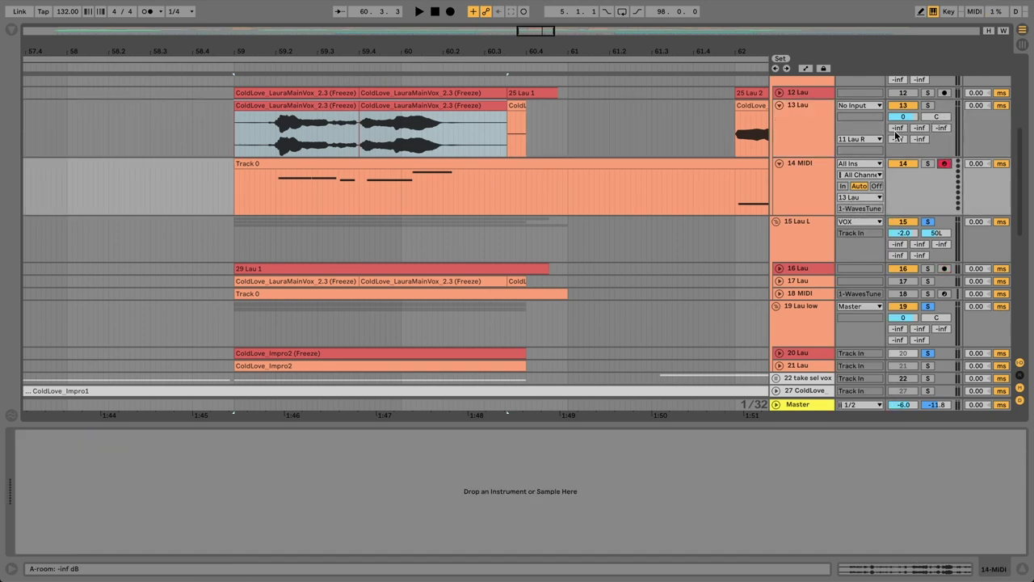
Step: Deactivate the Track 0 clip on 14 MIDI and record new harmony notes over the soloed 13 Lau phrase at bar 59
{"action": "left_click", "coordinate": [677, 163]}
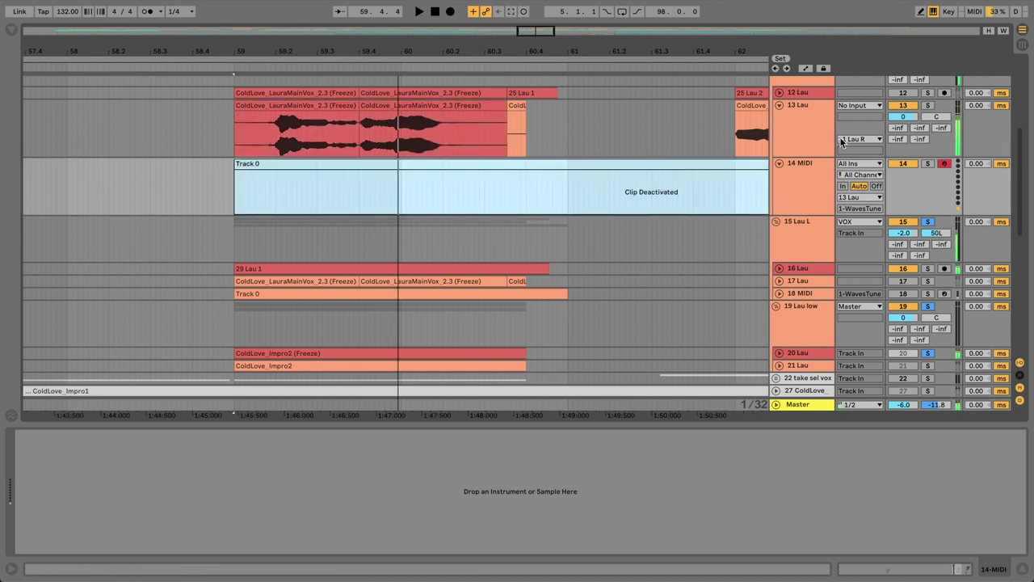
{"action": "left_click", "coordinate": [927, 105]}
{"action": "key", "text": "space"}
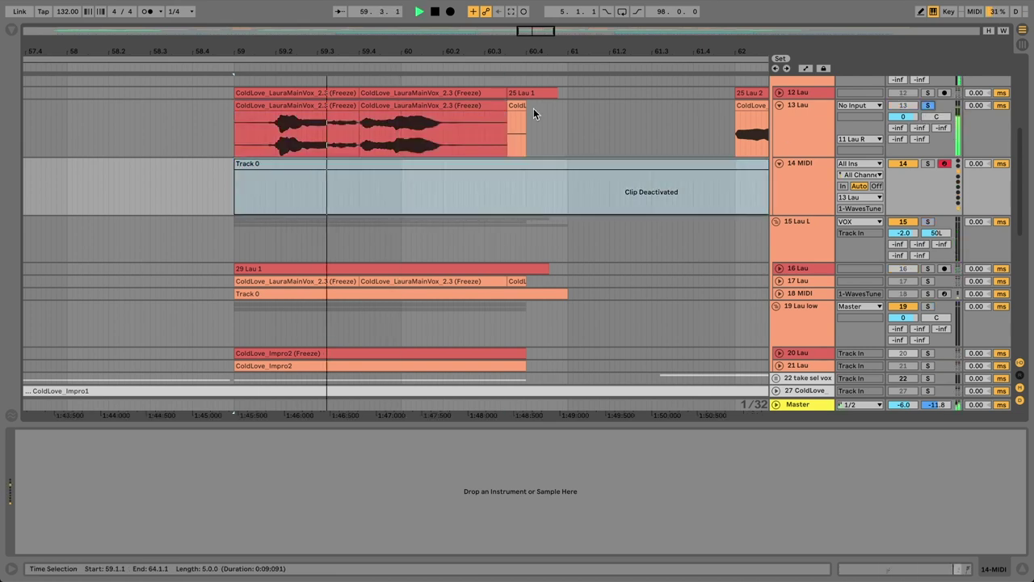
{"action": "key", "text": "space"}
{"action": "key", "text": "space"}
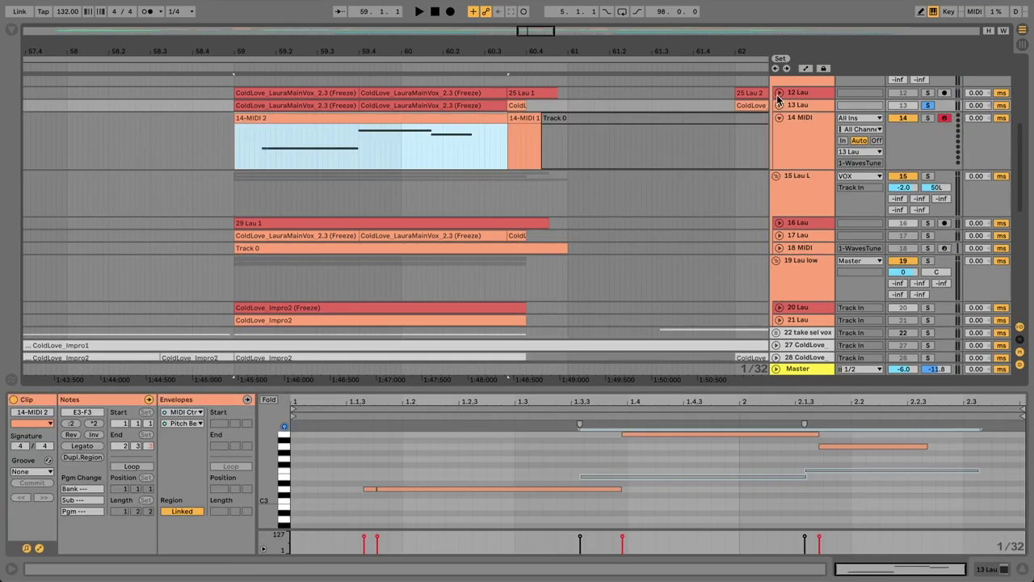
Step: Solo and arm 12 Lau with 13 Lau Post FX as its input, and record the retuned vocal from bar 59
{"action": "left_click", "coordinate": [928, 93]}
{"action": "left_click", "coordinate": [861, 127]}
{"action": "left_click", "coordinate": [873, 116]}
{"action": "left_click", "coordinate": [944, 93]}
{"action": "left_click", "coordinate": [335, 93]}
{"action": "left_click", "coordinate": [450, 12]}
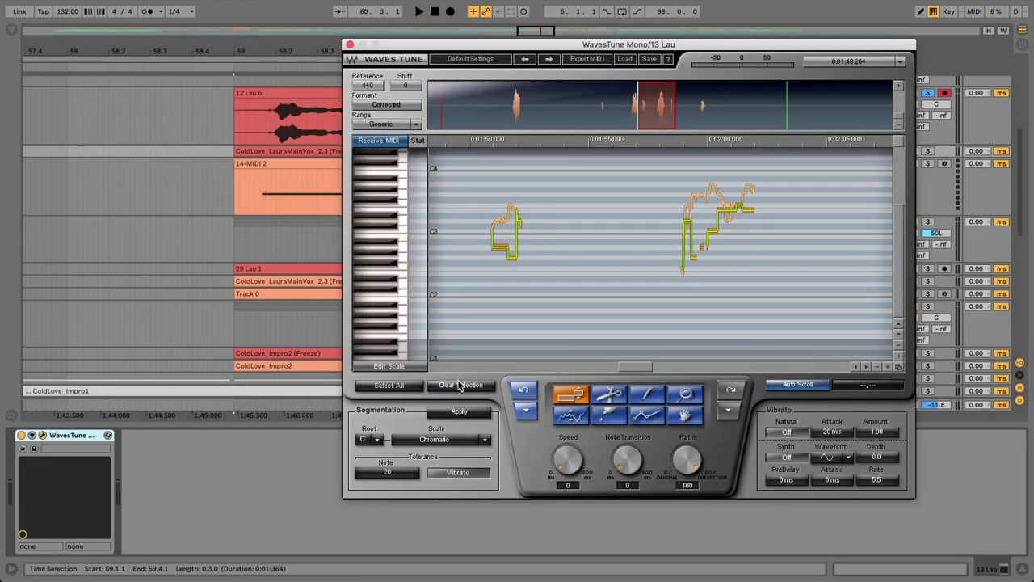
Step: Clear the detected pitch data in 13 Lau's WavesTune plug-in and close its window
{"action": "left_click", "coordinate": [464, 386]}
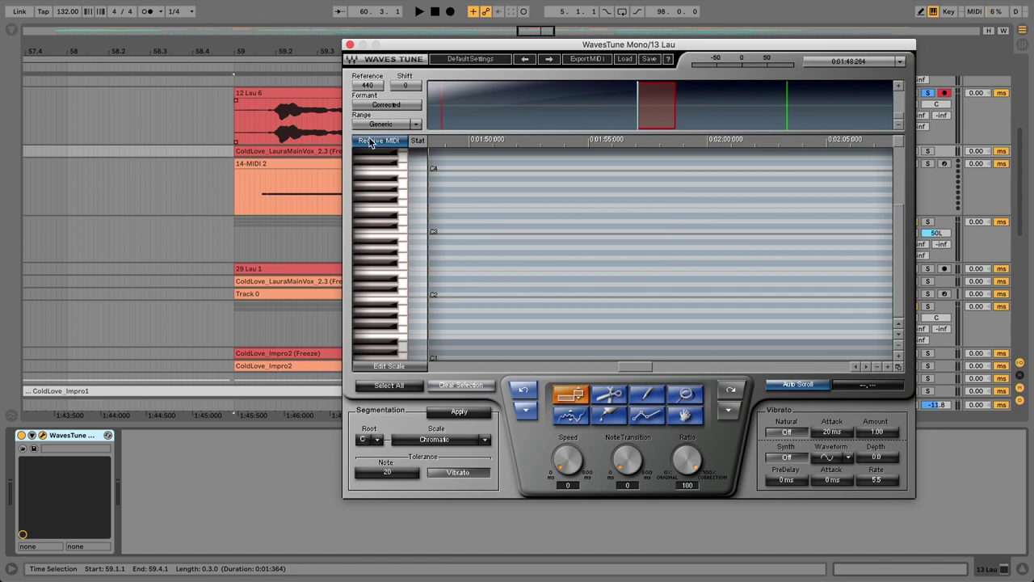
{"action": "left_click", "coordinate": [349, 43]}
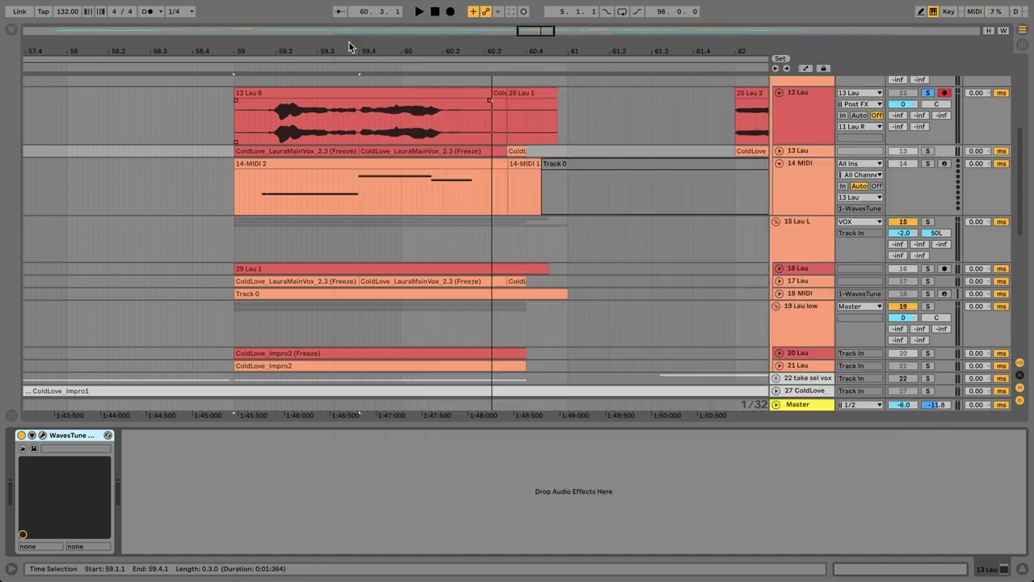
Step: Fold the 11 Lau R and 15 Lau L groups, viewing their EQ and de-esser chains
{"action": "left_click", "coordinate": [775, 162]}
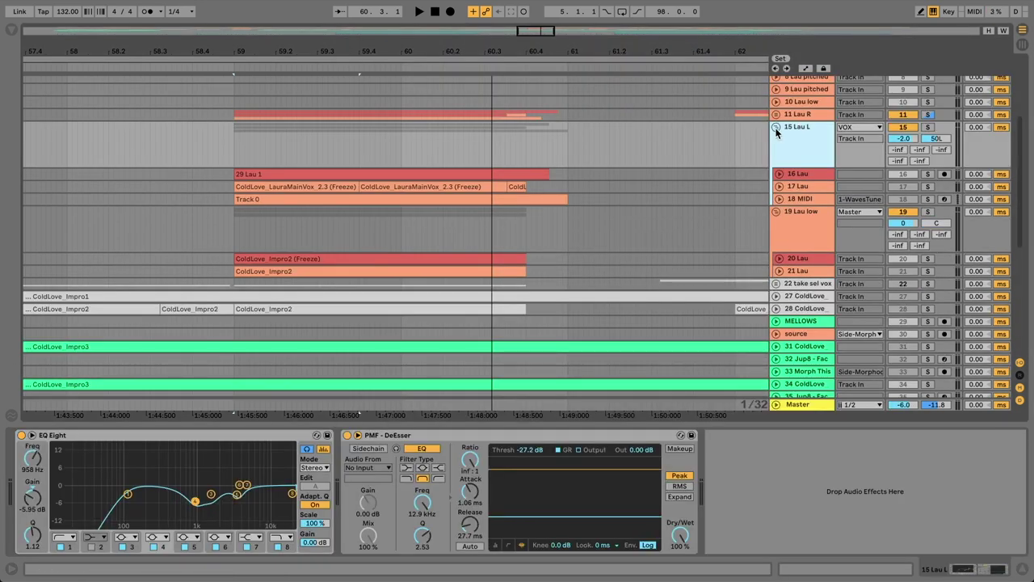
{"action": "left_click", "coordinate": [776, 115]}
{"action": "left_click", "coordinate": [774, 114]}
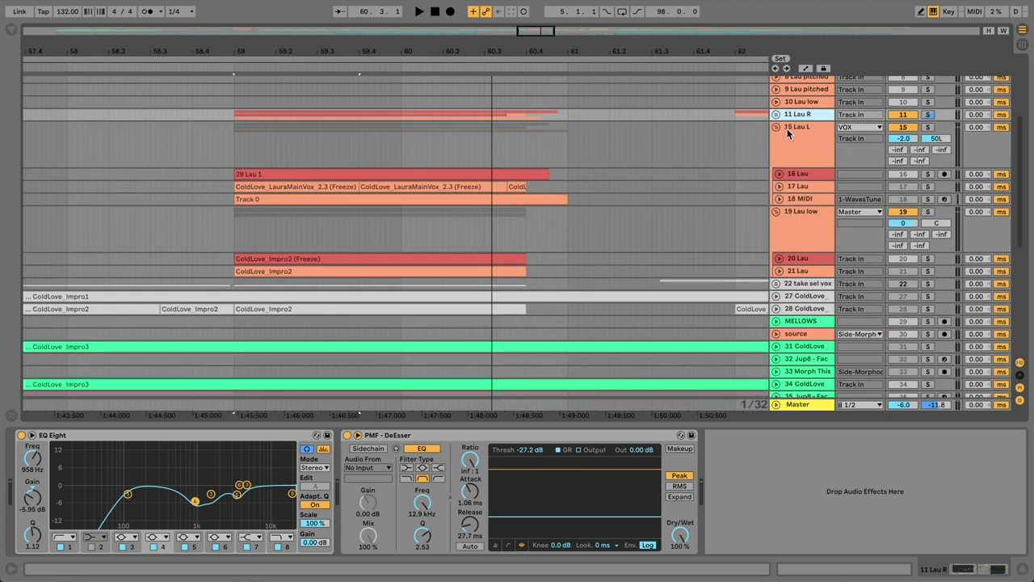
{"action": "left_click", "coordinate": [785, 127]}
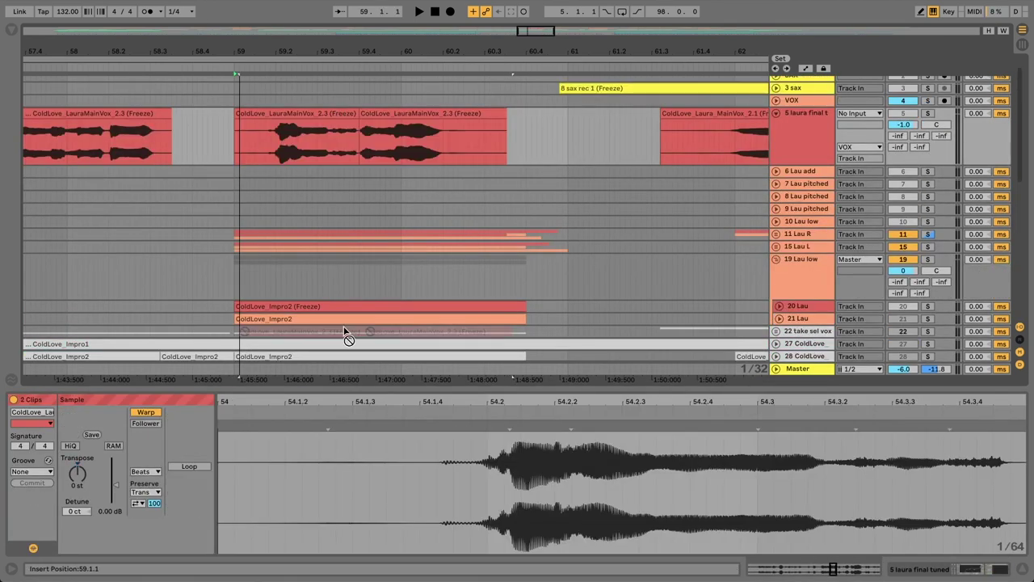
Step: Copy the two main vocal clips at bar 59 onto 21 Lau, keeping Warp on
{"action": "left_click", "coordinate": [432, 319], "text": "shift"}
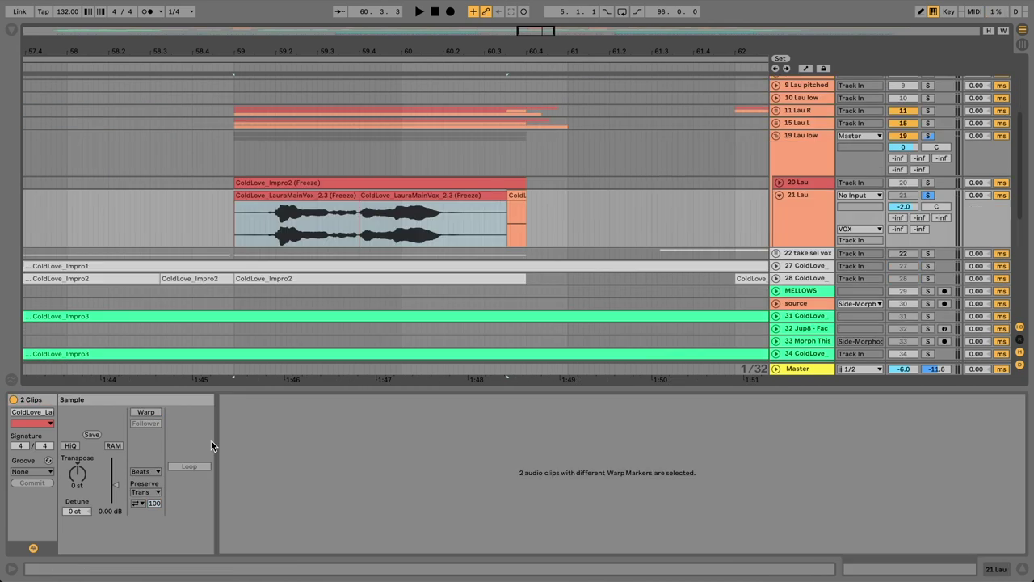
{"action": "key", "text": "super+z"}
{"action": "key", "text": "super+z"}
{"action": "key", "text": "super+shift+z"}
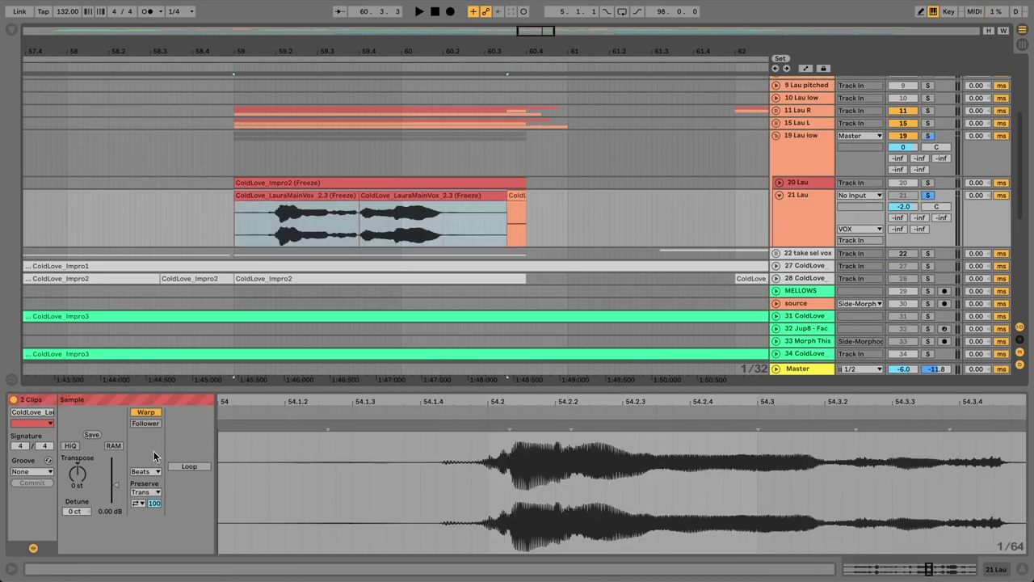
Step: Set the two 21 Lau clips to Complex Pro warp mode with formants at 0.00 and audition them
{"action": "left_click", "coordinate": [145, 471]}
{"action": "left_click", "coordinate": [139, 531]}
{"action": "left_click_drag", "start_coordinate": [146, 492], "coordinate": [146, 541]}
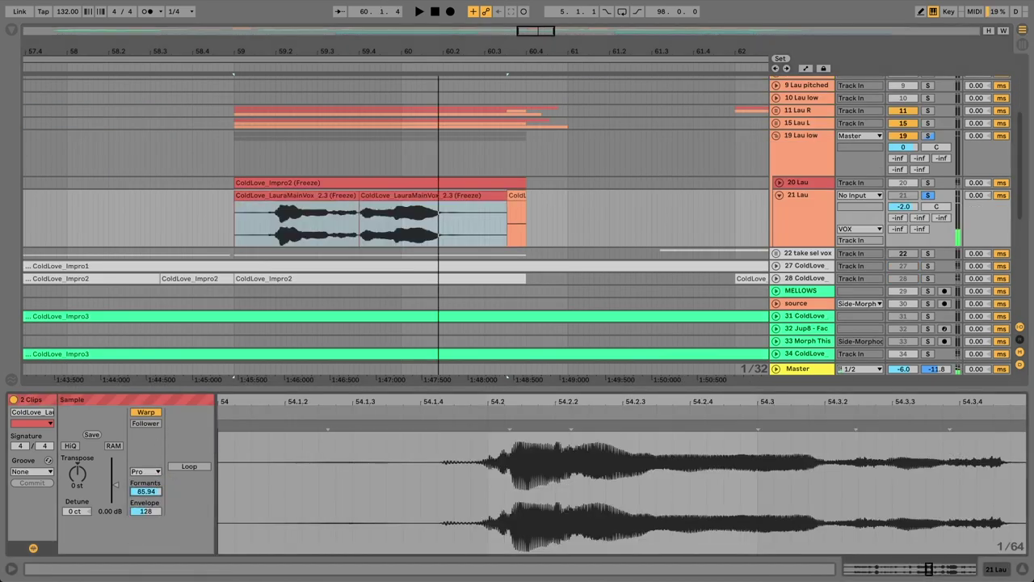
{"action": "key", "text": "space"}
{"action": "key", "text": "space"}
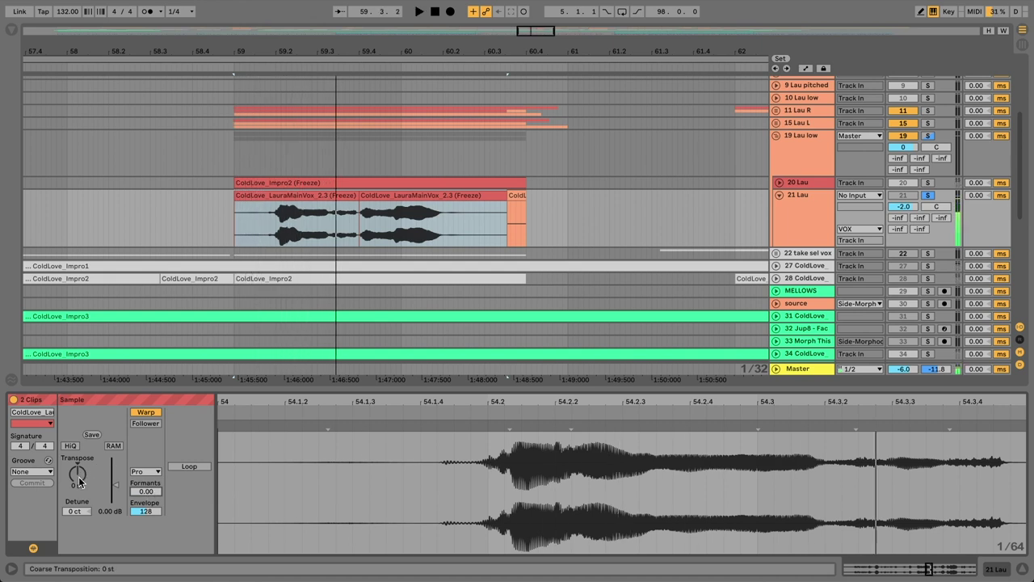
Step: Transpose the two 21 Lau clips by -12 st, audition the low voice and hide the clip view
{"action": "left_click_drag", "start_coordinate": [79, 482], "coordinate": [80, 517]}
{"action": "key", "text": "space"}
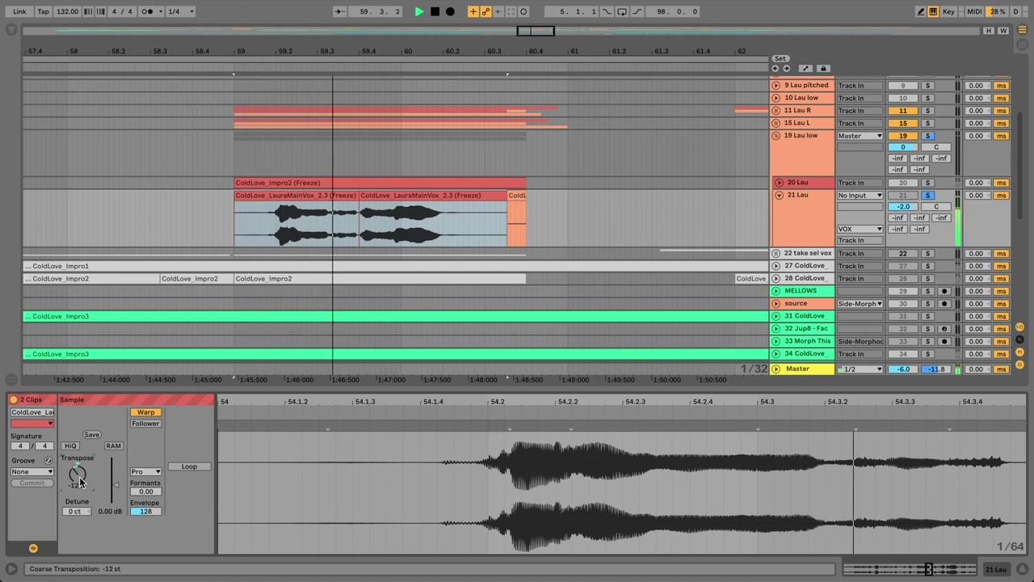
{"action": "key", "text": "space"}
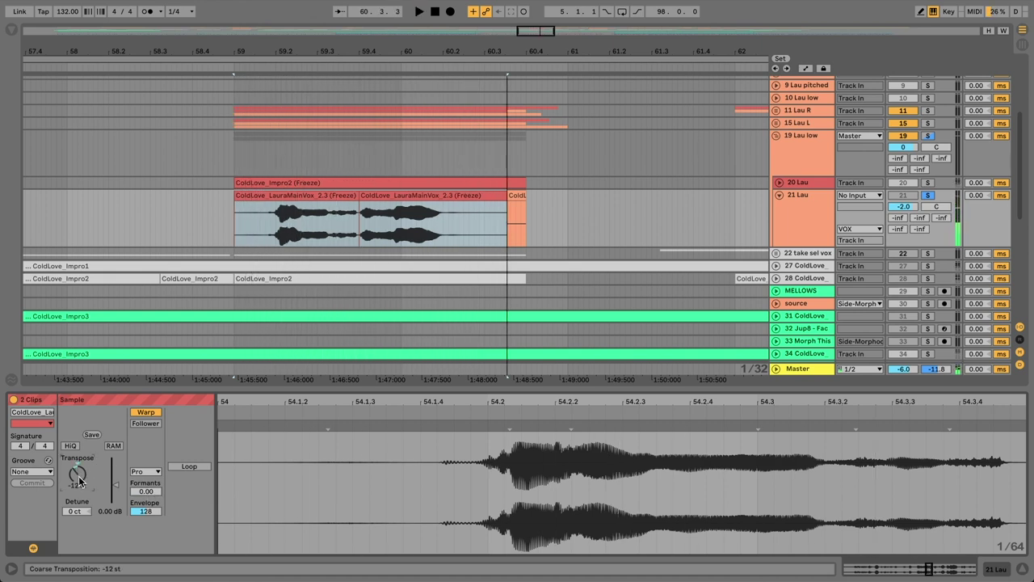
{"action": "key", "text": "super+alt+l"}
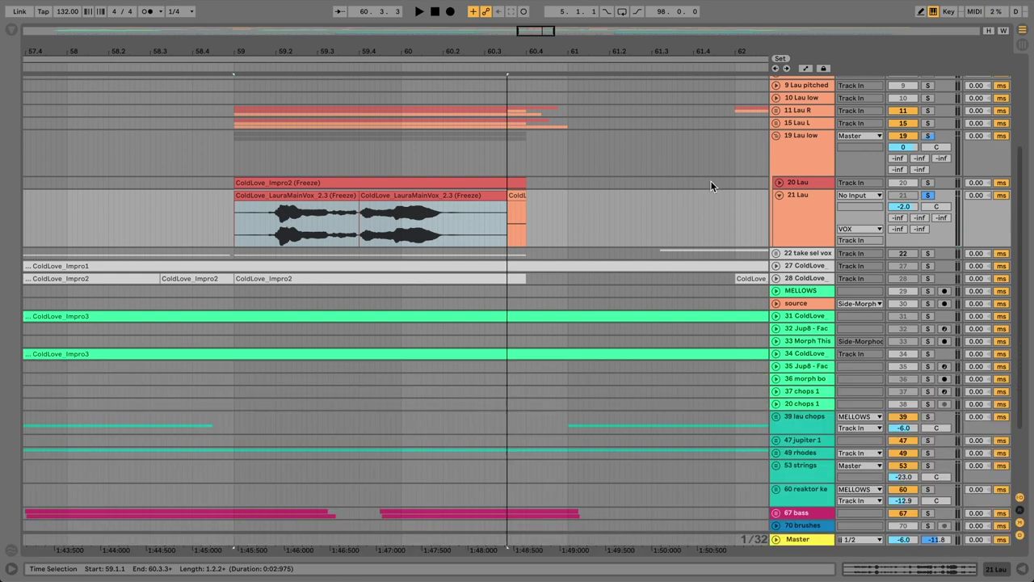
Step: Fold the 19 Lau low group and turn off its solo
{"action": "left_click", "coordinate": [776, 135]}
{"action": "left_click", "coordinate": [928, 137]}
Step: Unfold the PMF - SENDS group and show it beside the return tracks in Session View
{"action": "left_click", "coordinate": [776, 483]}
{"action": "scroll", "coordinate": [811, 446], "scroll_direction": "down", "scroll_amount": 3}
{"action": "key", "text": "super+alt+r"}
{"action": "scroll", "coordinate": [812, 446], "scroll_direction": "down", "scroll_amount": 2}
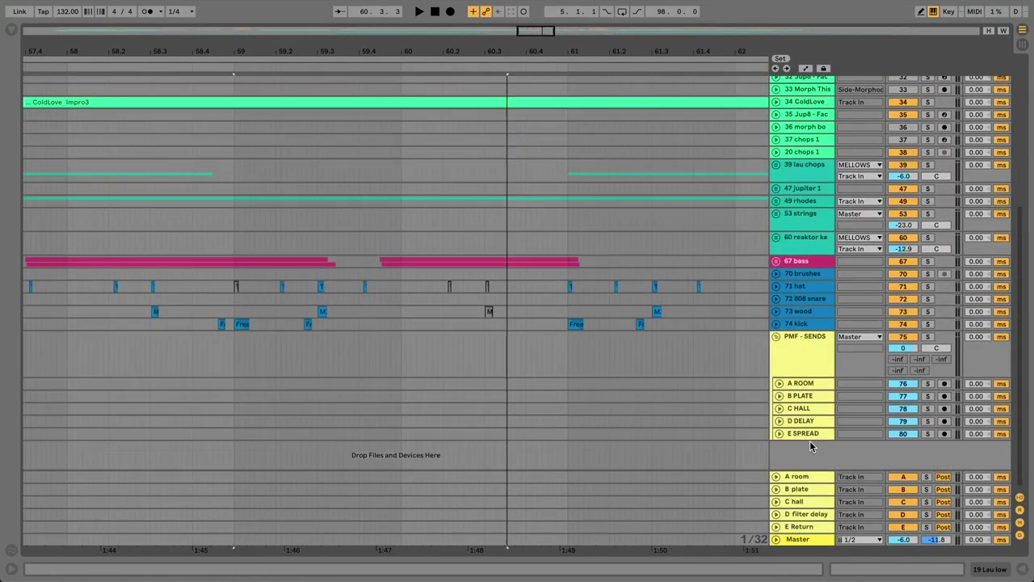
{"action": "left_click", "coordinate": [816, 336]}
{"action": "key", "text": "Tab"}
{"action": "scroll", "coordinate": [790, 162], "scroll_direction": "right", "scroll_amount": 15}
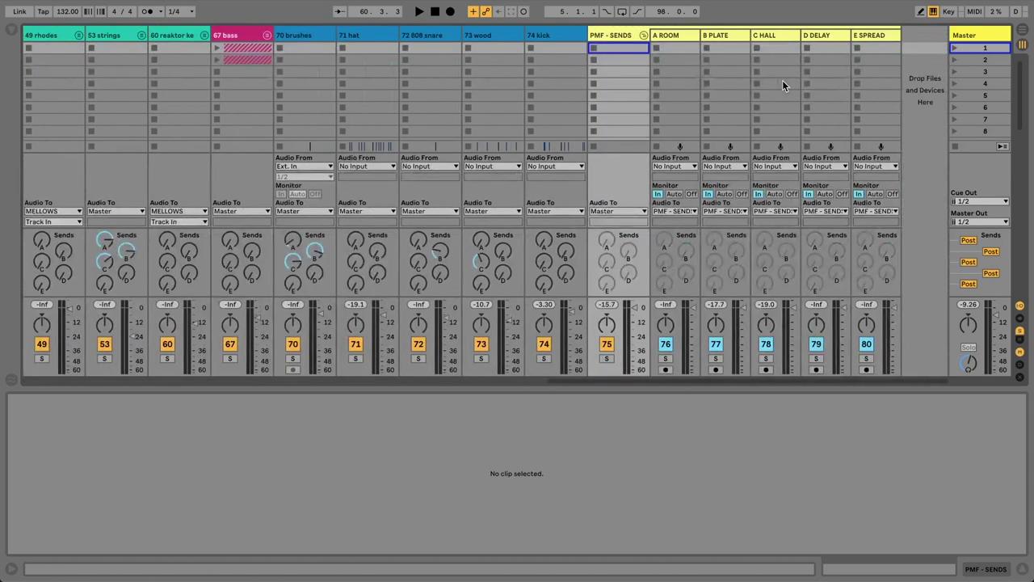
{"action": "key", "text": "super+alt+r"}
{"action": "scroll", "coordinate": [716, 69], "scroll_direction": "right", "scroll_amount": 5}
Step: Check the output routing choices of the A room, B plate and C hall return tracks, leaving them as they are
{"action": "left_click", "coordinate": [778, 210]}
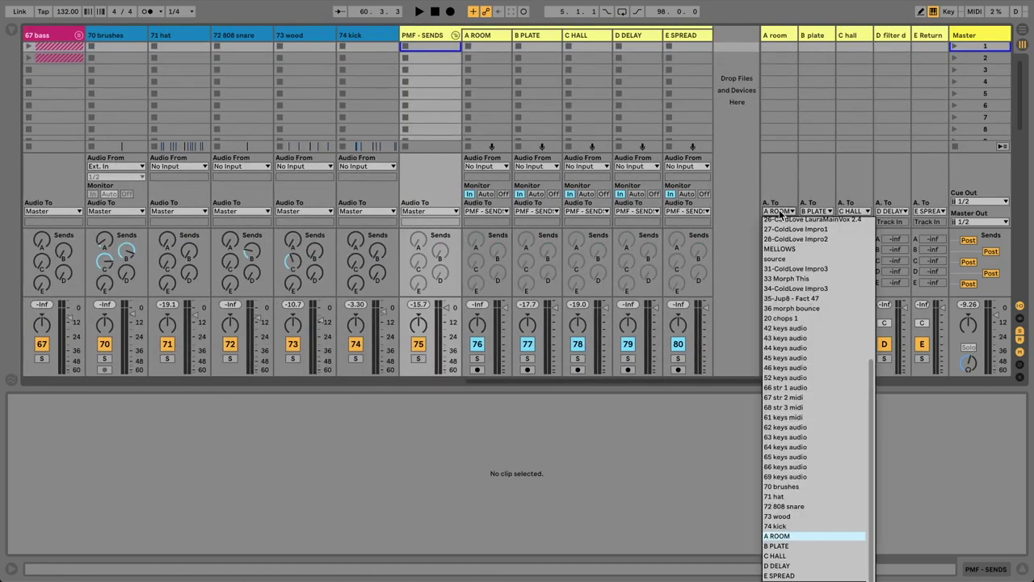
{"action": "left_click", "coordinate": [780, 212]}
{"action": "left_click", "coordinate": [812, 212]}
{"action": "left_click", "coordinate": [812, 211]}
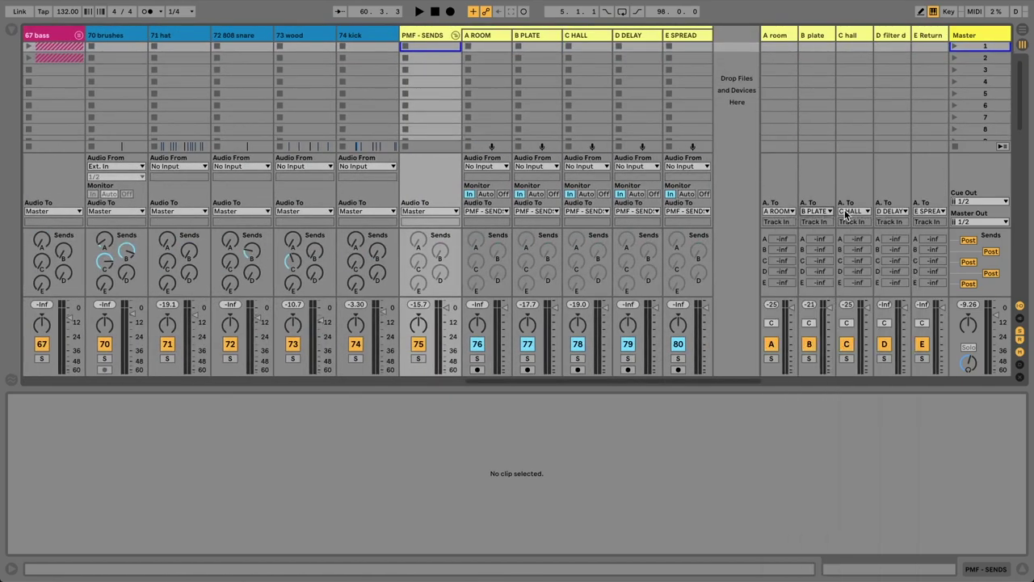
{"action": "left_click", "coordinate": [852, 212]}
{"action": "left_click", "coordinate": [852, 211]}
Step: Search the browser for "PMF sends" and insert the PMF - SENDS group before the kick track
{"action": "key", "text": "ctrl+f"}
{"action": "type", "text": "PMF sends"}
{"action": "left_click", "coordinate": [95, 62]}
{"action": "left_click", "coordinate": [97, 71]}
{"action": "left_click_drag", "start_coordinate": [126, 71], "coordinate": [638, 34]}
{"action": "scroll", "coordinate": [639, 34], "scroll_direction": "right", "scroll_amount": 2}
Step: Try to route the A room return's output to the newly inserted A ROOM track
{"action": "left_click", "coordinate": [774, 35]}
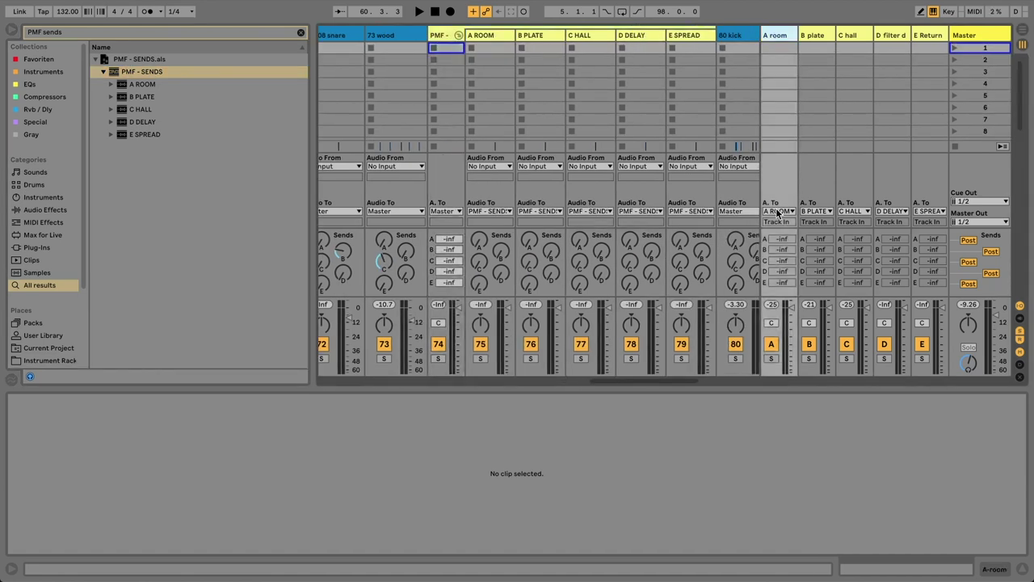
{"action": "left_click", "coordinate": [777, 214]}
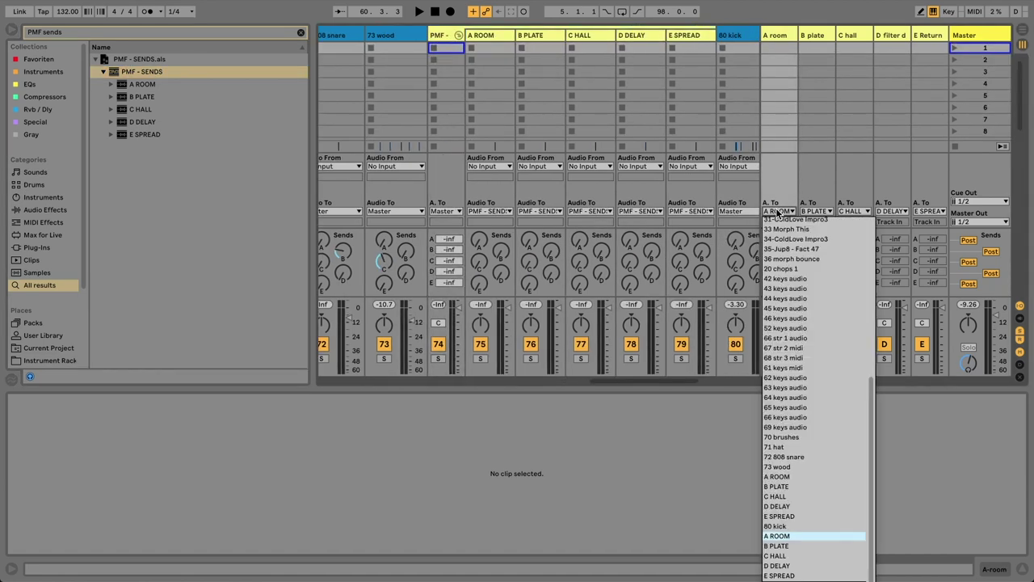
{"action": "left_click", "coordinate": [783, 482]}
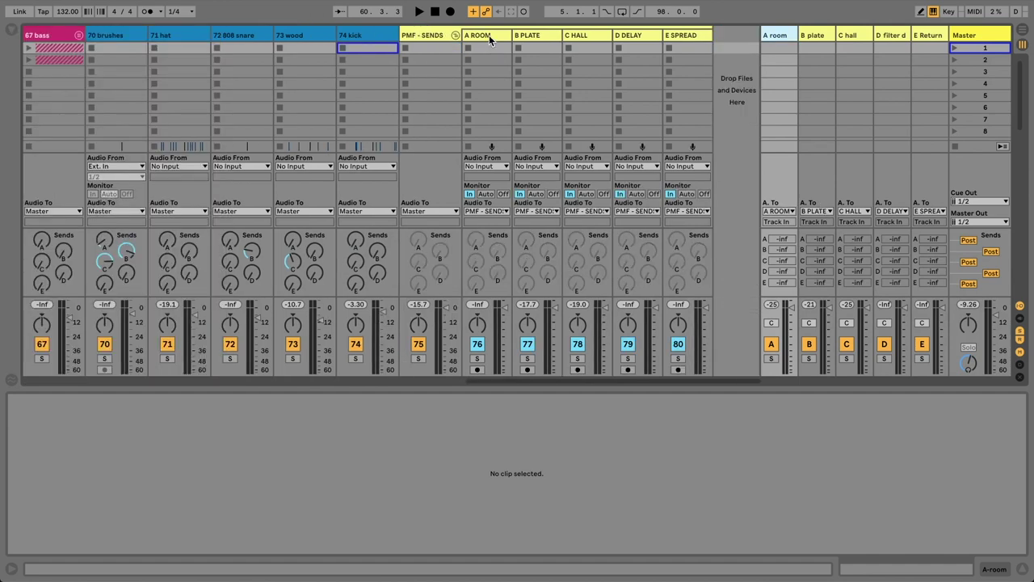
Step: Solo the A ROOM track and audition it from bar 75 of the arrangement
{"action": "left_click", "coordinate": [488, 35]}
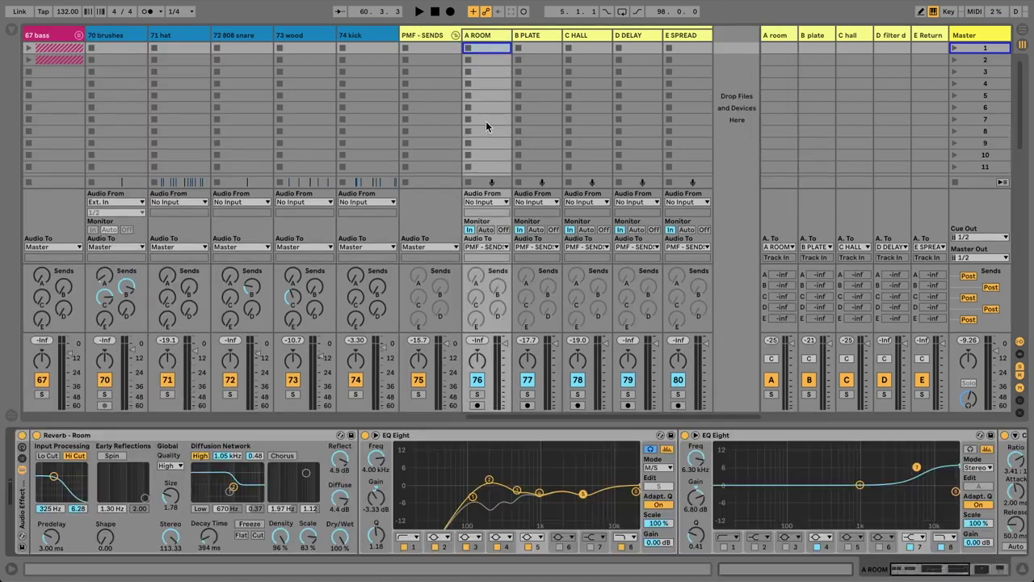
{"action": "left_click", "coordinate": [477, 395]}
{"action": "key", "text": "Tab"}
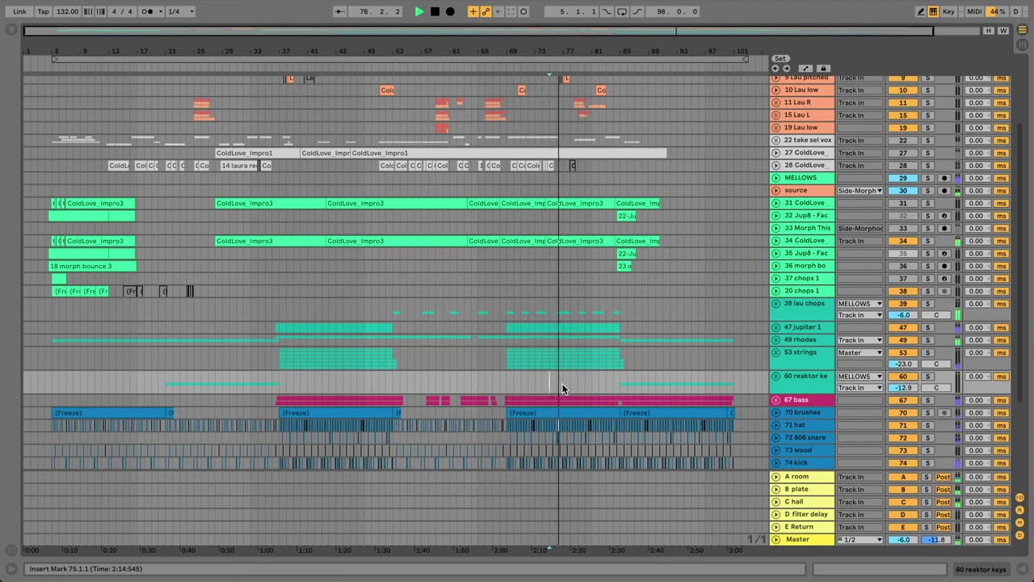
{"action": "key", "text": "Tab"}
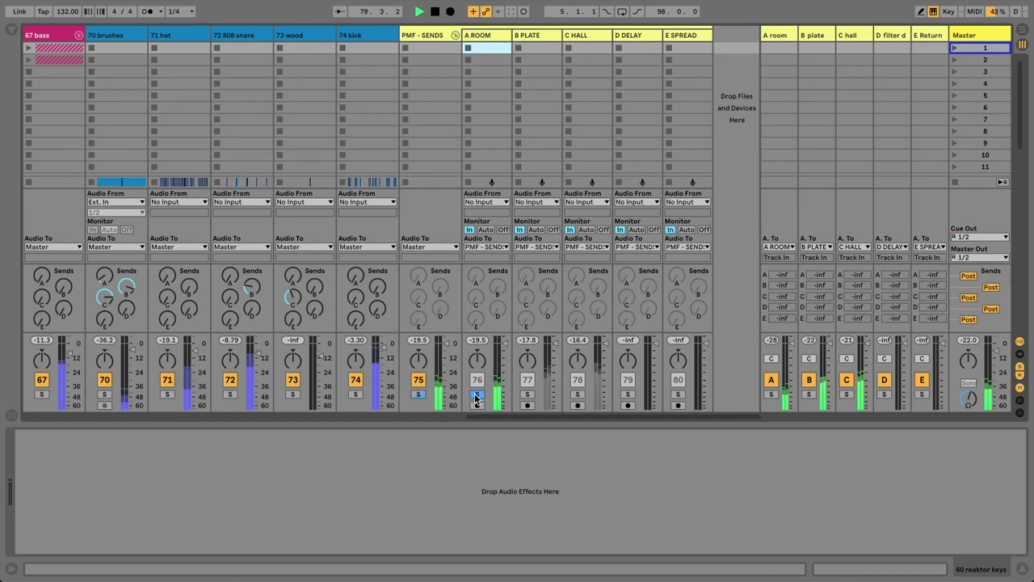
{"action": "key", "text": "space"}
Step: Audition the A ROOM reverb while toggling its Hi Cut input filter, leaving the filter on
{"action": "left_click", "coordinate": [481, 36]}
{"action": "left_click", "coordinate": [75, 455]}
{"action": "key", "text": "space"}
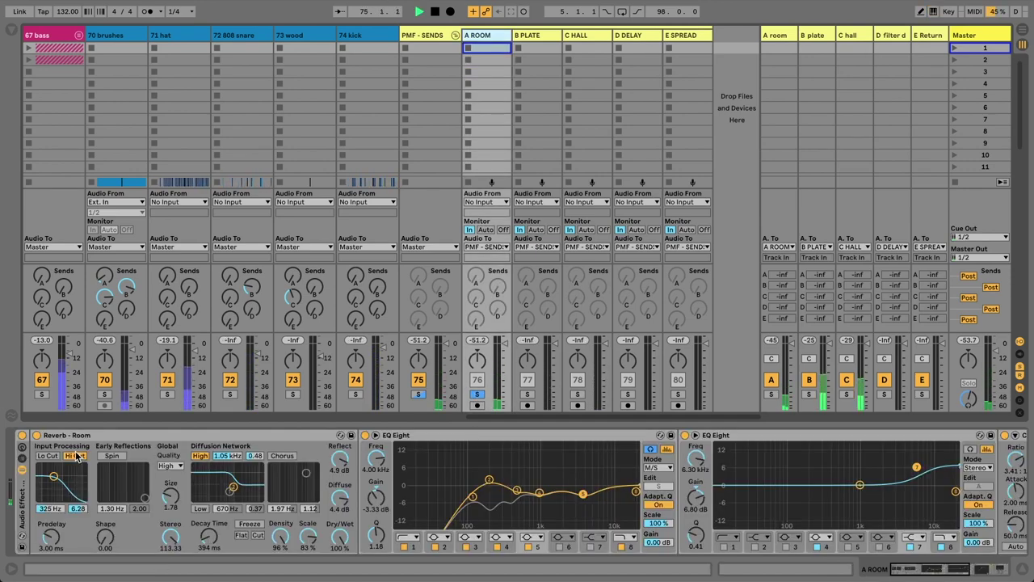
{"action": "left_click", "coordinate": [77, 458]}
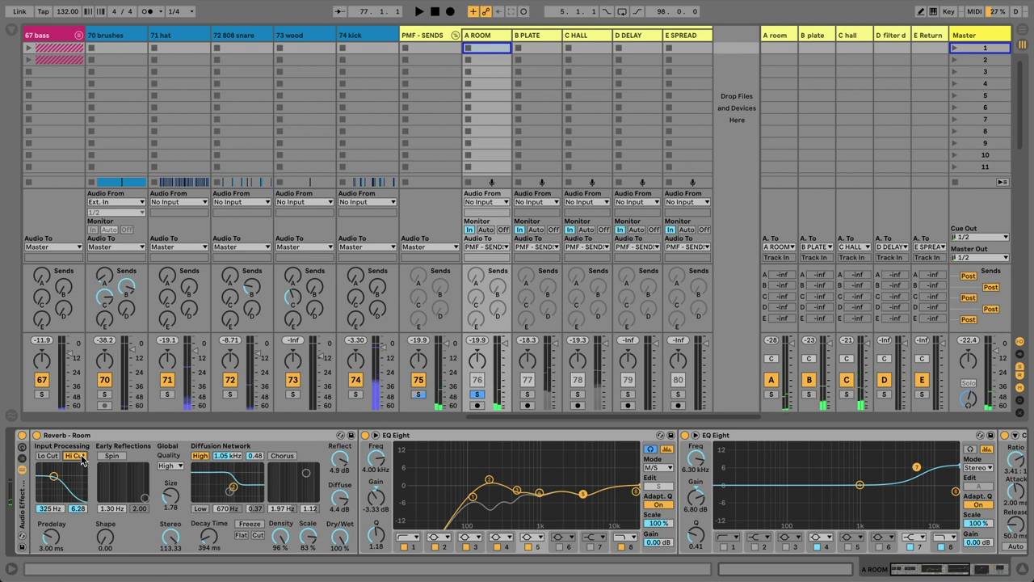
Step: View the mode options of A ROOM's first EQ Eight, keeping M/S
{"action": "left_click", "coordinate": [512, 435]}
{"action": "left_click", "coordinate": [667, 471]}
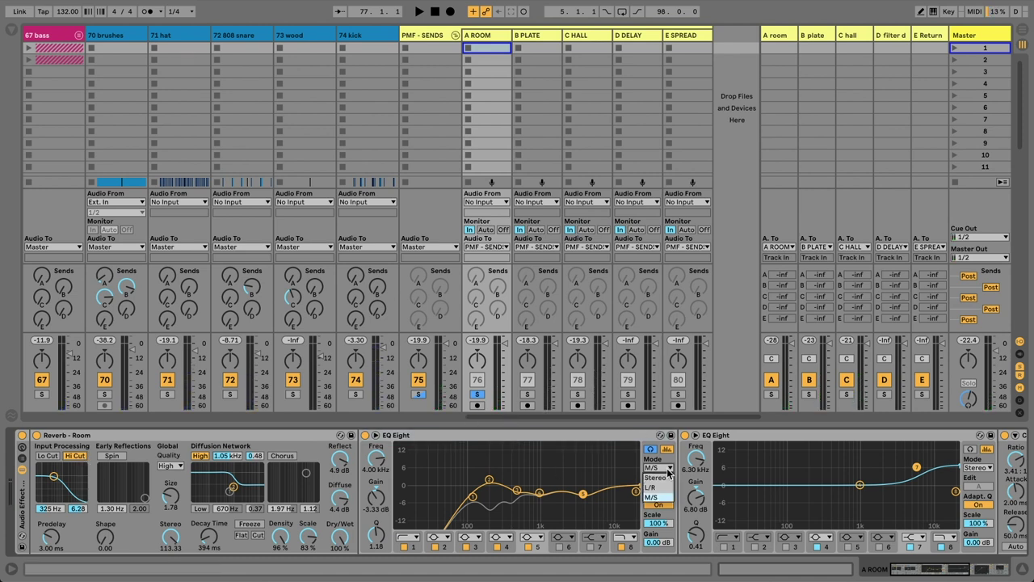
{"action": "left_click", "coordinate": [668, 472]}
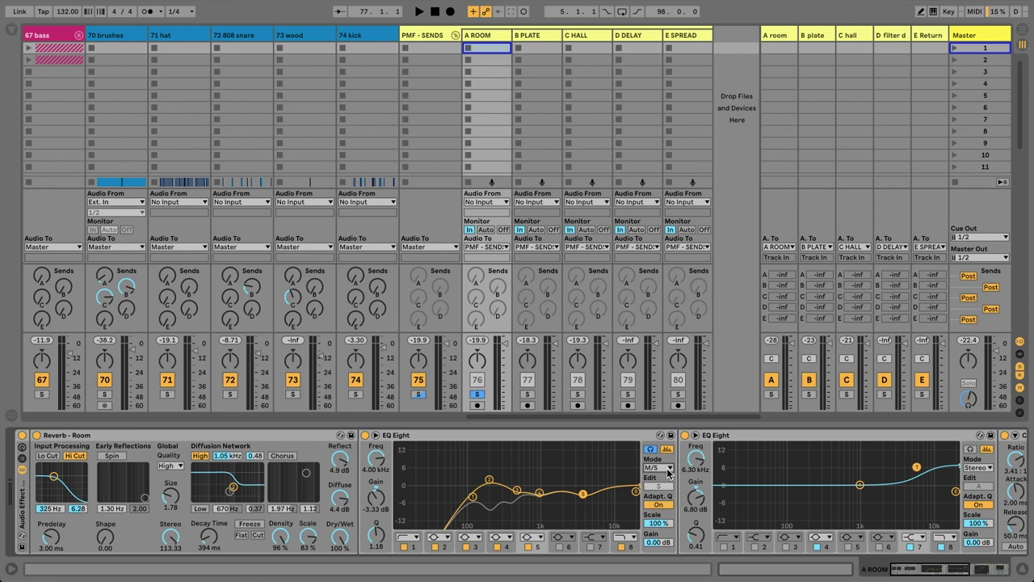
Step: Audition bands 3, 4 and 5 of A ROOM's first EQ Eight, at 474 Hz, 979 Hz and 4.00 kHz
{"action": "left_click", "coordinate": [517, 491]}
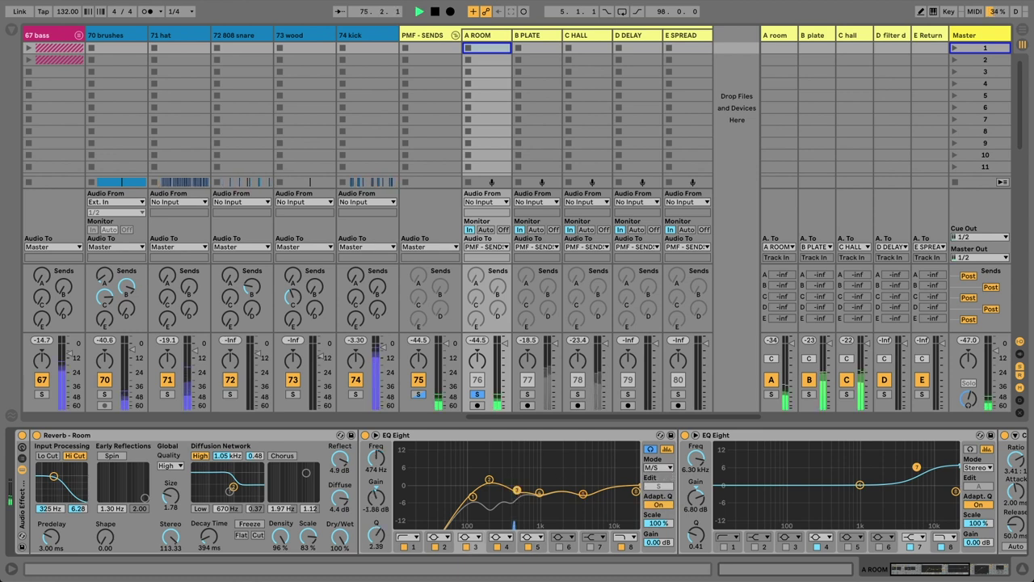
{"action": "left_click", "coordinate": [539, 492]}
{"action": "key", "text": "space"}
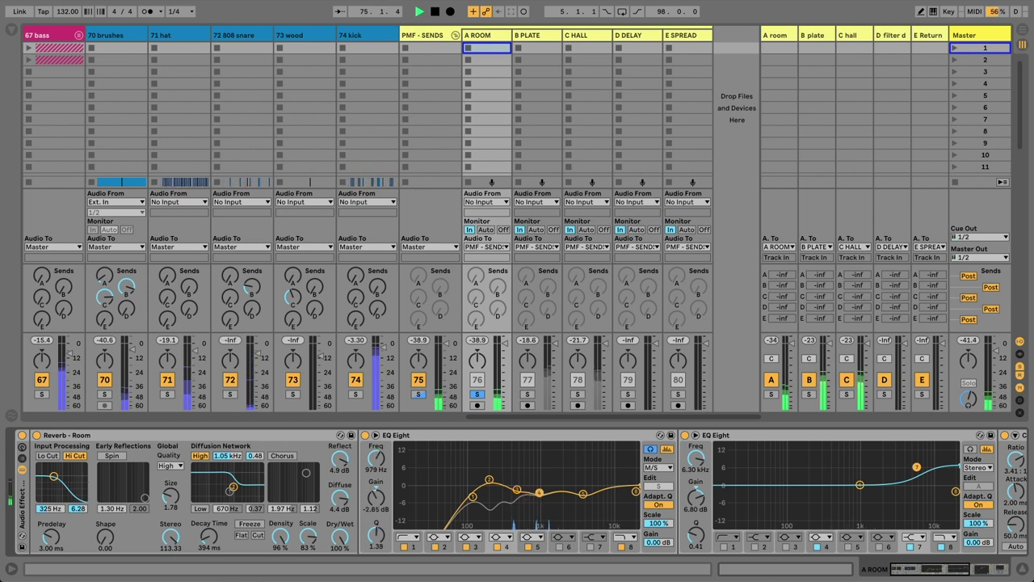
{"action": "key", "text": "space"}
{"action": "left_click", "coordinate": [582, 493]}
{"action": "key", "text": "space"}
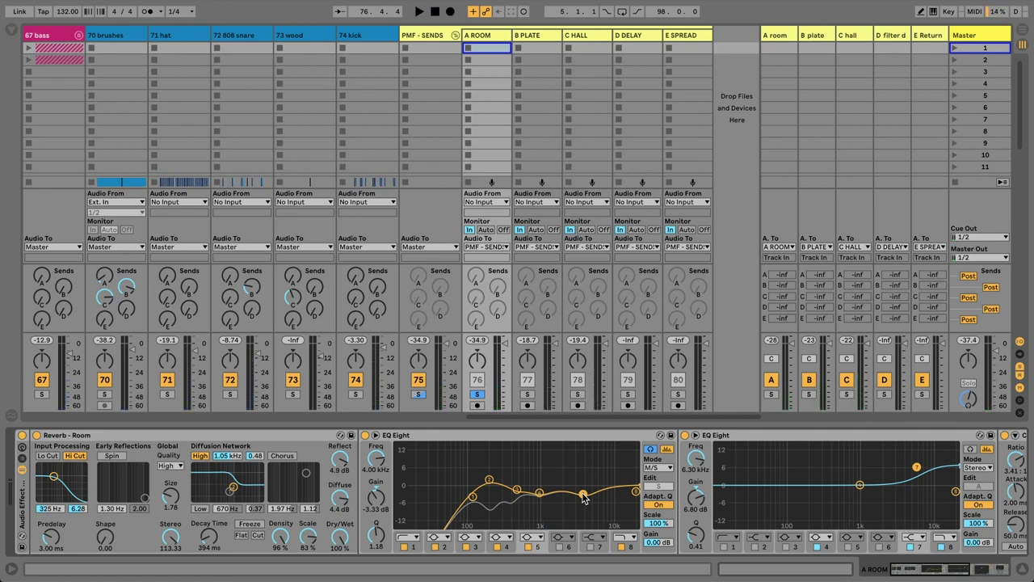
Step: Turn on Audition mode in A ROOM's second EQ Eight and listen to high-shelf band 7 at 6.30 kHz
{"action": "scroll", "coordinate": [583, 496], "scroll_direction": "right", "scroll_amount": 10}
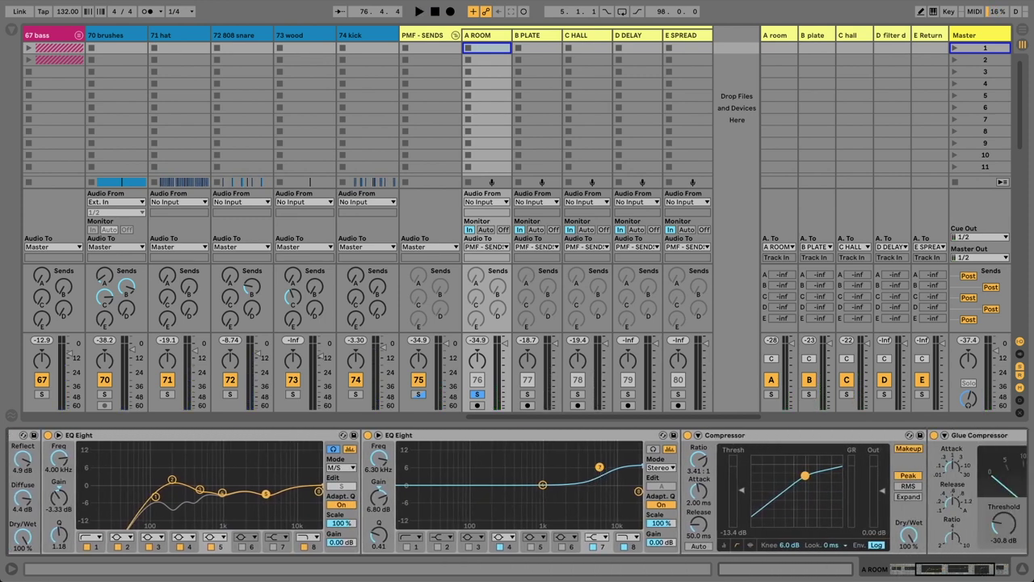
{"action": "key", "text": "space"}
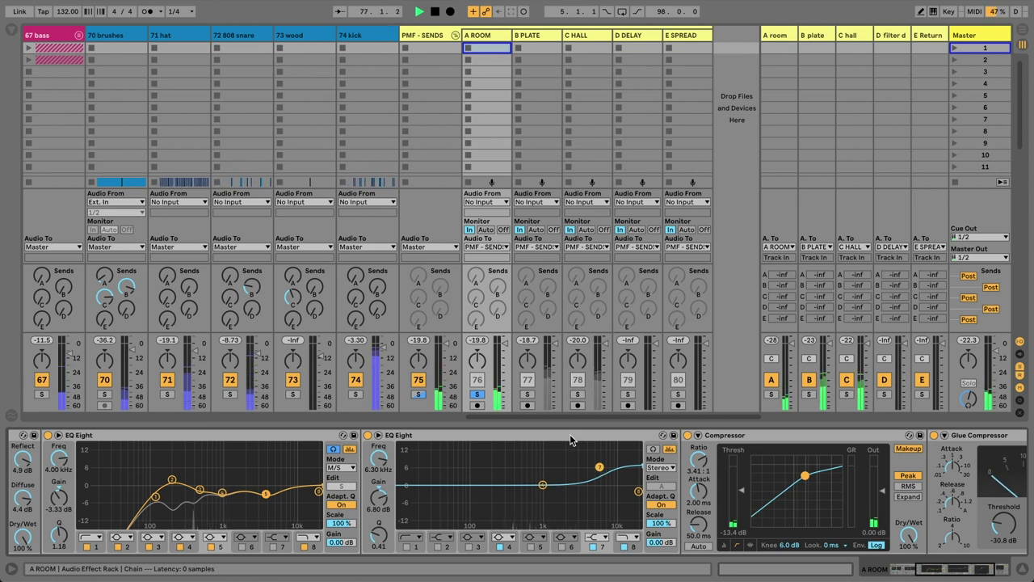
{"action": "left_click", "coordinate": [597, 469]}
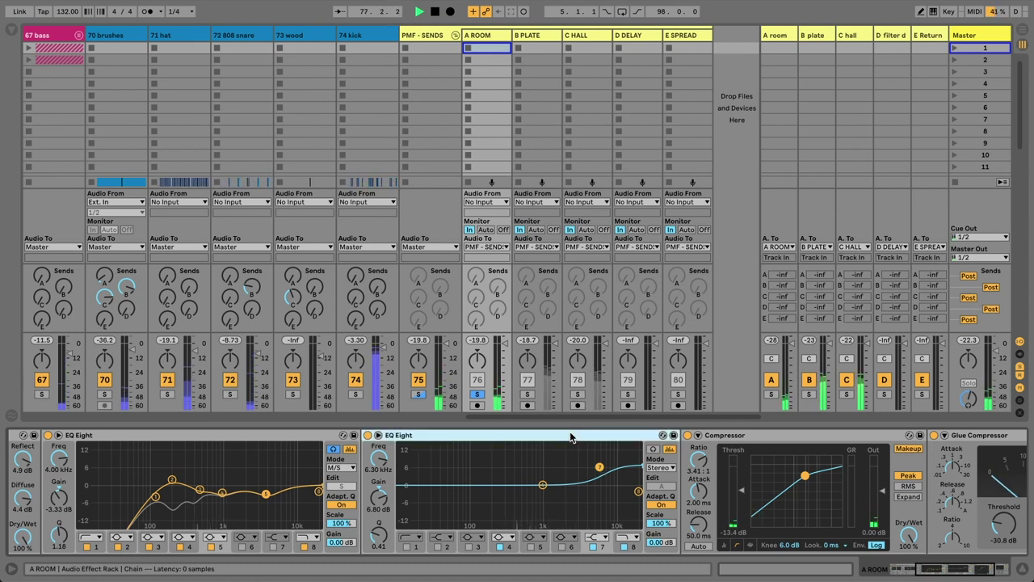
{"action": "left_click", "coordinate": [652, 449]}
{"action": "left_click", "coordinate": [601, 467]}
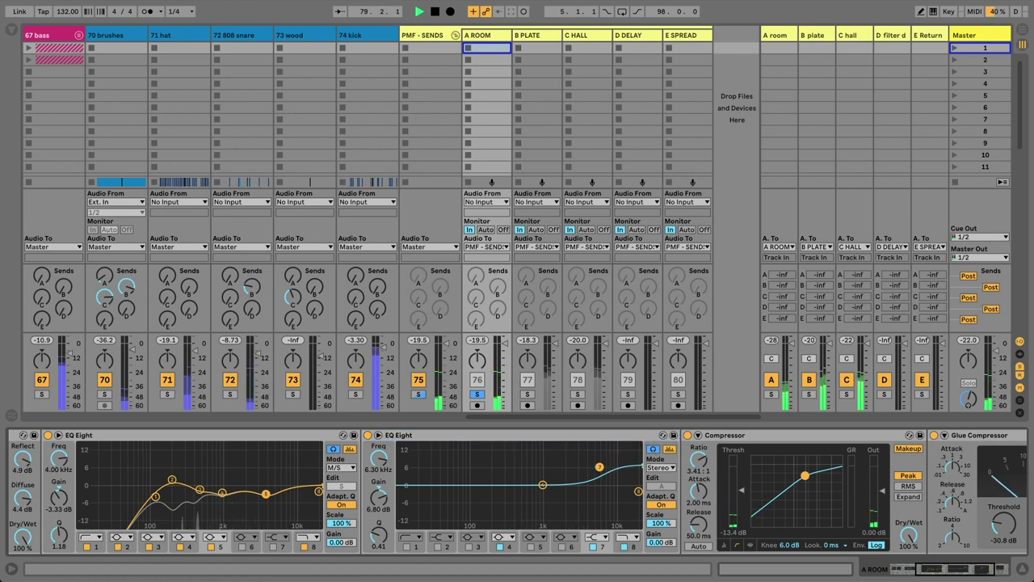
{"action": "key", "text": "space"}
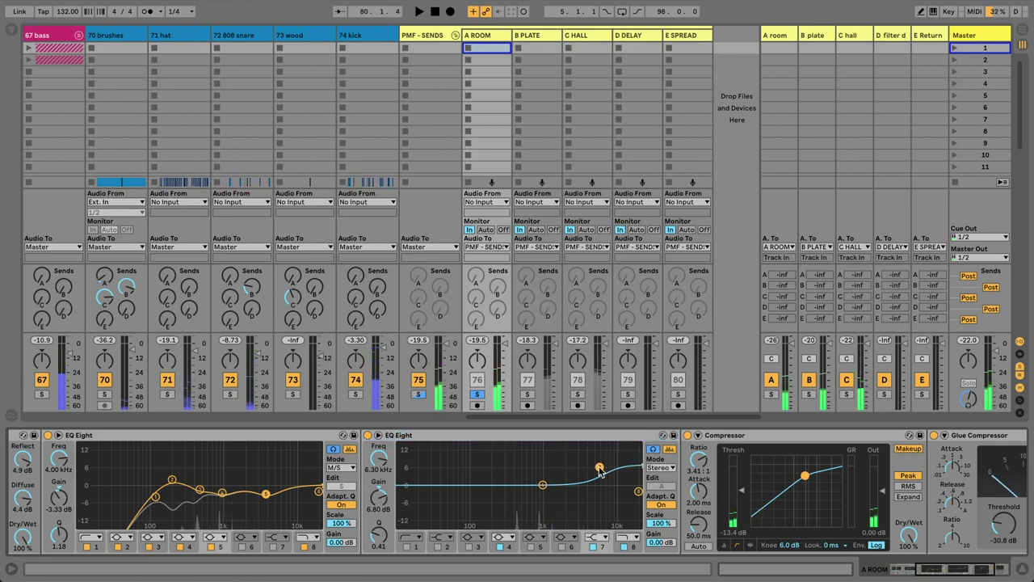
Step: Play A ROOM while examining its Compressor and Glue Compressor
{"action": "left_click", "coordinate": [754, 437]}
{"action": "key", "text": "space"}
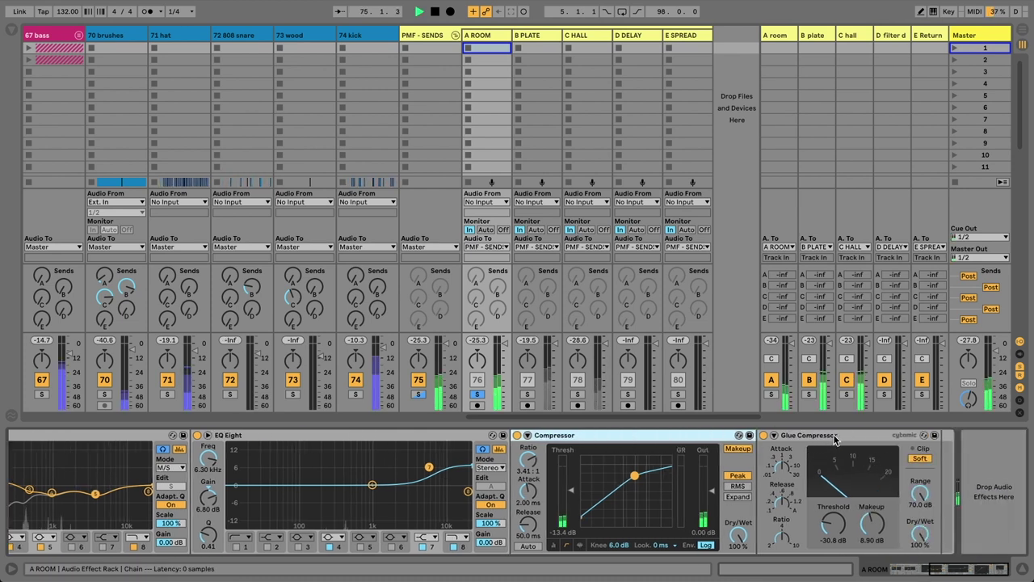
{"action": "left_click", "coordinate": [835, 437]}
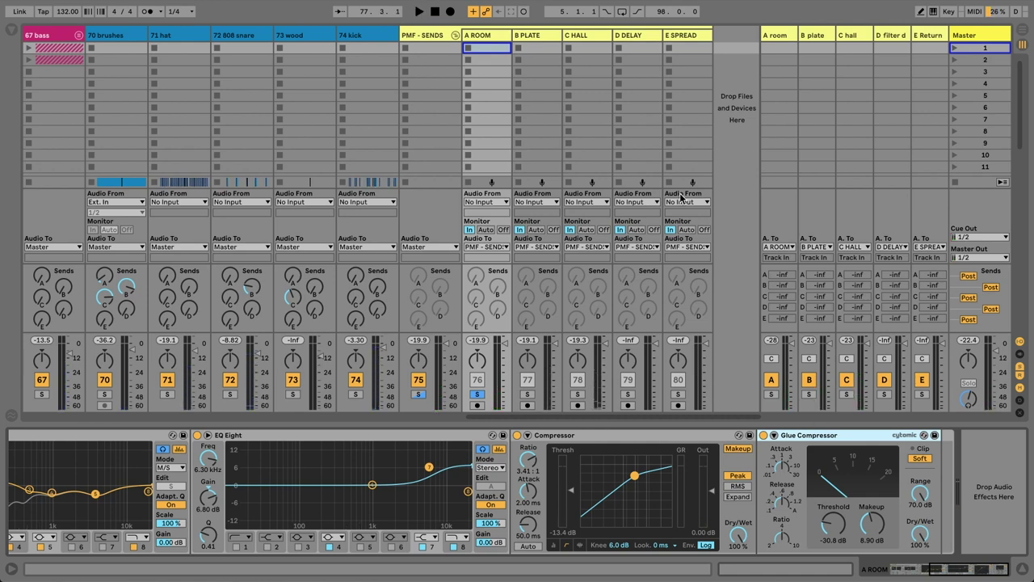
Step: Solo the B PLATE track and audition its plate reverb
{"action": "left_click", "coordinate": [527, 400]}
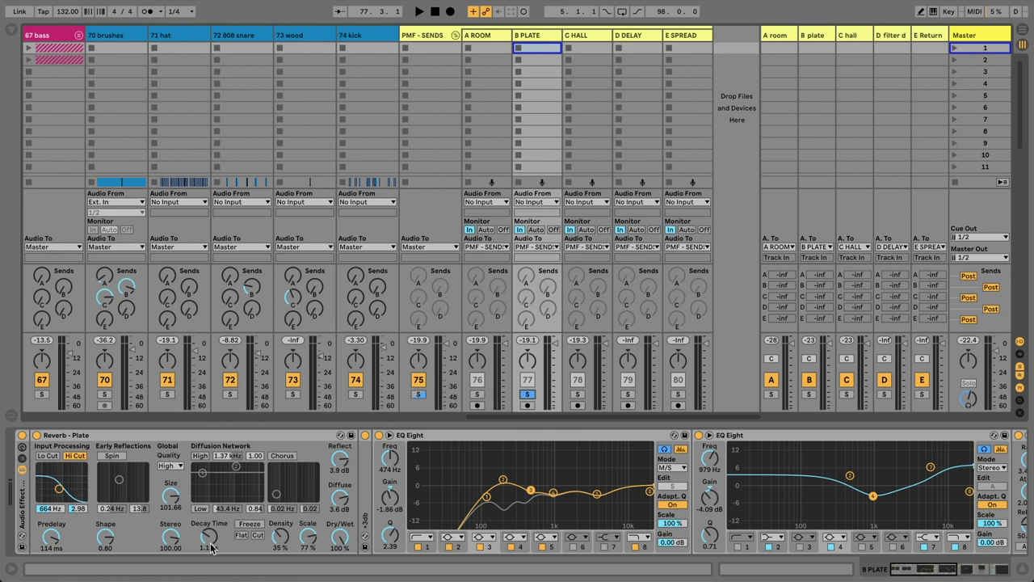
{"action": "key", "text": "space"}
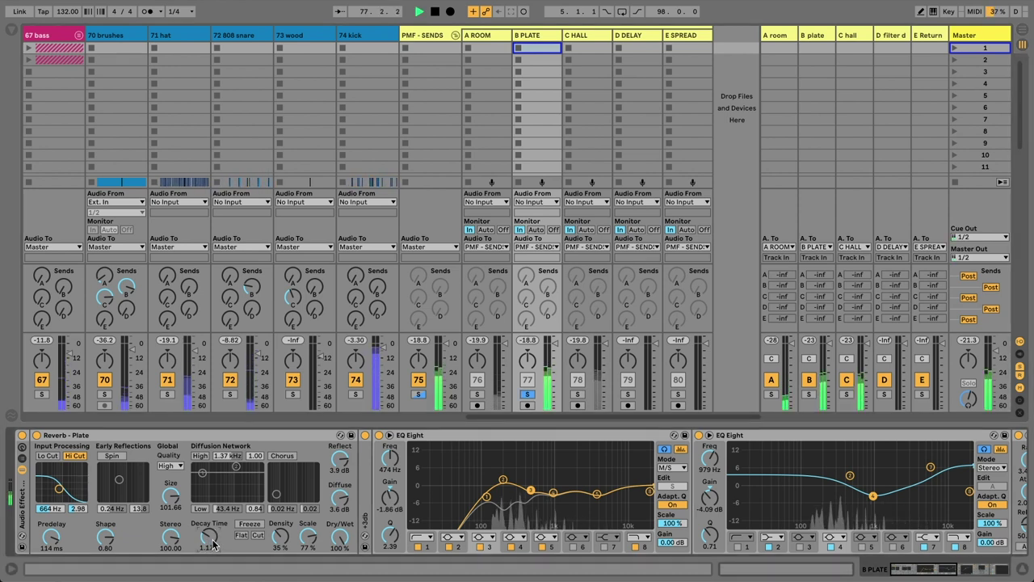
Step: Audition band 4 of B PLATE's second EQ Eight at 979 Hz, and view the compressors that follow it
{"action": "left_click", "coordinate": [780, 437]}
{"action": "scroll", "coordinate": [780, 438], "scroll_direction": "right", "scroll_amount": 5}
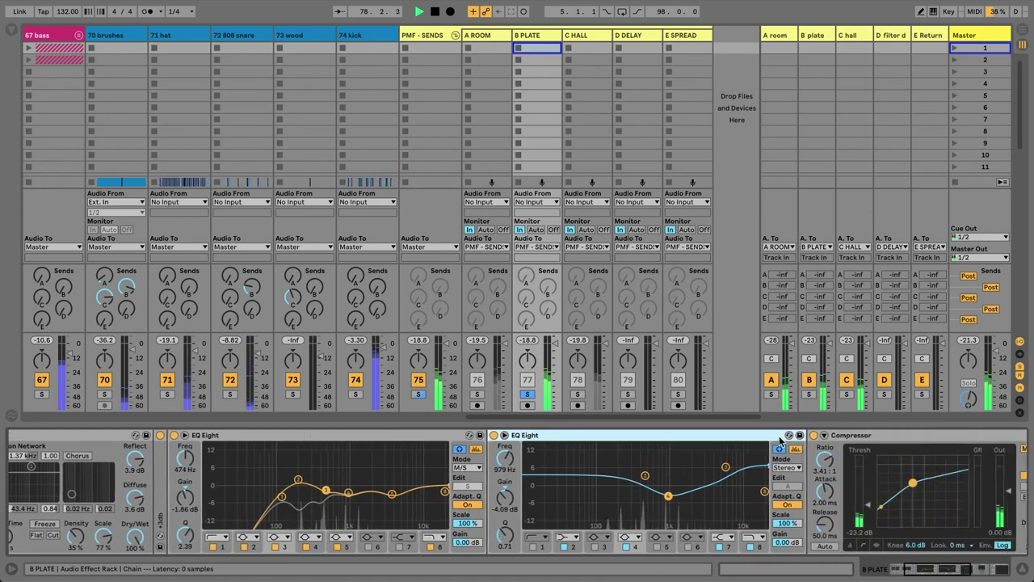
{"action": "left_click", "coordinate": [579, 496]}
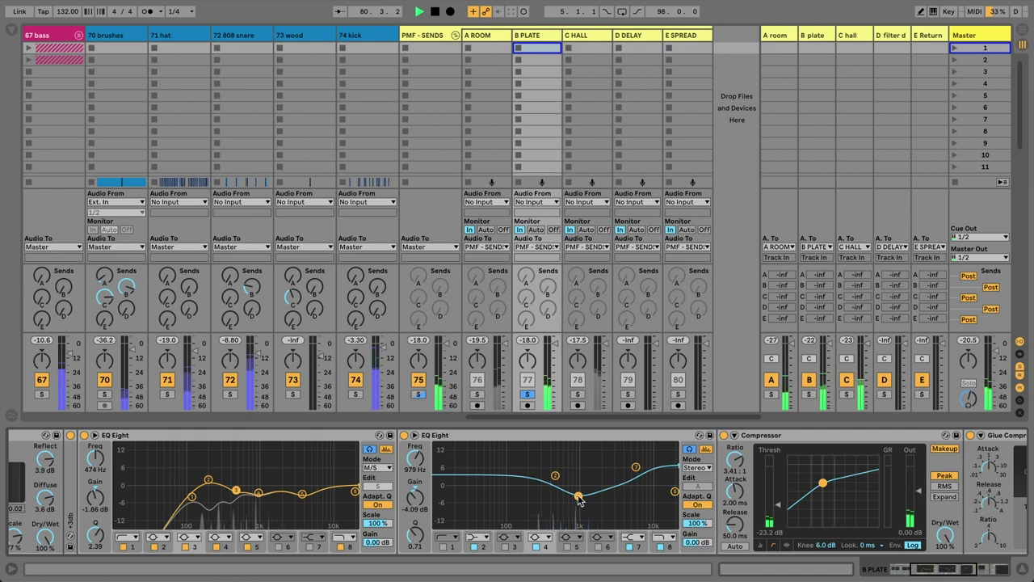
{"action": "left_click", "coordinate": [608, 441]}
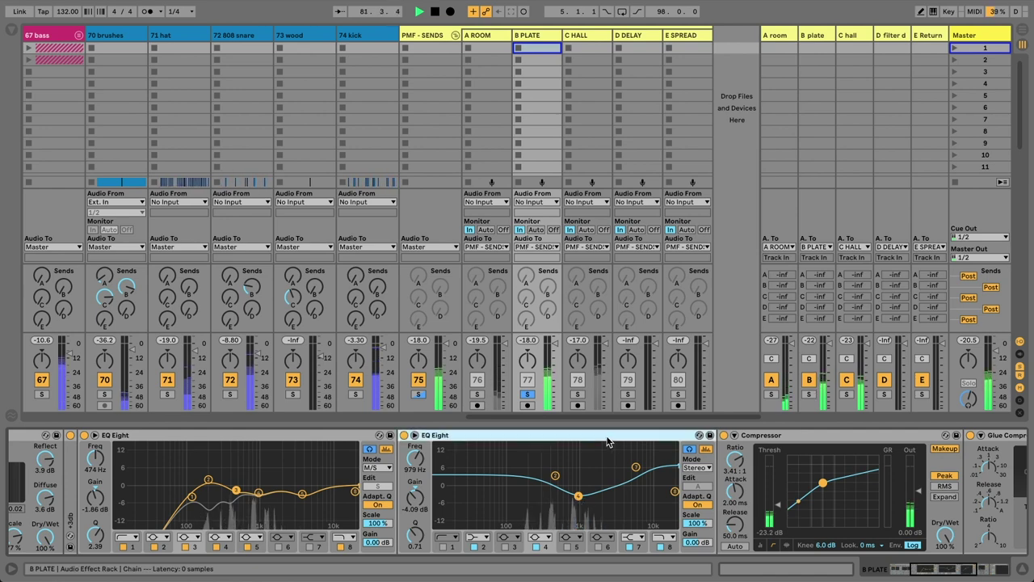
{"action": "key", "text": "space"}
{"action": "scroll", "coordinate": [607, 441], "scroll_direction": "right", "scroll_amount": 5}
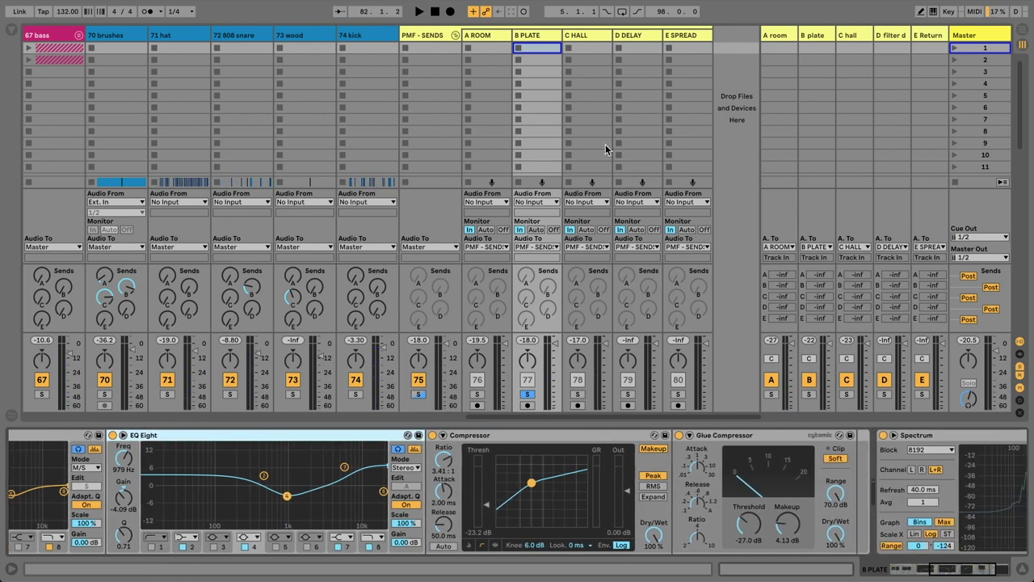
Step: Solo the C HALL track and audition its hall reverb
{"action": "left_click", "coordinate": [576, 35]}
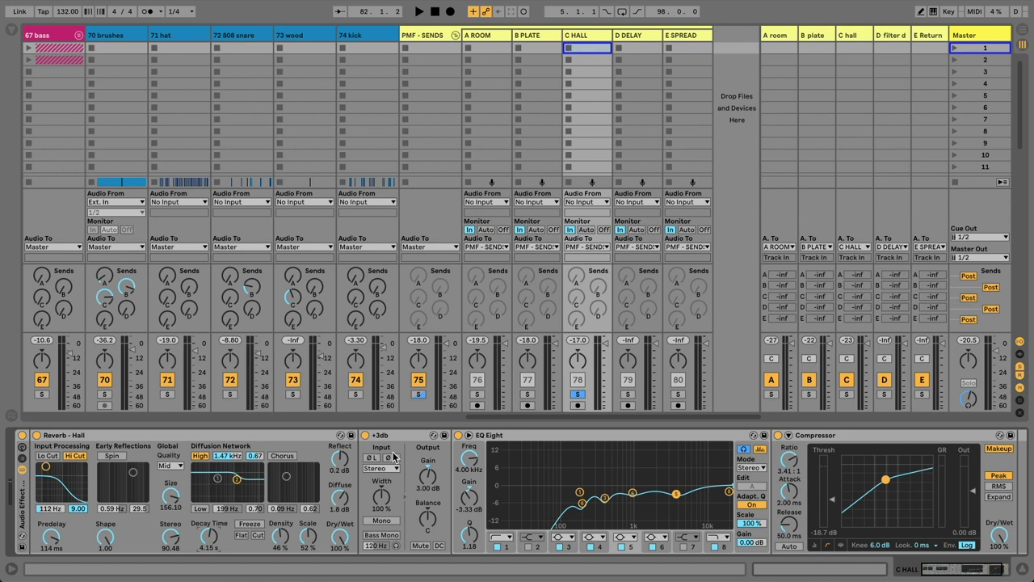
{"action": "key", "text": "space"}
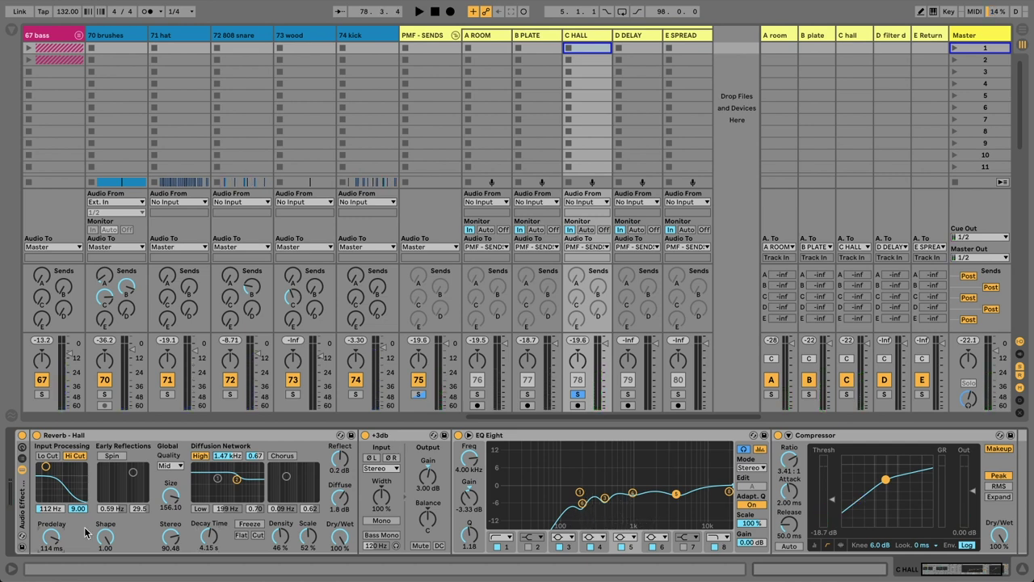
Step: Play C HALL while stepping through its EQ Eight bands at 194 Hz, 400 Hz and up to 4.00 kHz
{"action": "left_click", "coordinate": [533, 437]}
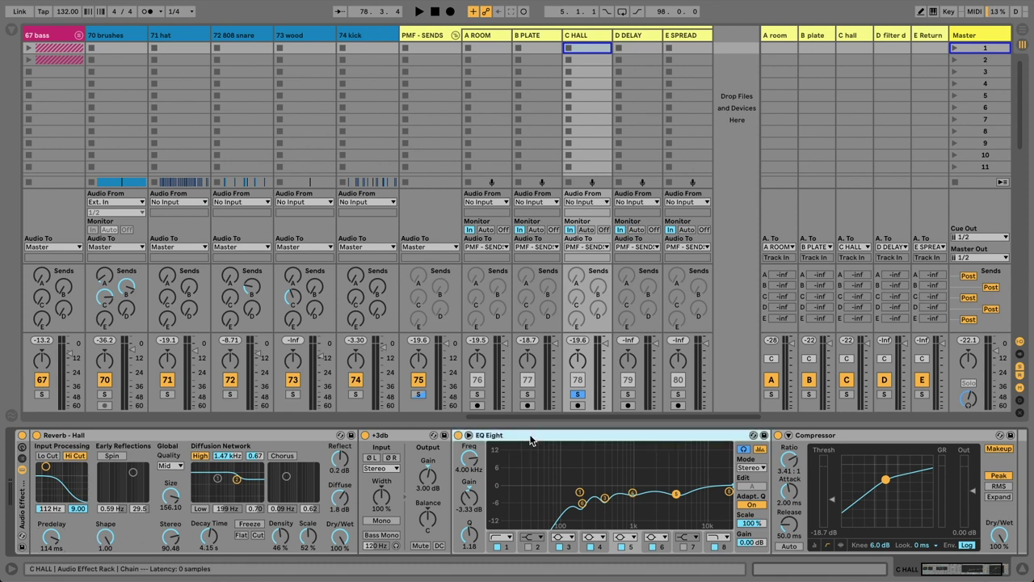
{"action": "left_click", "coordinate": [582, 502]}
{"action": "key", "text": "space"}
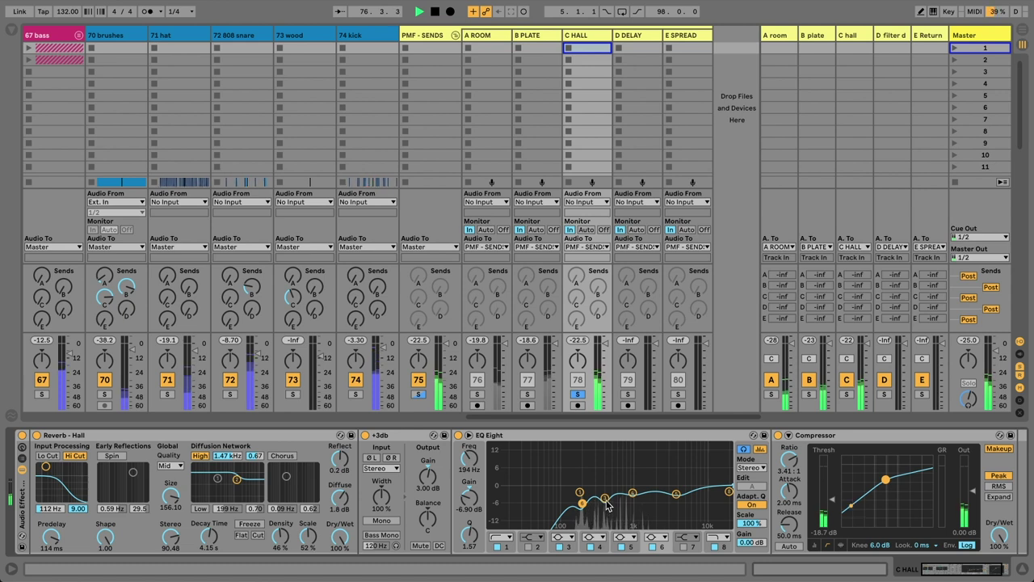
{"action": "left_click", "coordinate": [604, 497]}
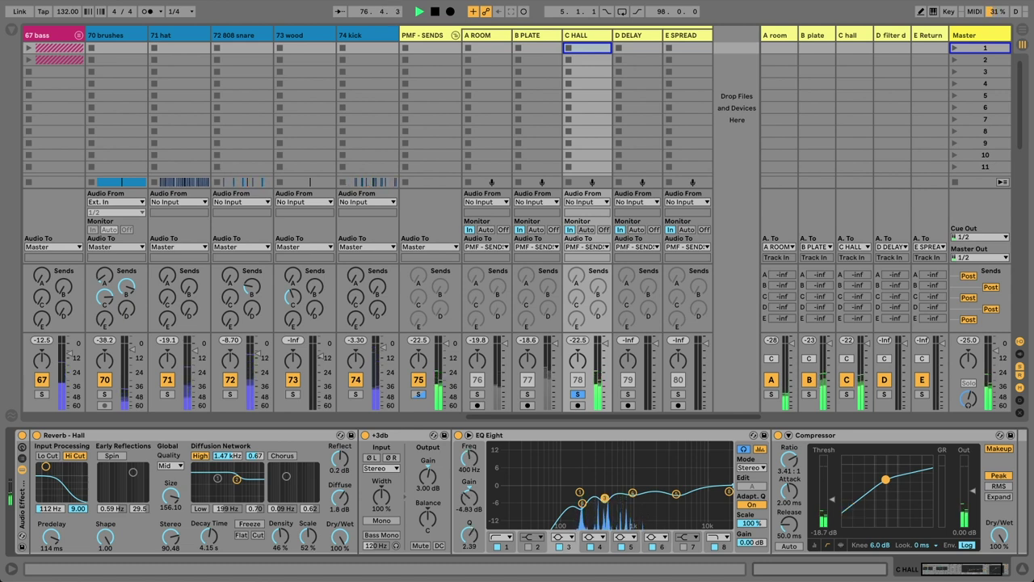
{"action": "left_click", "coordinate": [633, 495]}
{"action": "left_click", "coordinate": [676, 493]}
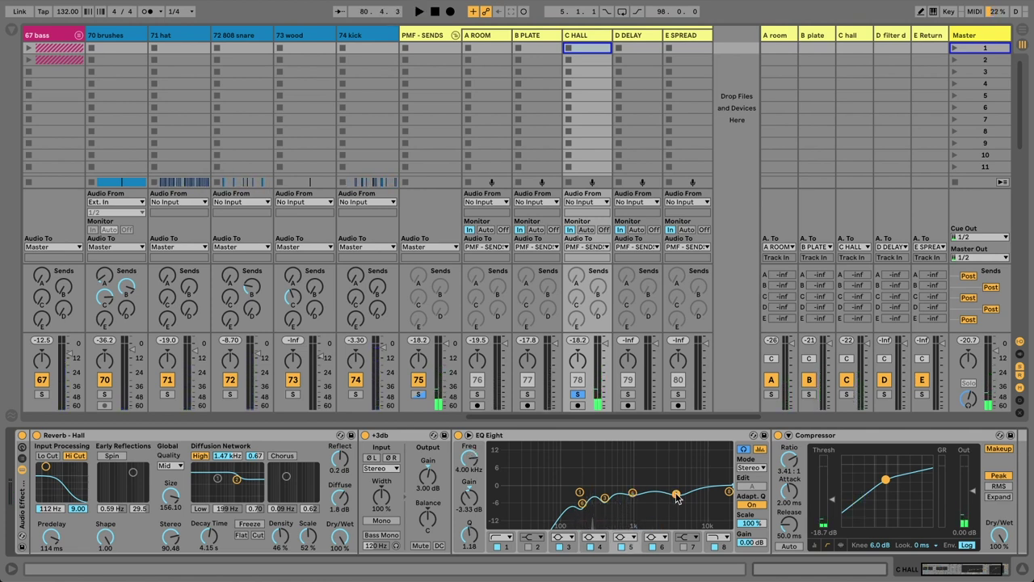
Step: Audition the Compressor at the end of the C HALL chain, comparing it bypassed and enabled
{"action": "scroll", "coordinate": [676, 495], "scroll_direction": "right", "scroll_amount": 3}
{"action": "left_click", "coordinate": [816, 434]}
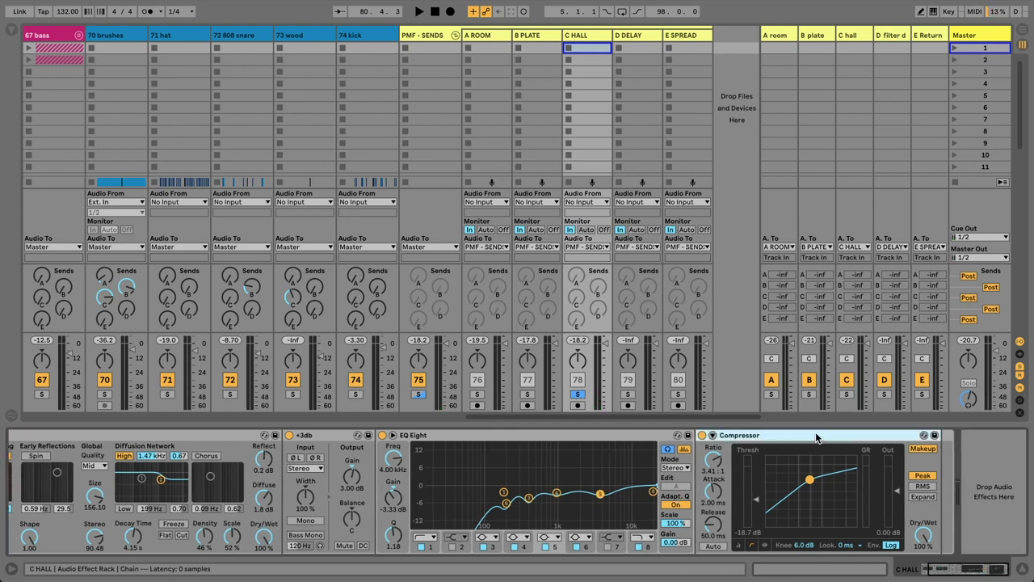
{"action": "key", "text": "space"}
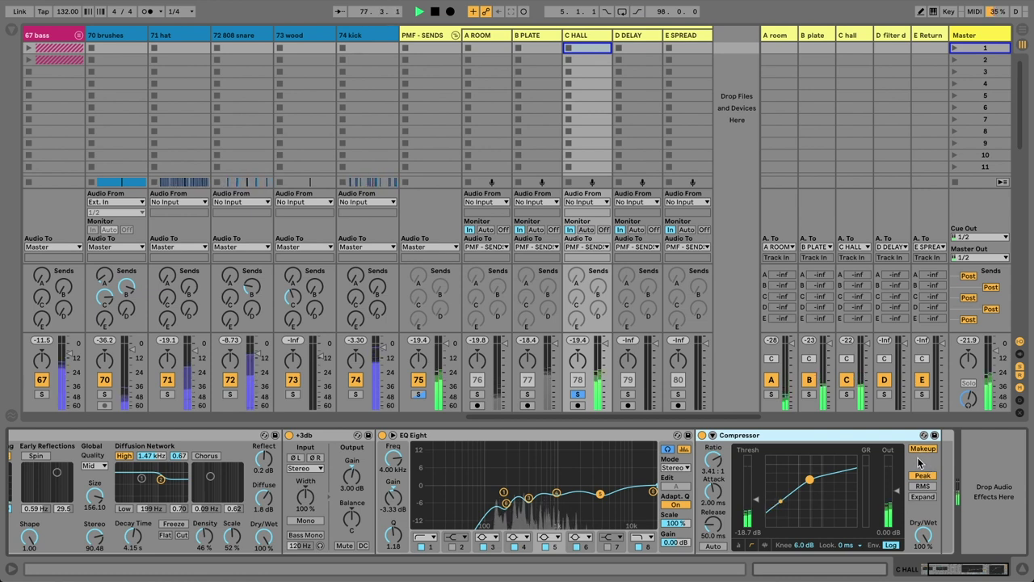
{"action": "left_click", "coordinate": [702, 435]}
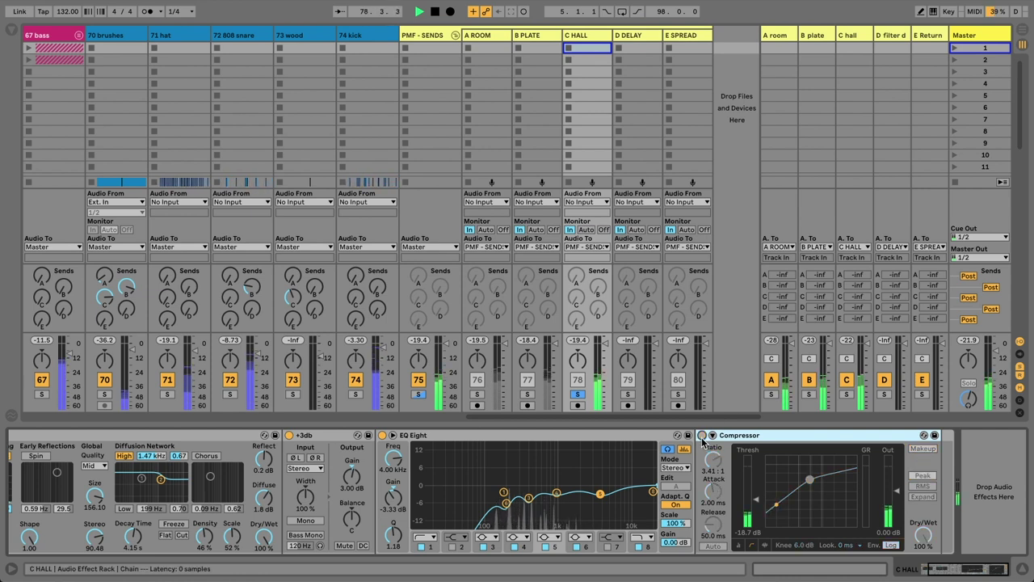
{"action": "left_click", "coordinate": [702, 436]}
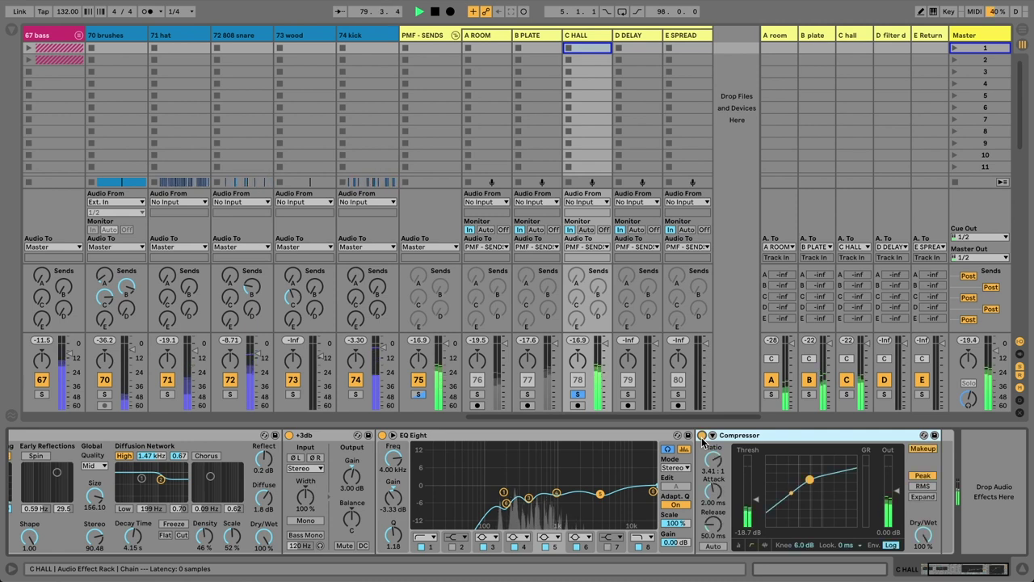
{"action": "key", "text": "space"}
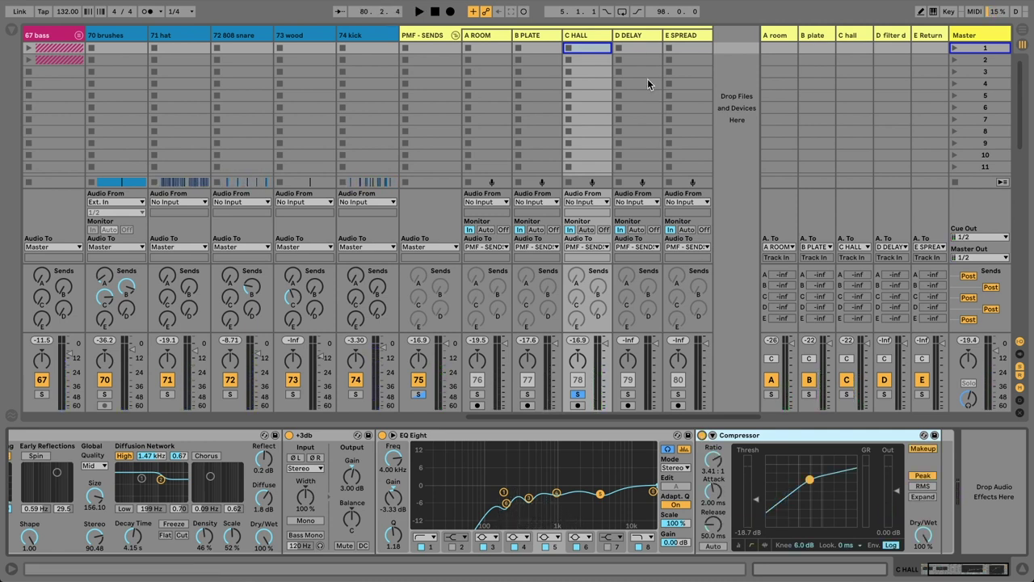
Step: Solo the D DELAY track and audition its Filter Delay
{"action": "left_click", "coordinate": [638, 38]}
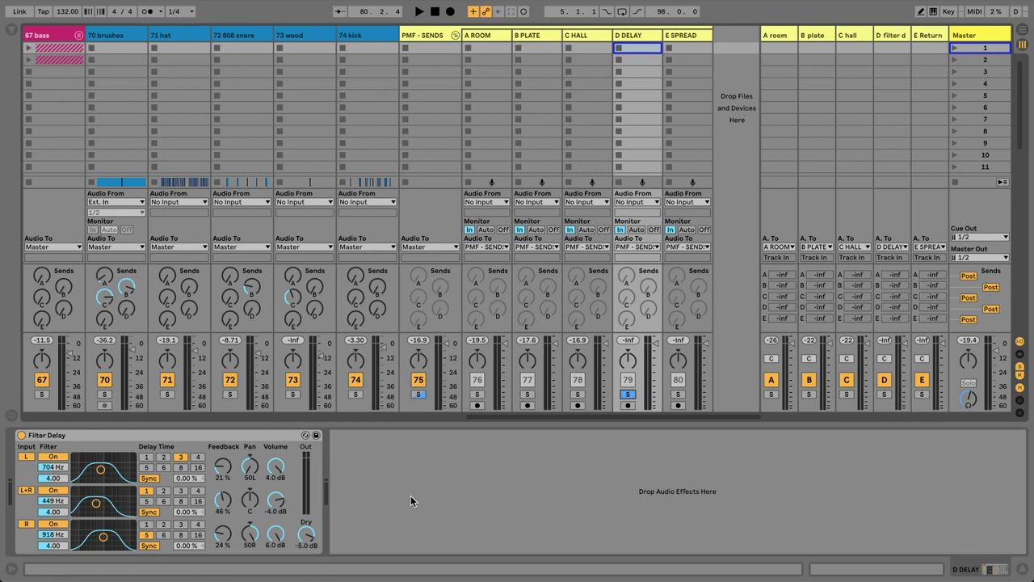
{"action": "key", "text": "space"}
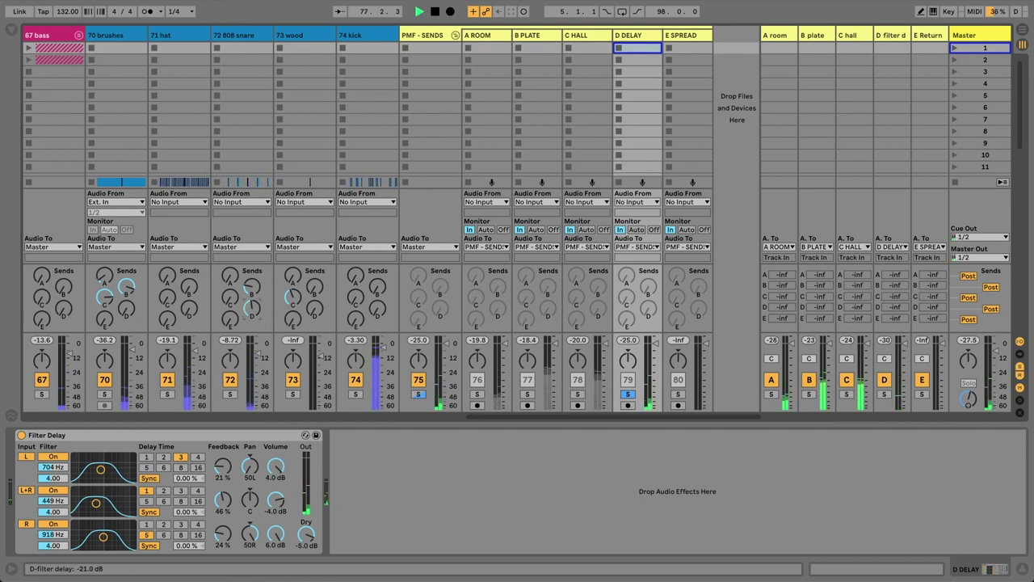
{"action": "key", "text": "space"}
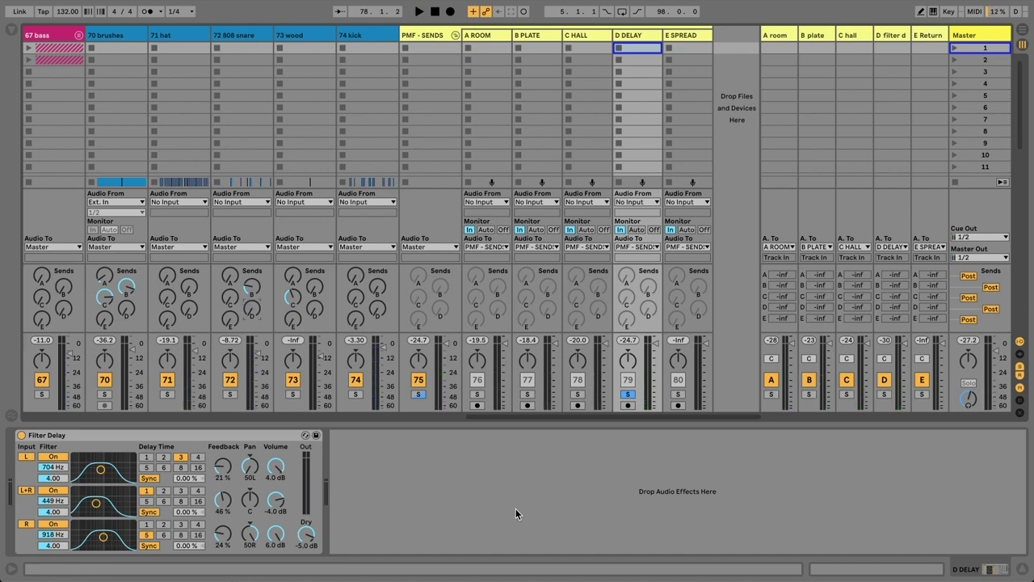
Step: Solo the E SPREAD track and audition its EQ Spreader chain from the start of the song in Session View
{"action": "left_click", "coordinate": [685, 38]}
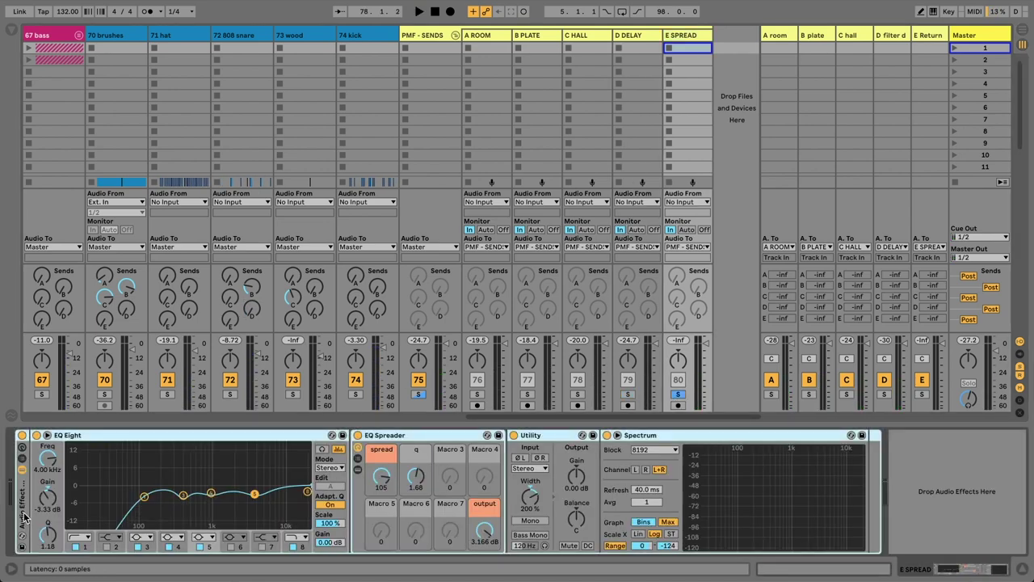
{"action": "left_click", "coordinate": [377, 435]}
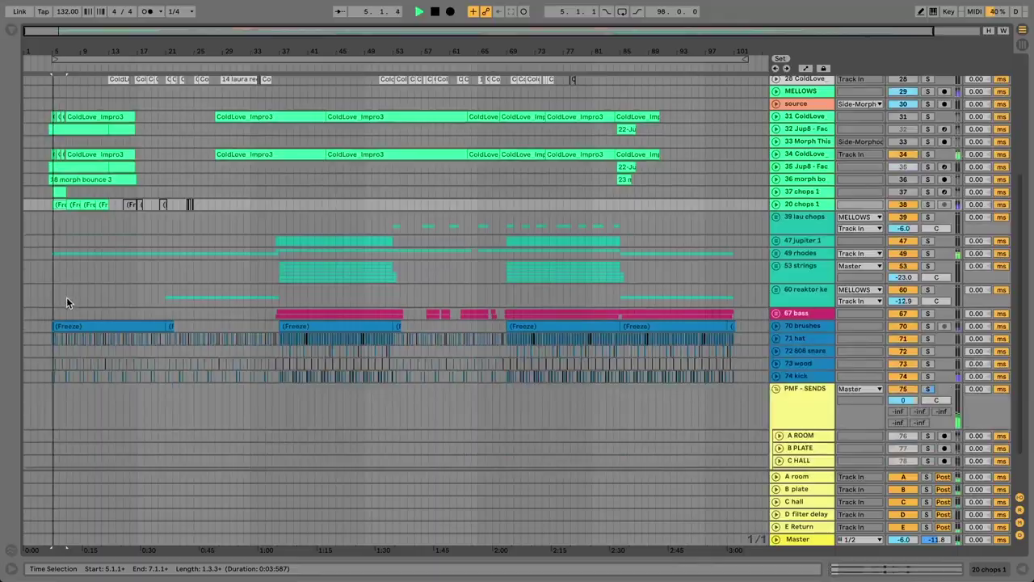
{"action": "key", "text": "Tab"}
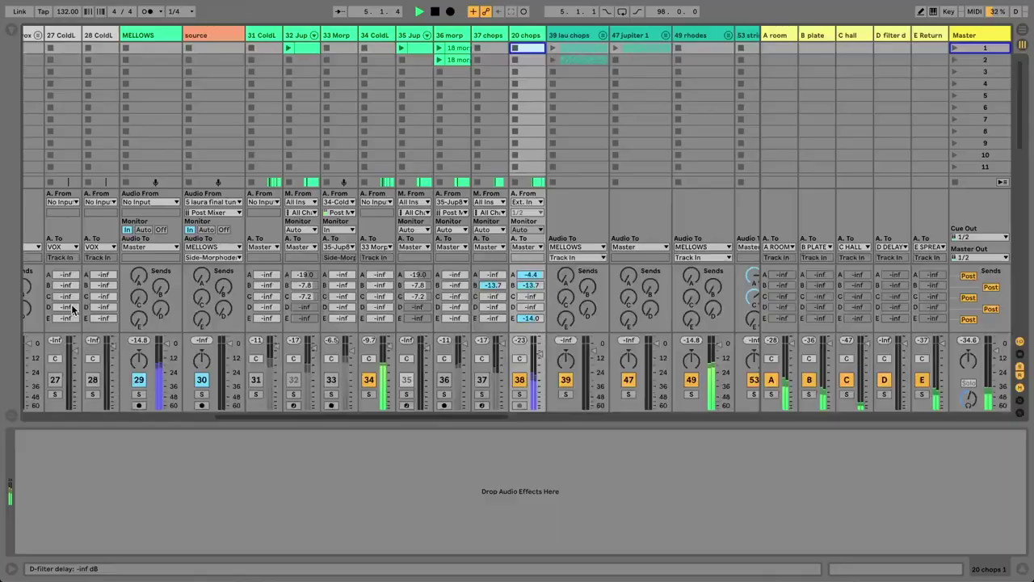
{"action": "scroll", "coordinate": [464, 191], "scroll_direction": "right", "scroll_amount": 10}
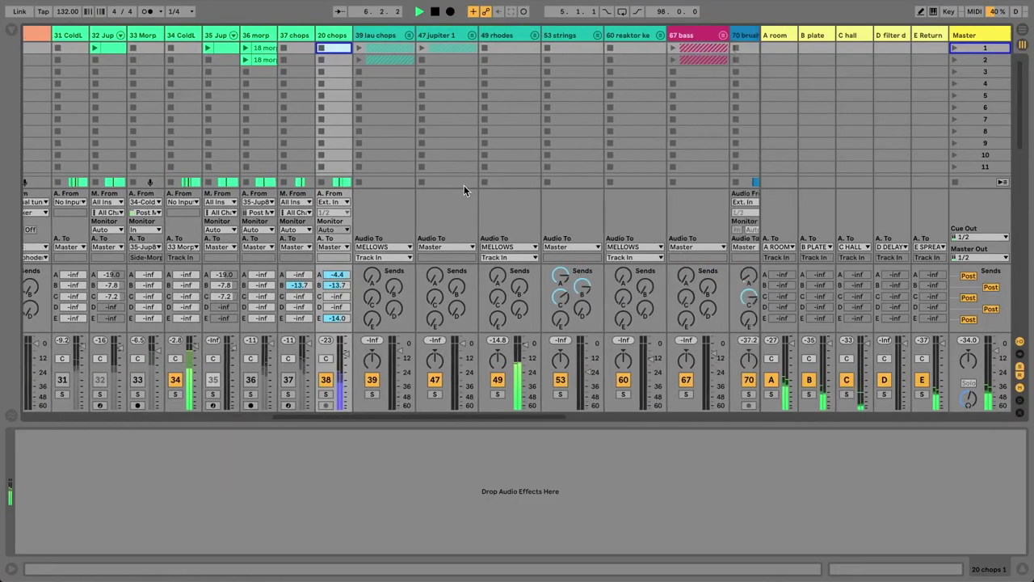
{"action": "scroll", "coordinate": [464, 190], "scroll_direction": "right", "scroll_amount": 13}
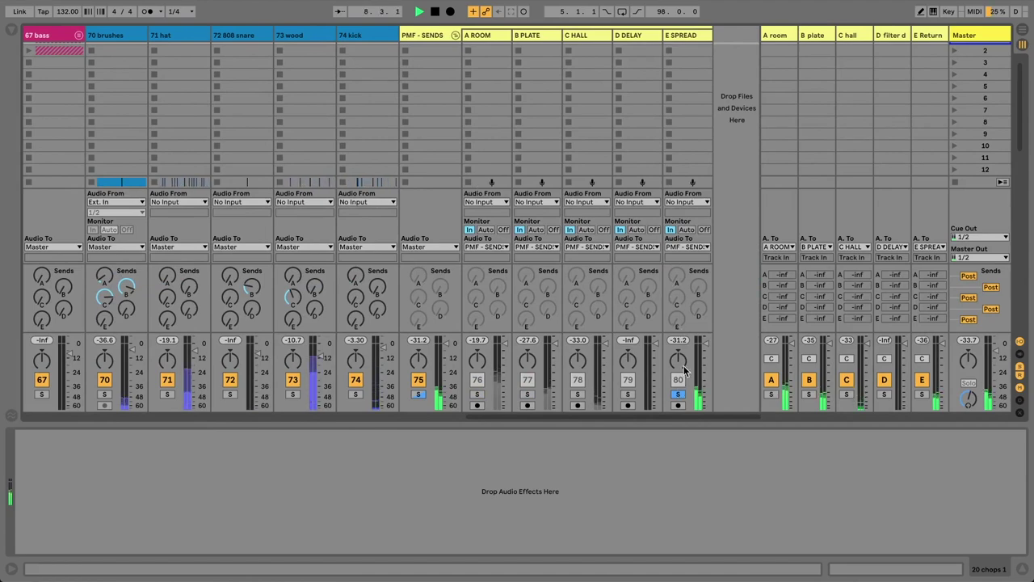
{"action": "left_click", "coordinate": [683, 36]}
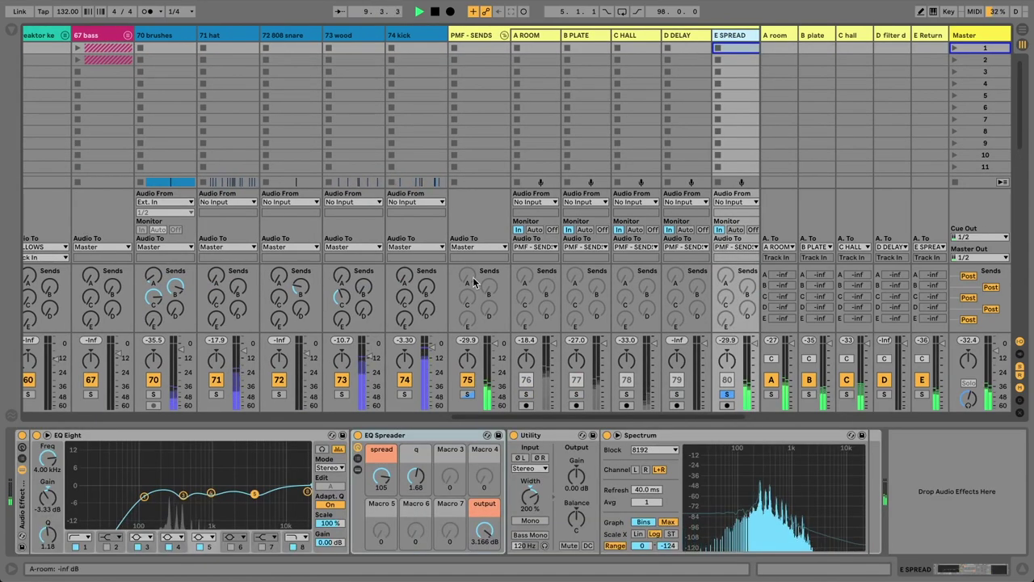
{"action": "left_click", "coordinate": [392, 436]}
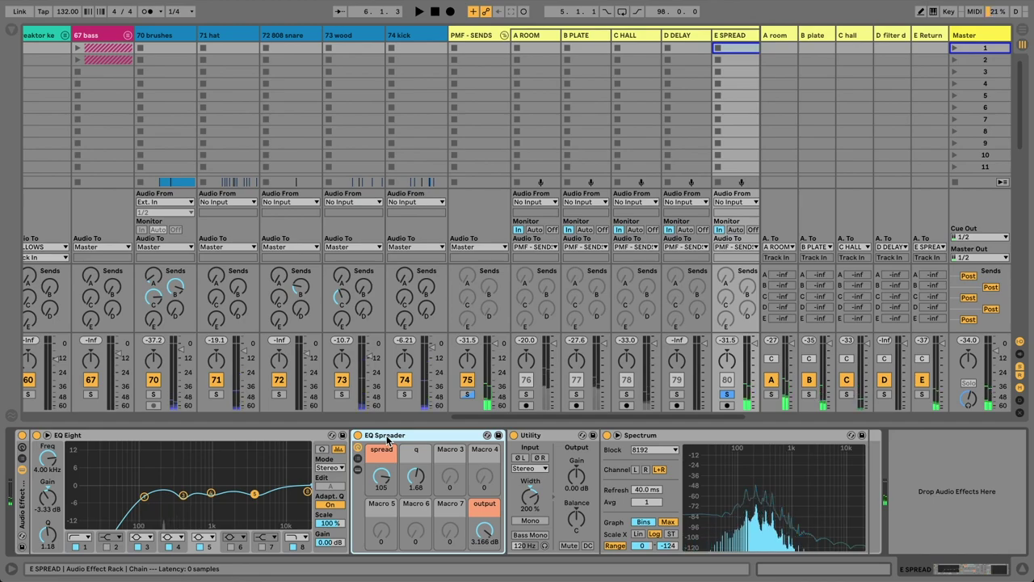
Step: Switch to Chrome and play the producemyfrench RnB / Neo Soul tutorial from its EQ spreader for mono compatible stereo widening chapter
{"action": "key", "text": "alt+space"}
{"action": "type", "text": "chro"}
{"action": "key", "text": "Return"}
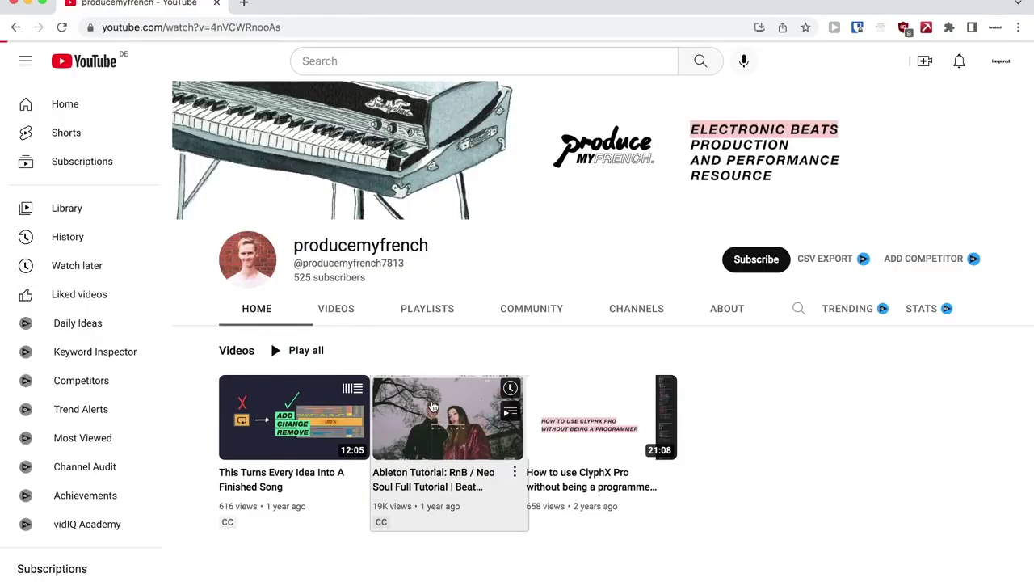
{"action": "left_click", "coordinate": [432, 406]}
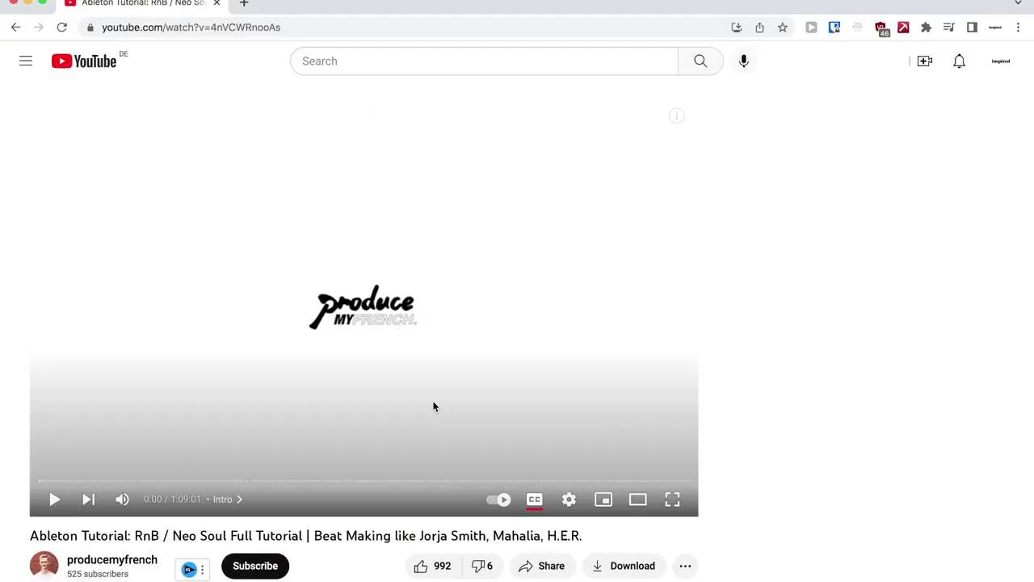
{"action": "left_click", "coordinate": [614, 482]}
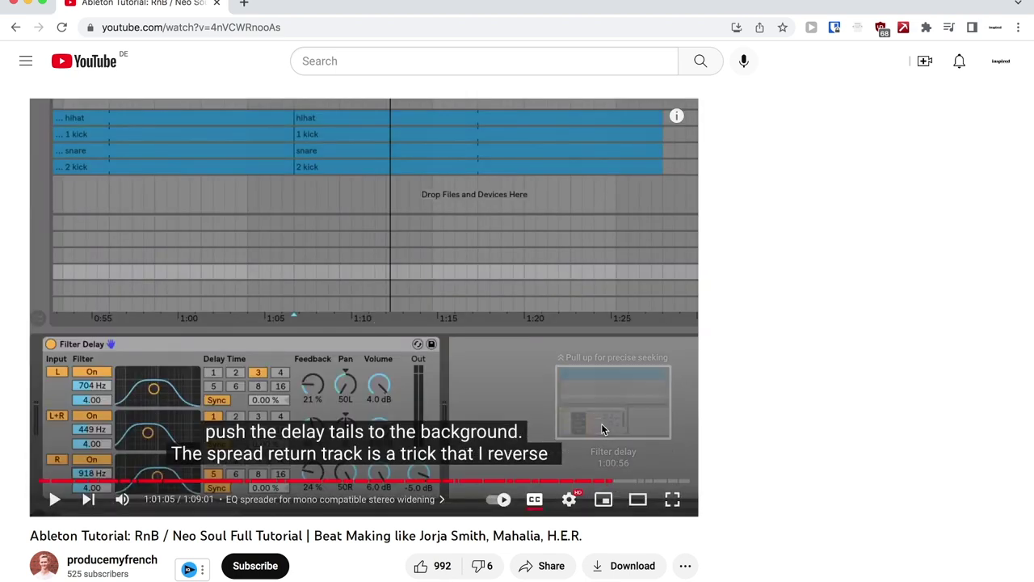
{"action": "left_click", "coordinate": [601, 424]}
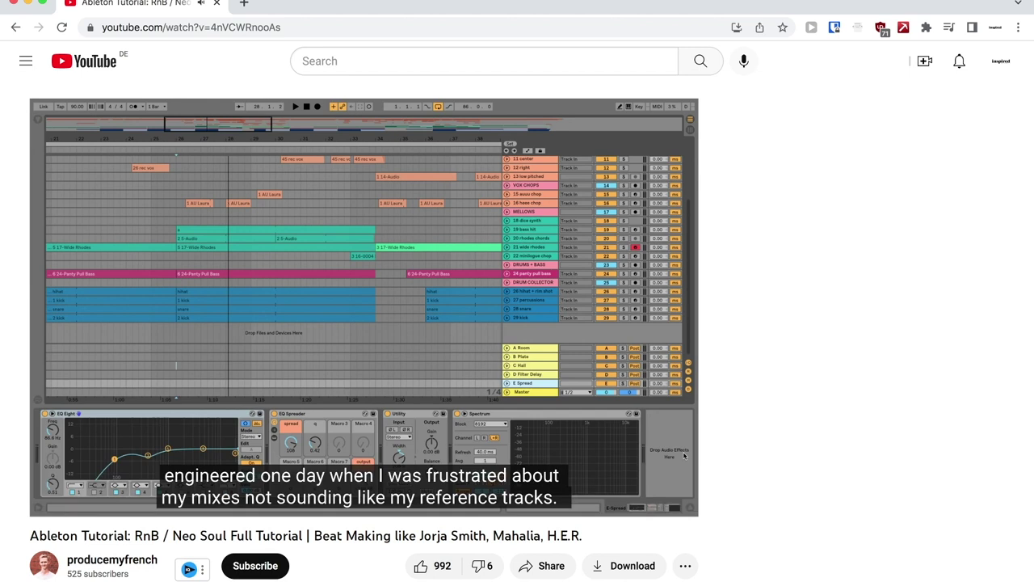
{"action": "left_click", "coordinate": [635, 453]}
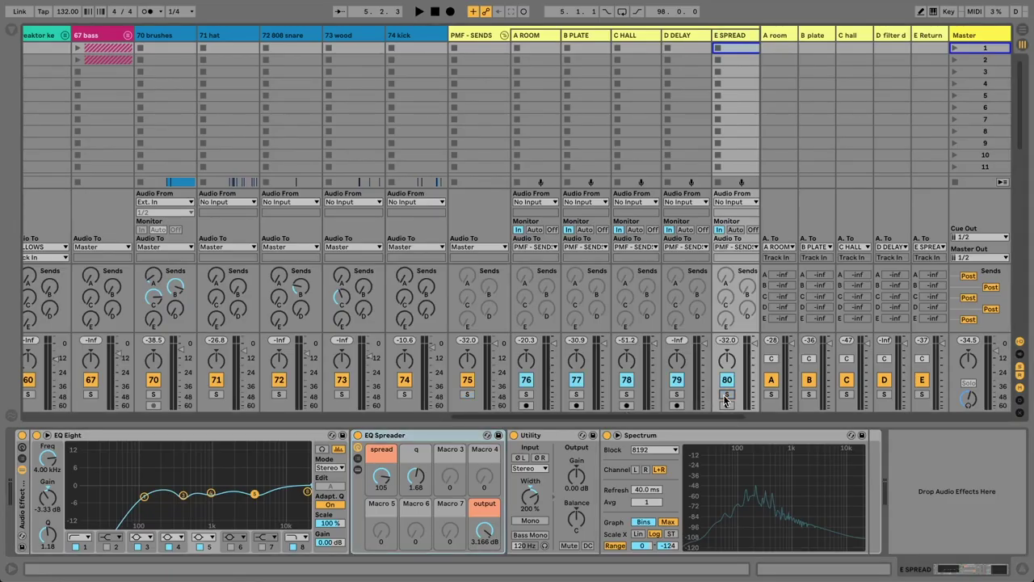
Step: Select the song's full loop range in Arrangement View and export the Master as a 16-bit, 44100 Hz WAV named "pm"
{"action": "key", "text": "Tab"}
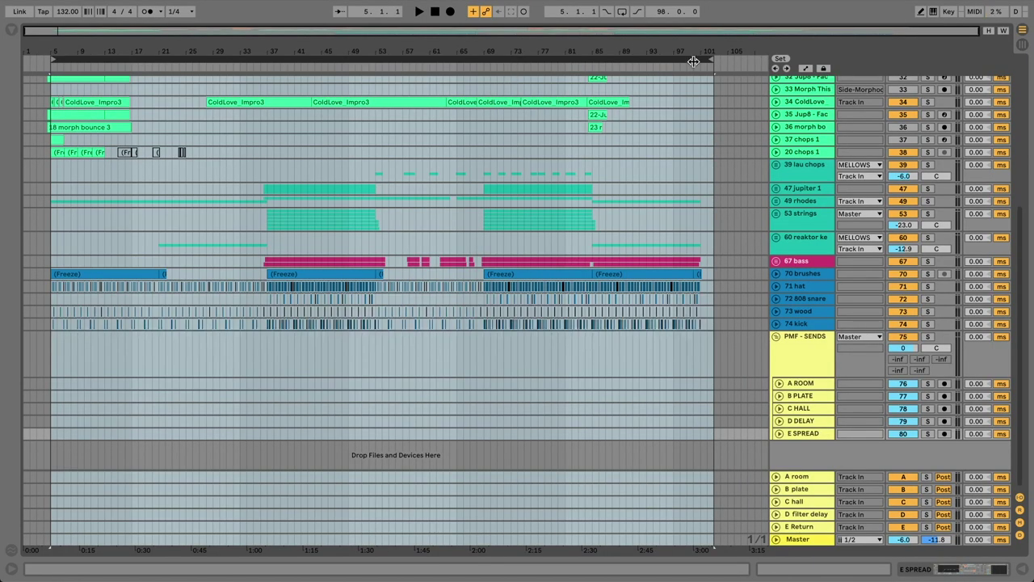
{"action": "left_click", "coordinate": [693, 61]}
{"action": "left_click", "coordinate": [78, 7]}
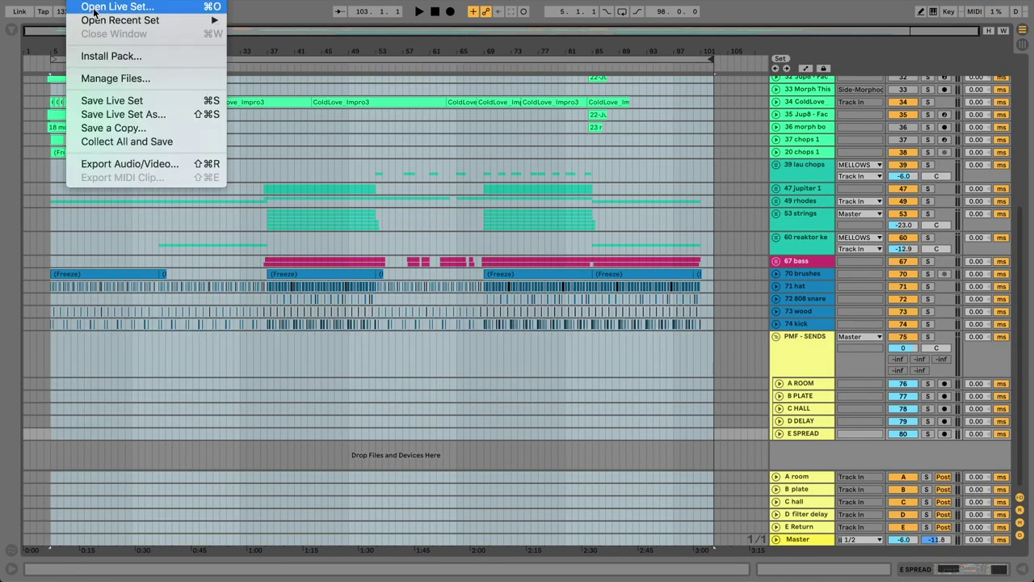
{"action": "left_click", "coordinate": [144, 162]}
{"action": "left_click", "coordinate": [575, 326]}
{"action": "left_click", "coordinate": [572, 313]}
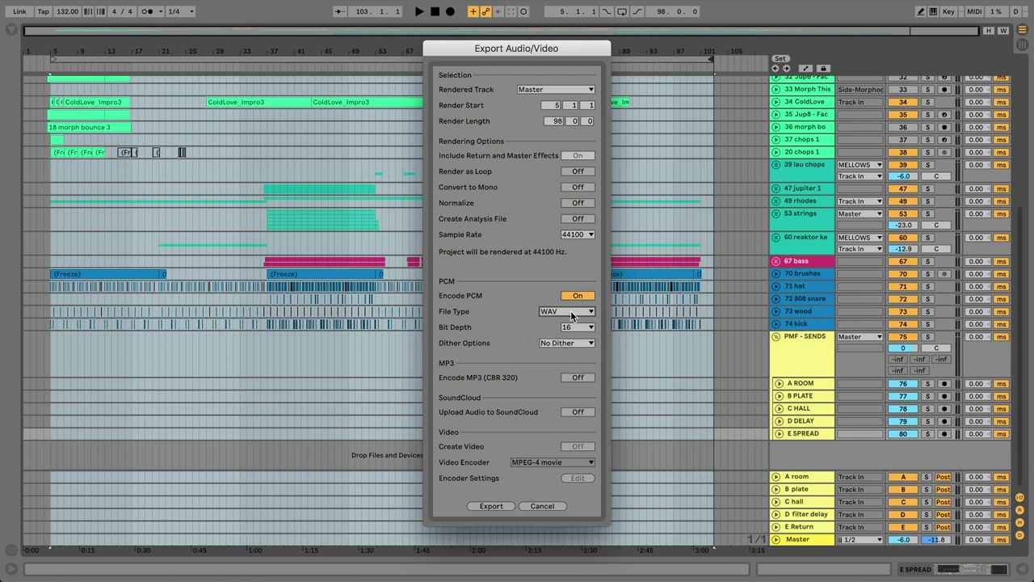
{"action": "left_click", "coordinate": [488, 506]}
{"action": "type", "text": "pm"}
{"action": "key", "text": "Return"}
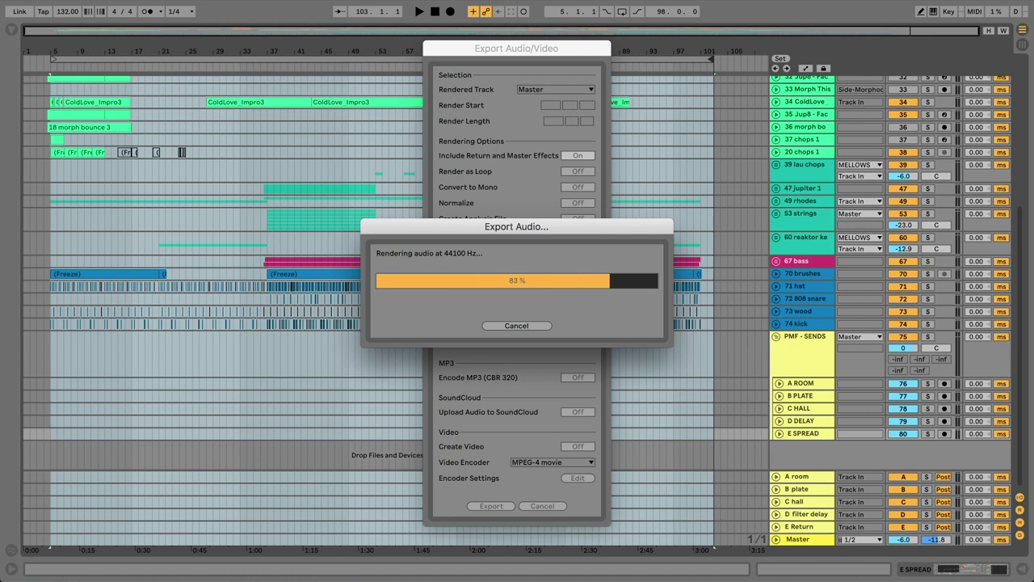
Step: Collect all external files into the project and save the Live Set
{"action": "left_click", "coordinate": [80, 1]}
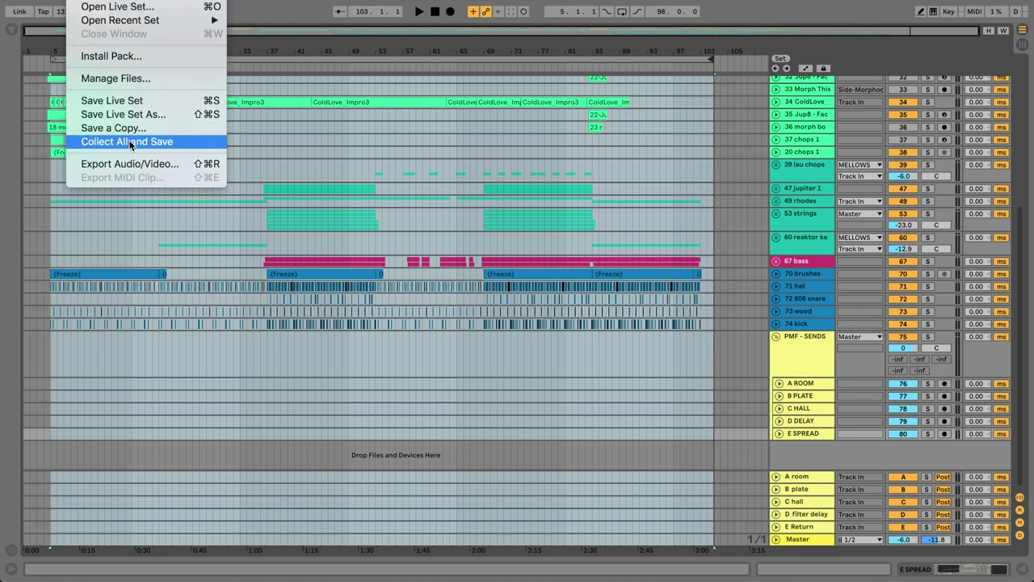
{"action": "left_click", "coordinate": [362, 353]}
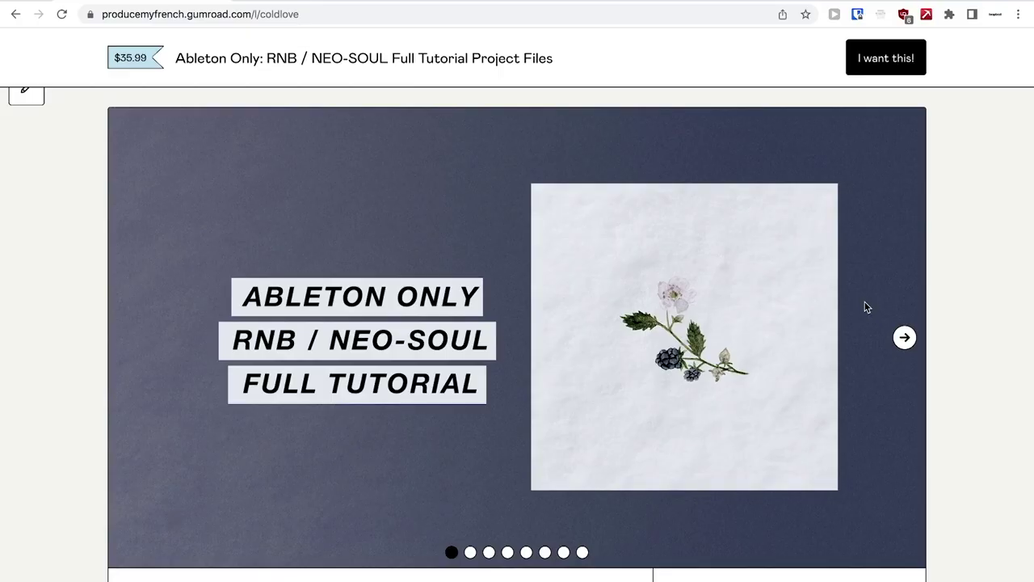
Step: Look over the description and purchase options for the RNB / NEO-SOUL Full Tutorial Project Files on Gumroad
{"action": "scroll", "coordinate": [866, 305], "scroll_direction": "down", "scroll_amount": 1}
{"action": "scroll", "coordinate": [1006, 349], "scroll_direction": "down", "scroll_amount": 7}
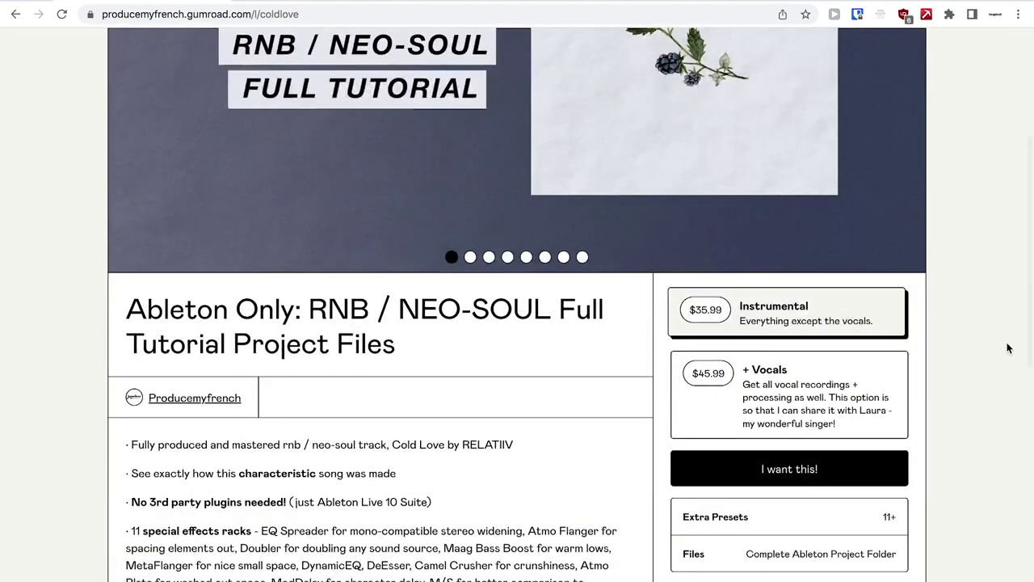
{"action": "scroll", "coordinate": [1007, 347], "scroll_direction": "up", "scroll_amount": 6}
{"action": "scroll", "coordinate": [1007, 348], "scroll_direction": "up", "scroll_amount": 1}
Step: Browse through the product's preview images on the Gumroad page and return to the first one
{"action": "left_click", "coordinate": [905, 350]}
{"action": "left_click", "coordinate": [906, 339]}
{"action": "left_click", "coordinate": [907, 332]}
{"action": "left_click", "coordinate": [905, 325]}
{"action": "left_click", "coordinate": [904, 323]}
{"action": "left_click", "coordinate": [905, 323]}
{"action": "left_click", "coordinate": [905, 323]}
{"action": "left_click", "coordinate": [130, 326]}
{"action": "left_click", "coordinate": [134, 329]}
{"action": "left_click", "coordinate": [134, 330]}
{"action": "left_click", "coordinate": [134, 330]}
{"action": "left_click", "coordinate": [134, 329]}
{"action": "left_click", "coordinate": [135, 330]}
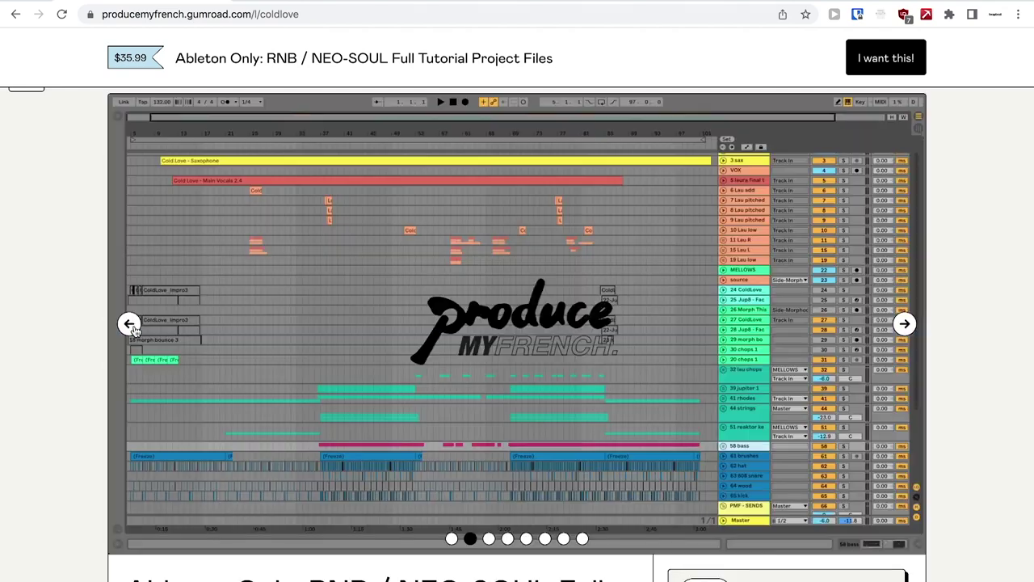
{"action": "left_click", "coordinate": [134, 329]}
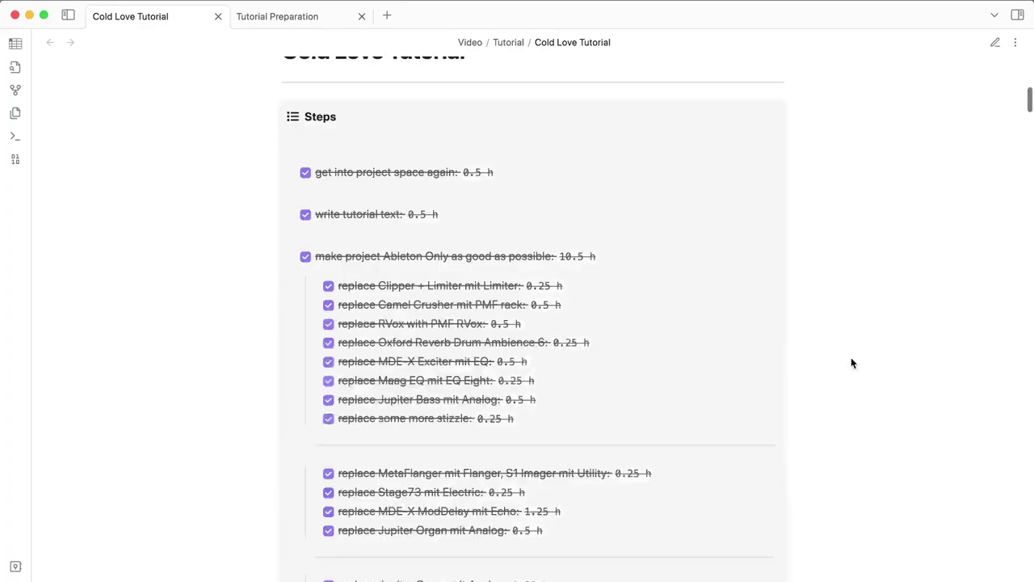
Step: Look through the completed steps and their hours in the Cold Love Tutorial note
{"action": "scroll", "coordinate": [850, 357], "scroll_direction": "down", "scroll_amount": 15}
{"action": "scroll", "coordinate": [851, 362], "scroll_direction": "down", "scroll_amount": 20}
{"action": "scroll", "coordinate": [851, 362], "scroll_direction": "down", "scroll_amount": 20}
{"action": "scroll", "coordinate": [851, 362], "scroll_direction": "down", "scroll_amount": 10}
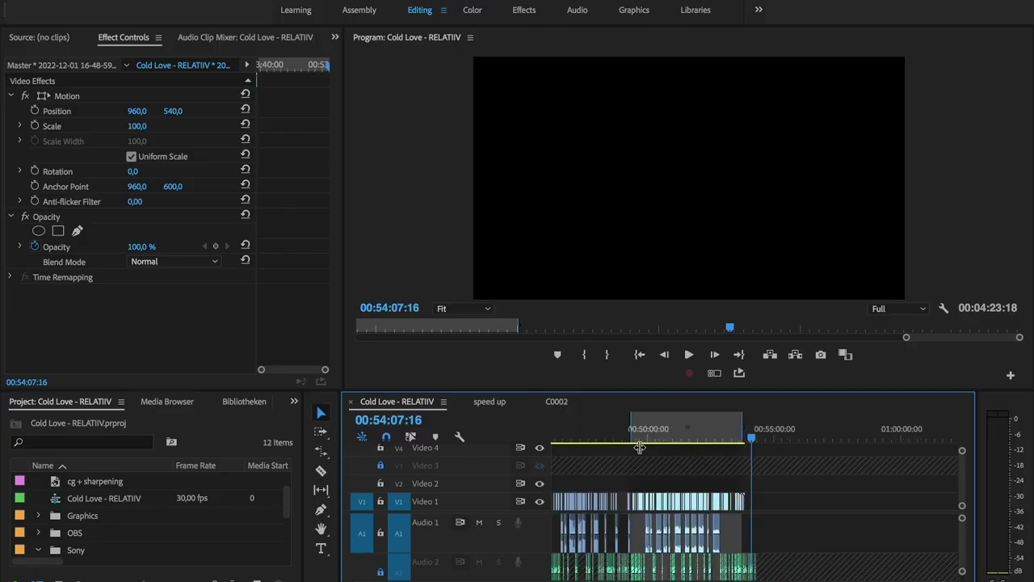
Step: Inspect the clip edits of the Cold Love - RELATIIV sequence in an enlarged timeline, zooming in around 00:19:08:01
{"action": "key", "text": "backslash"}
{"action": "key", "text": "grave"}
{"action": "left_click_drag", "start_coordinate": [357, 71], "coordinate": [451, 73]}
{"action": "key", "text": "equal"}
{"action": "key", "text": "equal"}
{"action": "key", "text": "equal"}
{"action": "key", "text": "equal"}
{"action": "key", "text": "equal"}
{"action": "key", "text": "equal"}
{"action": "key", "text": "equal"}
{"action": "key", "text": "equal"}
{"action": "left_click", "coordinate": [671, 73]}
{"action": "key", "text": "minus"}
{"action": "key", "text": "minus"}
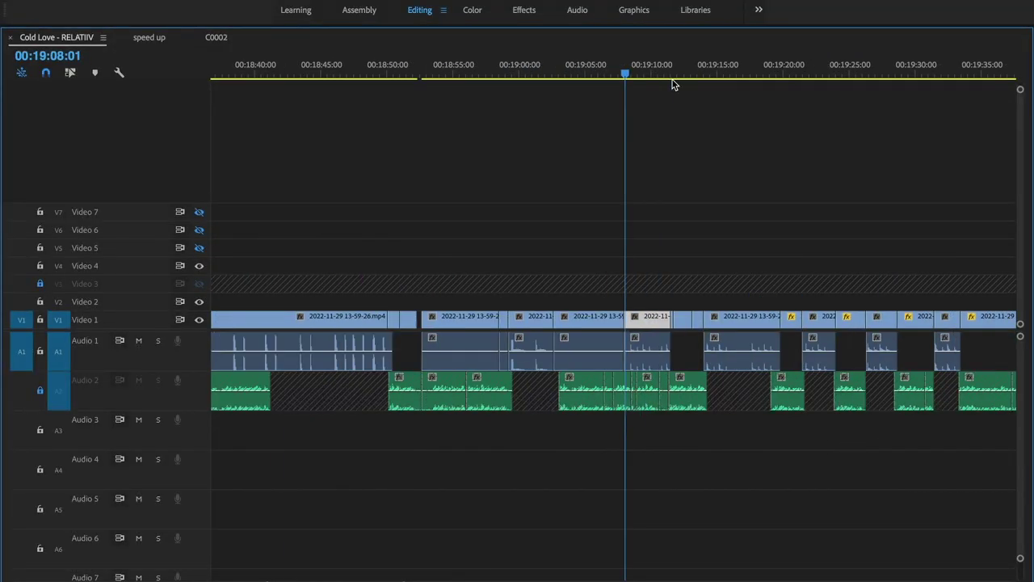
{"action": "key", "text": "grave"}
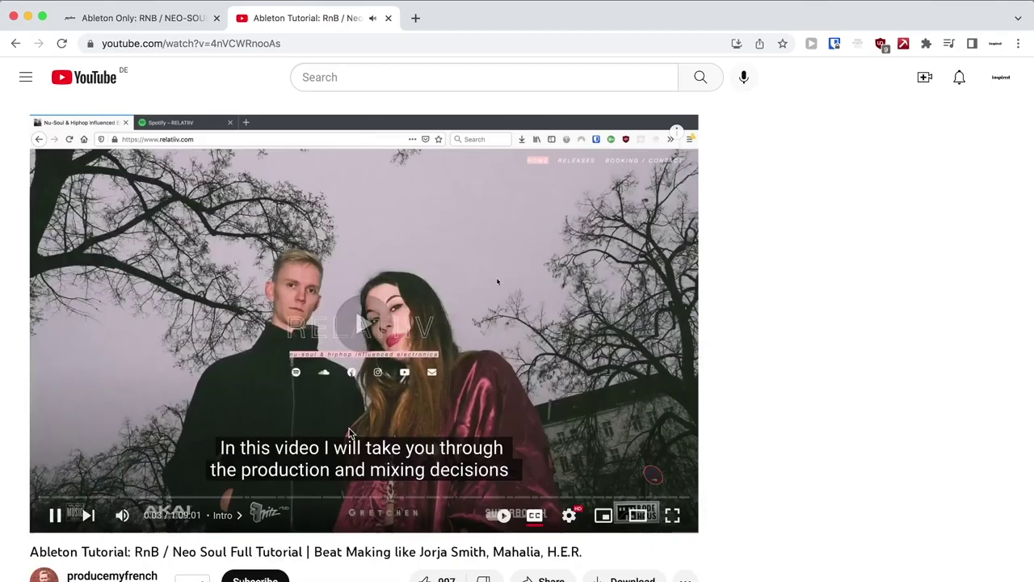
Step: Pause the YouTube tutorial and look over the LeProdude artist page and its popular songs on Spotify
{"action": "left_click", "coordinate": [348, 434]}
{"action": "scroll", "coordinate": [349, 432], "scroll_direction": "down", "scroll_amount": 5}
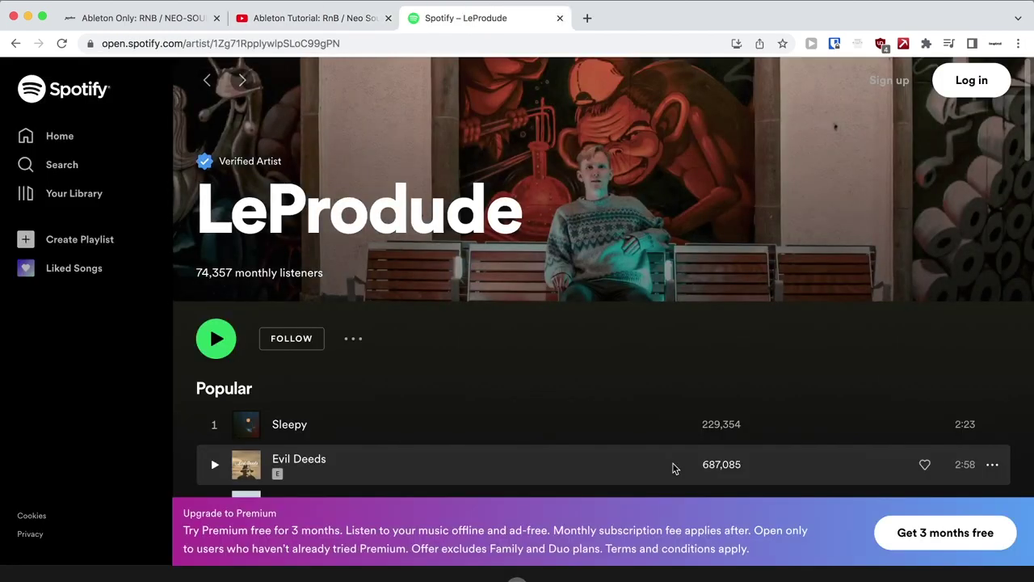
{"action": "scroll", "coordinate": [675, 469], "scroll_direction": "down", "scroll_amount": 3}
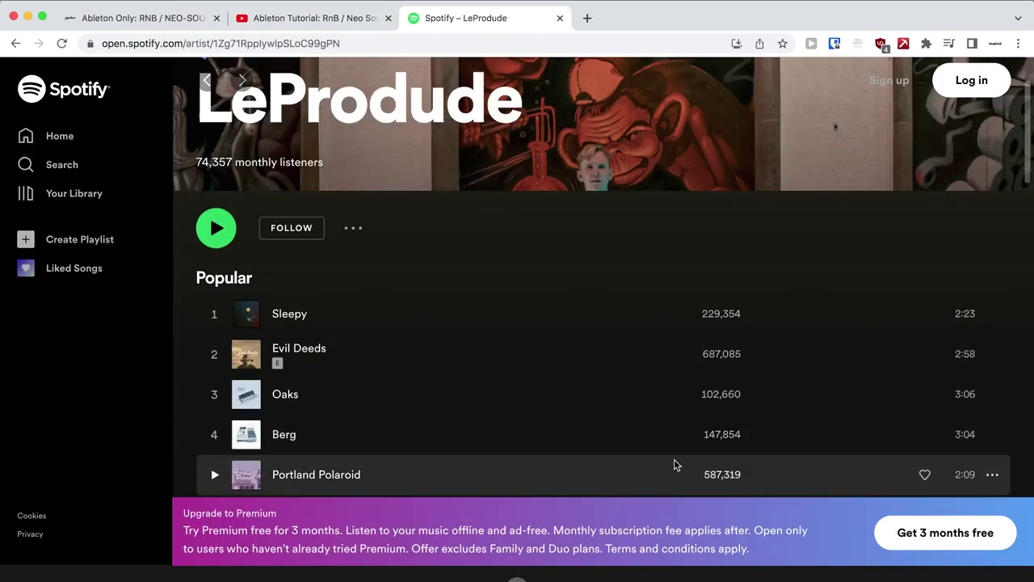
{"action": "scroll", "coordinate": [683, 453], "scroll_direction": "up", "scroll_amount": 3}
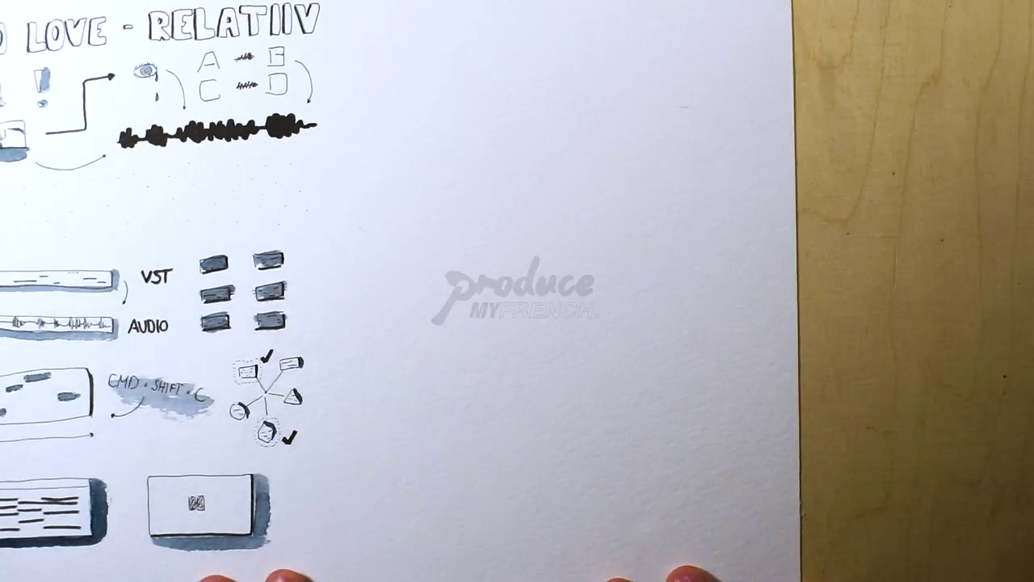